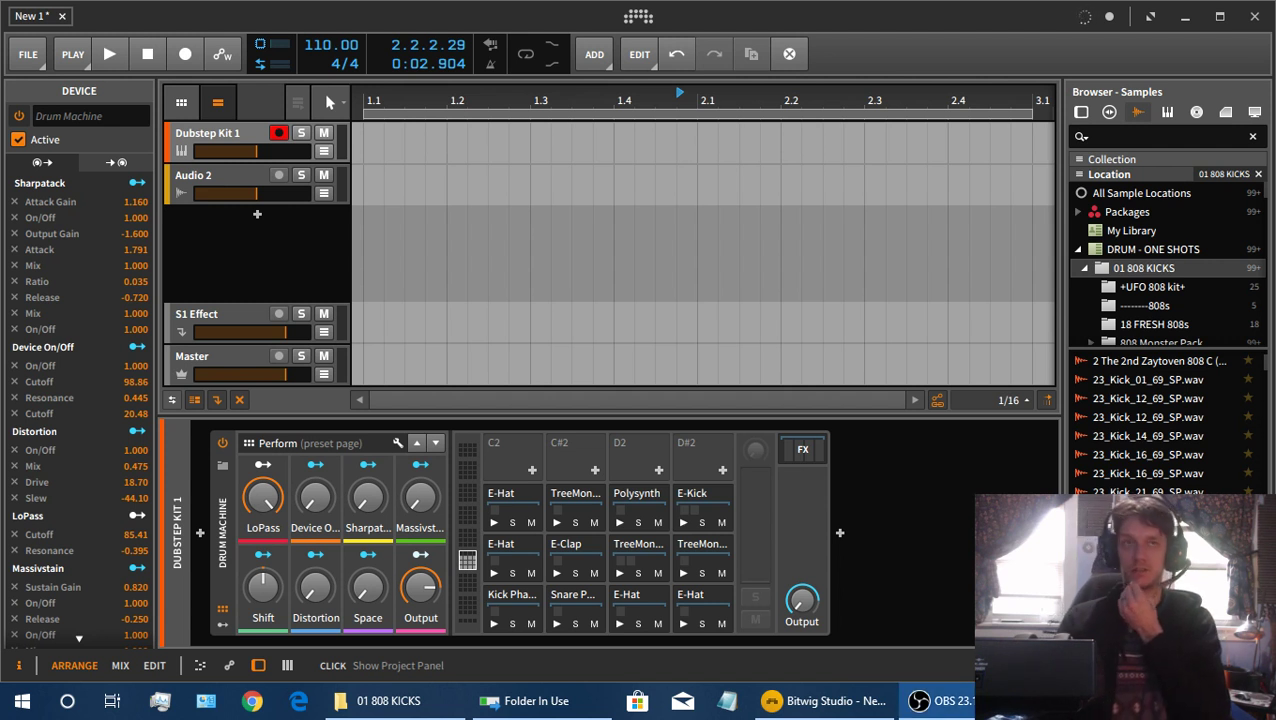
- Delete the Drum Machine device from the Dubstep Kit 1 track and switch the window to full screen
{"action": "left_click", "coordinate": [228, 497]}
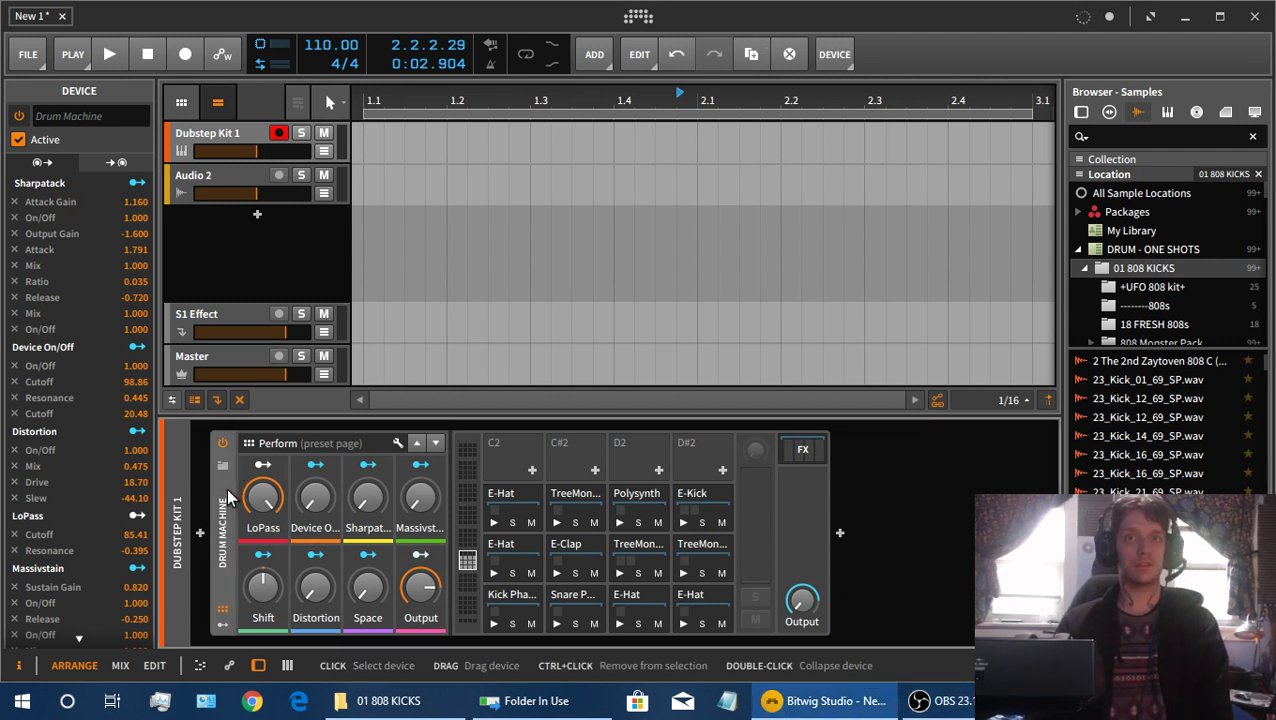
{"action": "key", "text": "Delete"}
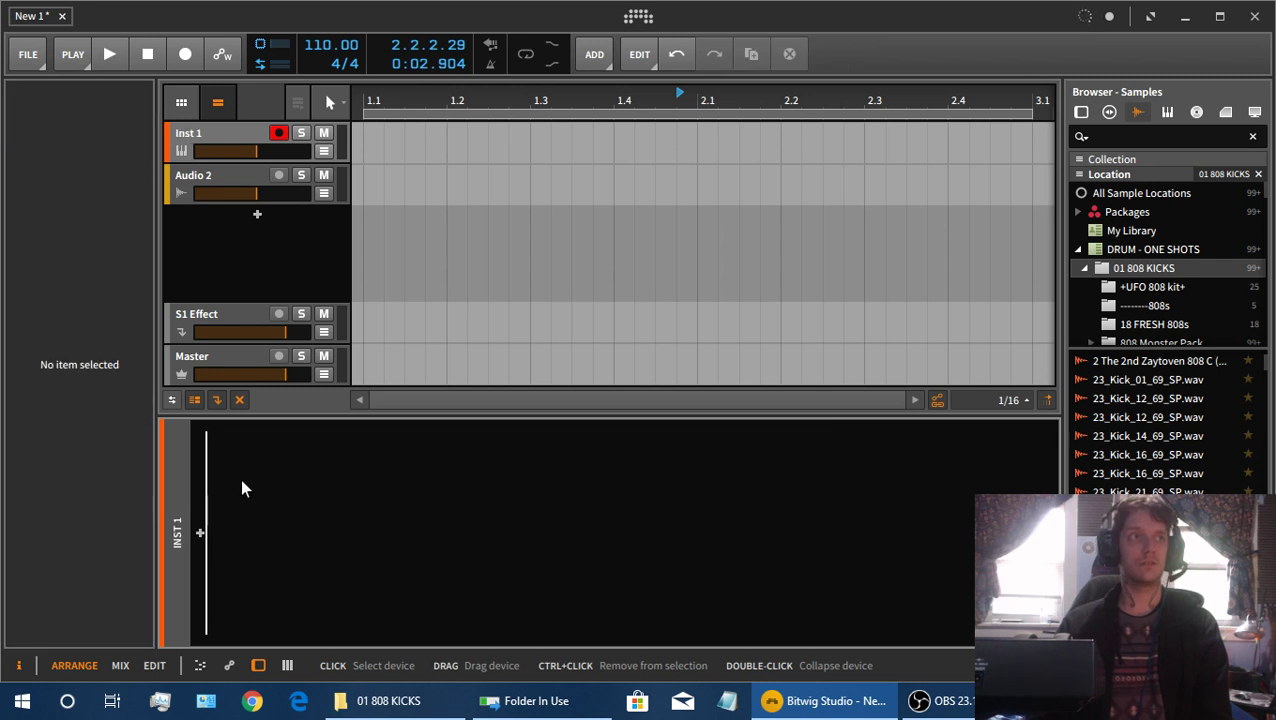
{"action": "left_click", "coordinate": [1219, 17]}
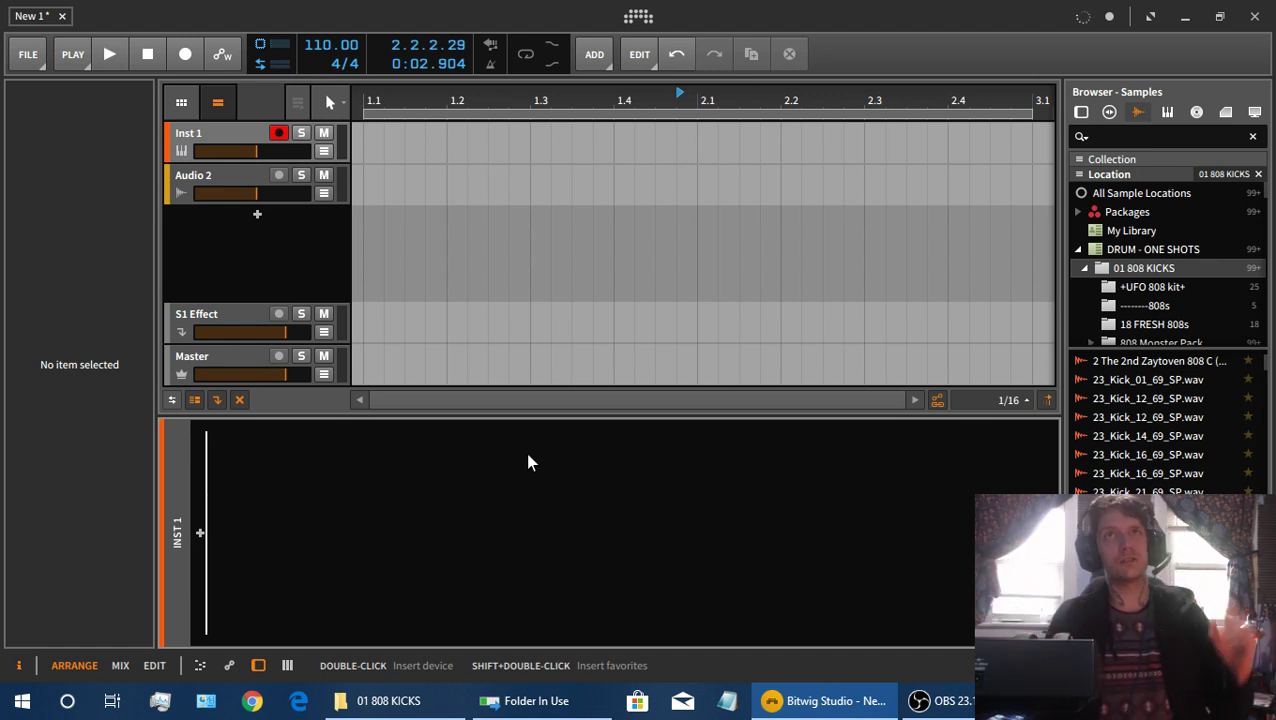
{"action": "left_click", "coordinate": [1150, 16]}
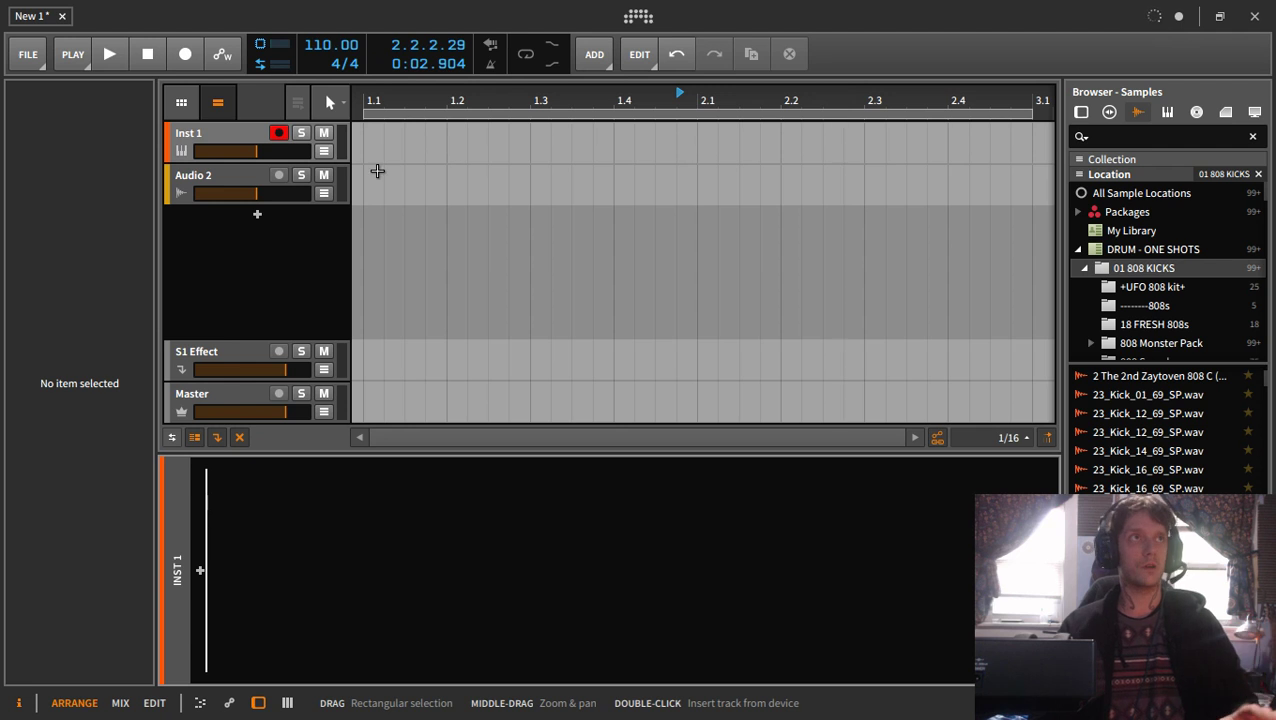
- Add a Drum Machine to the first instrument track and load the Deep Kit preset onto it
{"action": "left_click", "coordinate": [1086, 114]}
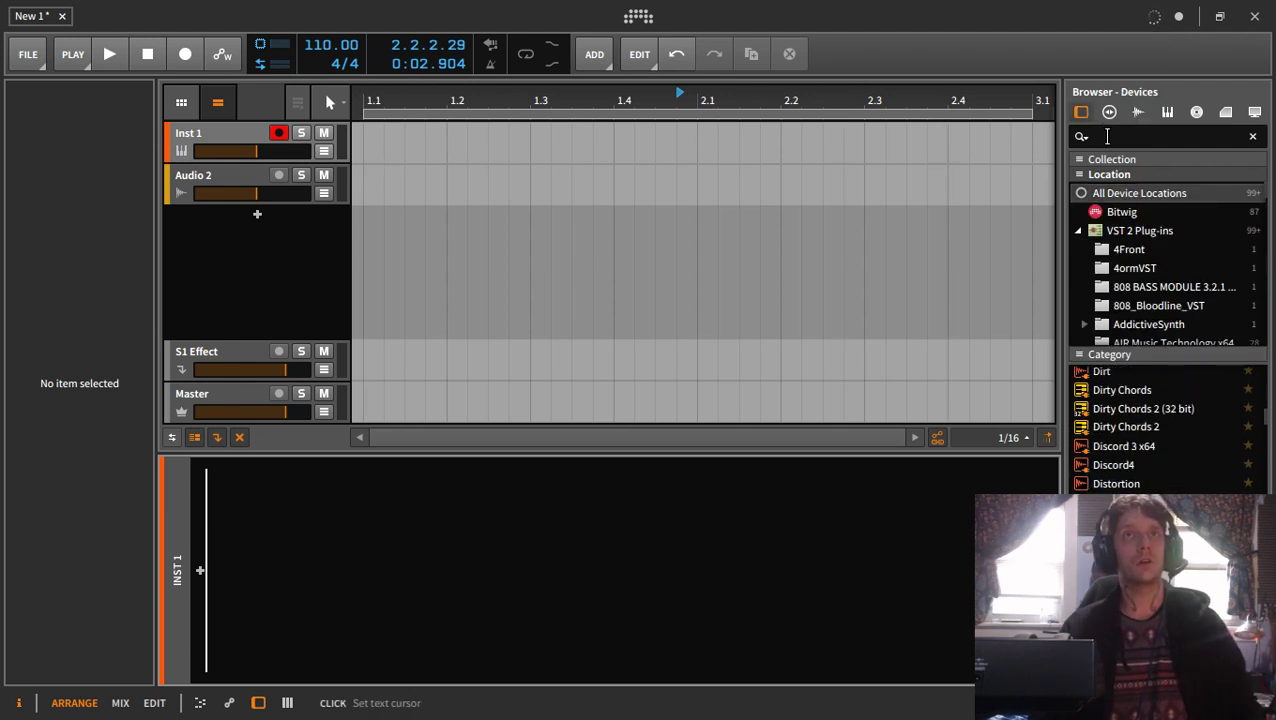
{"action": "left_click_drag", "start_coordinate": [1120, 502], "coordinate": [226, 127]}
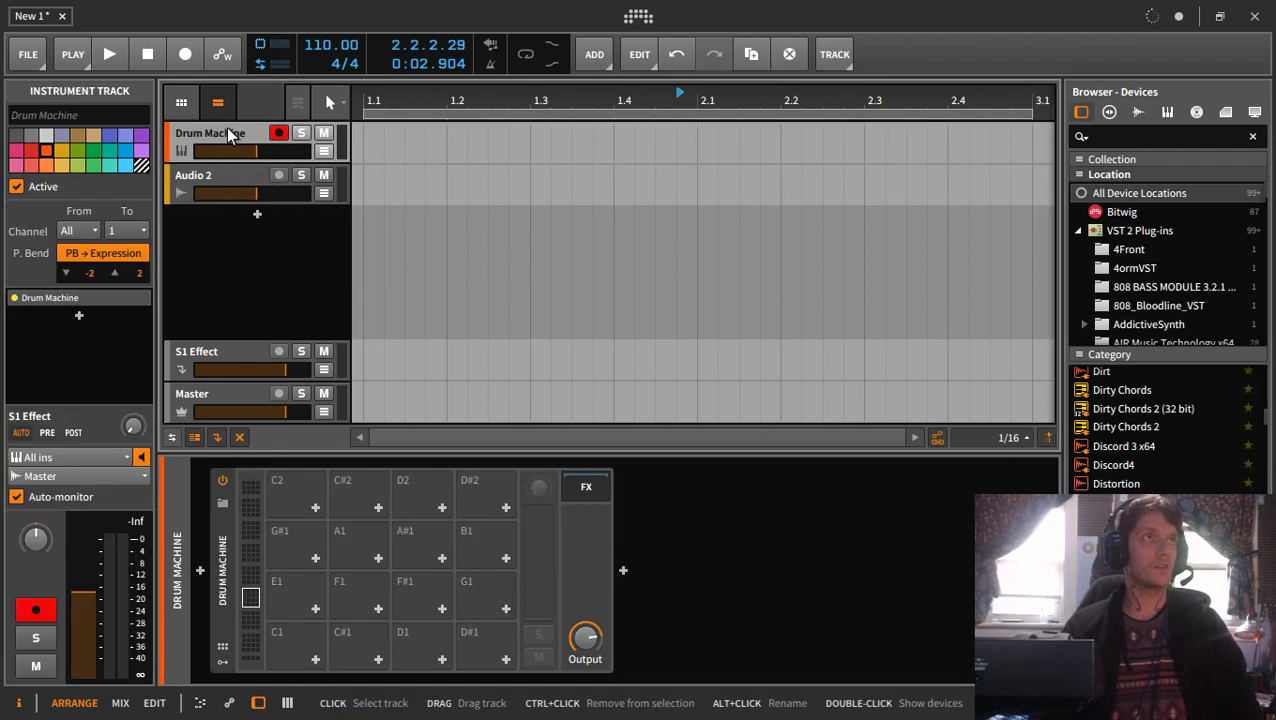
{"action": "left_click", "coordinate": [1135, 112]}
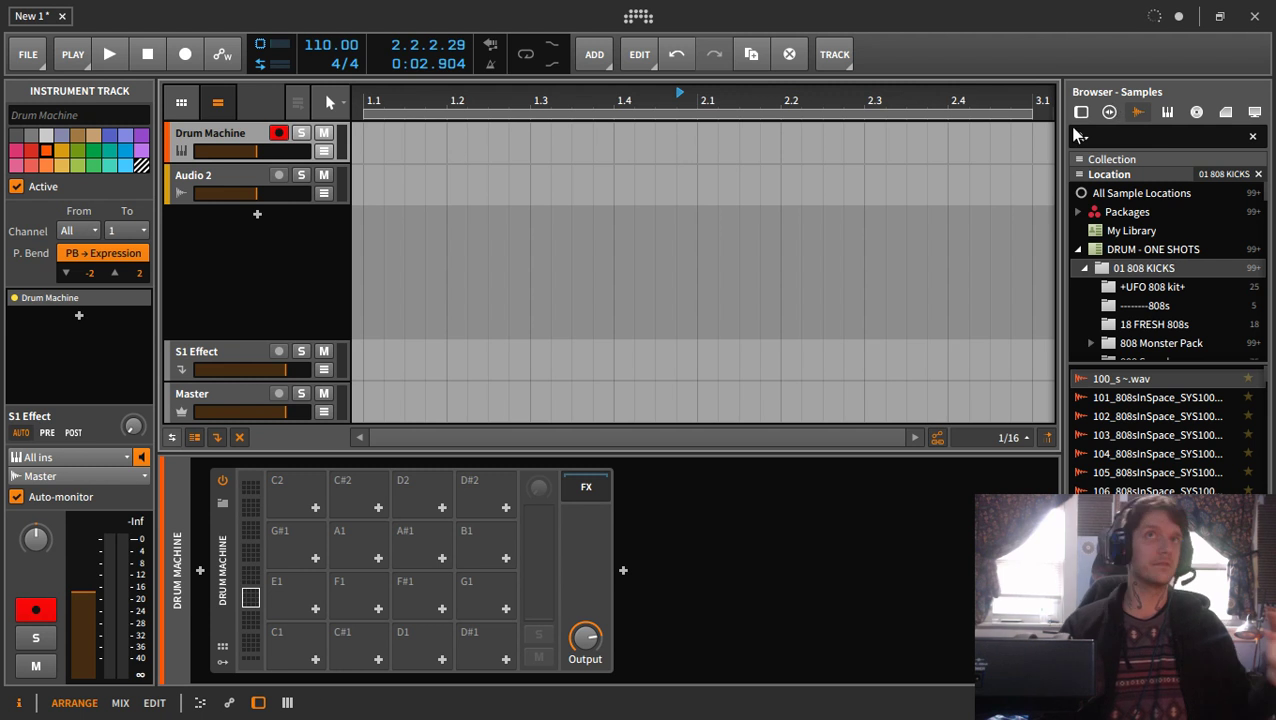
{"action": "left_click", "coordinate": [1109, 112]}
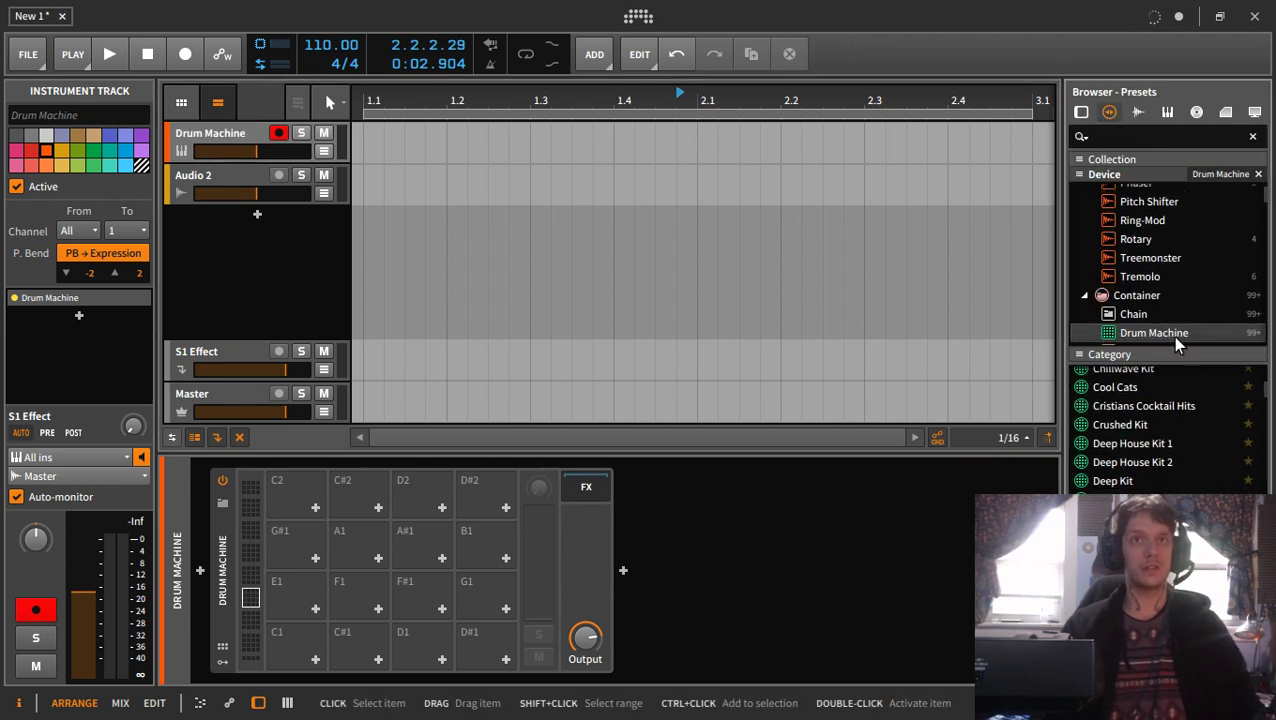
{"action": "left_click", "coordinate": [1127, 482]}
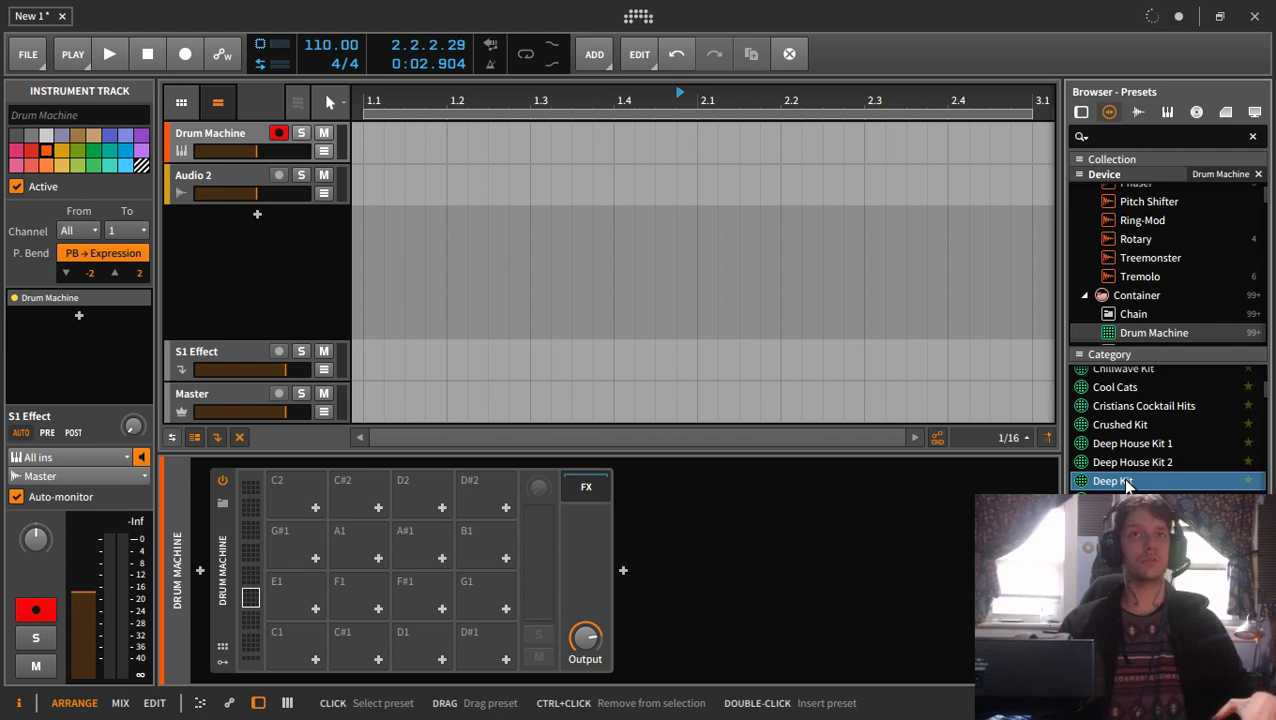
{"action": "left_click_drag", "start_coordinate": [1127, 485], "coordinate": [230, 618]}
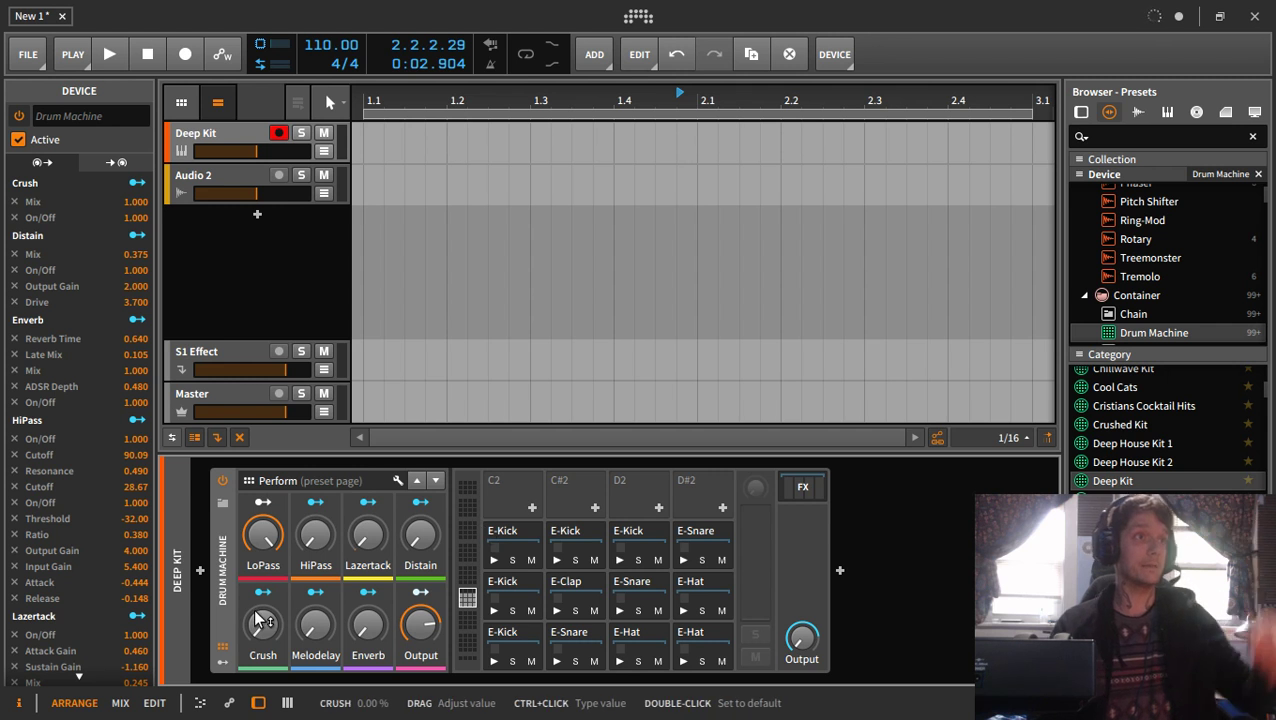
- Inspect the Deep Kit's modulators and remote control pages, and hide its remote controls
{"action": "left_click", "coordinate": [222, 664]}
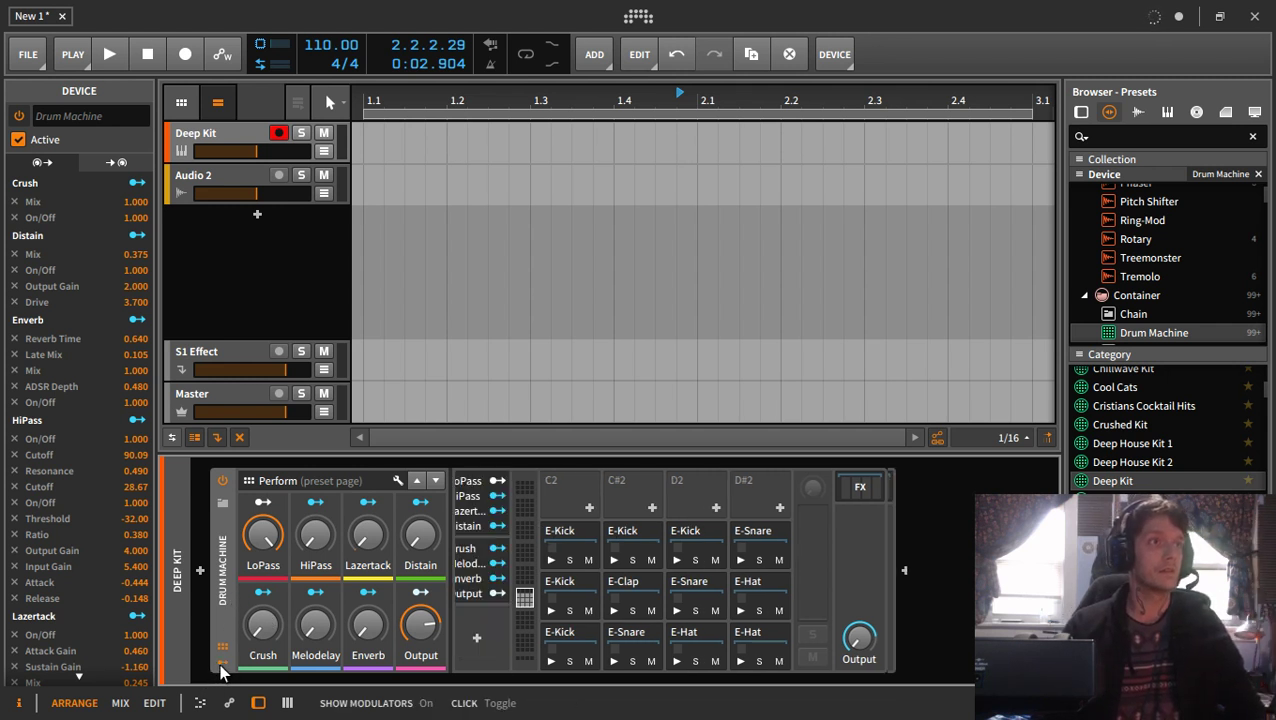
{"action": "left_click", "coordinate": [222, 666]}
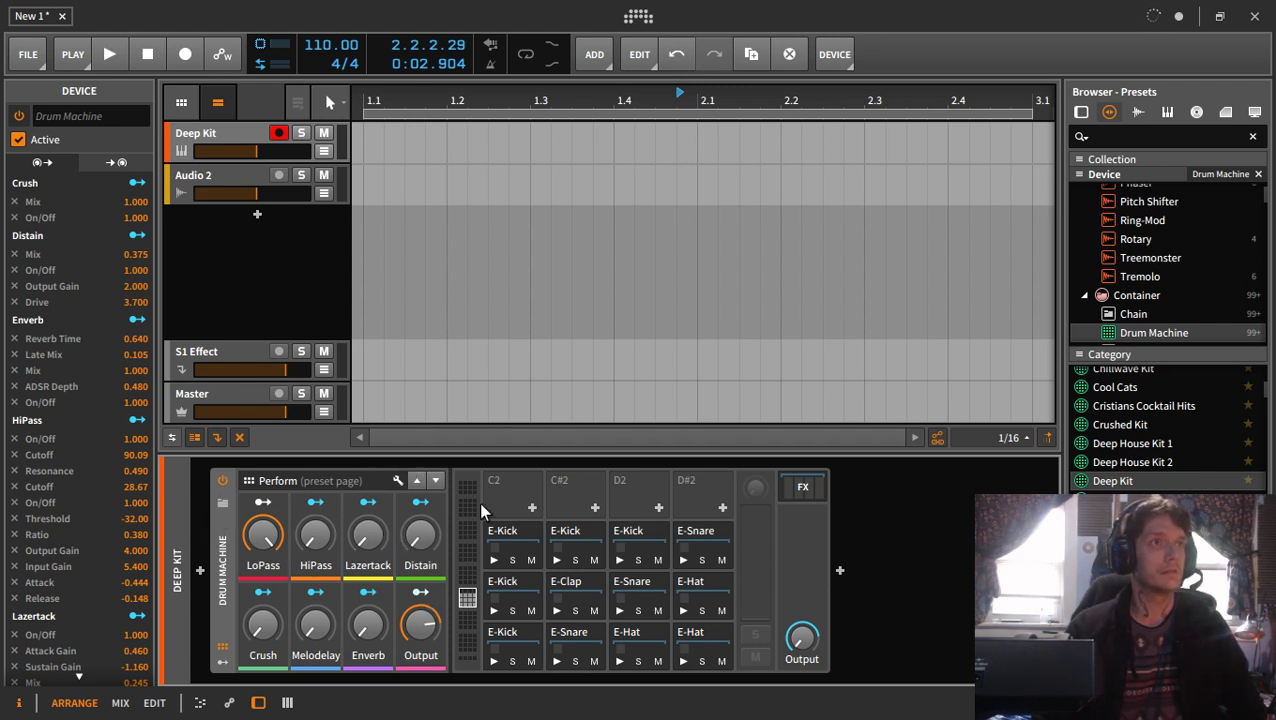
{"action": "left_click", "coordinate": [433, 482]}
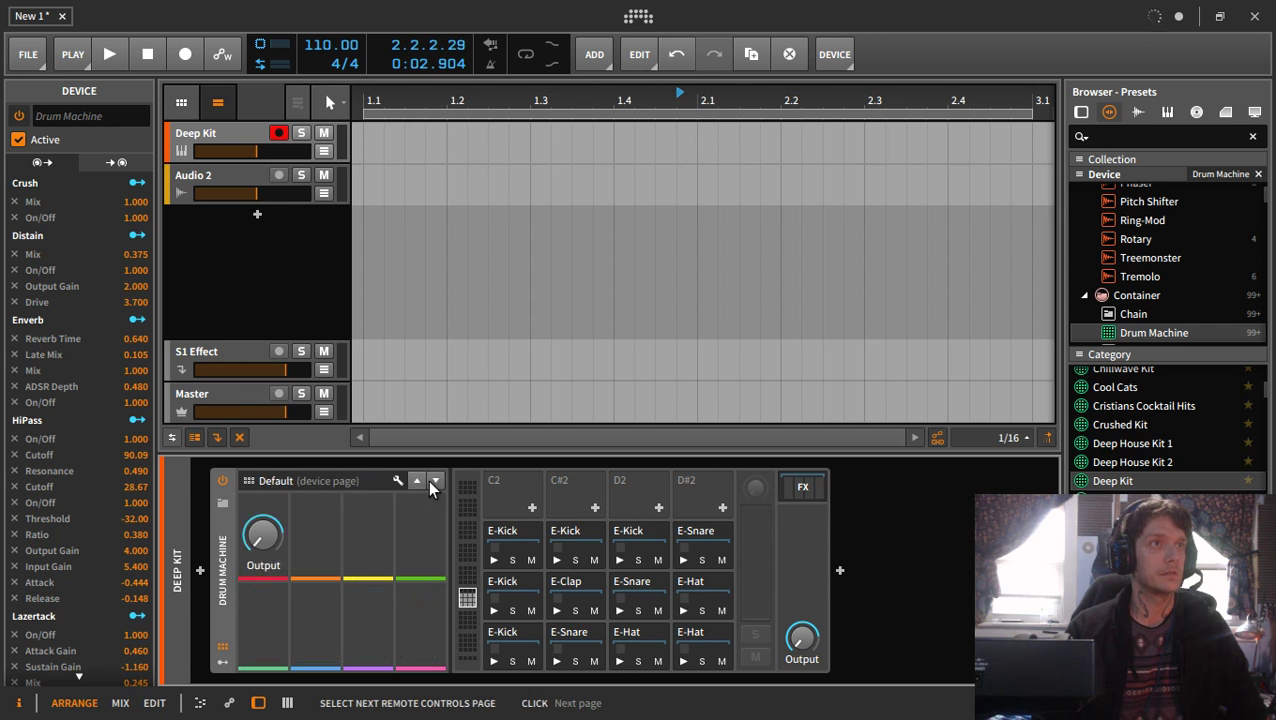
{"action": "left_click", "coordinate": [417, 481]}
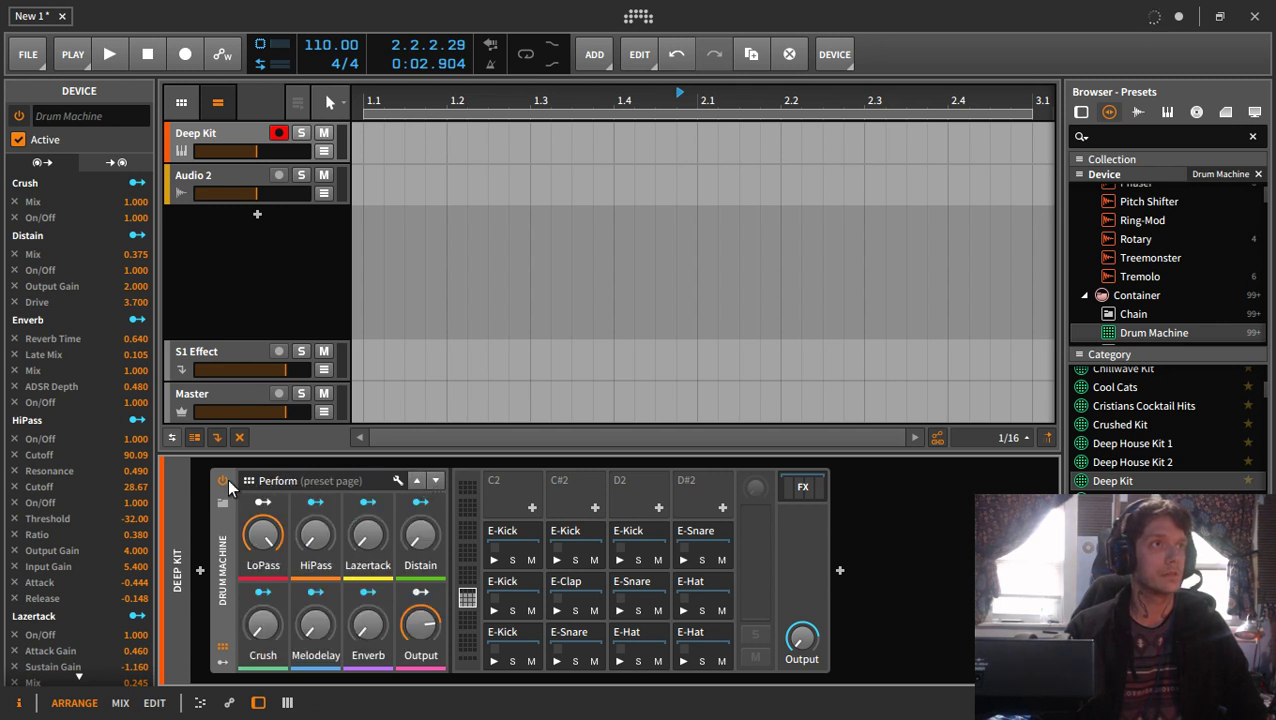
{"action": "left_click", "coordinate": [223, 650]}
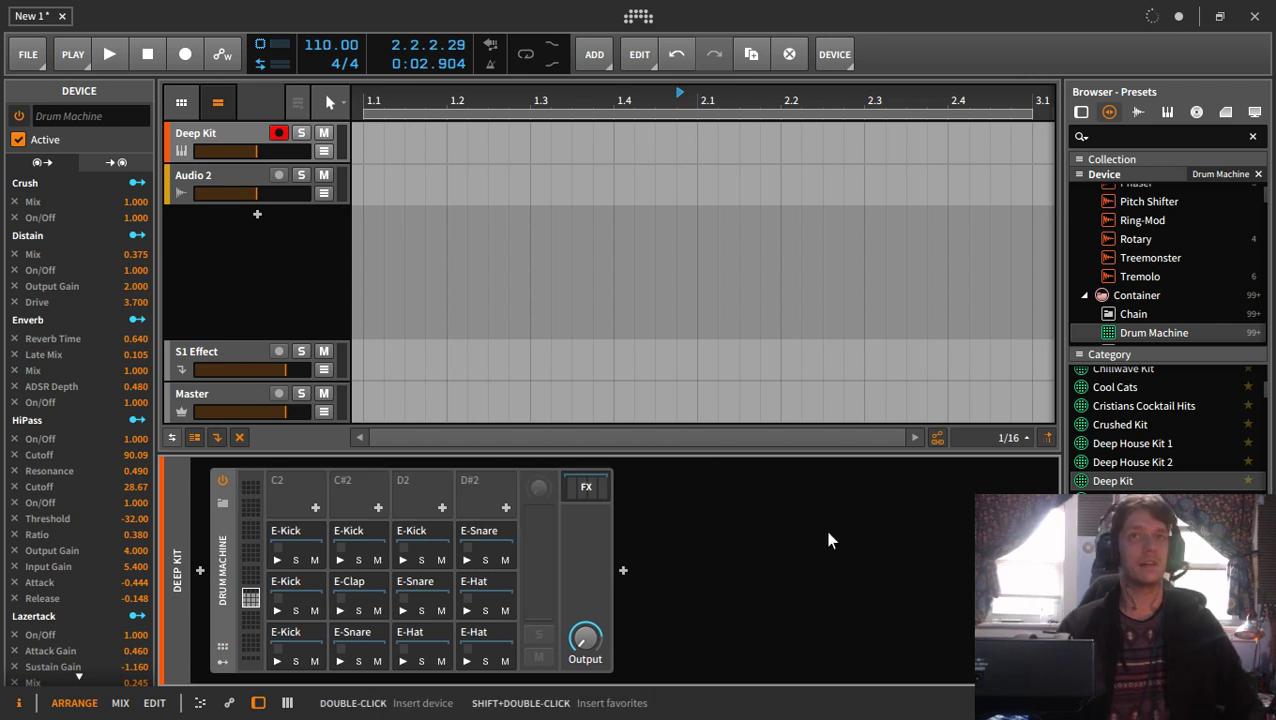
- Replace the E-Kick on the C1 pad with 23_Kick_14_69_SP.wav from the 01 808 KICKS samples and audition the pad
{"action": "left_click", "coordinate": [1138, 112]}
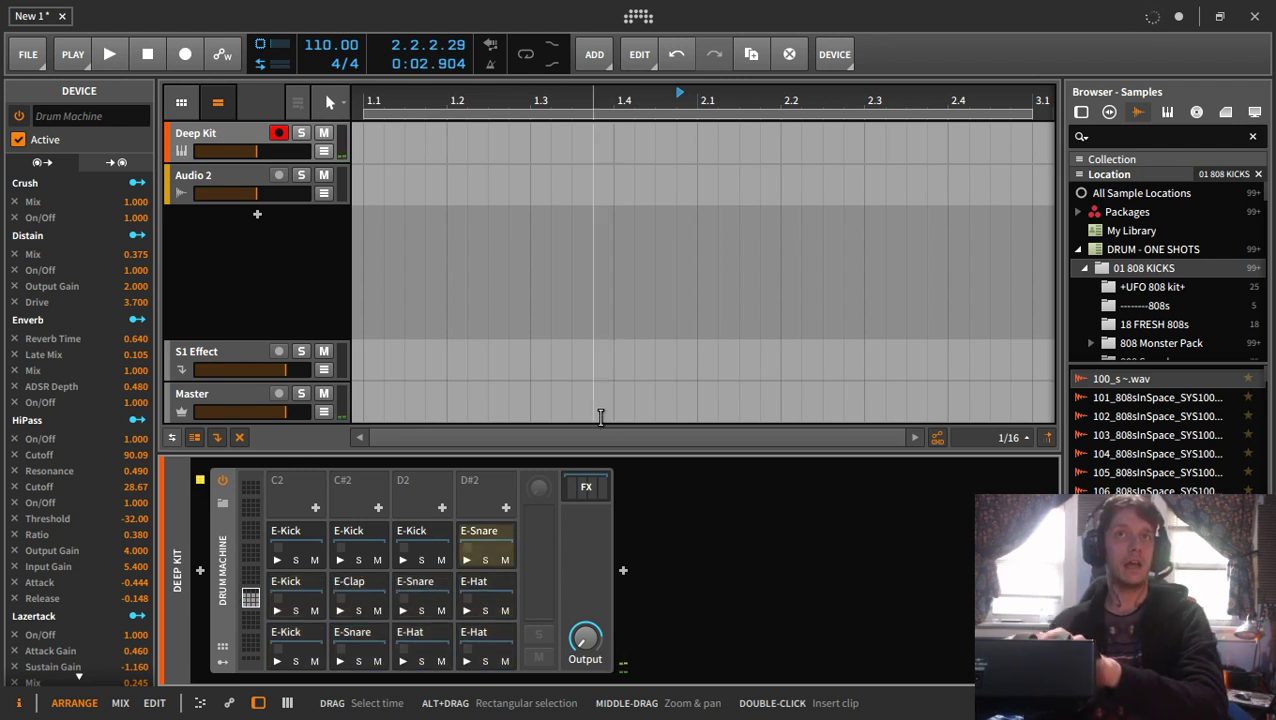
{"action": "scroll", "coordinate": [1160, 430], "scroll_direction": "down", "scroll_amount": 5}
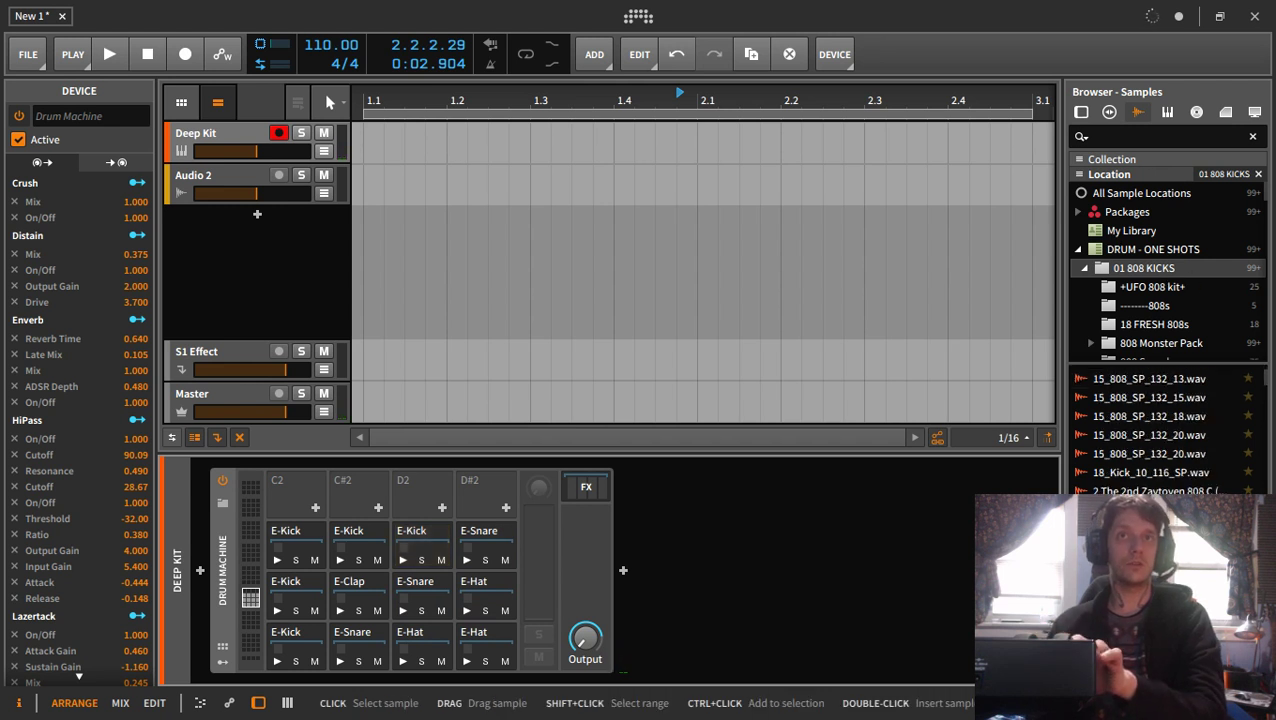
{"action": "left_click", "coordinate": [1160, 548]}
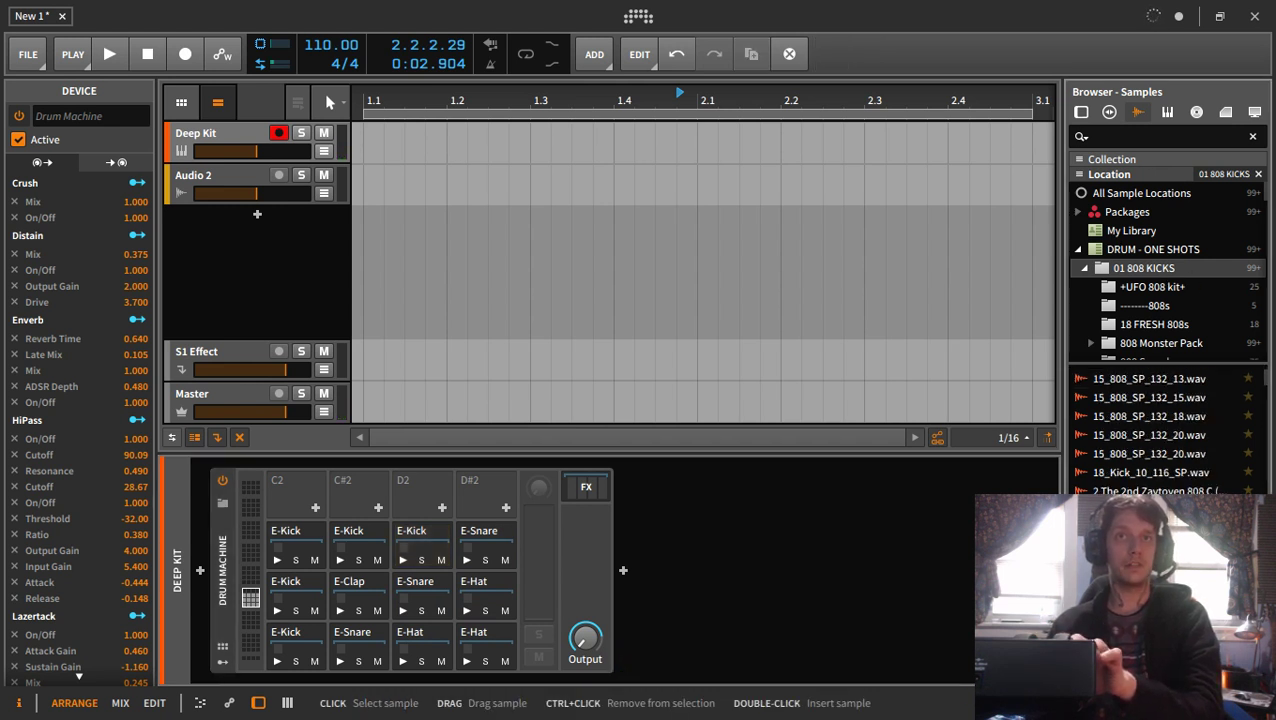
{"action": "scroll", "coordinate": [1160, 548], "scroll_direction": "down", "scroll_amount": 2}
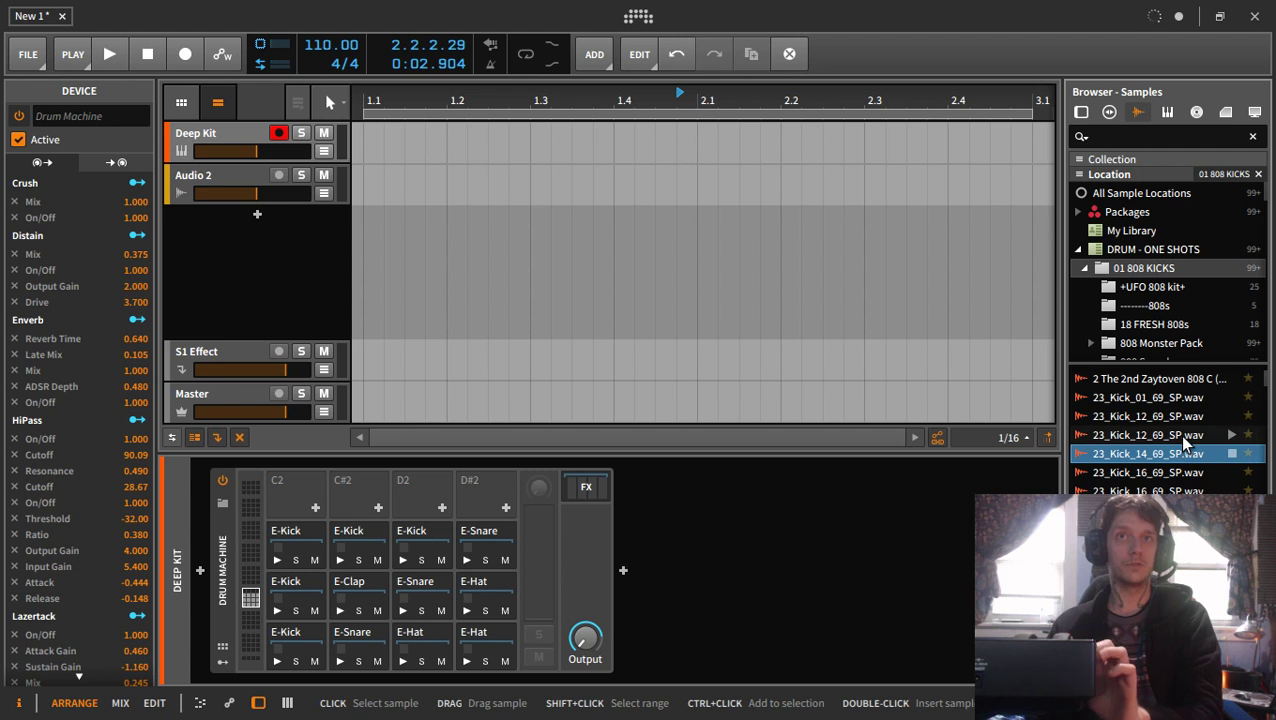
{"action": "left_click", "coordinate": [1165, 455]}
{"action": "left_click_drag", "start_coordinate": [1163, 455], "coordinate": [280, 650]}
{"action": "left_click", "coordinate": [300, 643]}
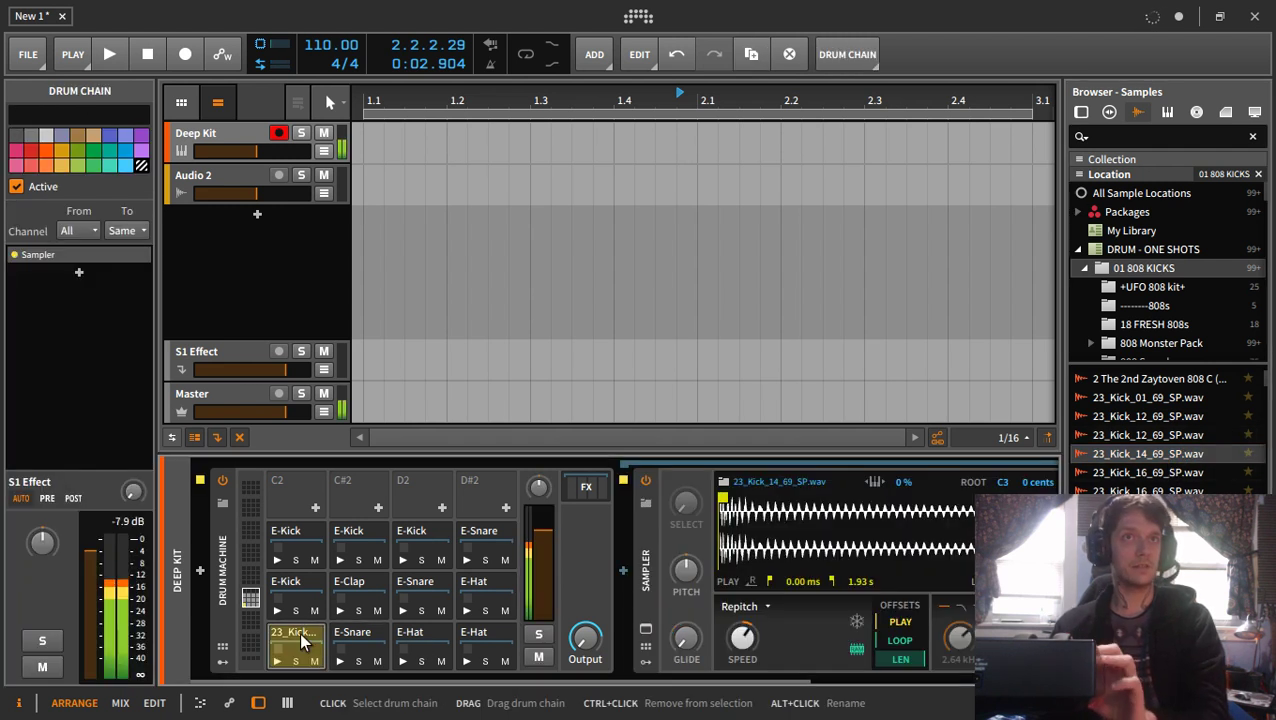
{"action": "left_click", "coordinate": [300, 643]}
{"action": "left_click", "coordinate": [300, 643]}
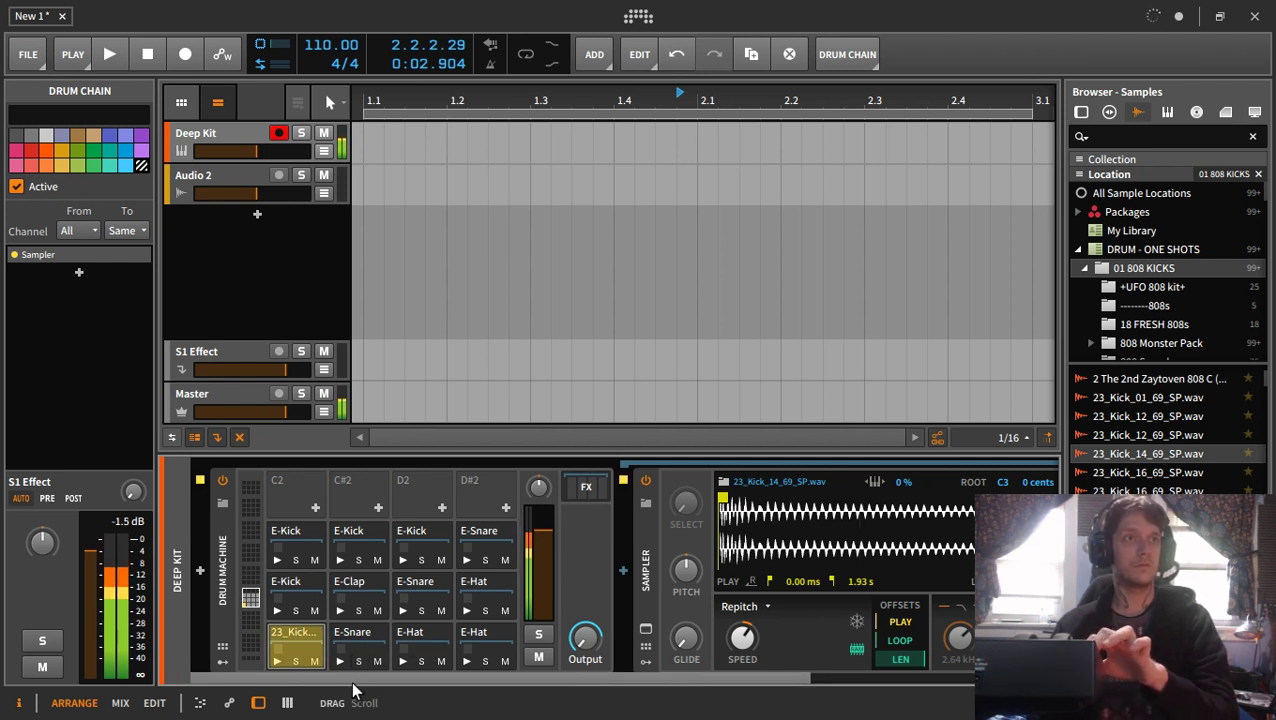
- Increase the release and decay of the AHDSR envelope in the kick pad's Sampler
{"action": "left_click_drag", "start_coordinate": [352, 690], "coordinate": [661, 703]}
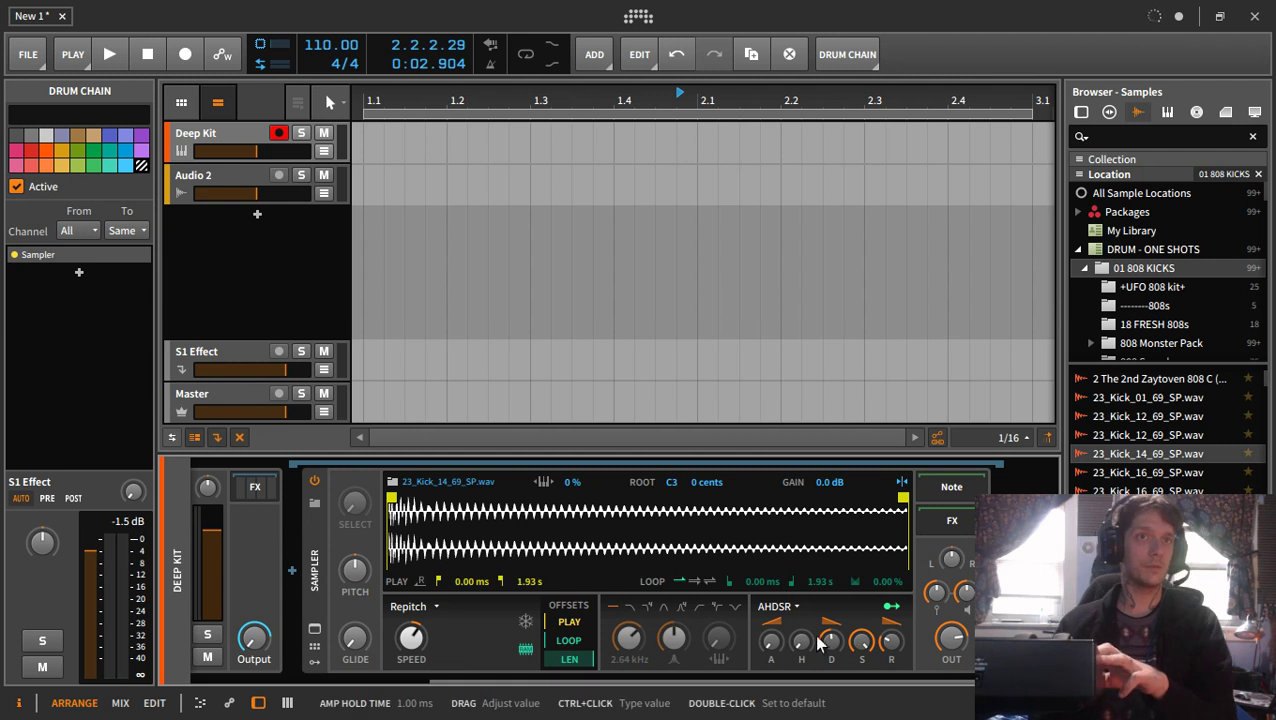
{"action": "left_click_drag", "start_coordinate": [891, 642], "coordinate": [891, 597]}
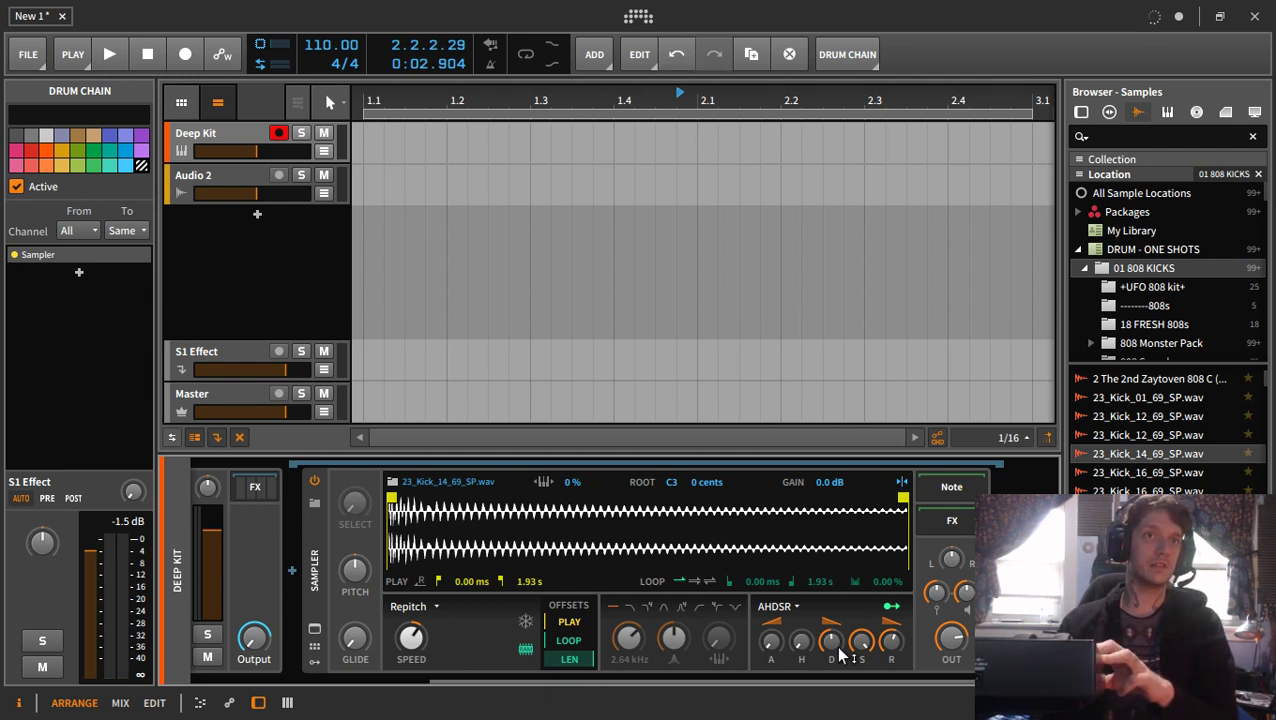
{"action": "left_click_drag", "start_coordinate": [834, 644], "coordinate": [834, 624]}
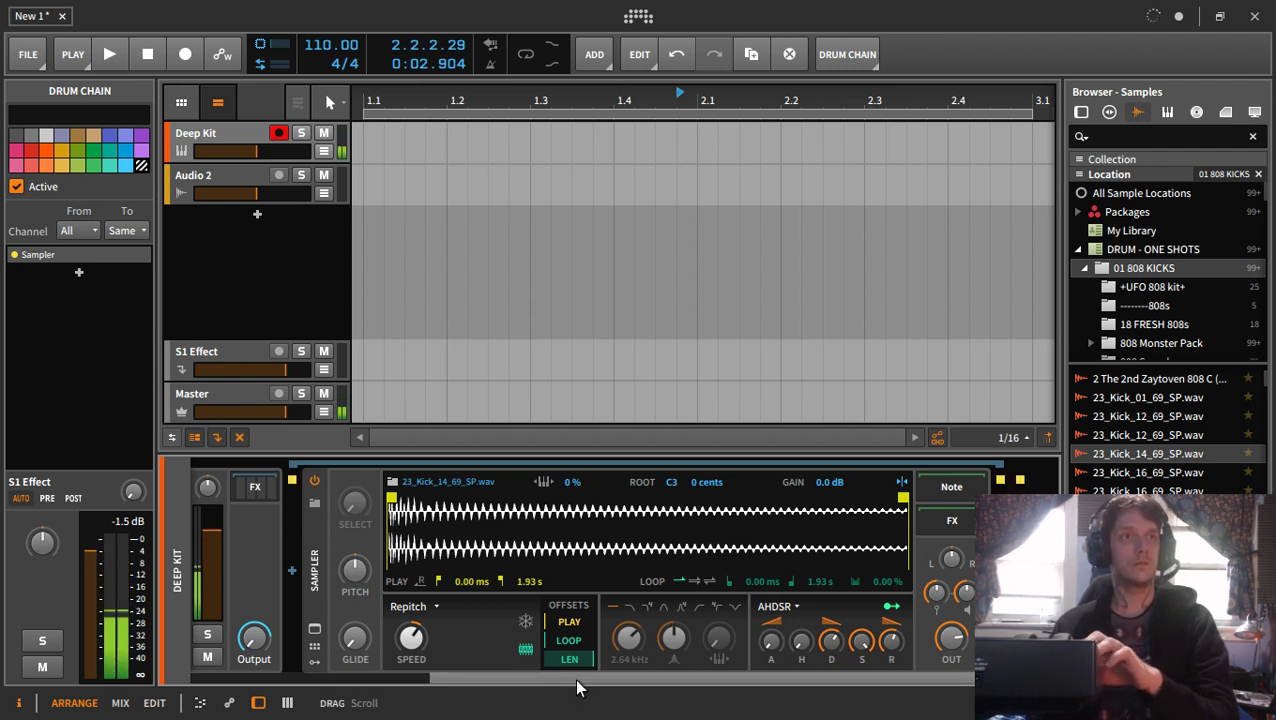
{"action": "left_click_drag", "start_coordinate": [572, 685], "coordinate": [364, 692]}
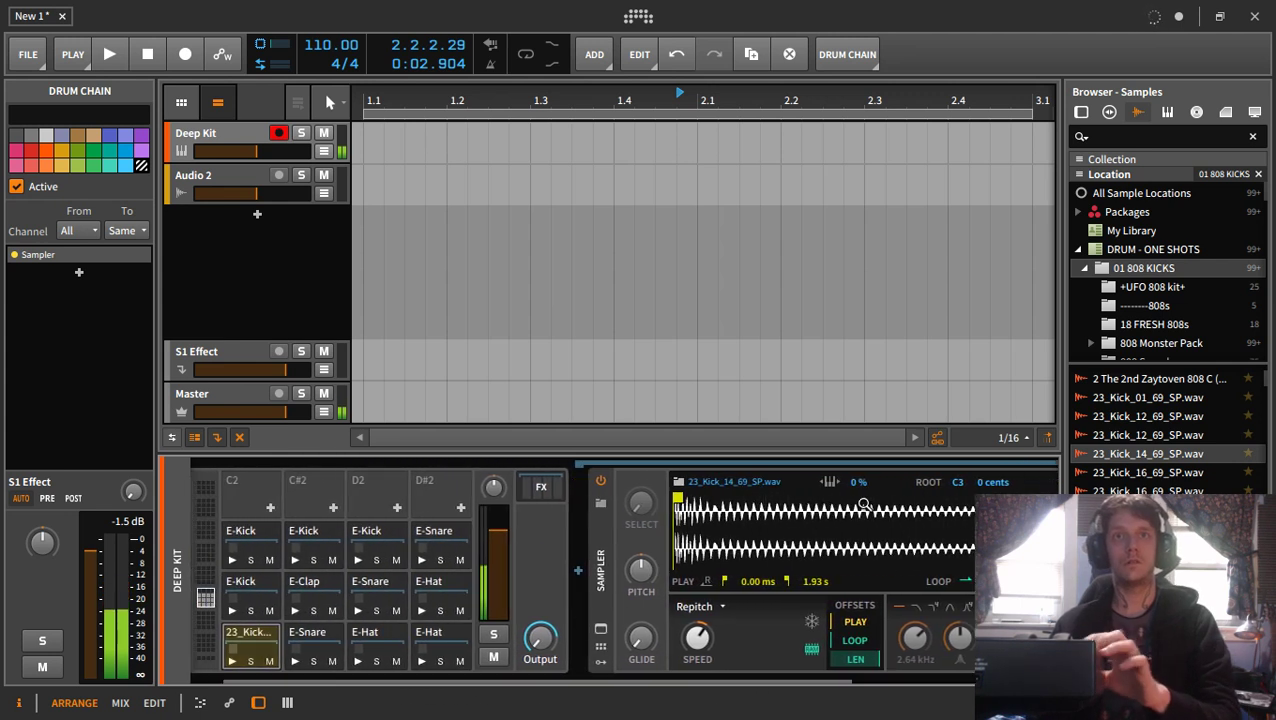
- Audition more 808 kicks, replace the C1 pad's sample with 30_Kick_14_207_SP.wav, and play the pad
{"action": "scroll", "coordinate": [1166, 435], "scroll_direction": "down", "scroll_amount": 2}
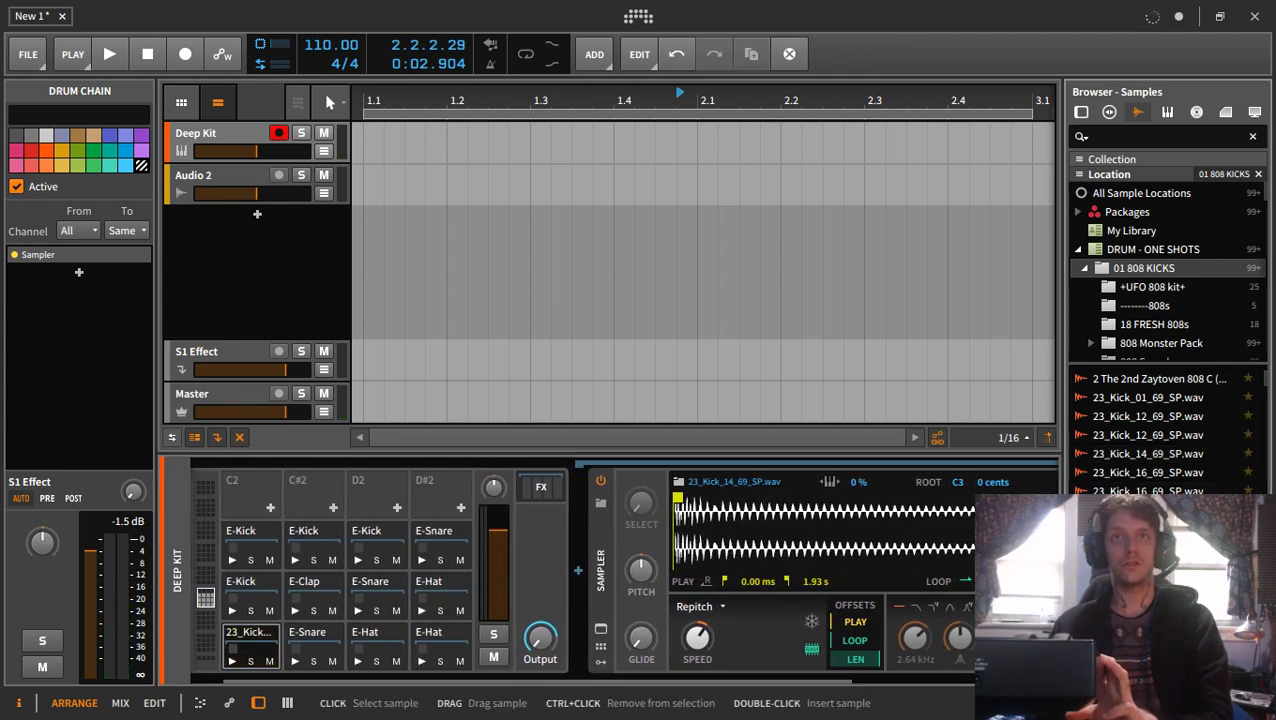
{"action": "left_click", "coordinate": [1155, 493]}
{"action": "left_click", "coordinate": [1150, 566]}
{"action": "scroll", "coordinate": [1150, 566], "scroll_direction": "down", "scroll_amount": 4}
{"action": "left_click", "coordinate": [1150, 566]}
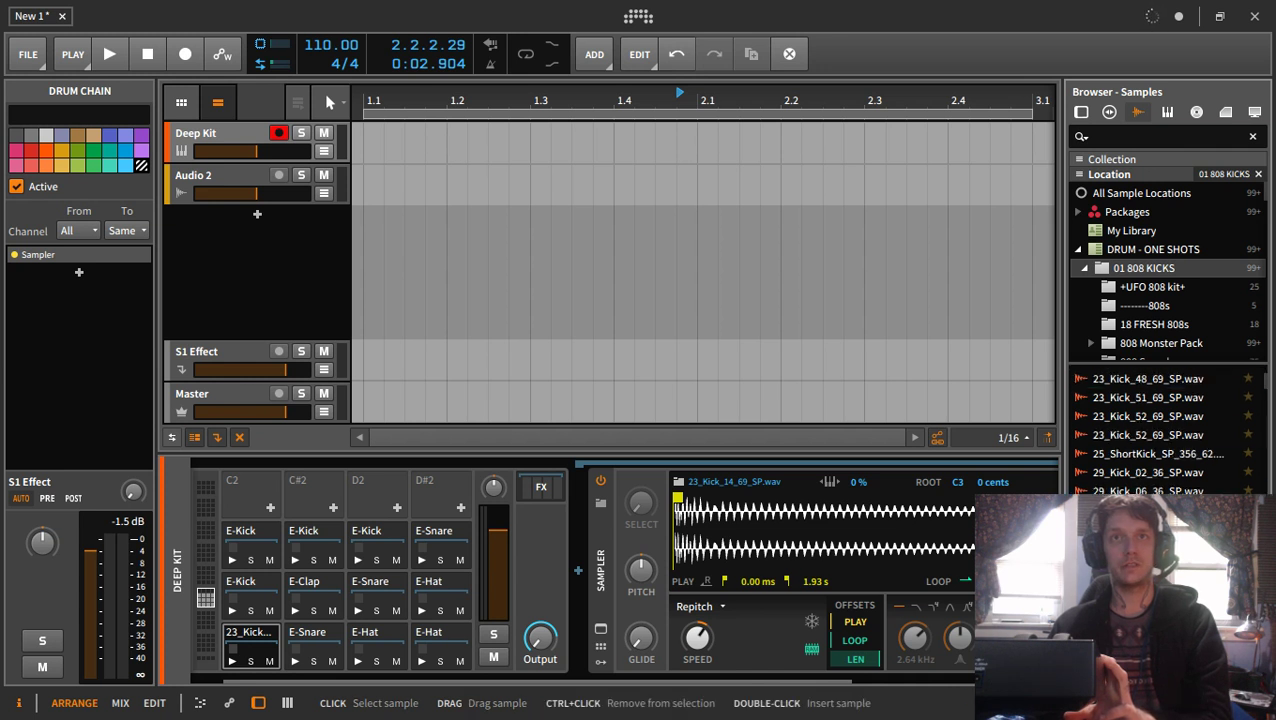
{"action": "left_click_drag", "start_coordinate": [1150, 566], "coordinate": [235, 657]}
{"action": "left_click", "coordinate": [233, 660]}
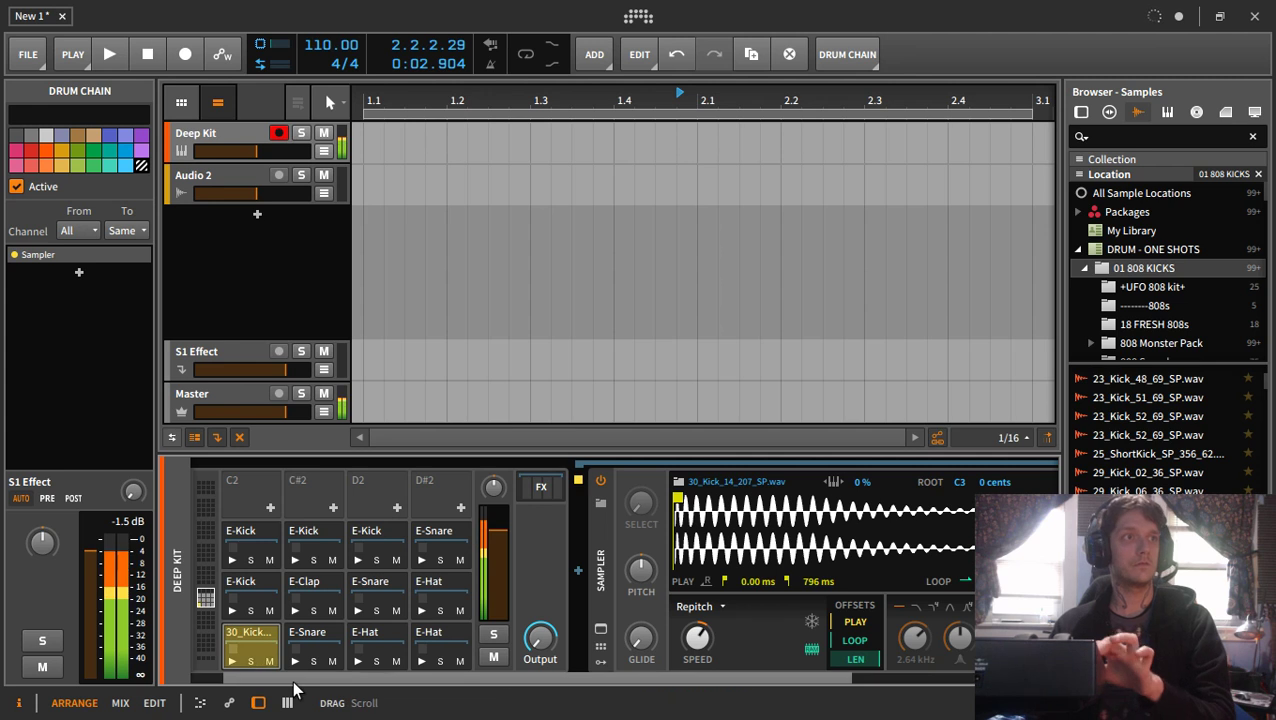
- Replace the E-Snare on the C#1 pad with clap (104).wav from the Best Claps Pack in 01 CLAP
{"action": "left_click_drag", "start_coordinate": [295, 688], "coordinate": [386, 684]}
{"action": "scroll", "coordinate": [1191, 293], "scroll_direction": "down", "scroll_amount": 5}
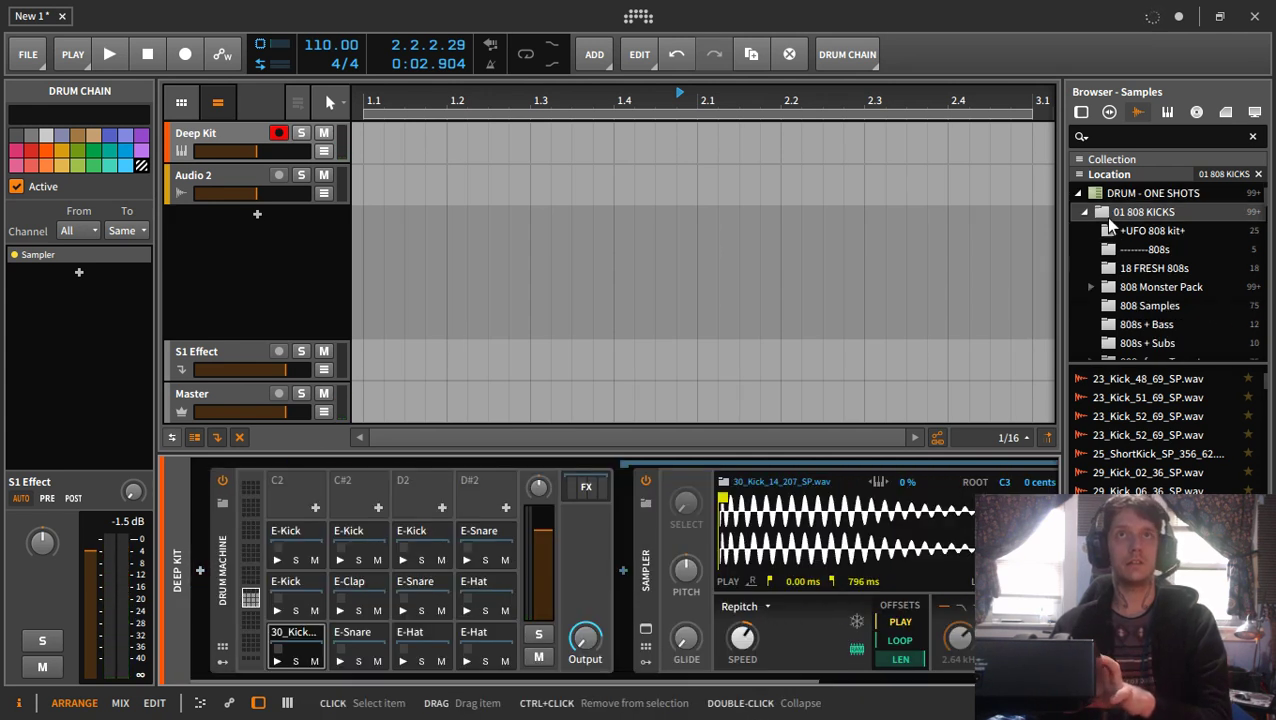
{"action": "scroll", "coordinate": [1115, 272], "scroll_direction": "up", "scroll_amount": 5}
{"action": "left_click", "coordinate": [1084, 268]}
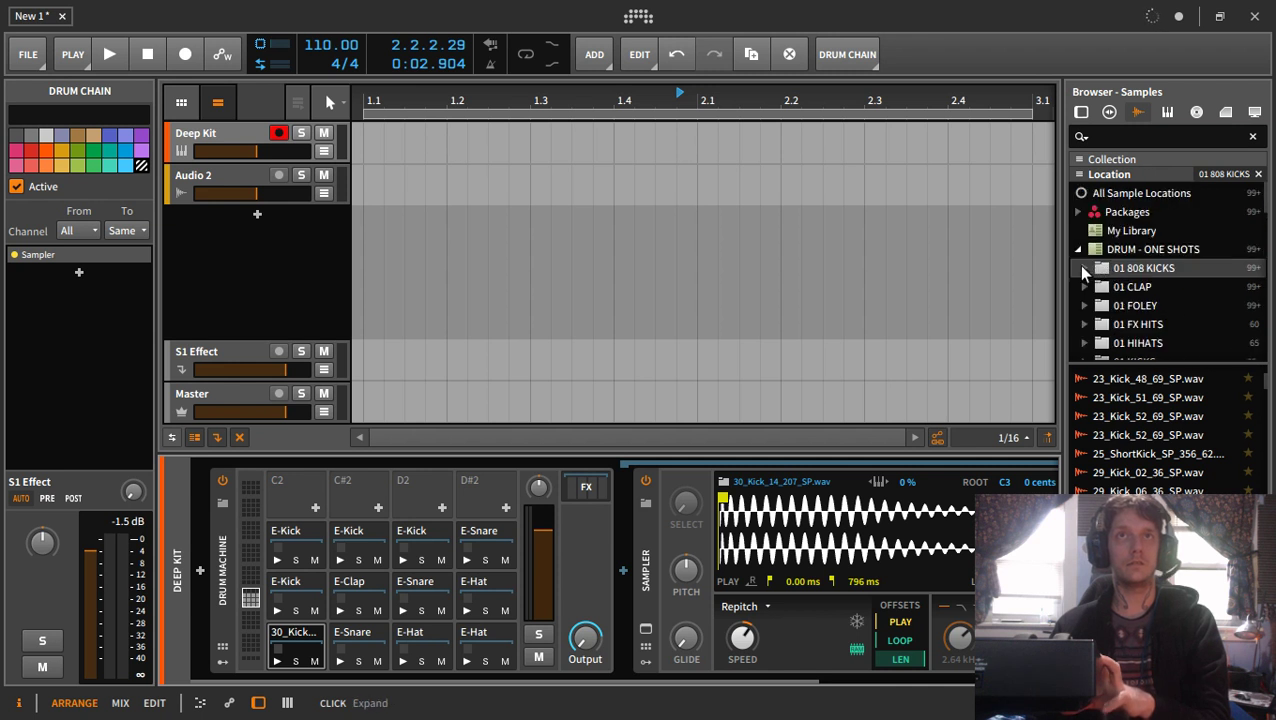
{"action": "left_click", "coordinate": [1084, 287]}
{"action": "left_click", "coordinate": [1140, 305]}
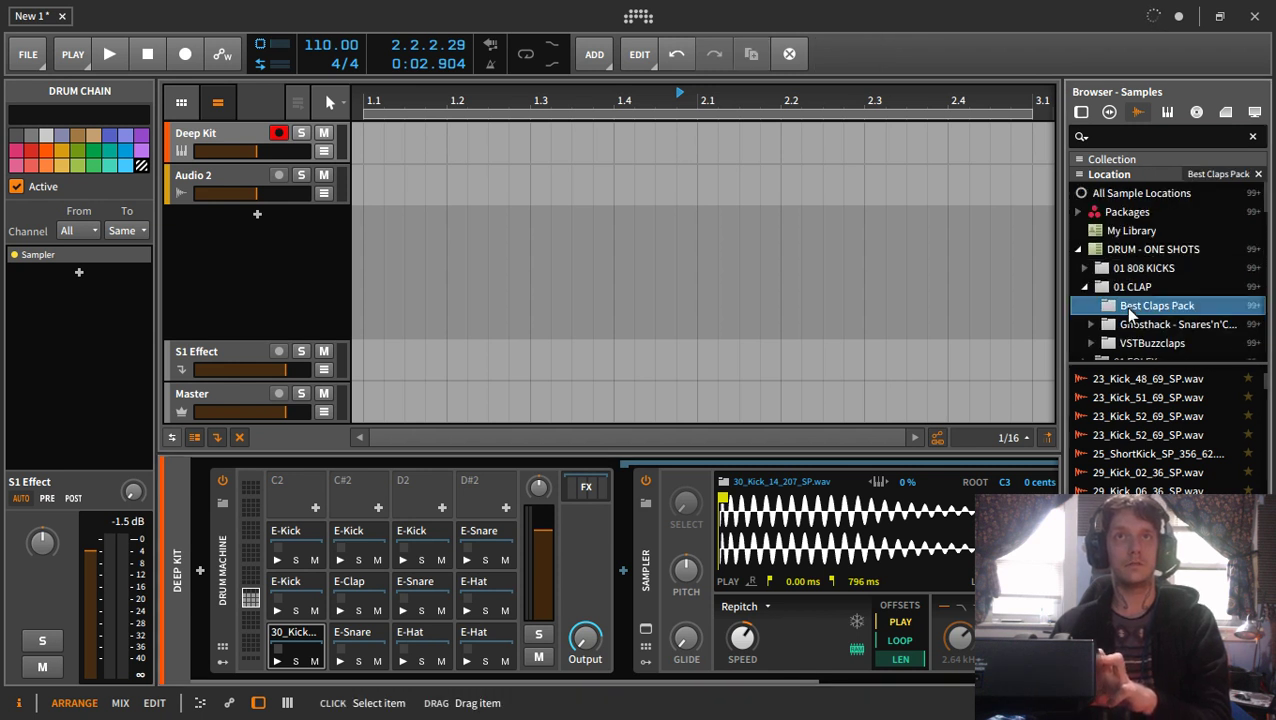
{"action": "left_click", "coordinate": [1195, 455]}
{"action": "left_click_drag", "start_coordinate": [1105, 455], "coordinate": [343, 637]}
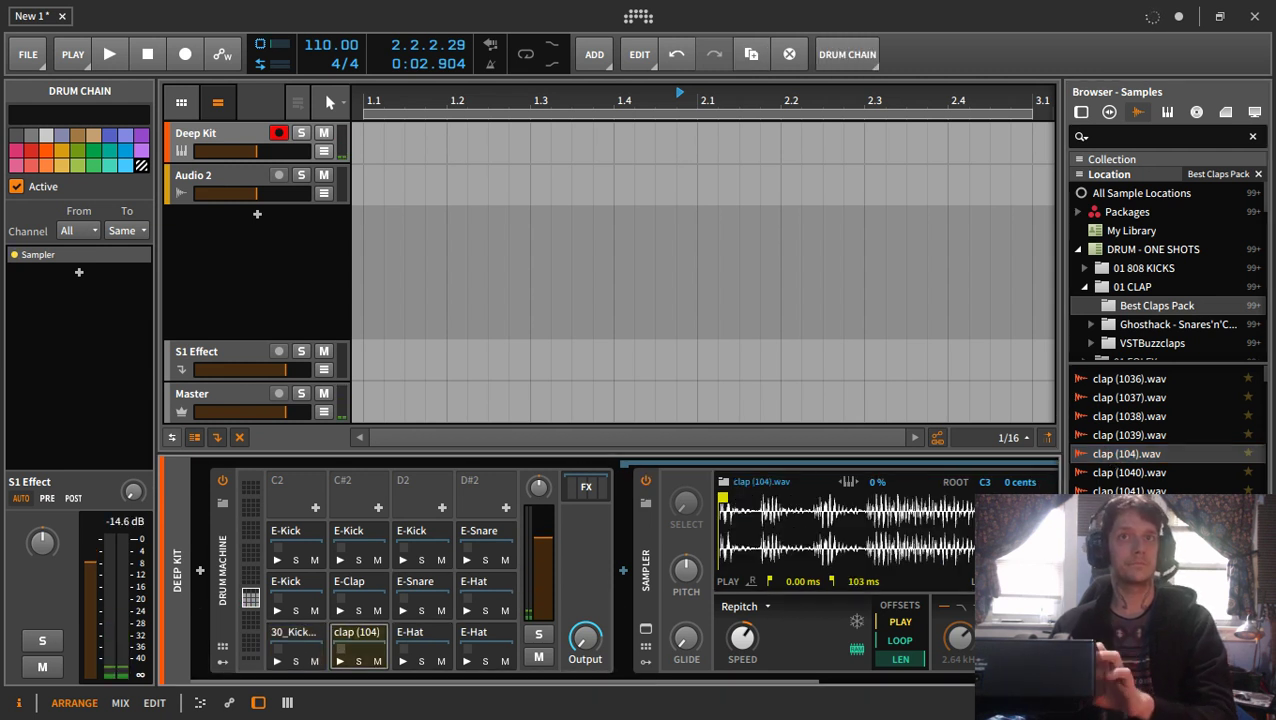
- Audition several claps in the Best Claps Pack, including clap (1057).wav and clap (1060).wav
{"action": "left_click", "coordinate": [1185, 471]}
{"action": "scroll", "coordinate": [1165, 435], "scroll_direction": "down", "scroll_amount": 5}
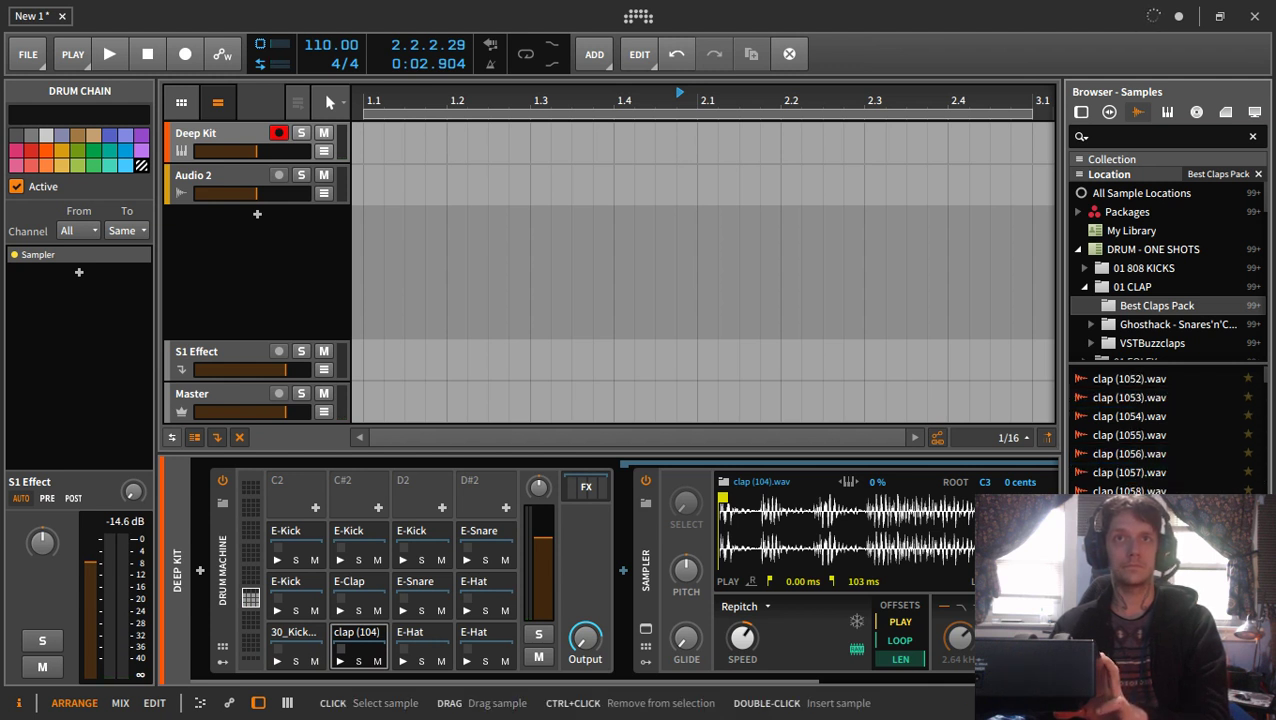
{"action": "left_click", "coordinate": [1165, 472]}
{"action": "scroll", "coordinate": [1168, 488], "scroll_direction": "down", "scroll_amount": 1}
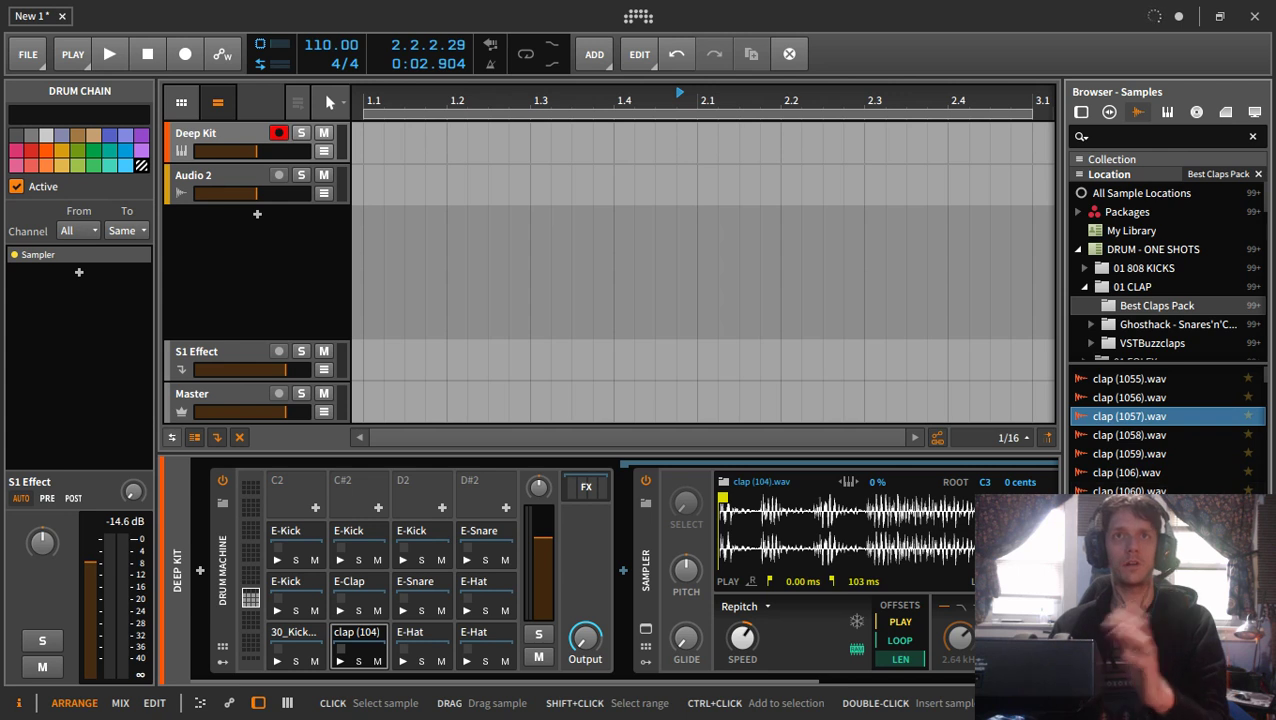
{"action": "left_click", "coordinate": [1162, 545]}
{"action": "left_click", "coordinate": [1152, 482]}
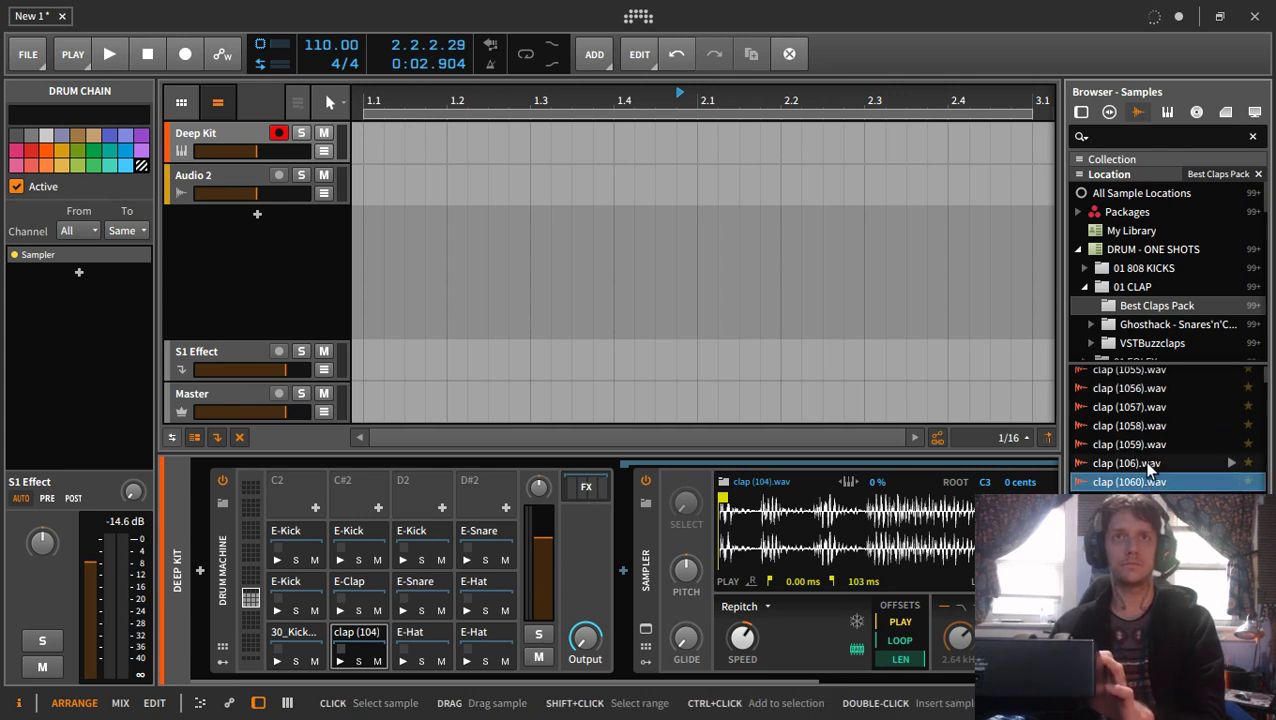
- Show the Best Claps Pack folder in File Explorer, select clap (11), and return to Bitwig Studio
{"action": "right_click", "coordinate": [1150, 480]}
{"action": "left_click", "coordinate": [1141, 438]}
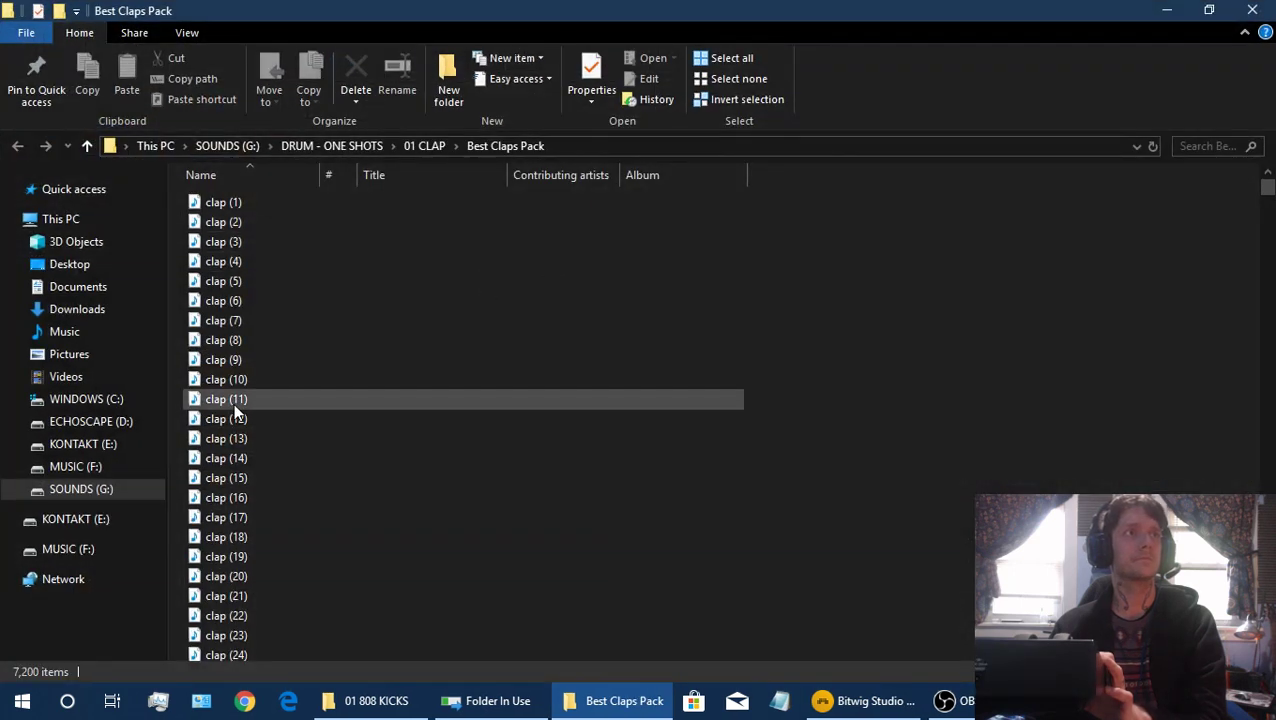
{"action": "left_click", "coordinate": [233, 403]}
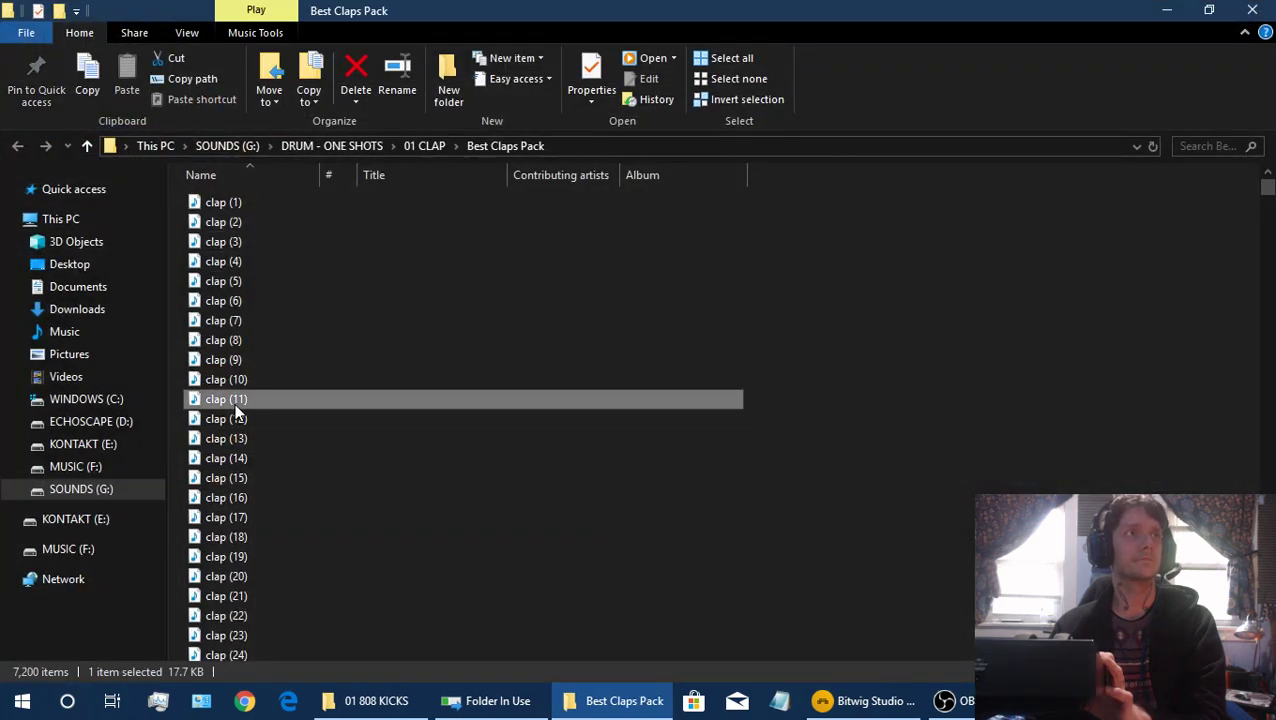
{"action": "left_click", "coordinate": [1166, 10]}
- Audition claps further down the Best Claps Pack list, from clap (1077).wav onward
{"action": "scroll", "coordinate": [1150, 470], "scroll_direction": "down", "scroll_amount": 5}
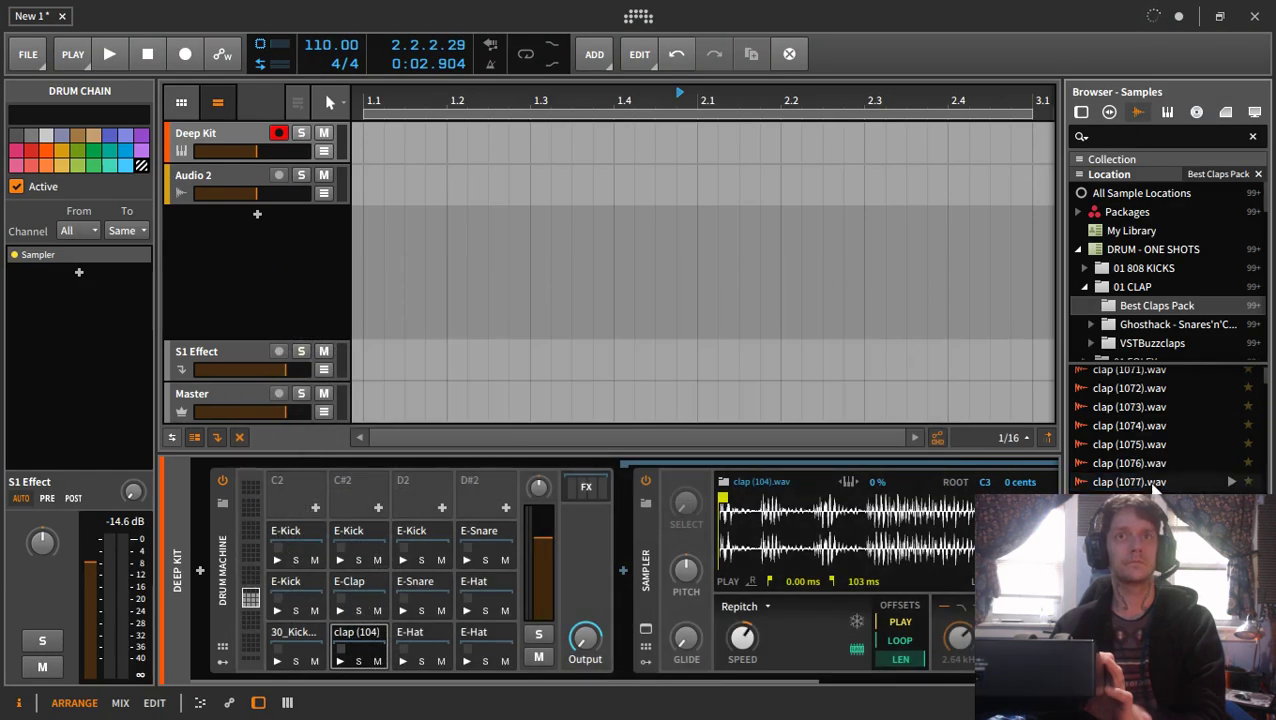
{"action": "left_click", "coordinate": [1150, 482]}
{"action": "scroll", "coordinate": [1150, 482], "scroll_direction": "down", "scroll_amount": 6}
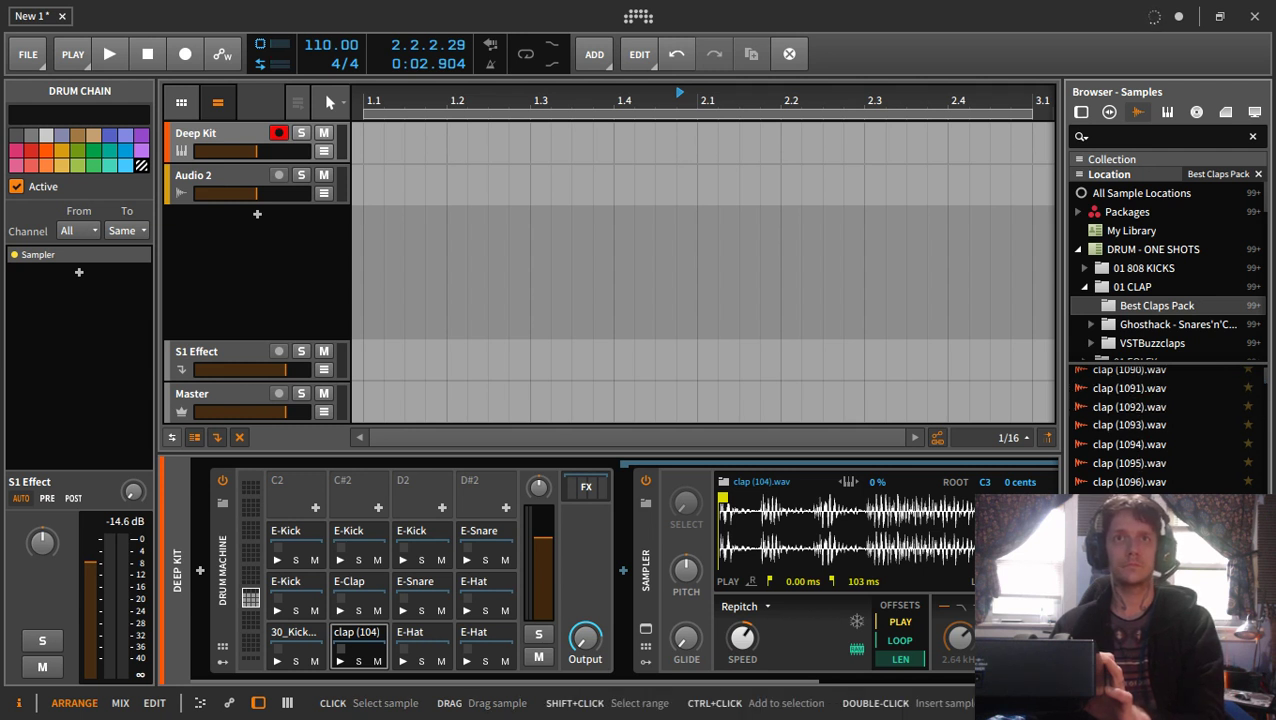
{"action": "scroll", "coordinate": [1160, 494], "scroll_direction": "down", "scroll_amount": 14}
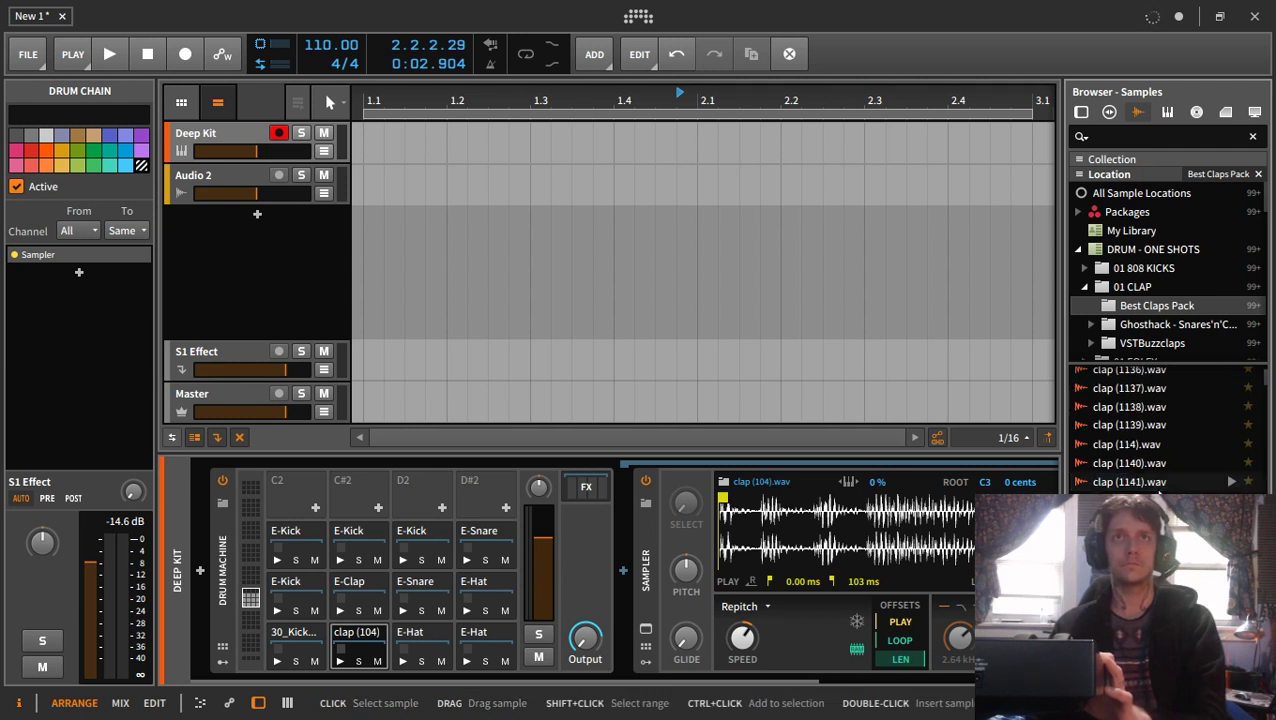
{"action": "left_click", "coordinate": [1158, 485]}
- Replace the clap on the C#1 pad with a Snare 19.wav sample from the Ghosthack snares and claps folder in 01 CLAP
{"action": "left_click", "coordinate": [1144, 326]}
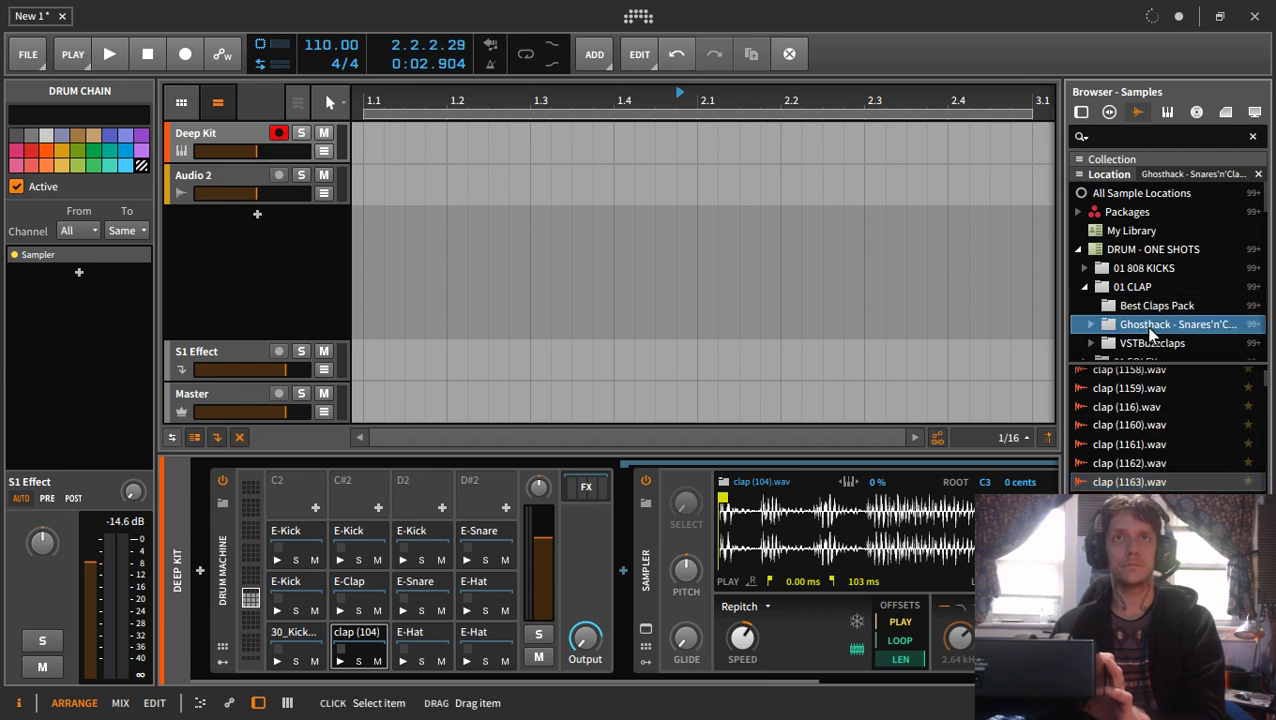
{"action": "left_click", "coordinate": [1150, 425]}
{"action": "left_click", "coordinate": [1146, 462]}
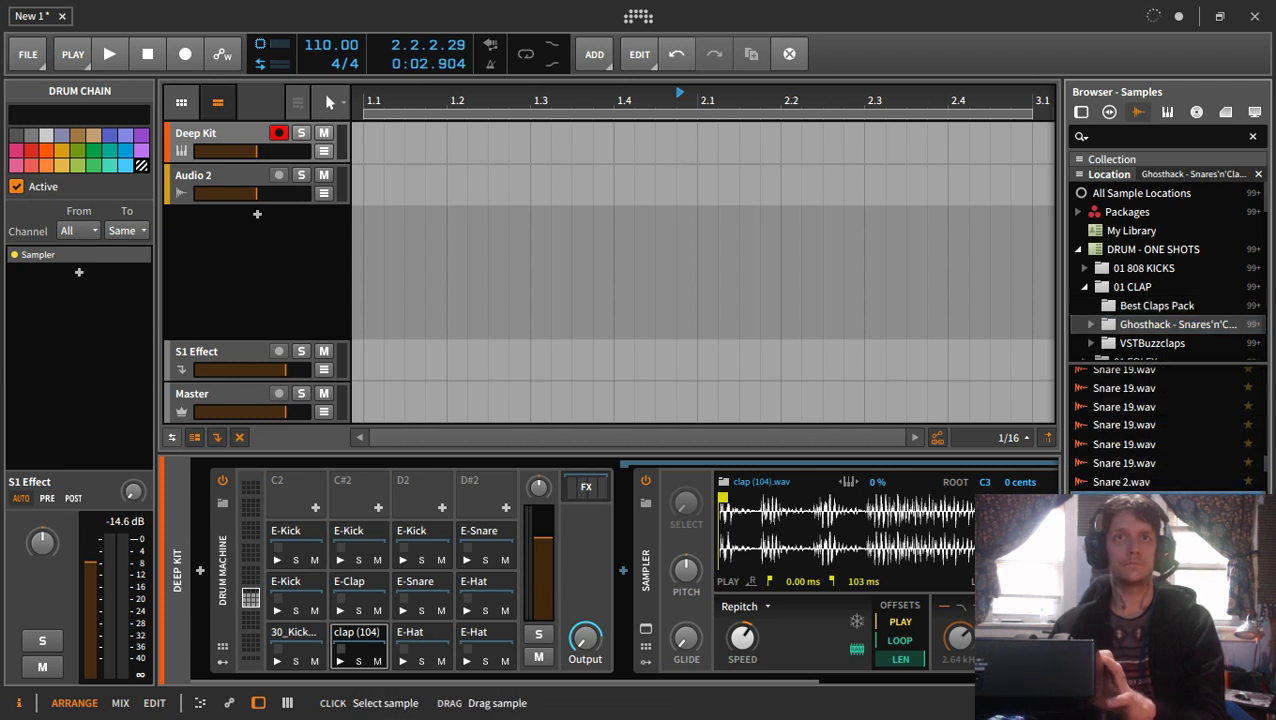
{"action": "left_click_drag", "start_coordinate": [1133, 470], "coordinate": [360, 650]}
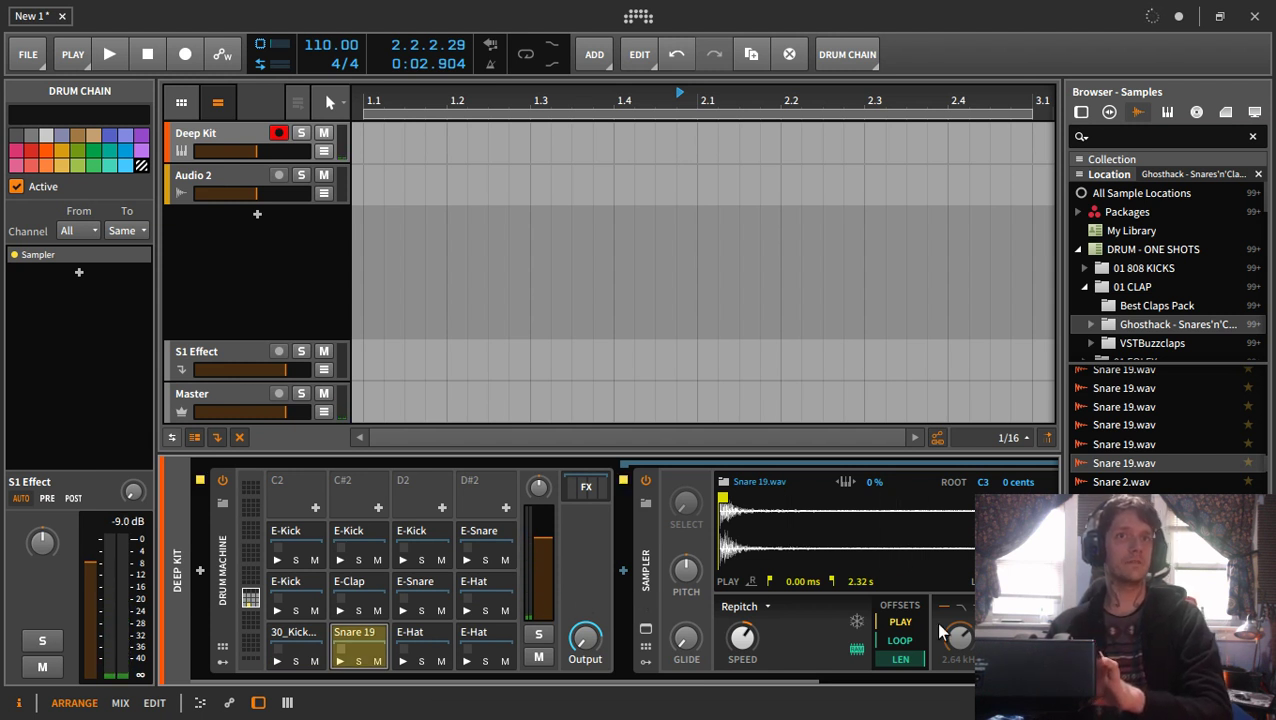
- Adjust the AHDSR decay of the Snare 19 Sampler and raise its pitch, trying transpositions up to about +7 semitones
{"action": "left_click_drag", "start_coordinate": [775, 683], "coordinate": [960, 690]}
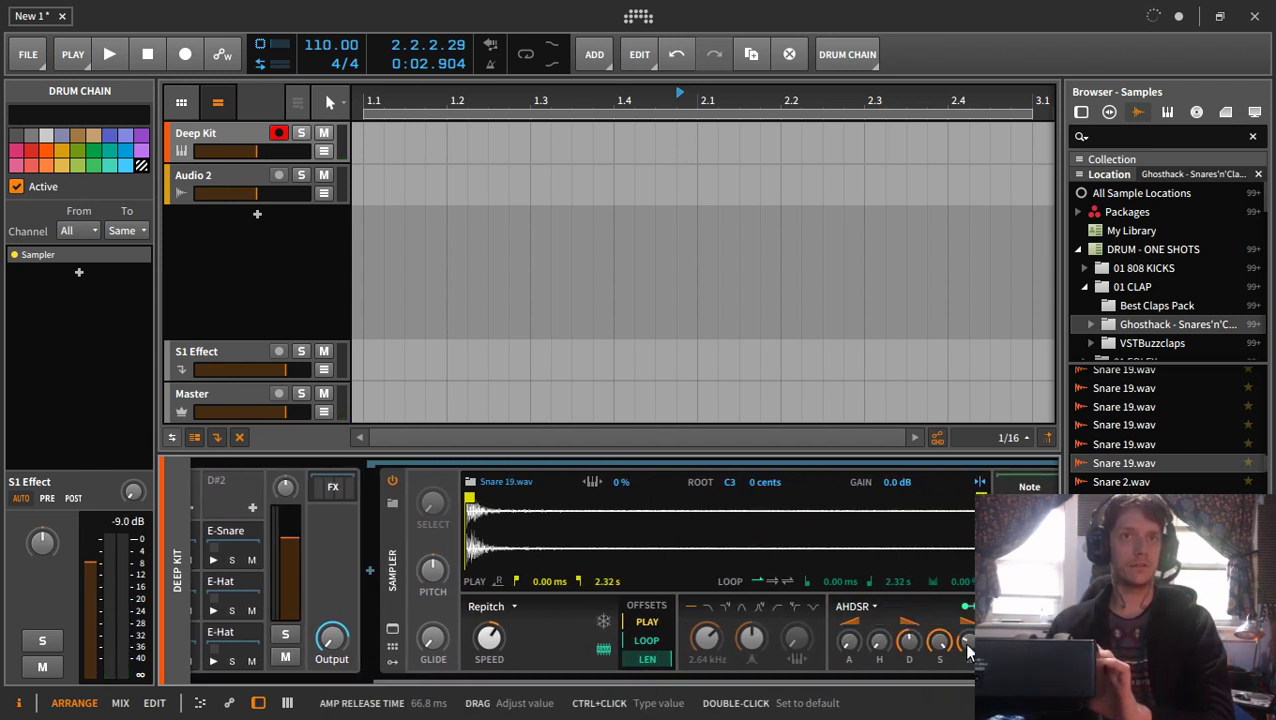
{"action": "left_click_drag", "start_coordinate": [909, 643], "coordinate": [909, 641]}
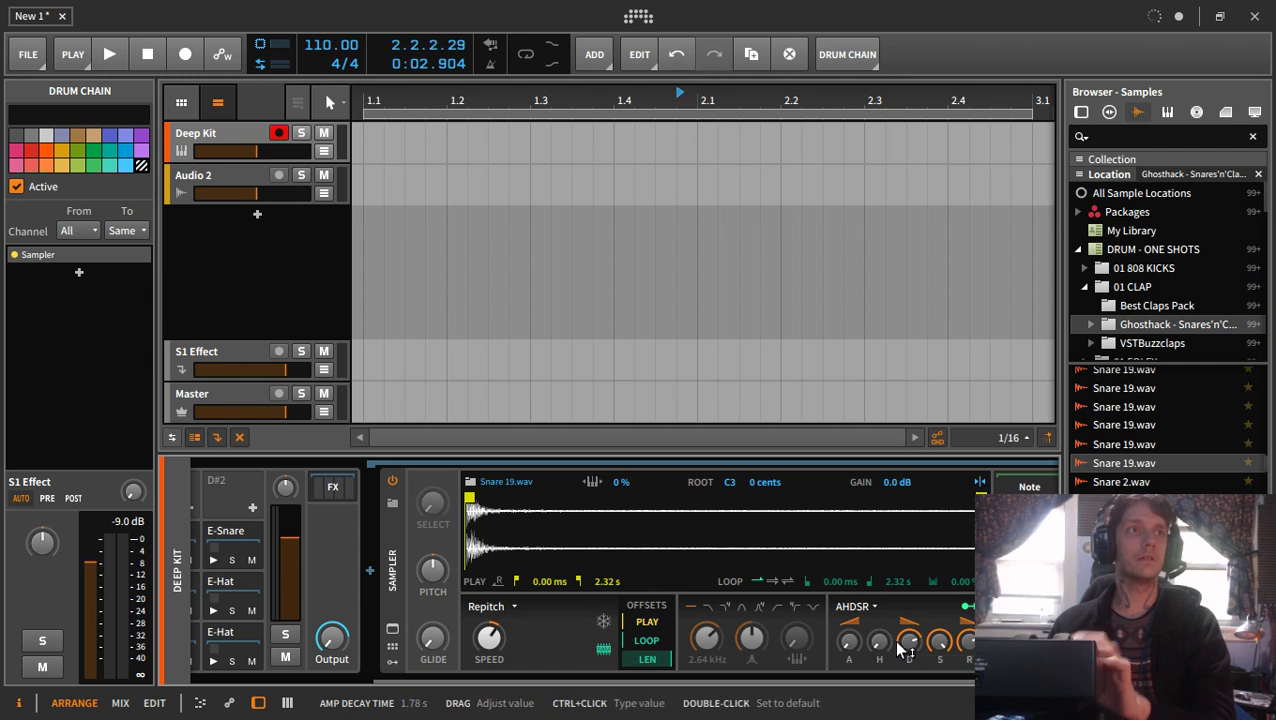
{"action": "left_click_drag", "start_coordinate": [433, 578], "coordinate": [433, 570]}
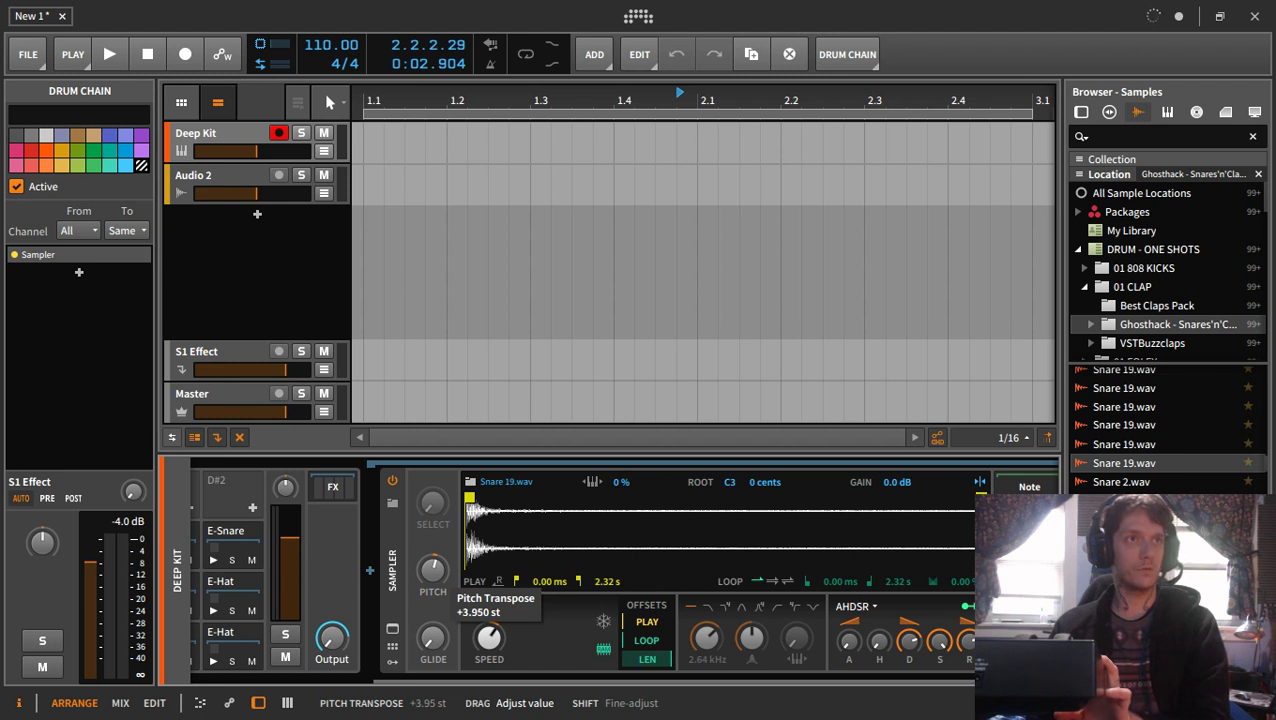
{"action": "left_click_drag", "start_coordinate": [433, 570], "coordinate": [448, 574]}
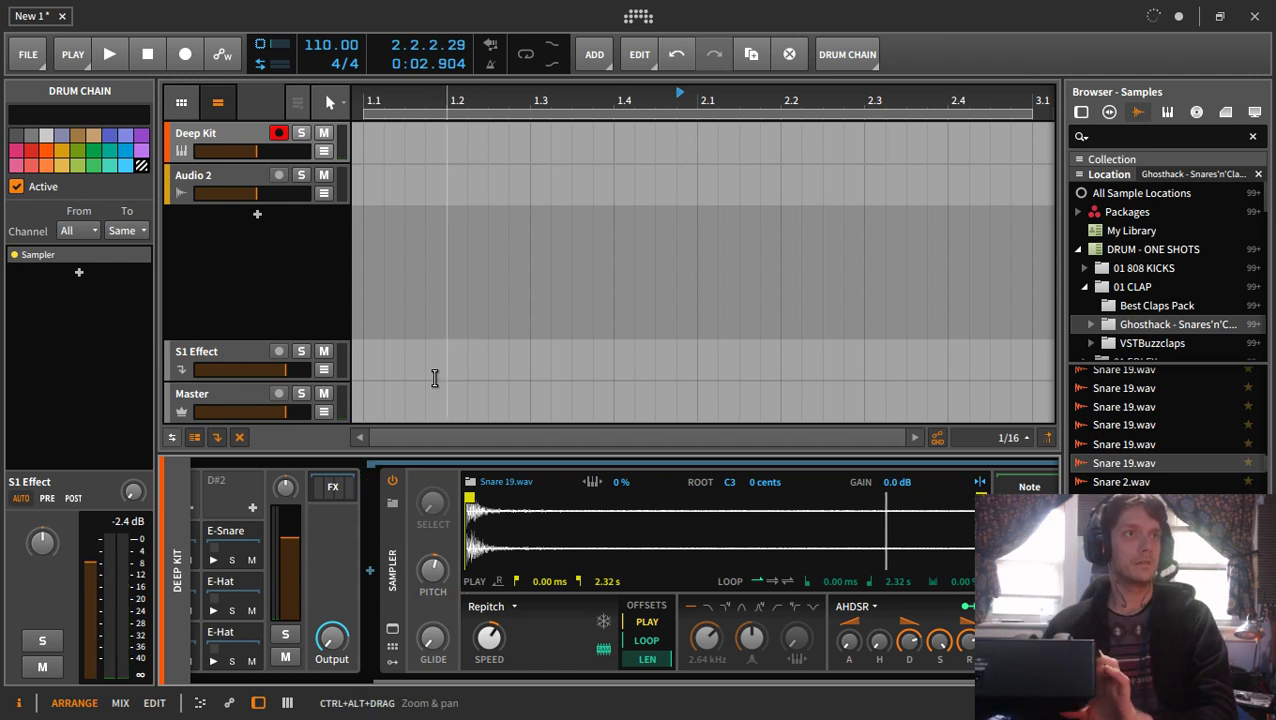
{"action": "left_click_drag", "start_coordinate": [432, 570], "coordinate": [432, 558]}
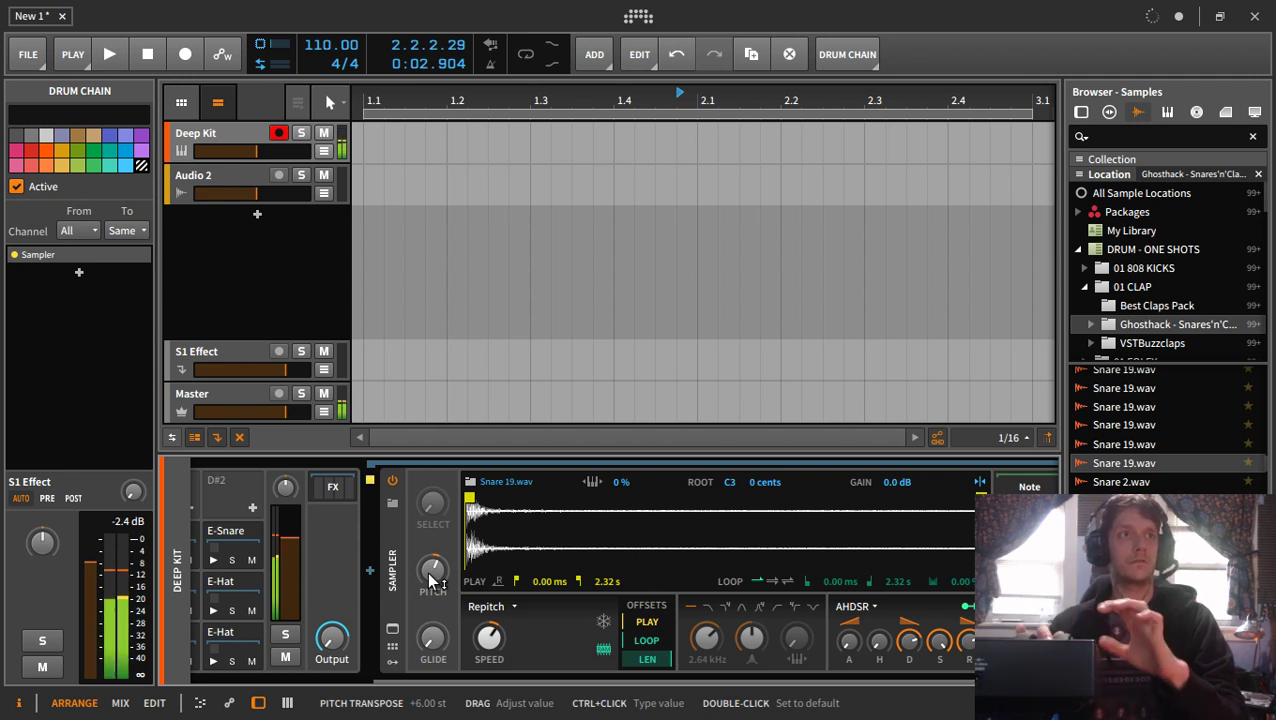
{"action": "left_click_drag", "start_coordinate": [432, 578], "coordinate": [432, 559]}
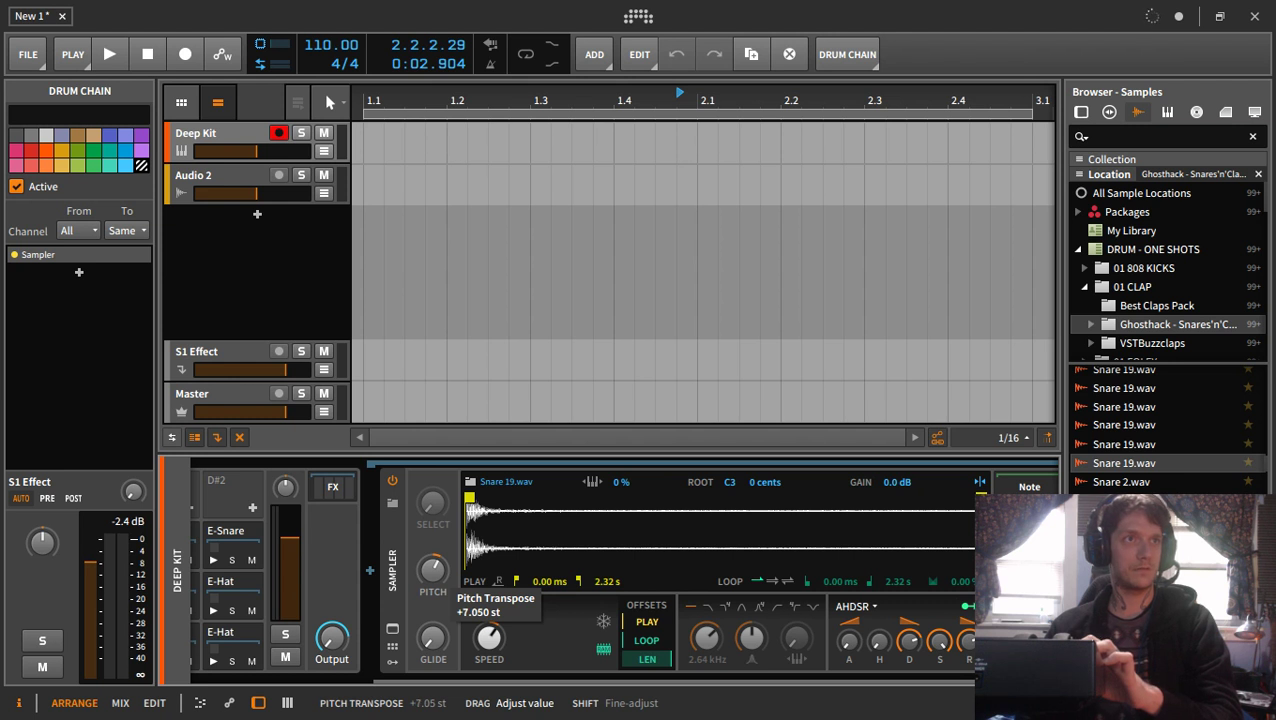
{"action": "left_click_drag", "start_coordinate": [432, 559], "coordinate": [432, 578]}
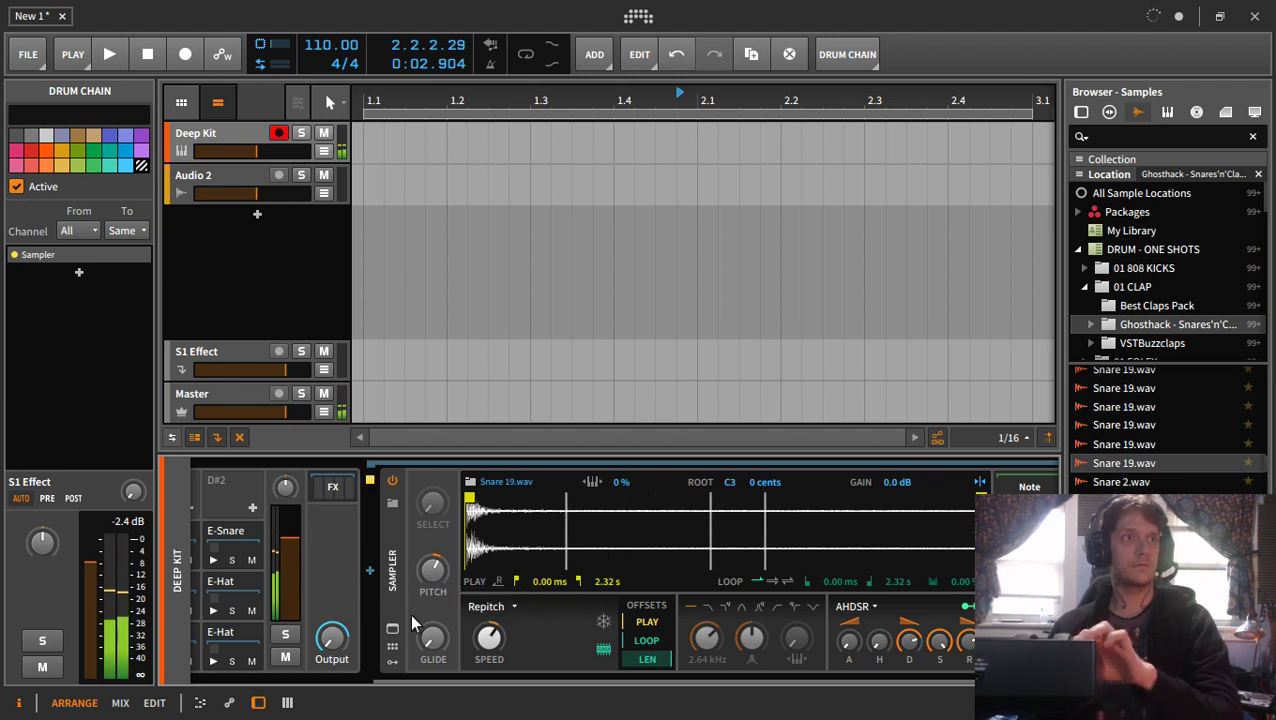
{"action": "left_click", "coordinate": [329, 684]}
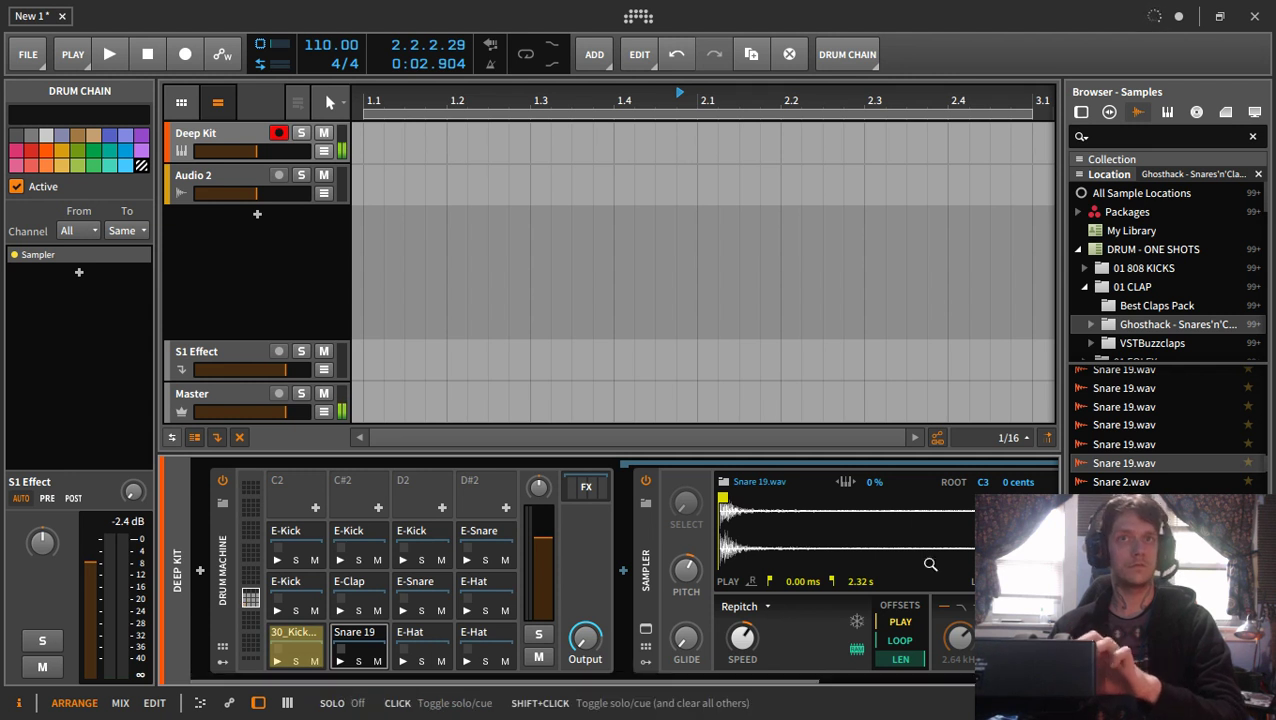
{"action": "left_click", "coordinate": [355, 645]}
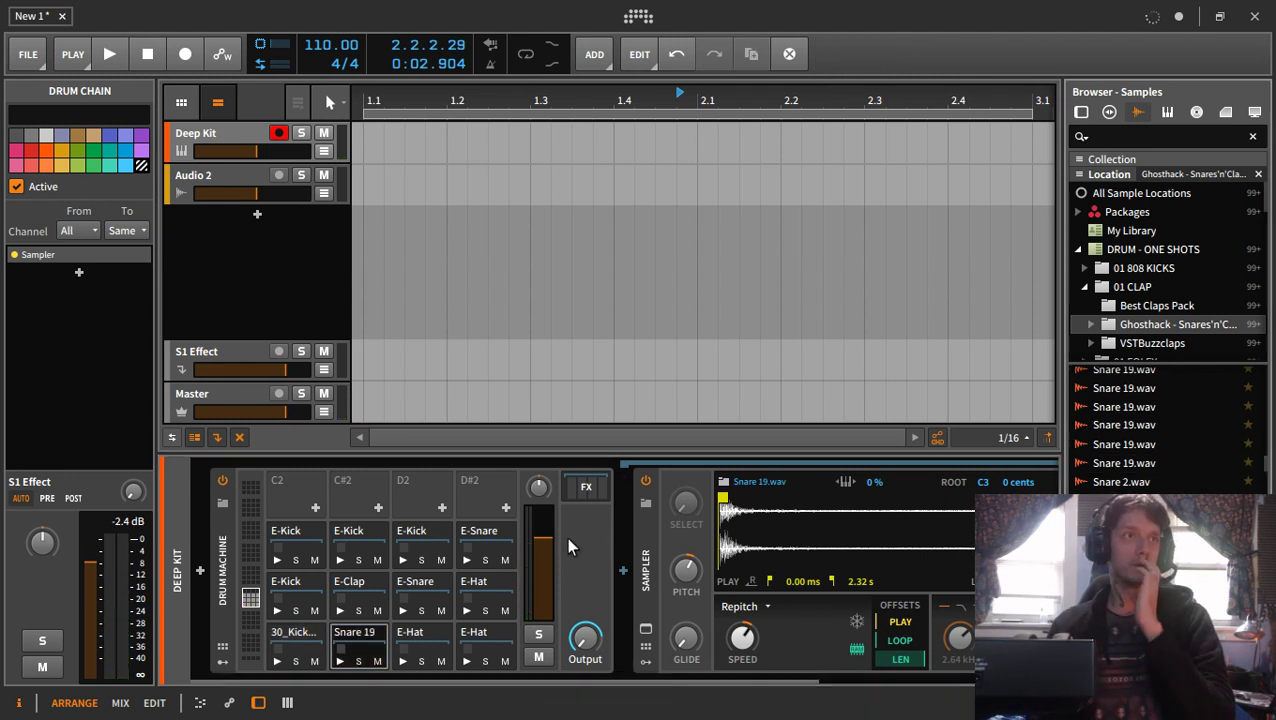
- Examine Bitwig's Note FX devices by category for insertion before the kick pad's Sampler, and close the device chooser without inserting anything
{"action": "left_click", "coordinate": [302, 655]}
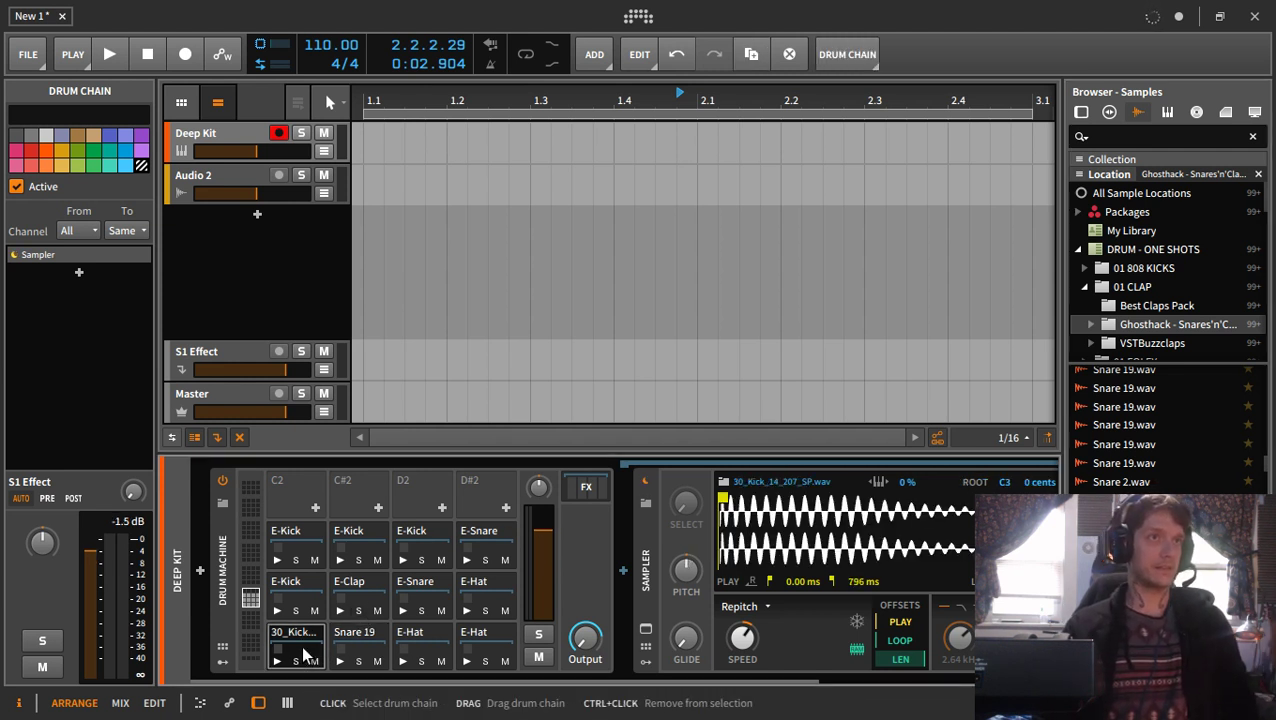
{"action": "left_click", "coordinate": [623, 571]}
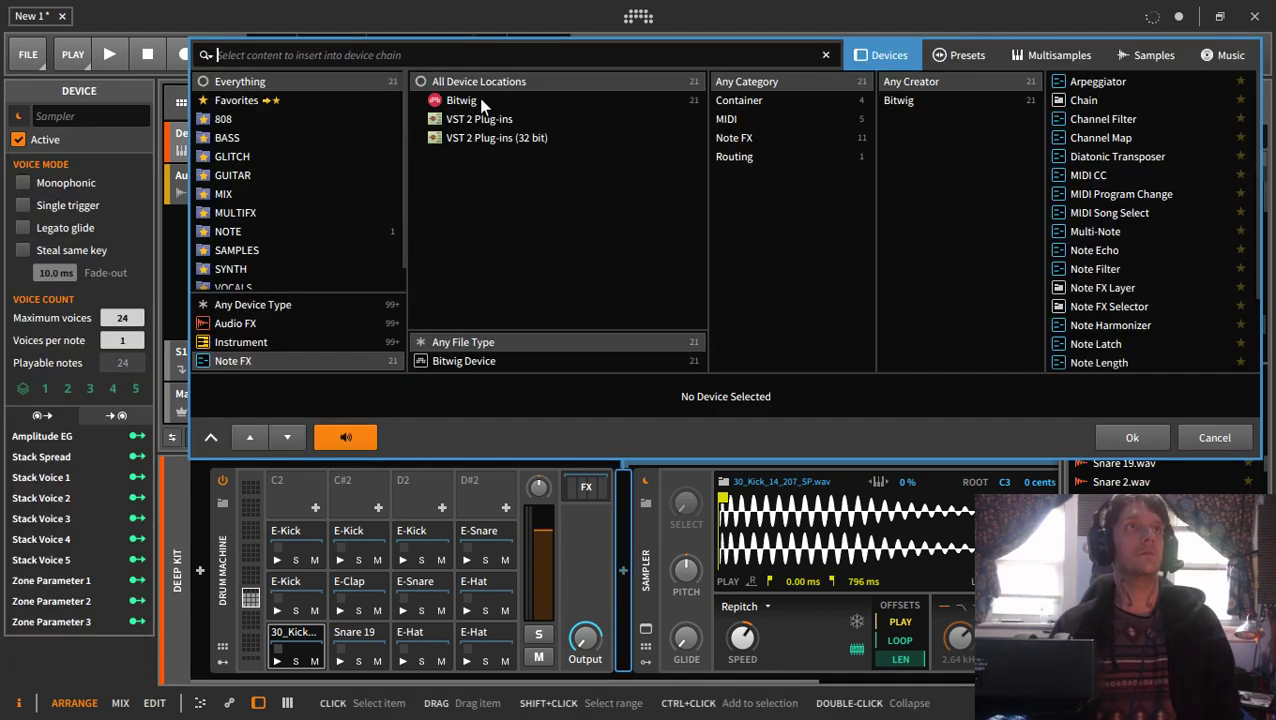
{"action": "left_click", "coordinate": [481, 100]}
{"action": "left_click", "coordinate": [752, 102]}
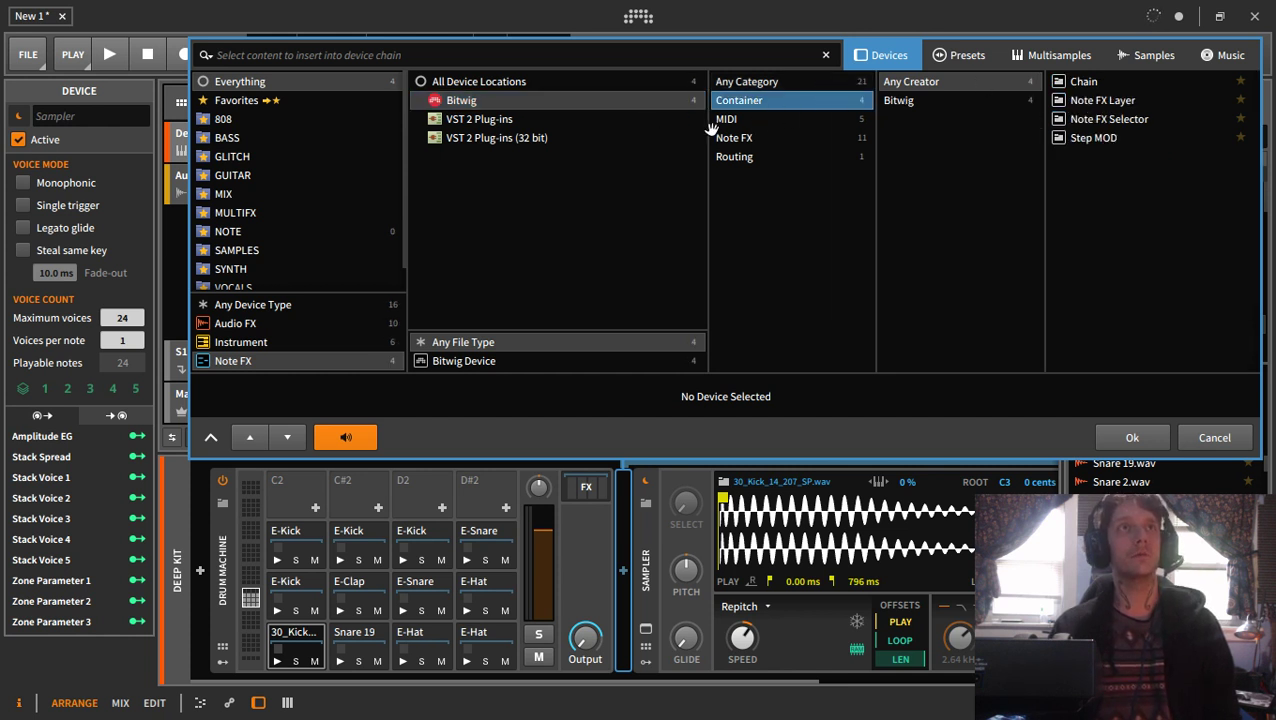
{"action": "left_click", "coordinate": [730, 119]}
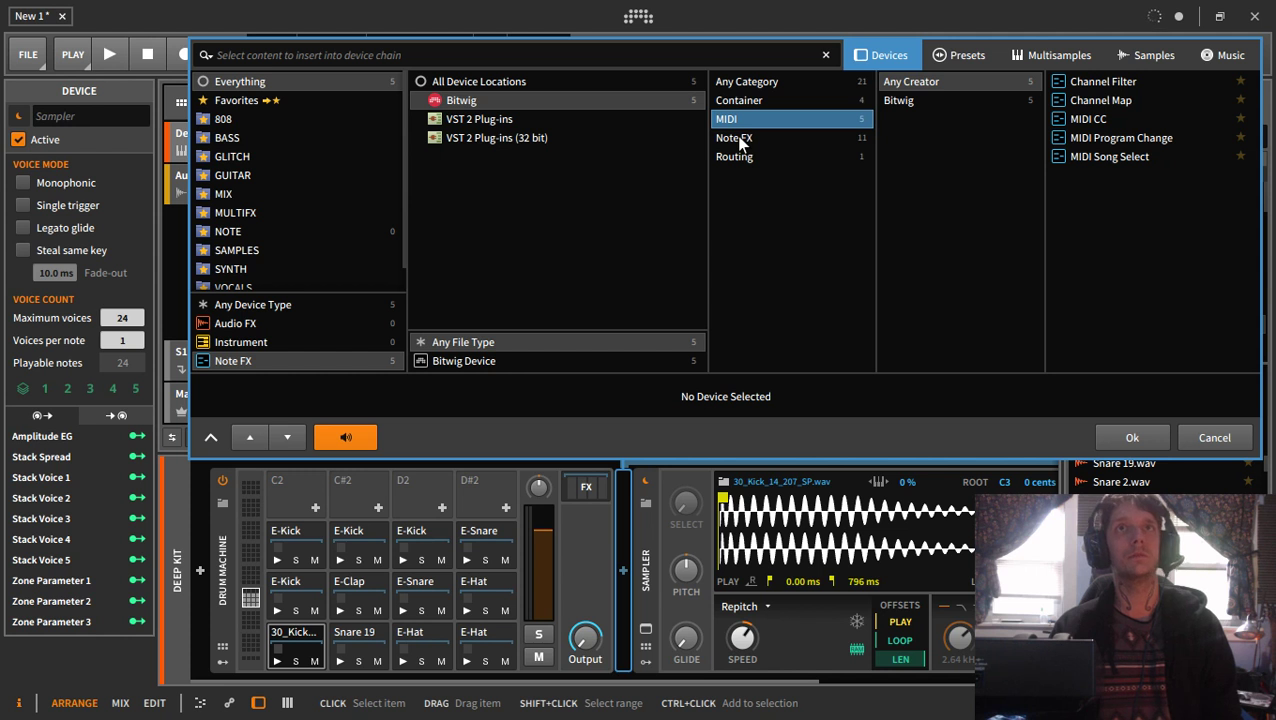
{"action": "left_click", "coordinate": [738, 139]}
{"action": "left_click", "coordinate": [740, 157]}
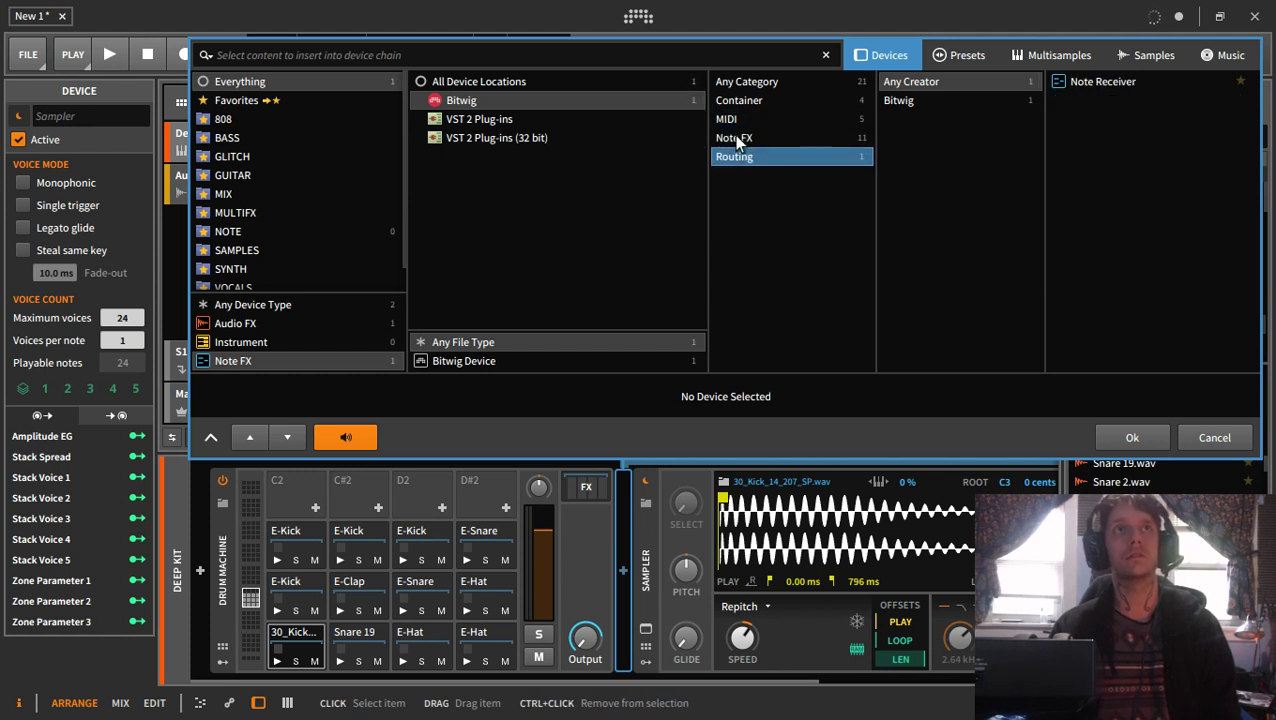
{"action": "left_click", "coordinate": [740, 82]}
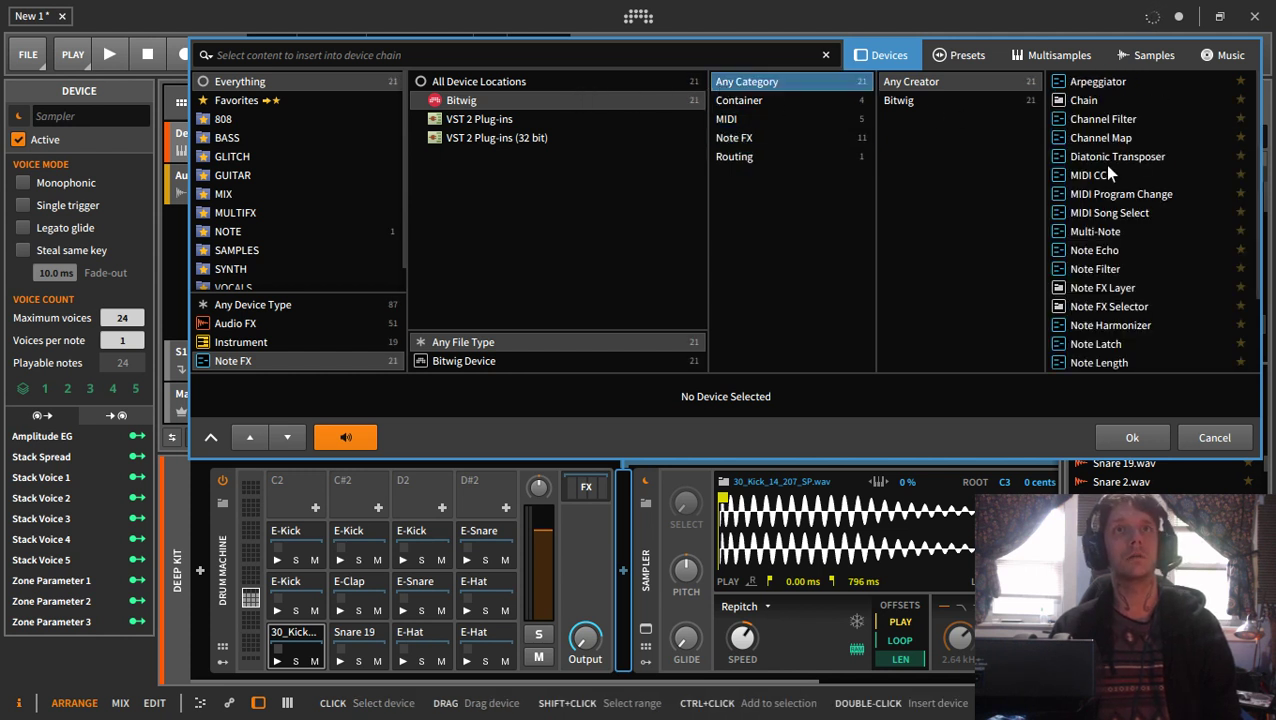
{"action": "scroll", "coordinate": [1150, 177], "scroll_direction": "down", "scroll_amount": 3}
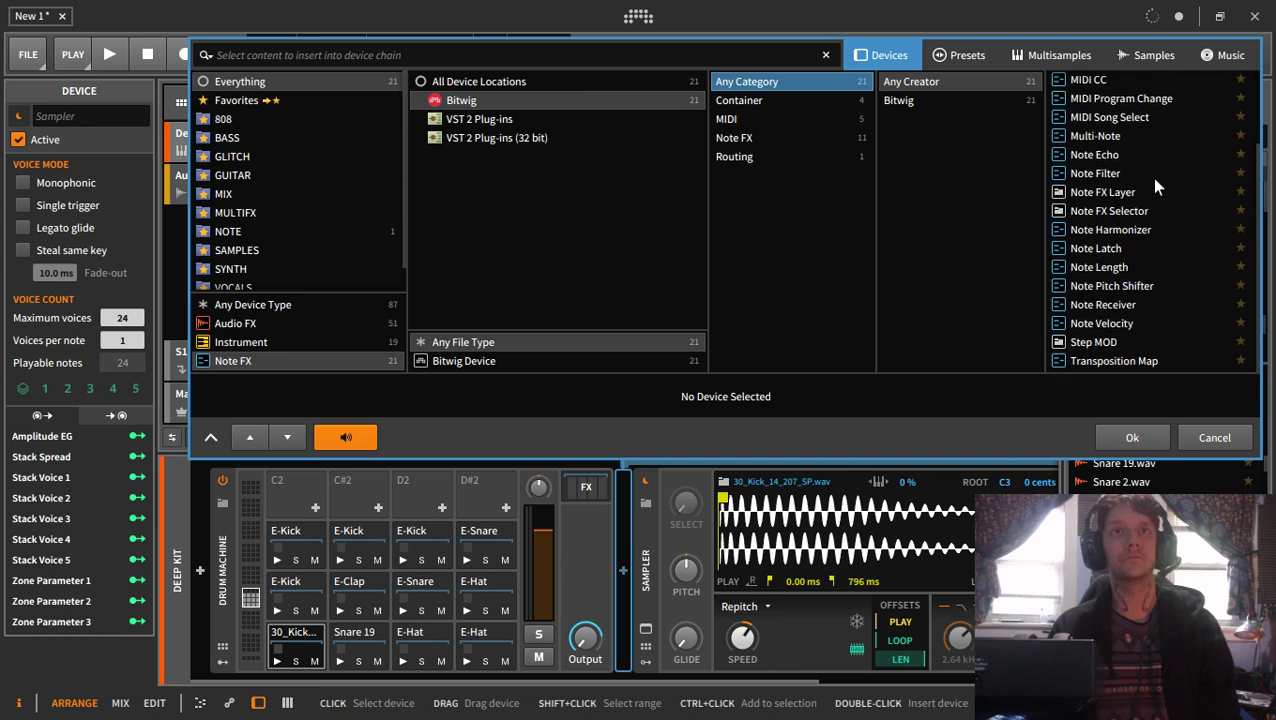
{"action": "scroll", "coordinate": [1150, 177], "scroll_direction": "up", "scroll_amount": 3}
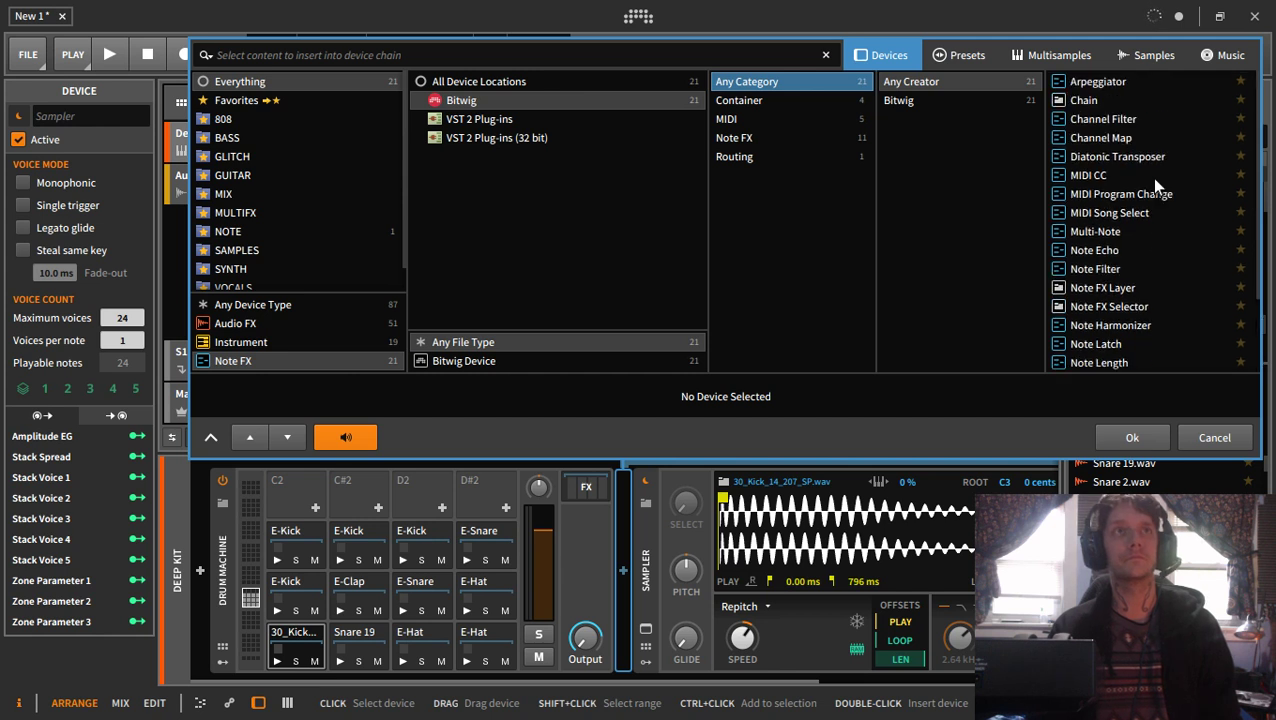
{"action": "left_click", "coordinate": [1216, 439]}
- Search the Bitwig devices for "instrument la" and insert an Instrument Layer before the kick pad's Sampler
{"action": "left_click", "coordinate": [384, 650]}
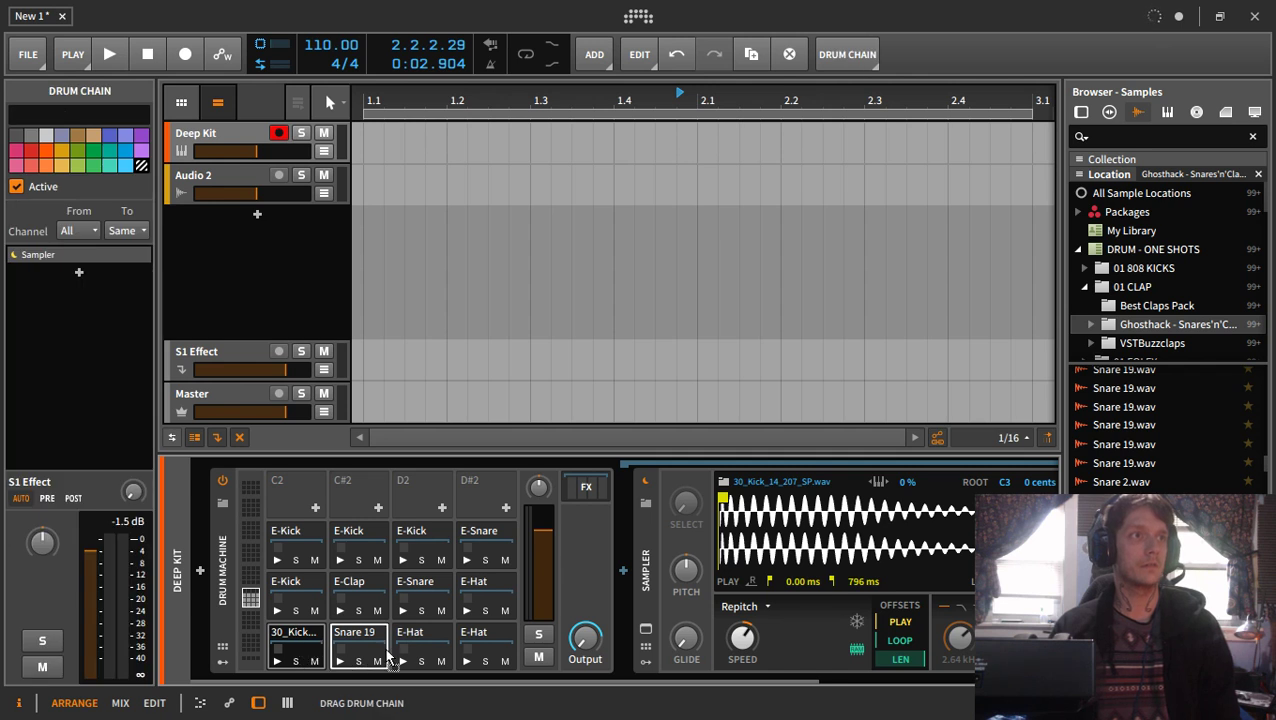
{"action": "left_click", "coordinate": [618, 604]}
{"action": "left_click", "coordinate": [1083, 113]}
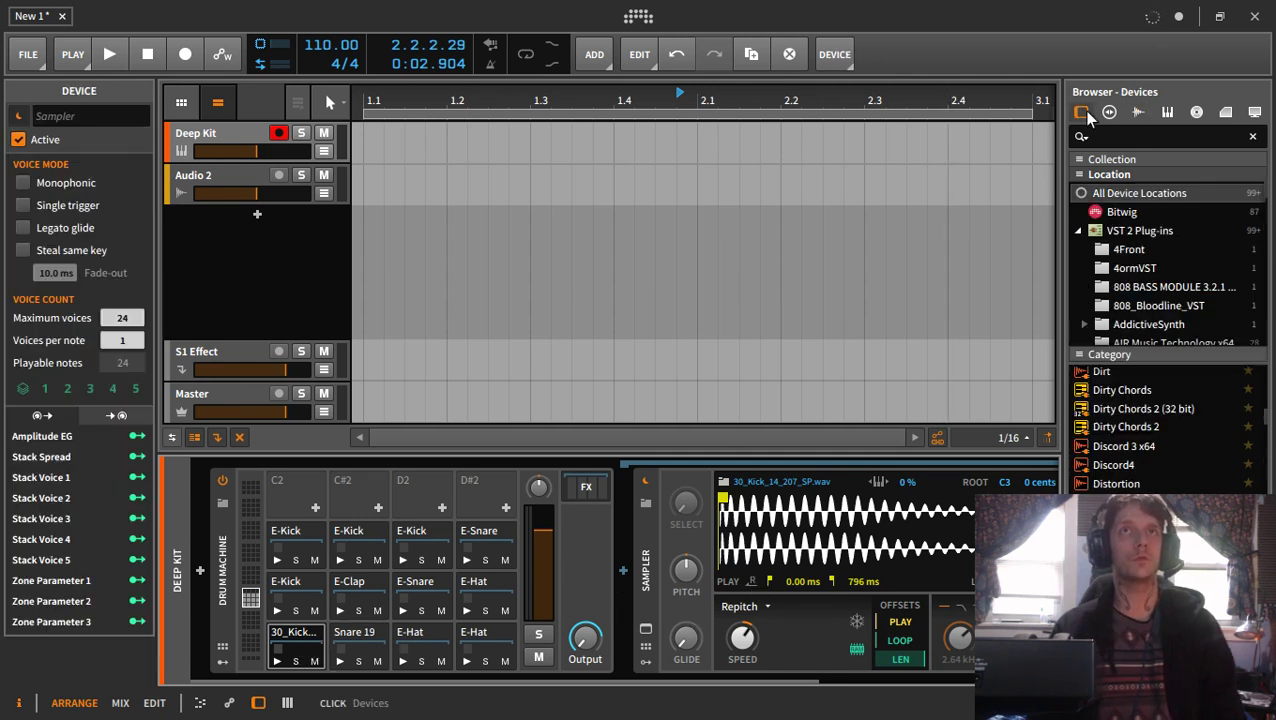
{"action": "left_click", "coordinate": [1110, 140]}
{"action": "type", "text": "i"}
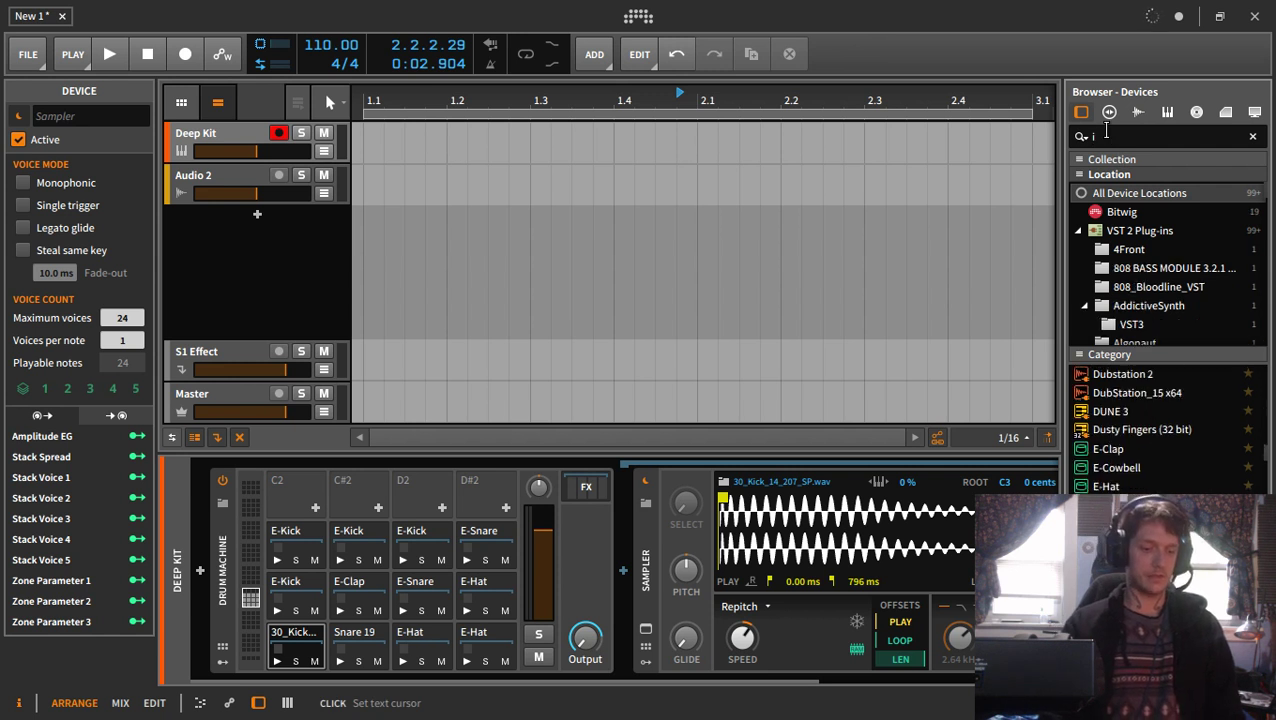
{"action": "type", "text": "ns"}
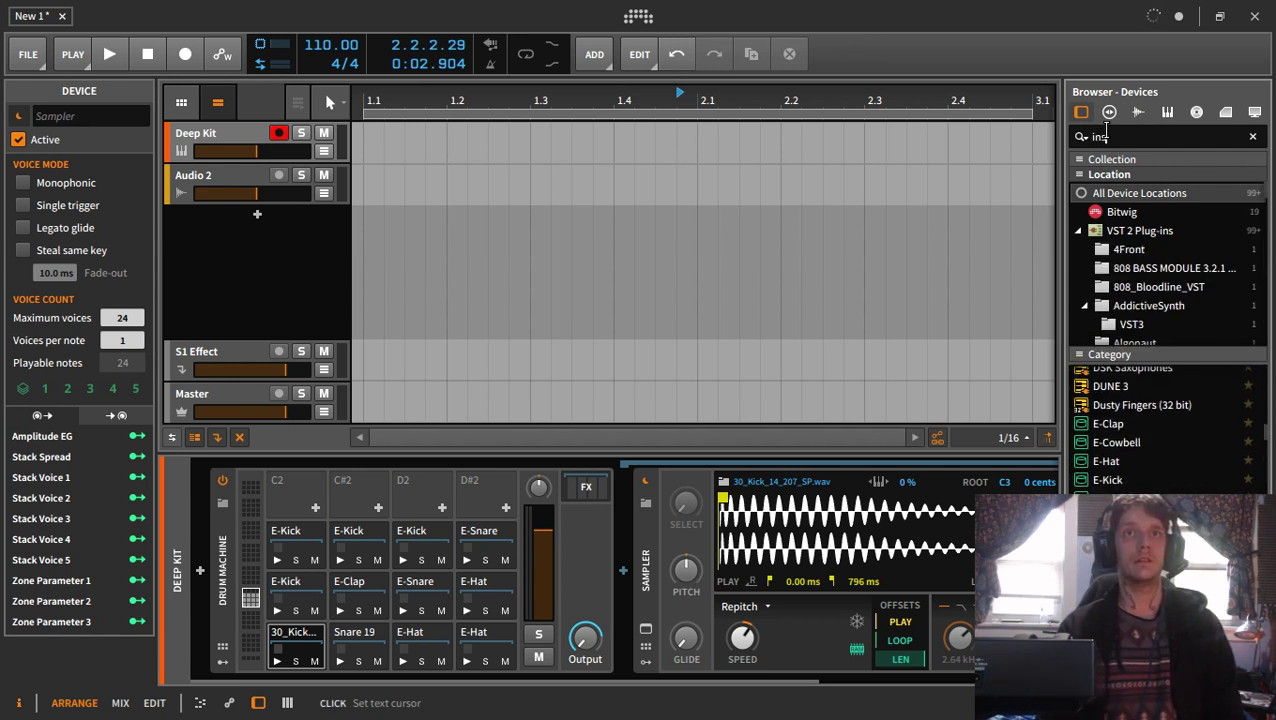
{"action": "type", "text": "er"}
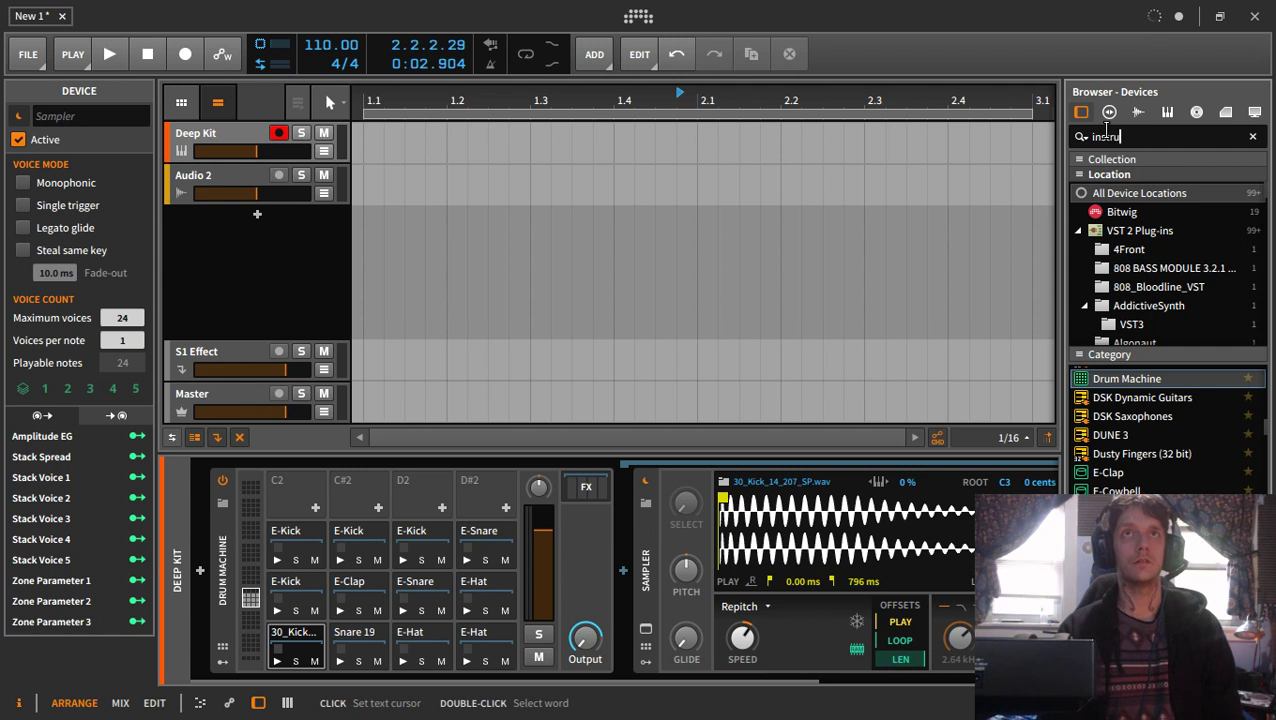
{"action": "type", "text": "umental"}
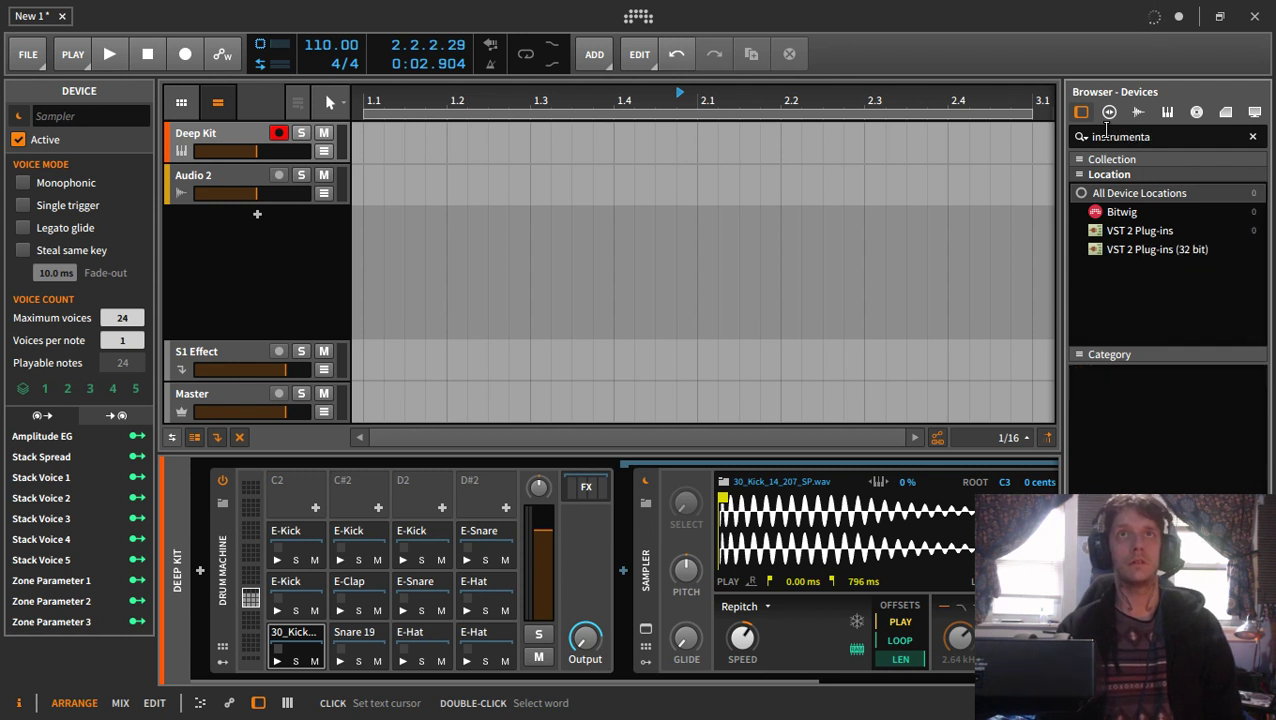
{"action": "key", "text": "BackSpace"}
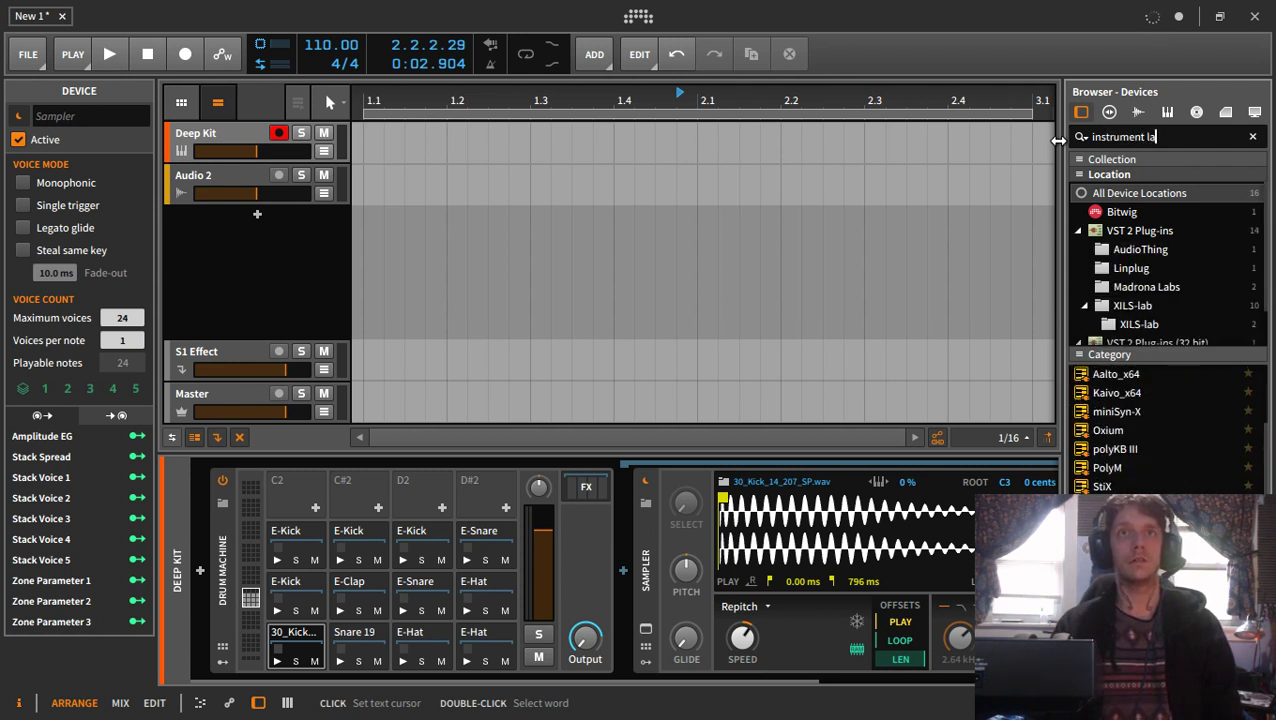
{"action": "left_click", "coordinate": [1122, 212]}
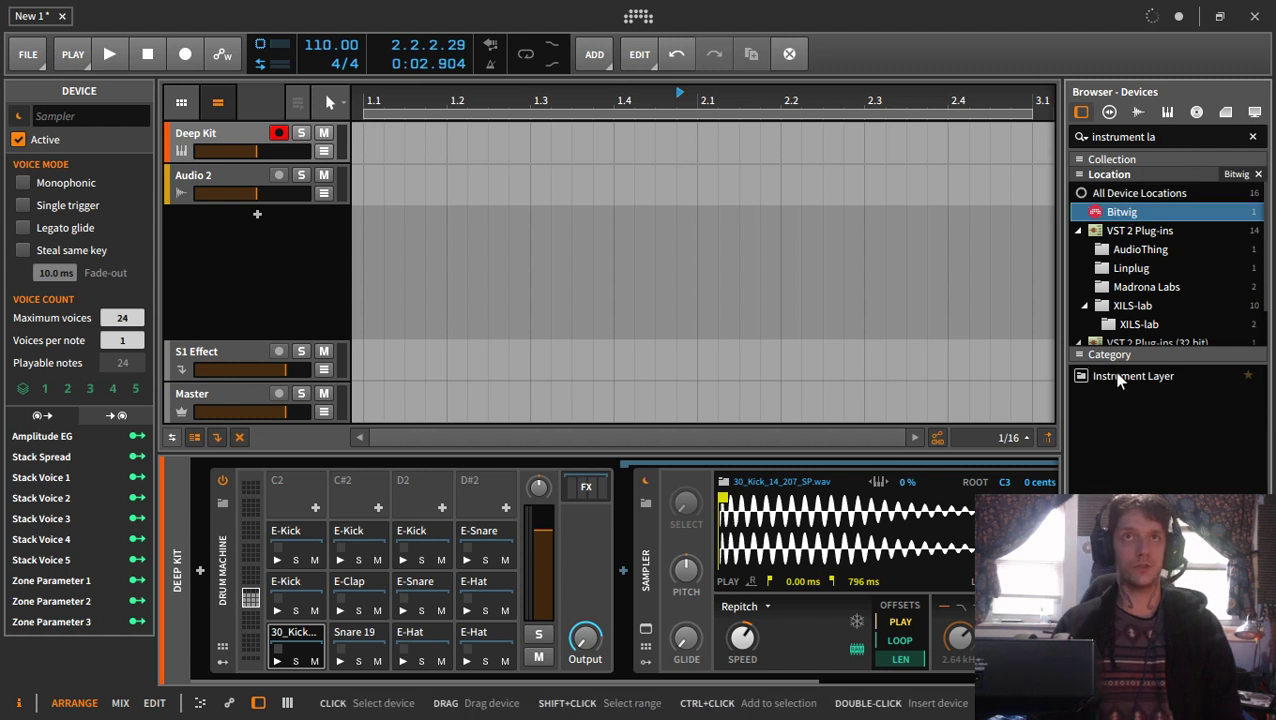
{"action": "mouse_move", "coordinate": [1120, 378]}
{"action": "left_mouse_down"}
{"action": "mouse_move", "coordinate": [607, 590]}
{"action": "mouse_move", "coordinate": [625, 590]}
{"action": "mouse_move", "coordinate": [619, 575]}
{"action": "left_mouse_up"}
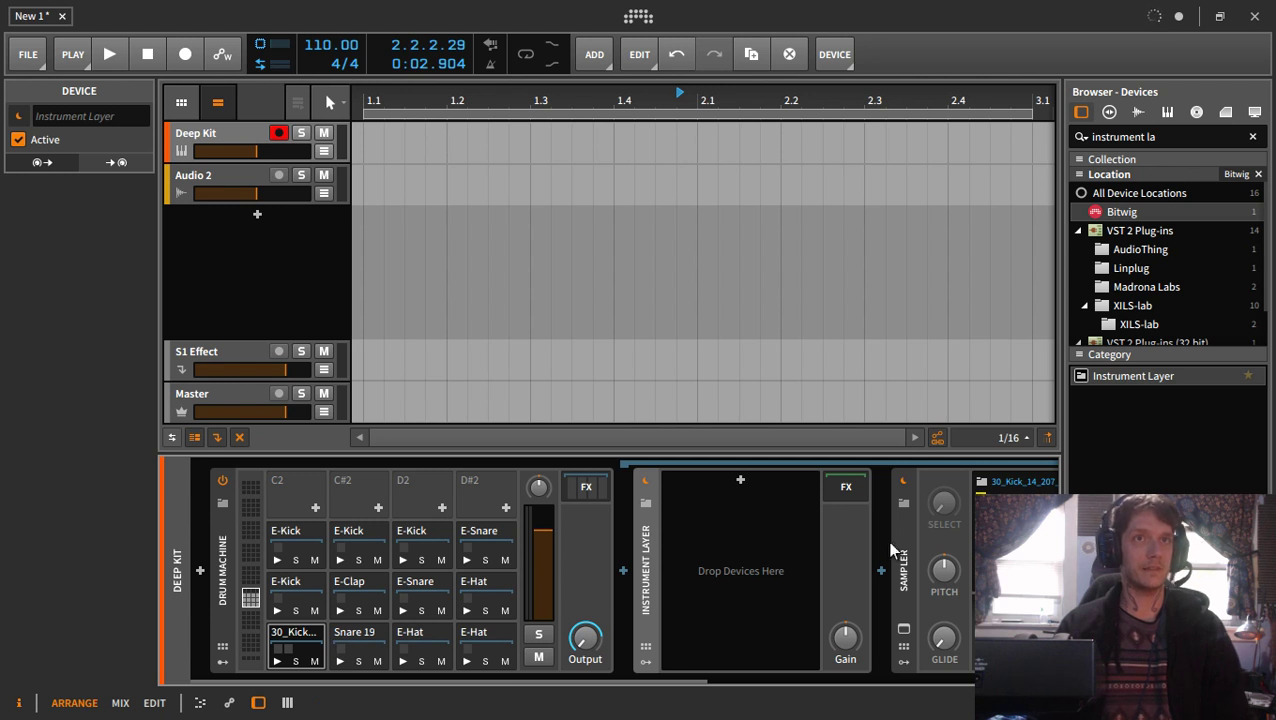
- Move the kick's Sampler into the Instrument Layer as its first layer and collapse the Sampler
{"action": "left_click_drag", "start_coordinate": [906, 538], "coordinate": [857, 543]}
{"action": "left_click_drag", "start_coordinate": [748, 555], "coordinate": [744, 544]}
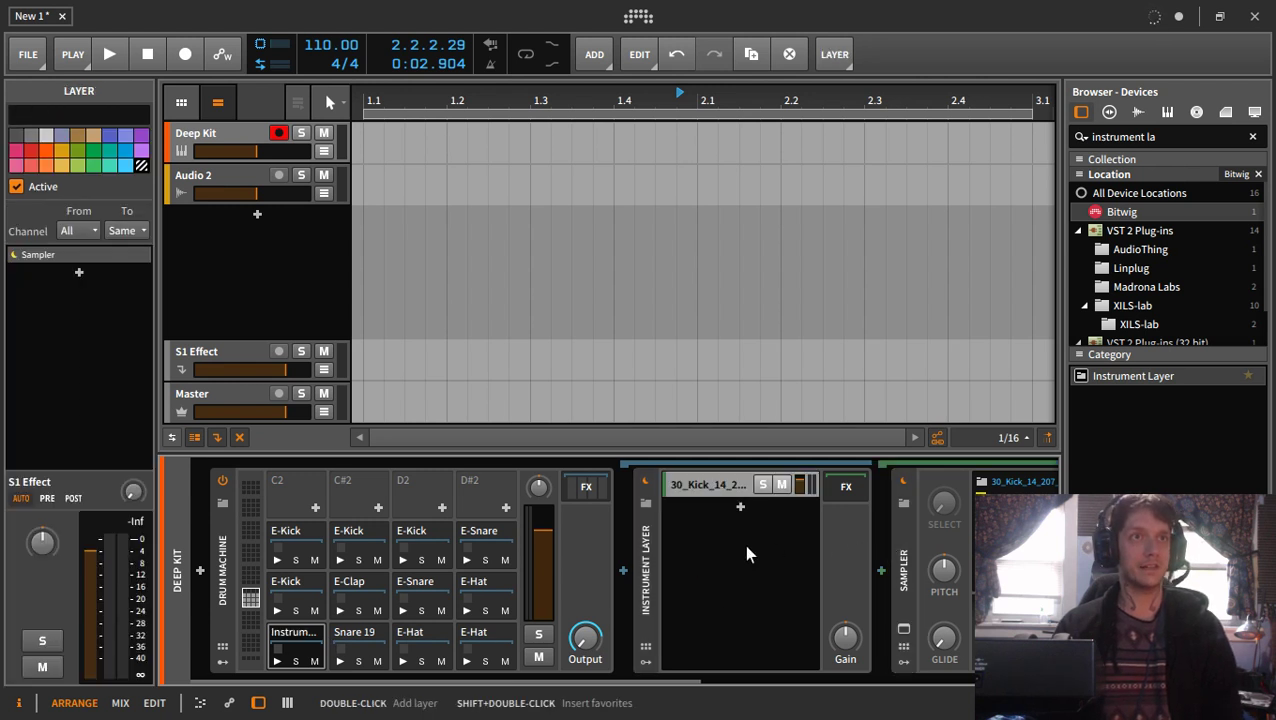
{"action": "double_click", "coordinate": [899, 529]}
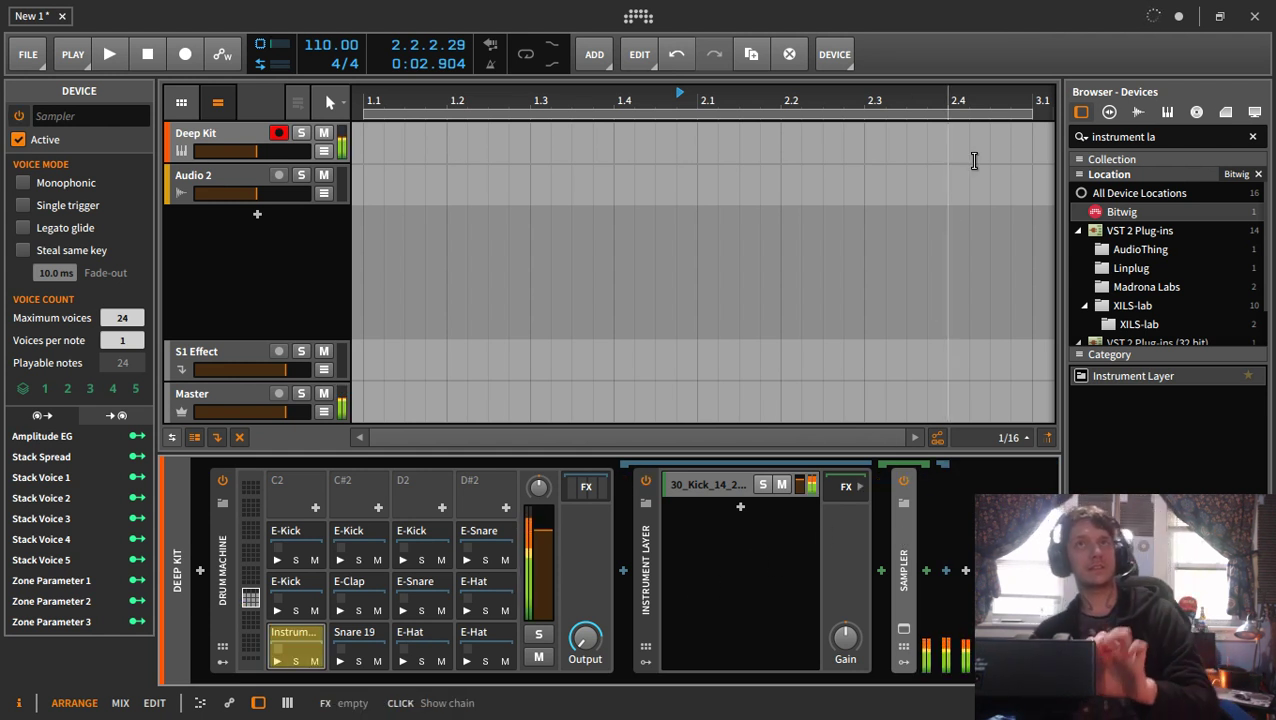
- Clear the search text in the sample browser and show the contents of the 01 KICKS folder
{"action": "left_click", "coordinate": [1140, 112]}
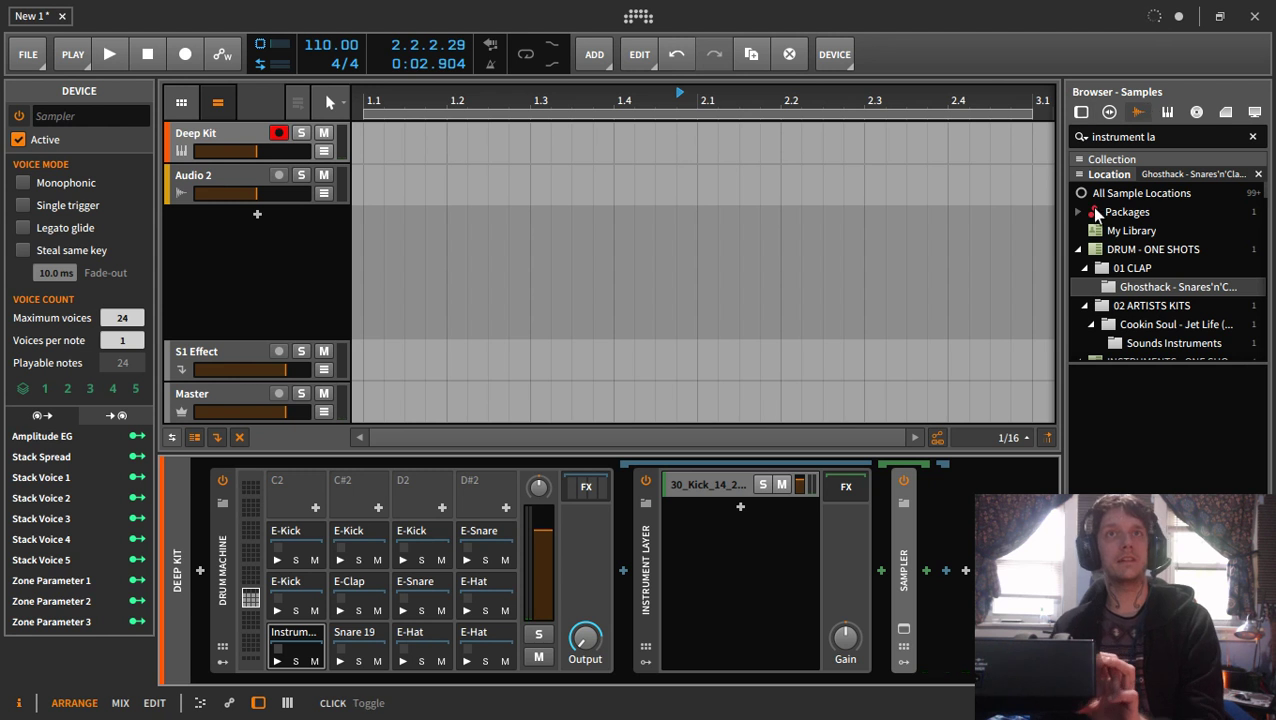
{"action": "left_click_drag", "start_coordinate": [1169, 136], "coordinate": [1033, 144]}
{"action": "key", "text": "BackSpace"}
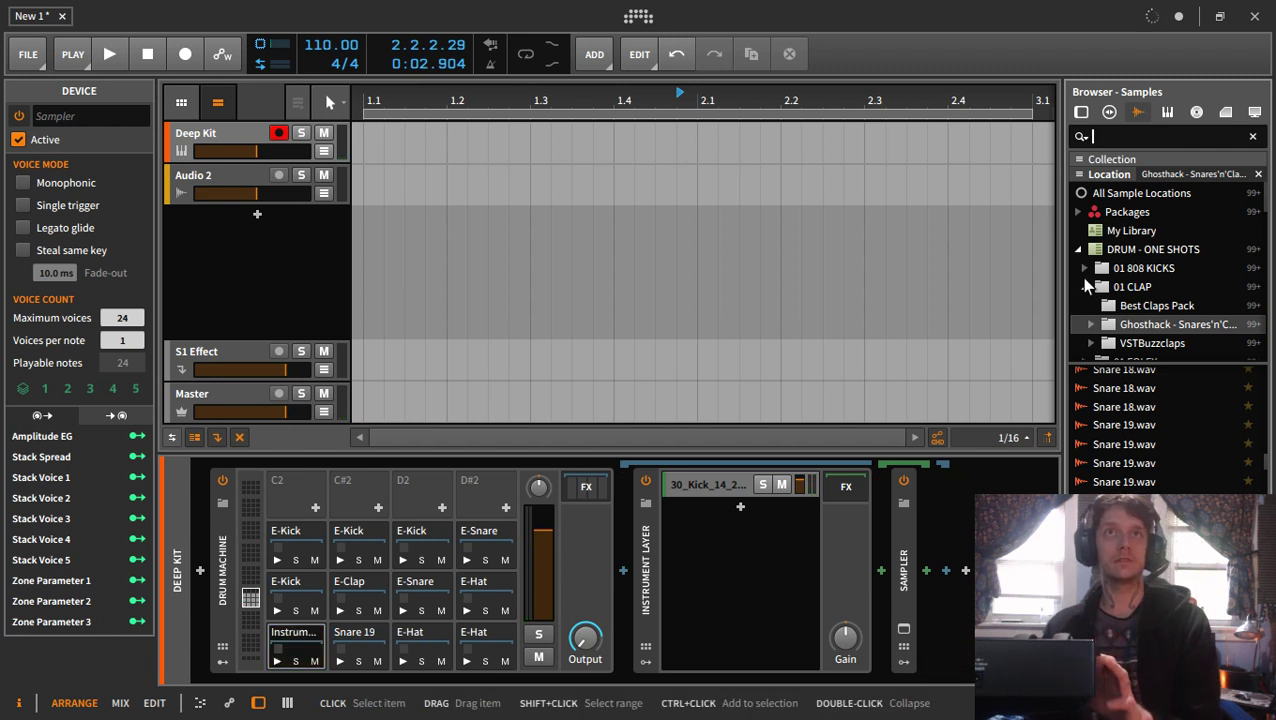
{"action": "left_click", "coordinate": [1085, 284]}
{"action": "scroll", "coordinate": [1088, 290], "scroll_direction": "down", "scroll_amount": 1}
{"action": "left_click", "coordinate": [1092, 306]}
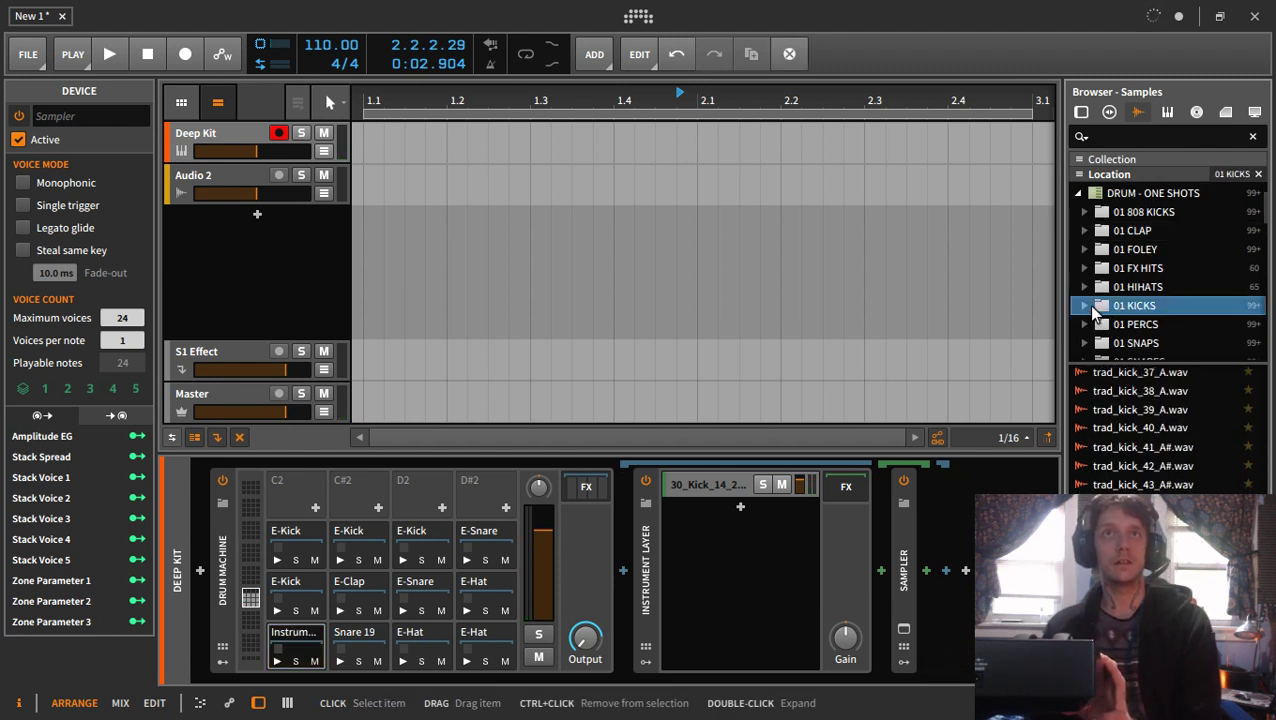
- Add trad_kick_31_G.wav as a second layer in the Instrument Layer and try its Sampler's pitch
{"action": "left_click", "coordinate": [1156, 449]}
{"action": "left_click", "coordinate": [1165, 504]}
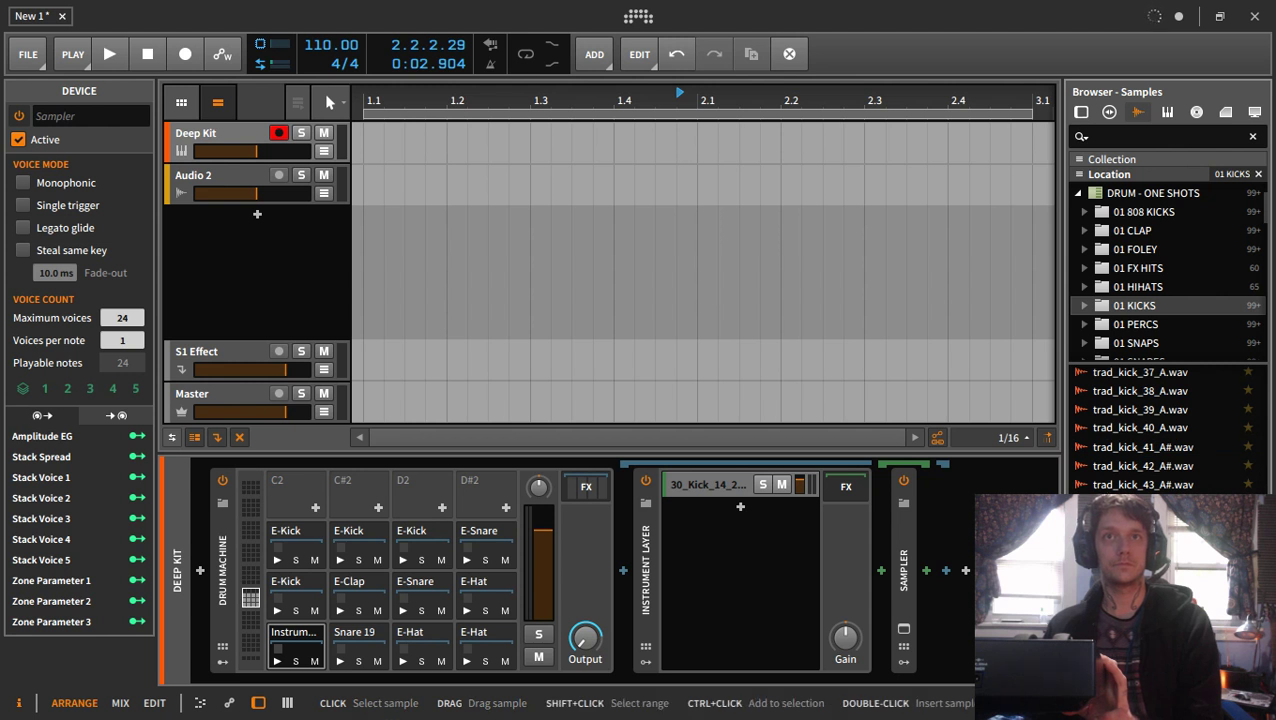
{"action": "scroll", "coordinate": [1160, 428], "scroll_direction": "up", "scroll_amount": 4}
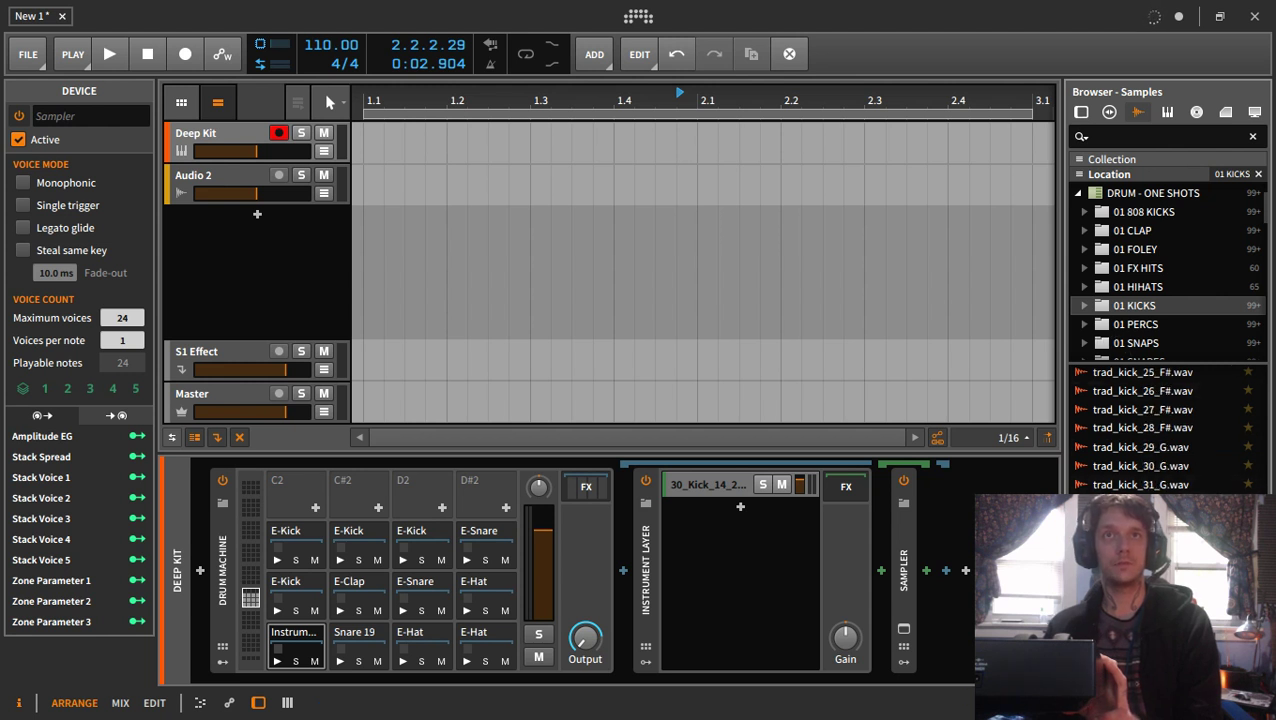
{"action": "left_click", "coordinate": [1155, 485]}
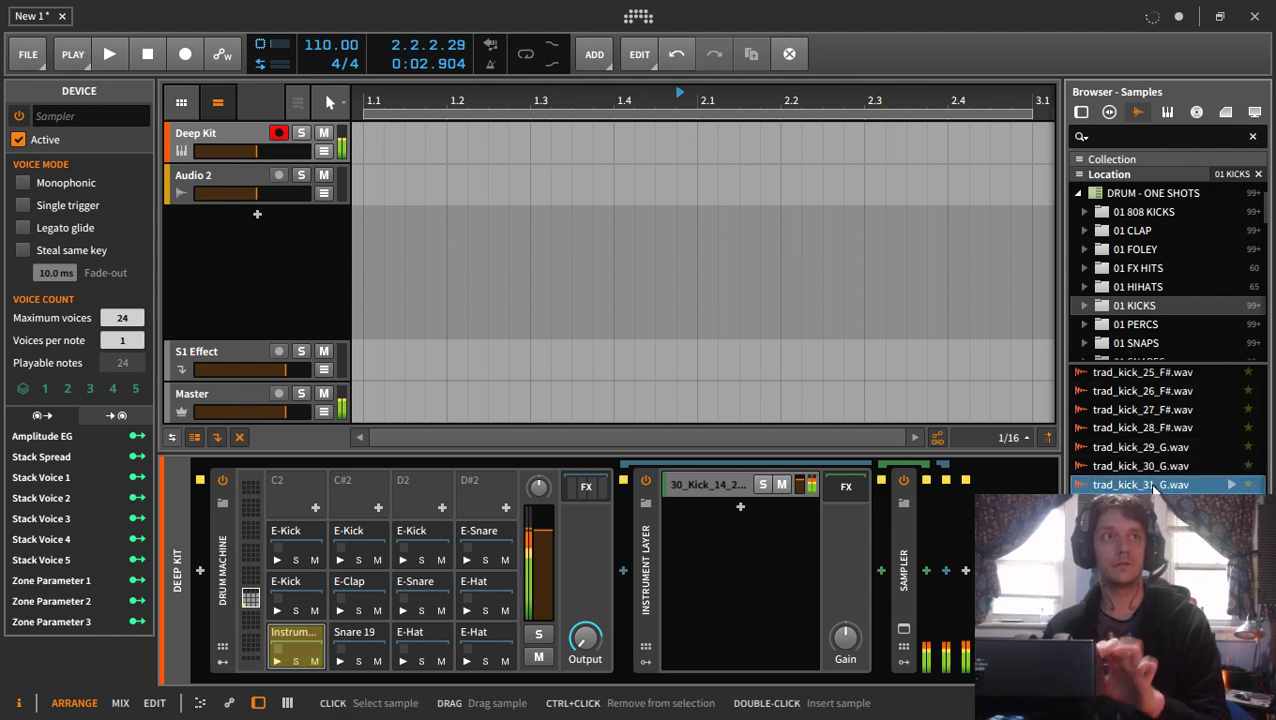
{"action": "left_click_drag", "start_coordinate": [1155, 487], "coordinate": [950, 535]}
{"action": "left_click_drag", "start_coordinate": [735, 575], "coordinate": [735, 572]}
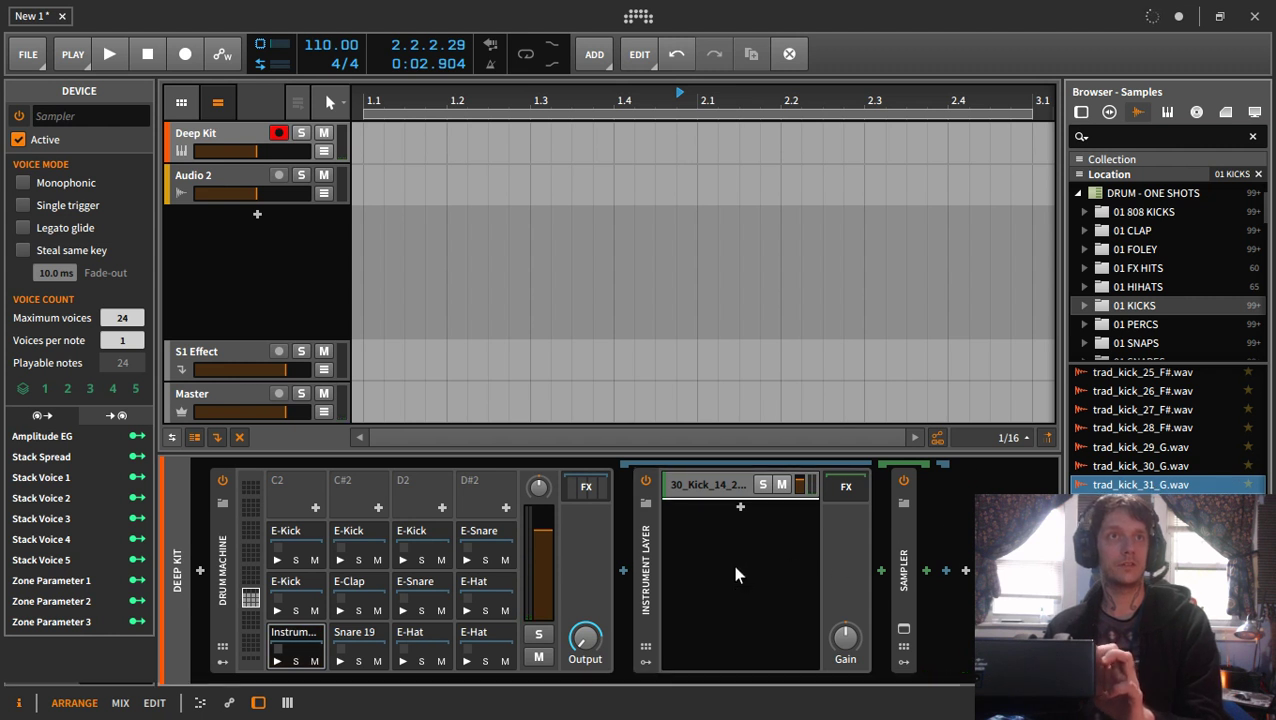
{"action": "left_click_drag", "start_coordinate": [678, 686], "coordinate": [838, 681]}
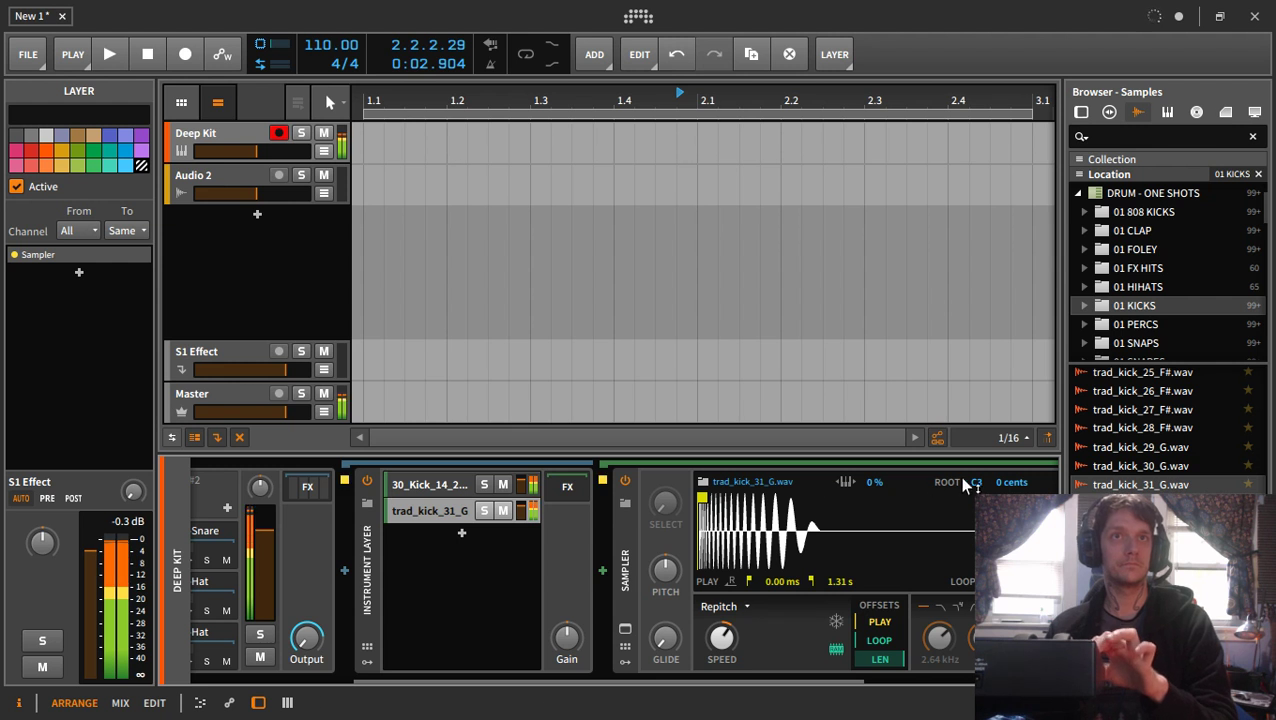
{"action": "left_click_drag", "start_coordinate": [655, 585], "coordinate": [664, 570]}
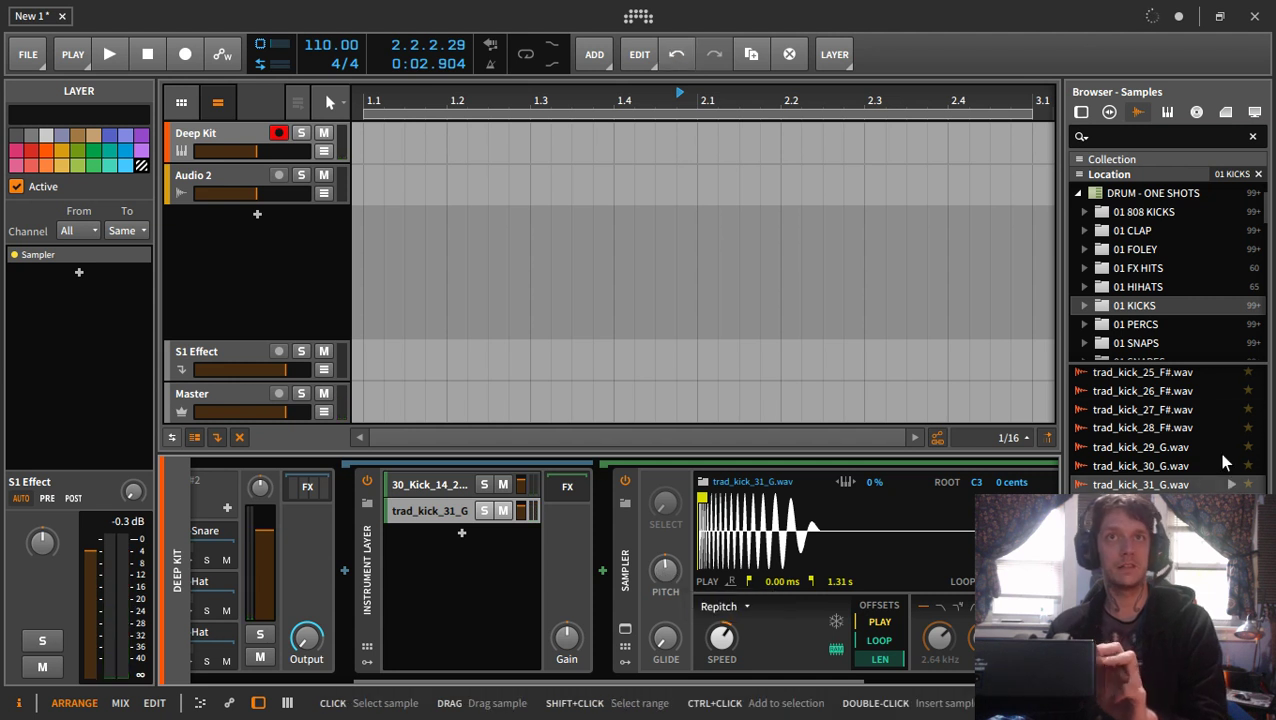
- Audition more 01 KICKS samples, going back up the list from the trad_kick files through the Tom files to the sub_kick files
{"action": "scroll", "coordinate": [1188, 430], "scroll_direction": "up", "scroll_amount": 4}
{"action": "left_click", "coordinate": [1182, 430]}
{"action": "scroll", "coordinate": [1188, 455], "scroll_direction": "up", "scroll_amount": 2}
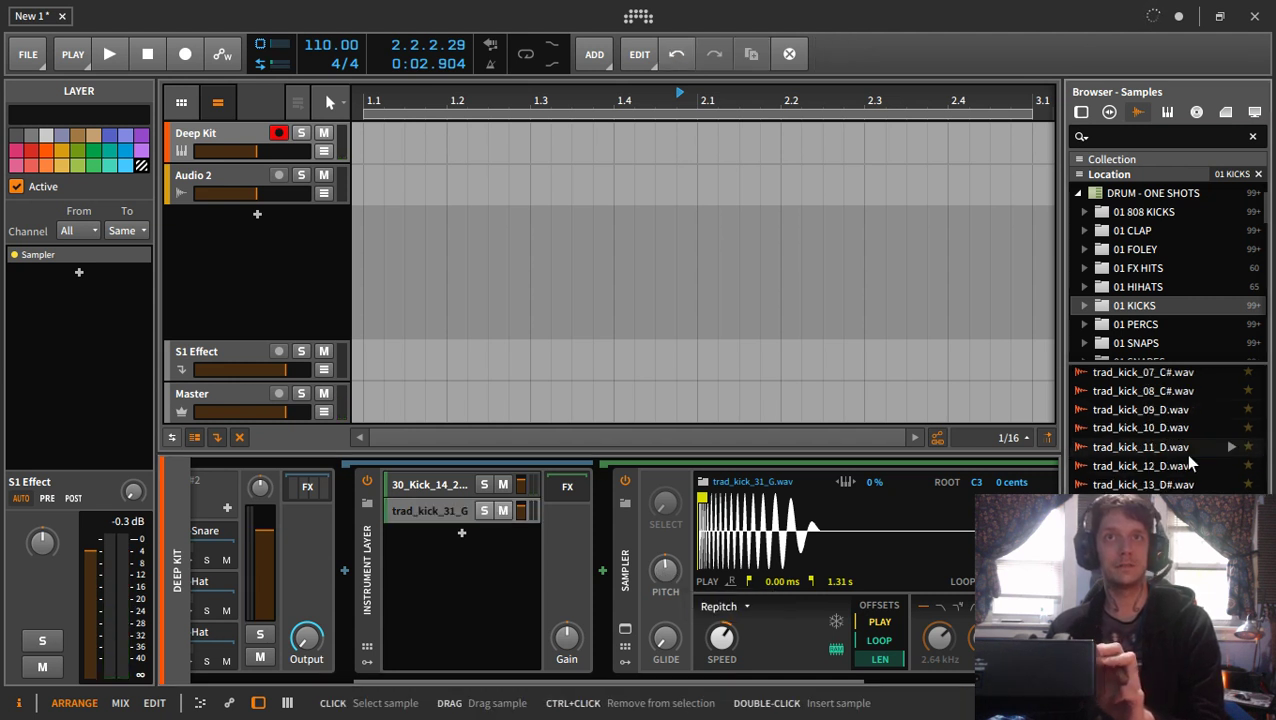
{"action": "scroll", "coordinate": [1184, 454], "scroll_direction": "up", "scroll_amount": 4}
{"action": "left_click", "coordinate": [1180, 430]}
{"action": "left_click", "coordinate": [1167, 462]}
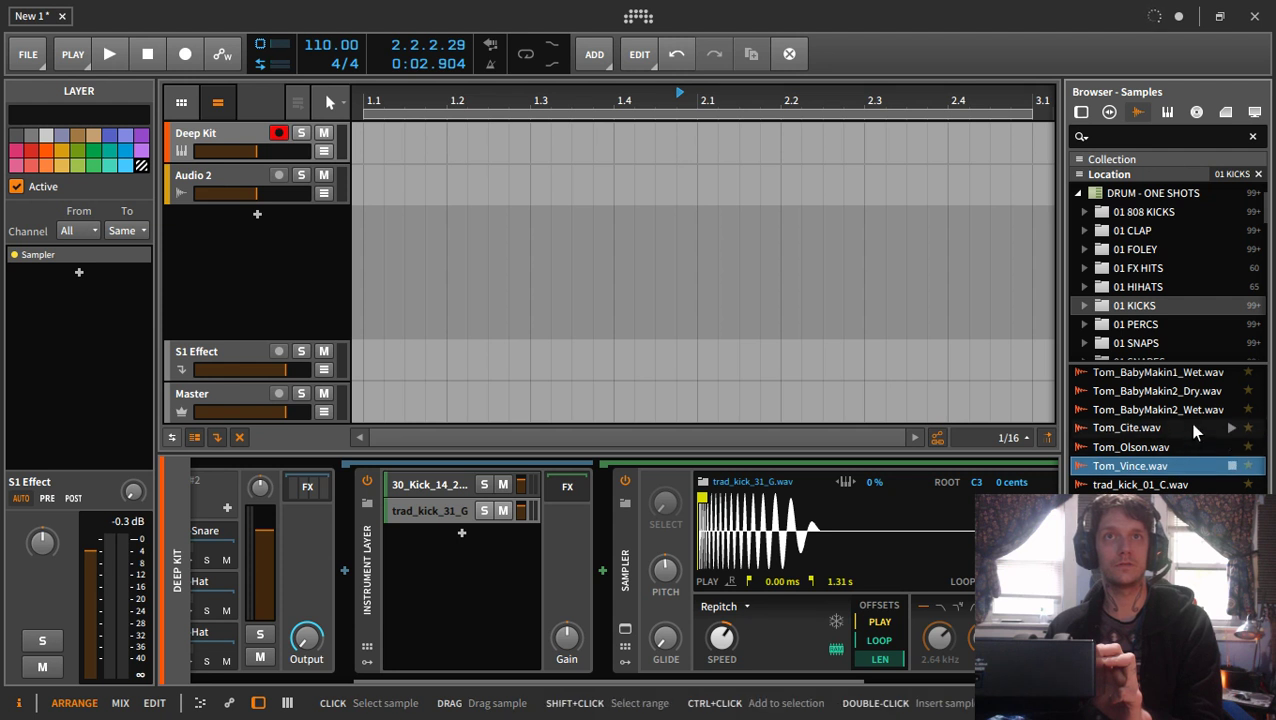
{"action": "scroll", "coordinate": [1190, 440], "scroll_direction": "up", "scroll_amount": 3}
{"action": "left_click", "coordinate": [1188, 466]}
{"action": "left_click", "coordinate": [1190, 485]}
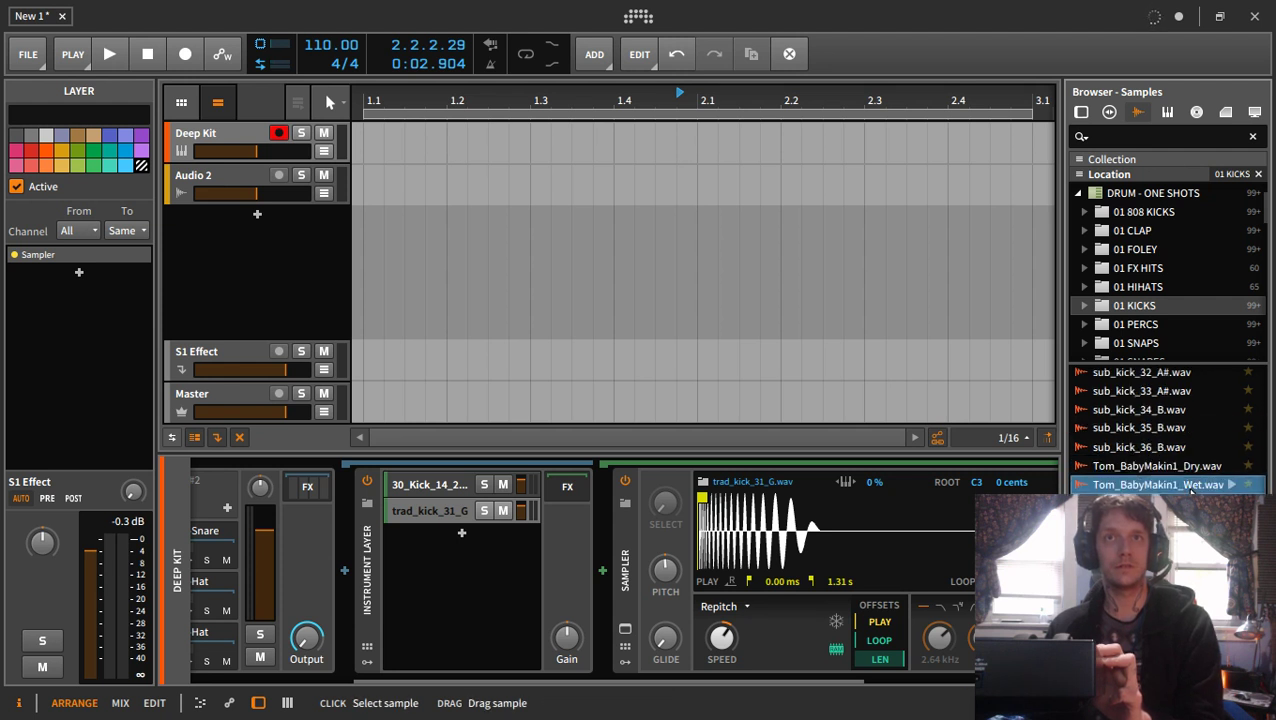
{"action": "scroll", "coordinate": [1175, 470], "scroll_direction": "up", "scroll_amount": 2}
{"action": "left_click", "coordinate": [1165, 463]}
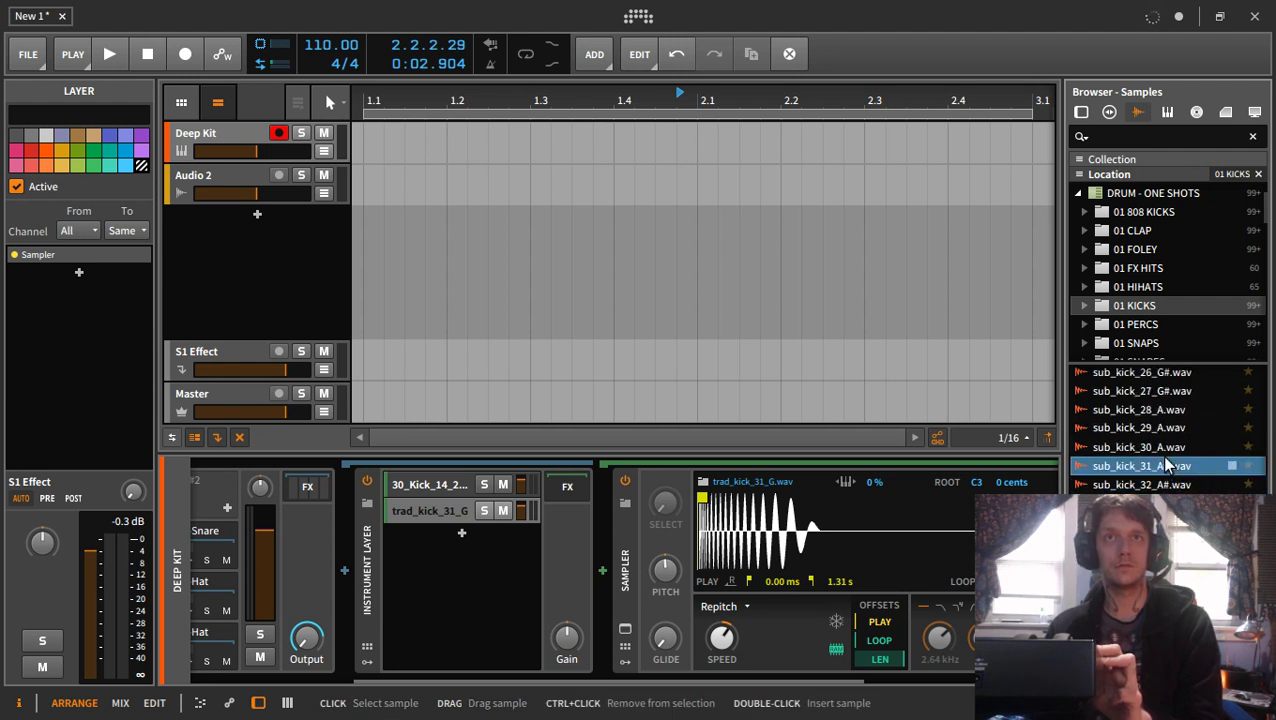
- Reveal the selected sub_kick sample's folder in File Explorer, and minimize that window to return to Bitwig Studio
{"action": "right_click", "coordinate": [1154, 464]}
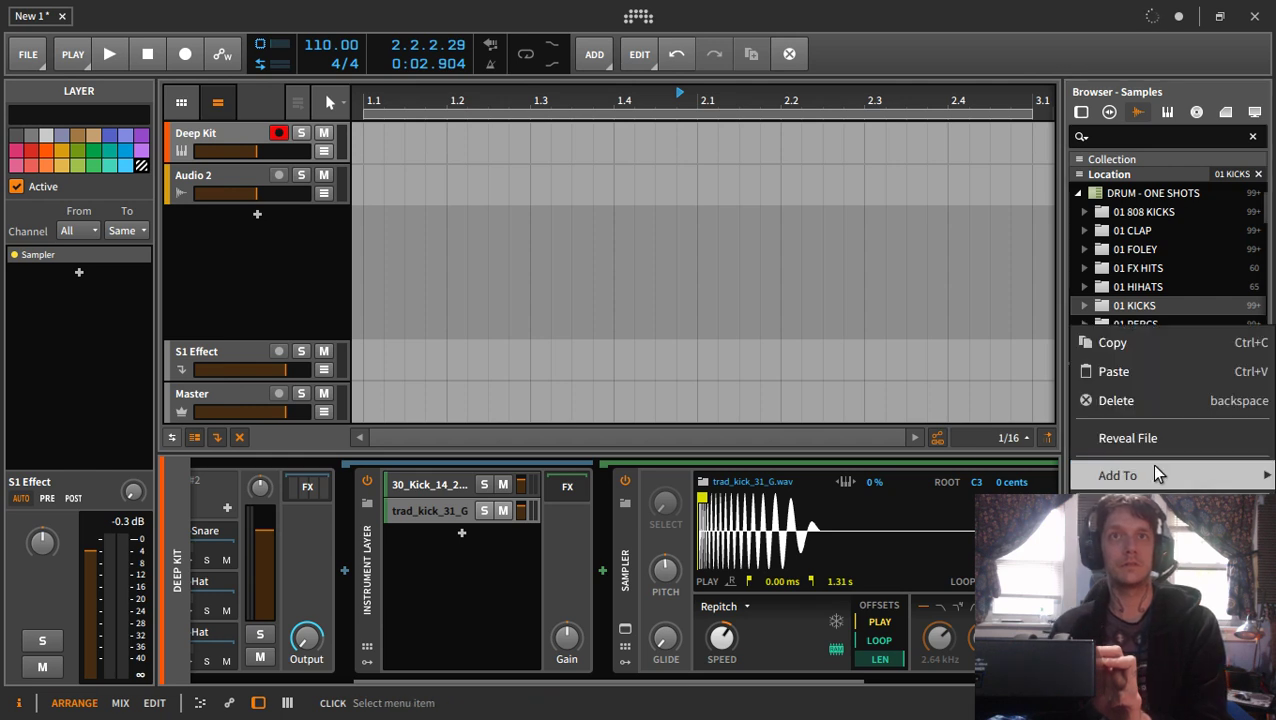
{"action": "left_click", "coordinate": [1169, 438]}
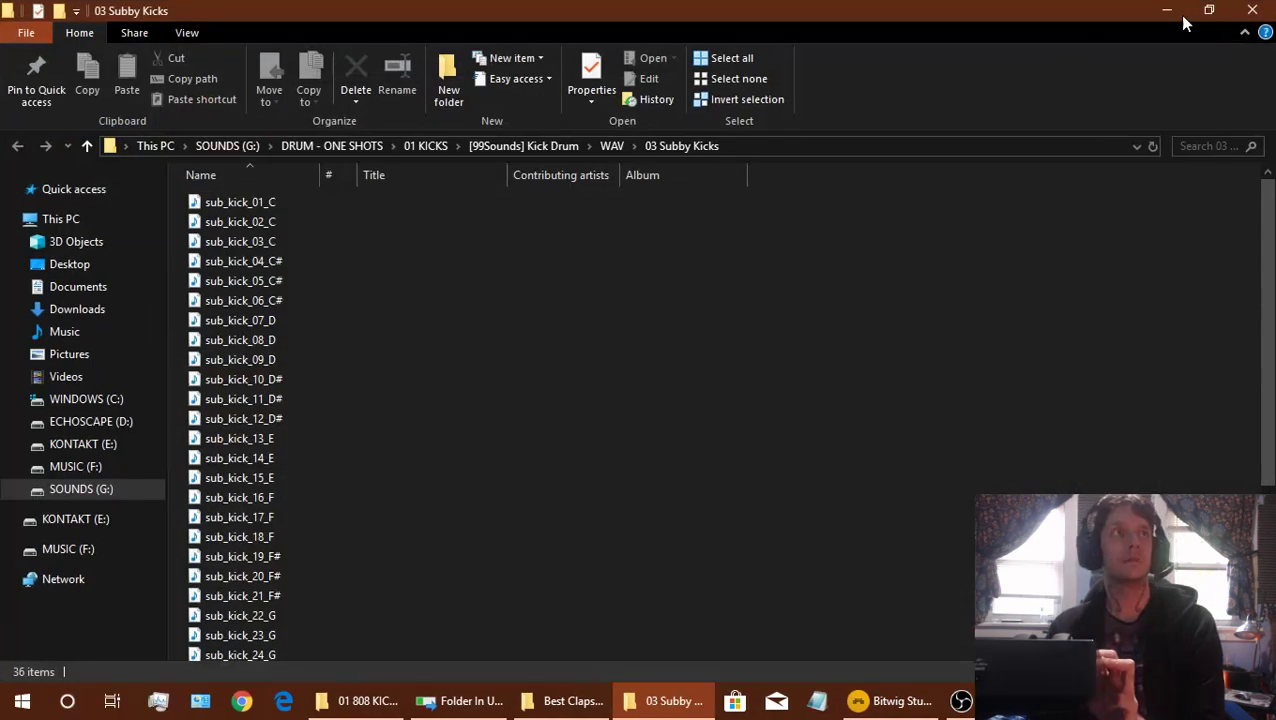
{"action": "left_click", "coordinate": [1167, 10]}
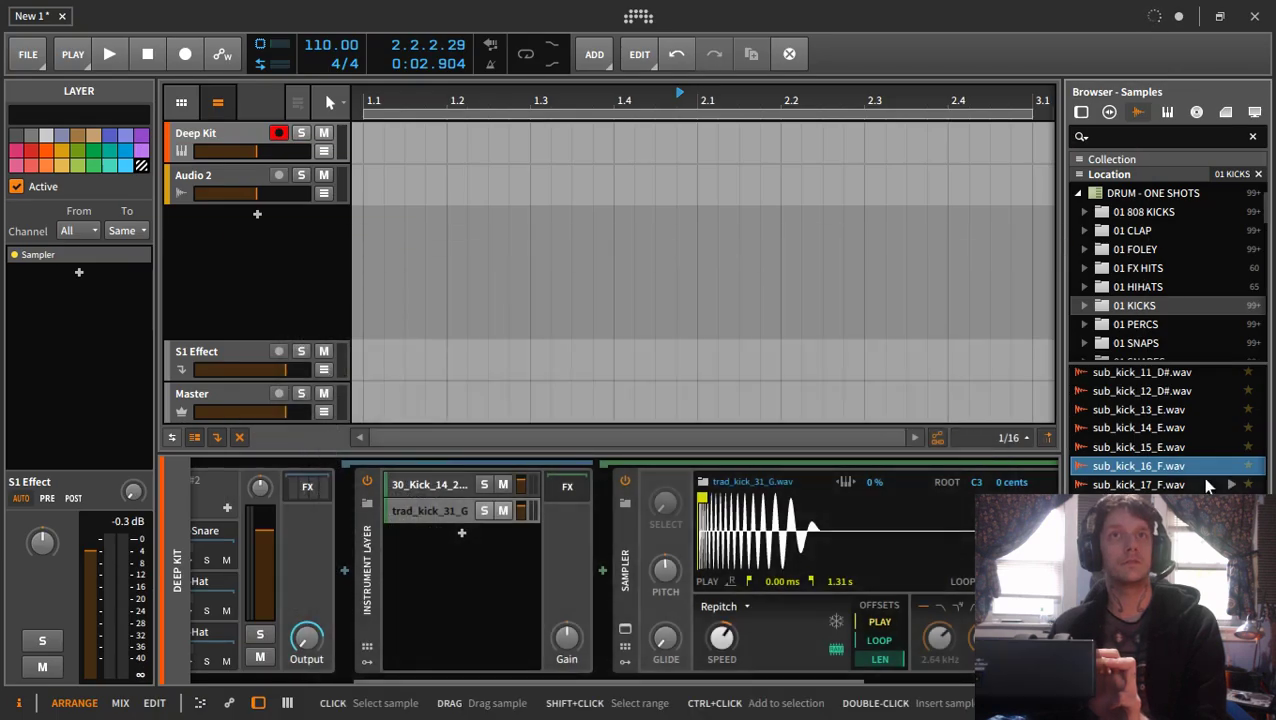
- Replace the Instrument Layer's second sample with RK_Techno_Kick4_46.wav from 01 KICKS and adjust that layer's volume
{"action": "scroll", "coordinate": [1195, 472], "scroll_direction": "up", "scroll_amount": 5}
{"action": "left_click", "coordinate": [1170, 449]}
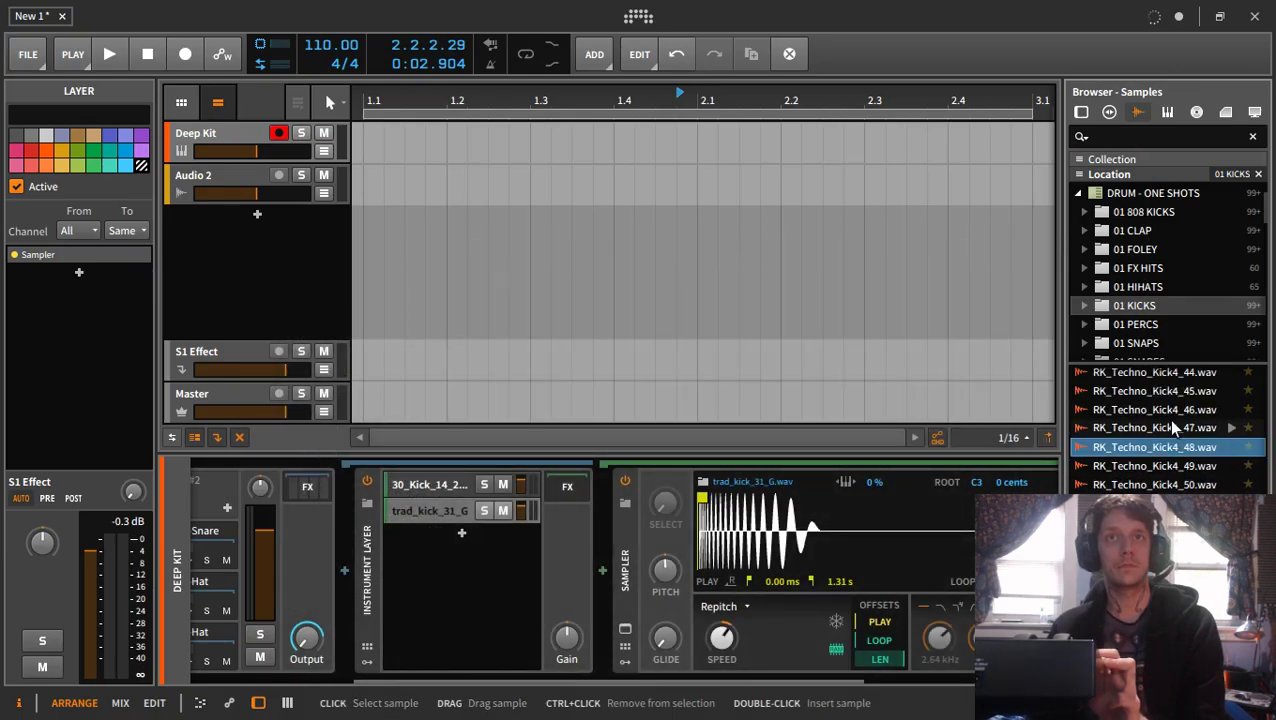
{"action": "left_click", "coordinate": [1170, 415]}
{"action": "scroll", "coordinate": [1150, 416], "scroll_direction": "up", "scroll_amount": 1}
{"action": "left_click_drag", "start_coordinate": [1142, 467], "coordinate": [395, 506]}
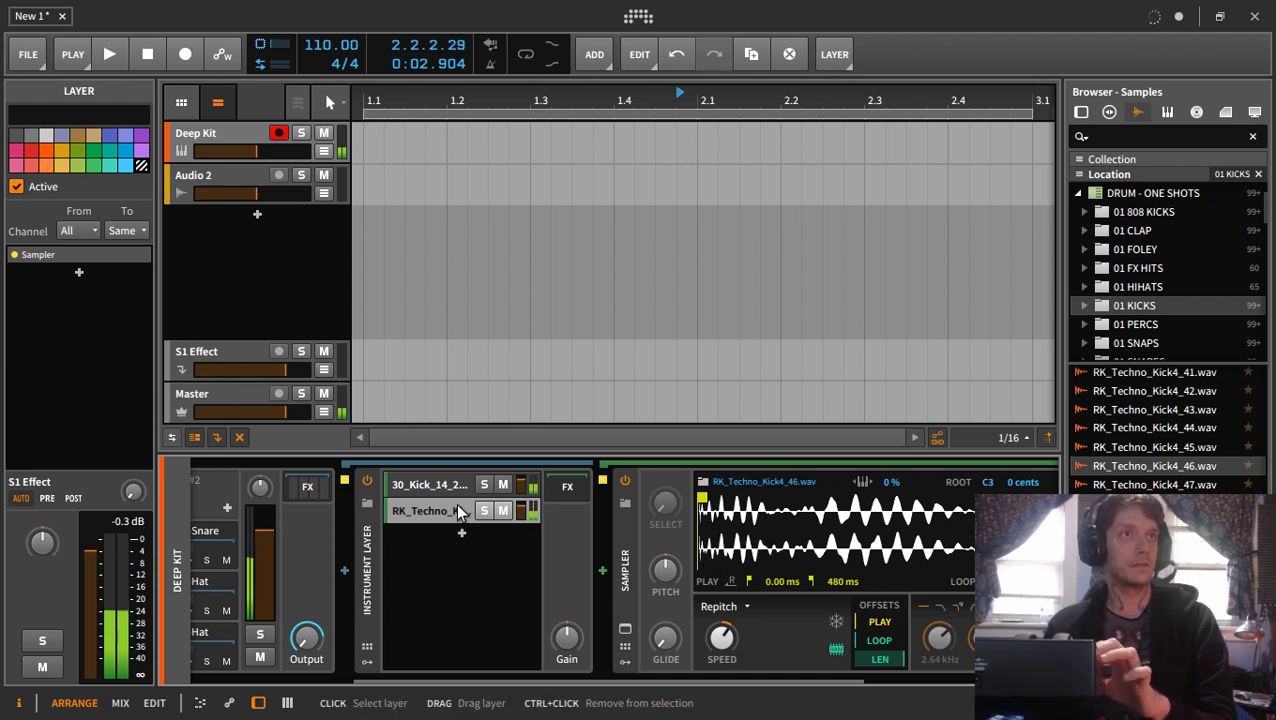
{"action": "mouse_move", "coordinate": [521, 510]}
{"action": "left_mouse_down"}
{"action": "mouse_move", "coordinate": [521, 525]}
{"action": "mouse_move", "coordinate": [528, 512]}
{"action": "left_mouse_up"}
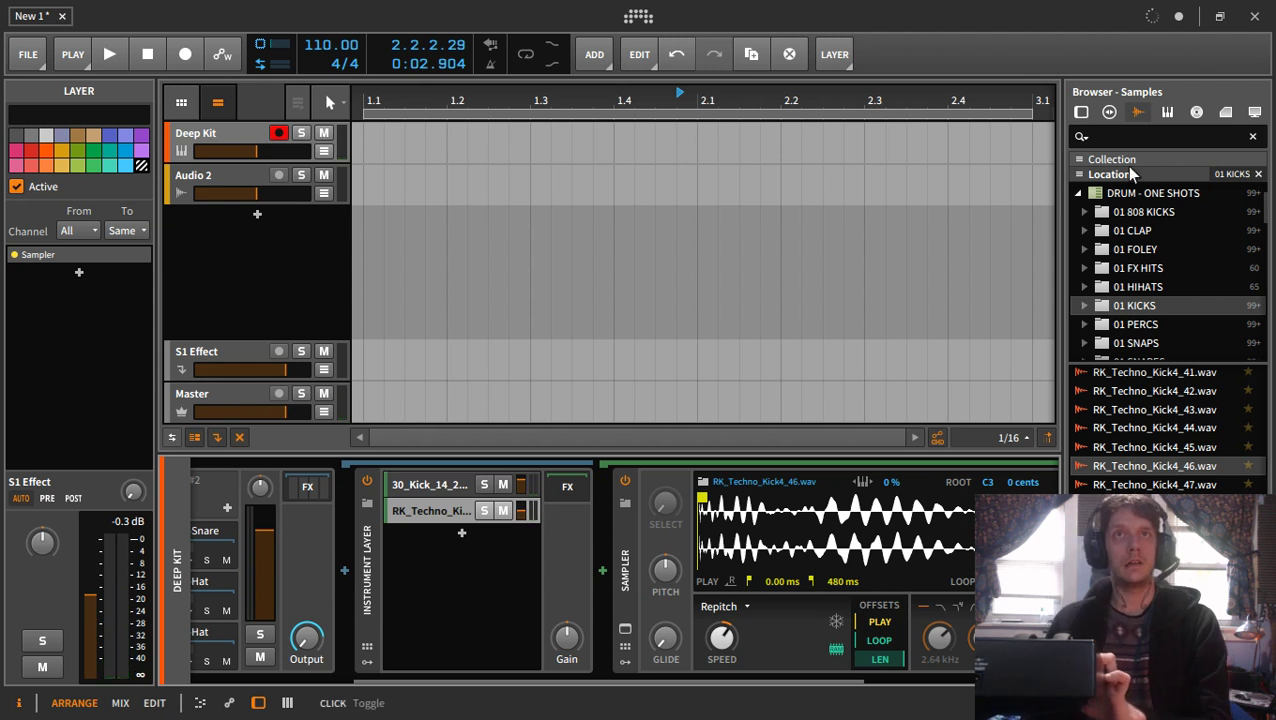
- Audition samples in the 01 SNAPS folder, going back up the list from the Snap Shure files through Snap Rode to Snap Neumann
{"action": "left_click", "coordinate": [1131, 288]}
{"action": "left_click", "coordinate": [1154, 428]}
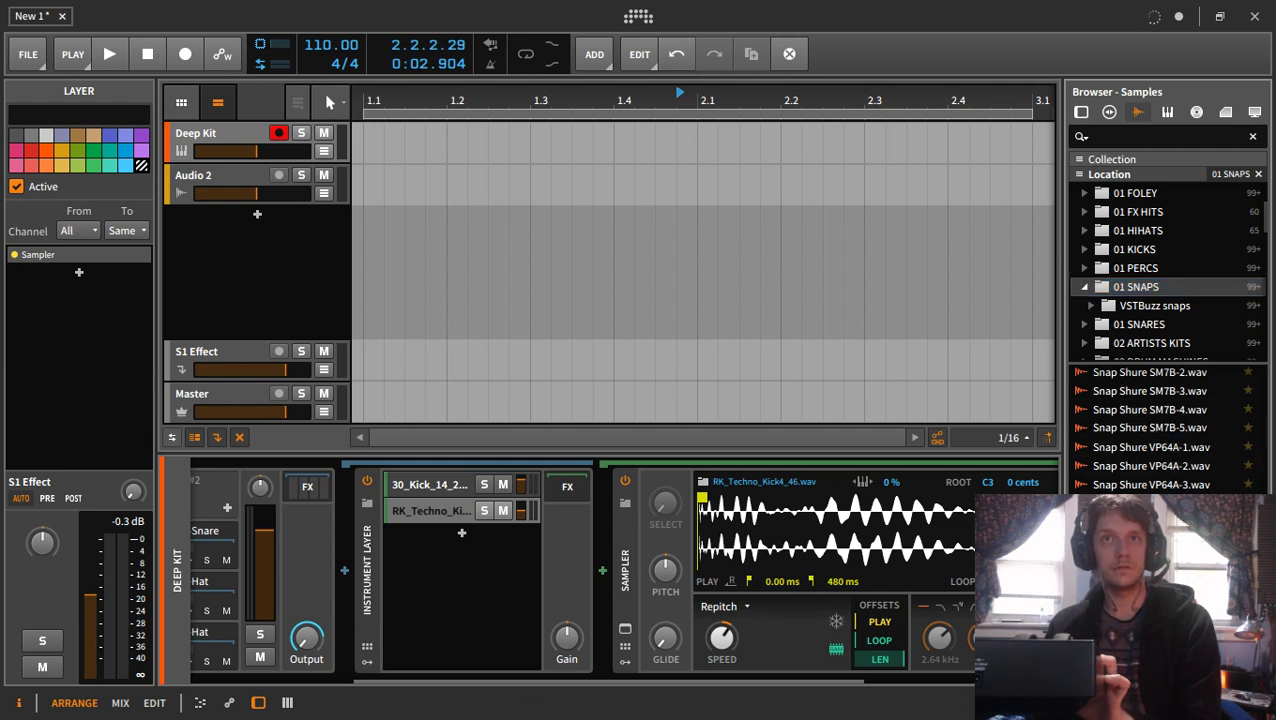
{"action": "scroll", "coordinate": [1185, 438], "scroll_direction": "up", "scroll_amount": 3}
{"action": "left_click", "coordinate": [1187, 415]}
{"action": "scroll", "coordinate": [1183, 418], "scroll_direction": "up", "scroll_amount": 5}
{"action": "left_click", "coordinate": [1175, 424]}
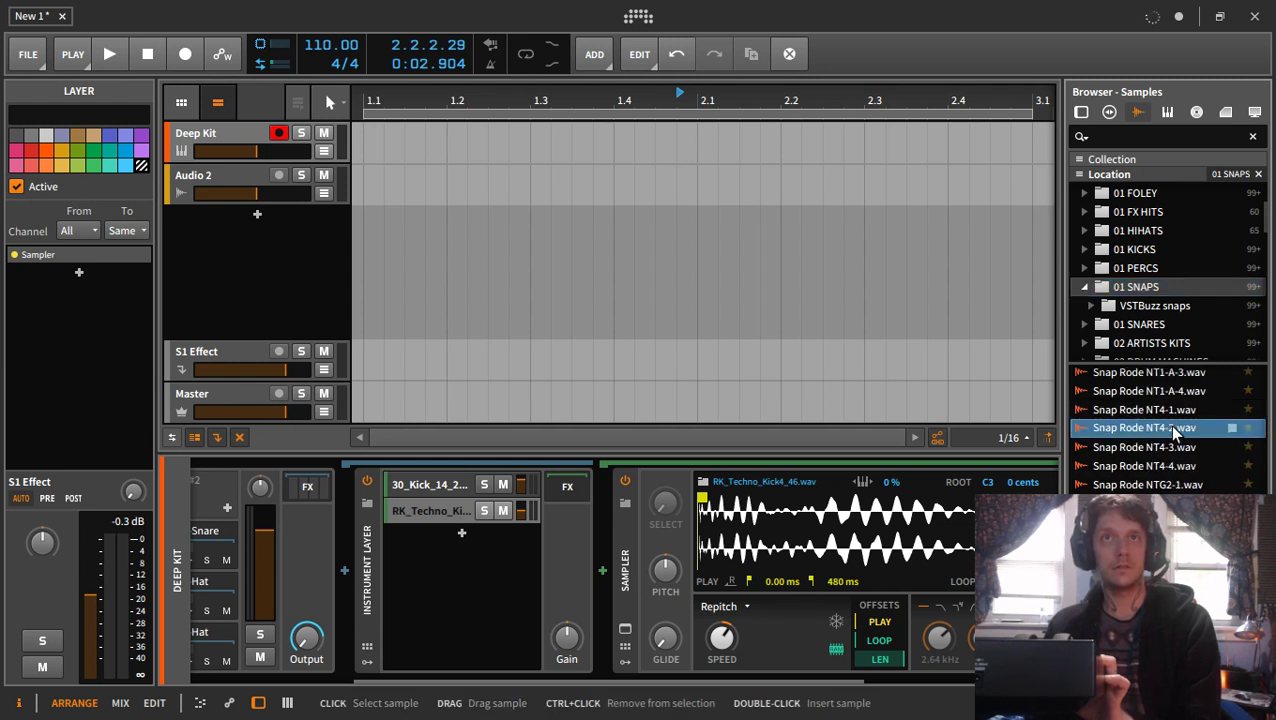
{"action": "scroll", "coordinate": [1178, 414], "scroll_direction": "up", "scroll_amount": 5}
{"action": "left_click", "coordinate": [1179, 409]}
{"action": "scroll", "coordinate": [1168, 418], "scroll_direction": "up", "scroll_amount": 5}
{"action": "left_click", "coordinate": [1163, 417]}
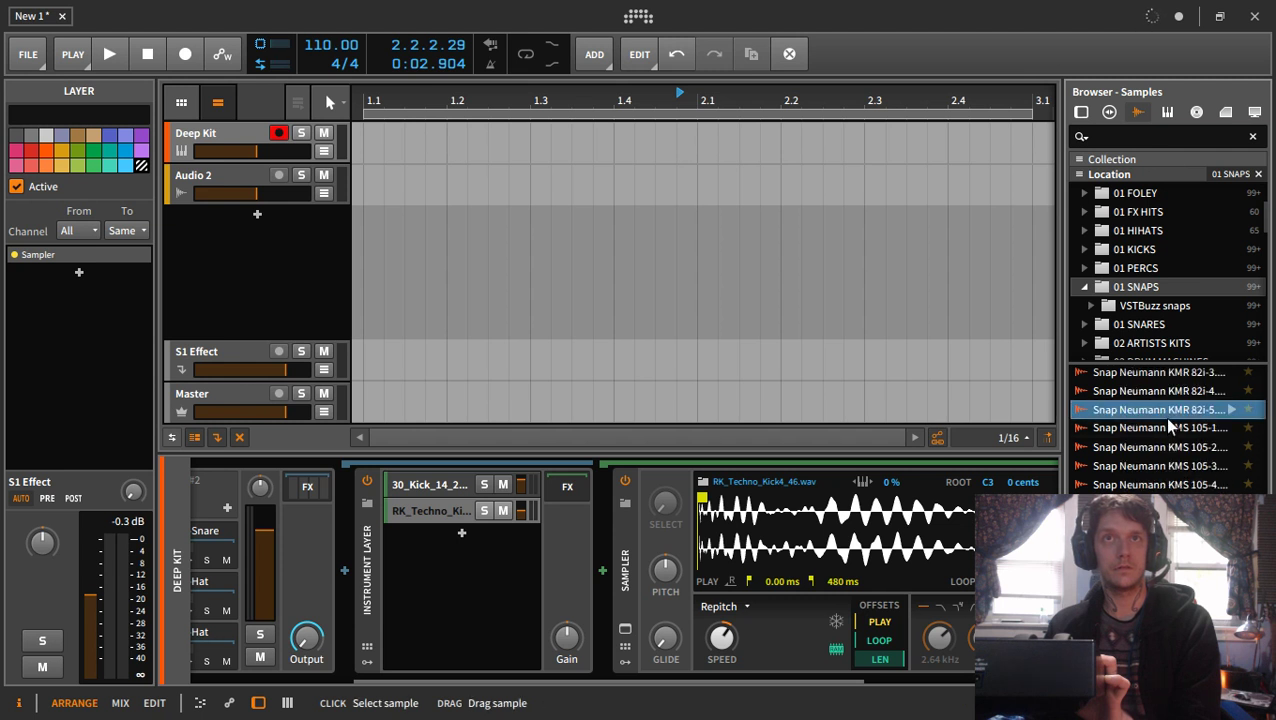
- Audition more 01 SNAPS samples, going back up the list from Snap Neumann through Snap MXL to the Snap Layered files
{"action": "scroll", "coordinate": [1165, 425], "scroll_direction": "up", "scroll_amount": 5}
{"action": "left_click", "coordinate": [1170, 430]}
{"action": "left_click", "coordinate": [1170, 392]}
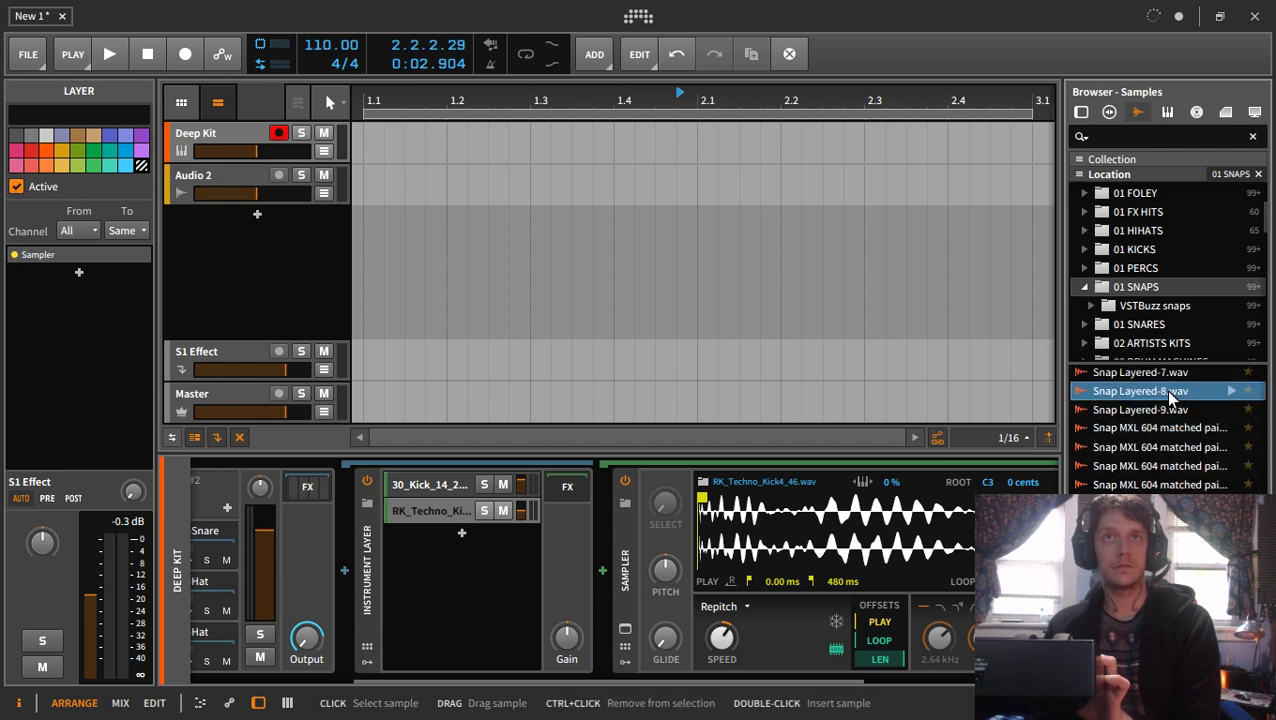
{"action": "scroll", "coordinate": [1165, 410], "scroll_direction": "up", "scroll_amount": 3}
{"action": "left_click", "coordinate": [1157, 416]}
{"action": "scroll", "coordinate": [1160, 425], "scroll_direction": "up", "scroll_amount": 2}
{"action": "left_click", "coordinate": [1160, 427]}
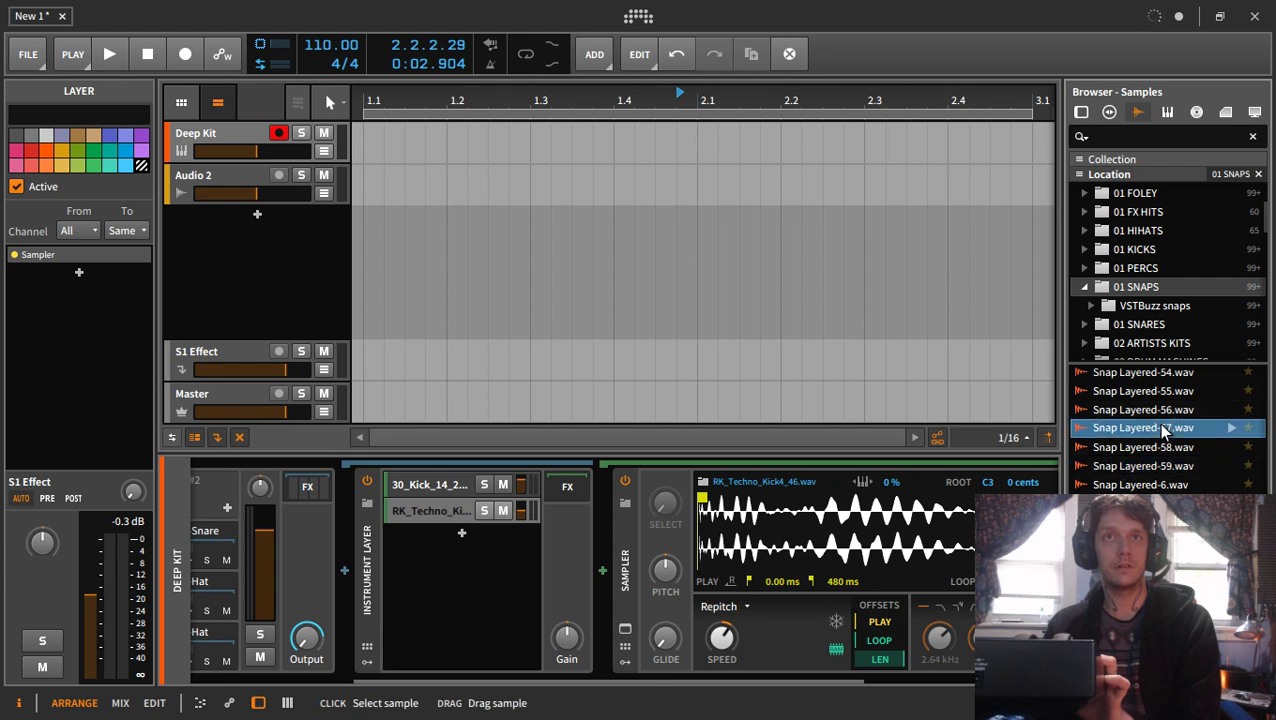
{"action": "left_click", "coordinate": [1165, 466]}
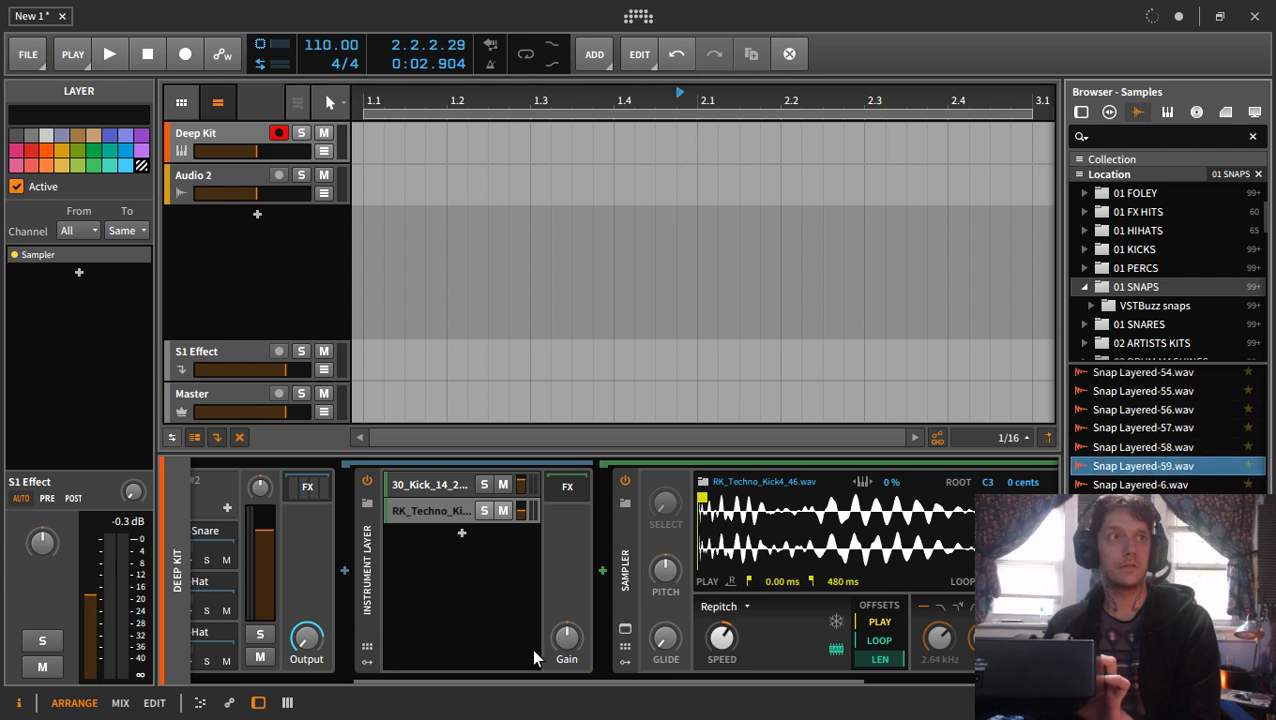
- Copy the kick's Instrument Layer onto the Snare 19 pad as an empty layer container and move the pad's Sampler into it
{"action": "left_click", "coordinate": [313, 697]}
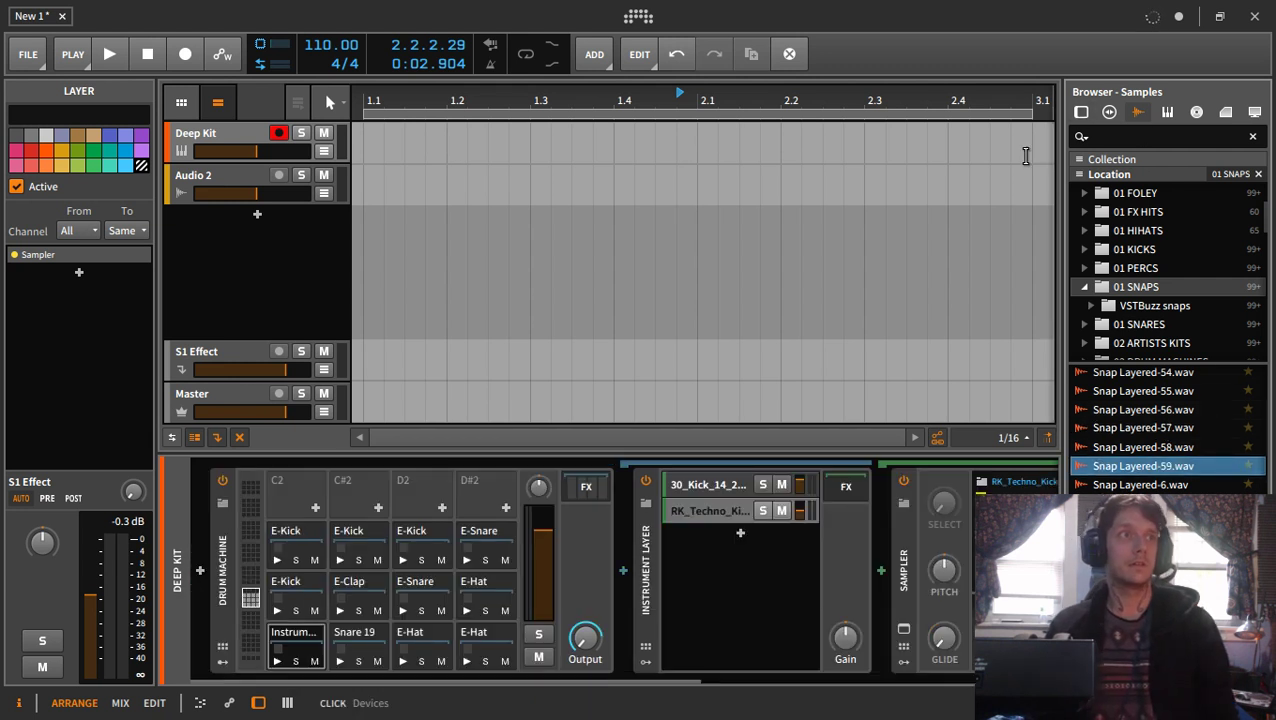
{"action": "left_click", "coordinate": [650, 548]}
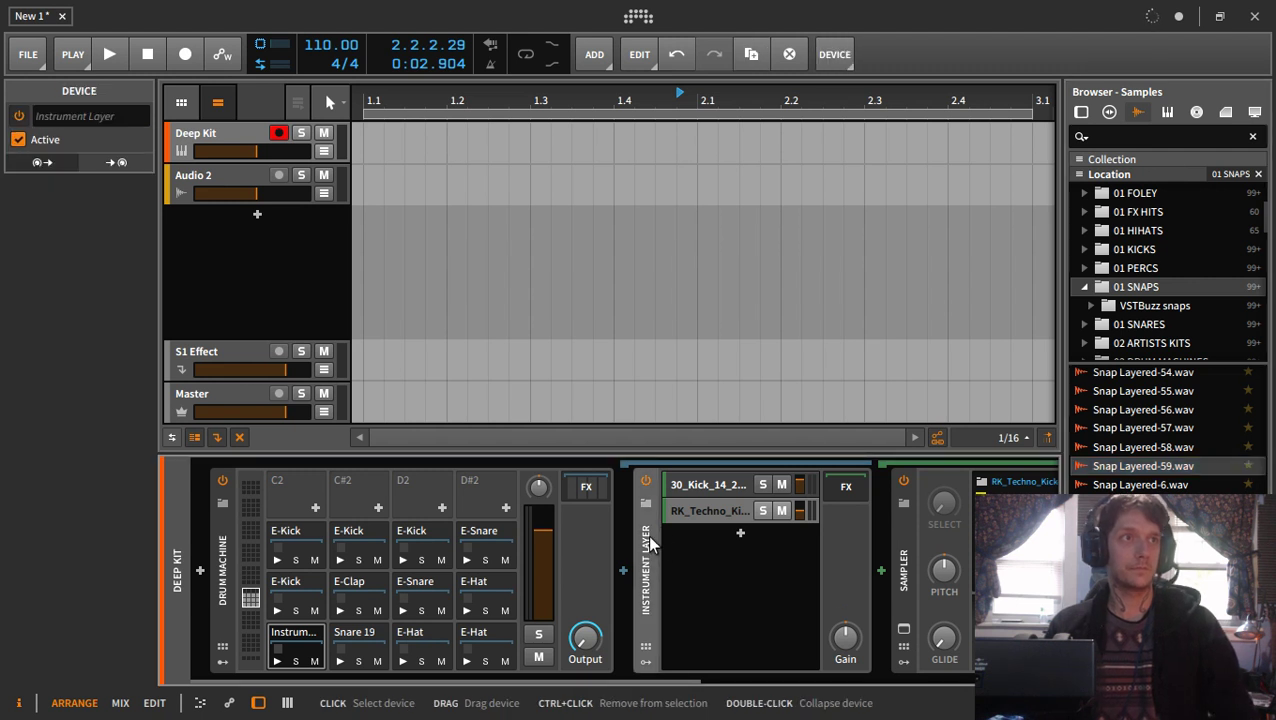
{"action": "left_click", "coordinate": [1083, 115]}
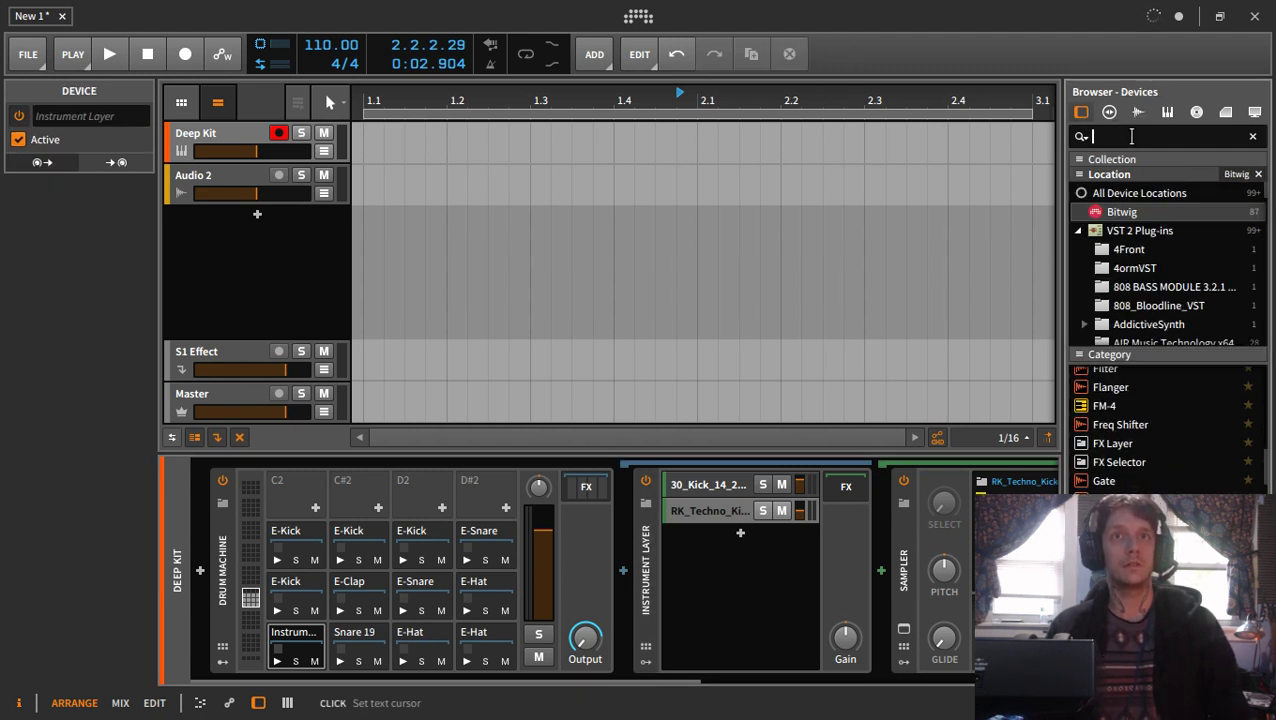
{"action": "left_click", "coordinate": [352, 650]}
{"action": "left_click_drag", "start_coordinate": [618, 577], "coordinate": [618, 577]}
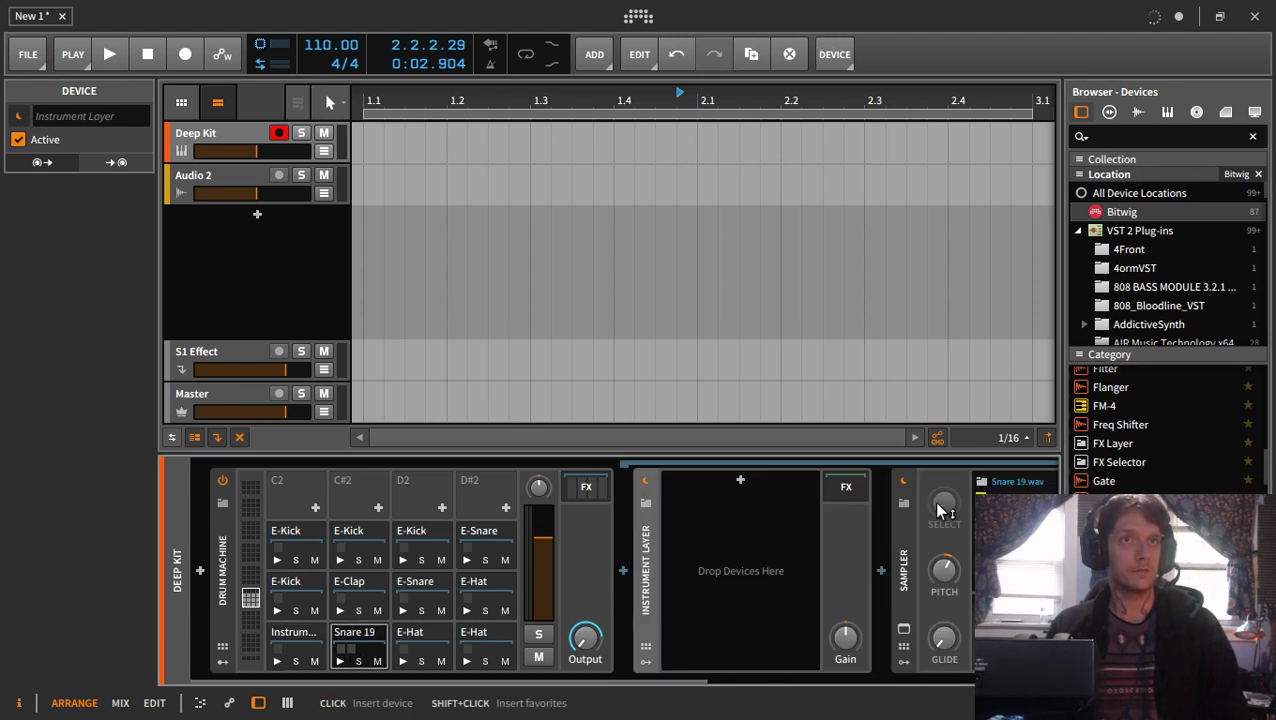
{"action": "left_click_drag", "start_coordinate": [906, 532], "coordinate": [746, 538]}
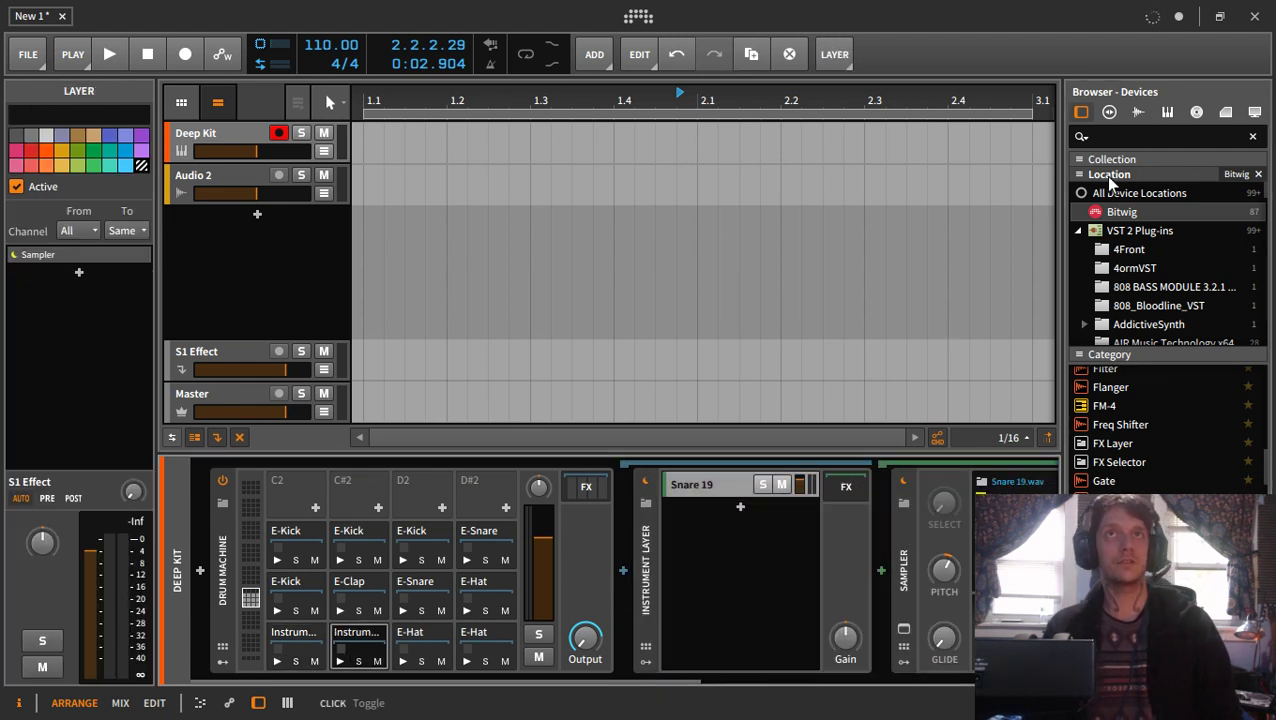
- Add Snap Layered-59.wav from 01 SNAPS as a second layer under Snare 19 and set Snare 19's volume to about -4.5 dB
{"action": "left_click", "coordinate": [1138, 111]}
{"action": "left_click_drag", "start_coordinate": [1148, 474], "coordinate": [717, 542]}
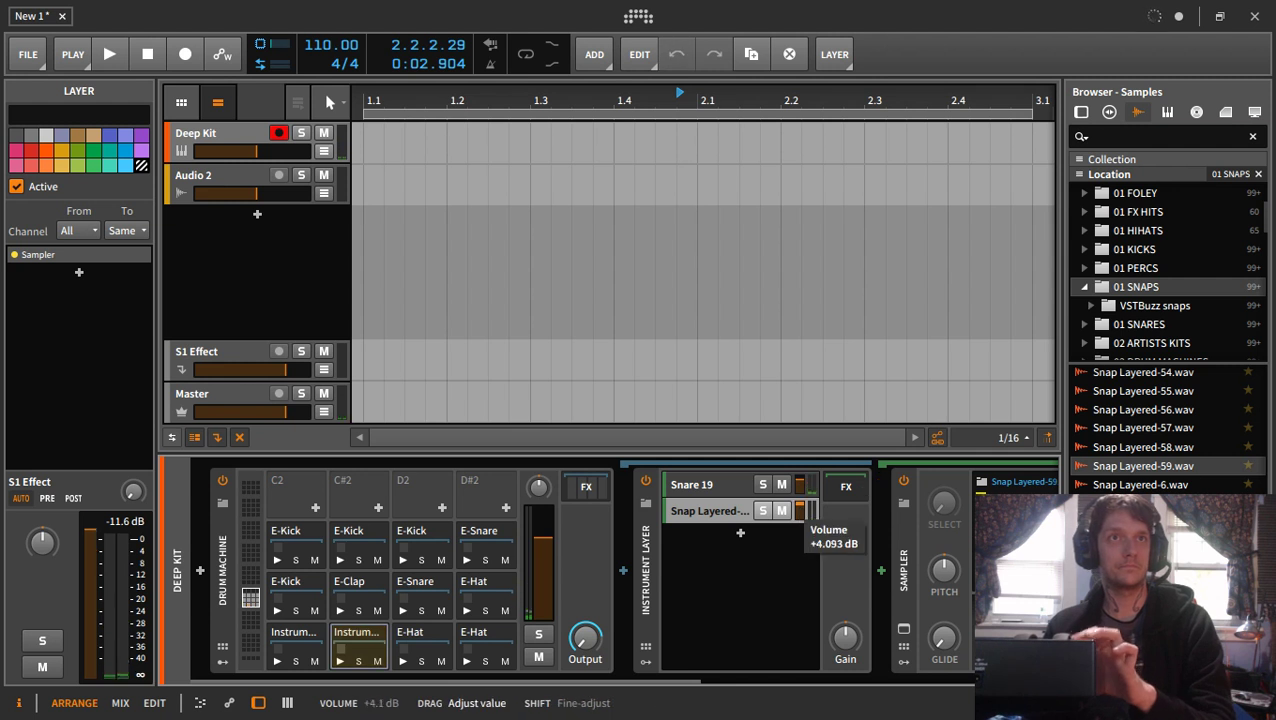
{"action": "left_click", "coordinate": [805, 486]}
{"action": "left_click_drag", "start_coordinate": [805, 486], "coordinate": [805, 488]}
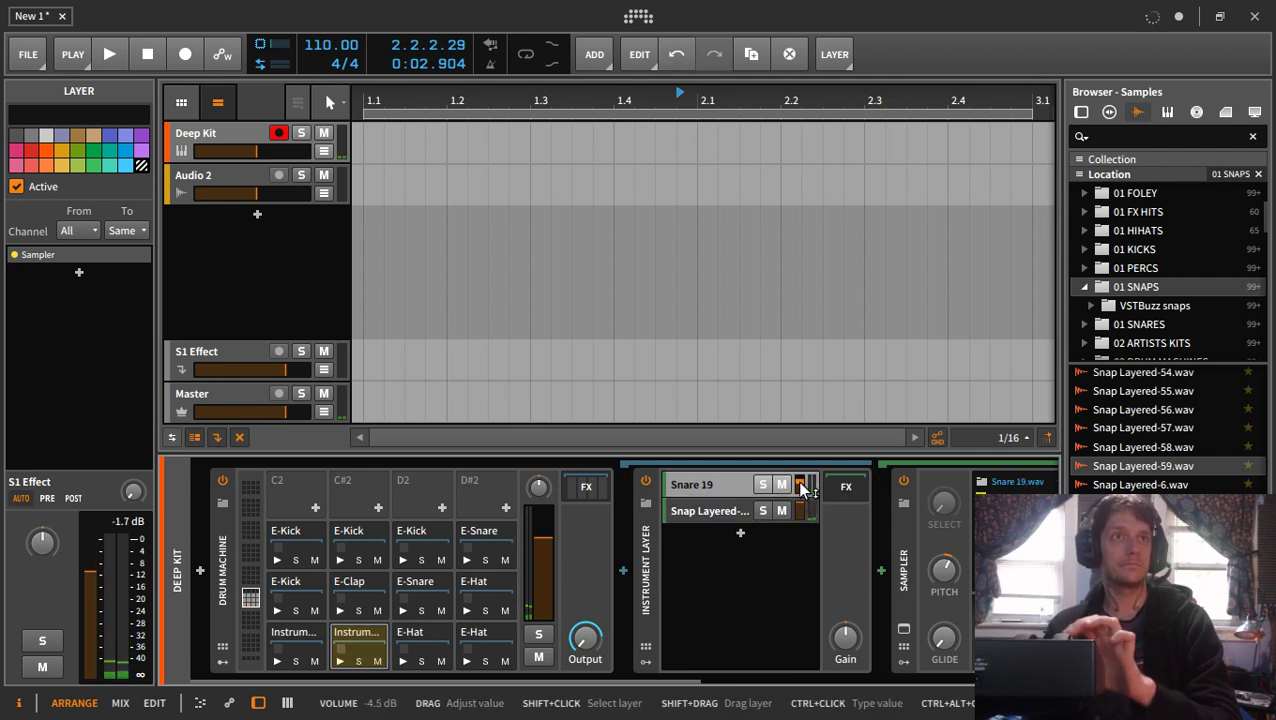
{"action": "left_click", "coordinate": [682, 511]}
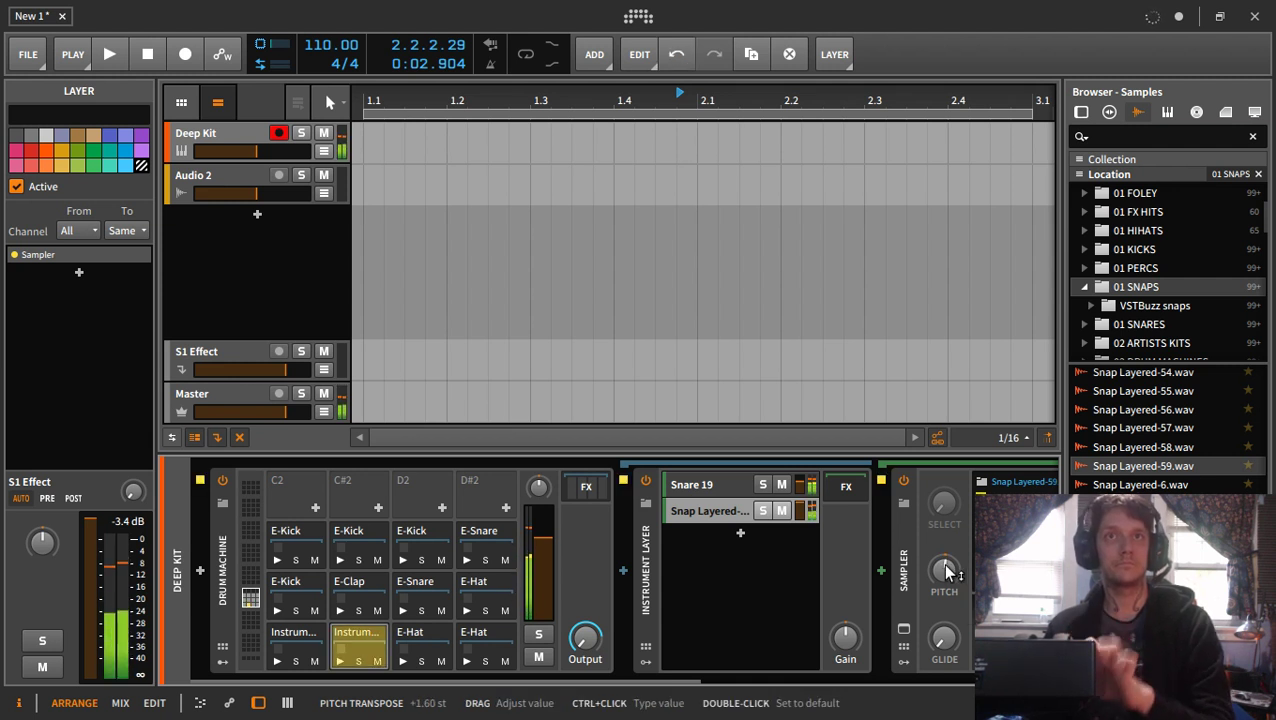
- Replace the snare pad's second layer sample with Snap Layered-44.wav and tune its pitch to about -2.15 st
{"action": "scroll", "coordinate": [1160, 440], "scroll_direction": "up", "scroll_amount": 4}
{"action": "left_click", "coordinate": [1157, 466]}
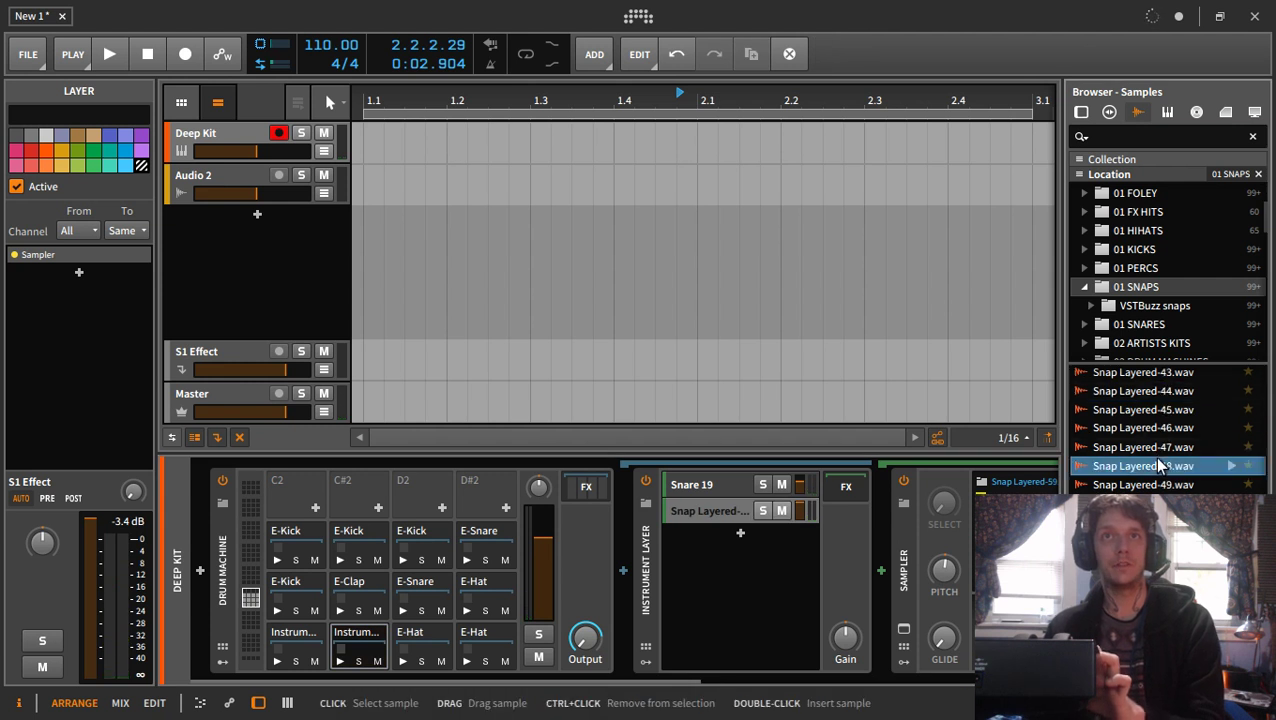
{"action": "left_click", "coordinate": [1185, 391]}
{"action": "scroll", "coordinate": [1178, 427], "scroll_direction": "up", "scroll_amount": 1}
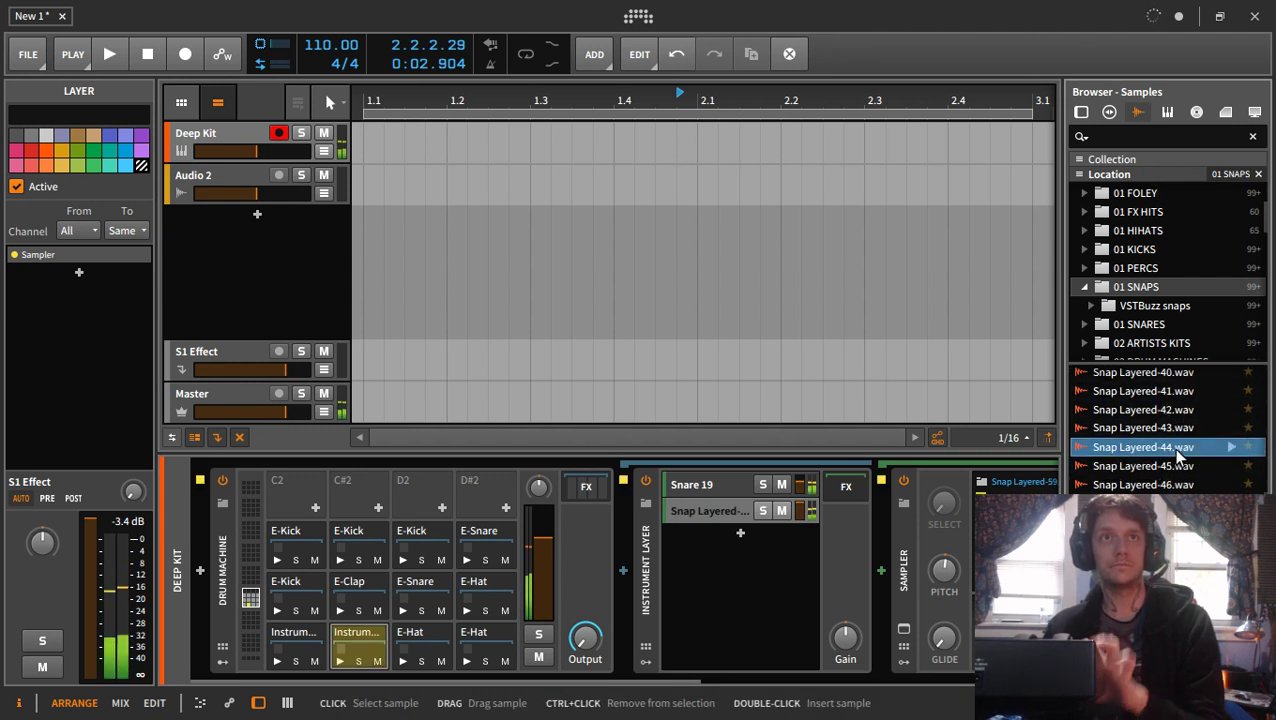
{"action": "left_click_drag", "start_coordinate": [1161, 445], "coordinate": [712, 513]}
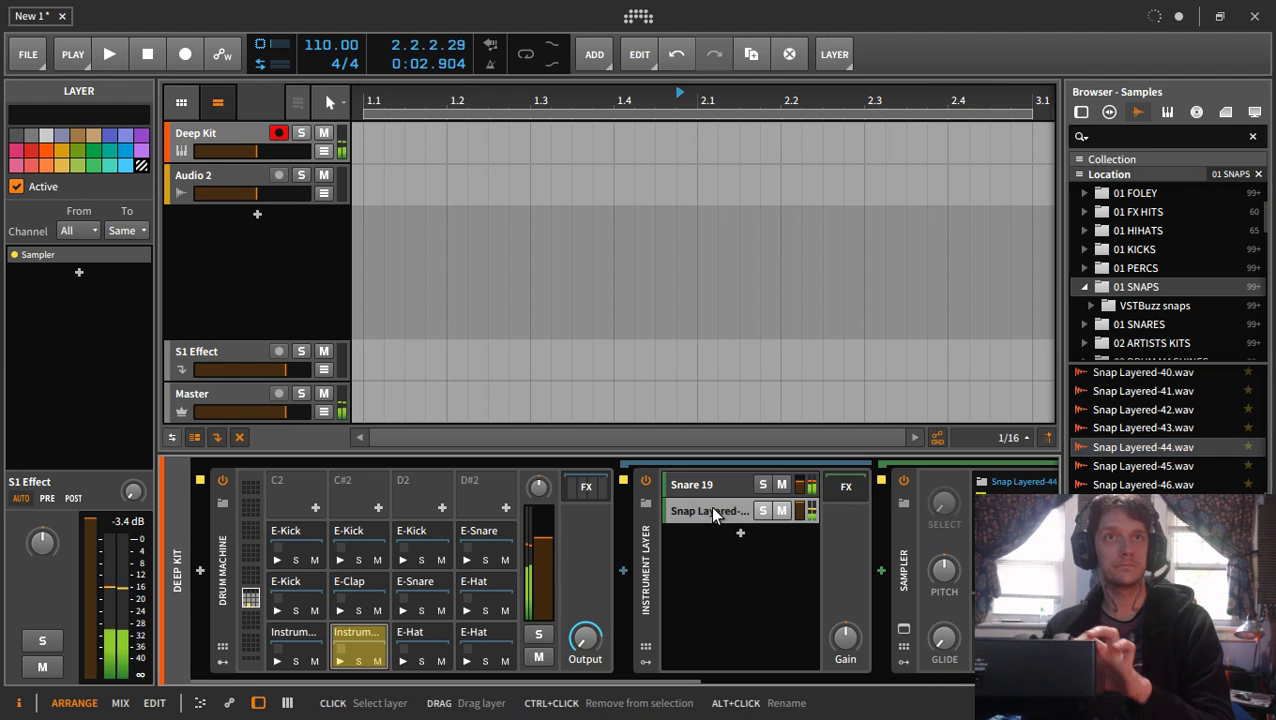
{"action": "left_click", "coordinate": [803, 504]}
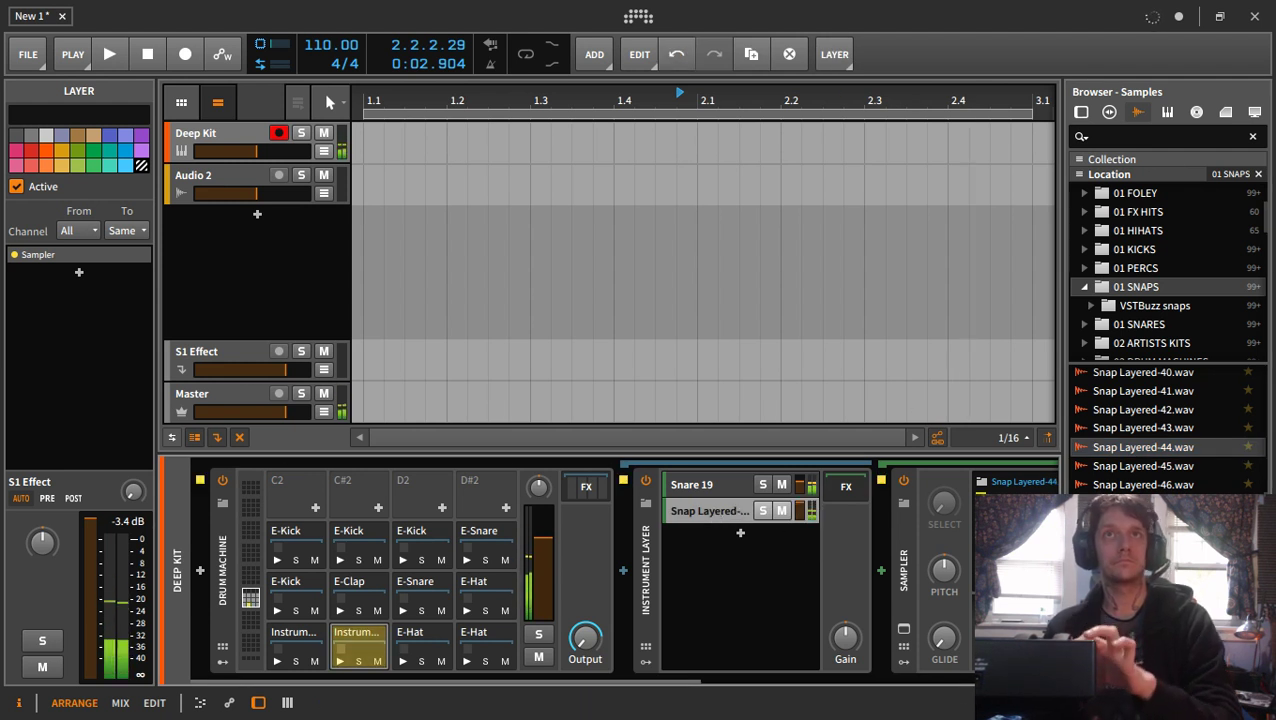
{"action": "scroll", "coordinate": [1135, 266], "scroll_direction": "up", "scroll_amount": 3}
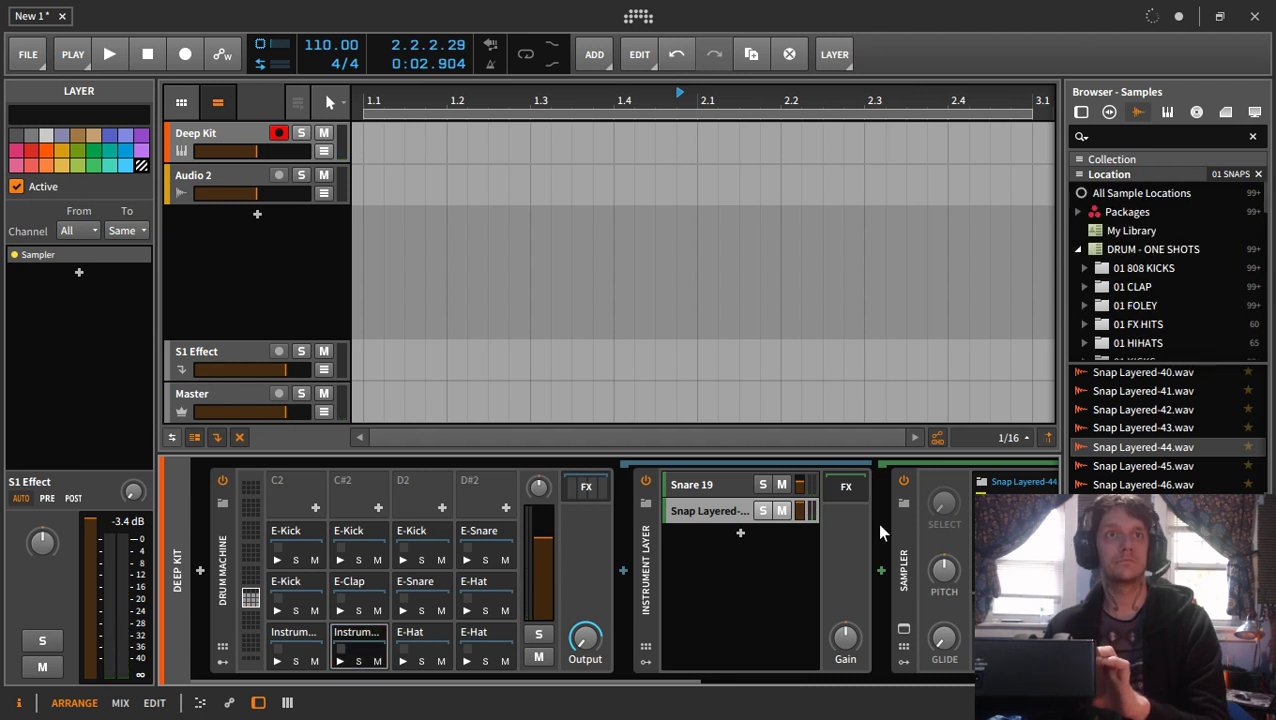
{"action": "mouse_move", "coordinate": [942, 573]}
{"action": "left_mouse_down"}
{"action": "mouse_move", "coordinate": [942, 604]}
{"action": "mouse_move", "coordinate": [943, 570]}
{"action": "left_mouse_up"}
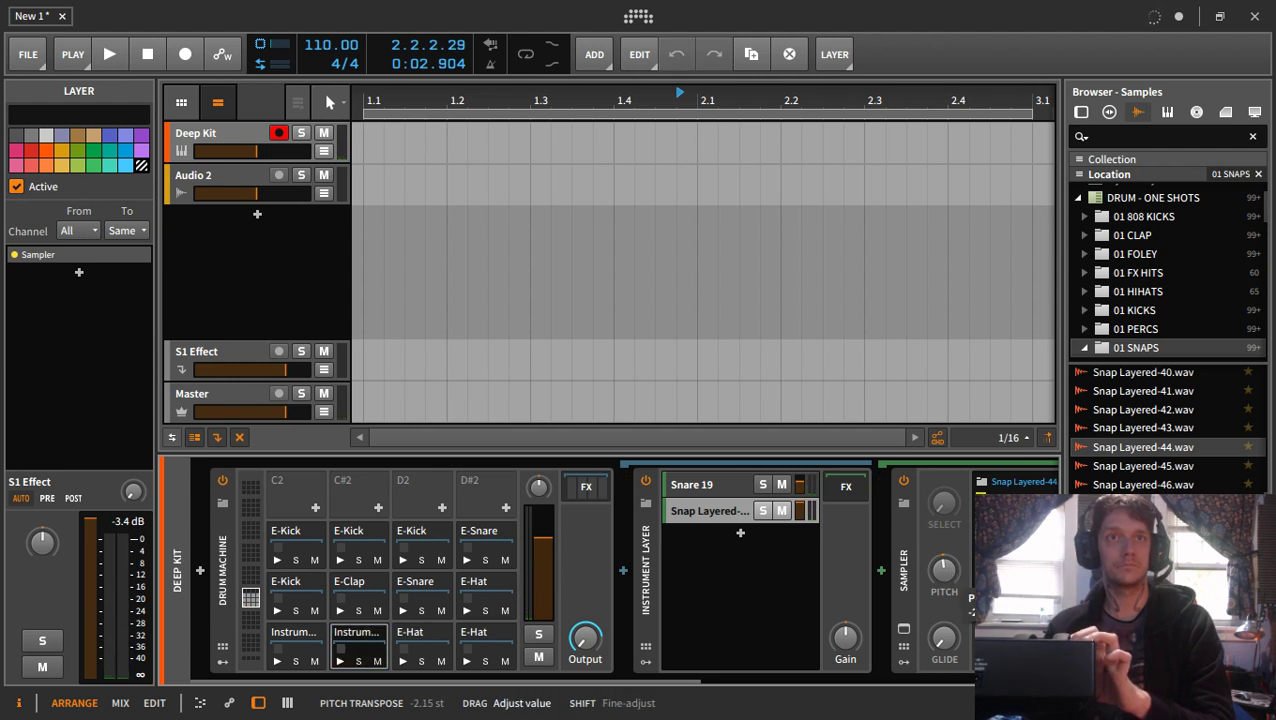
- Audition the numbered clap samples in the 01 CLAP folder, from clap (1130).wav down to clap (4928).wav
{"action": "left_click", "coordinate": [1148, 236]}
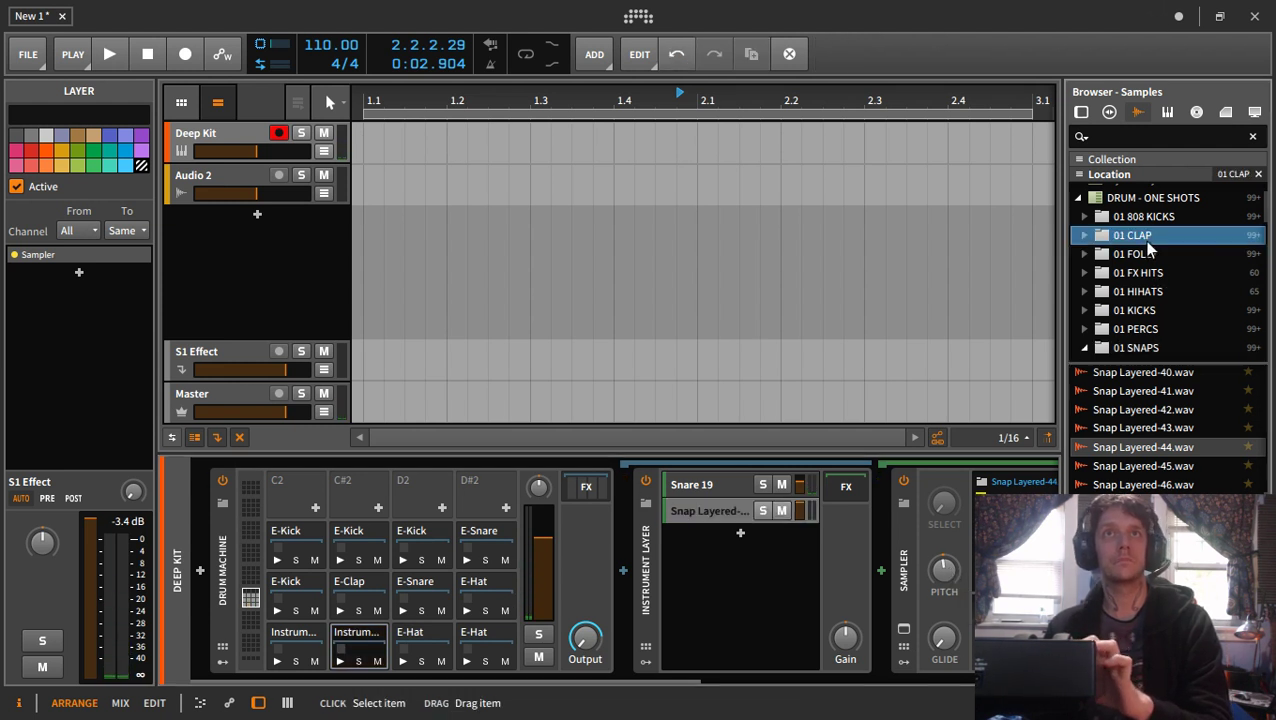
{"action": "left_click", "coordinate": [1150, 450]}
{"action": "left_click", "coordinate": [1215, 410]}
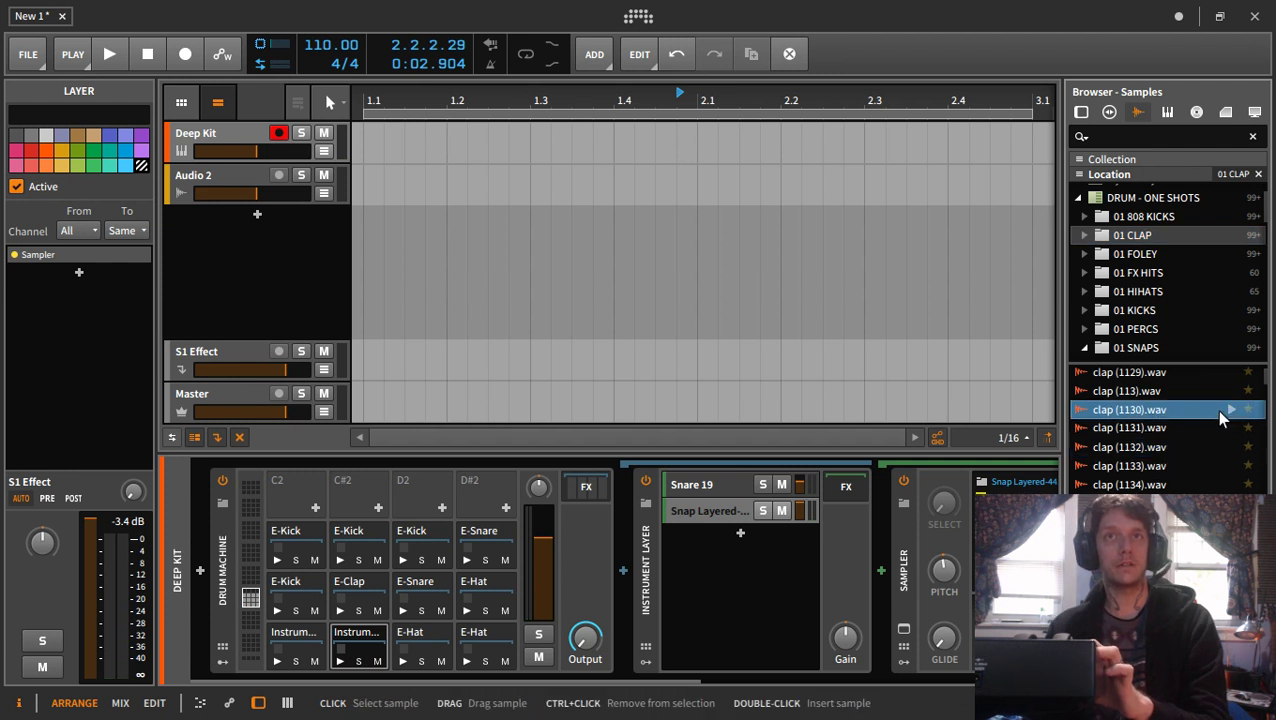
{"action": "left_click", "coordinate": [1174, 522]}
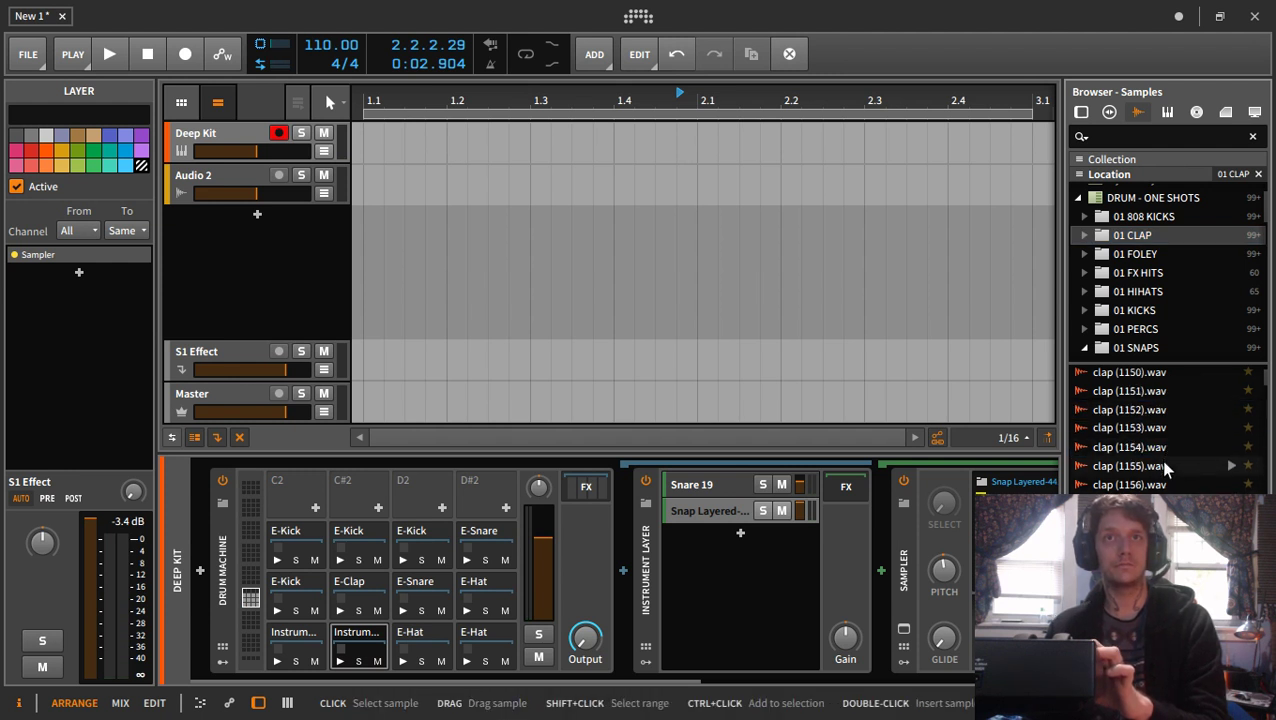
{"action": "left_click", "coordinate": [1163, 467]}
{"action": "left_click_drag", "start_coordinate": [1265, 380], "coordinate": [1258, 482]}
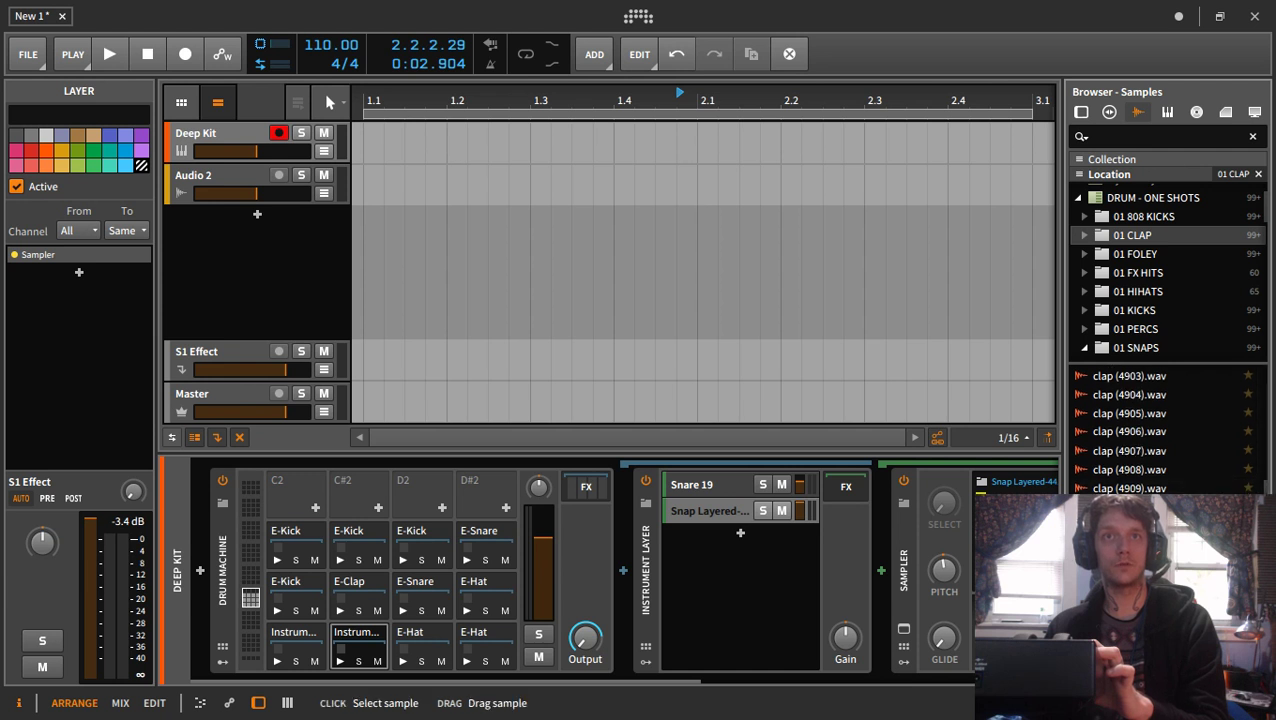
{"action": "scroll", "coordinate": [1215, 496], "scroll_direction": "down", "scroll_amount": 8}
{"action": "left_click", "coordinate": [1200, 494]}
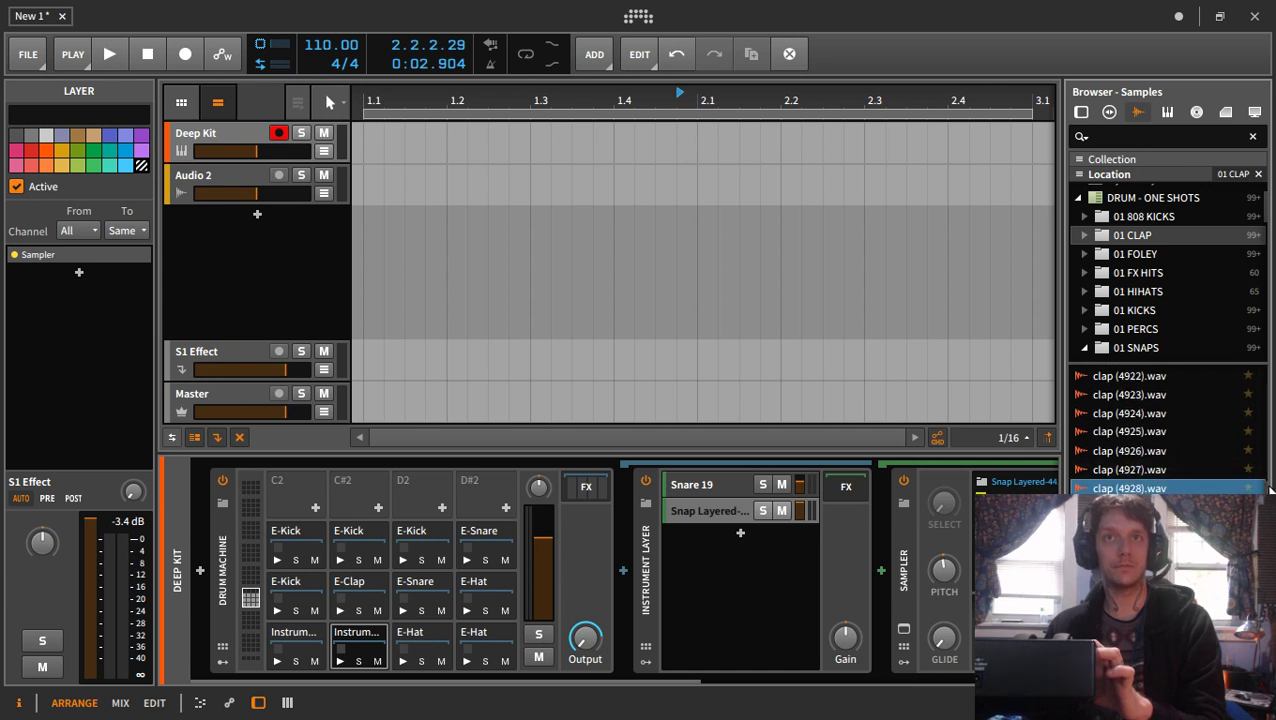
{"action": "left_click_drag", "start_coordinate": [1264, 497], "coordinate": [1264, 530]}
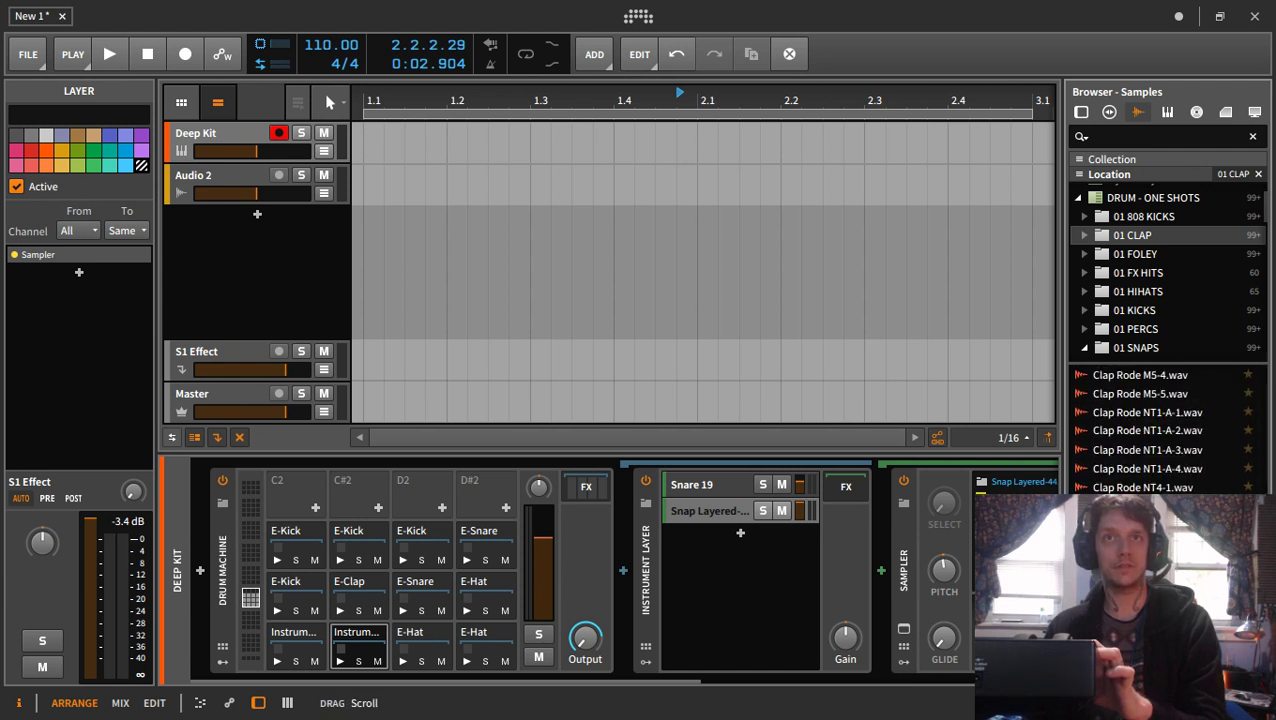
- Replace the snare pad's second layer sample with Clap MXL770-2.wav from 01 CLAP and adjust that layer's volume
{"action": "left_click", "coordinate": [1125, 393]}
{"action": "scroll", "coordinate": [1128, 420], "scroll_direction": "up", "scroll_amount": 3}
{"action": "left_click", "coordinate": [1134, 432]}
{"action": "scroll", "coordinate": [1158, 453], "scroll_direction": "up", "scroll_amount": 3}
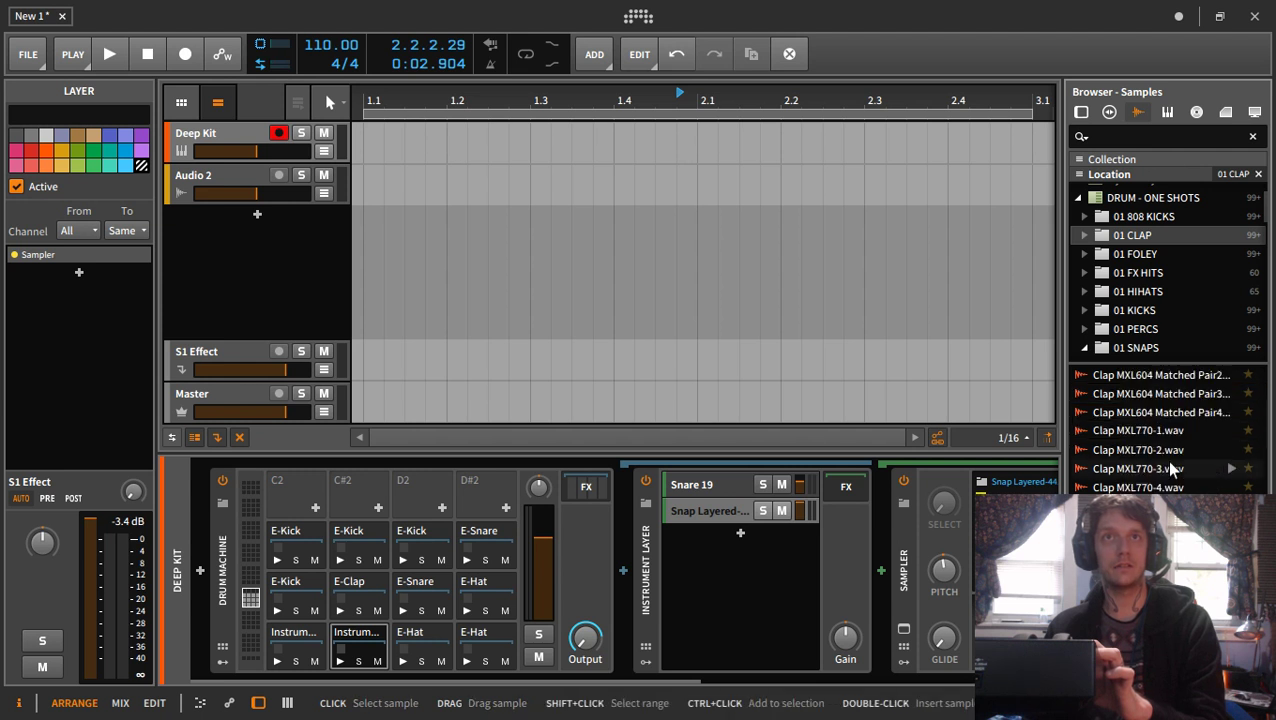
{"action": "left_click", "coordinate": [1169, 455]}
{"action": "scroll", "coordinate": [1170, 457], "scroll_direction": "up", "scroll_amount": 1}
{"action": "left_click", "coordinate": [1156, 487]}
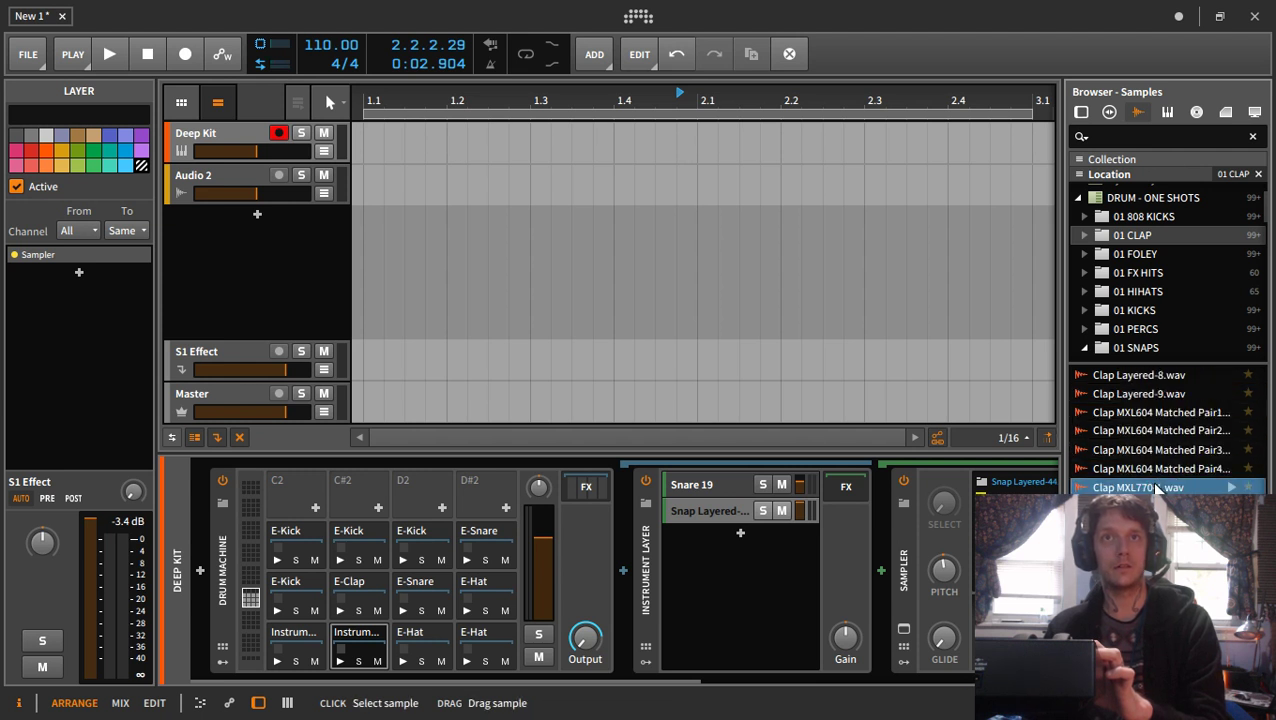
{"action": "left_click", "coordinate": [1156, 507]}
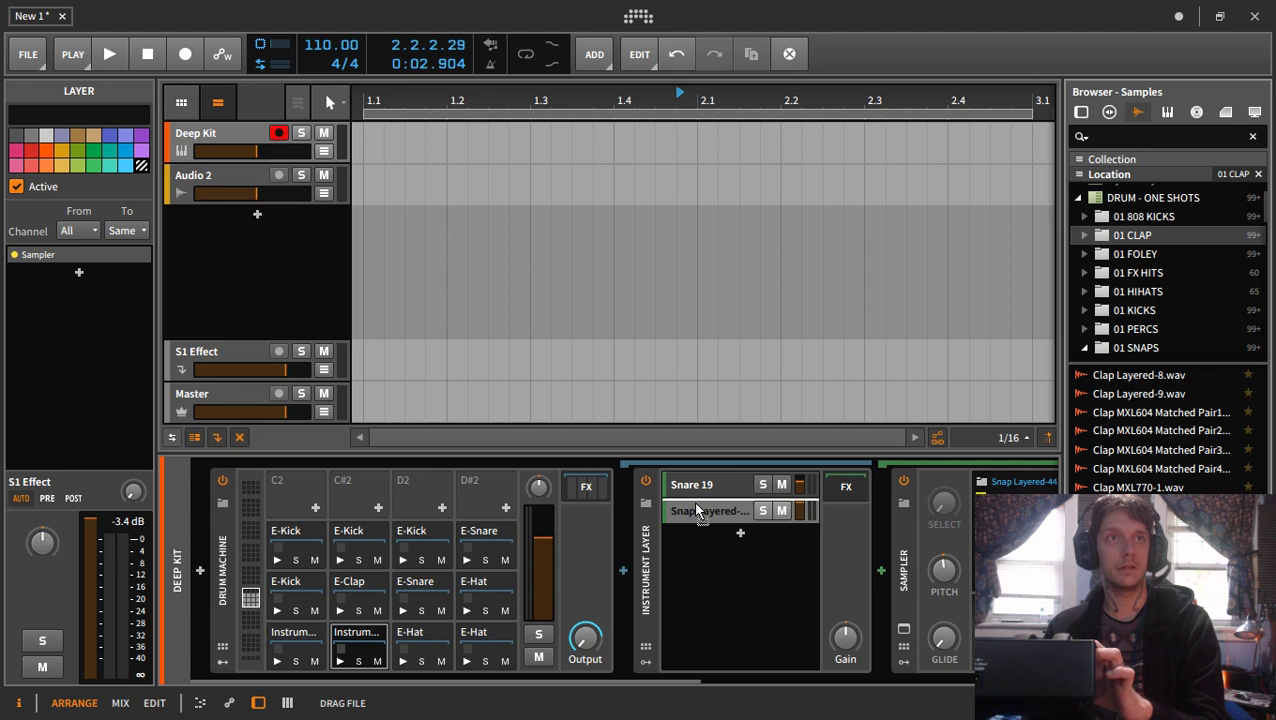
{"action": "left_click_drag", "start_coordinate": [697, 510], "coordinate": [706, 514]}
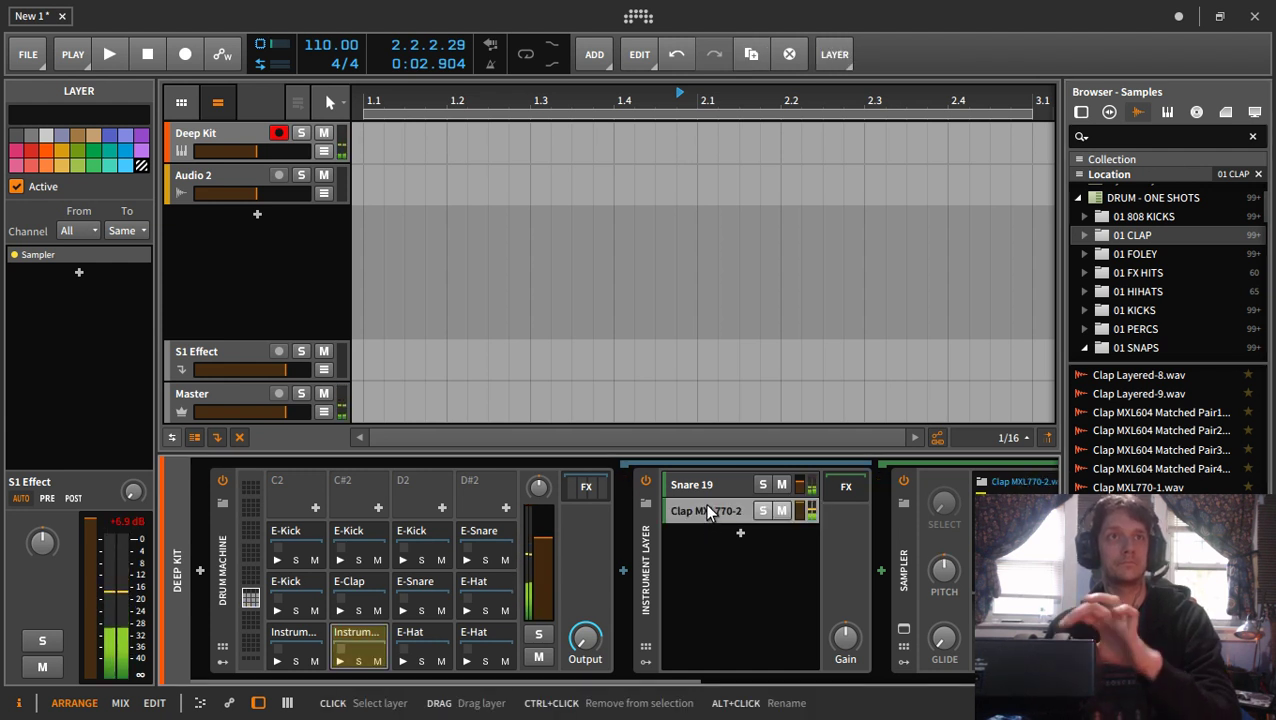
{"action": "left_click_drag", "start_coordinate": [801, 508], "coordinate": [803, 512]}
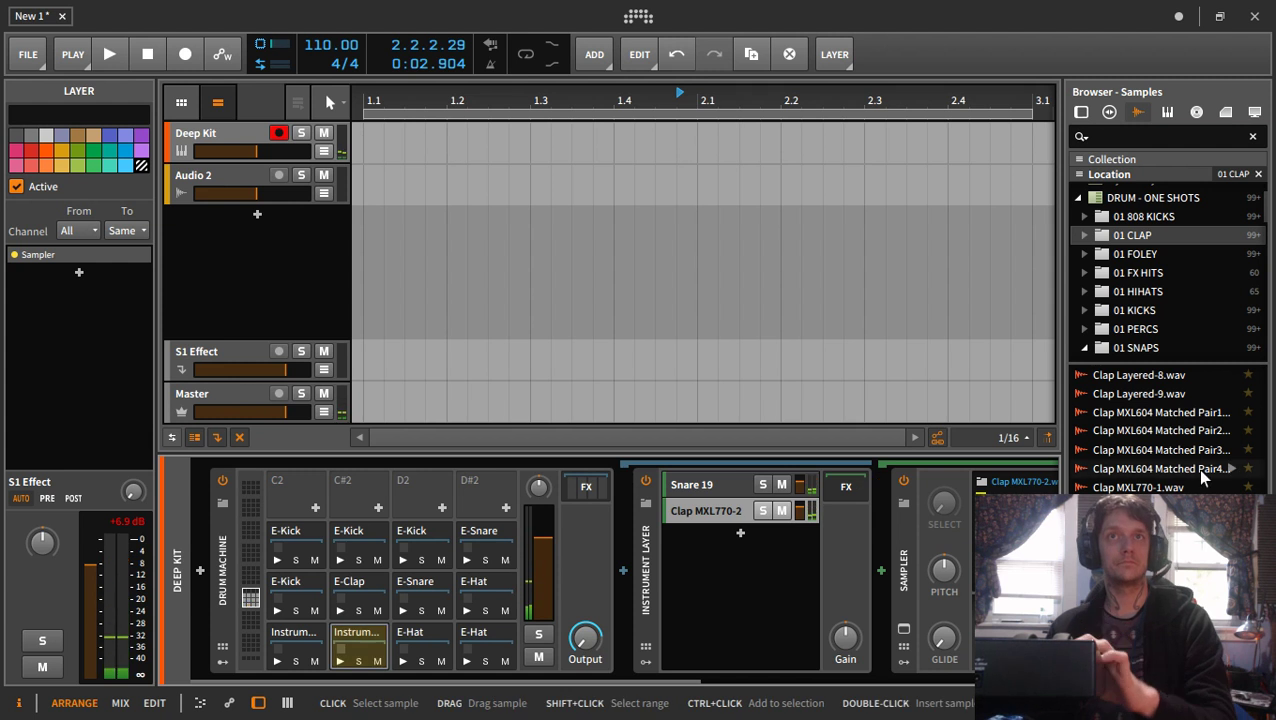
- Add Clap Rode M5-5.wav from 01 CLAP as a third layer in the snare pad's Instrument Layer
{"action": "scroll", "coordinate": [1185, 466], "scroll_direction": "up", "scroll_amount": 3}
{"action": "scroll", "coordinate": [1185, 460], "scroll_direction": "down", "scroll_amount": 5}
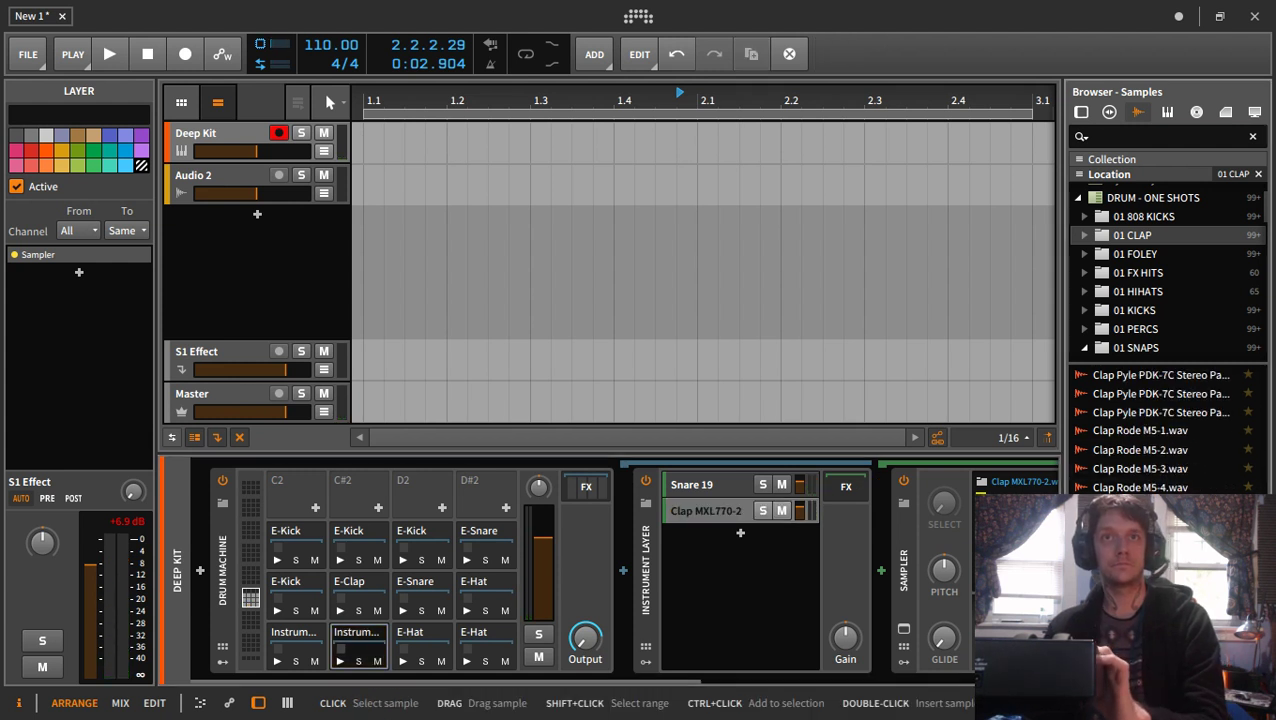
{"action": "scroll", "coordinate": [1150, 450], "scroll_direction": "up", "scroll_amount": 2}
{"action": "left_click", "coordinate": [1140, 450]}
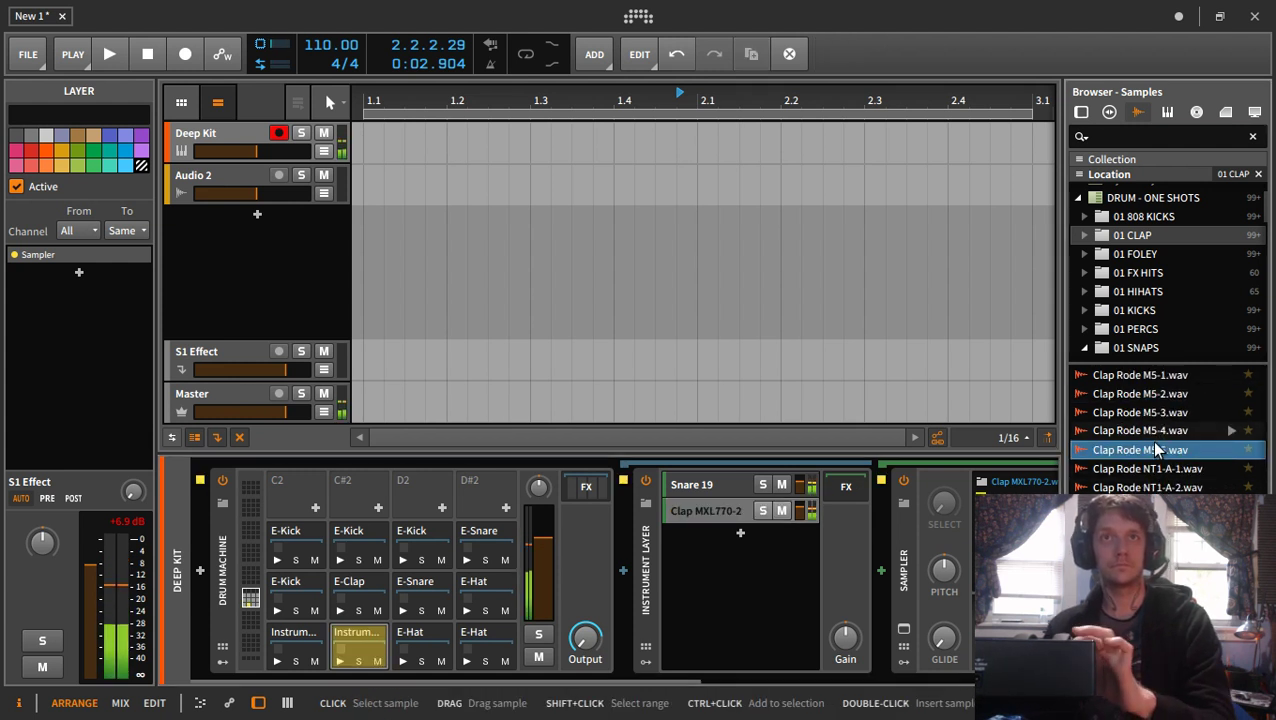
{"action": "left_click_drag", "start_coordinate": [1135, 450], "coordinate": [700, 567]}
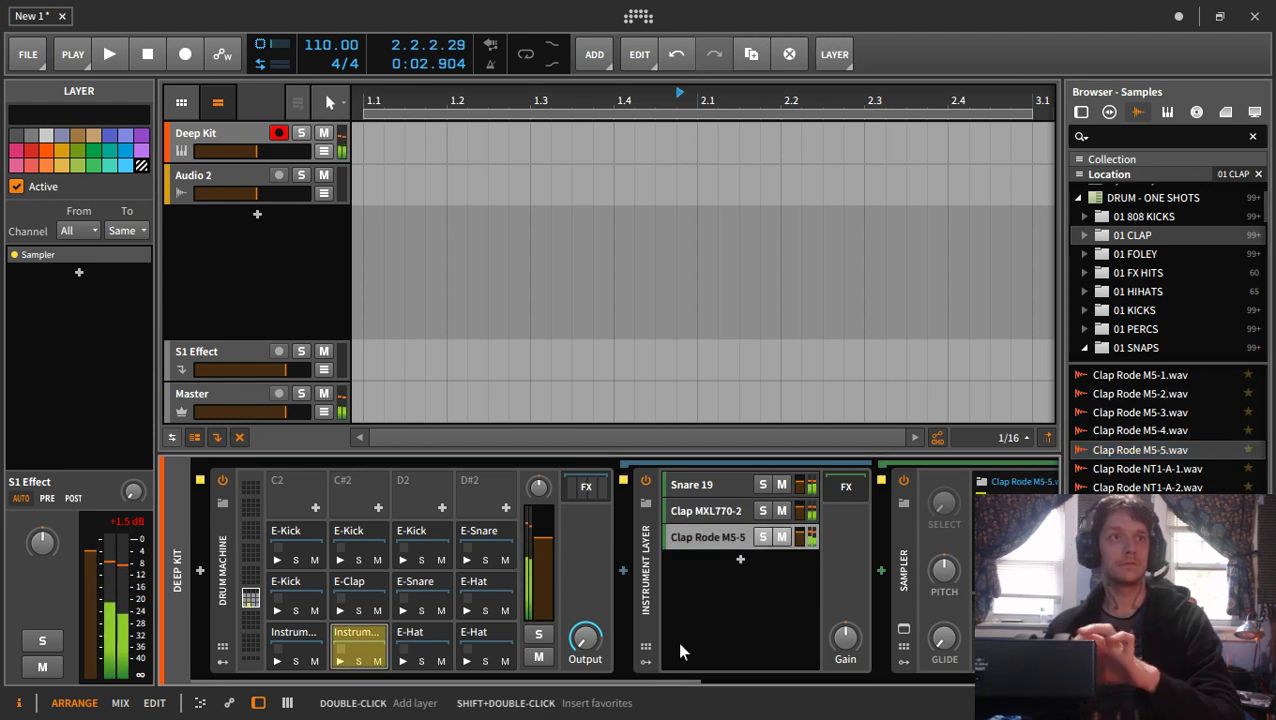
- Insert a Bitwig Reverb device after the Sampler in the snare pad's Clap Rode M5-5 layer
{"action": "left_click_drag", "start_coordinate": [627, 688], "coordinate": [972, 712]}
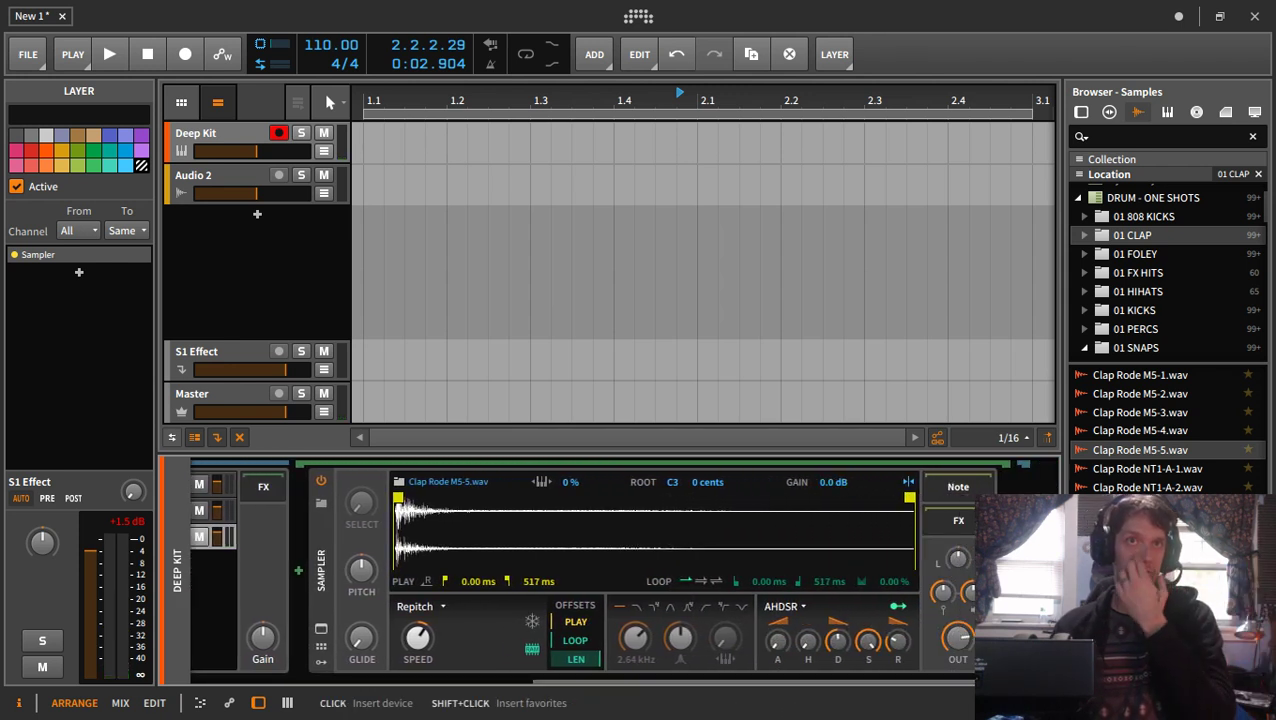
{"action": "left_click", "coordinate": [298, 570]}
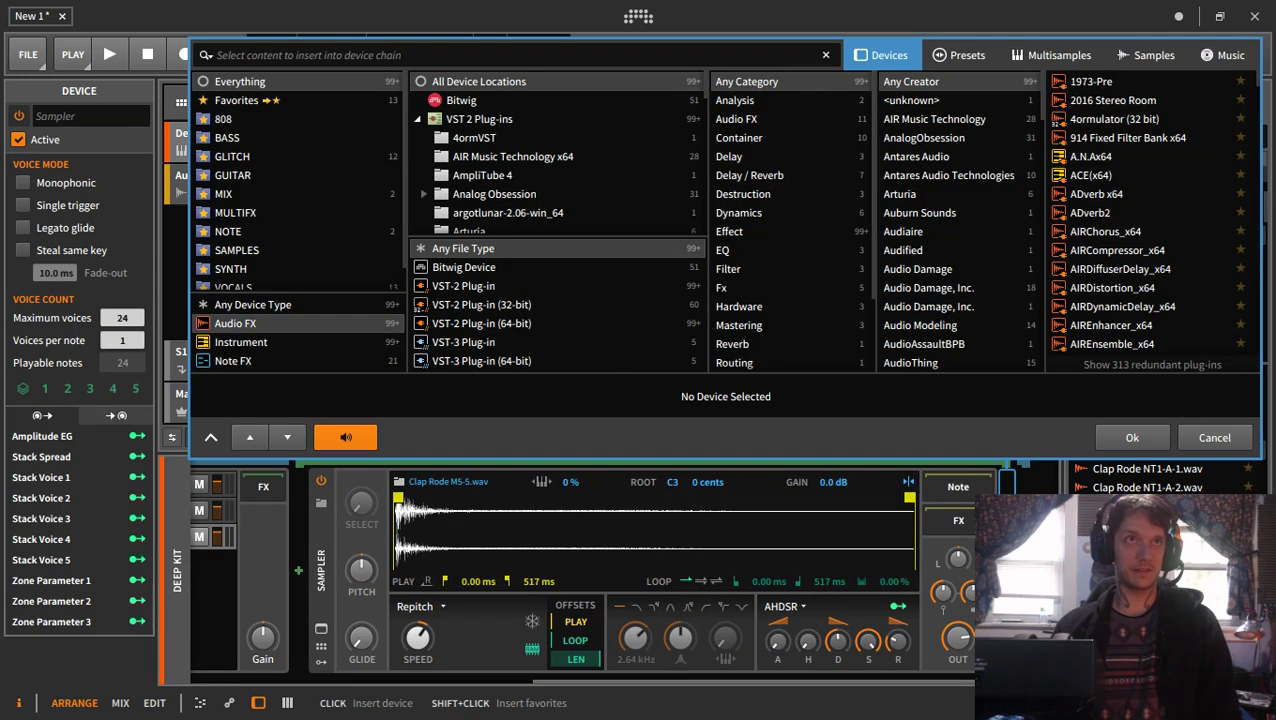
{"action": "left_click", "coordinate": [1186, 440]}
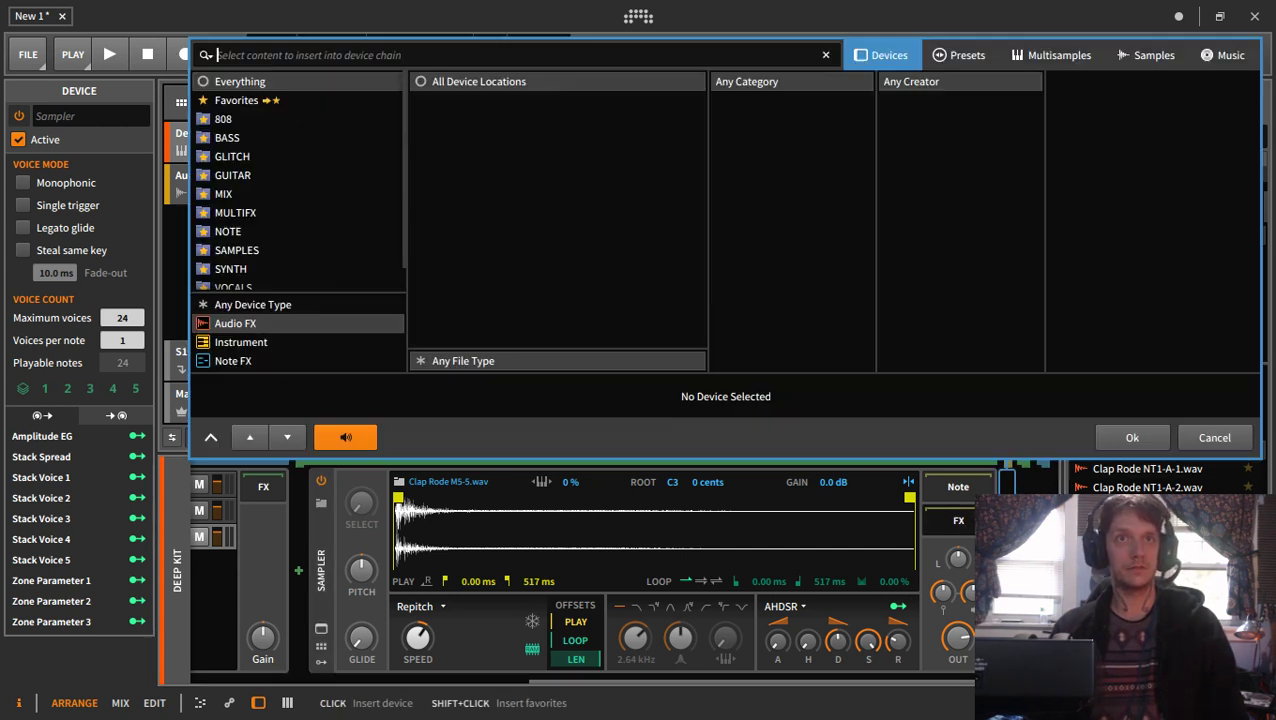
{"action": "left_click", "coordinate": [1007, 570]}
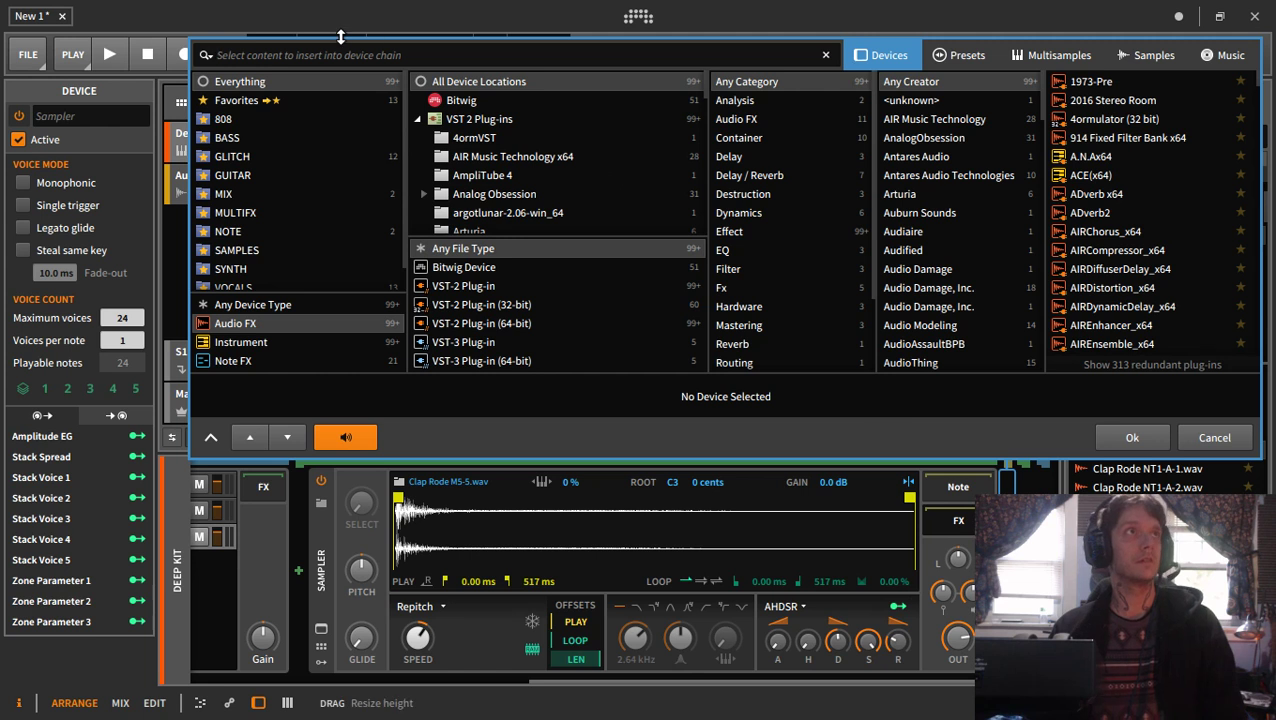
{"action": "type", "text": "rev"}
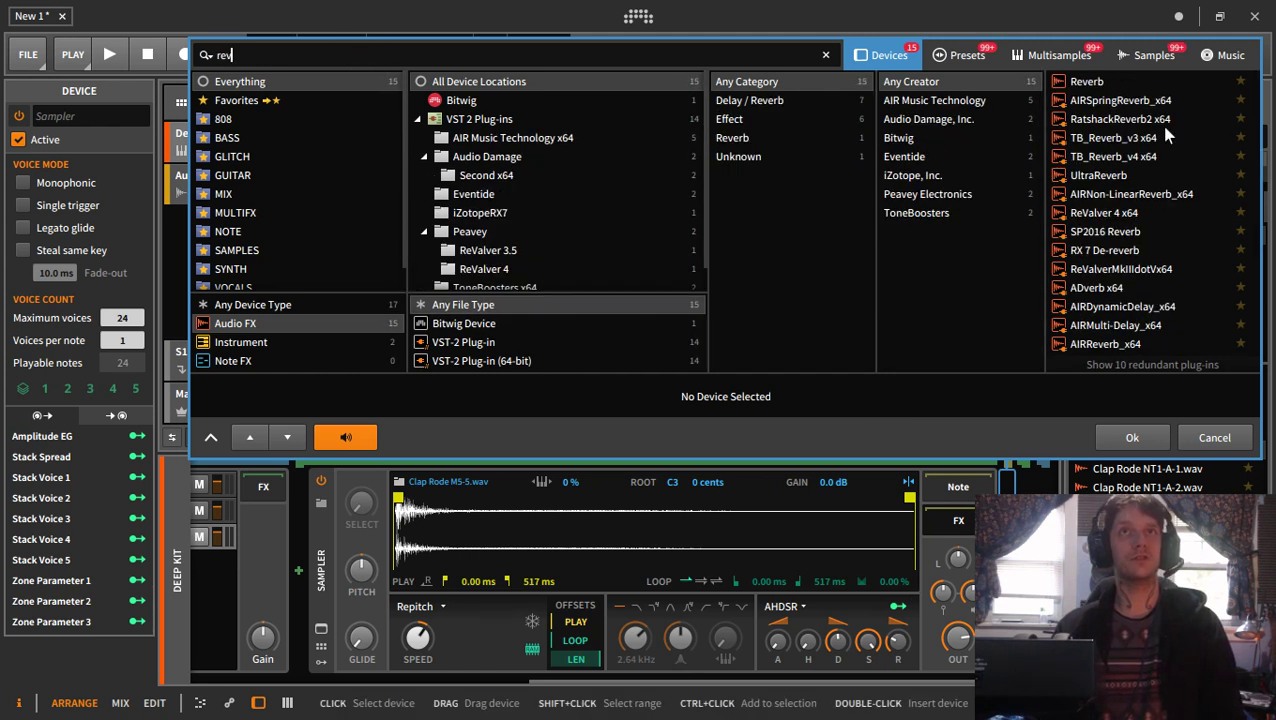
{"action": "left_click", "coordinate": [1099, 84]}
{"action": "left_click", "coordinate": [1132, 433]}
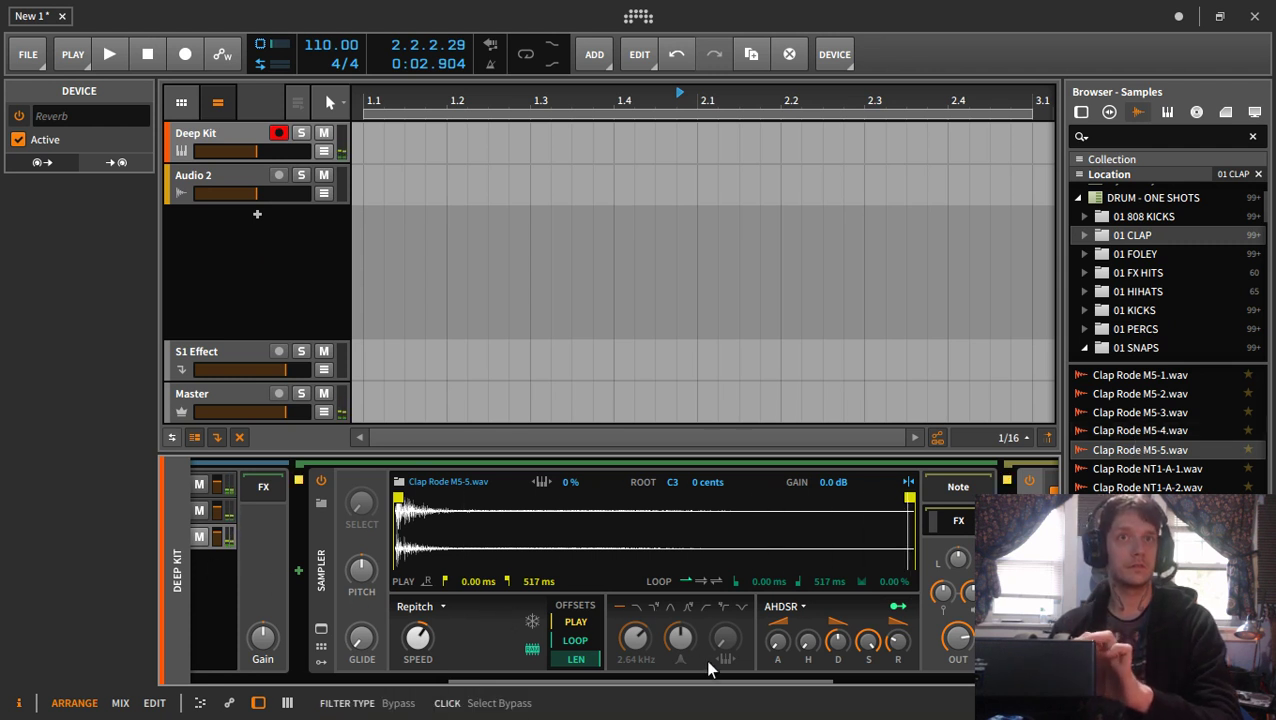
- Raise the Reverb's time to 2.14 s and solo the snare pad's layers in turn to compare them
{"action": "left_click_drag", "start_coordinate": [476, 683], "coordinate": [665, 683]}
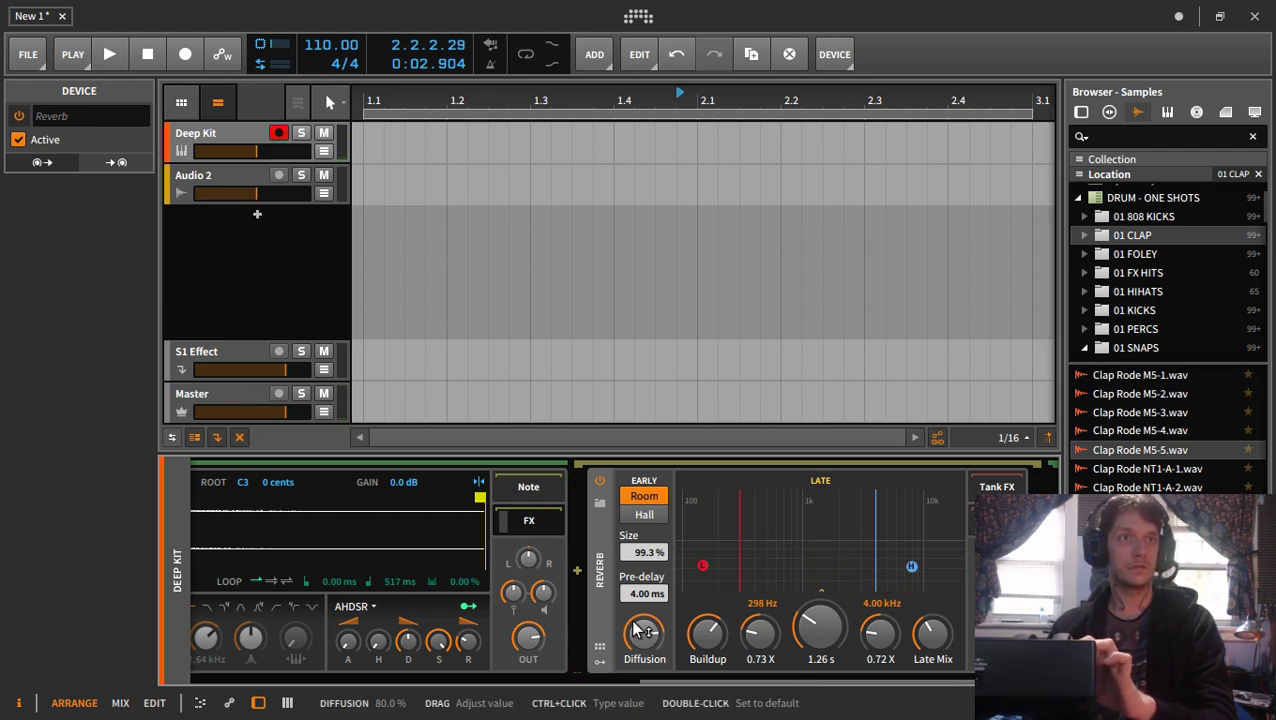
{"action": "left_click_drag", "start_coordinate": [848, 632], "coordinate": [848, 588]}
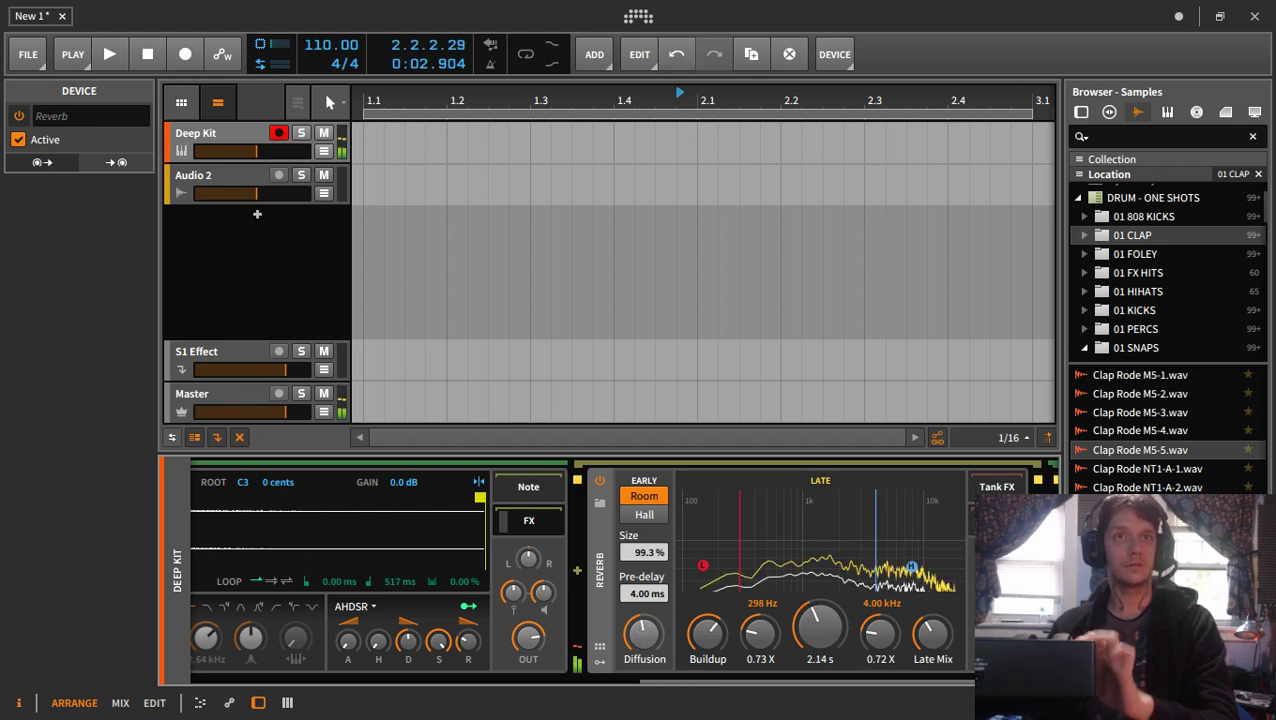
{"action": "left_click", "coordinate": [611, 682]}
{"action": "left_click", "coordinate": [763, 486]}
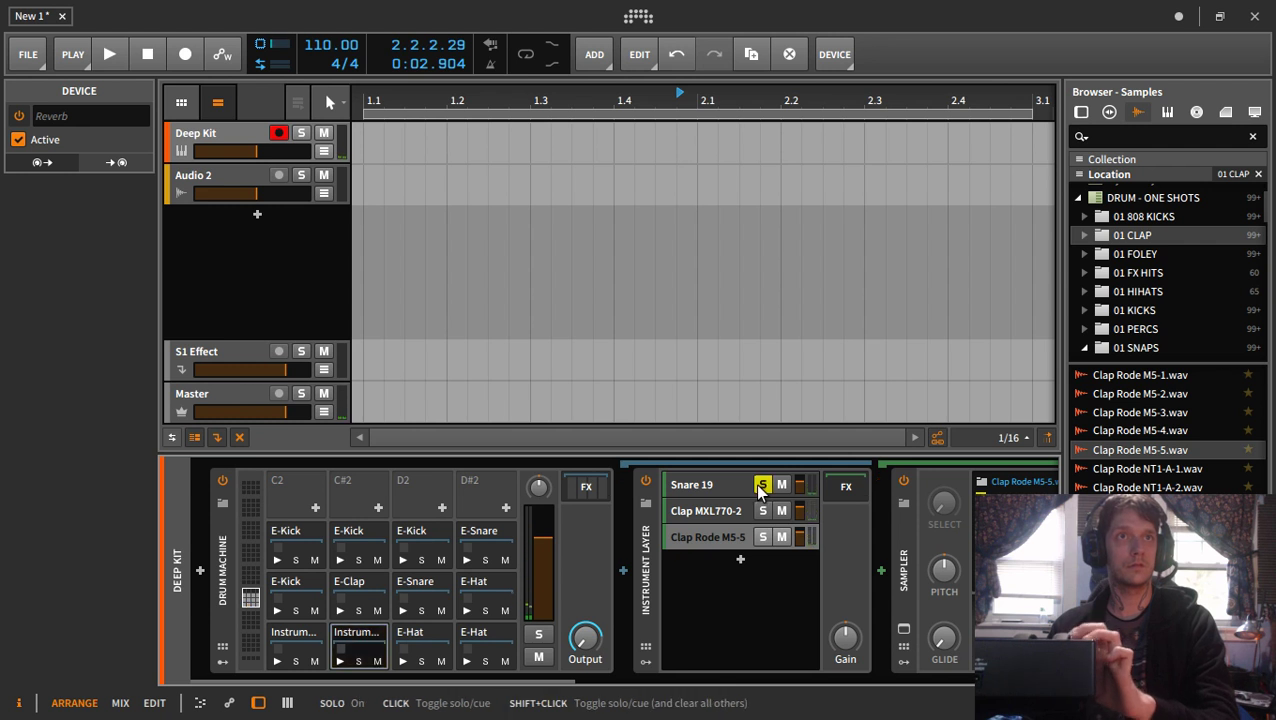
{"action": "left_click", "coordinate": [763, 511], "text": "shift"}
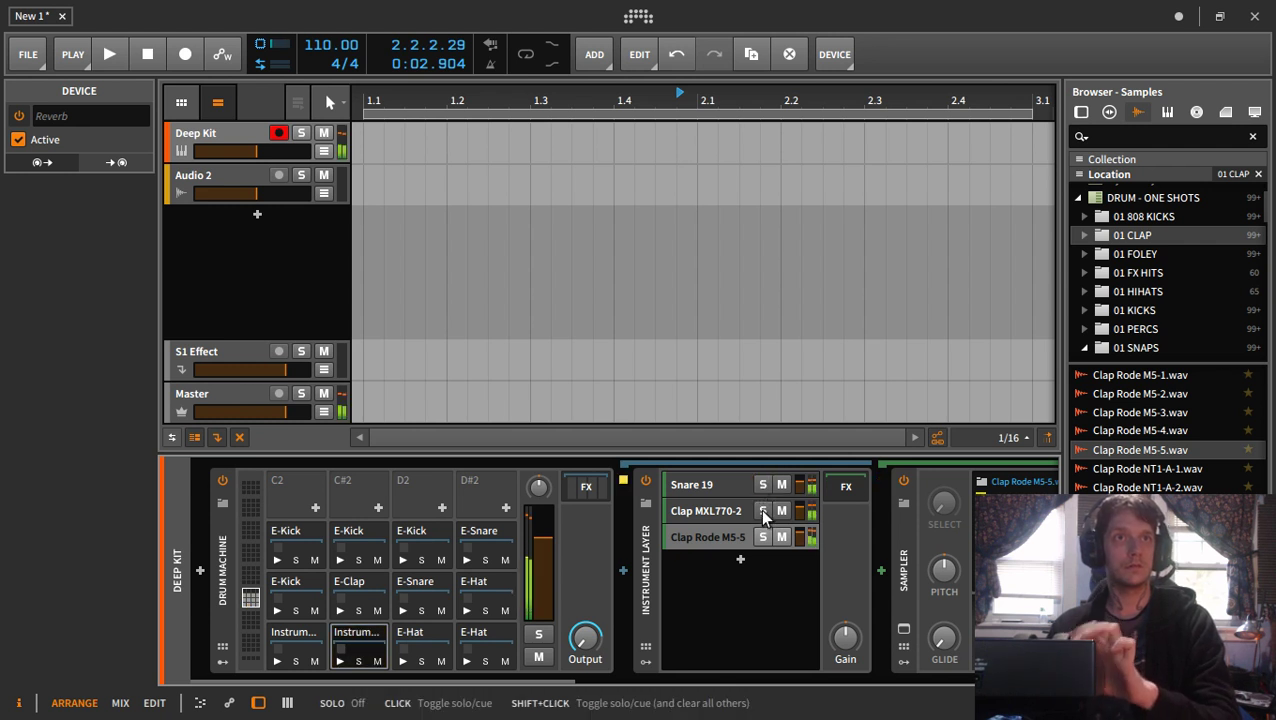
{"action": "left_click", "coordinate": [763, 511]}
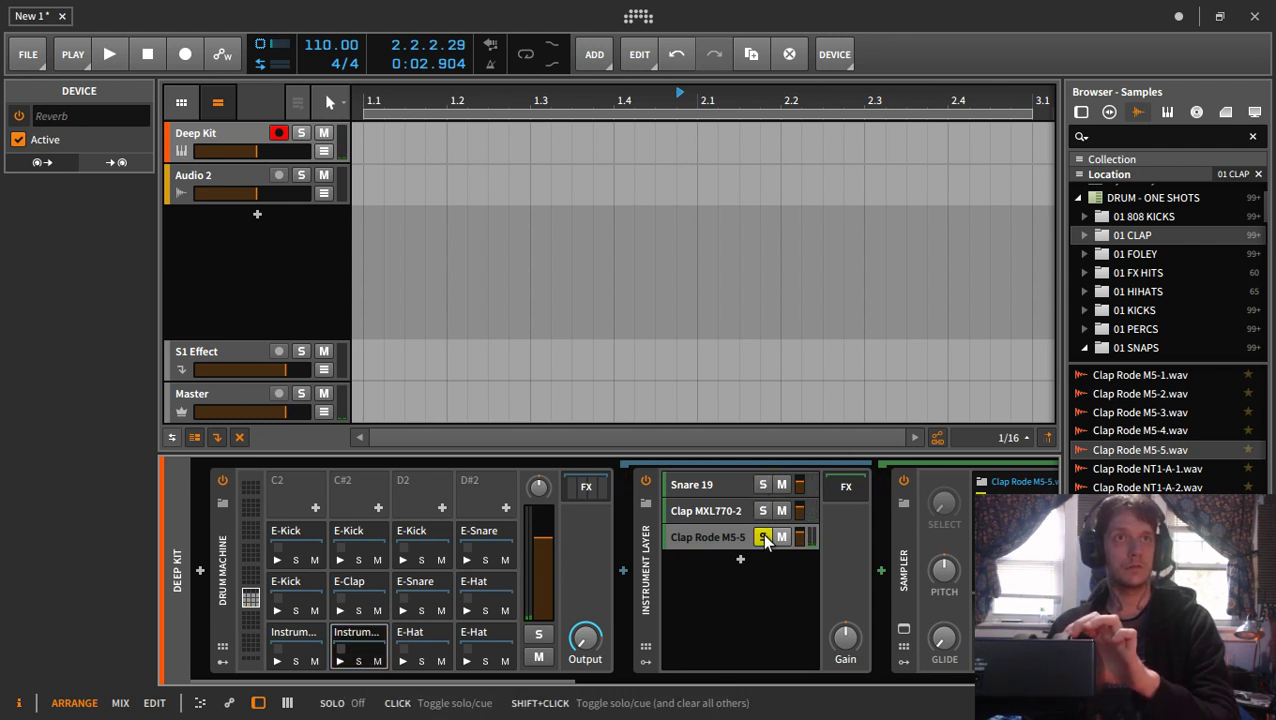
- Try the Reverb with a 5.13 s time, Hall early reflections, more Diffusion, and lower Mix, Buildup and Late Mix
{"action": "left_click_drag", "start_coordinate": [564, 680], "coordinate": [952, 680]}
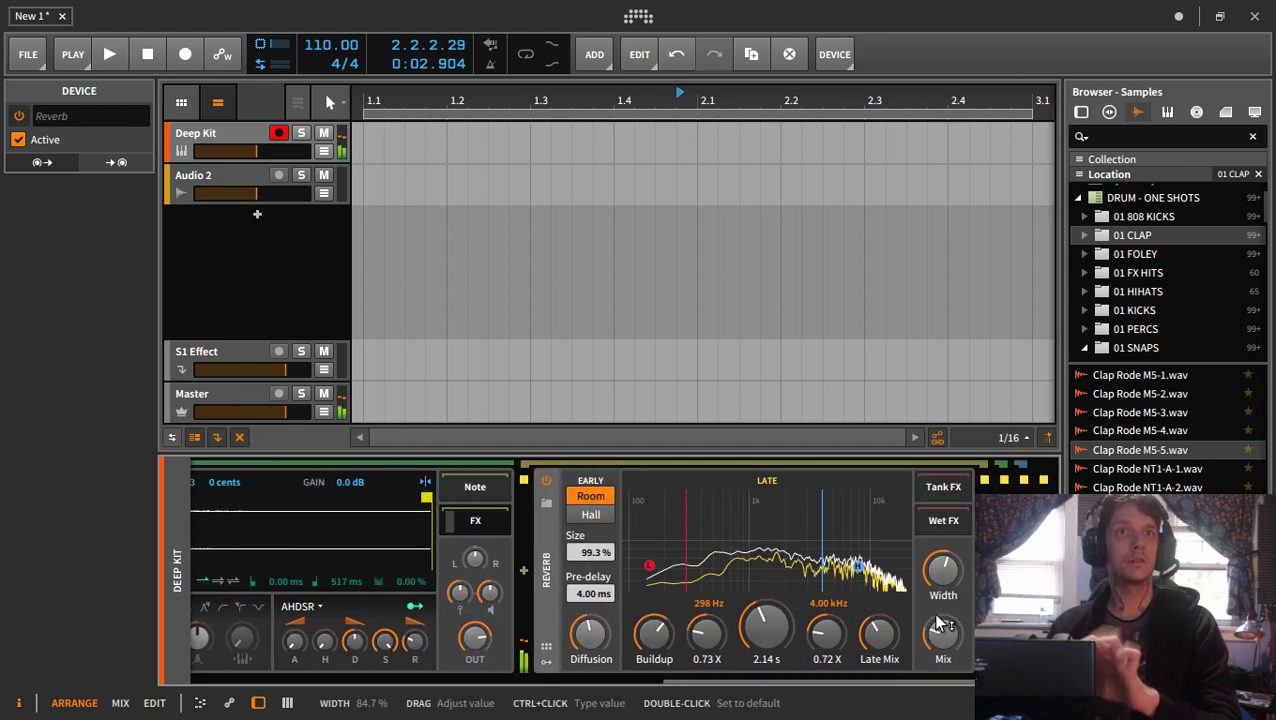
{"action": "left_click_drag", "start_coordinate": [941, 629], "coordinate": [941, 648]}
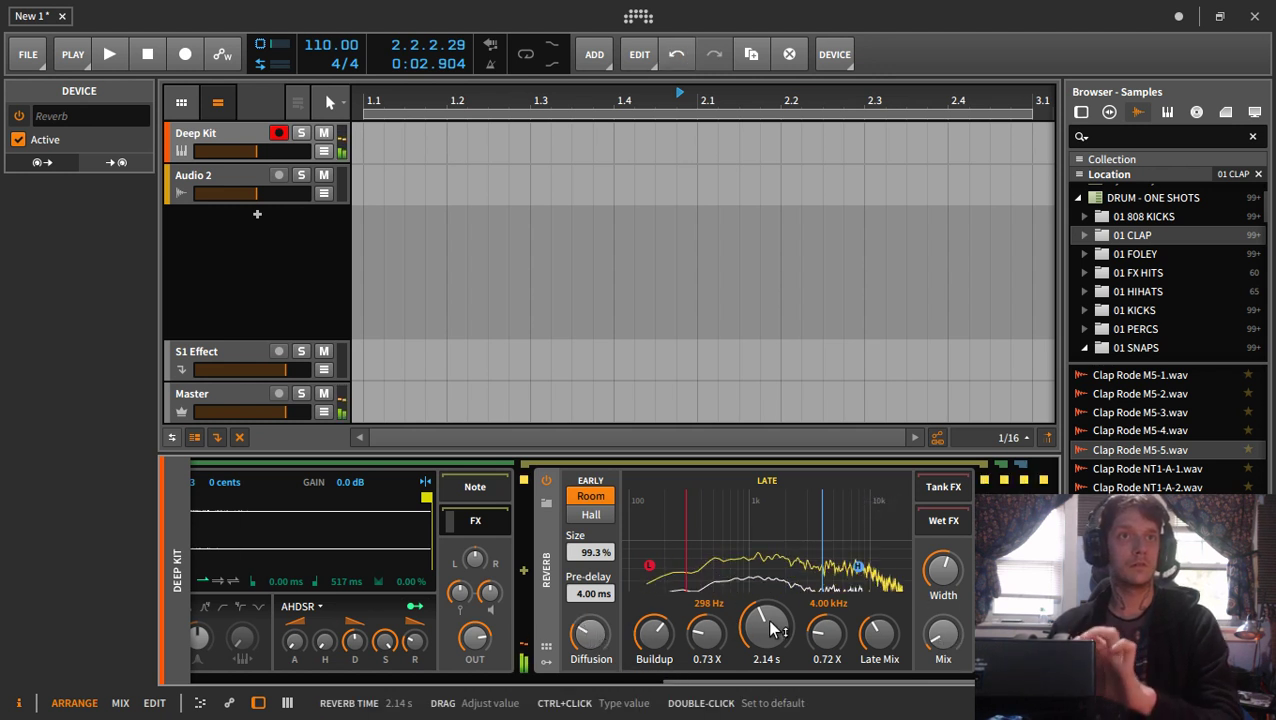
{"action": "left_click_drag", "start_coordinate": [770, 628], "coordinate": [770, 600]}
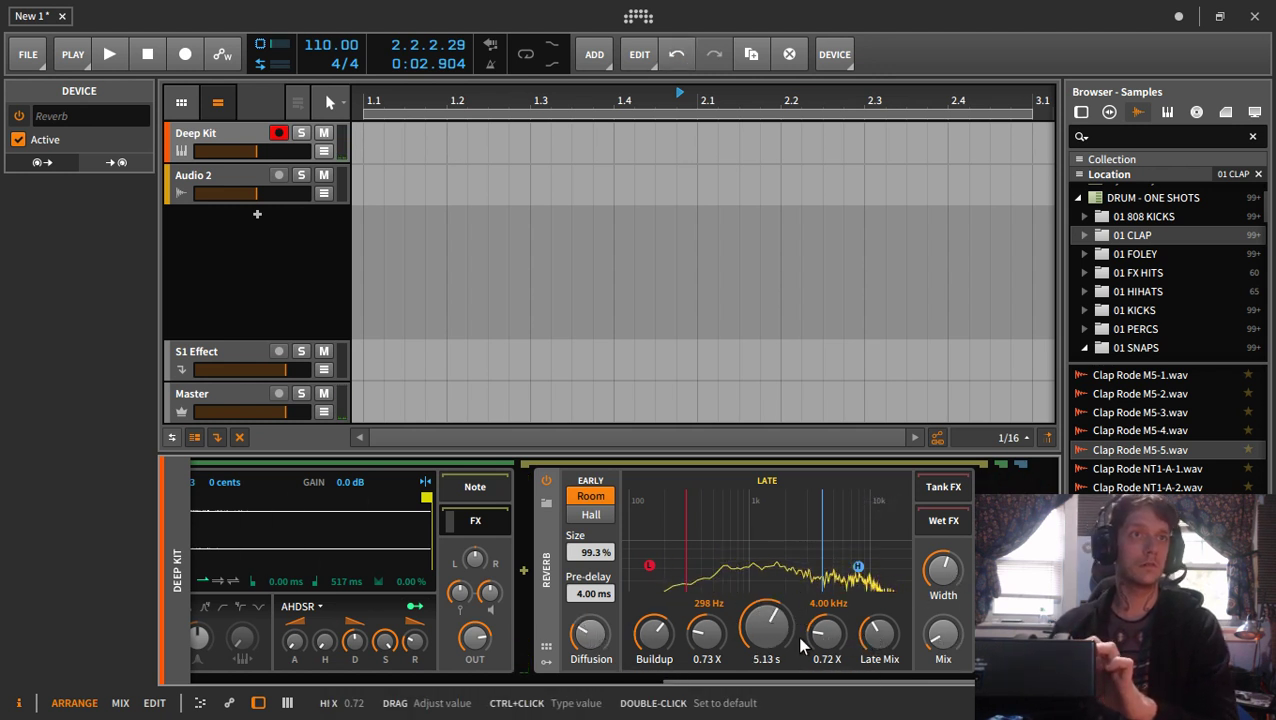
{"action": "left_click_drag", "start_coordinate": [872, 632], "coordinate": [872, 661]}
{"action": "mouse_move", "coordinate": [590, 636]}
{"action": "left_mouse_down"}
{"action": "mouse_move", "coordinate": [590, 622]}
{"action": "mouse_move", "coordinate": [654, 616]}
{"action": "mouse_move", "coordinate": [590, 624]}
{"action": "left_mouse_up"}
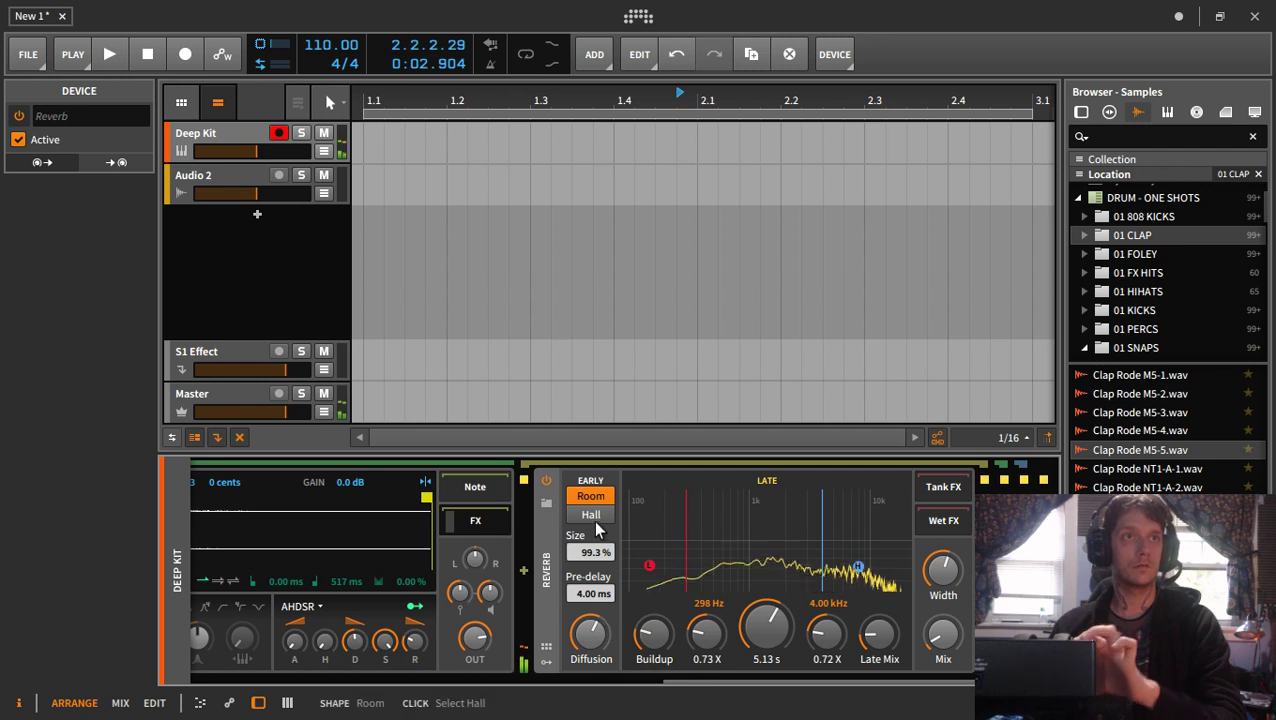
{"action": "left_click", "coordinate": [591, 513]}
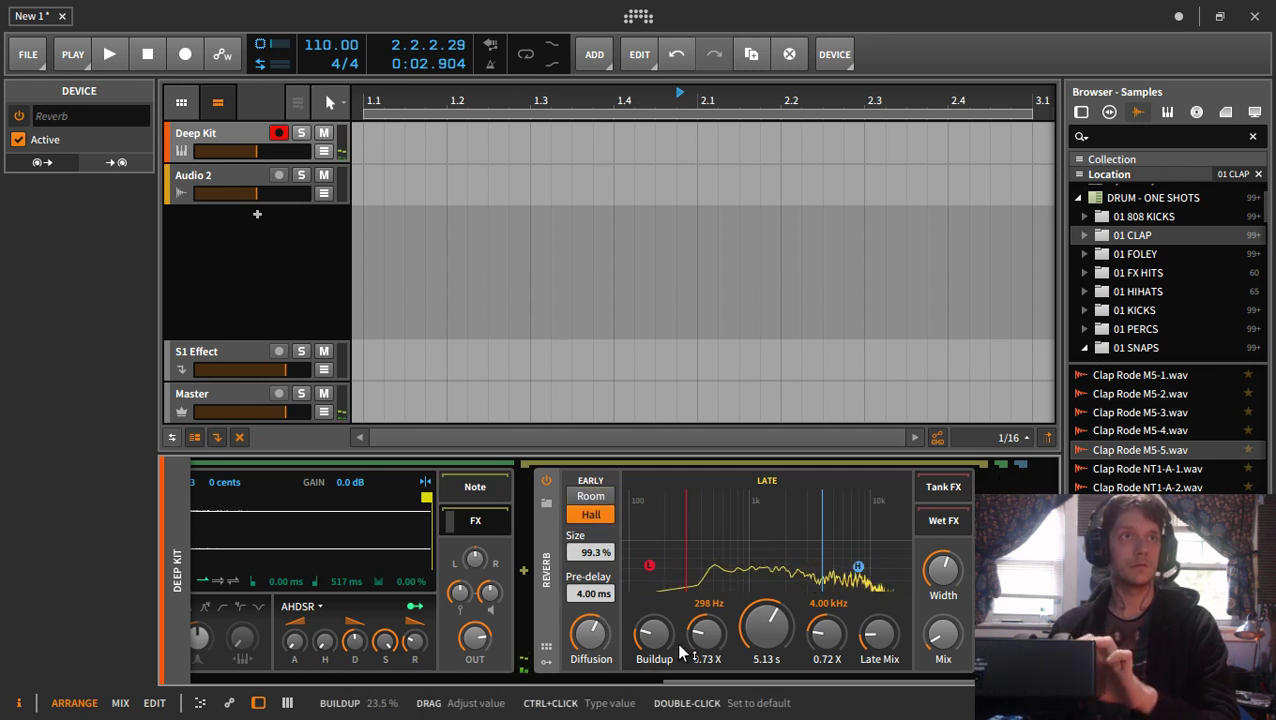
- Load the Falling Hall preset into the clap layer's Reverb, lower its Mix and set the reverb time to 1.38 s
{"action": "left_click_drag", "start_coordinate": [680, 681], "coordinate": [371, 656]}
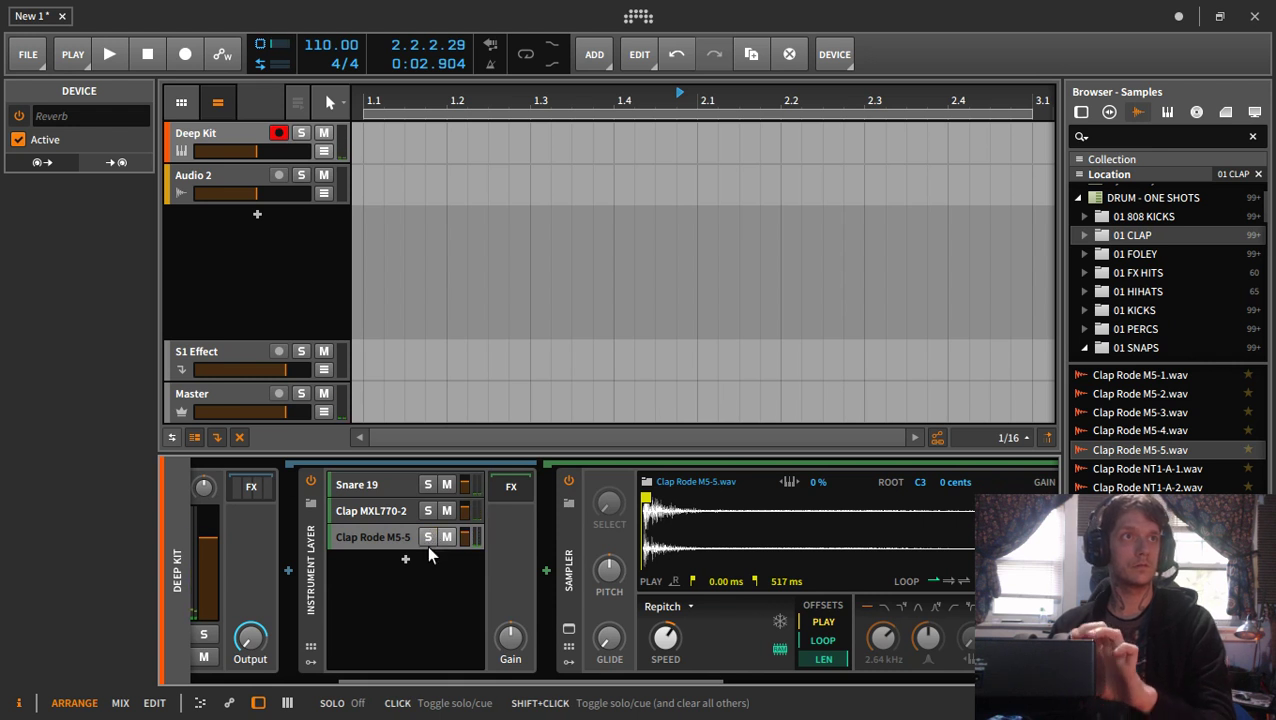
{"action": "left_click_drag", "start_coordinate": [507, 683], "coordinate": [845, 676]}
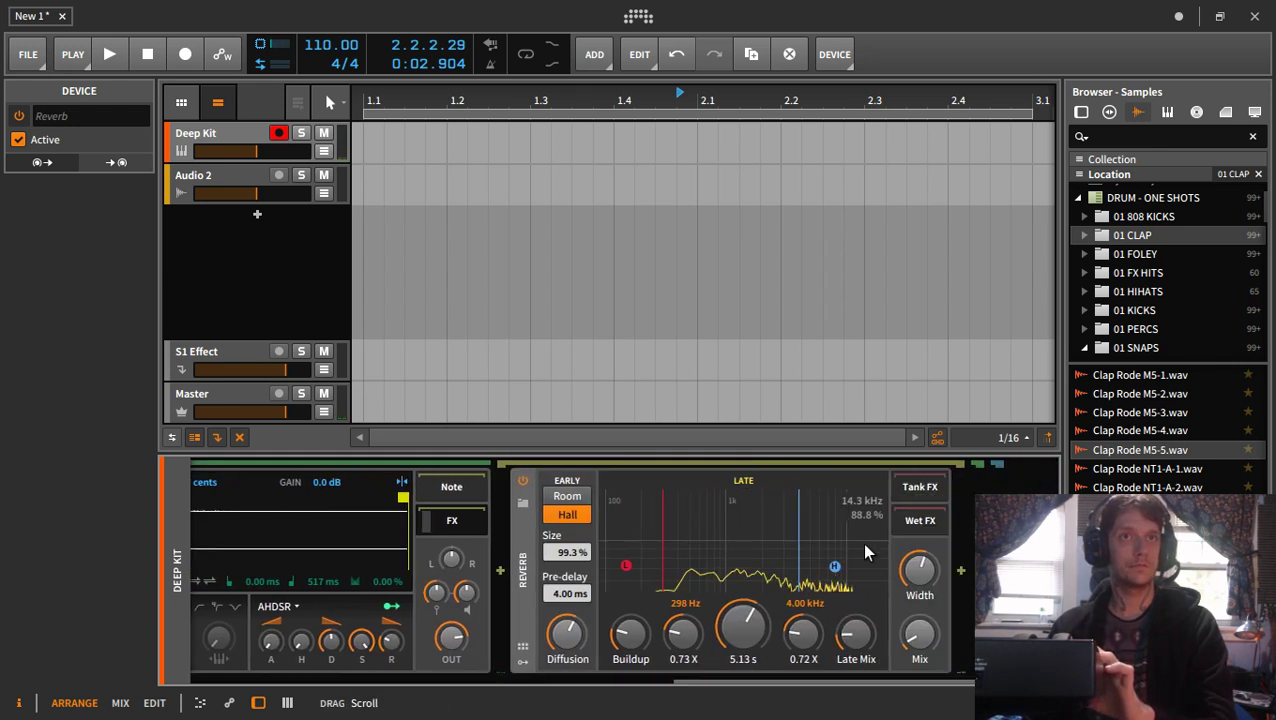
{"action": "left_click", "coordinate": [524, 502]}
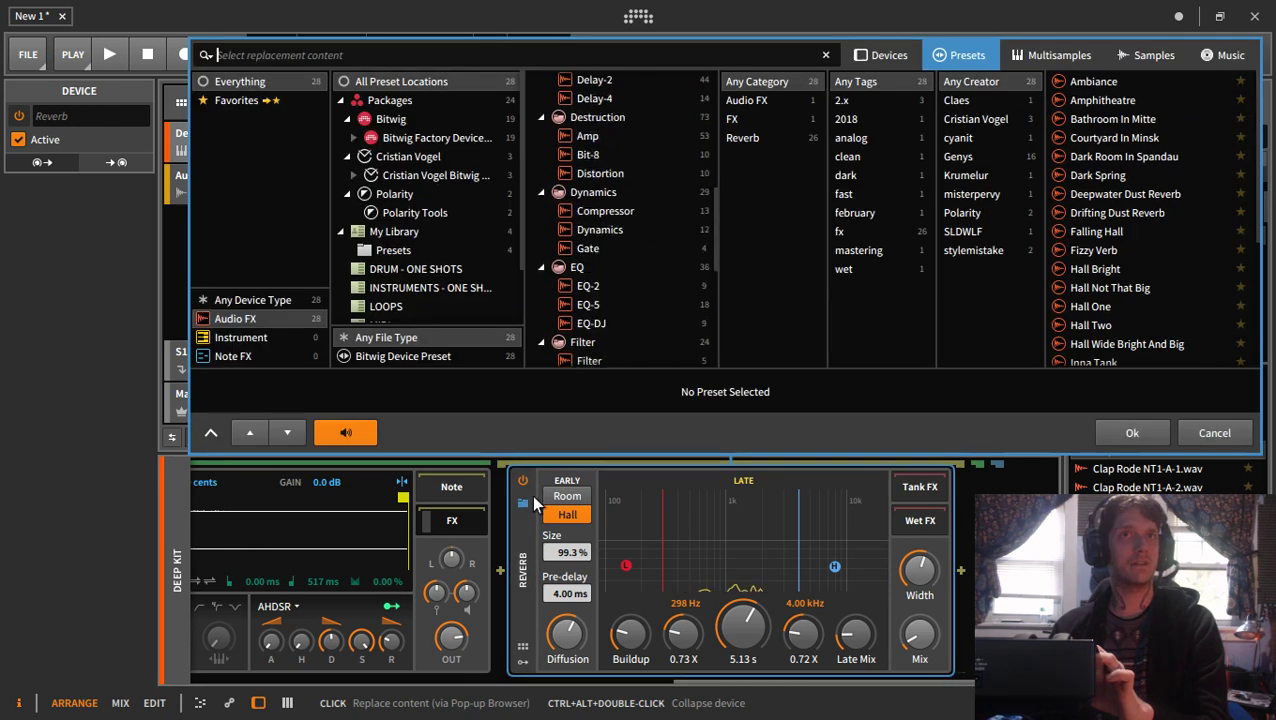
{"action": "left_click", "coordinate": [1100, 232]}
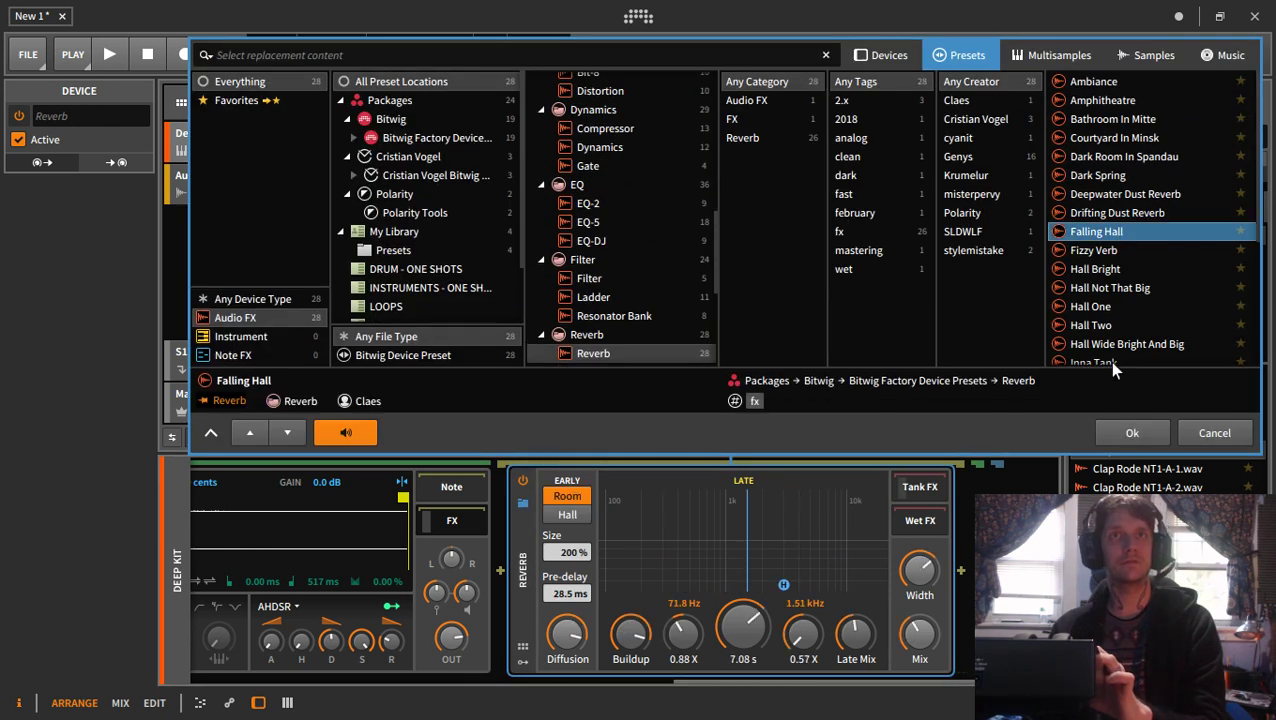
{"action": "left_click", "coordinate": [1132, 433]}
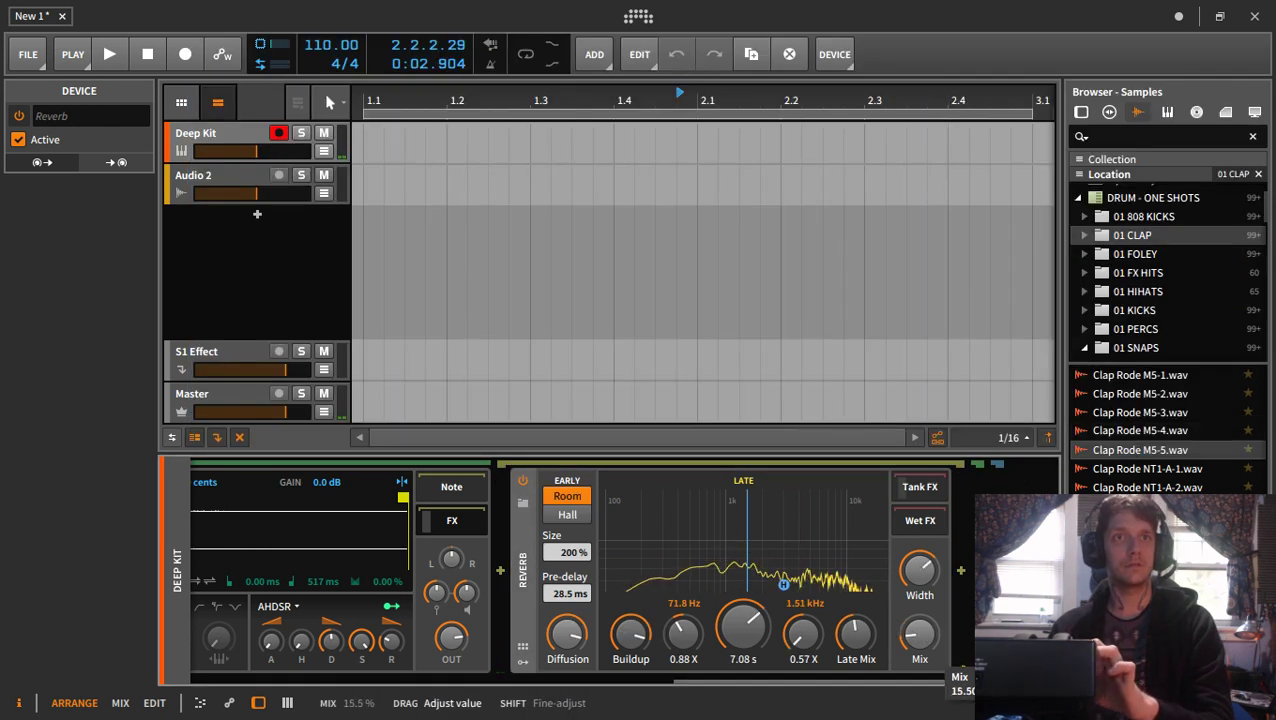
{"action": "left_click_drag", "start_coordinate": [743, 627], "coordinate": [743, 668]}
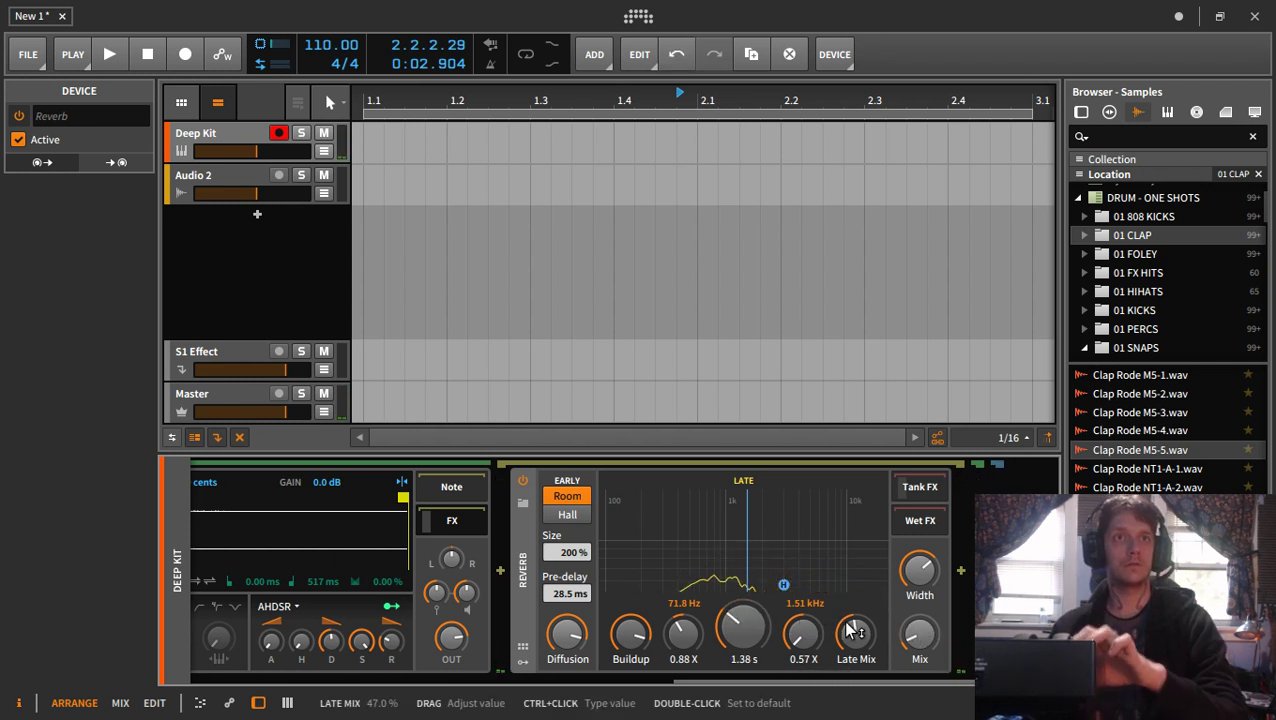
{"action": "left_click", "coordinate": [532, 676]}
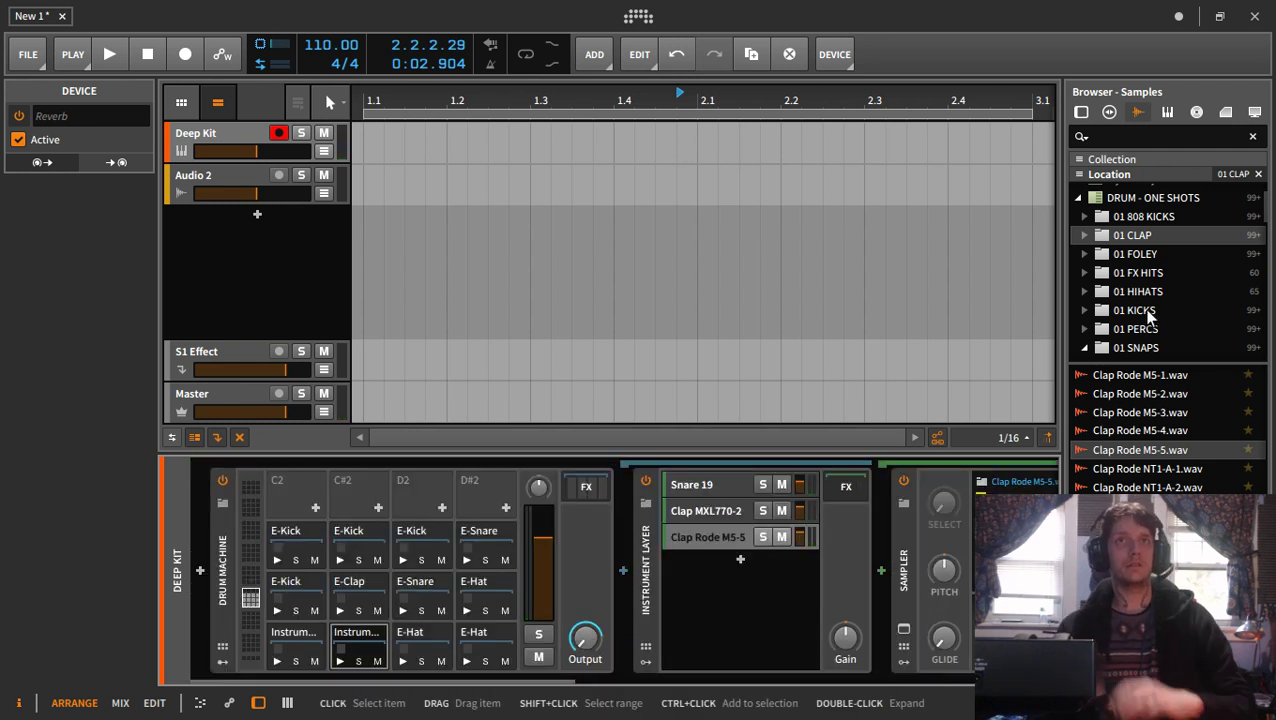
- Create a one-bar clip at the start of the Deep Kit track and open it for note editing
{"action": "double_click", "coordinate": [385, 145]}
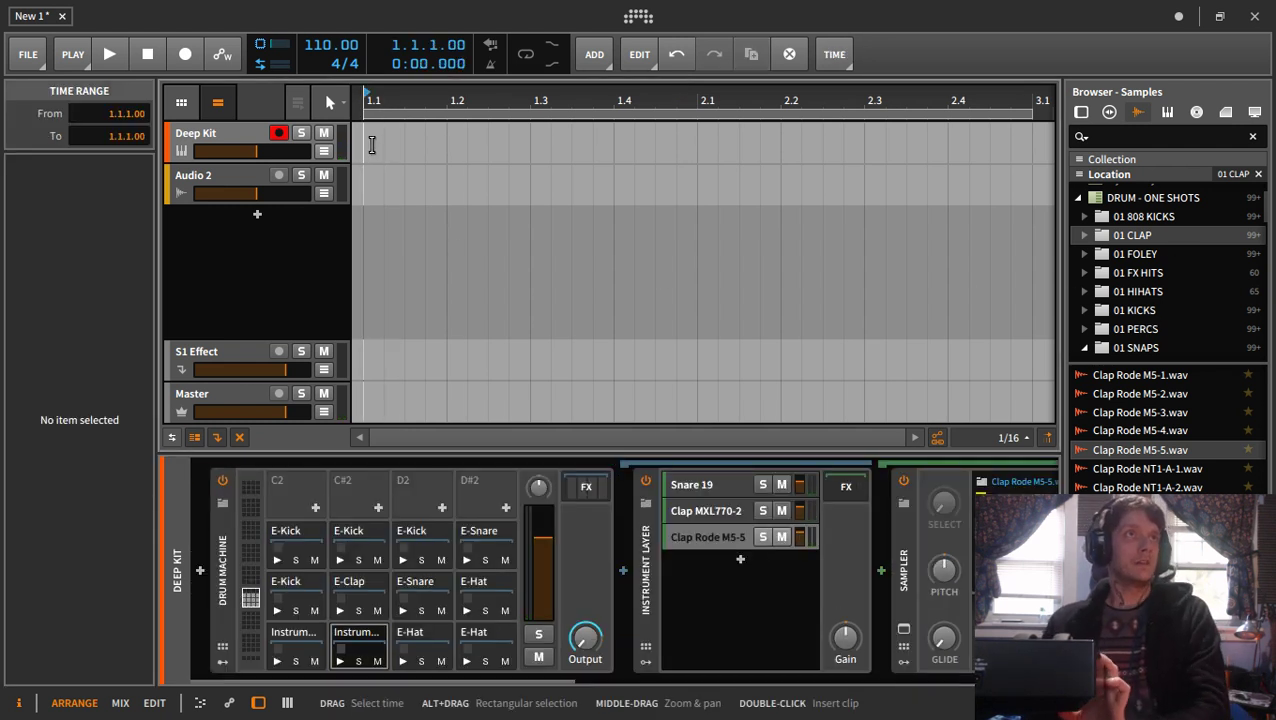
{"action": "left_click", "coordinate": [507, 142]}
{"action": "double_click", "coordinate": [497, 142]}
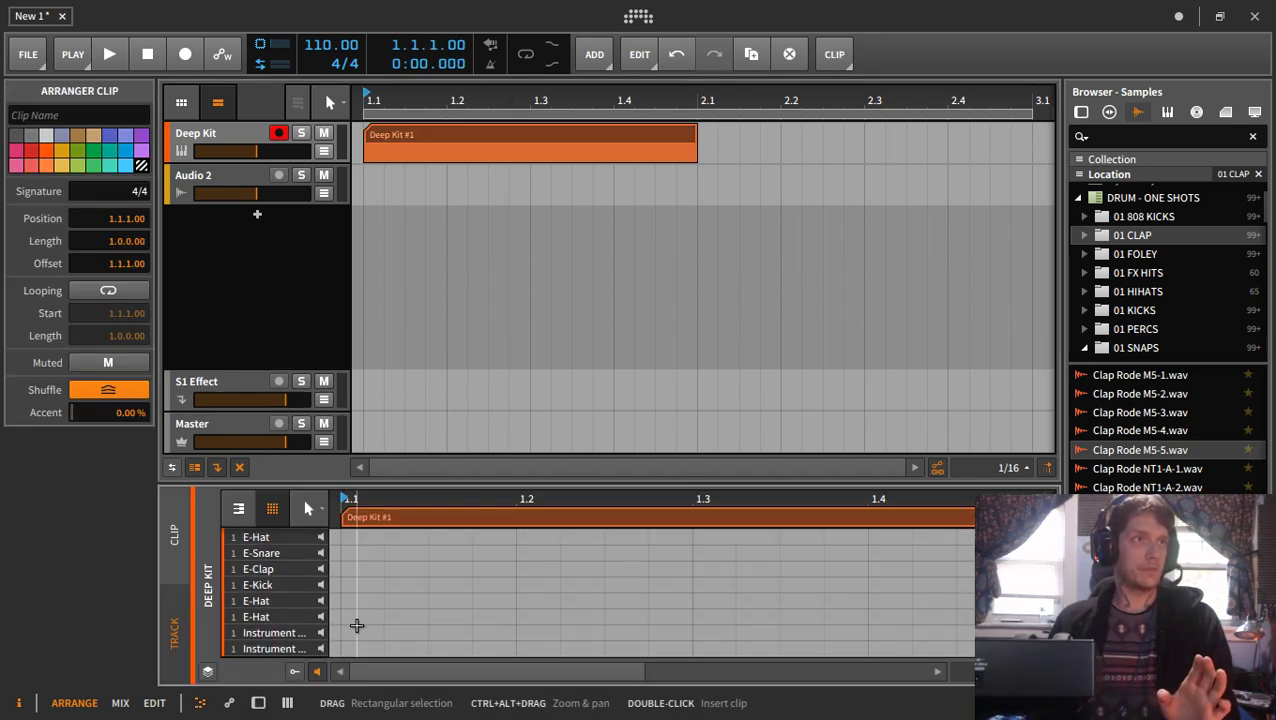
- Add a C1 kick note at 1.1 and C#1 snare notes at 1.2 and 1.4 in the Deep Kit clip
{"action": "double_click", "coordinate": [348, 648]}
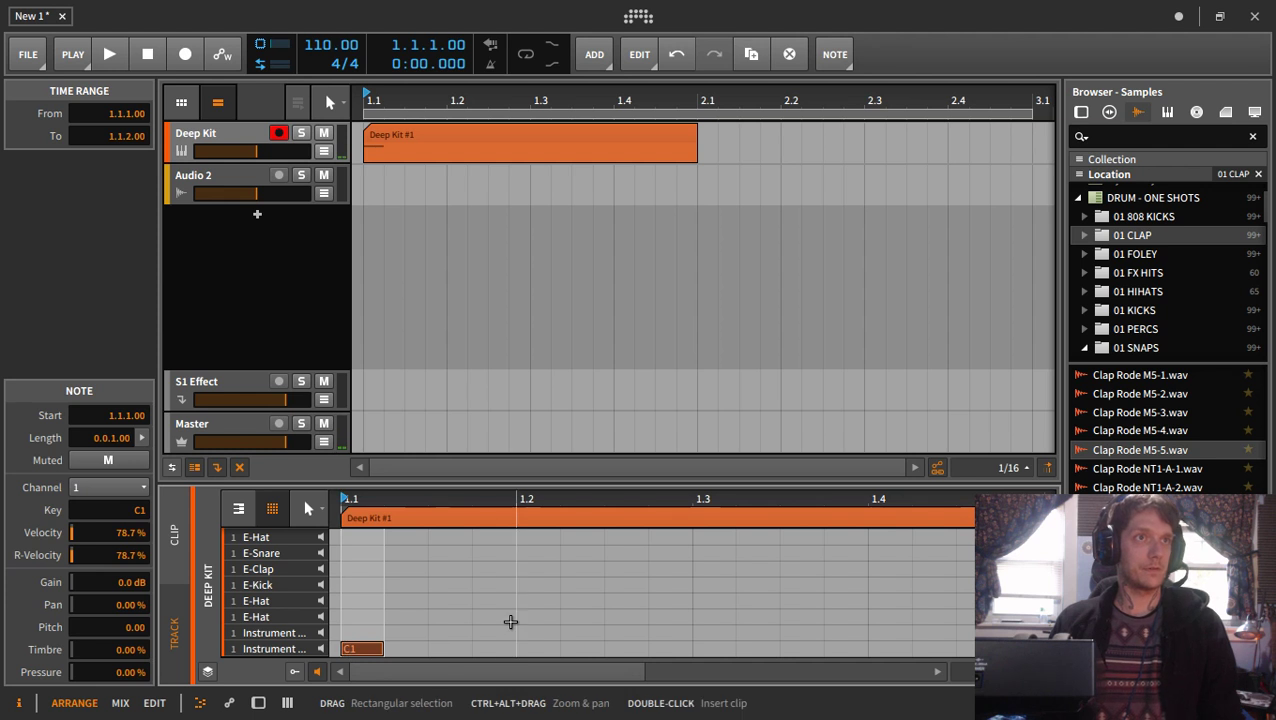
{"action": "double_click", "coordinate": [524, 632]}
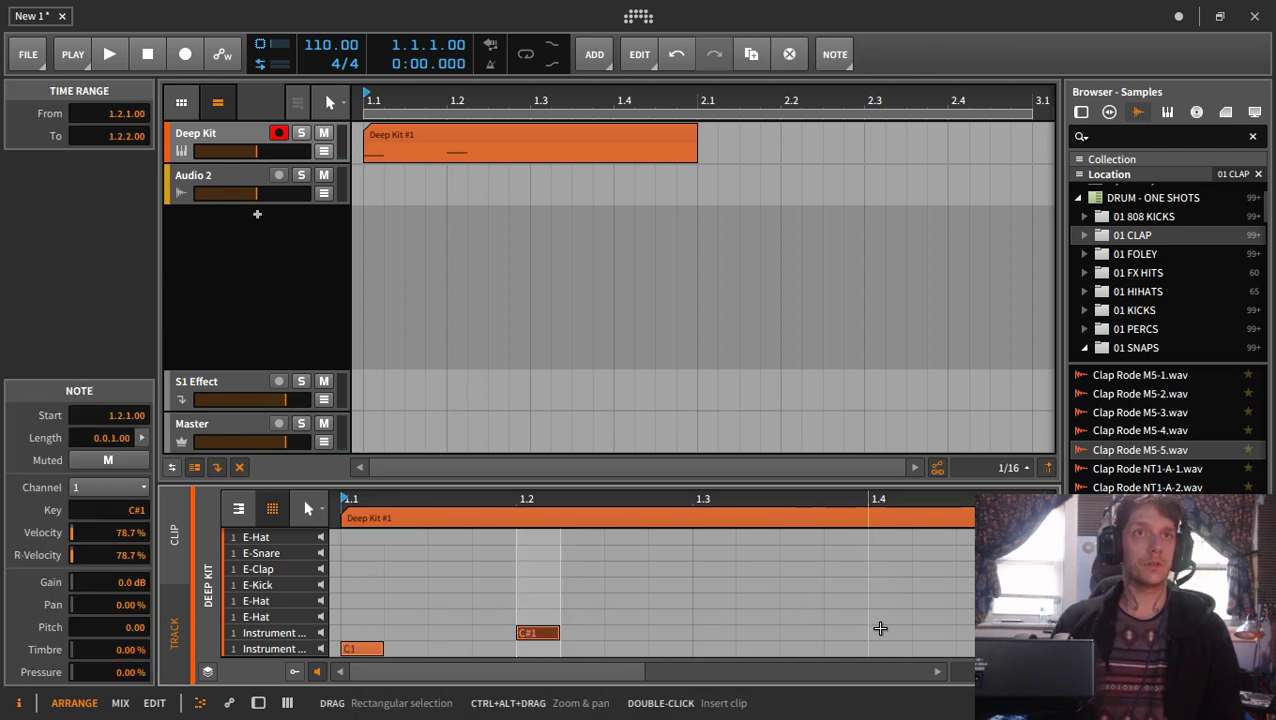
{"action": "double_click", "coordinate": [878, 632]}
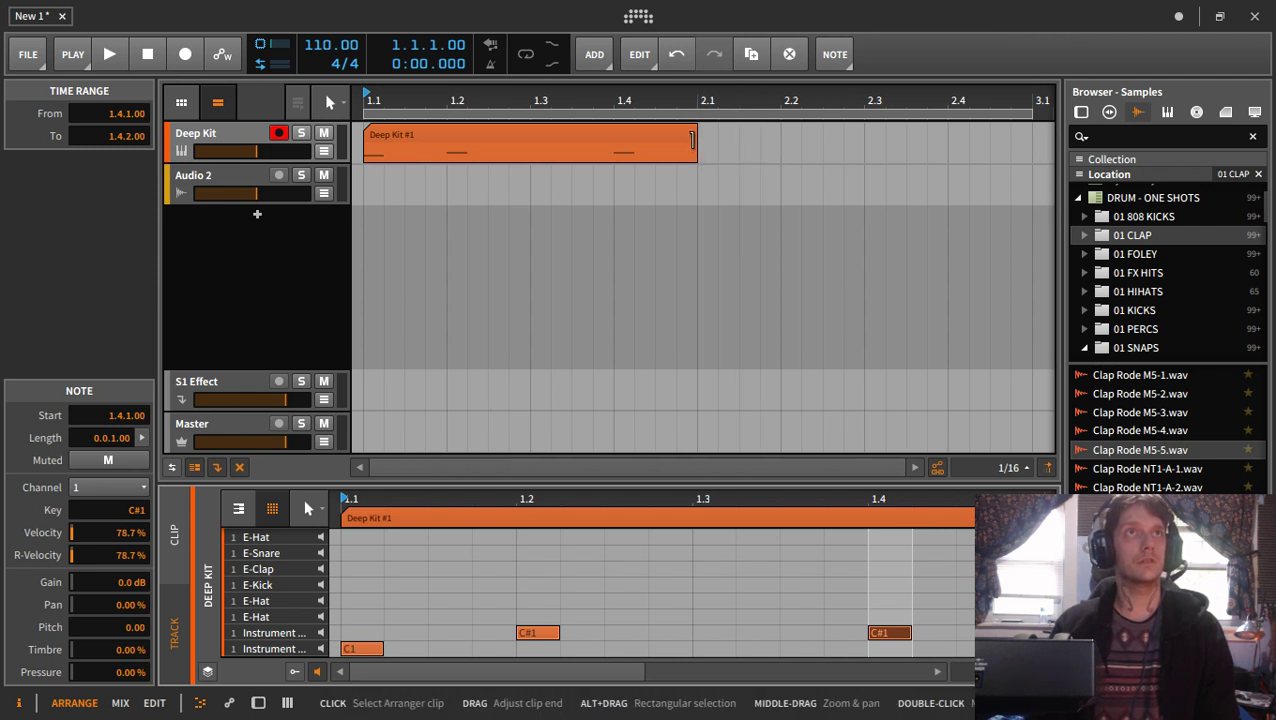
- Extend the Deep Kit clip to two bars and add C#1 snare notes at 2.2 and 2.4
{"action": "left_click_drag", "start_coordinate": [696, 145], "coordinate": [1028, 158]}
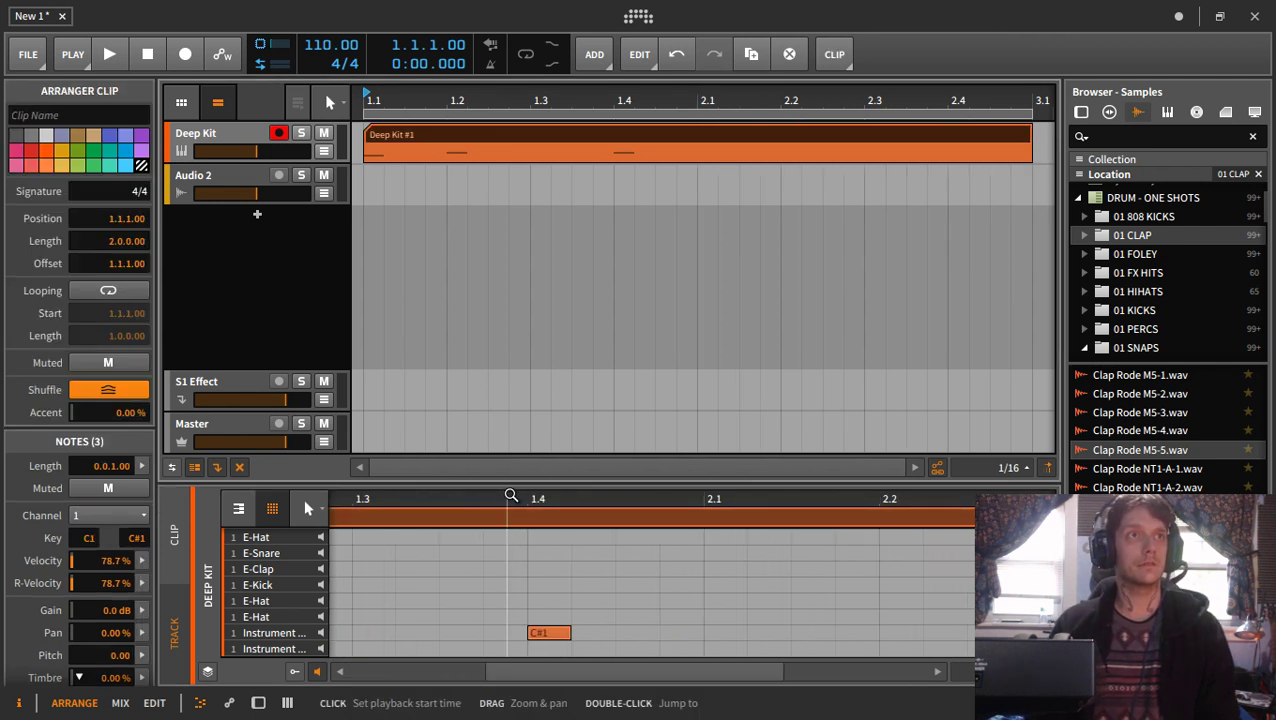
{"action": "left_click_drag", "start_coordinate": [508, 517], "coordinate": [533, 675]}
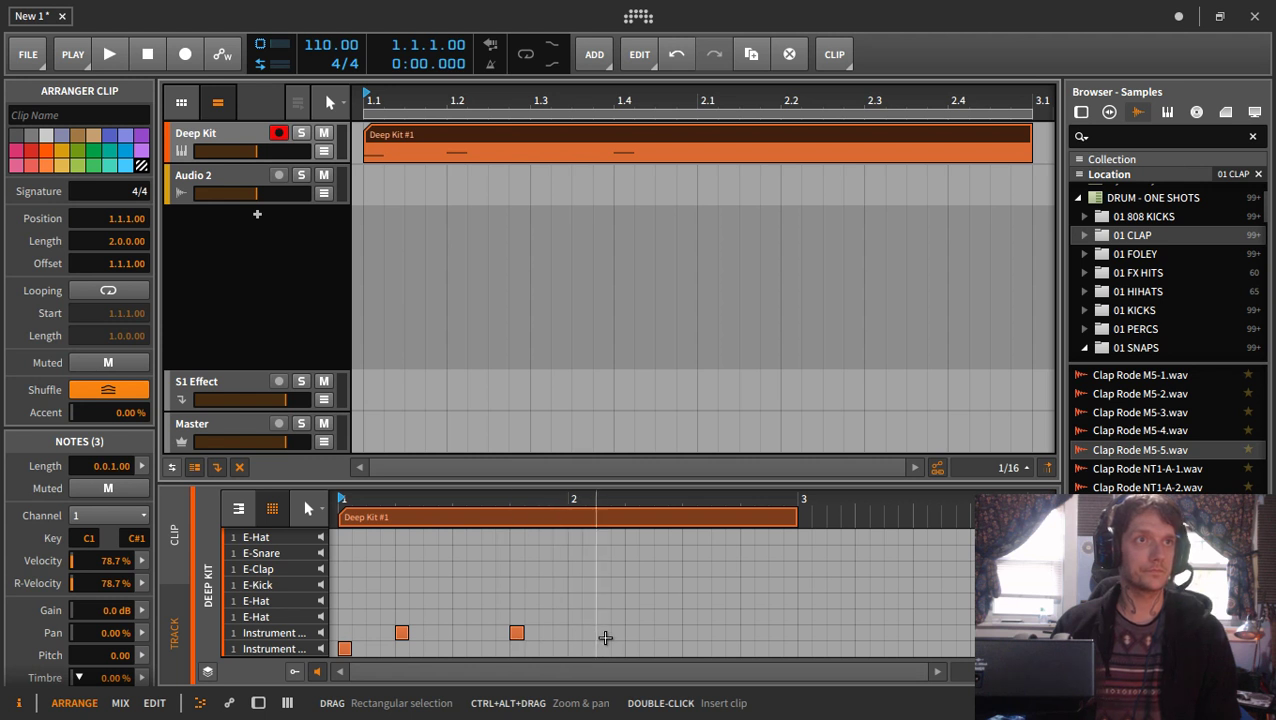
{"action": "left_click", "coordinate": [631, 630]}
{"action": "double_click", "coordinate": [631, 632]}
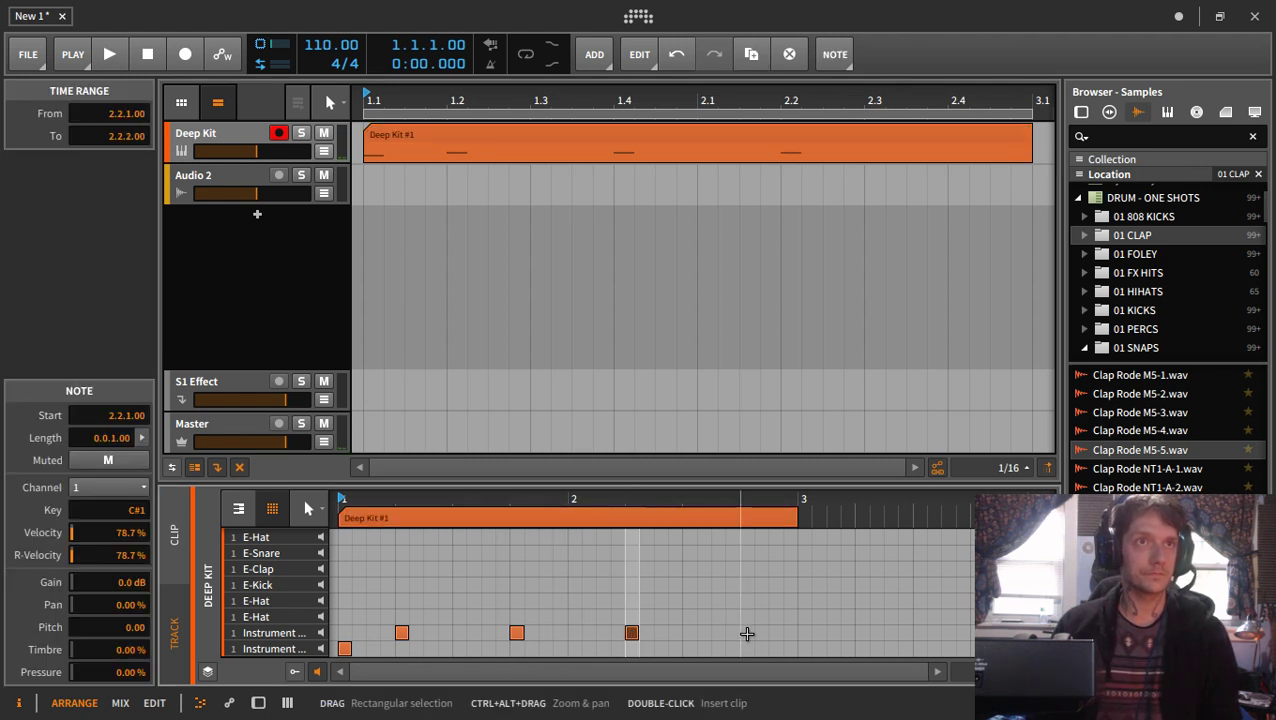
{"action": "left_click", "coordinate": [747, 633]}
{"action": "double_click", "coordinate": [747, 633]}
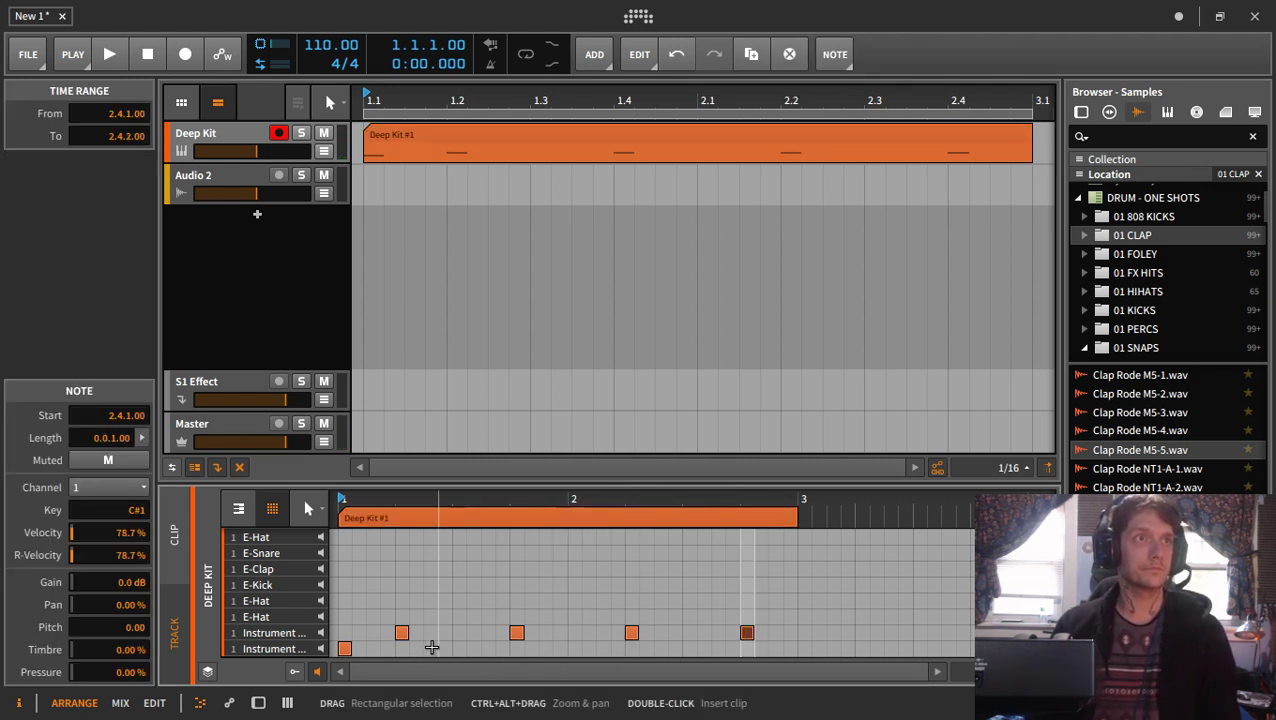
- Add C1 kick notes at 1.2.3, 1.3.2 and 2.1.1, starting playback to hear the pattern
{"action": "left_click", "coordinate": [426, 647]}
{"action": "double_click", "coordinate": [426, 647]}
{"action": "left_click", "coordinate": [476, 647]}
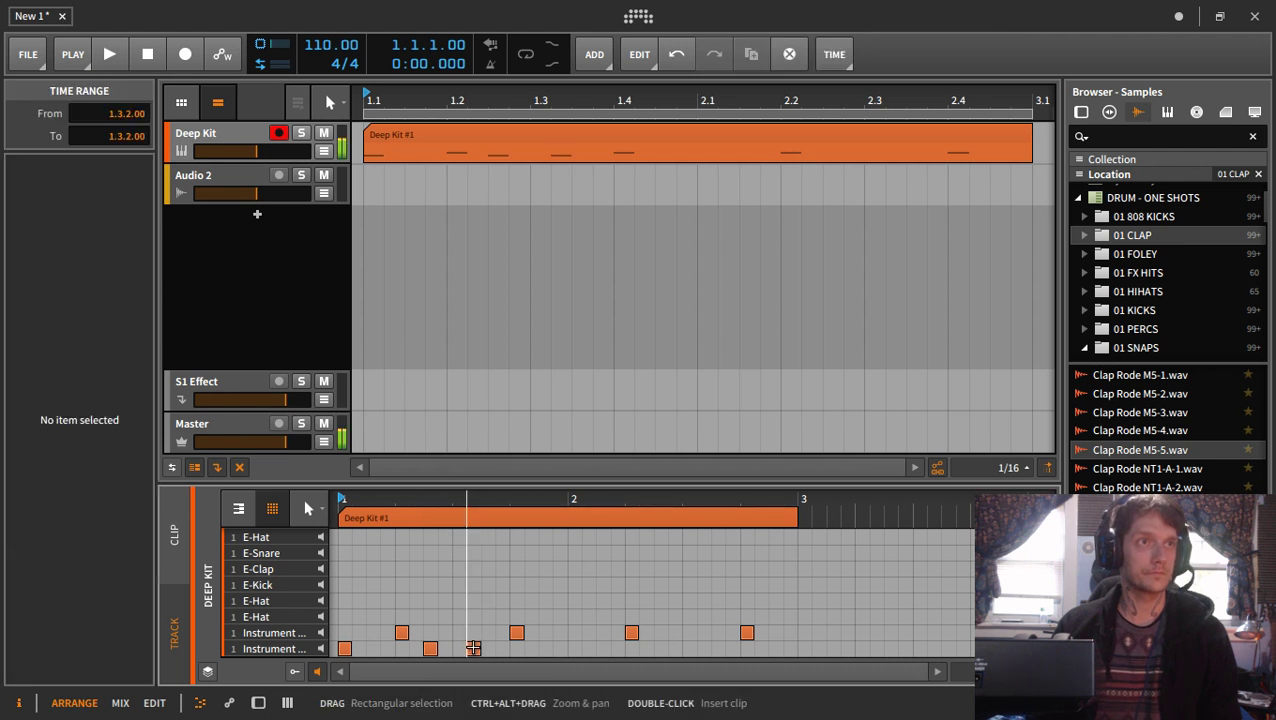
{"action": "double_click", "coordinate": [474, 648]}
{"action": "key", "text": "space"}
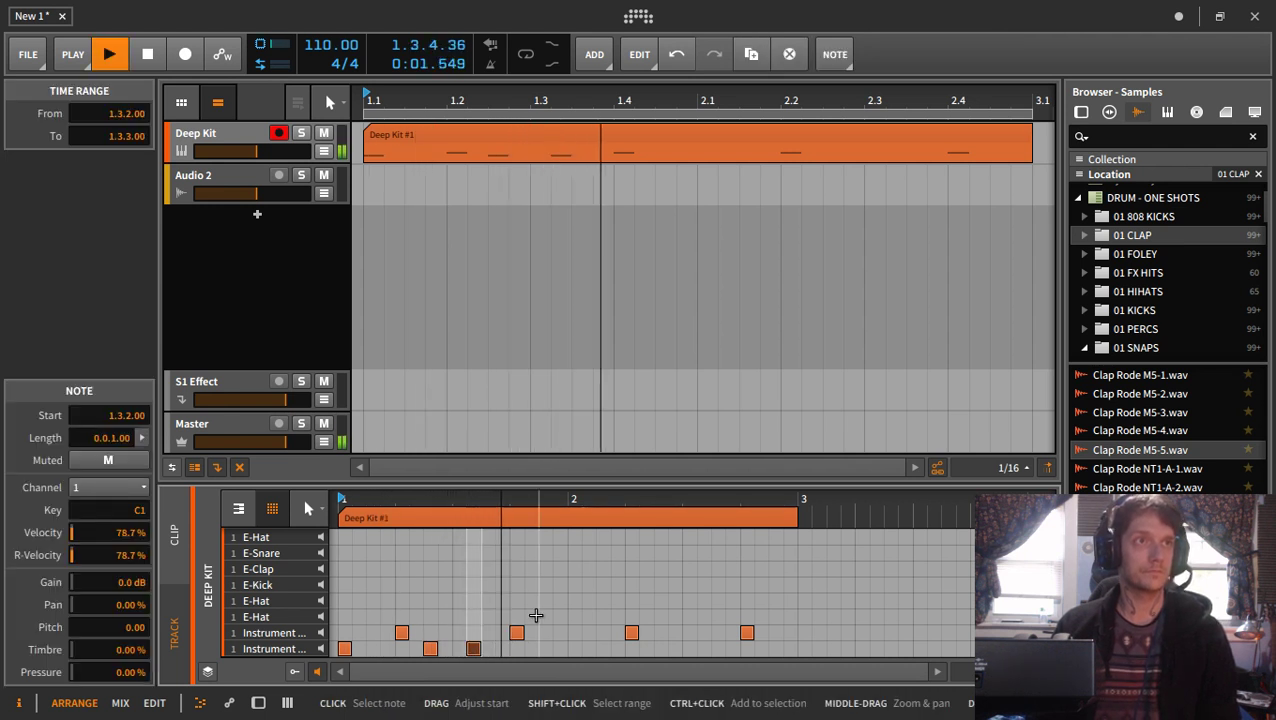
{"action": "double_click", "coordinate": [574, 648]}
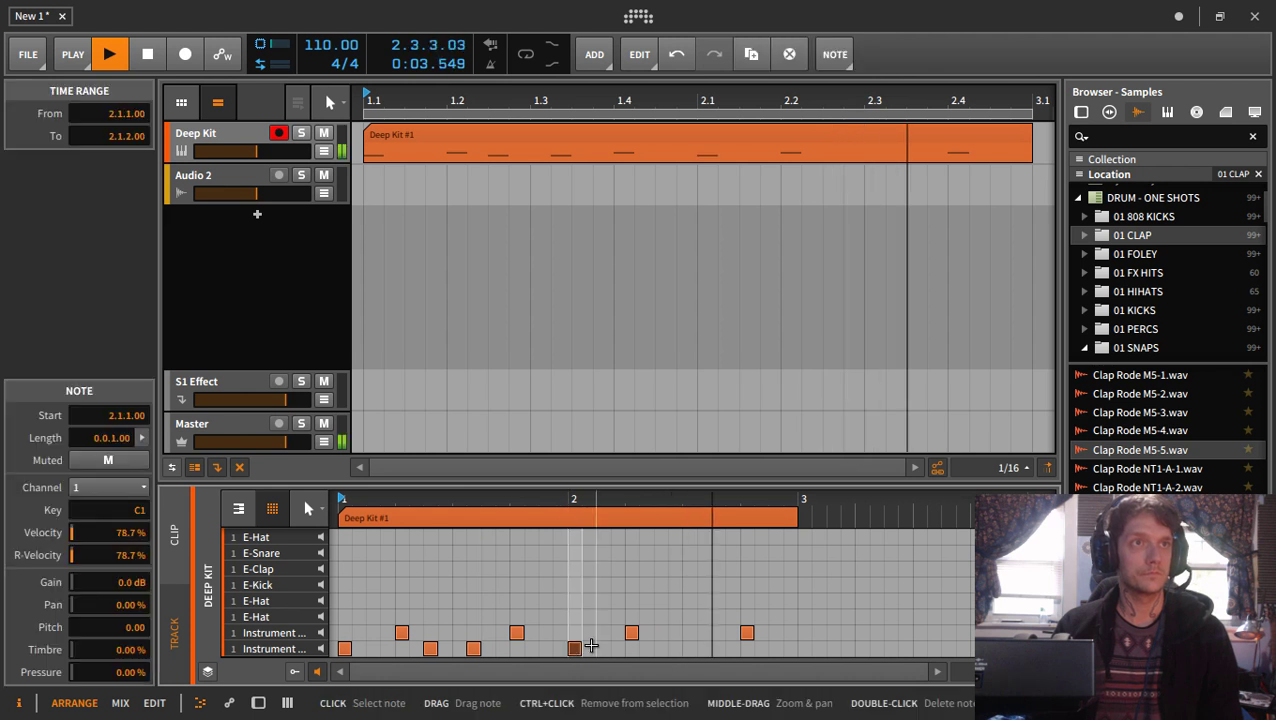
- Add C1 kick notes at 2.1.3, 2.1.4, 2.2.3 and 2.3.2 in the Deep Kit clip
{"action": "double_click", "coordinate": [604, 648]}
{"action": "double_click", "coordinate": [617, 648]}
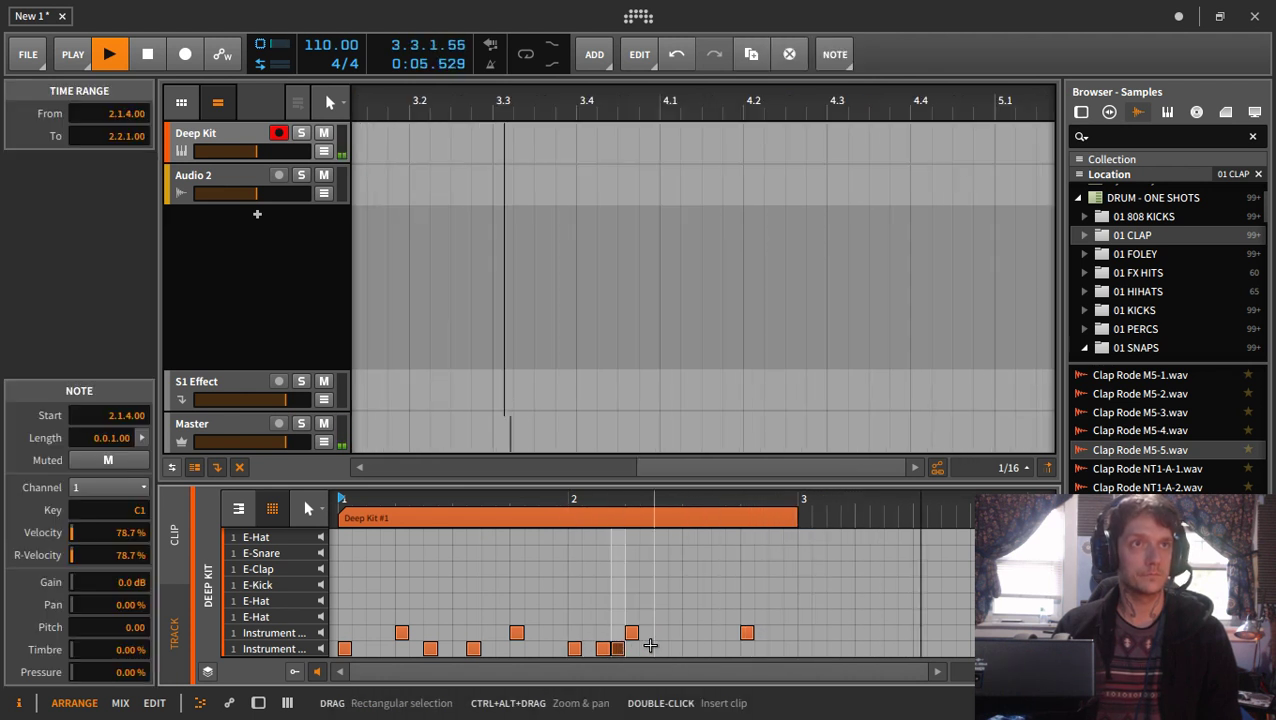
{"action": "double_click", "coordinate": [660, 648]}
{"action": "double_click", "coordinate": [704, 648]}
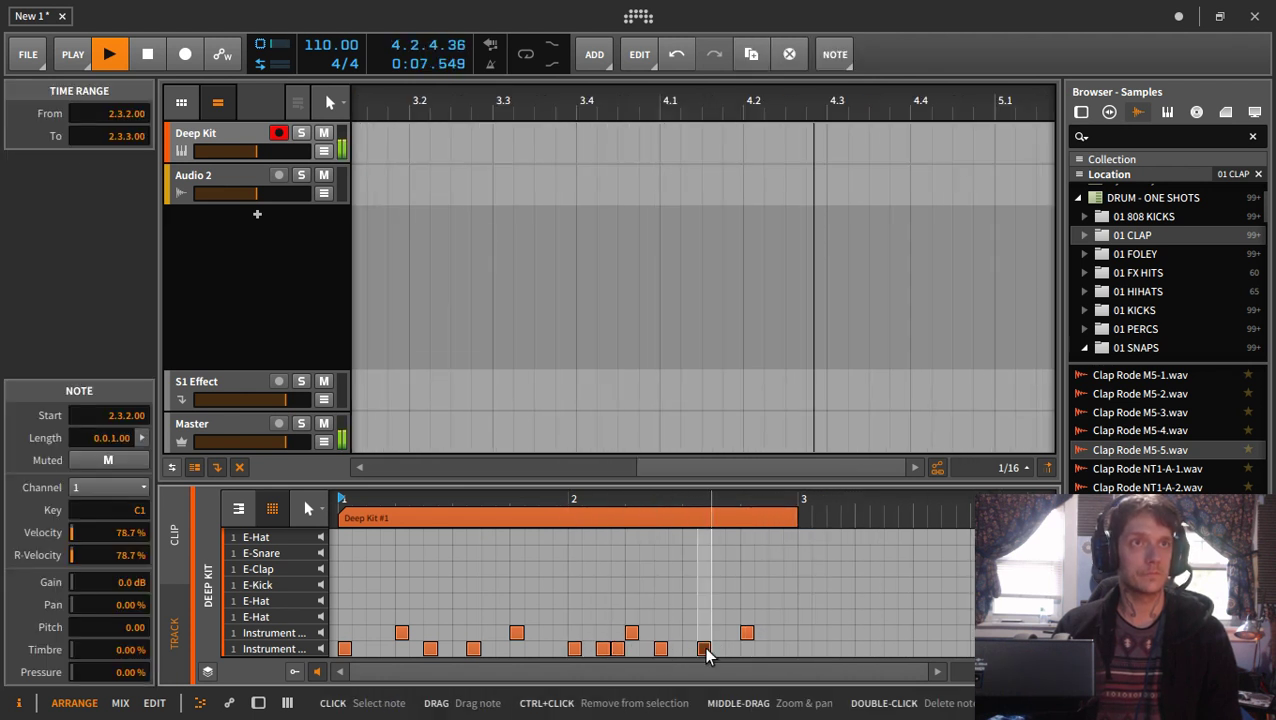
- Set the project tempo to 83 BPM and play the two-bar pattern looped
{"action": "key", "text": "space"}
{"action": "mouse_move", "coordinate": [331, 44]}
{"action": "left_mouse_down"}
{"action": "mouse_move", "coordinate": [331, 84]}
{"action": "mouse_move", "coordinate": [322, 39]}
{"action": "left_mouse_up"}
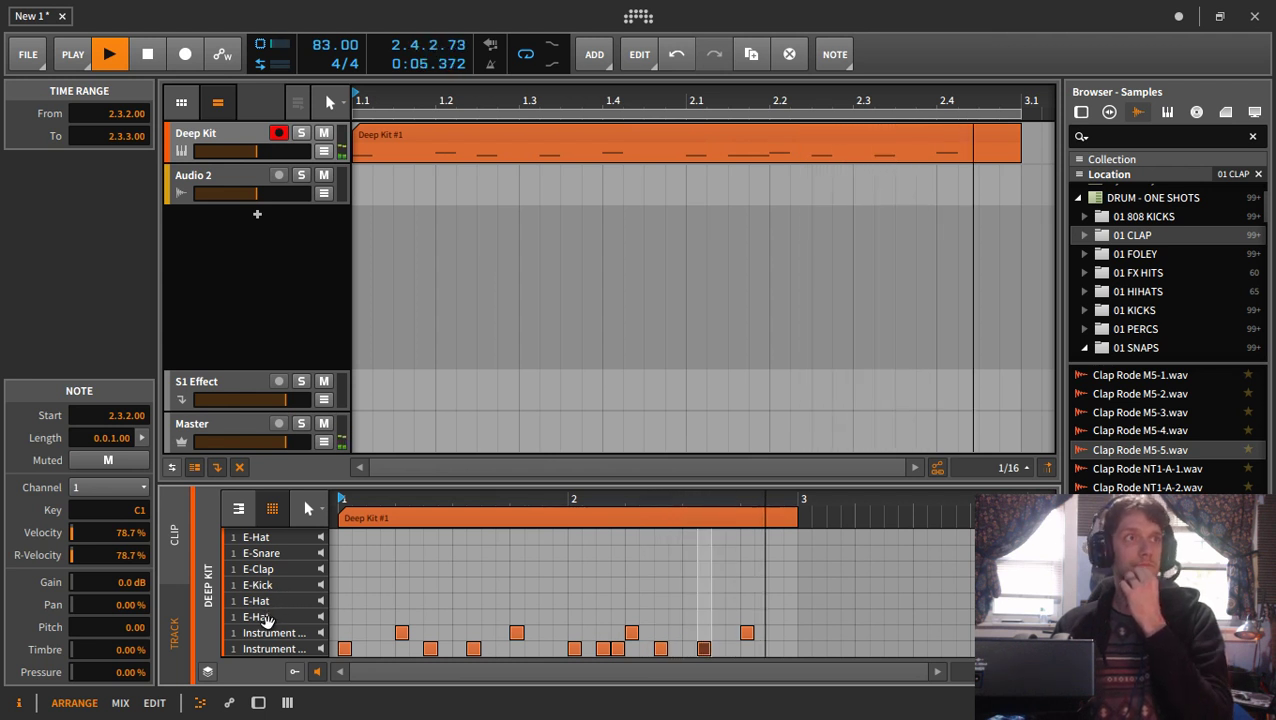
- Show the Deep Kit track's drum machine devices and list the samples of the 01 HIHATS folder
{"action": "left_click", "coordinate": [268, 621]}
{"action": "double_click", "coordinate": [217, 135]}
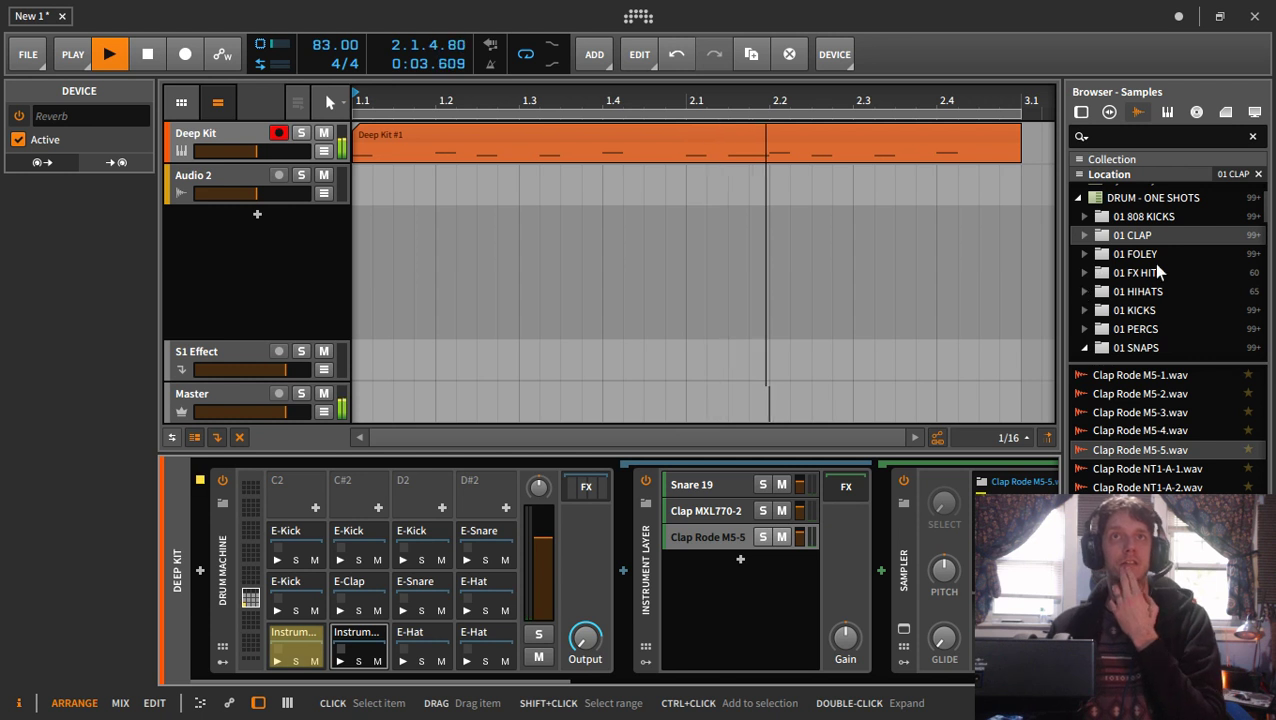
{"action": "left_click", "coordinate": [1120, 292]}
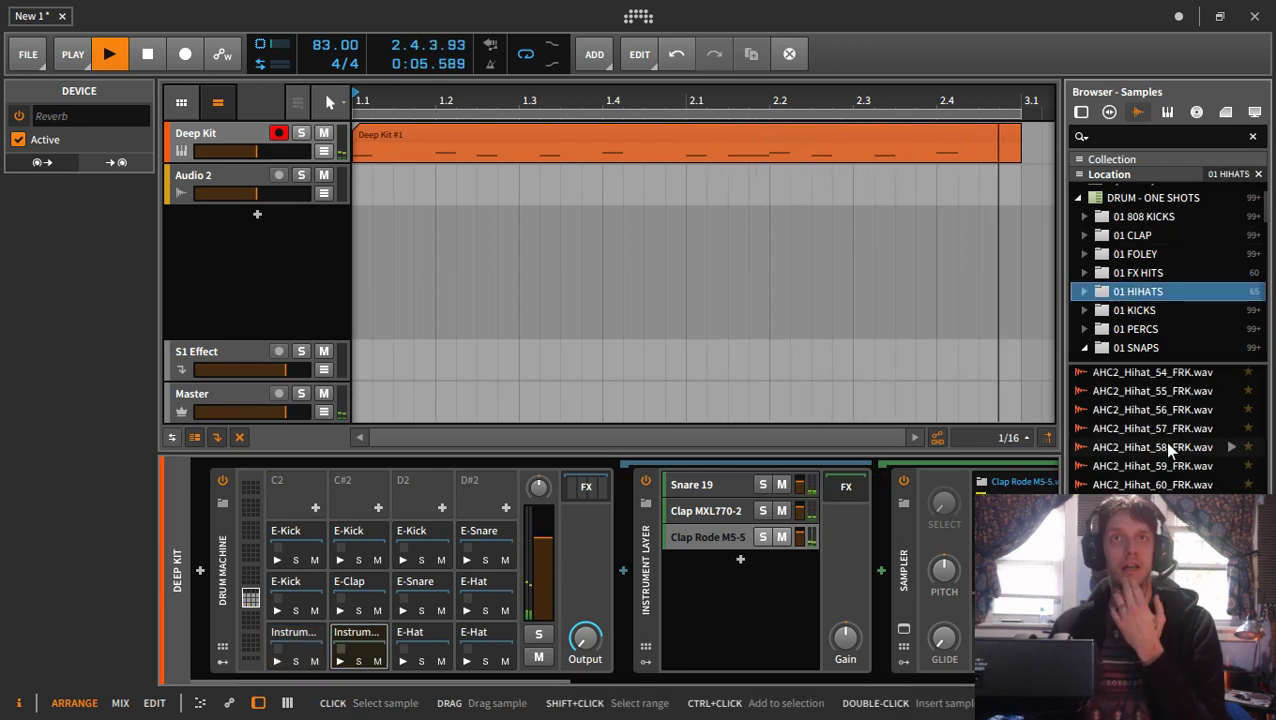
- Audition hi-hats AHC2_Hihat_55 to 58 and load AHC2_Hihat_56_FRK.wav onto the D#1 pad in place of E-Hat
{"action": "left_click", "coordinate": [1160, 430]}
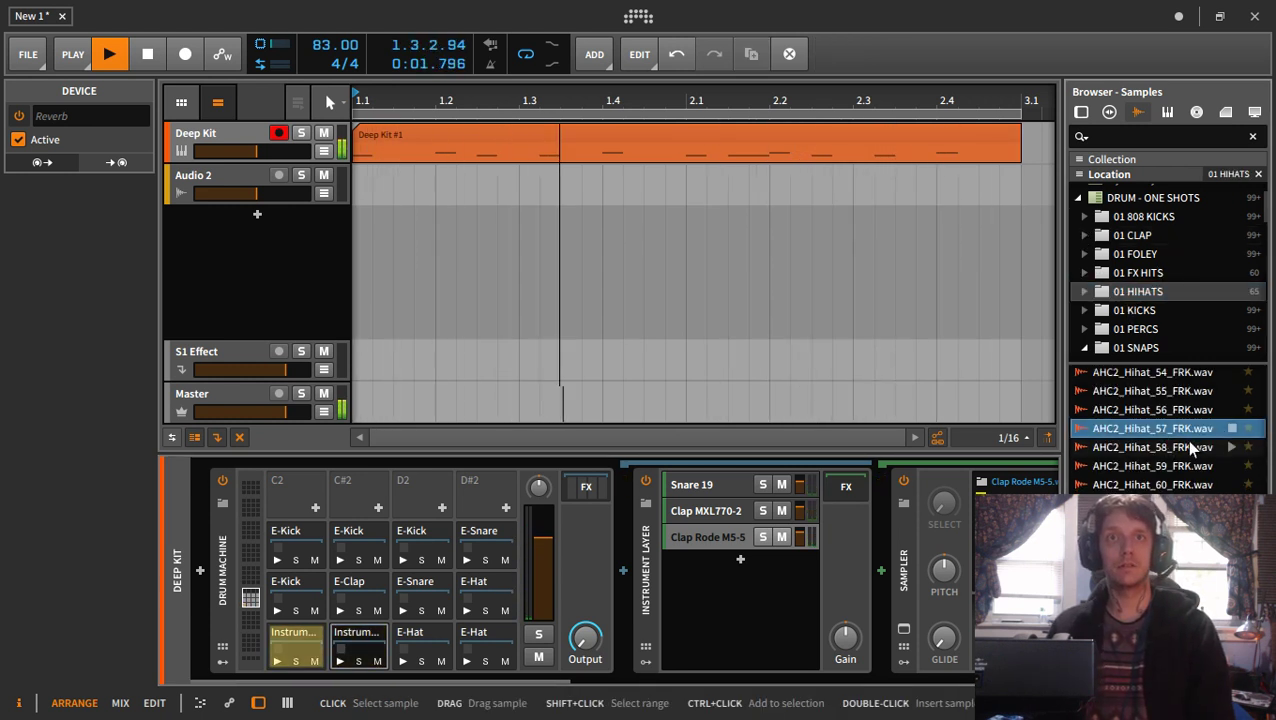
{"action": "left_click", "coordinate": [1153, 448]}
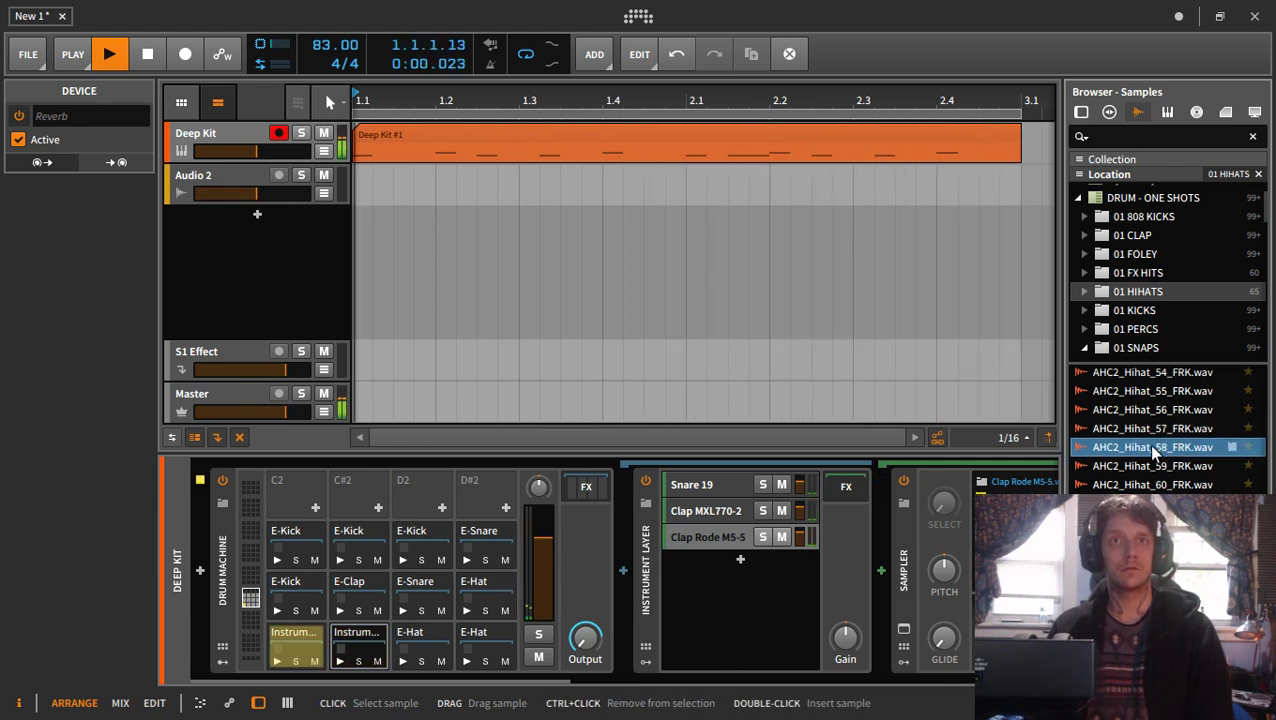
{"action": "key", "text": "Up"}
{"action": "key", "text": "Up"}
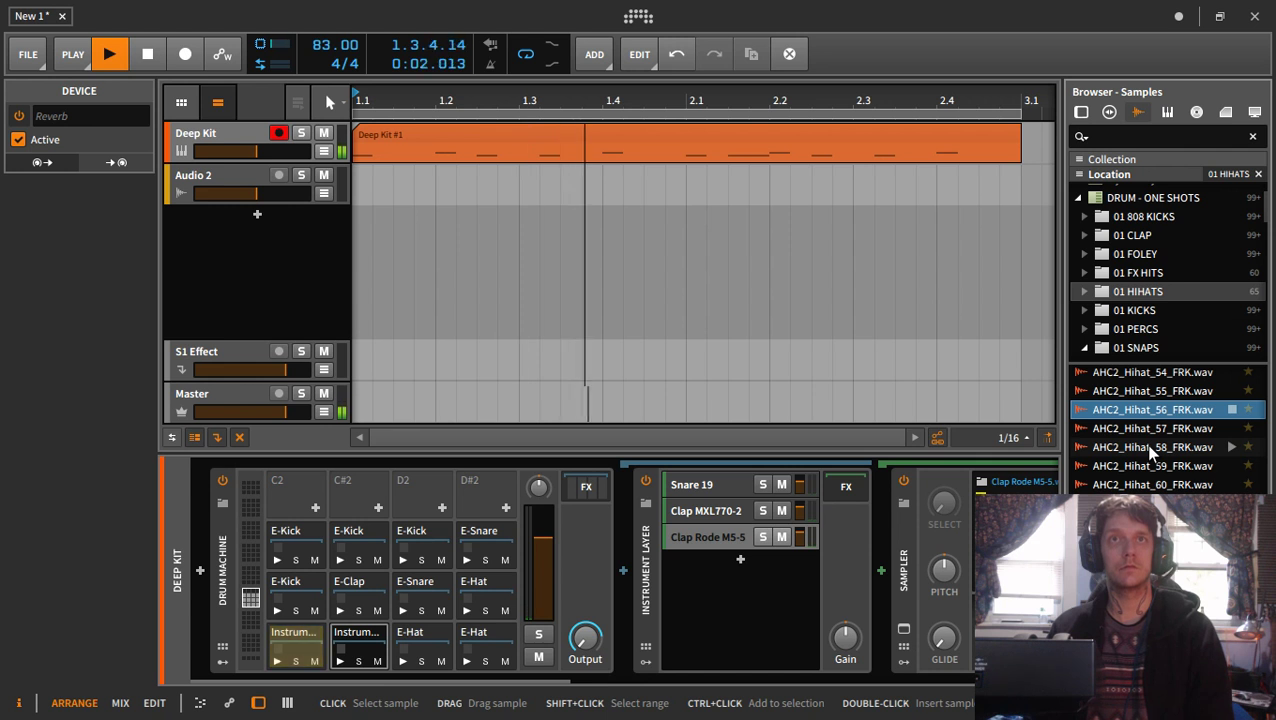
{"action": "key", "text": "Up"}
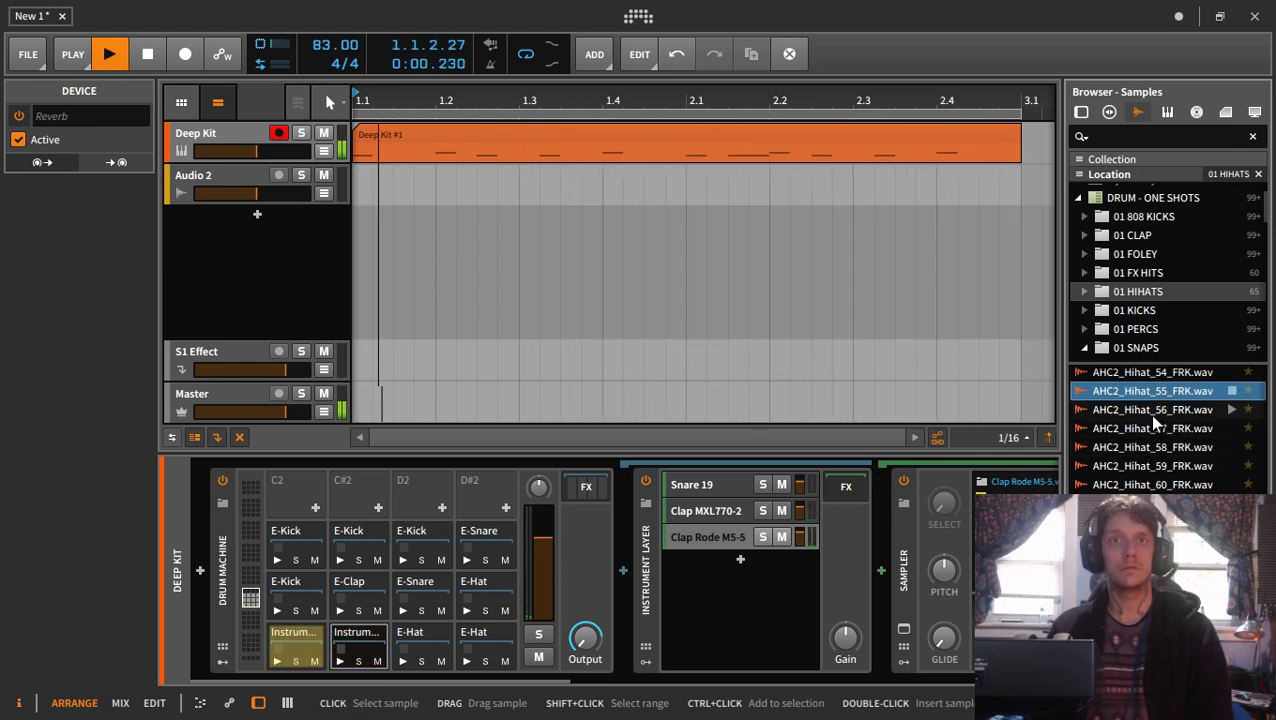
{"action": "left_click", "coordinate": [1148, 414]}
{"action": "left_click_drag", "start_coordinate": [1148, 414], "coordinate": [484, 638]}
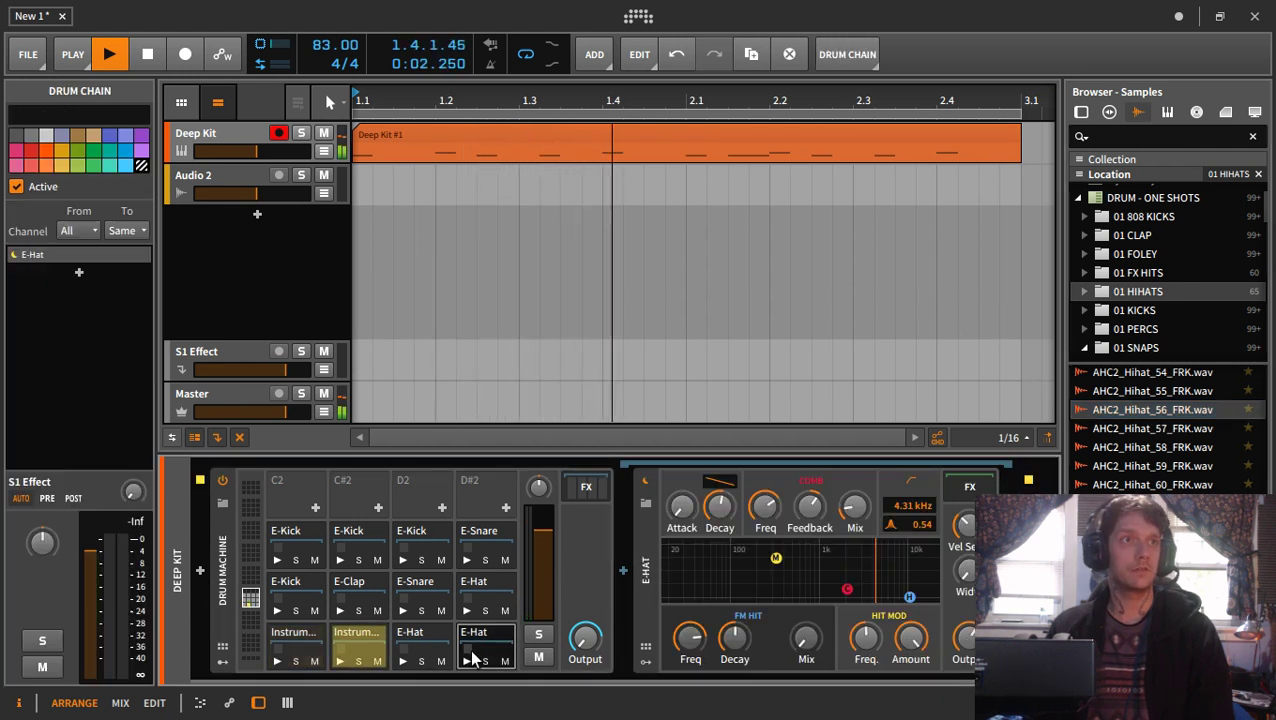
- Browse more hi-hat samples and replace the D#1 pad's sample with AHC2_Hihat_22_FRK.wav
{"action": "scroll", "coordinate": [1121, 414], "scroll_direction": "up", "scroll_amount": 5}
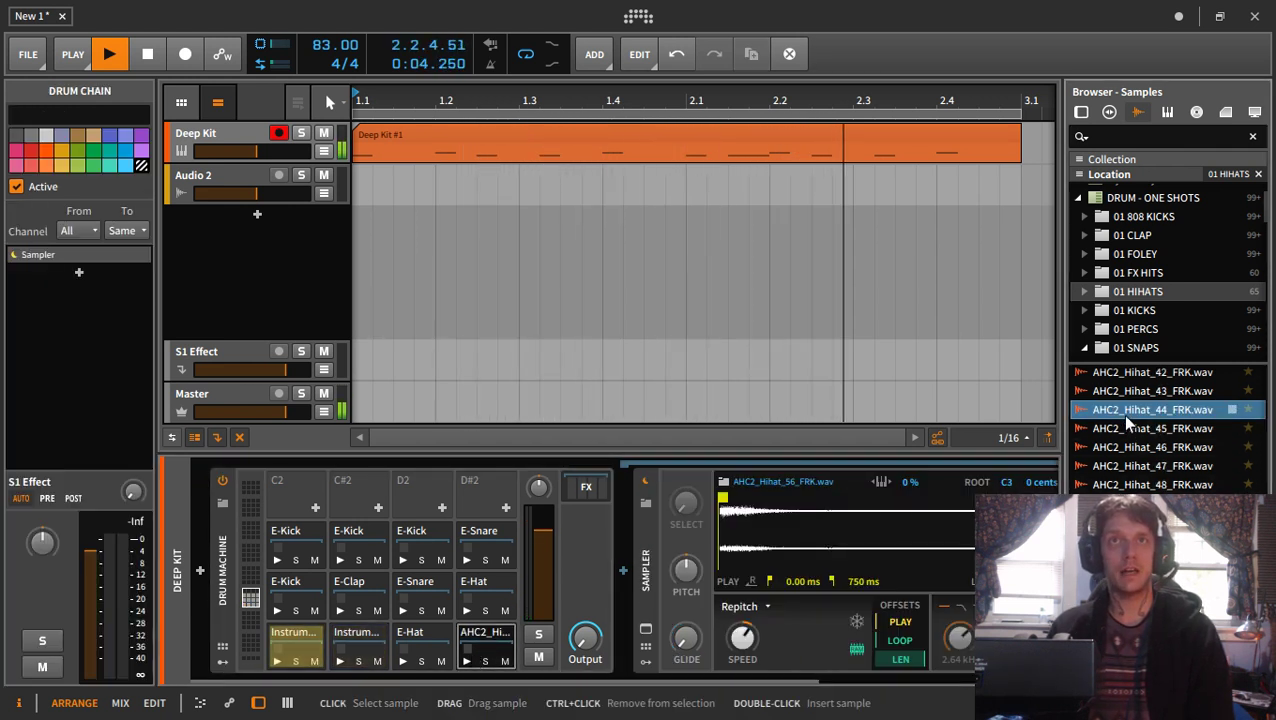
{"action": "scroll", "coordinate": [1149, 390], "scroll_direction": "up", "scroll_amount": 5}
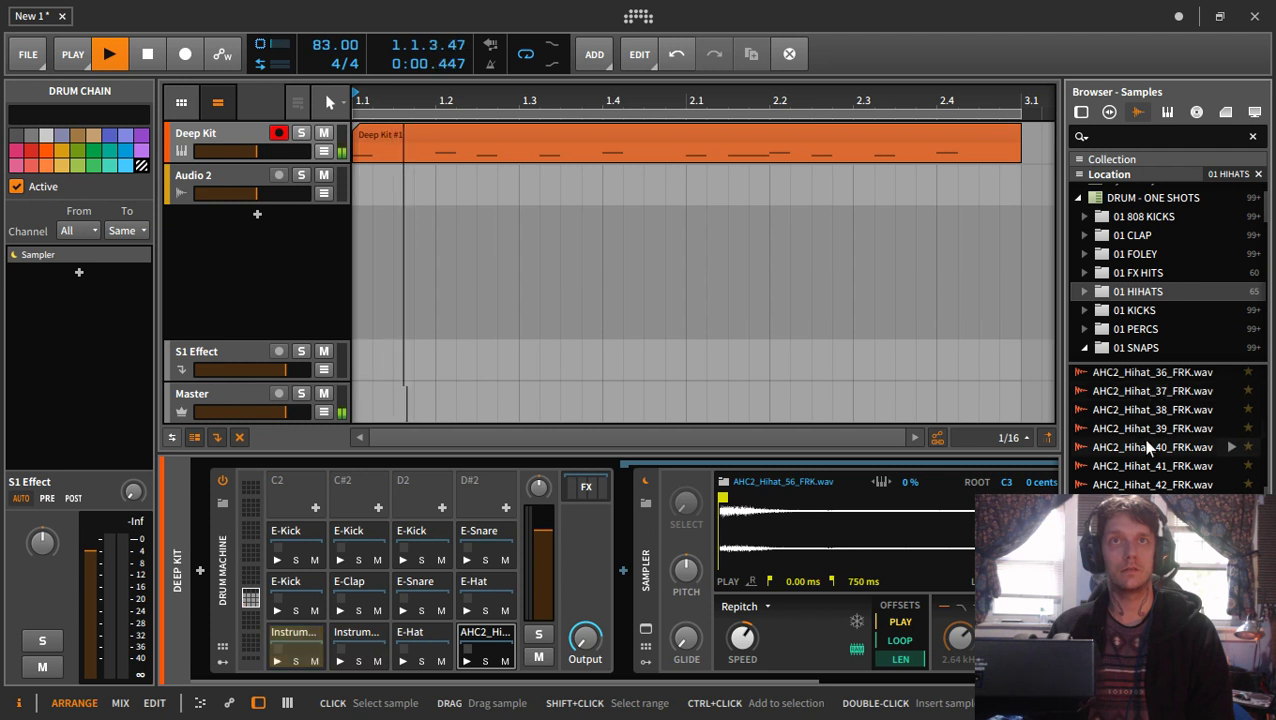
{"action": "scroll", "coordinate": [1135, 393], "scroll_direction": "up", "scroll_amount": 7}
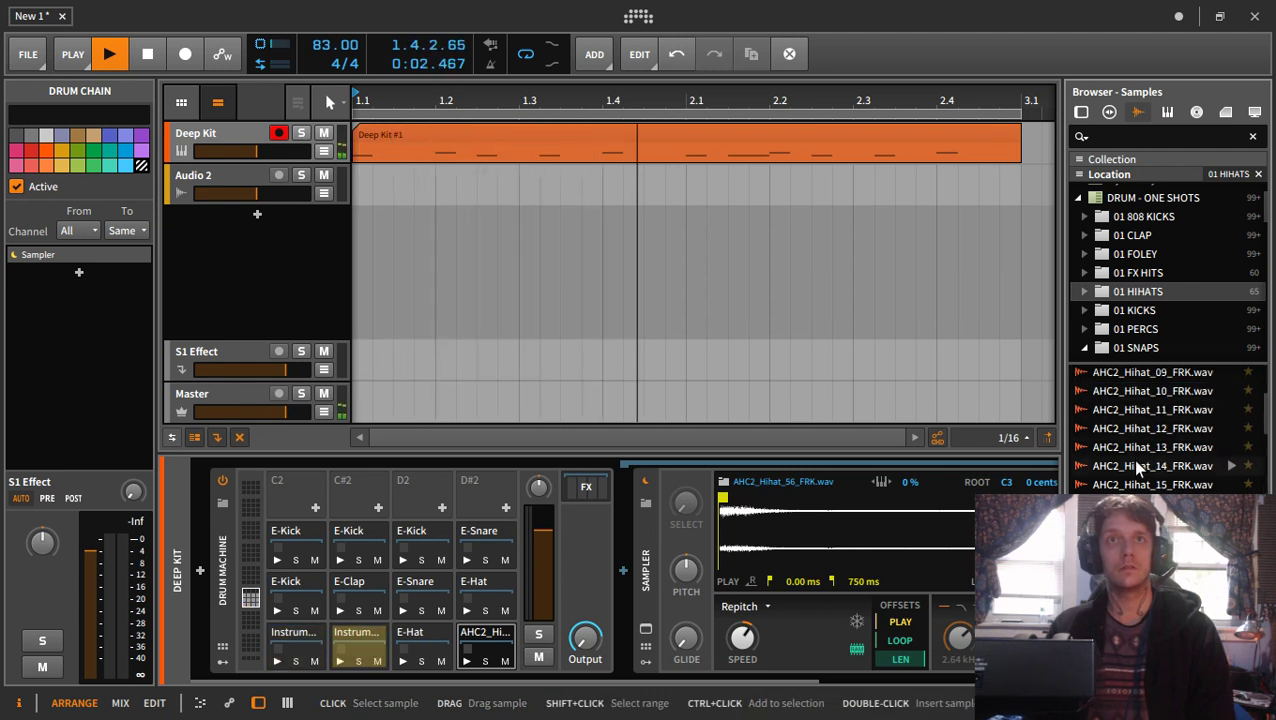
{"action": "scroll", "coordinate": [1139, 468], "scroll_direction": "down", "scroll_amount": 5}
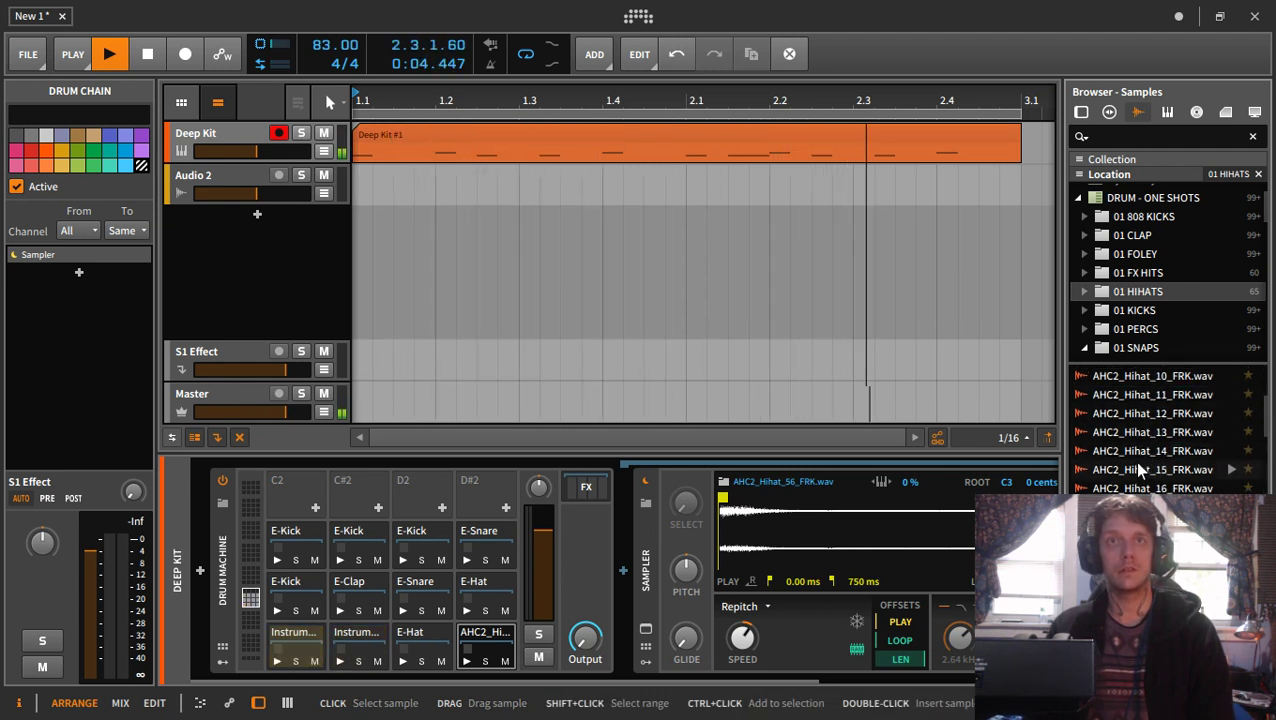
{"action": "left_click", "coordinate": [1134, 487]}
{"action": "left_click_drag", "start_coordinate": [1134, 490], "coordinate": [484, 648]}
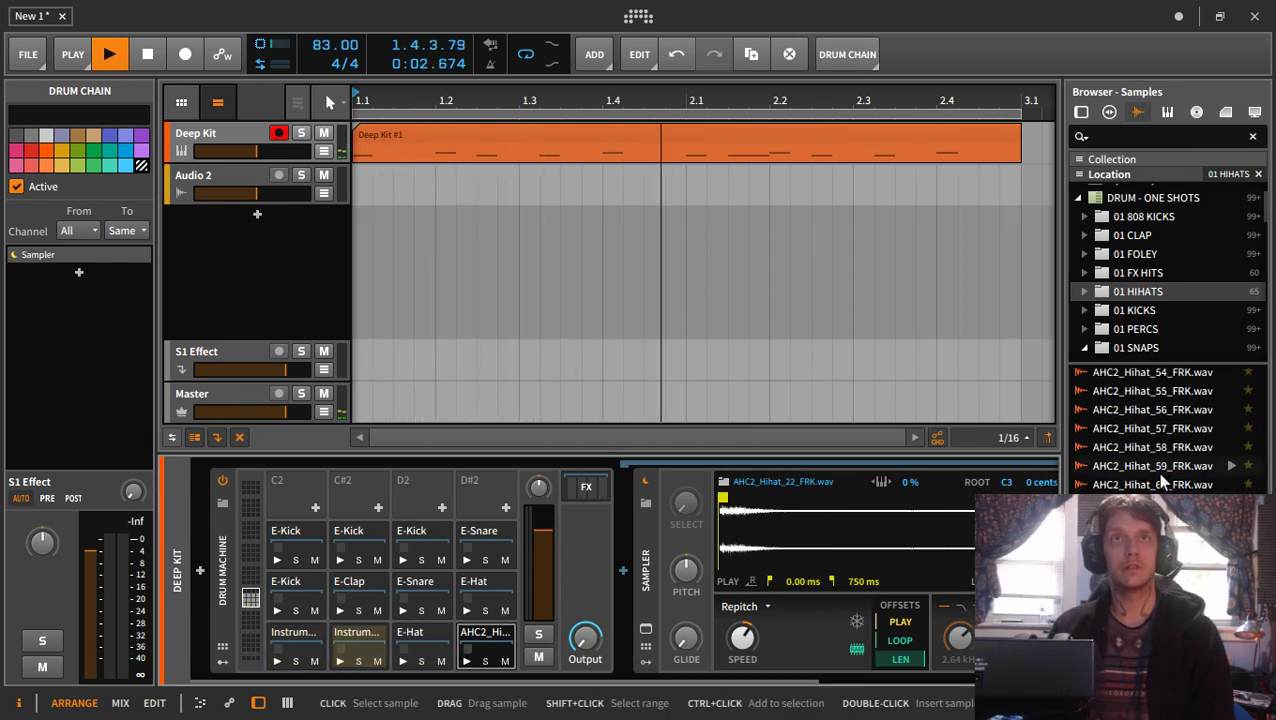
- Load AHC2_Hihat_65_FRK.wav onto the D1 pad in place of its E-Hat
{"action": "scroll", "coordinate": [1150, 430], "scroll_direction": "down", "scroll_amount": 13}
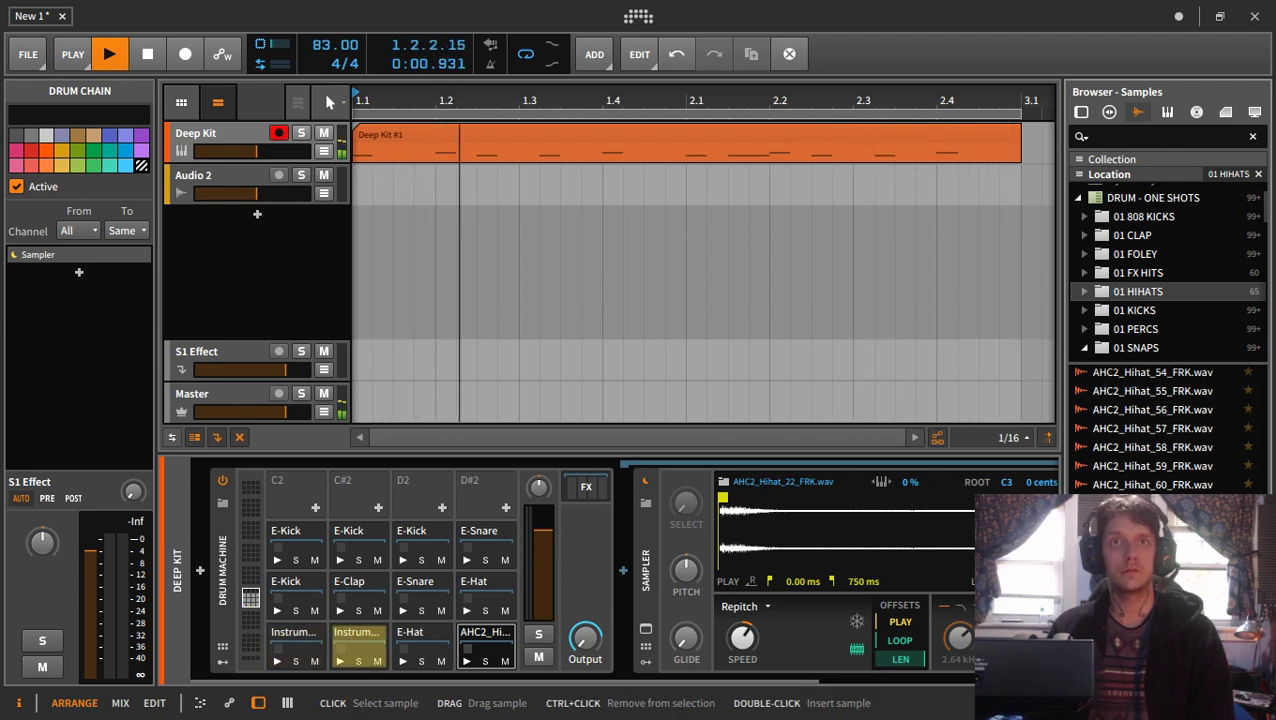
{"action": "left_click", "coordinate": [425, 660]}
{"action": "left_click_drag", "start_coordinate": [425, 662], "coordinate": [425, 662]}
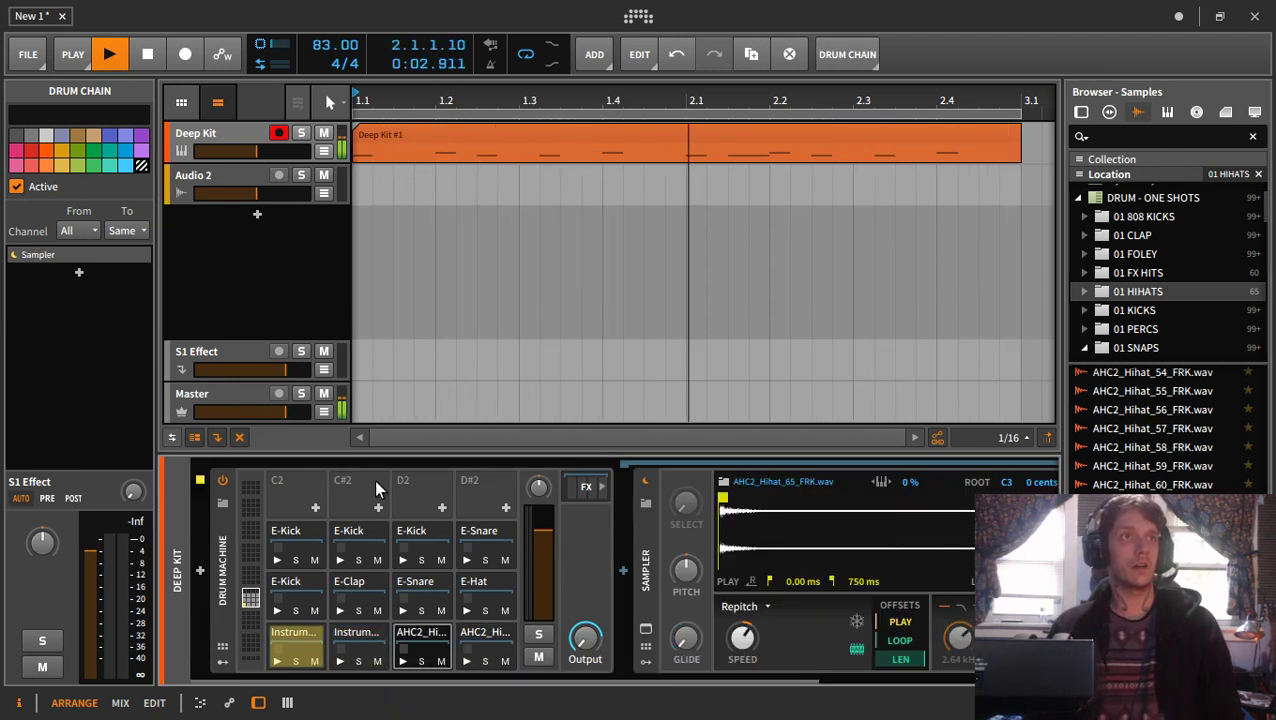
- Open the Deep Kit clip's notes and add D1 hi-hats at 1.1.1, 1.1.2 and 1.1.3 and a D#1 hi-hat at 1.1.4
{"action": "double_click", "coordinate": [403, 138]}
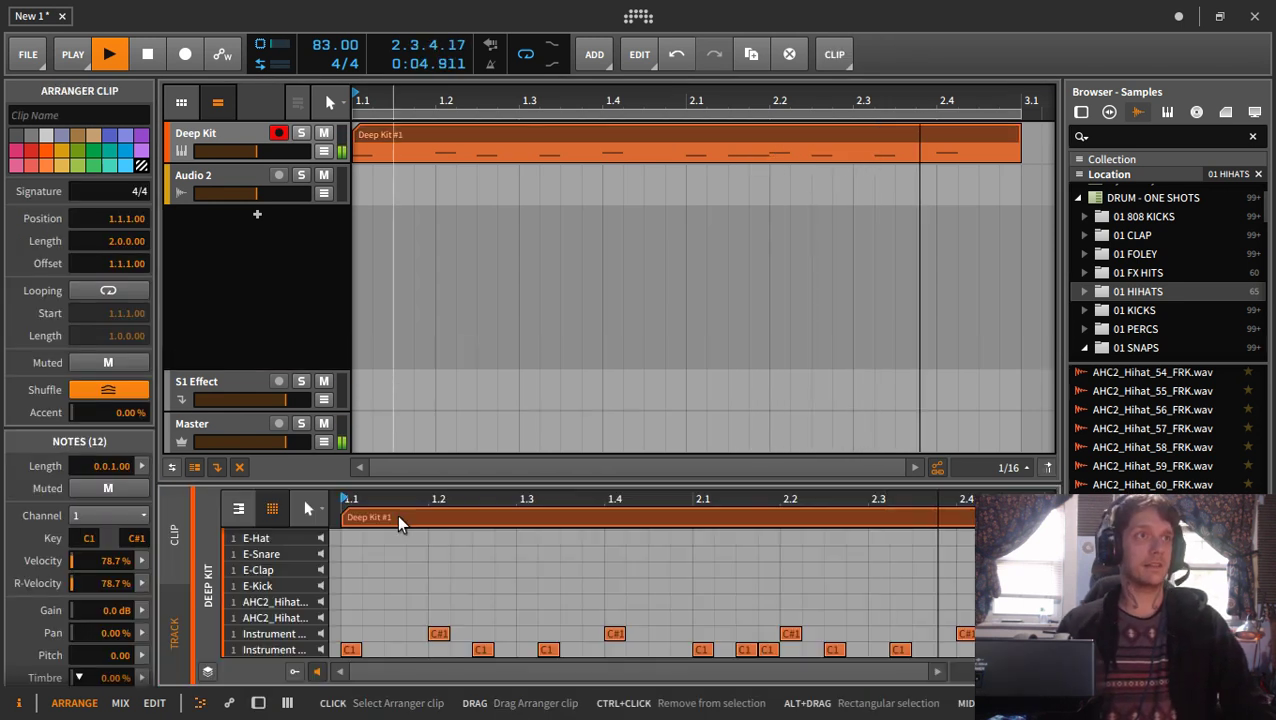
{"action": "double_click", "coordinate": [349, 617]}
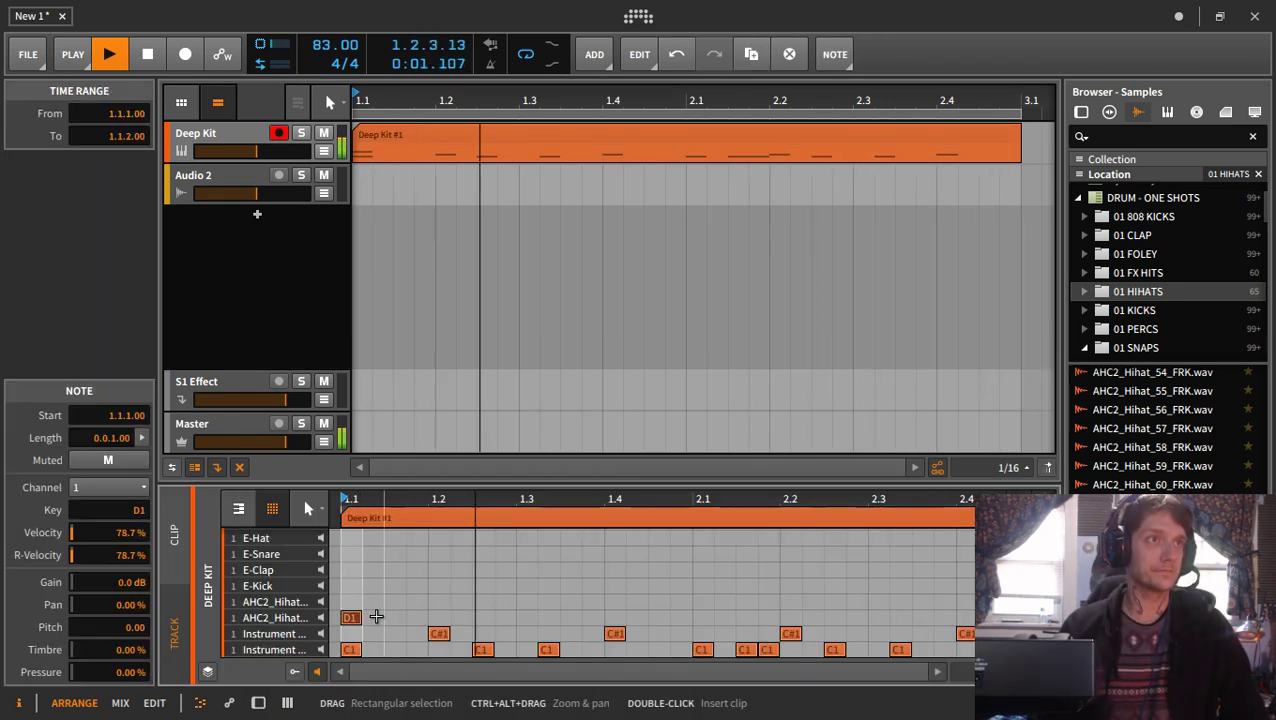
{"action": "double_click", "coordinate": [372, 617]}
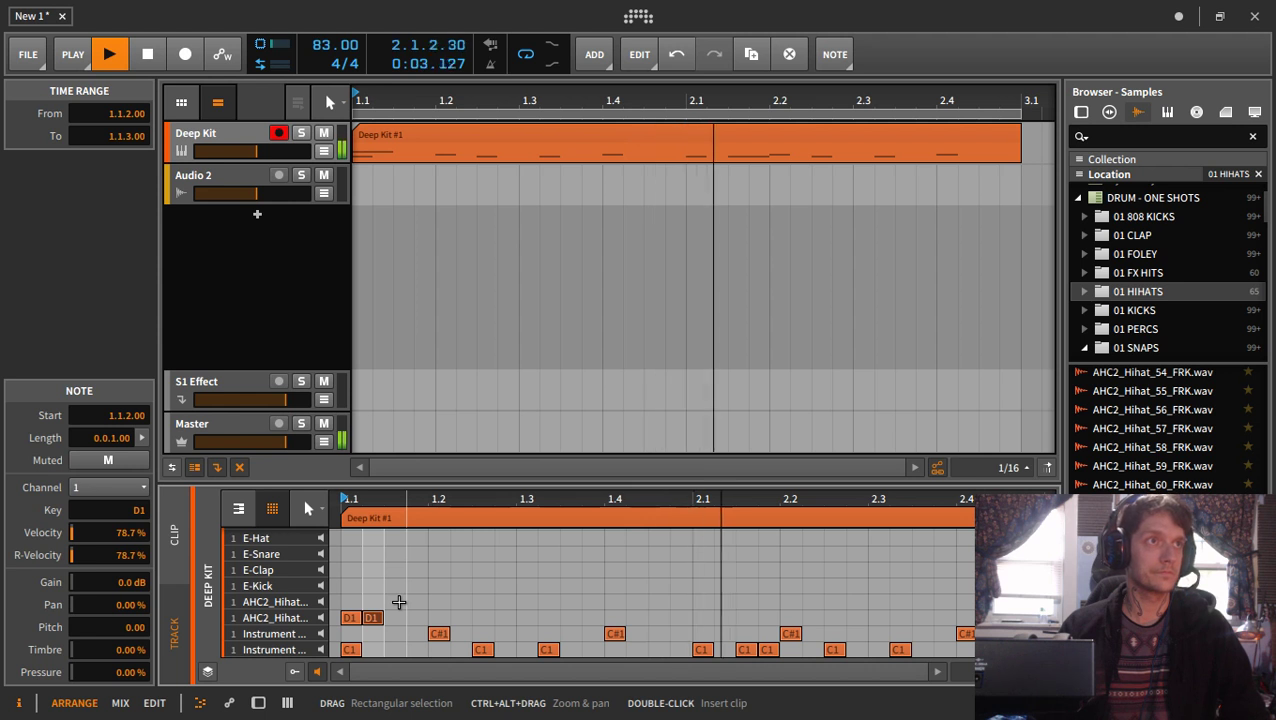
{"action": "double_click", "coordinate": [414, 601]}
{"action": "double_click", "coordinate": [394, 617]}
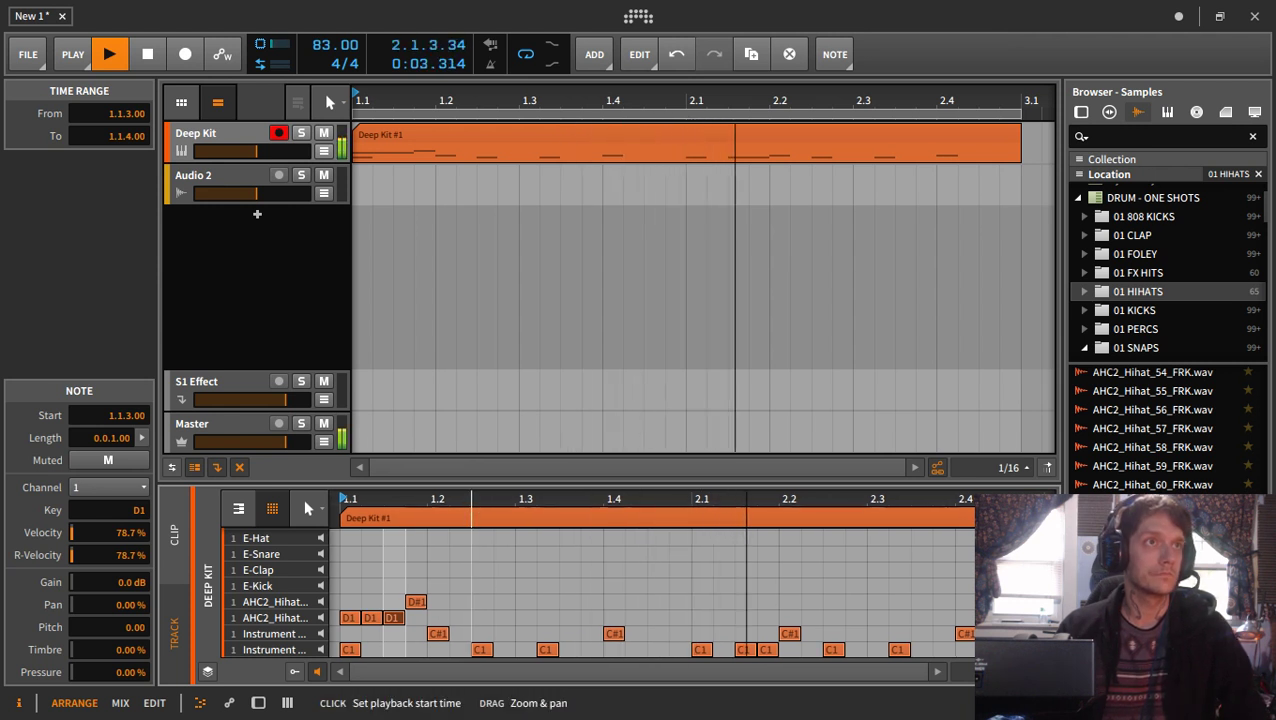
- Add 1/32-long D1 hi-hat notes at 1.2.2.00, 1.2.2.50 and 1.2.3.00
{"action": "left_click_drag", "start_coordinate": [474, 502], "coordinate": [462, 503]}
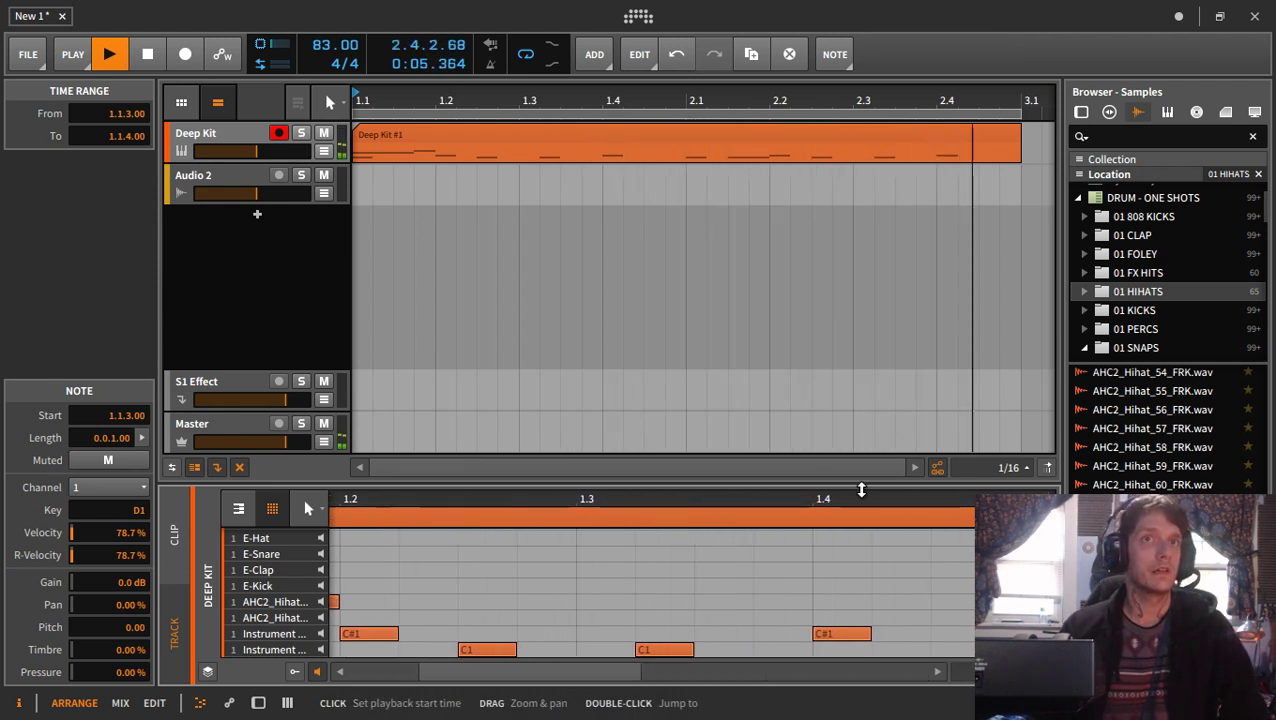
{"action": "left_click", "coordinate": [1008, 467]}
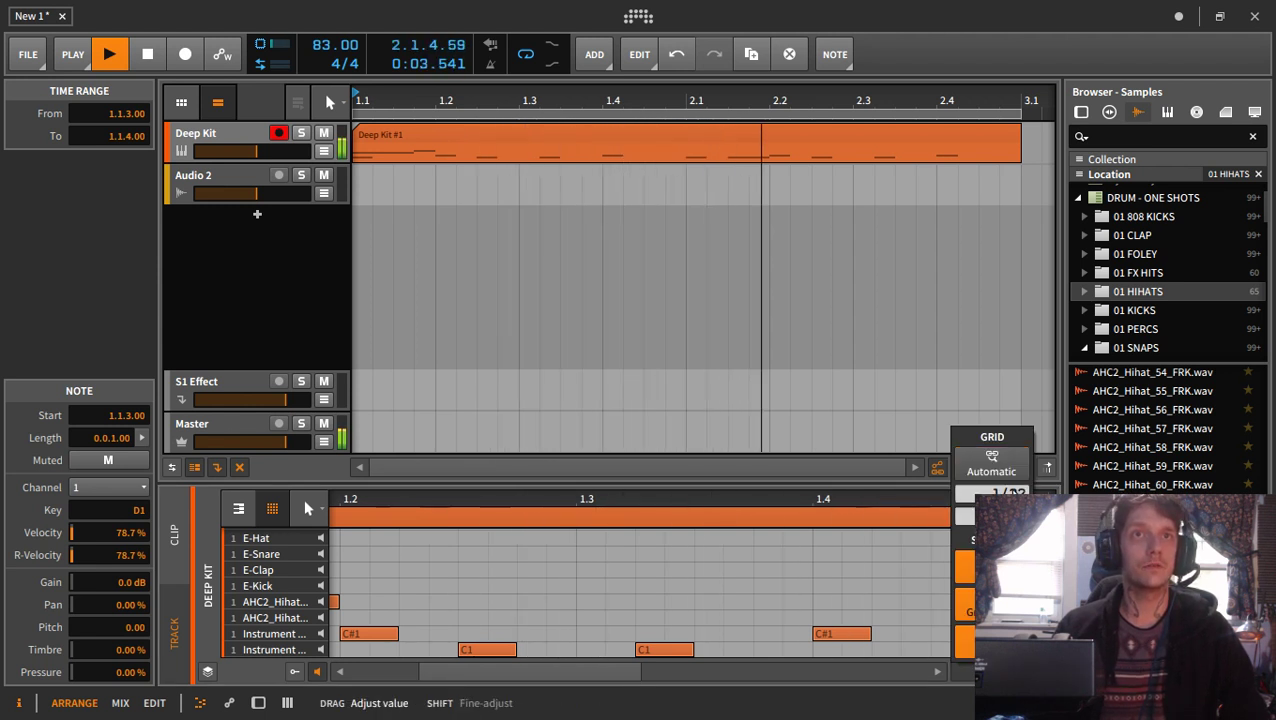
{"action": "left_click_drag", "start_coordinate": [998, 497], "coordinate": [998, 480]}
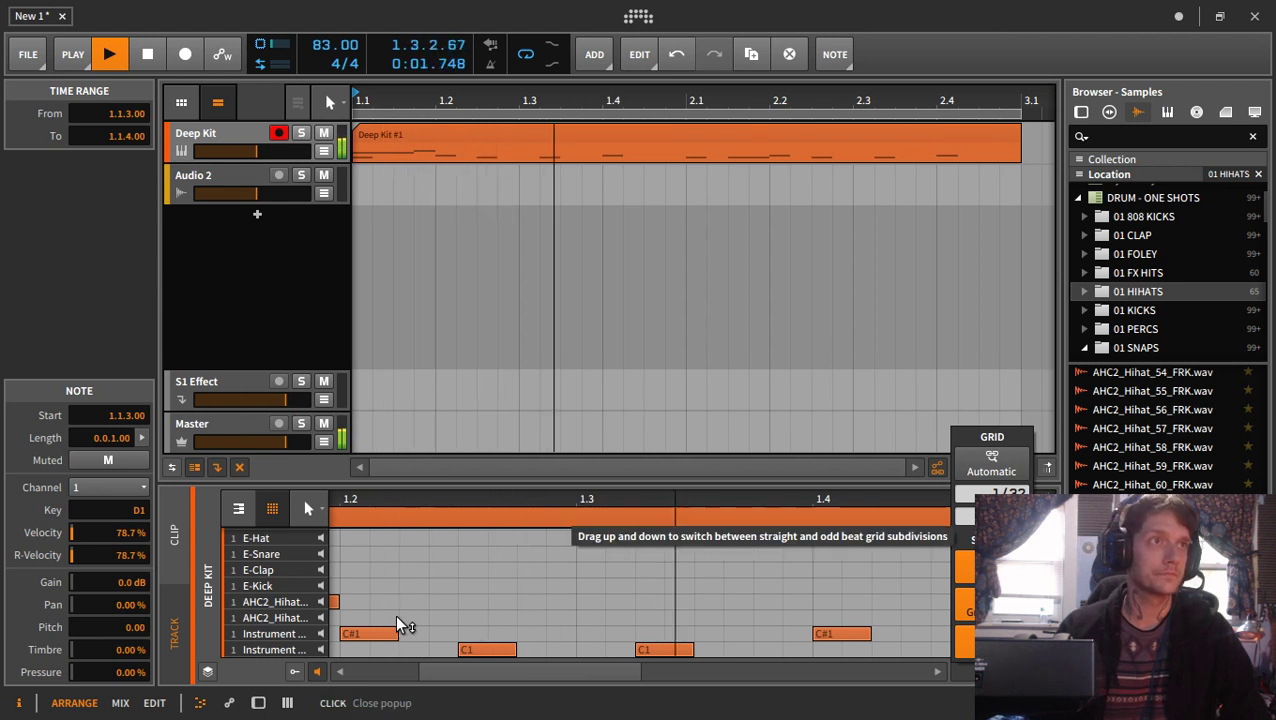
{"action": "double_click", "coordinate": [426, 619]}
{"action": "left_click_drag", "start_coordinate": [456, 618], "coordinate": [429, 618]}
{"action": "double_click", "coordinate": [438, 617]}
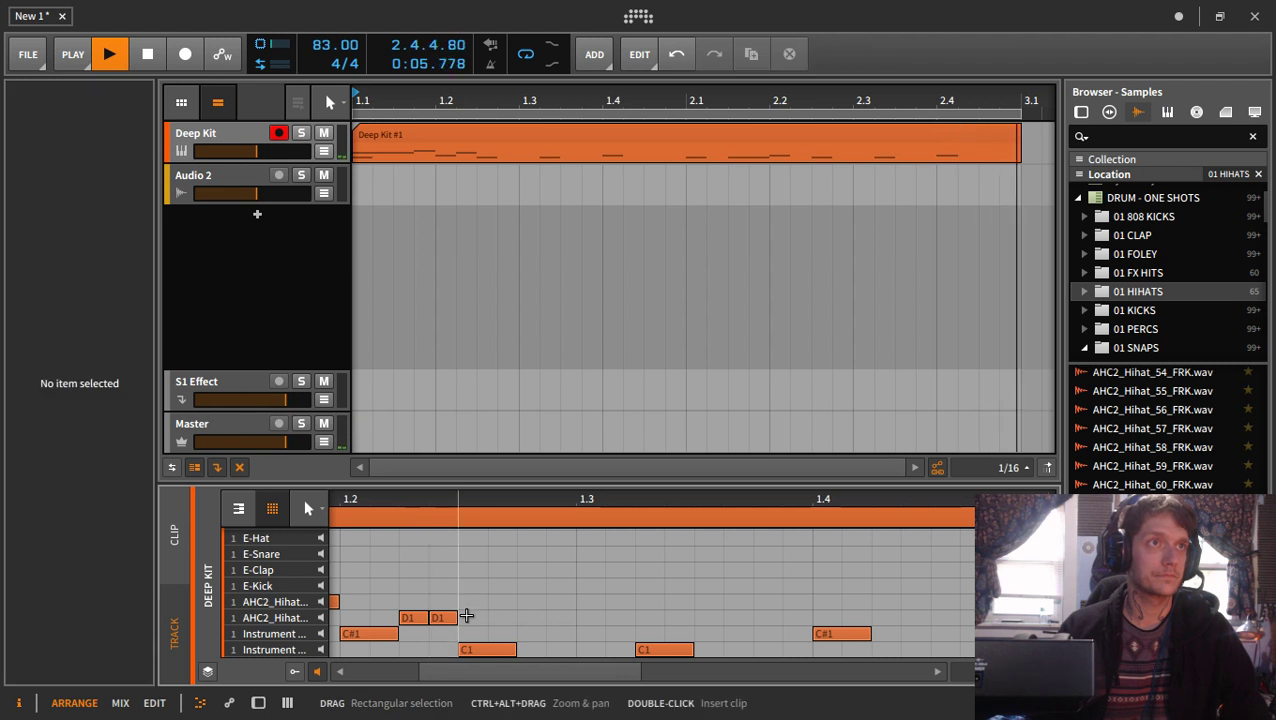
{"action": "double_click", "coordinate": [464, 617]}
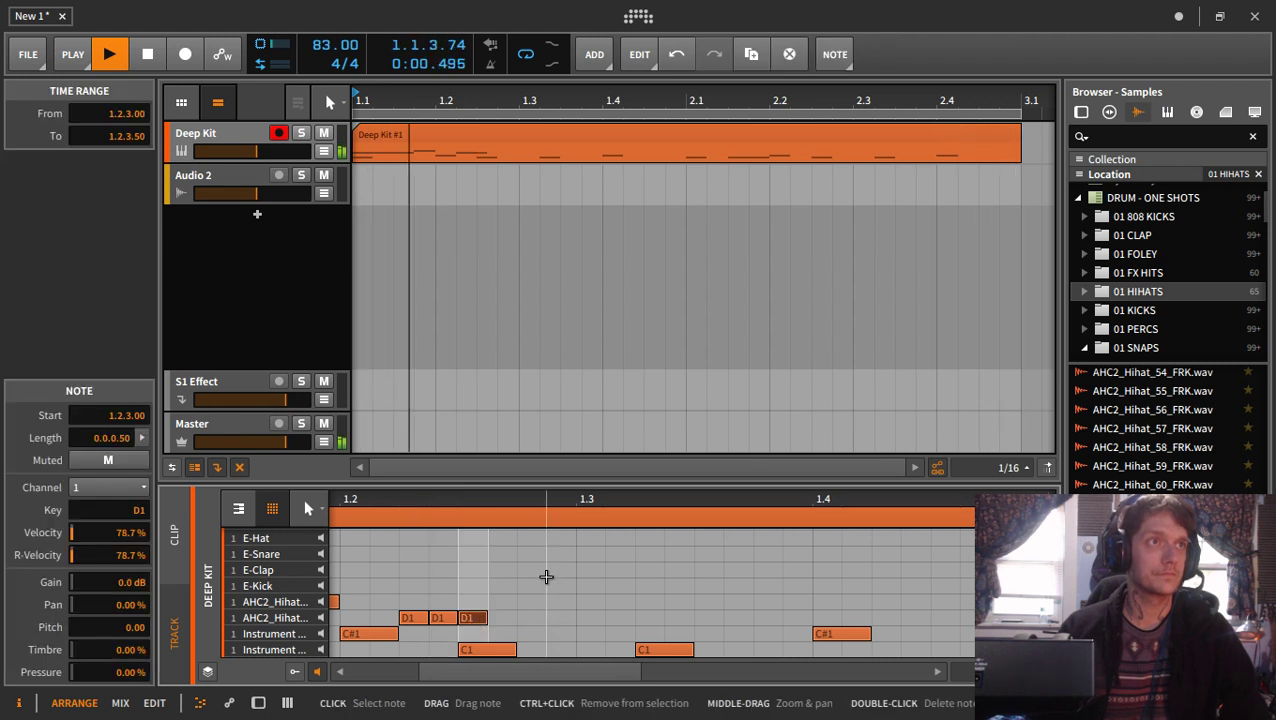
- Add a 1/32 D1 hi-hat note at 1.2.3.50 and delete the D1 note at 1.2.2.00
{"action": "left_click", "coordinate": [414, 617]}
{"action": "double_click", "coordinate": [500, 618]}
{"action": "key", "text": "Delete"}
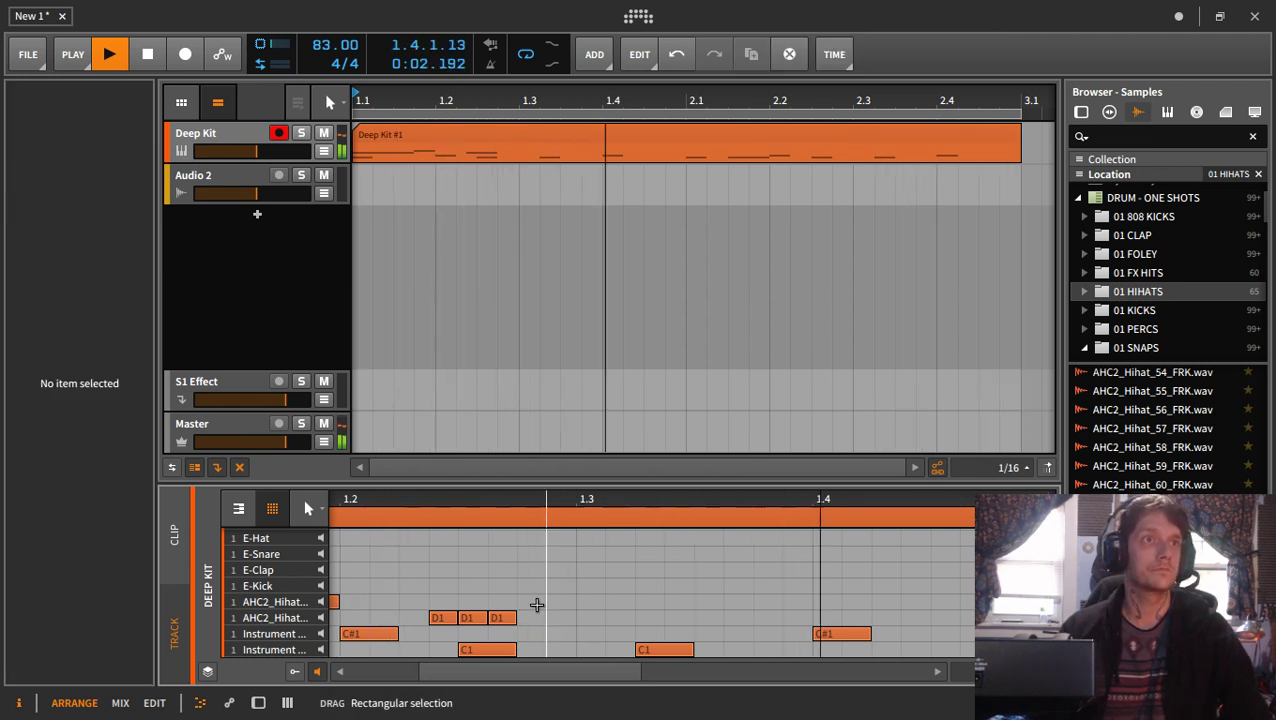
- Try a D#1 hi-hat at 1.2.4.00 and remove it, and add a 1/32 D1 note at 1.3.1.00
{"action": "double_click", "coordinate": [540, 603]}
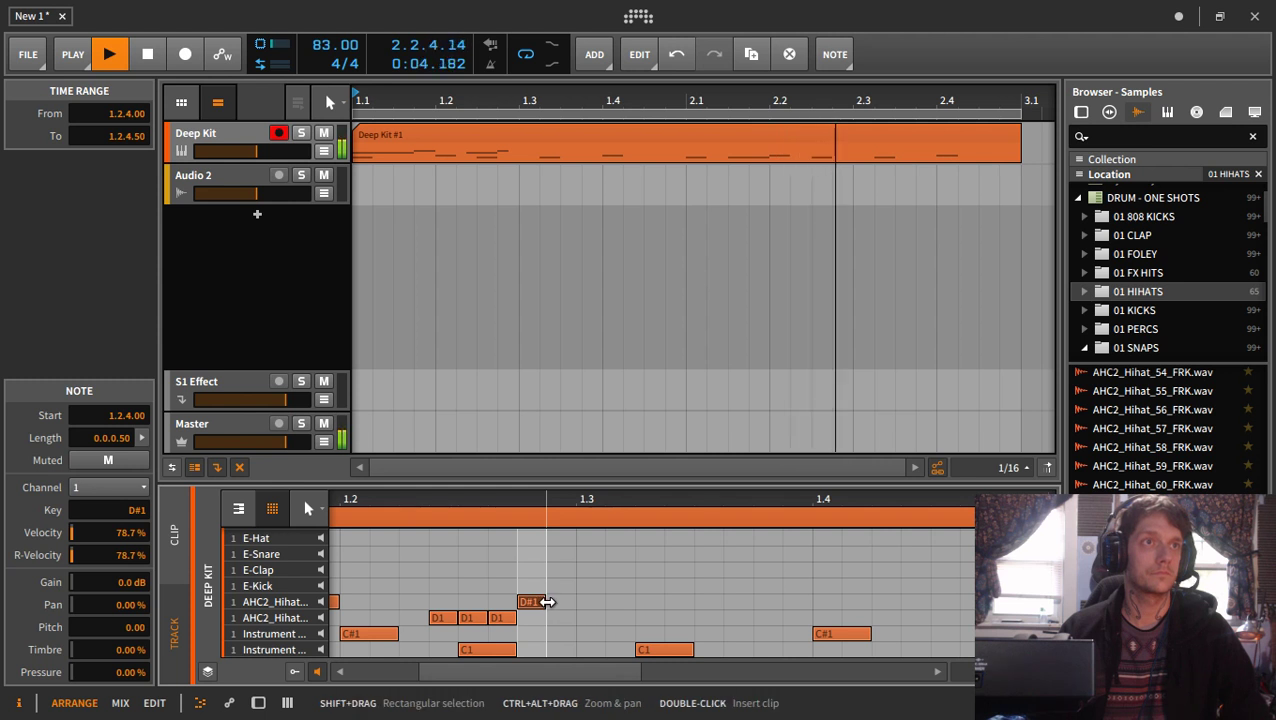
{"action": "left_click", "coordinate": [570, 603], "text": "shift"}
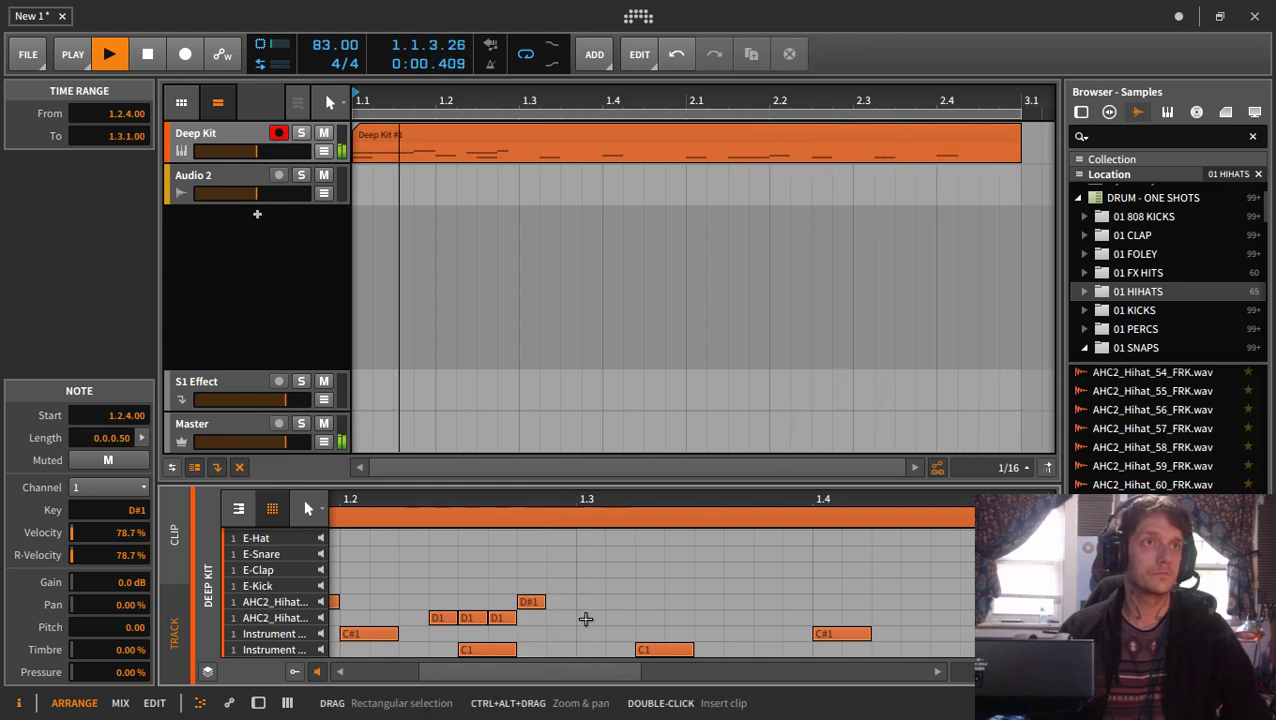
{"action": "double_click", "coordinate": [586, 618]}
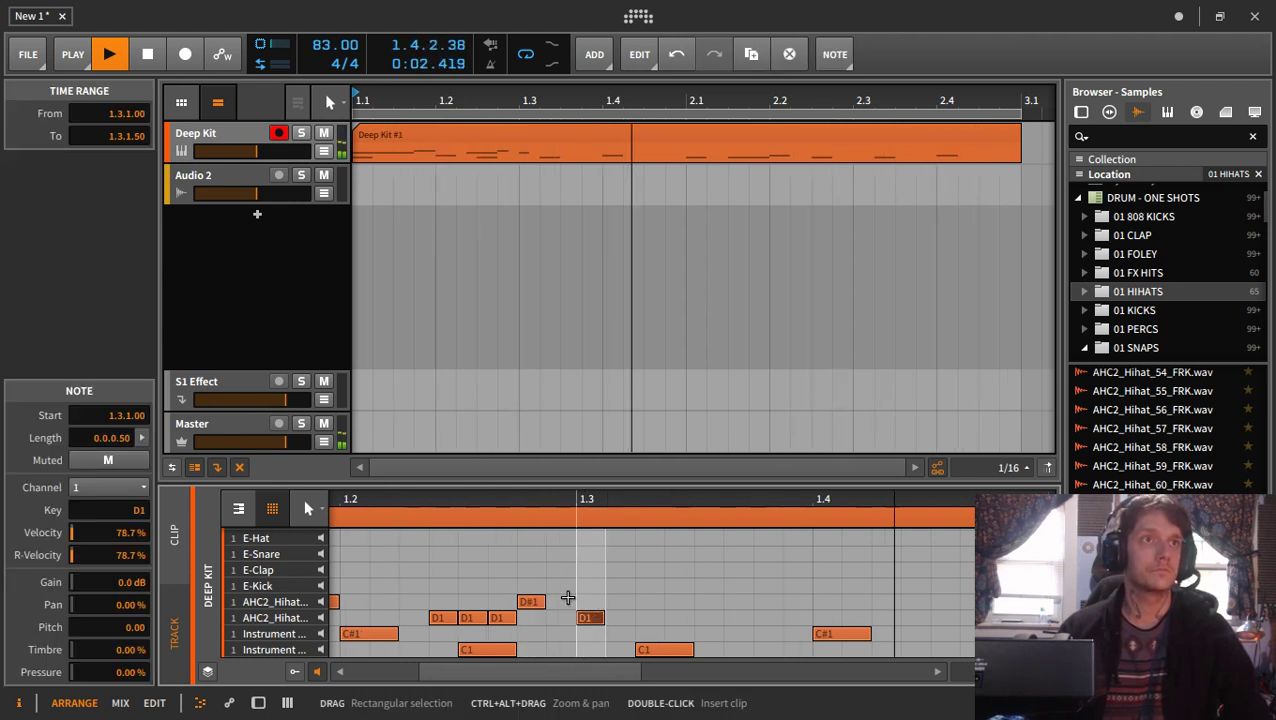
{"action": "double_click", "coordinate": [530, 604]}
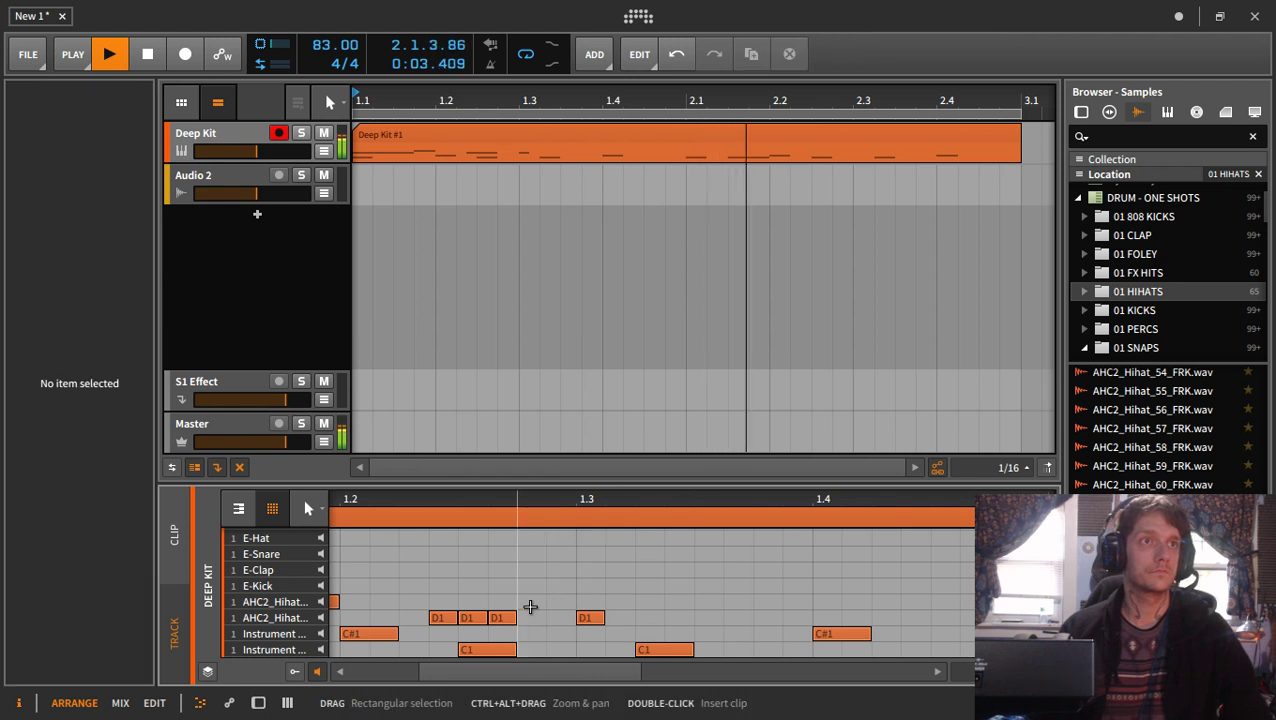
- Move the D1 note at 1.2.3.00 to 1.2.4.00 and add new 1/32 D1 notes at 1.2.3.00 and 1.2.2.00
{"action": "left_click", "coordinate": [476, 622]}
{"action": "left_click_drag", "start_coordinate": [476, 622], "coordinate": [534, 618]}
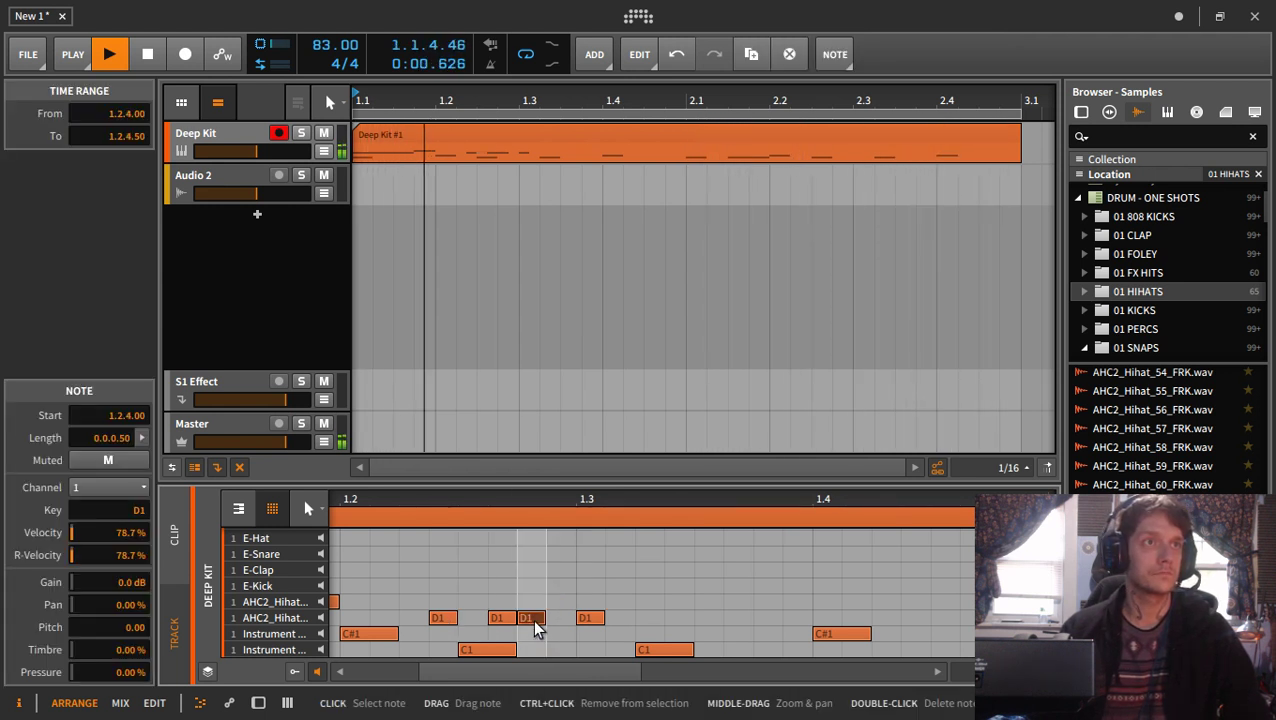
{"action": "double_click", "coordinate": [467, 617]}
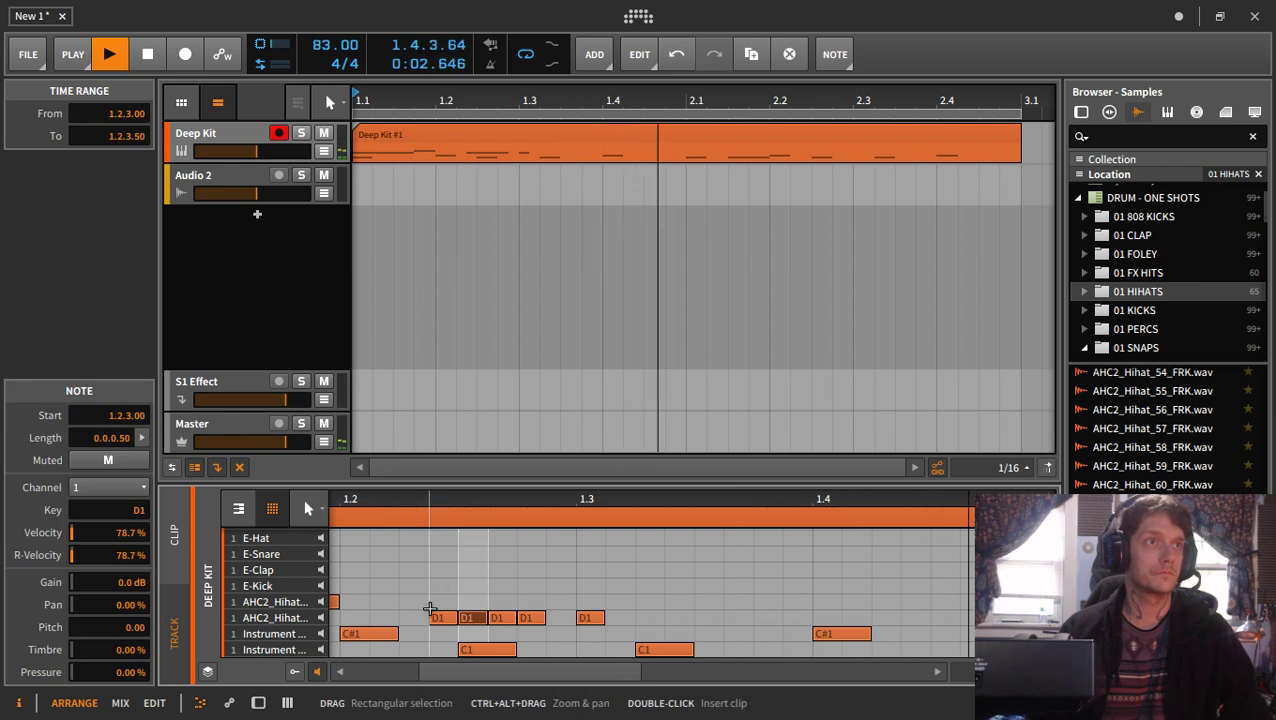
{"action": "double_click", "coordinate": [413, 617]}
- Copy the hi-hat pattern of the first two beats so that the copy starts at 1.3.1
{"action": "left_click_drag", "start_coordinate": [456, 498], "coordinate": [450, 682]}
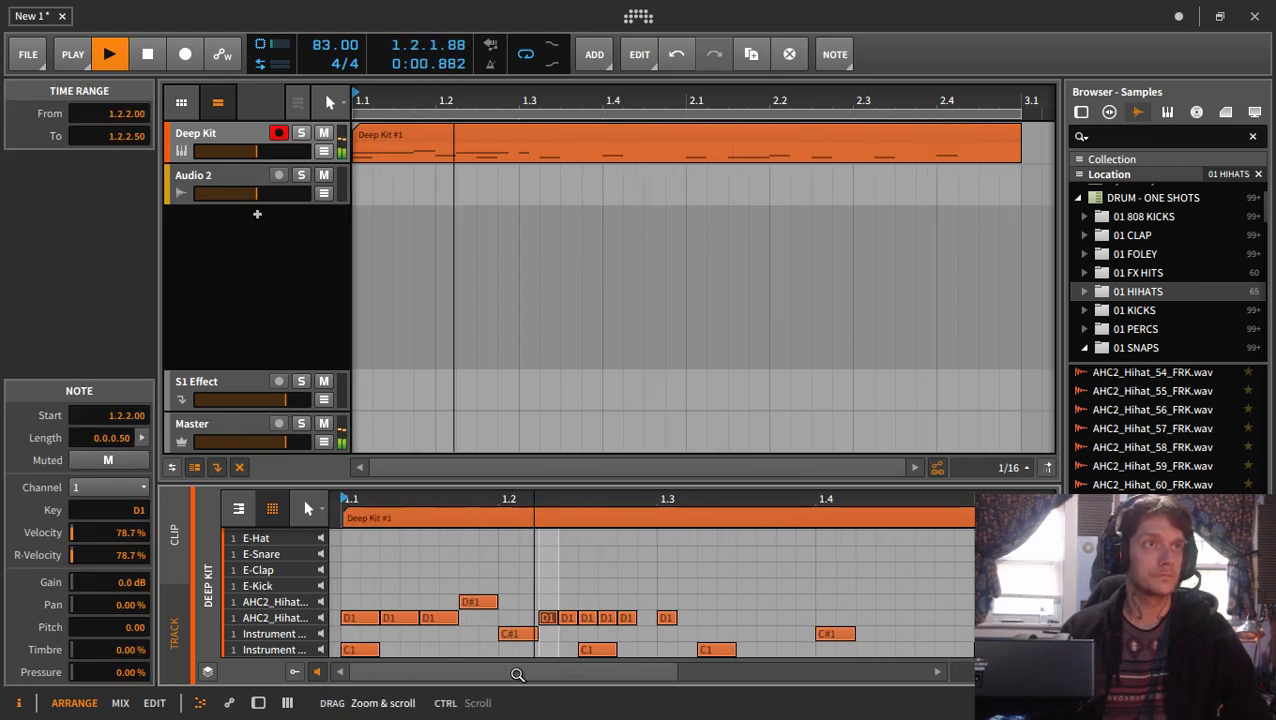
{"action": "left_click_drag", "start_coordinate": [477, 616], "coordinate": [672, 622]}
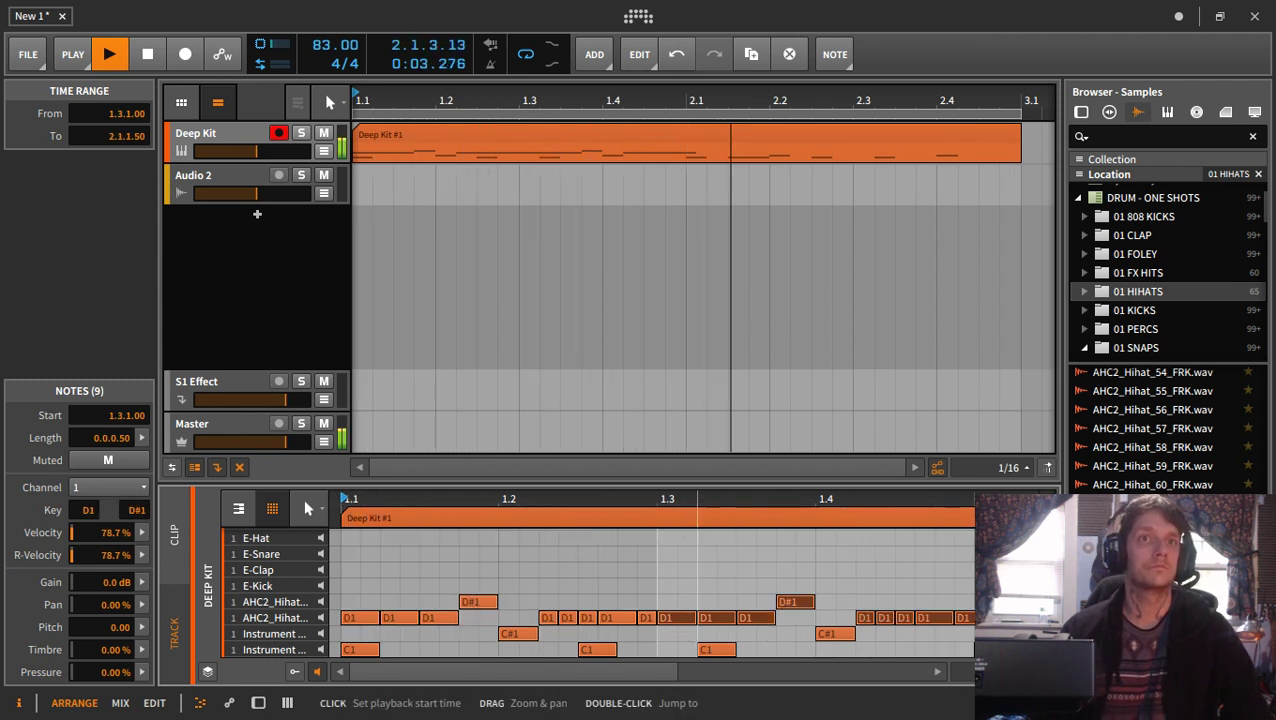
- Copy the D1 and D#1 hi-hat notes of the first bar so that the copy starts at 2.1.1.00
{"action": "left_click_drag", "start_coordinate": [706, 501], "coordinate": [706, 458]}
{"action": "left_click", "coordinate": [760, 606]}
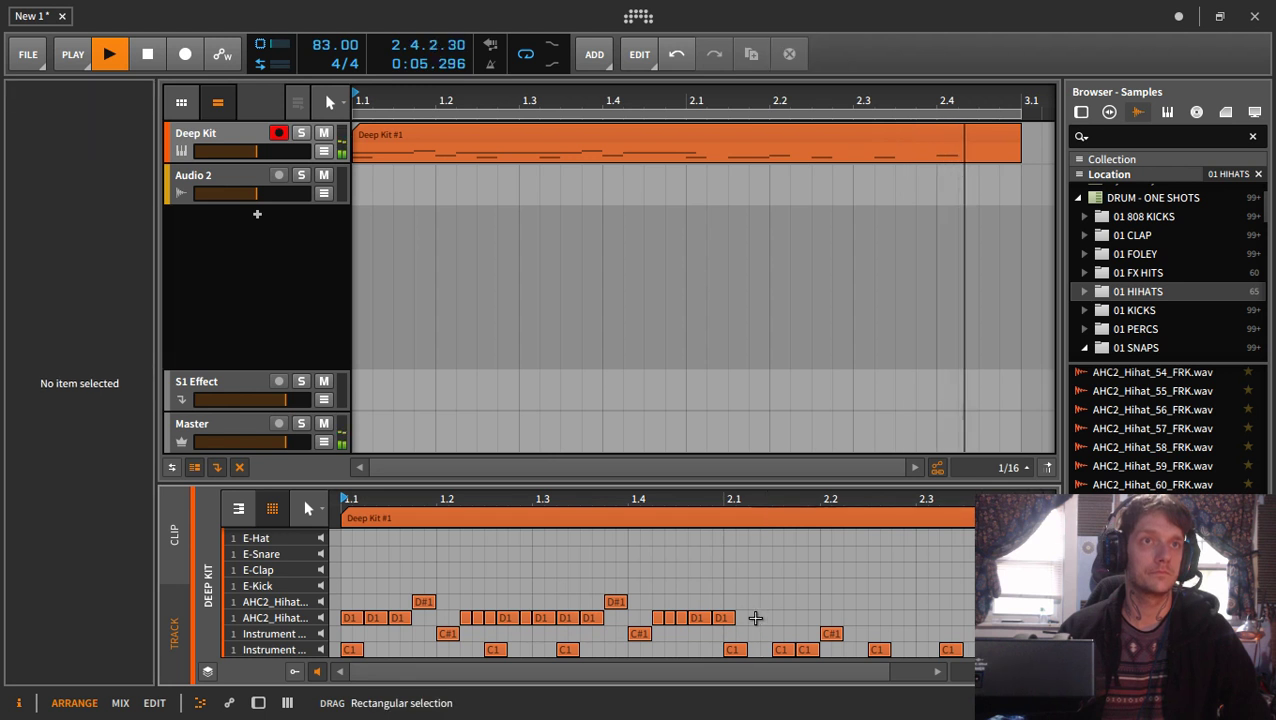
{"action": "left_click_drag", "start_coordinate": [755, 615], "coordinate": [350, 570]}
{"action": "left_click_drag", "start_coordinate": [352, 618], "coordinate": [735, 614]}
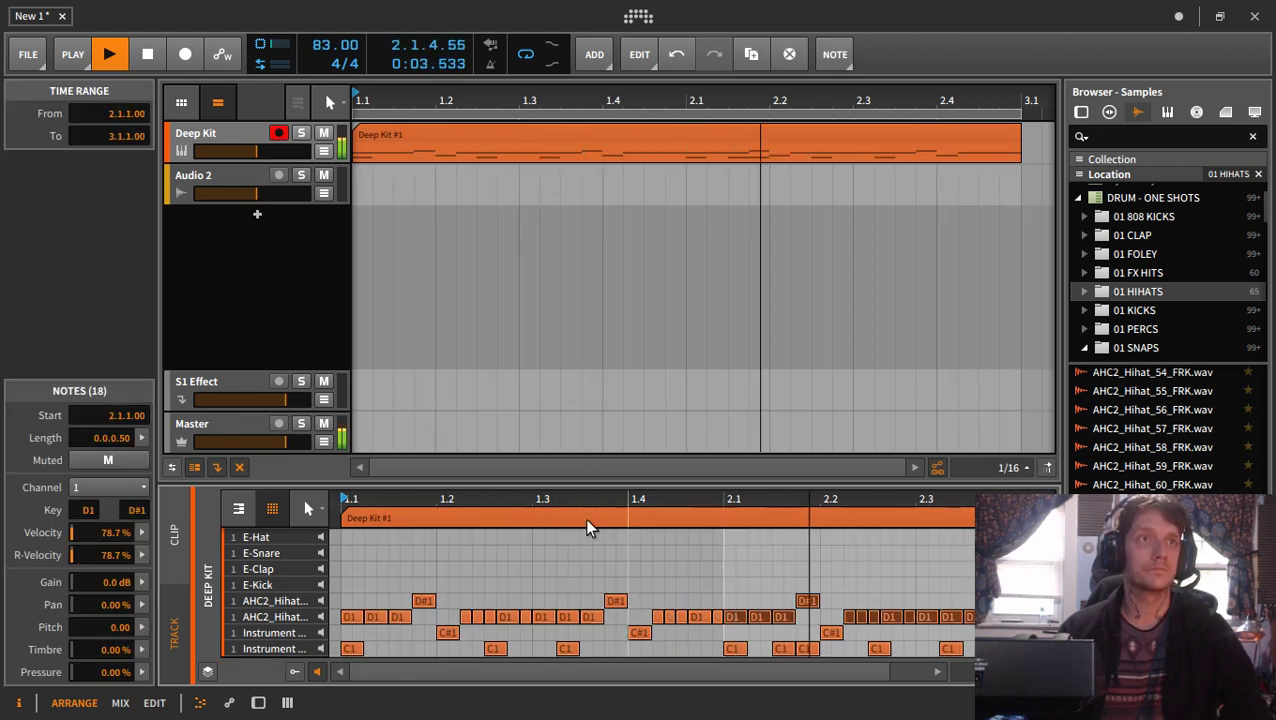
- Show the velocity lane and lower D1 hi-hats at 1.1.2.00 to 48.9%, 1.3.2.00 to 47.2%, and two more in beat 1.2
{"action": "left_click", "coordinate": [295, 671]}
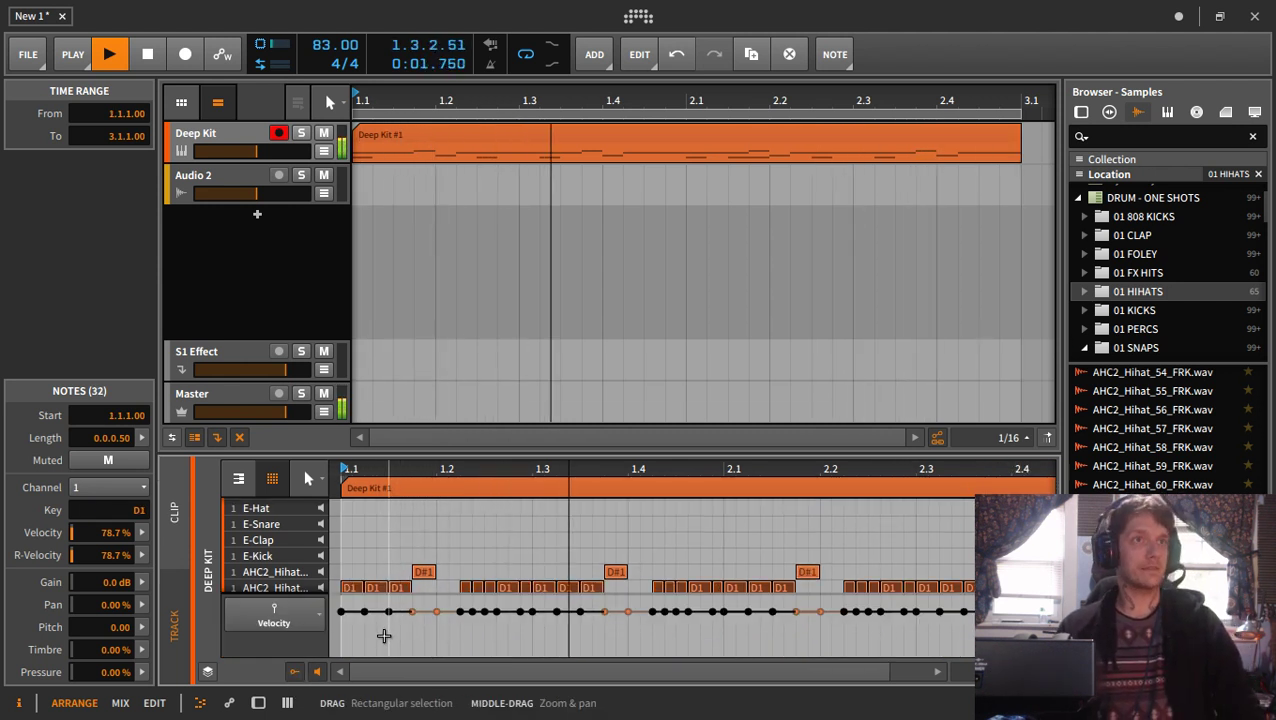
{"action": "left_click", "coordinate": [392, 628]}
{"action": "left_click_drag", "start_coordinate": [364, 611], "coordinate": [365, 627]}
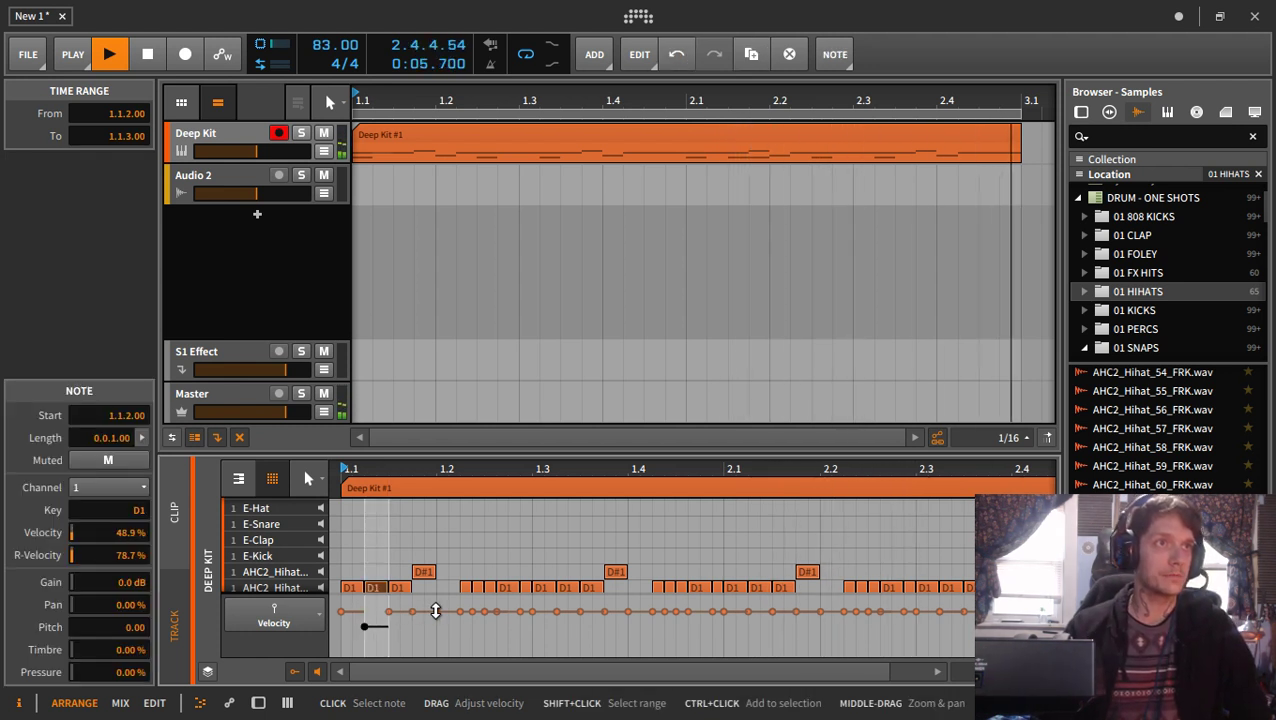
{"action": "left_click_drag", "start_coordinate": [474, 611], "coordinate": [561, 625]}
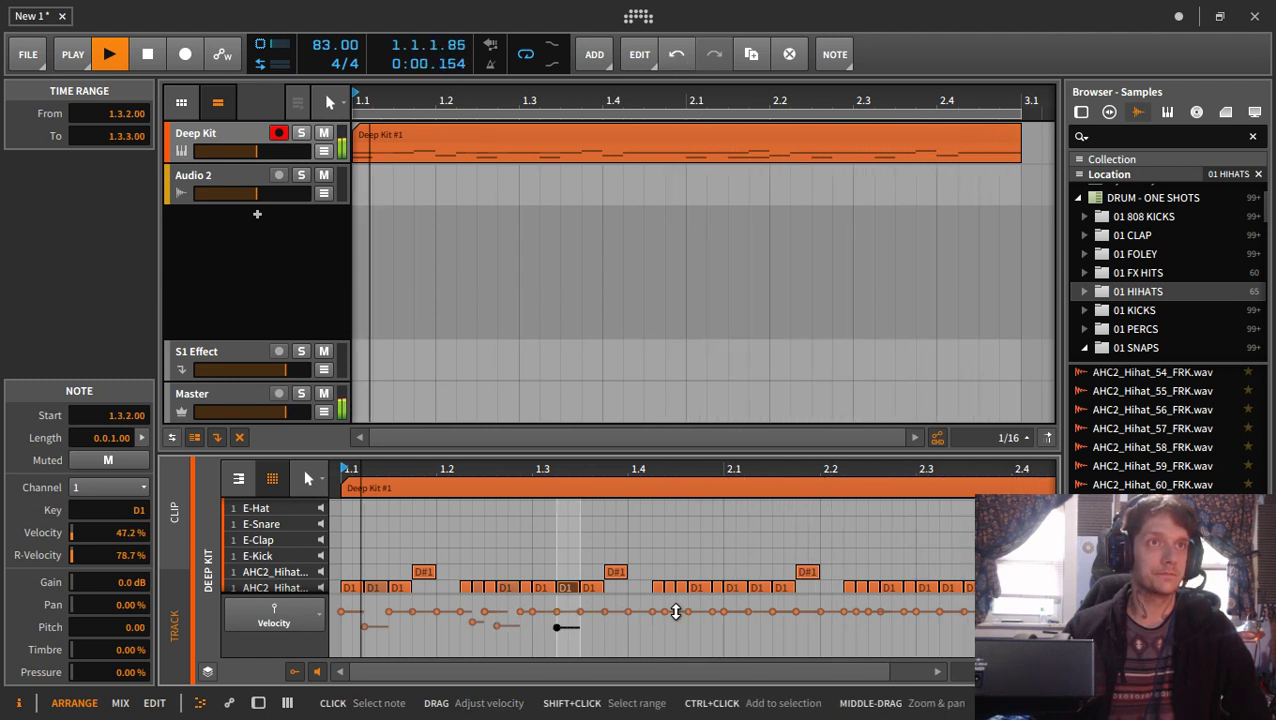
- Lower the velocity of scattered D1 hi-hats between beats 1.4 and 2.3, setting the one at 2.3.3.00 to 57.7%
{"action": "left_click", "coordinate": [667, 613]}
{"action": "left_click_drag", "start_coordinate": [667, 616], "coordinate": [754, 627]}
{"action": "left_click_drag", "start_coordinate": [858, 611], "coordinate": [963, 622]}
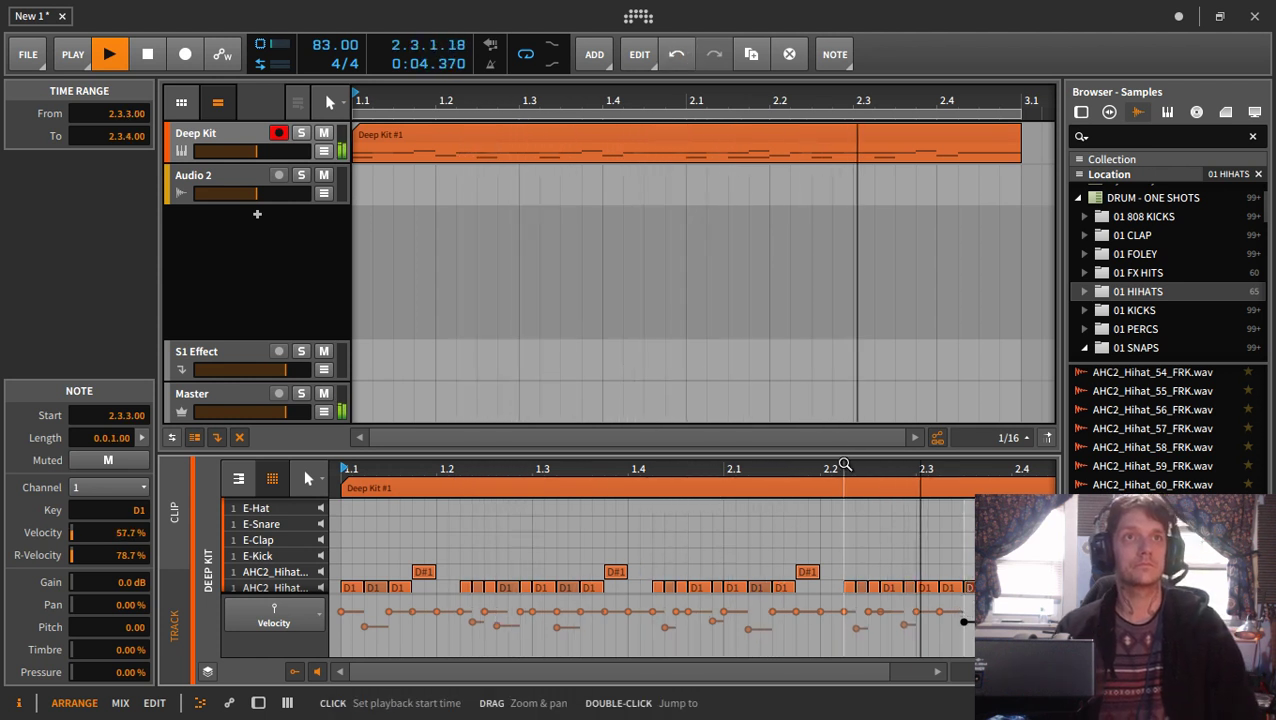
- Select the D1 hi-hat notes across both bars and quantize them
{"action": "left_click_drag", "start_coordinate": [842, 466], "coordinate": [838, 466]}
{"action": "scroll", "coordinate": [783, 540], "scroll_direction": "down", "scroll_amount": 2}
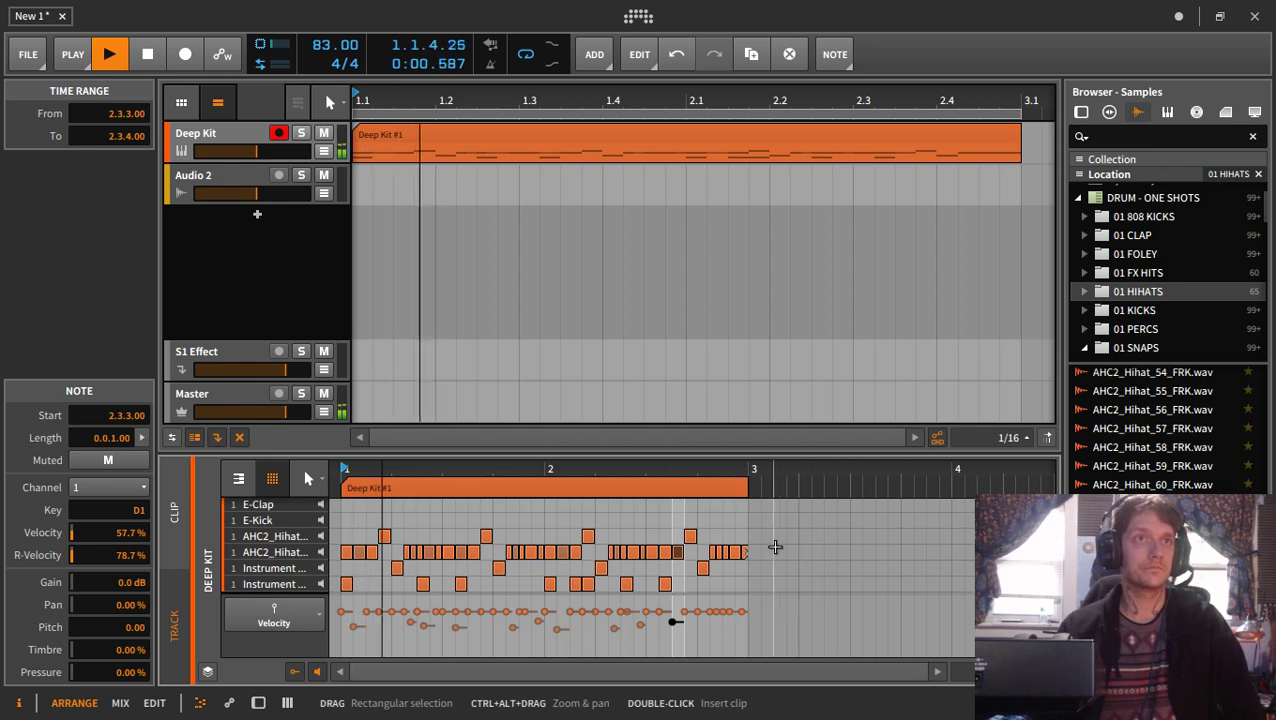
{"action": "left_click_drag", "start_coordinate": [775, 552], "coordinate": [462, 536]}
{"action": "key", "text": "ctrl+a"}
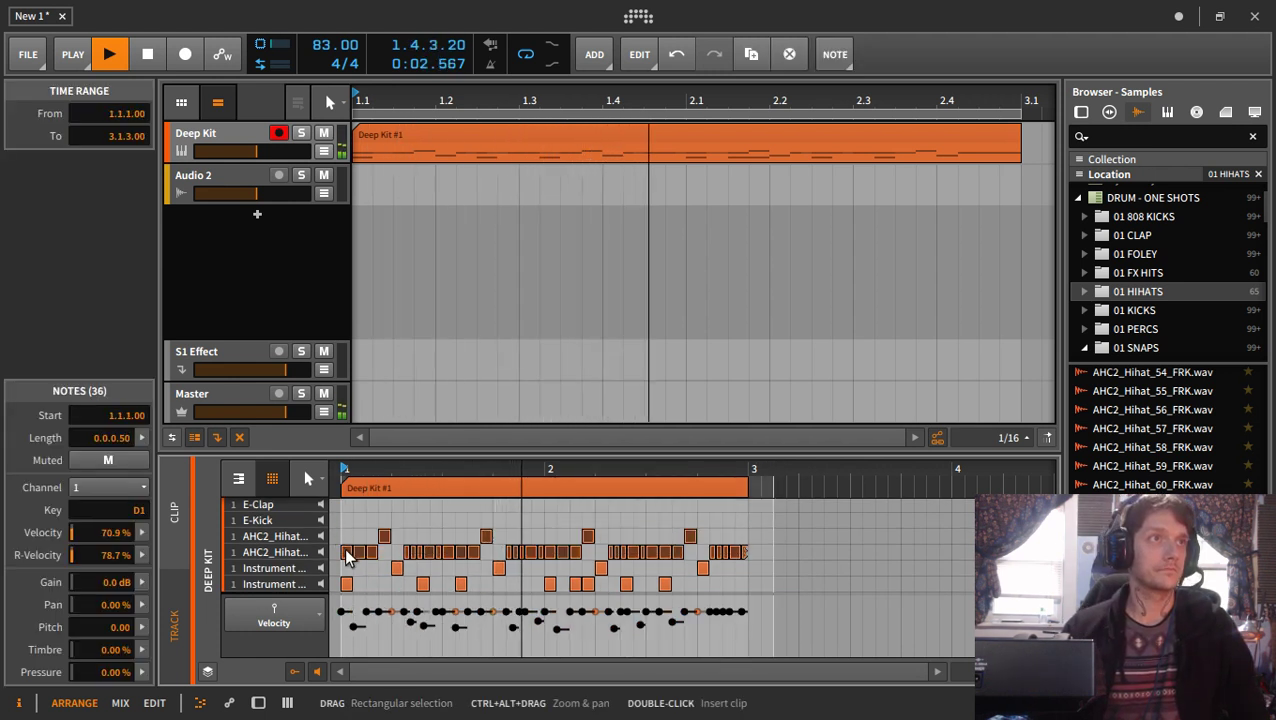
{"action": "left_click_drag", "start_coordinate": [767, 555], "coordinate": [334, 547]}
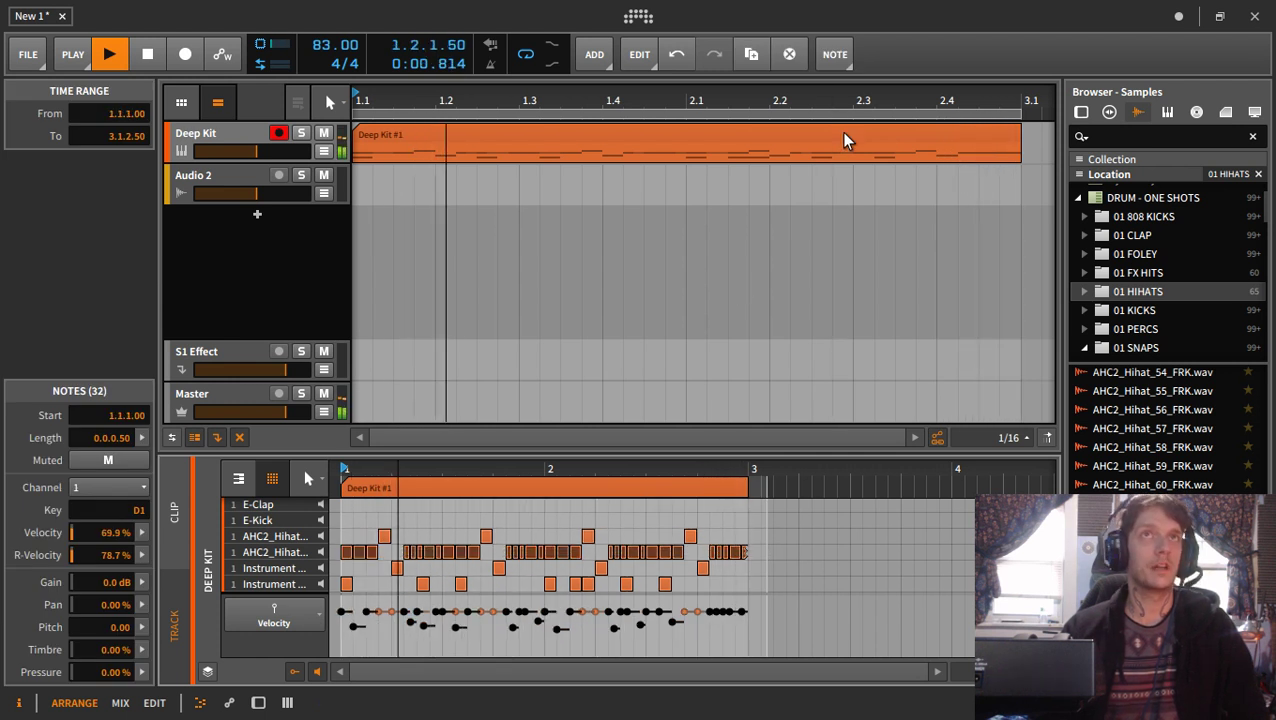
{"action": "left_click", "coordinate": [836, 60]}
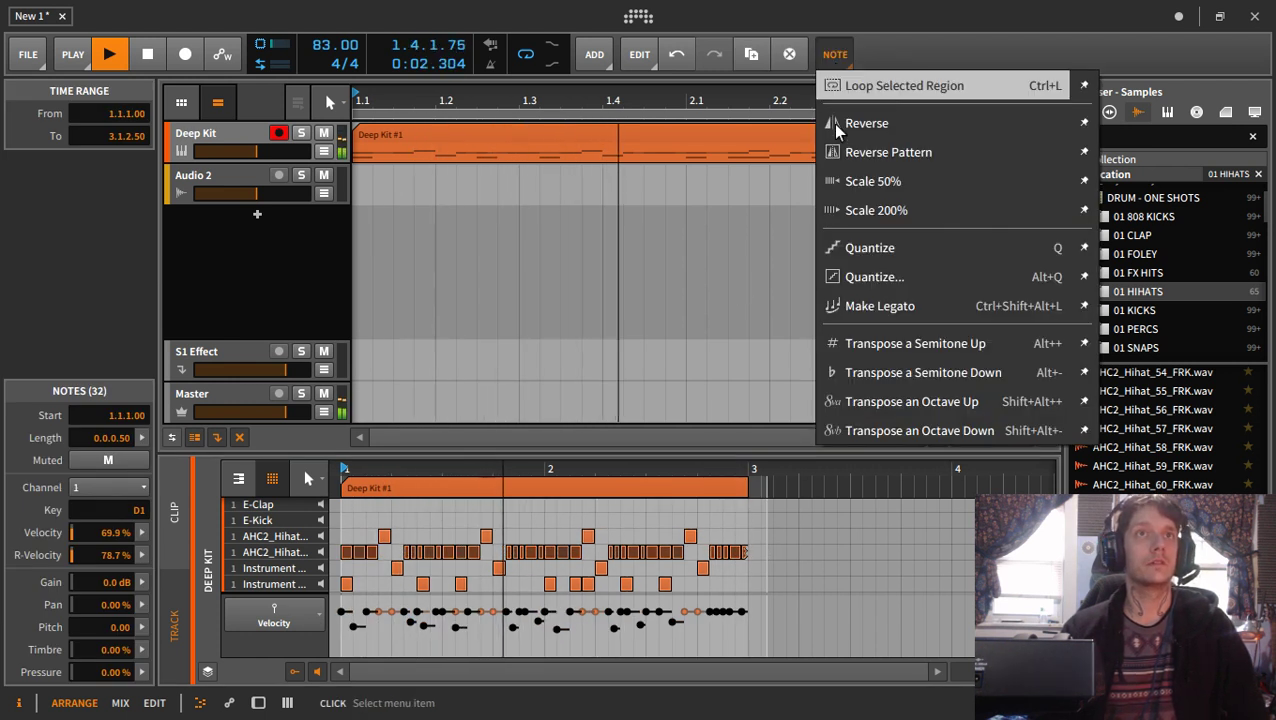
{"action": "left_click", "coordinate": [874, 252]}
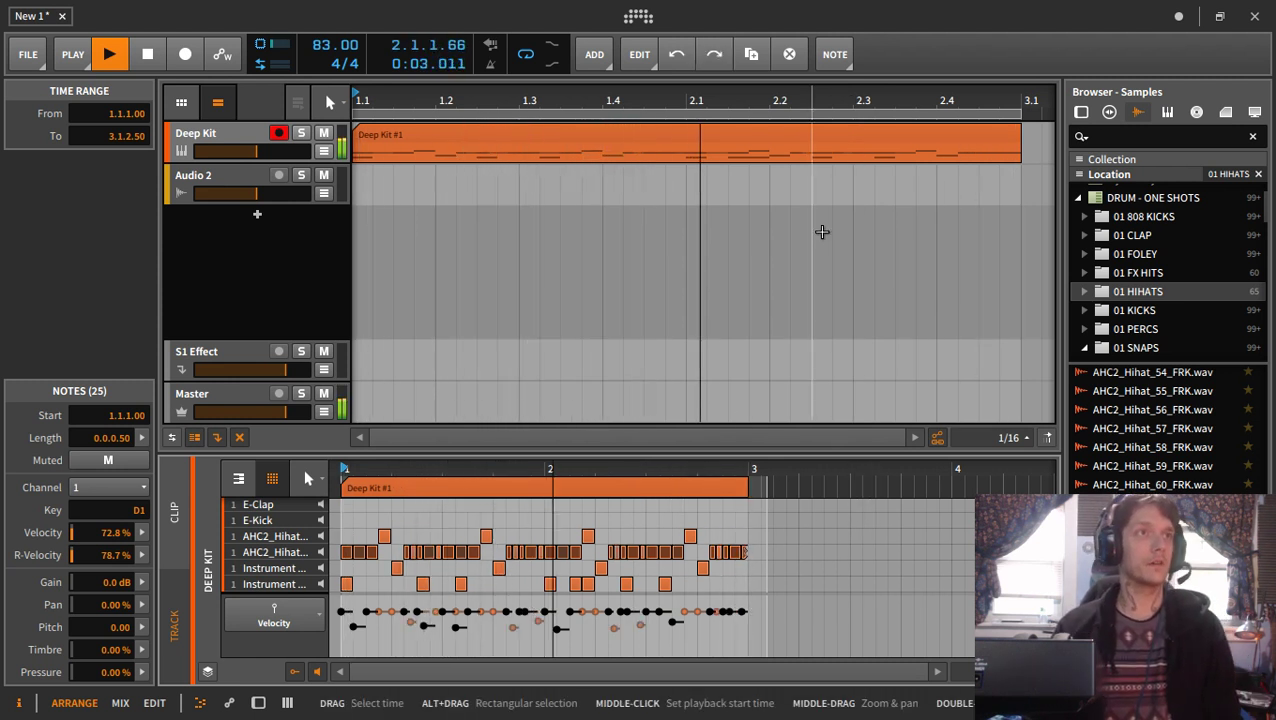
- Quantize the selected hi-hats to a custom straight 1/32 grid with a start amount of 100%
{"action": "left_click", "coordinate": [835, 55]}
{"action": "left_click", "coordinate": [874, 277]}
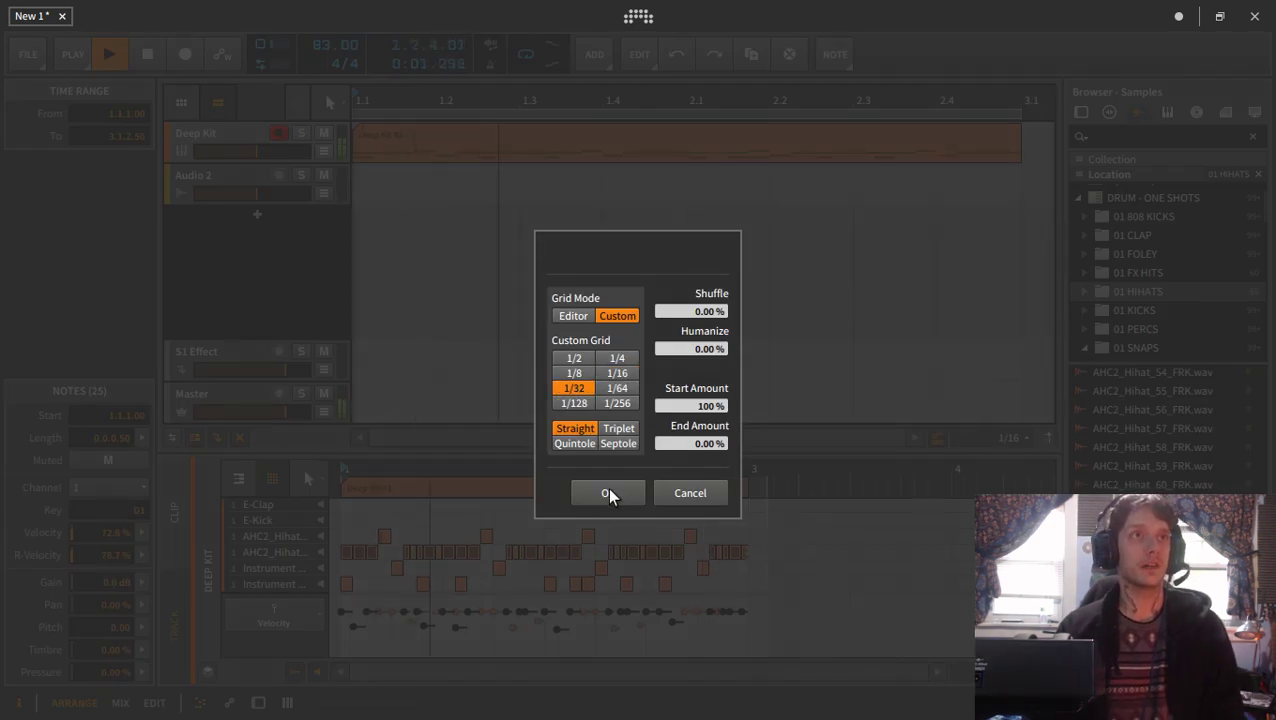
{"action": "left_click", "coordinate": [609, 493]}
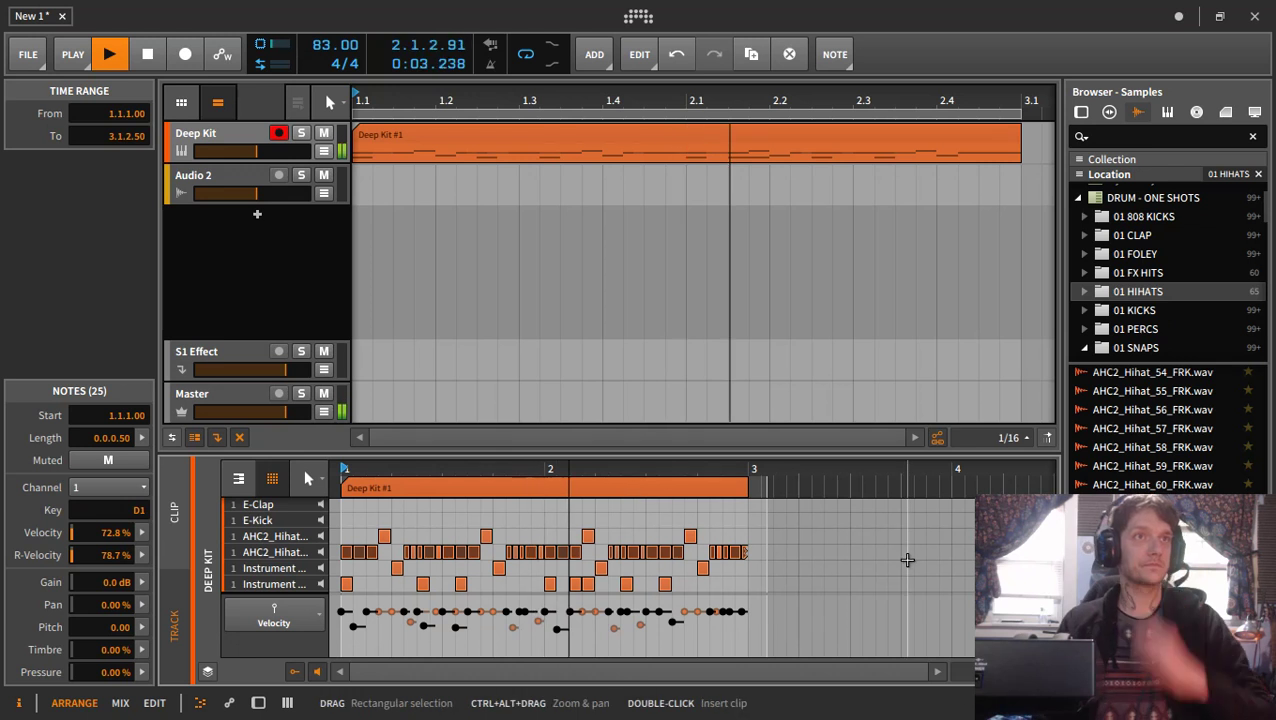
- Set the note editor grid to 1/64 for detailed edits around beat 1.2
{"action": "left_click", "coordinate": [819, 567]}
{"action": "left_click_drag", "start_coordinate": [673, 471], "coordinate": [646, 520]}
{"action": "left_click_drag", "start_coordinate": [624, 670], "coordinate": [500, 670]}
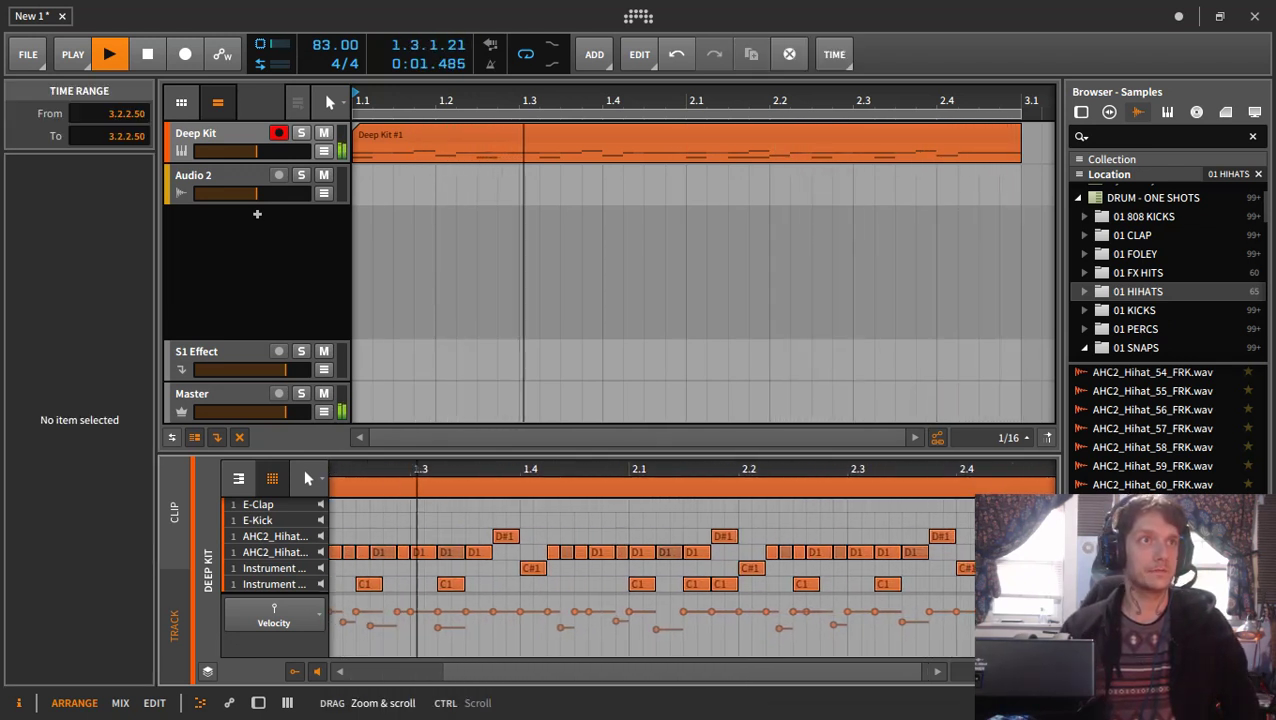
{"action": "left_click_drag", "start_coordinate": [676, 470], "coordinate": [851, 424]}
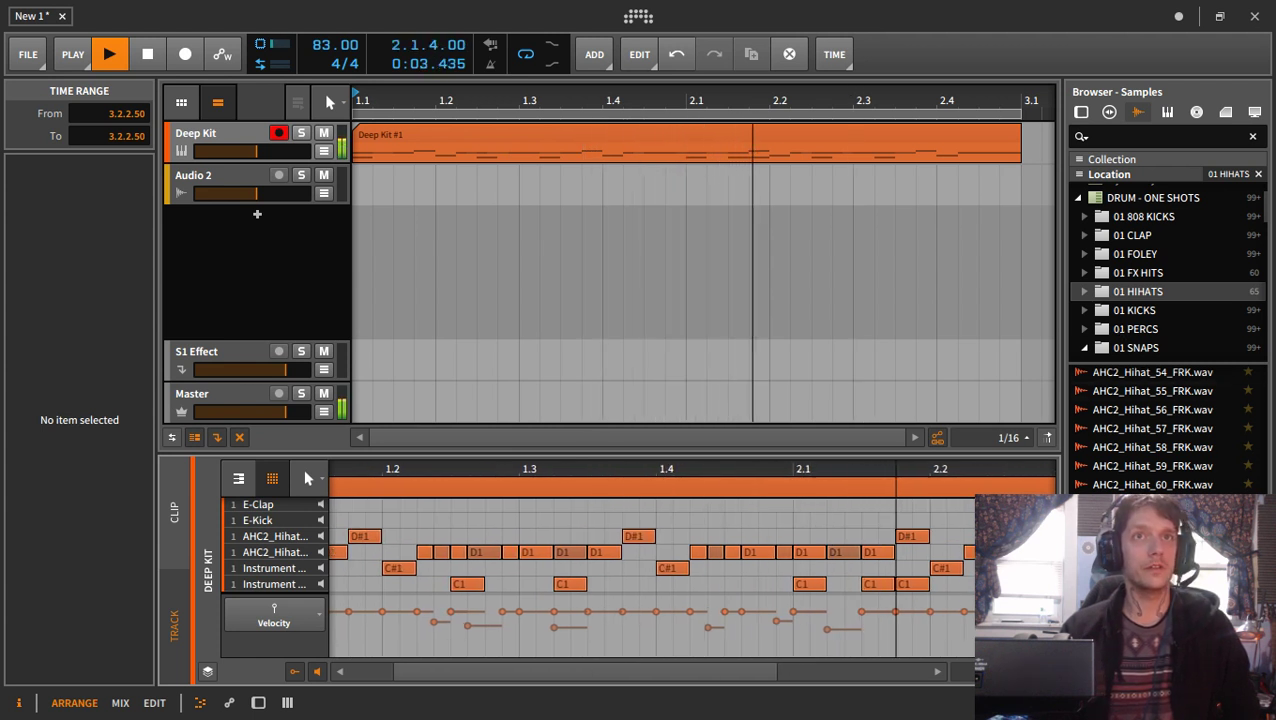
{"action": "left_click", "coordinate": [1009, 437]}
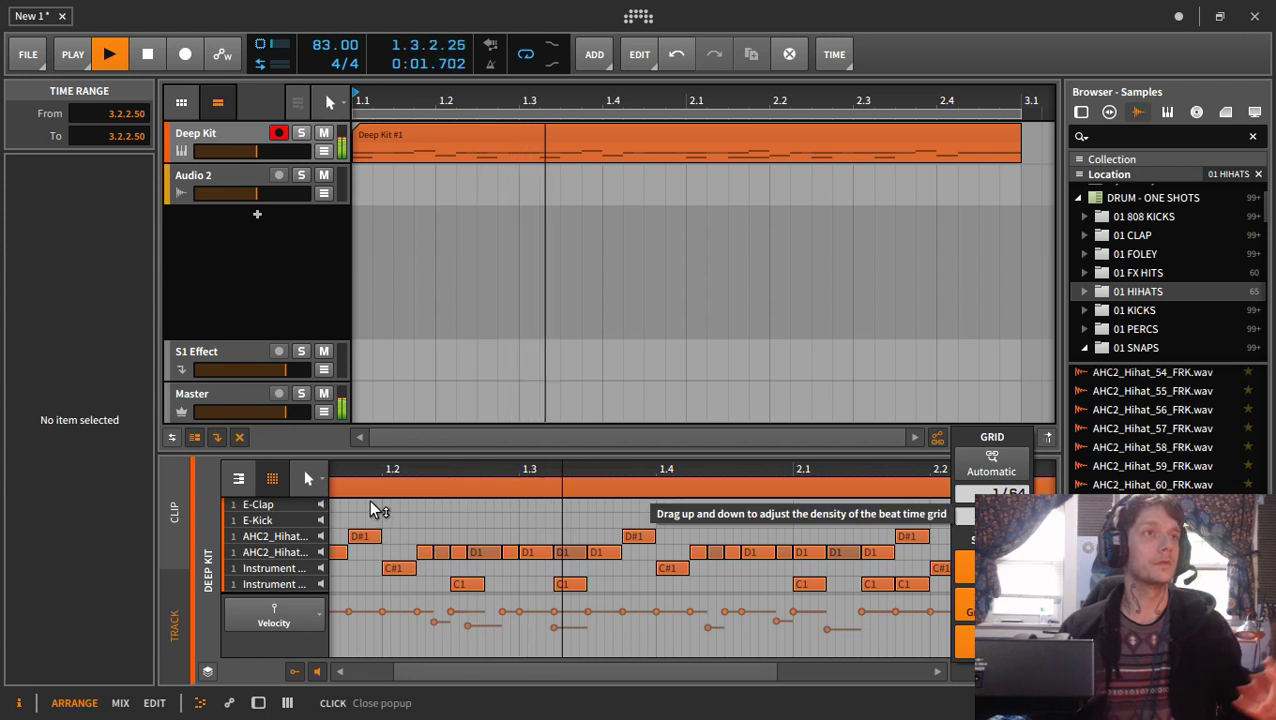
{"action": "left_click", "coordinate": [410, 549]}
- Add 1/64-offset copies of the D1 hi-hats in beat 1.2 starting at 1.2.2.25, and lower their velocity to 41.9%
{"action": "left_click_drag", "start_coordinate": [406, 548], "coordinate": [436, 553]}
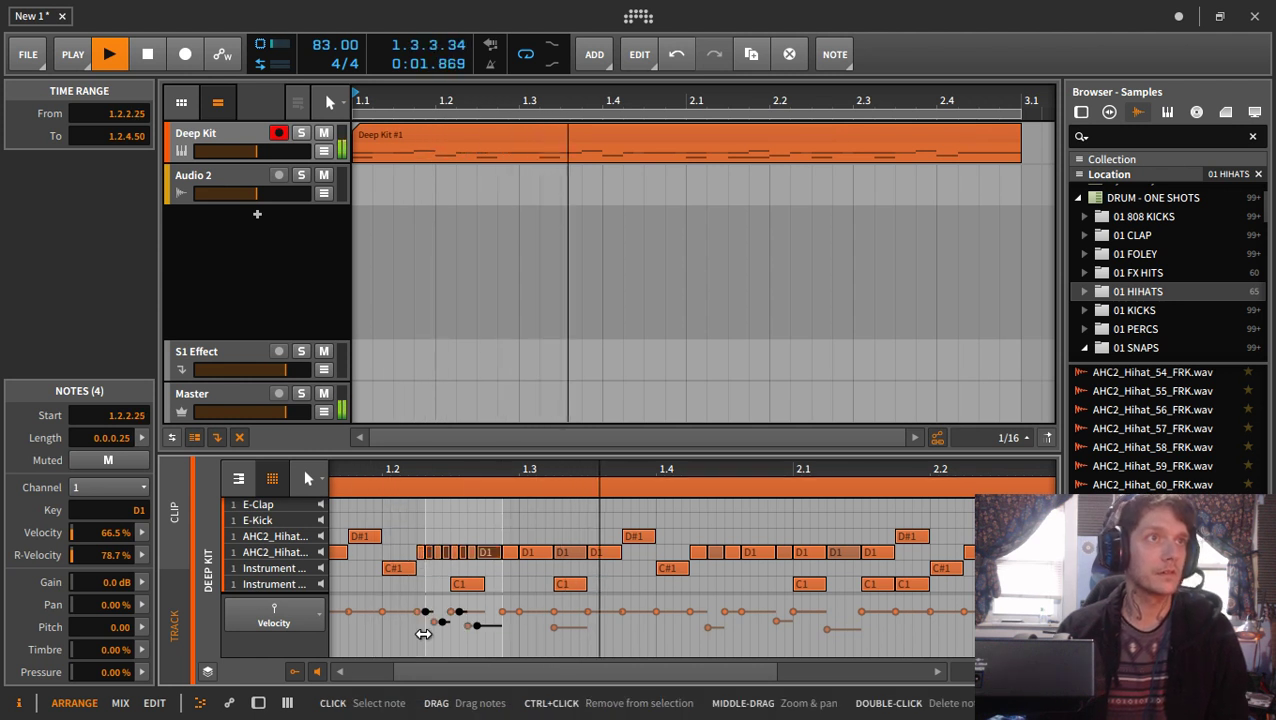
{"action": "left_click_drag", "start_coordinate": [427, 612], "coordinate": [427, 624]}
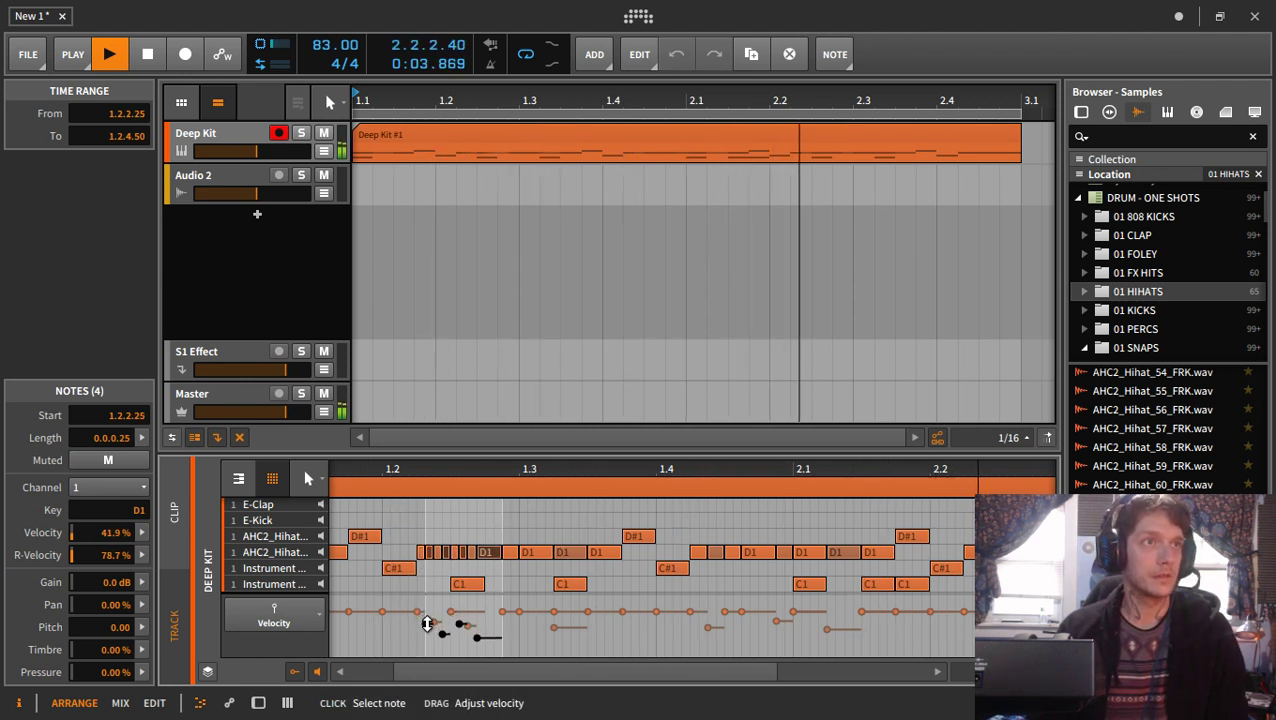
{"action": "left_click", "coordinate": [400, 620]}
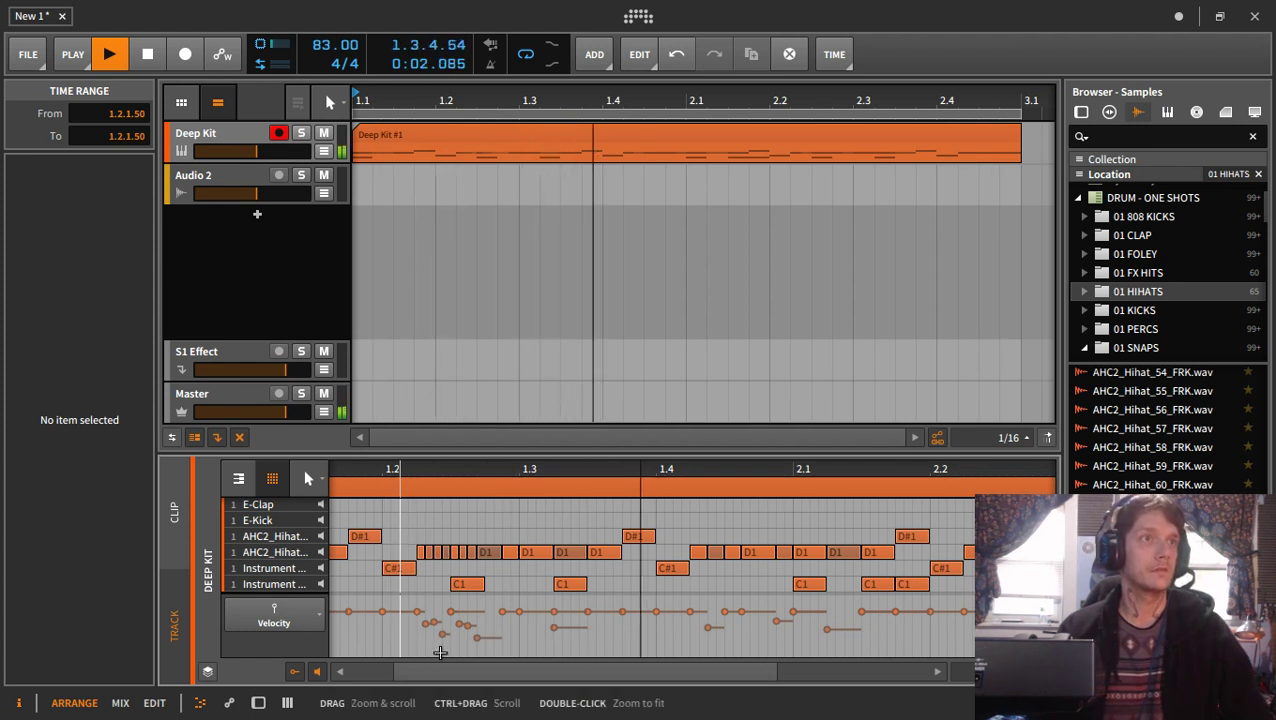
- Delete the D1 hi-hat notes at 1.2.2.25 and 1.2.3.00
{"action": "left_click", "coordinate": [430, 554]}
{"action": "key", "text": "Delete"}
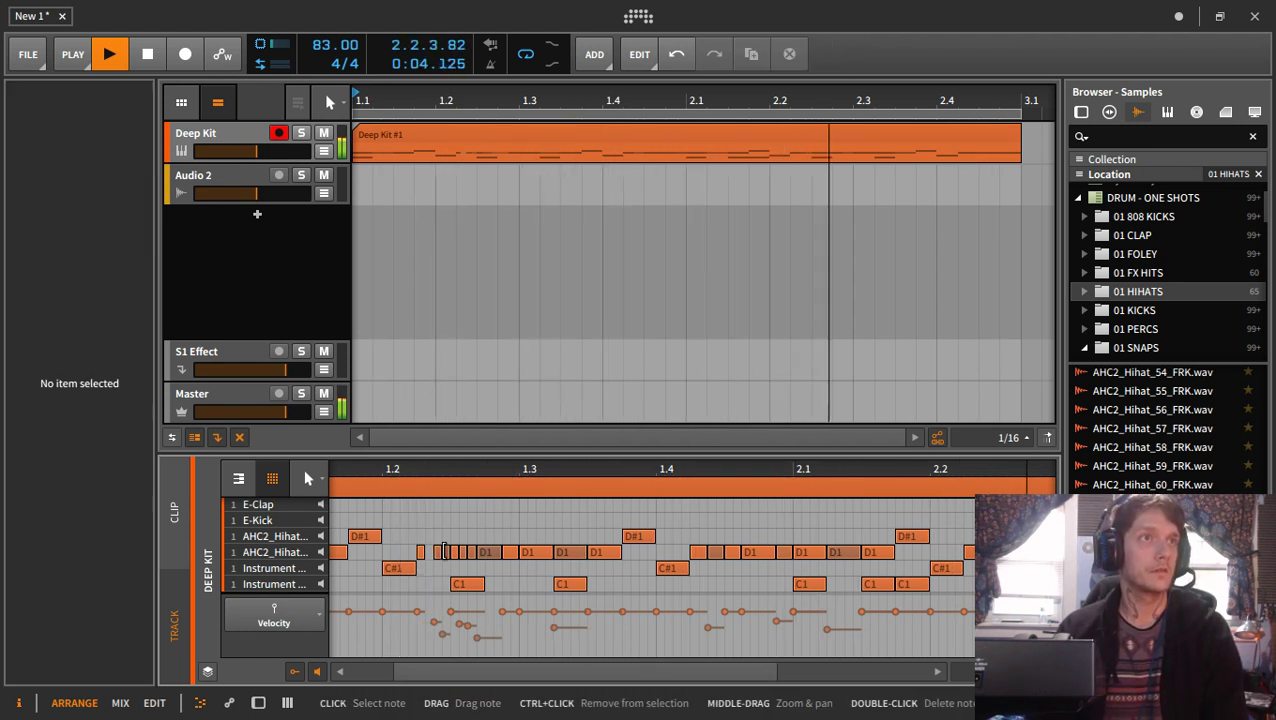
{"action": "left_click", "coordinate": [453, 552]}
{"action": "key", "text": "Delete"}
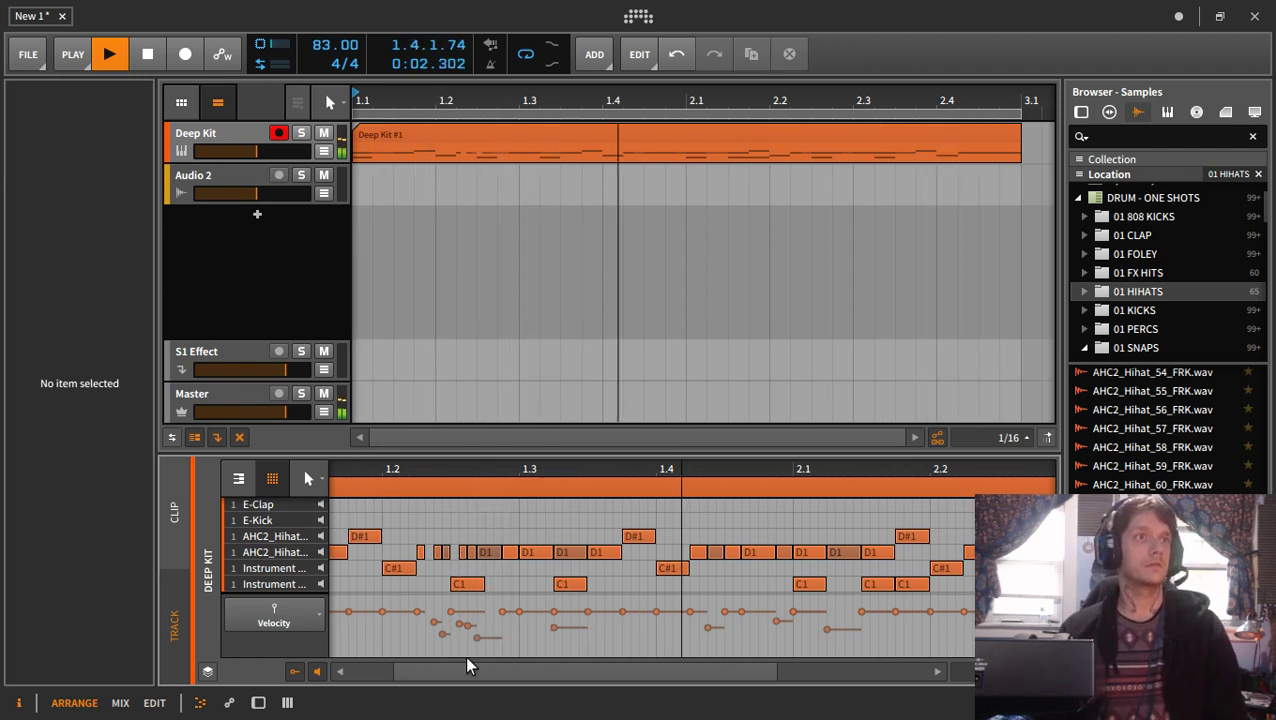
- Raise the velocities of all notes in beat 1.2 together
{"action": "left_click", "coordinate": [484, 638]}
{"action": "left_click_drag", "start_coordinate": [512, 652], "coordinate": [435, 610]}
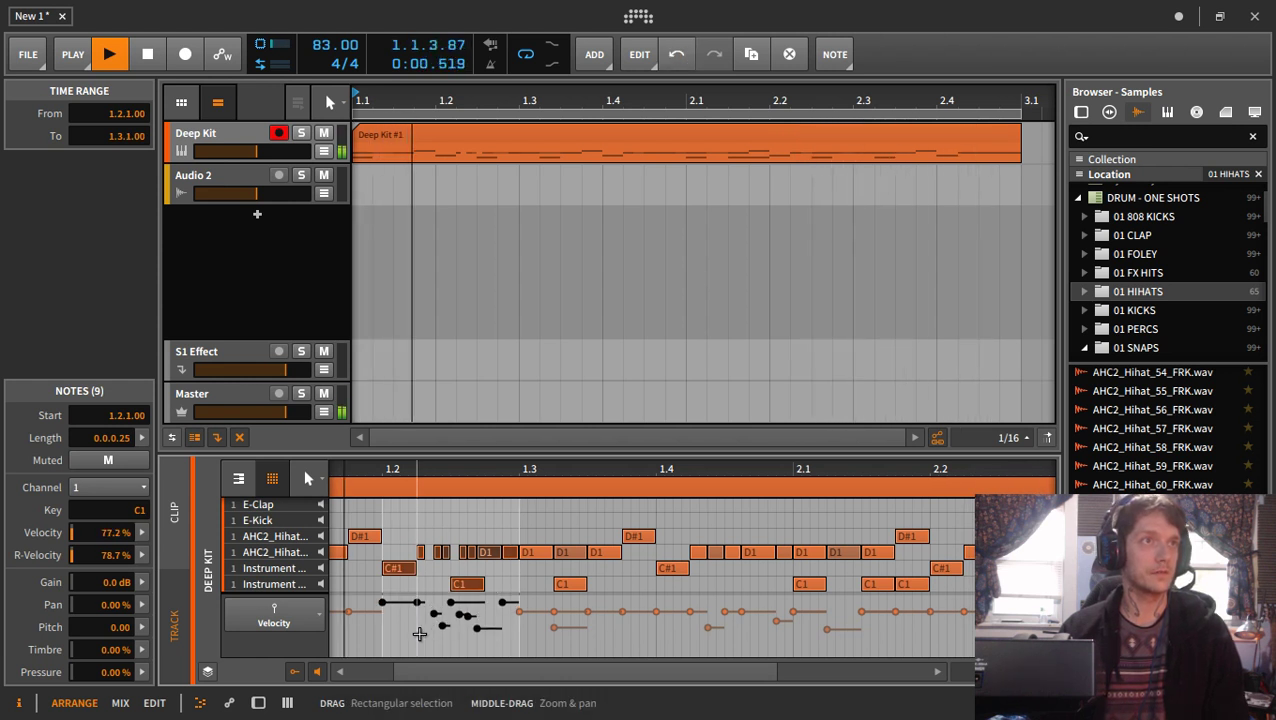
{"action": "left_click", "coordinate": [419, 635]}
- Set all kick and snare notes, plus the two loudest D1 hi-hats in beat 1.2, to 100% velocity
{"action": "left_click_drag", "start_coordinate": [430, 675], "coordinate": [382, 675]}
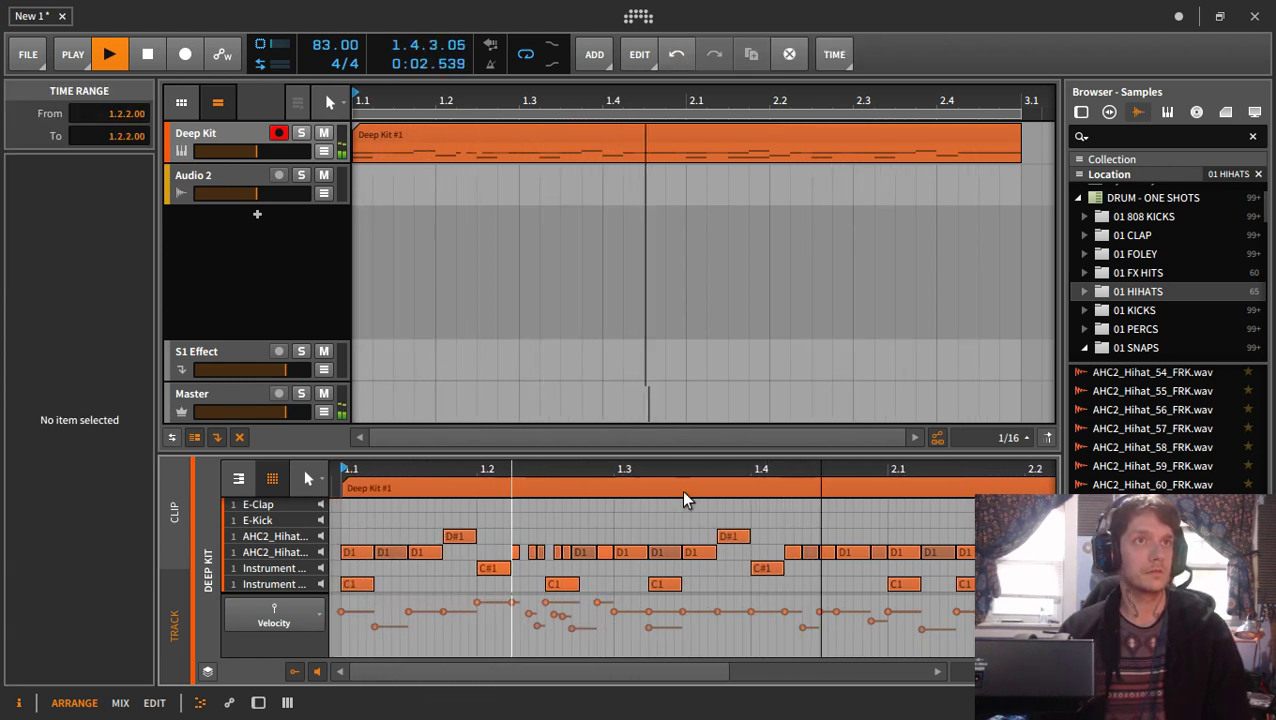
{"action": "left_click_drag", "start_coordinate": [703, 466], "coordinate": [703, 425]}
{"action": "left_click", "coordinate": [620, 280]}
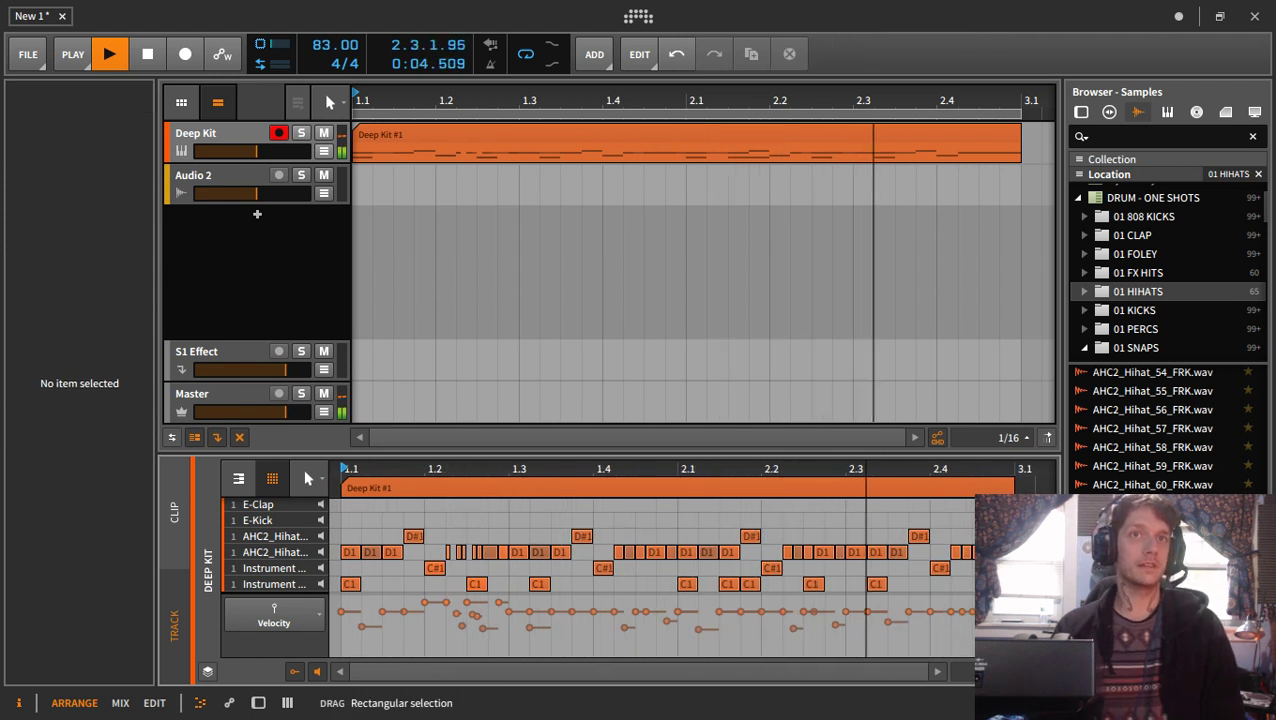
{"action": "left_click_drag", "start_coordinate": [1035, 573], "coordinate": [345, 560]}
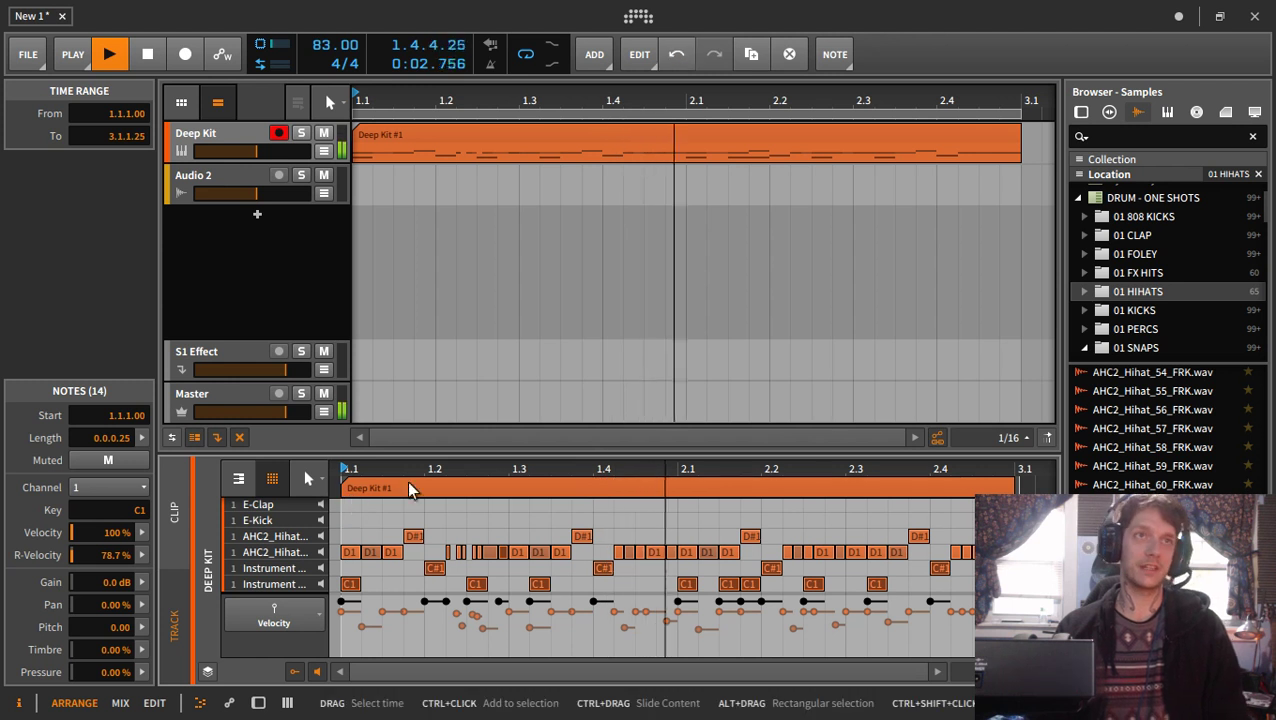
{"action": "left_click", "coordinate": [783, 367]}
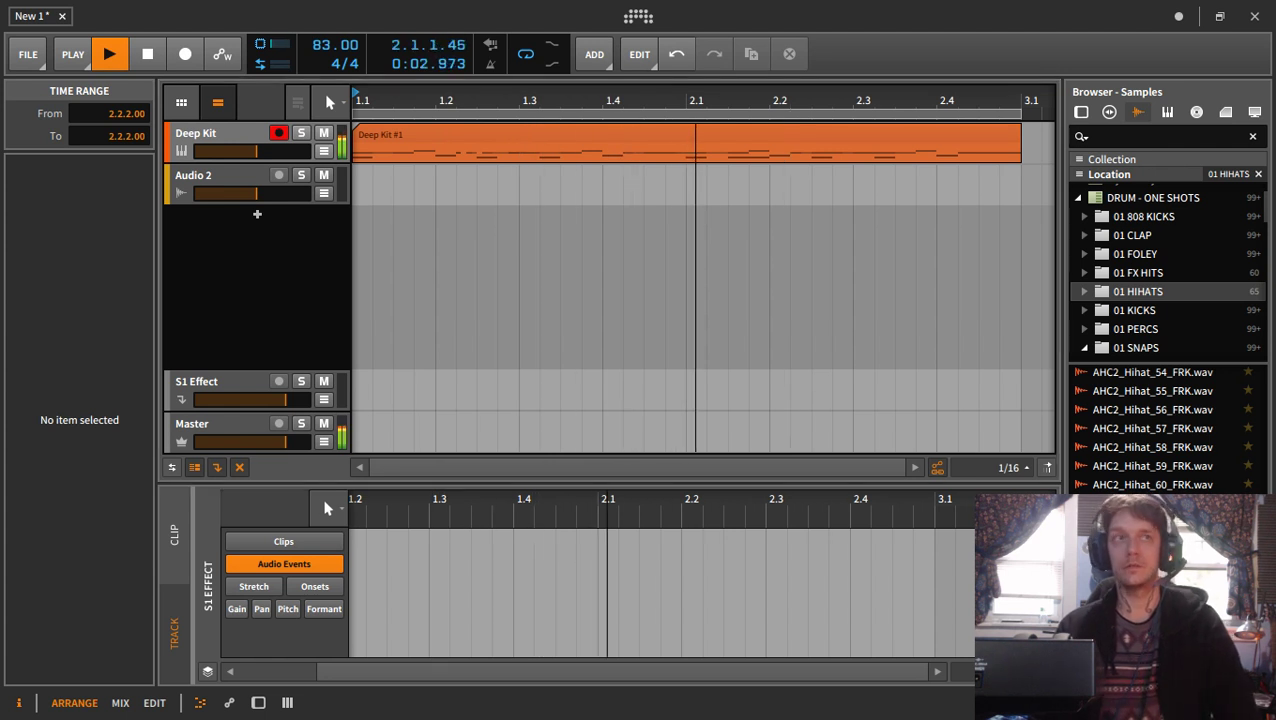
- Open the Deep Kit track's Drum Machine and audition the E-Clap and E-Snare pads
{"action": "left_click", "coordinate": [230, 142]}
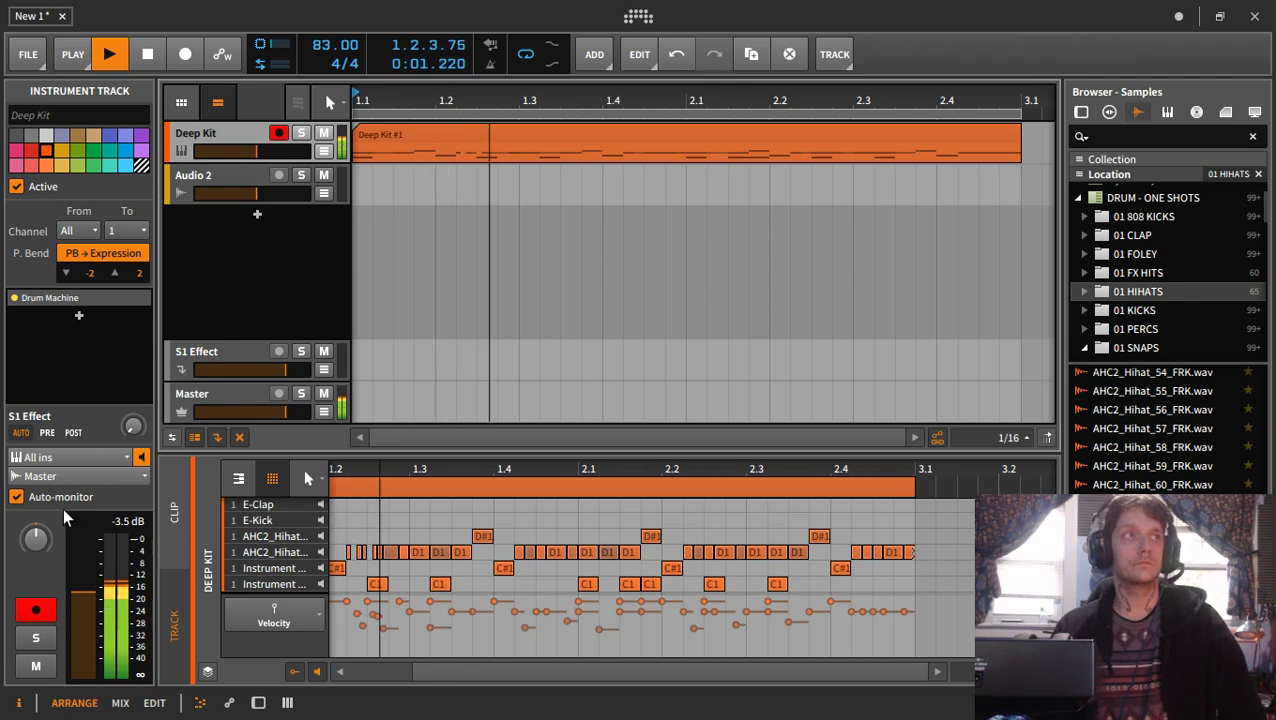
{"action": "left_click", "coordinate": [72, 297]}
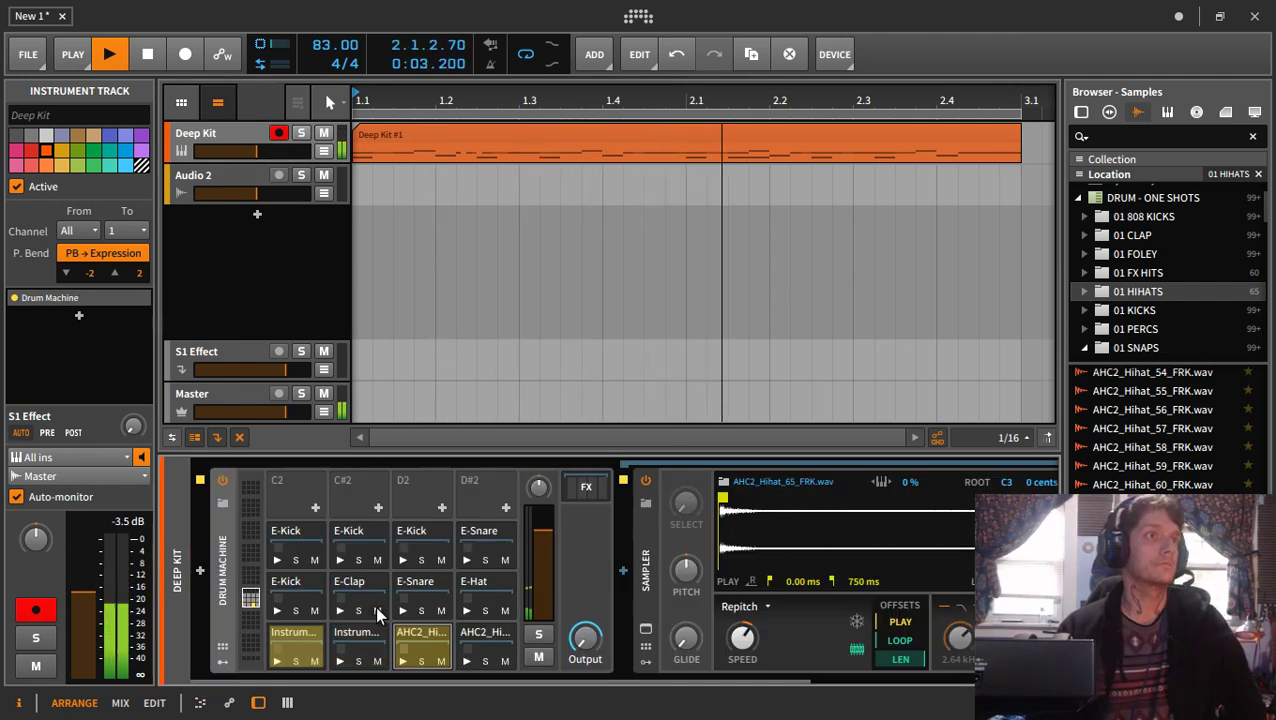
{"action": "left_click", "coordinate": [338, 609]}
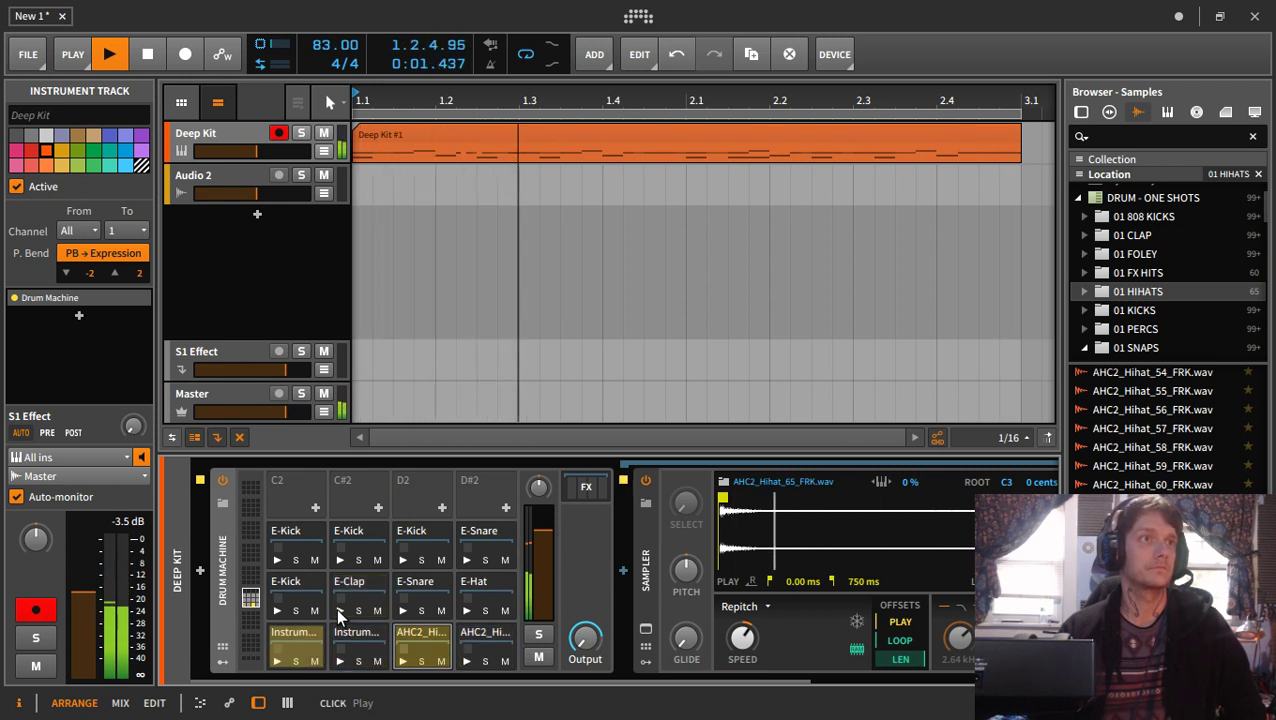
{"action": "left_click", "coordinate": [402, 610]}
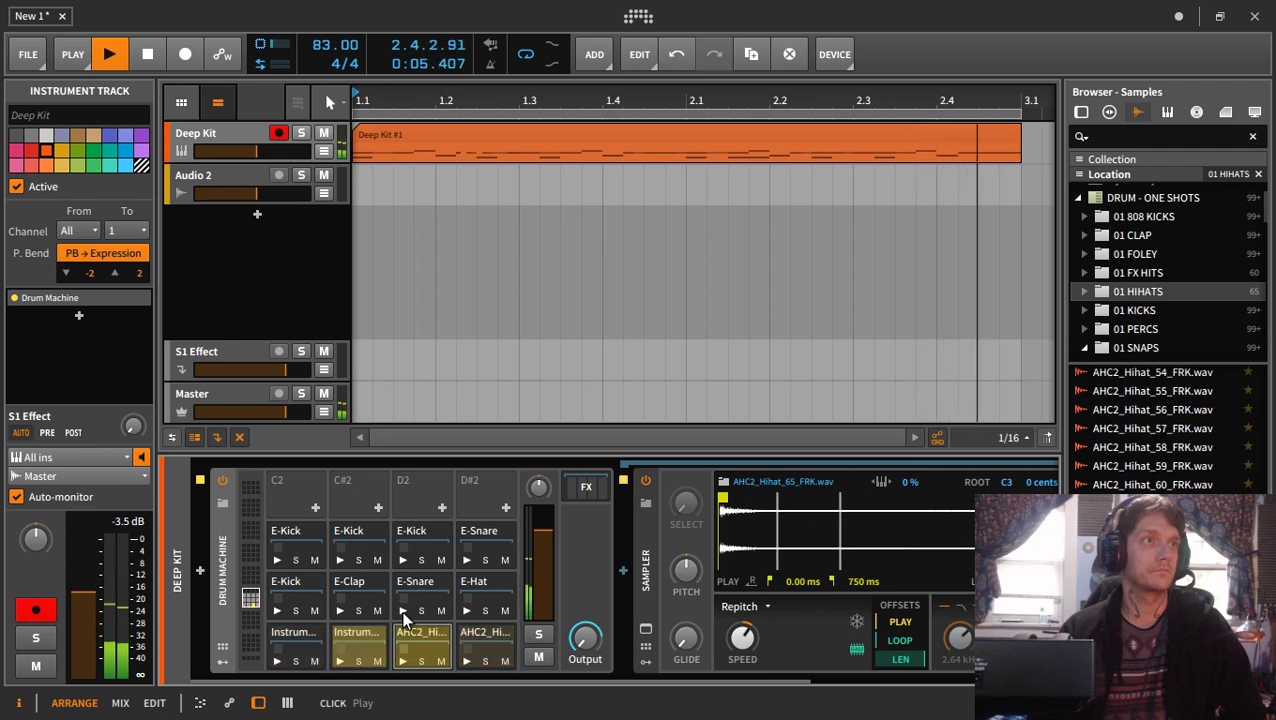
- Reopen the Deep Kit #1 clip in the note editor with both bars in view
{"action": "left_click", "coordinate": [589, 148]}
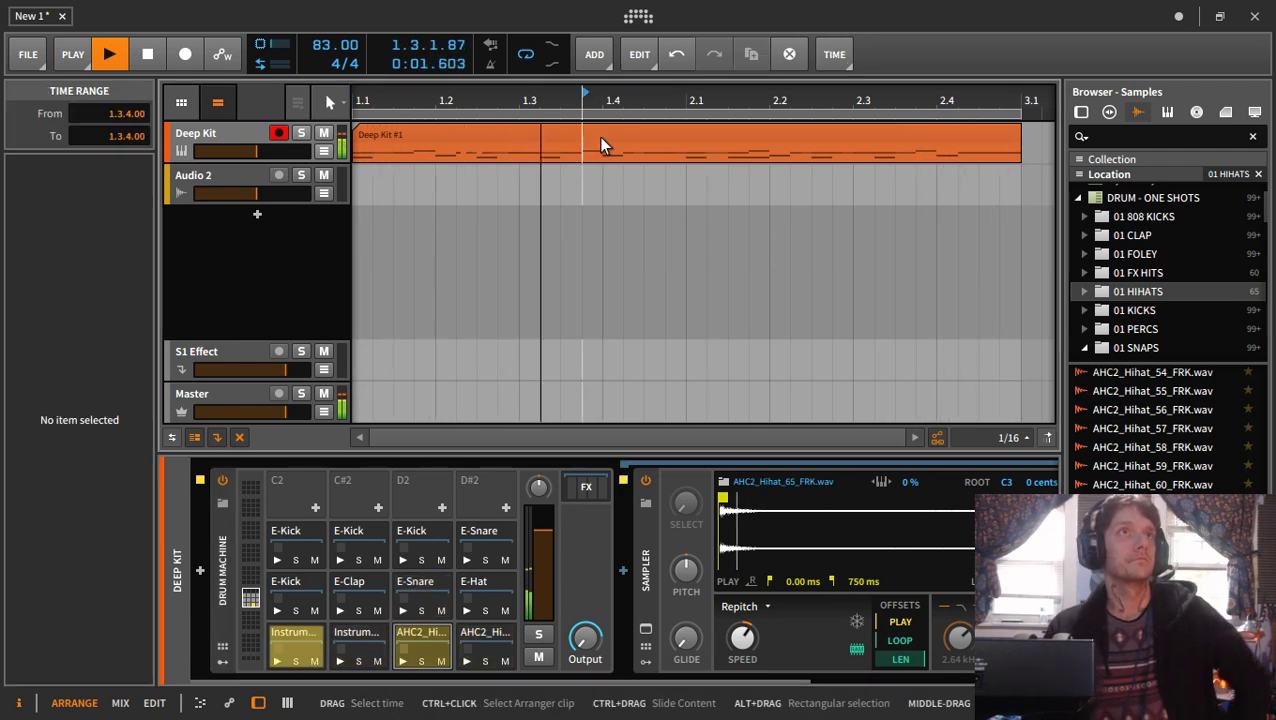
{"action": "left_click", "coordinate": [594, 134]}
{"action": "double_click", "coordinate": [594, 134]}
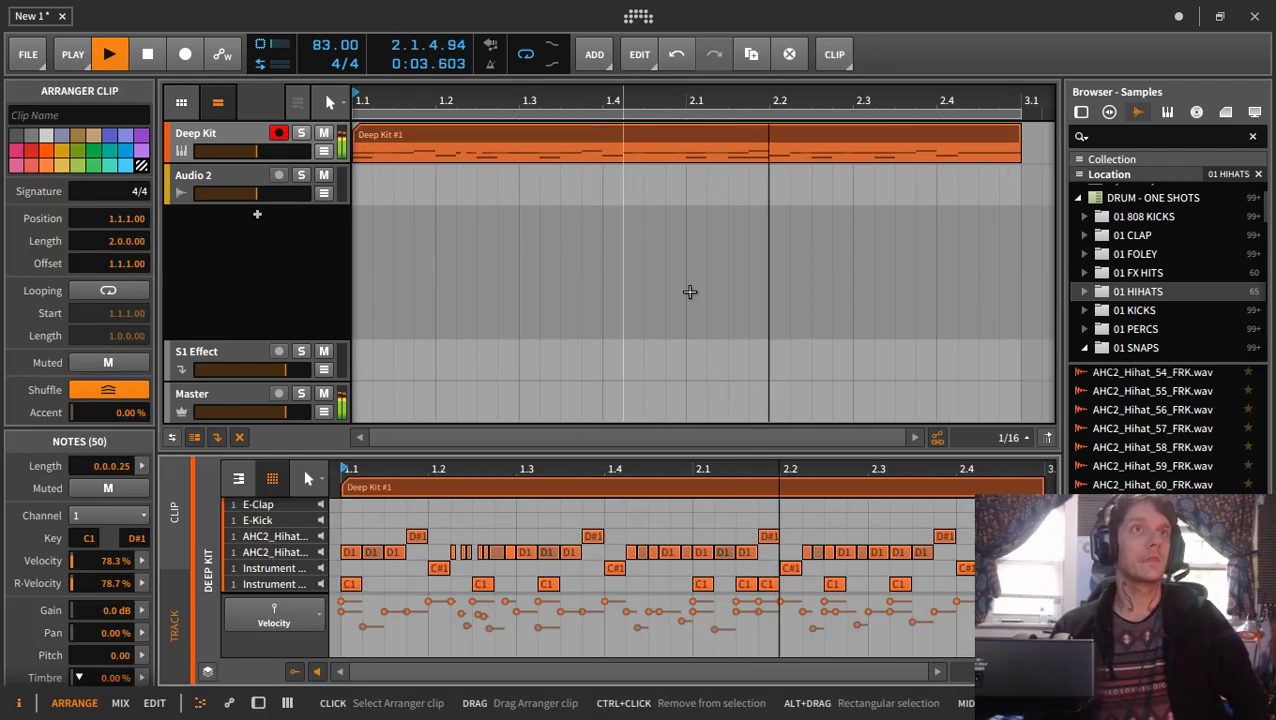
{"action": "left_click_drag", "start_coordinate": [815, 469], "coordinate": [749, 512]}
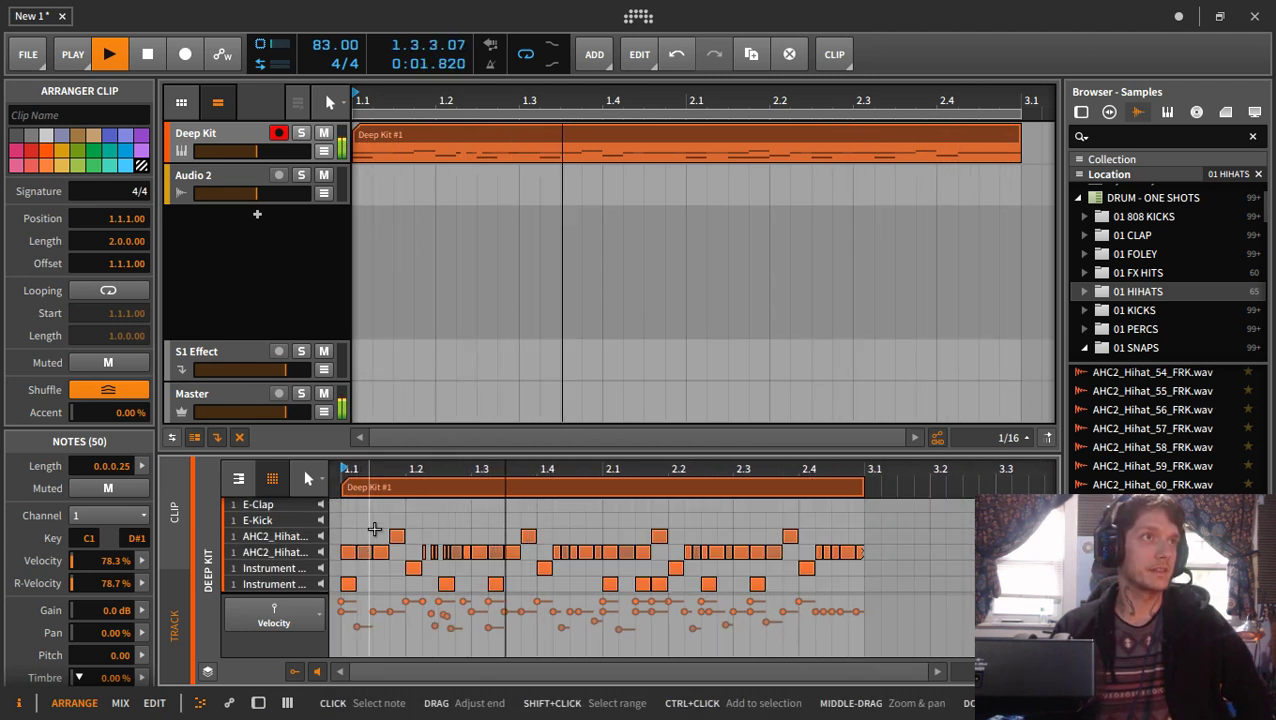
{"action": "double_click", "coordinate": [346, 521]}
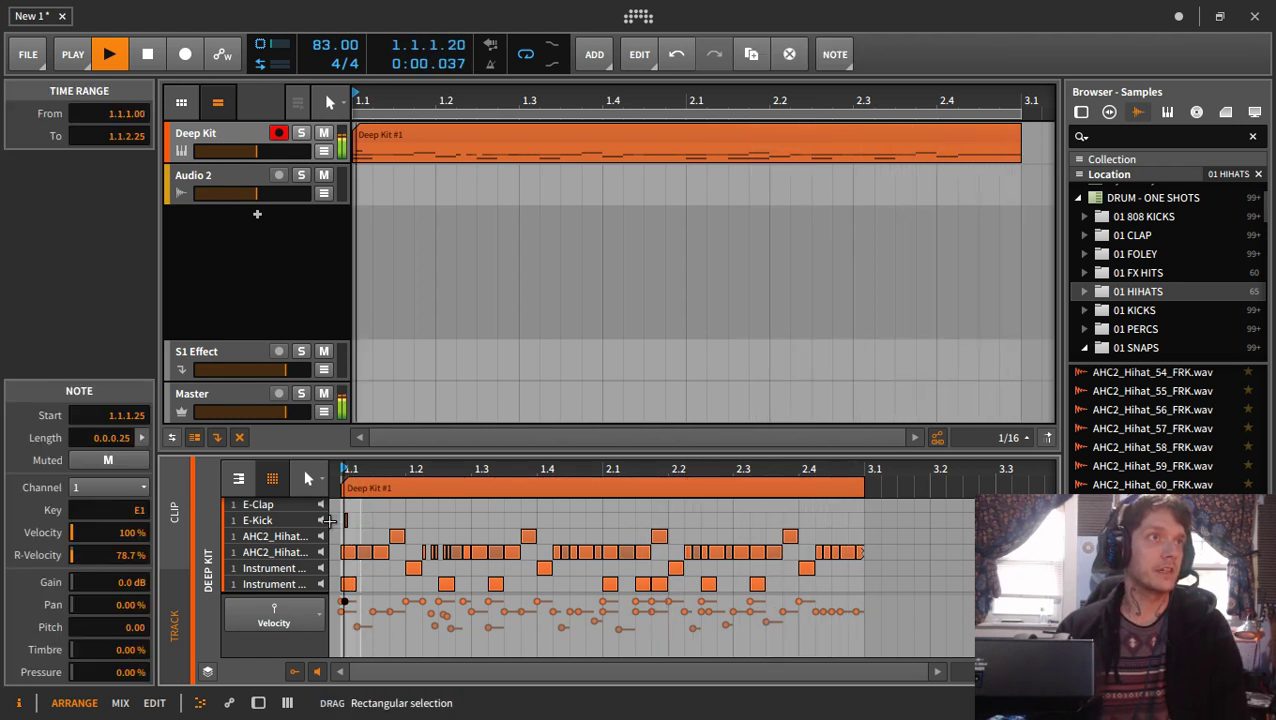
{"action": "key", "text": "Delete"}
{"action": "left_click", "coordinate": [1034, 439]}
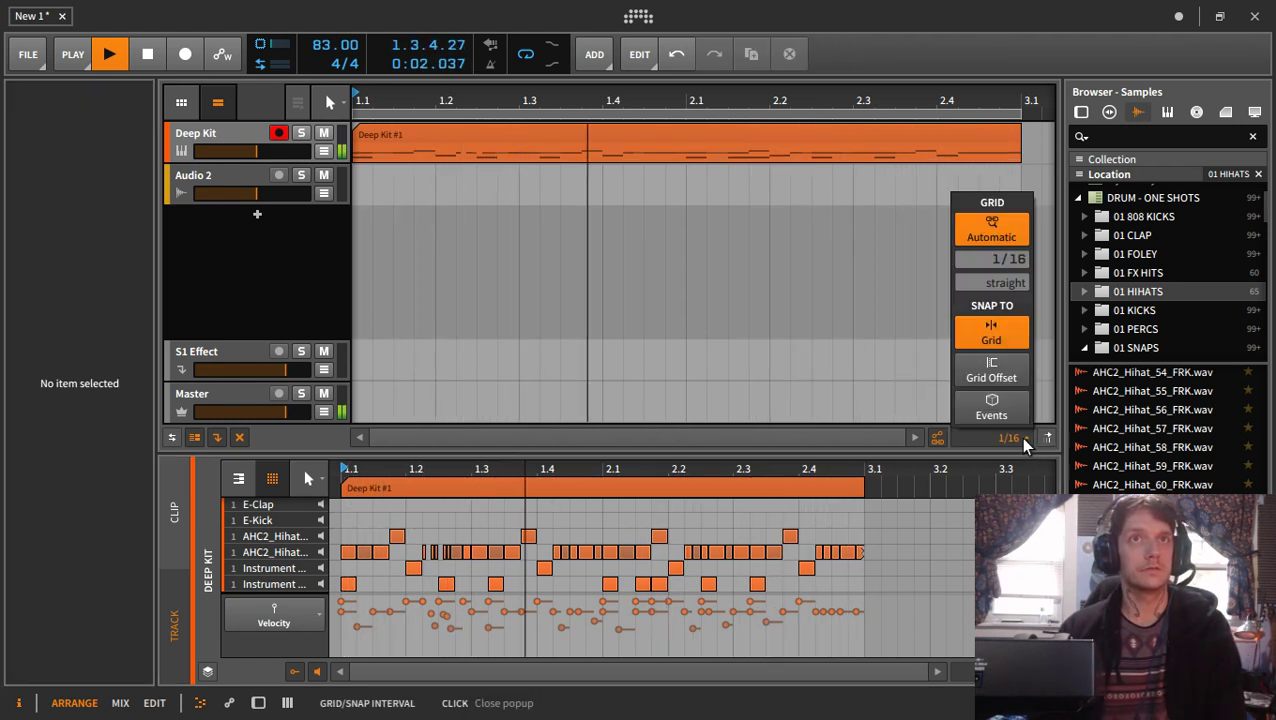
{"action": "left_click", "coordinate": [1014, 672]}
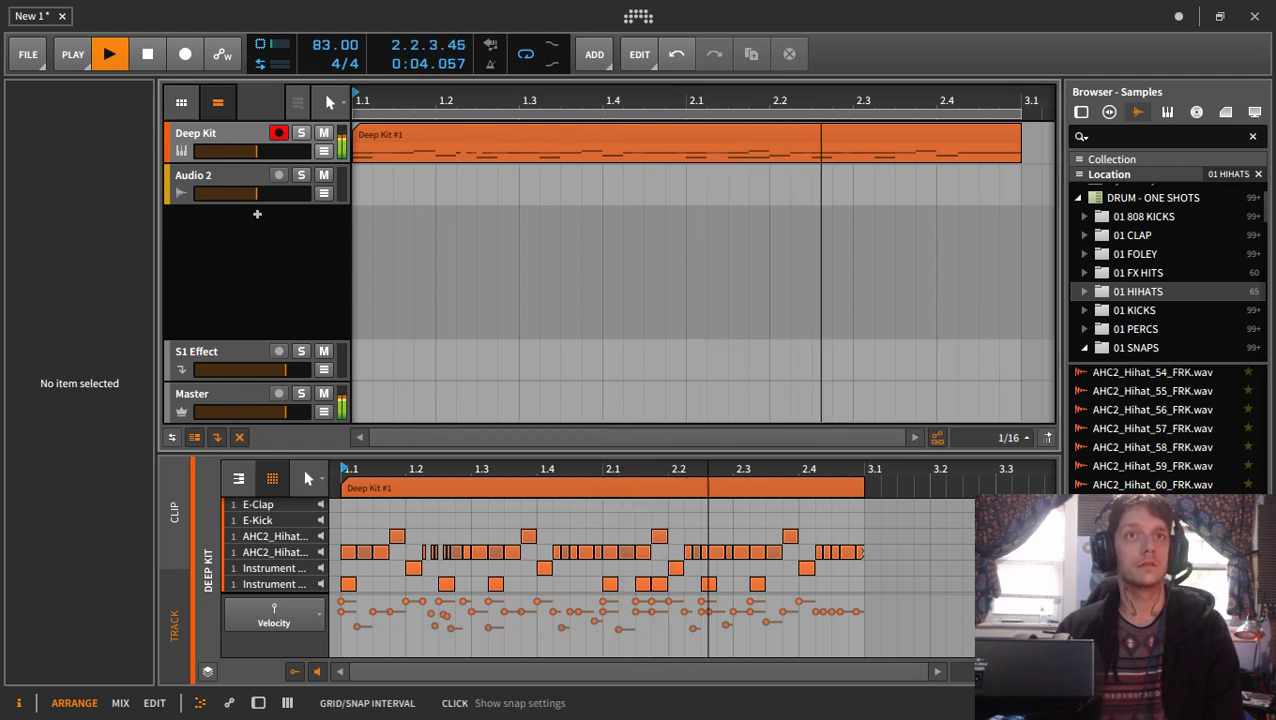
{"action": "left_click", "coordinate": [1014, 672]}
{"action": "left_click", "coordinate": [1000, 472]}
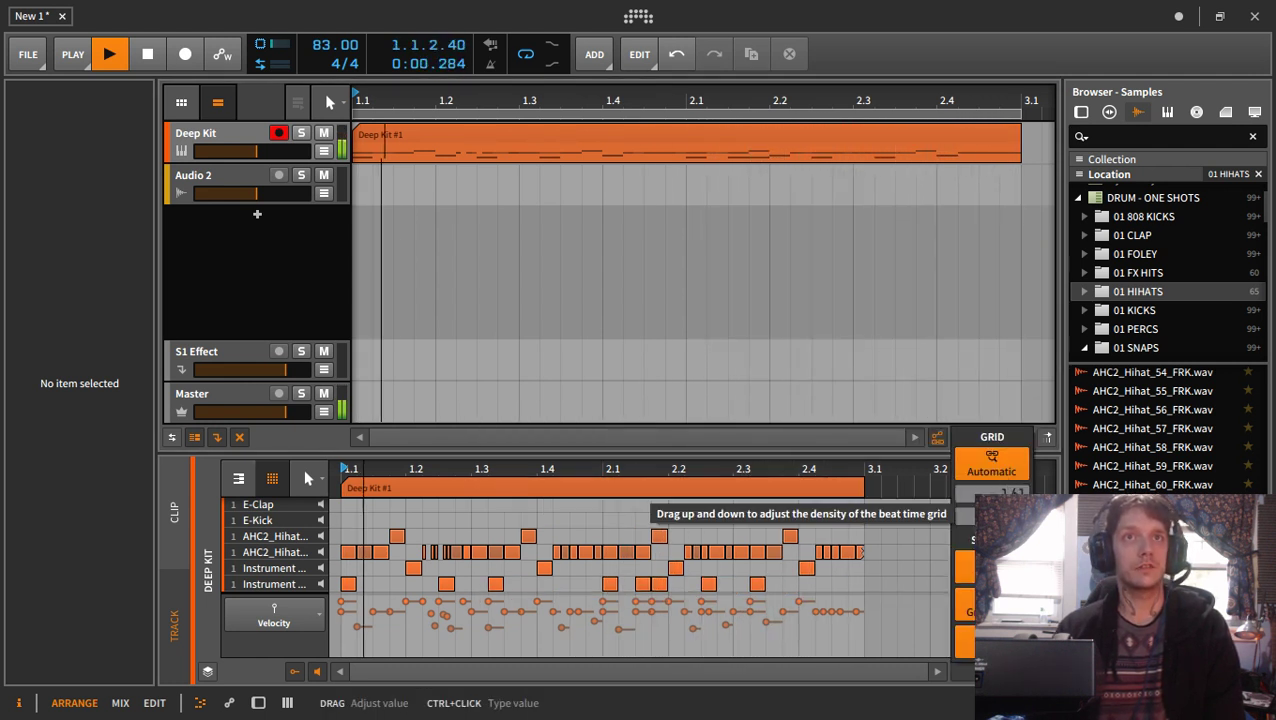
{"action": "left_click", "coordinate": [358, 527]}
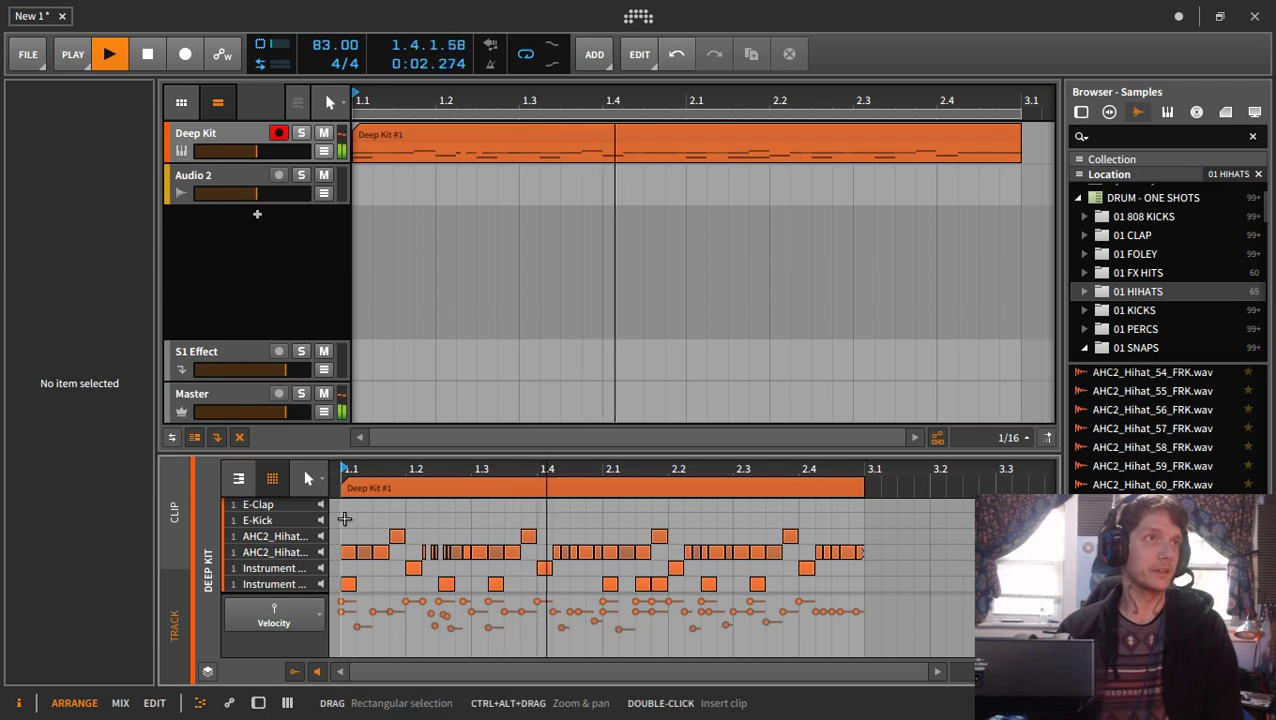
- Add E-Kick notes of length 0.0.0.25 at 1.1.1, 1.3.2, 2.1.1, 2.1.4 and 2.3.2 in the Deep Kit #1 clip
{"action": "double_click", "coordinate": [342, 520]}
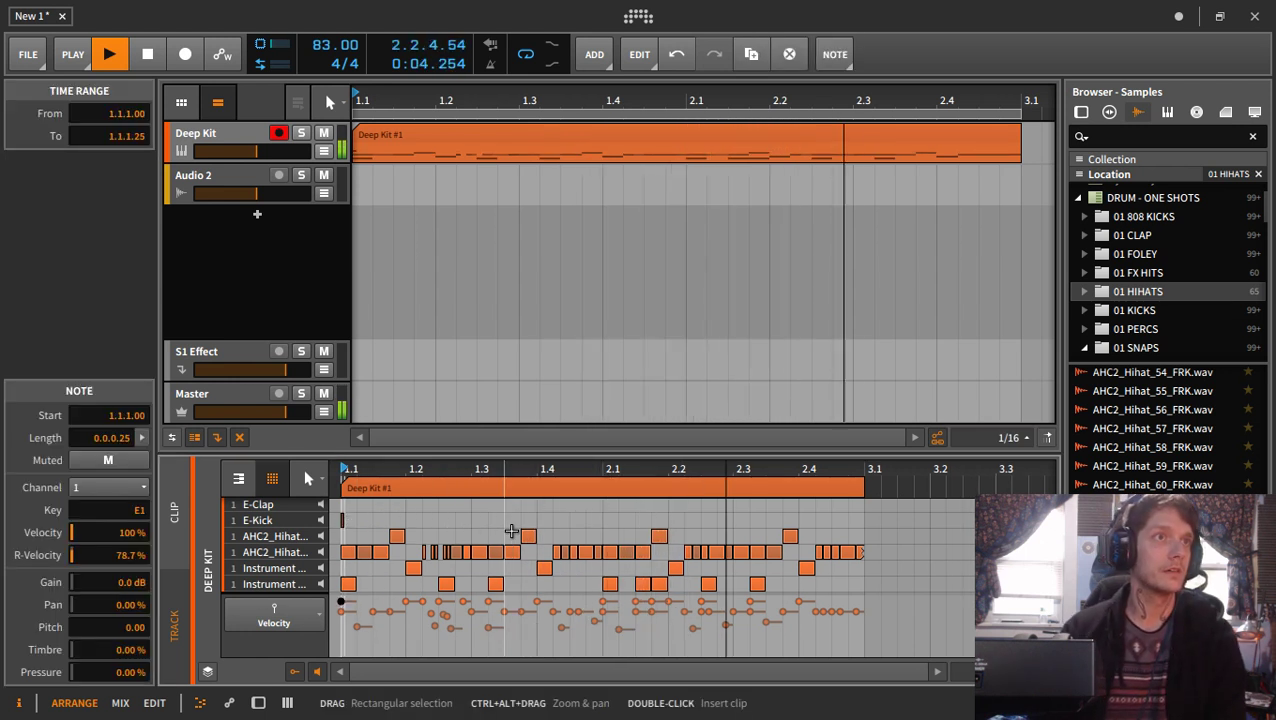
{"action": "left_click", "coordinate": [491, 519]}
{"action": "double_click", "coordinate": [490, 520]}
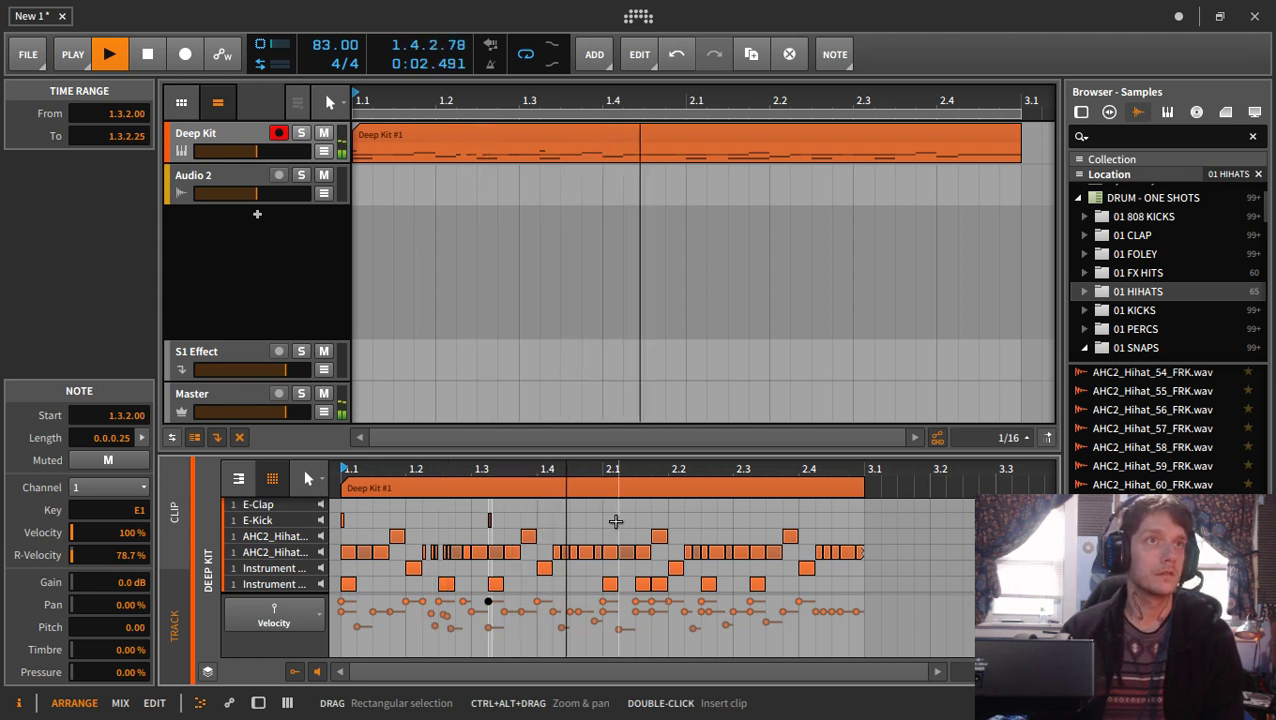
{"action": "double_click", "coordinate": [604, 520]}
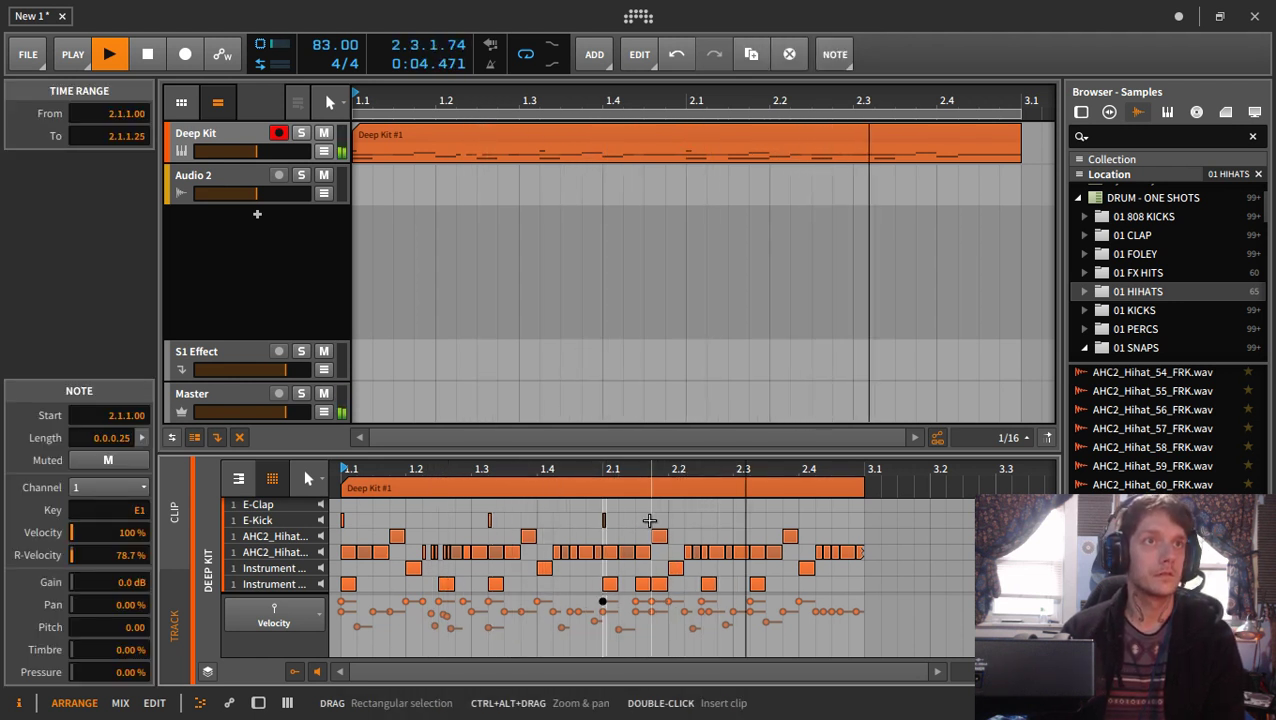
{"action": "left_click", "coordinate": [654, 520]}
{"action": "double_click", "coordinate": [654, 520]}
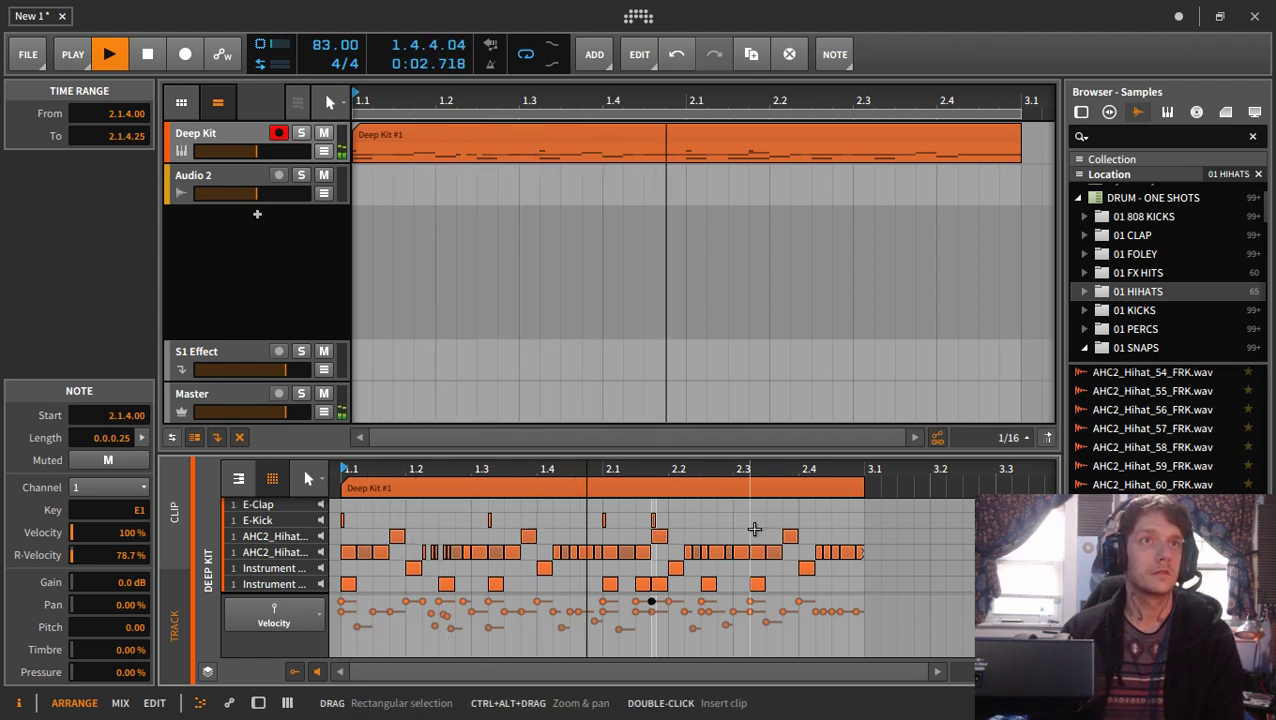
{"action": "left_click", "coordinate": [754, 521]}
{"action": "double_click", "coordinate": [754, 521]}
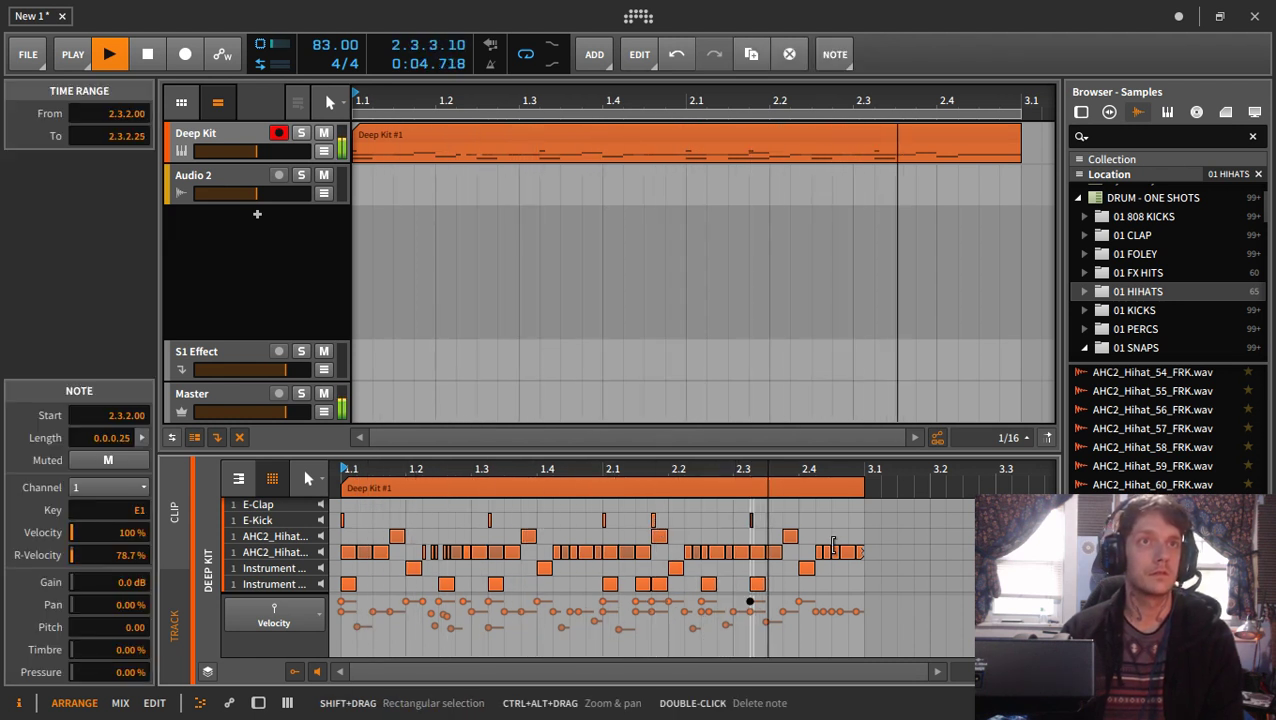
- Open the Deep Kit track's Drum Machine and list the samples of the 01 KICKS folder
{"action": "scroll", "coordinate": [1108, 226], "scroll_direction": "up", "scroll_amount": 1}
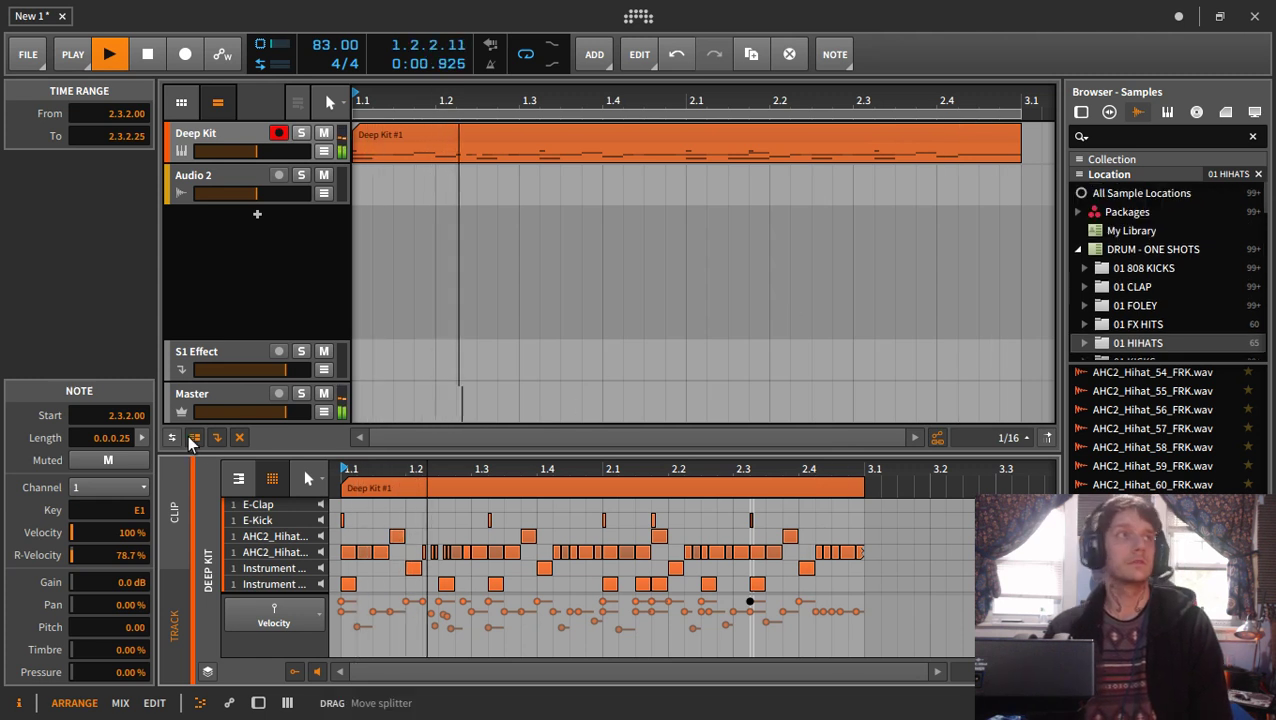
{"action": "left_click", "coordinate": [215, 106]}
{"action": "left_click", "coordinate": [215, 108]}
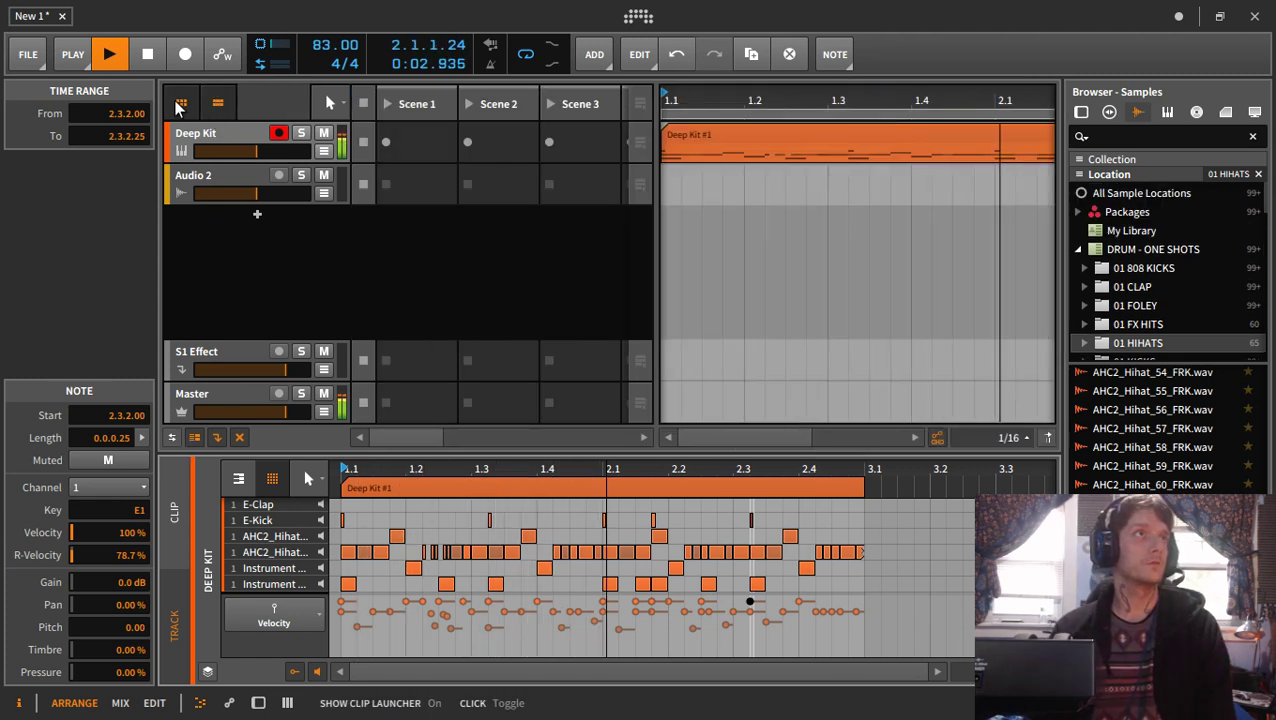
{"action": "double_click", "coordinate": [212, 138]}
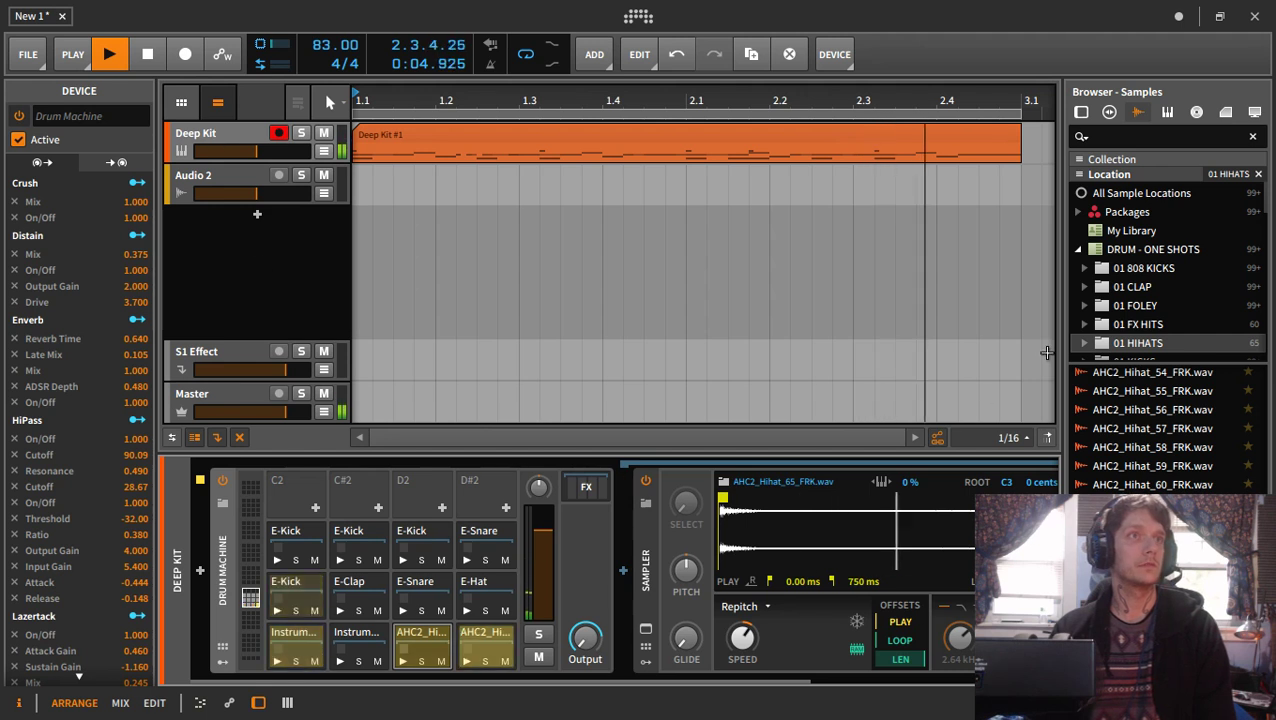
{"action": "scroll", "coordinate": [1150, 330], "scroll_direction": "down", "scroll_amount": 2}
{"action": "left_click", "coordinate": [1140, 305]}
{"action": "scroll", "coordinate": [1150, 484], "scroll_direction": "down", "scroll_amount": 2}
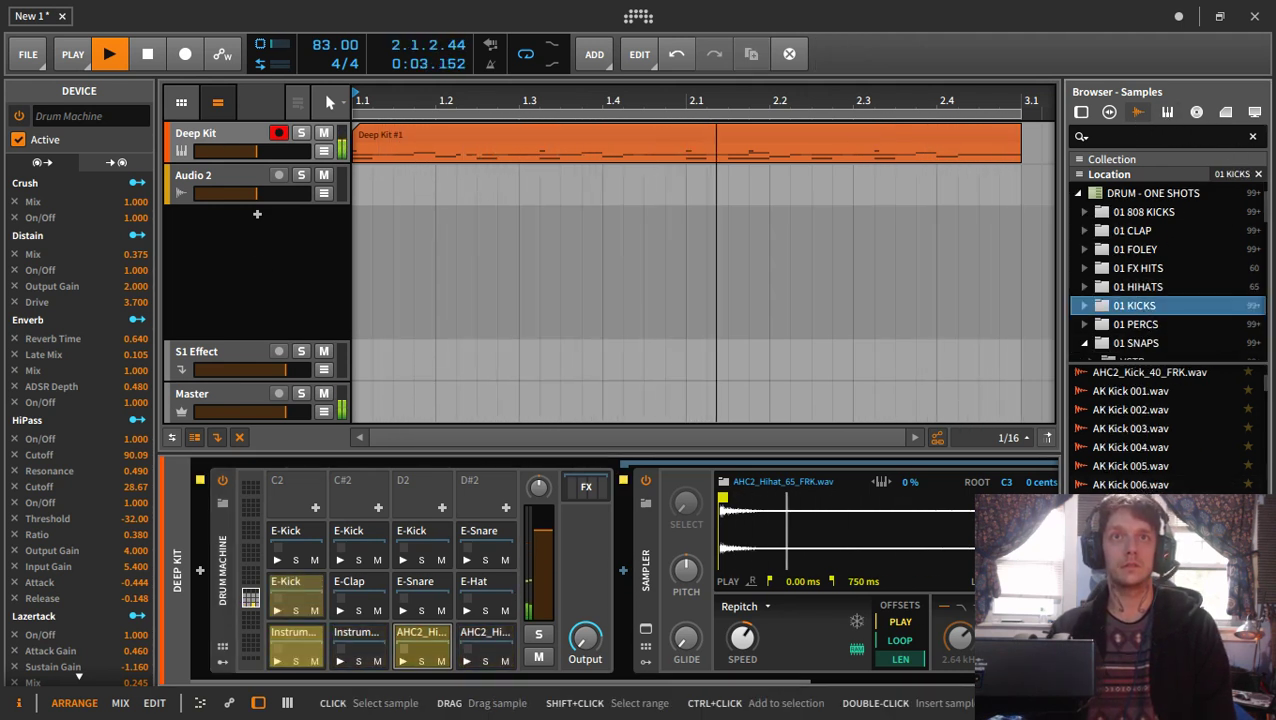
- Replace the E-Kick sample directly above the C1 instrument pad with AK Kick 007.wav and play the beat
{"action": "scroll", "coordinate": [1161, 466], "scroll_direction": "down", "scroll_amount": 1}
{"action": "left_click", "coordinate": [1158, 452]}
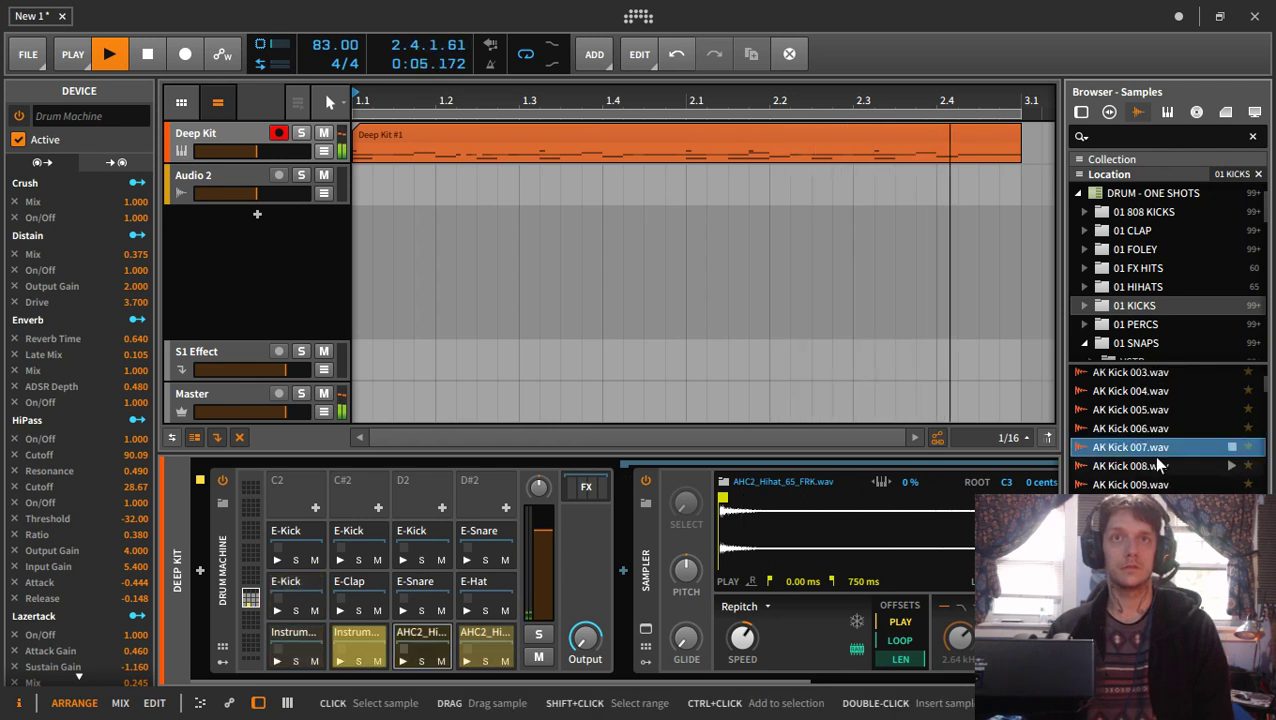
{"action": "left_click_drag", "start_coordinate": [1160, 452], "coordinate": [375, 560]}
{"action": "left_click_drag", "start_coordinate": [273, 608], "coordinate": [281, 606]}
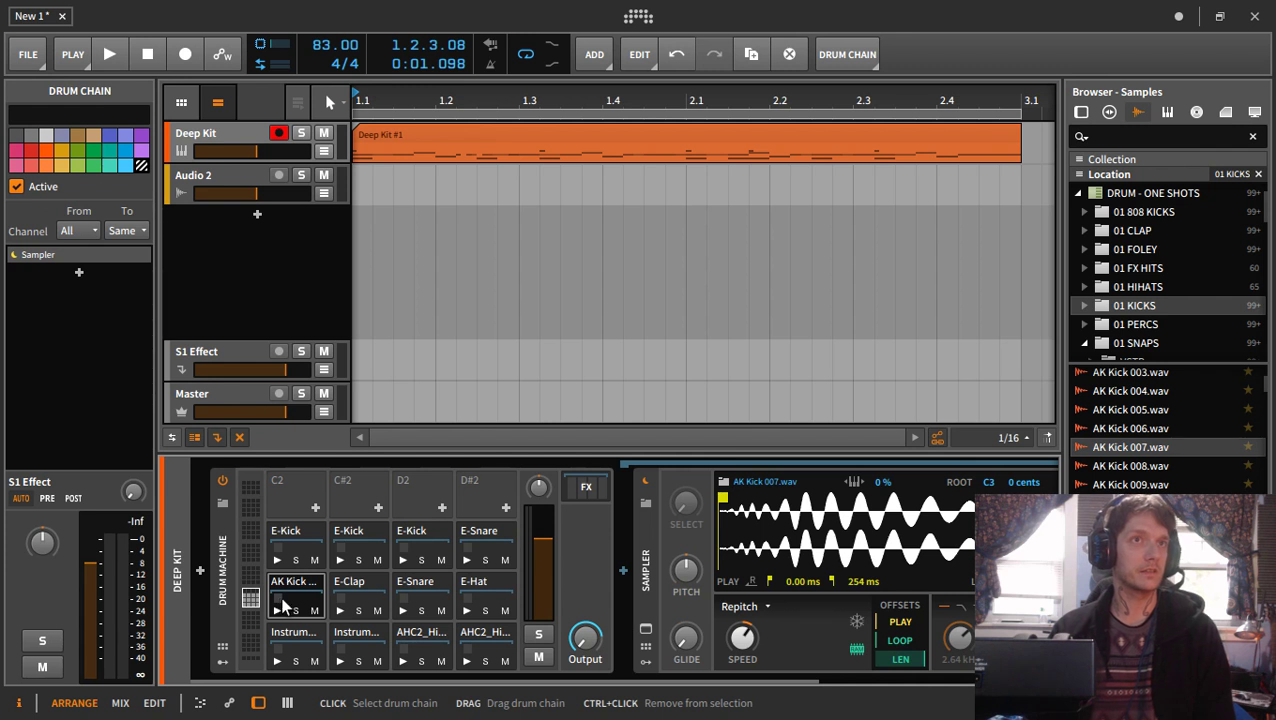
{"action": "key", "text": "space"}
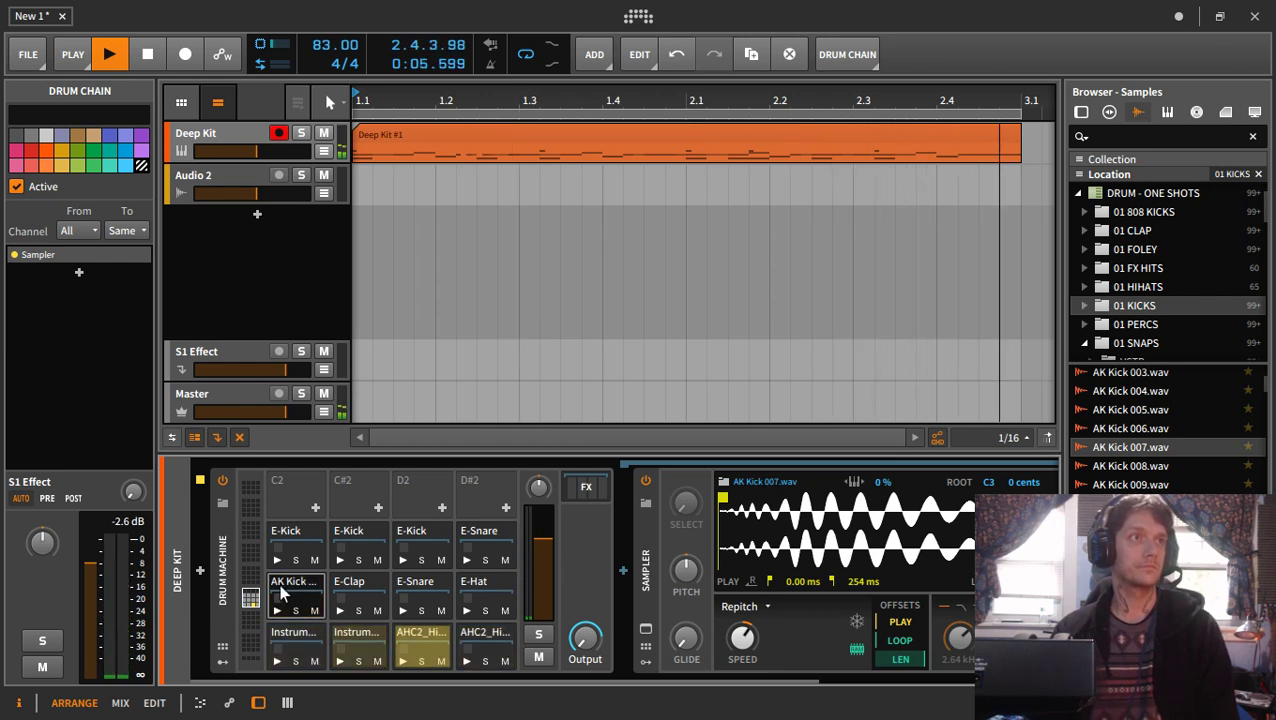
- Search the 01 KICKS samples for "dis" and browse the results
{"action": "left_click", "coordinate": [1141, 137]}
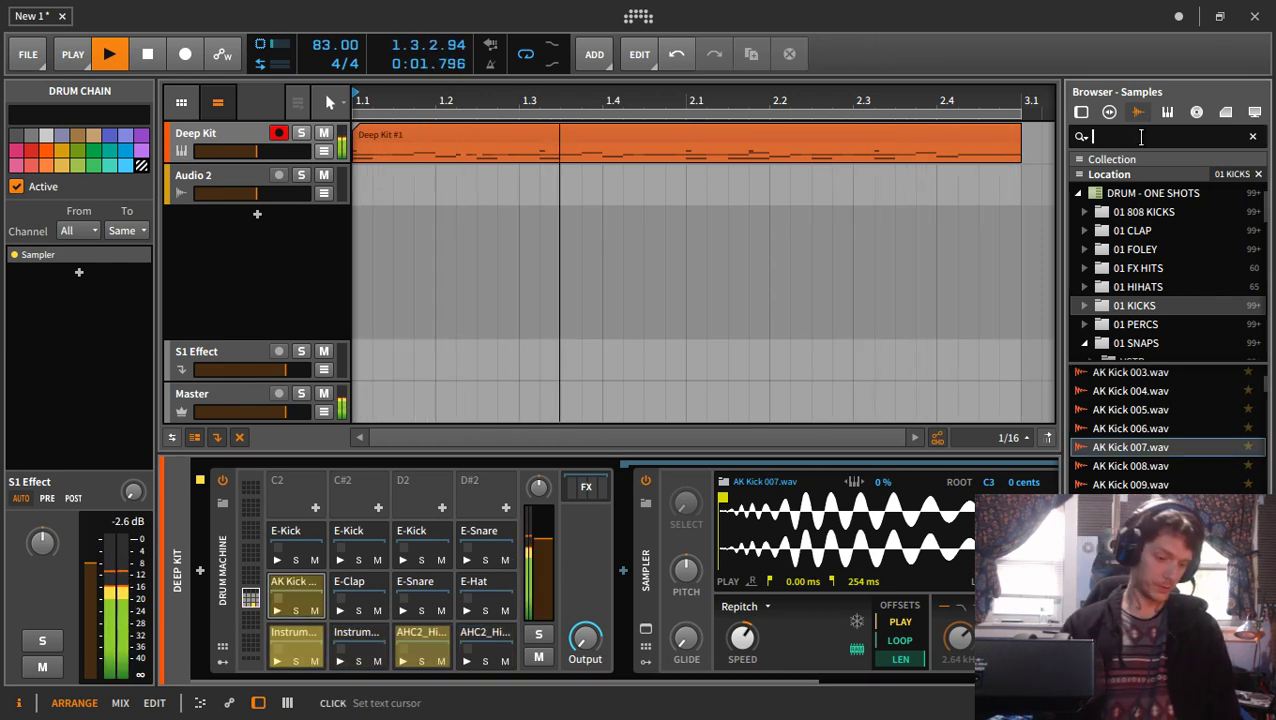
{"action": "type", "text": "dis"}
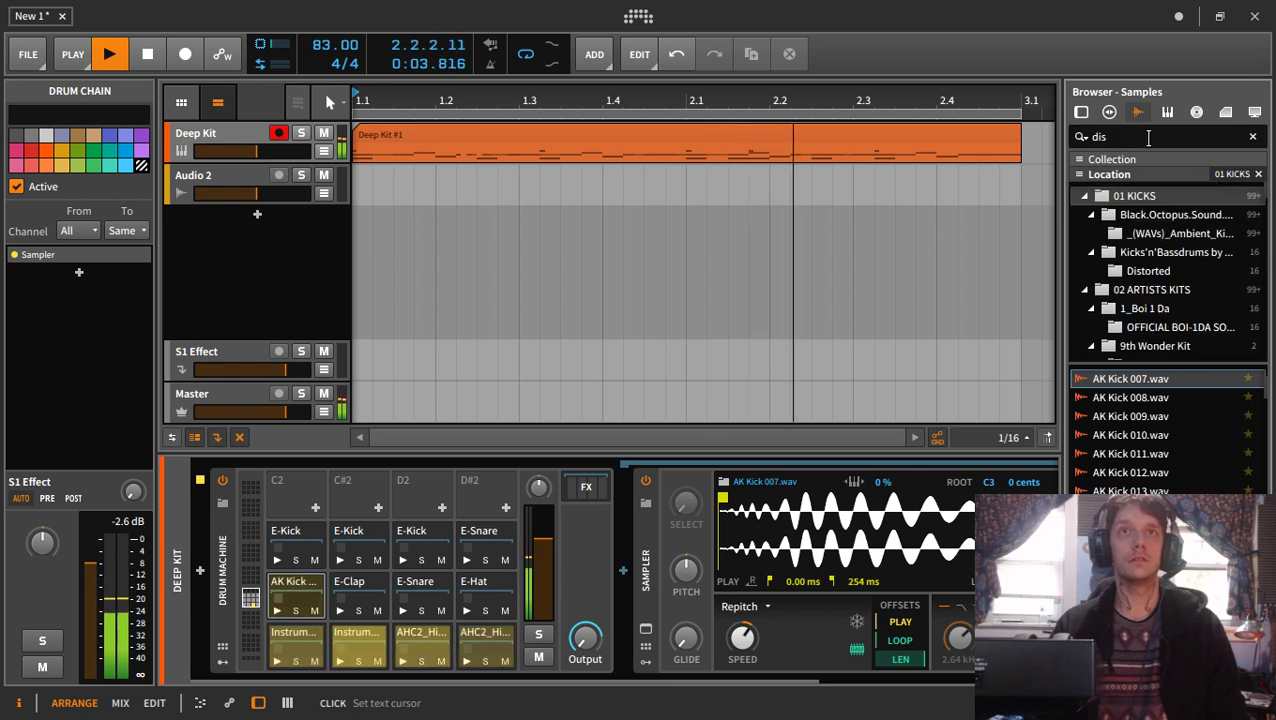
{"action": "scroll", "coordinate": [1163, 477], "scroll_direction": "down", "scroll_amount": 1}
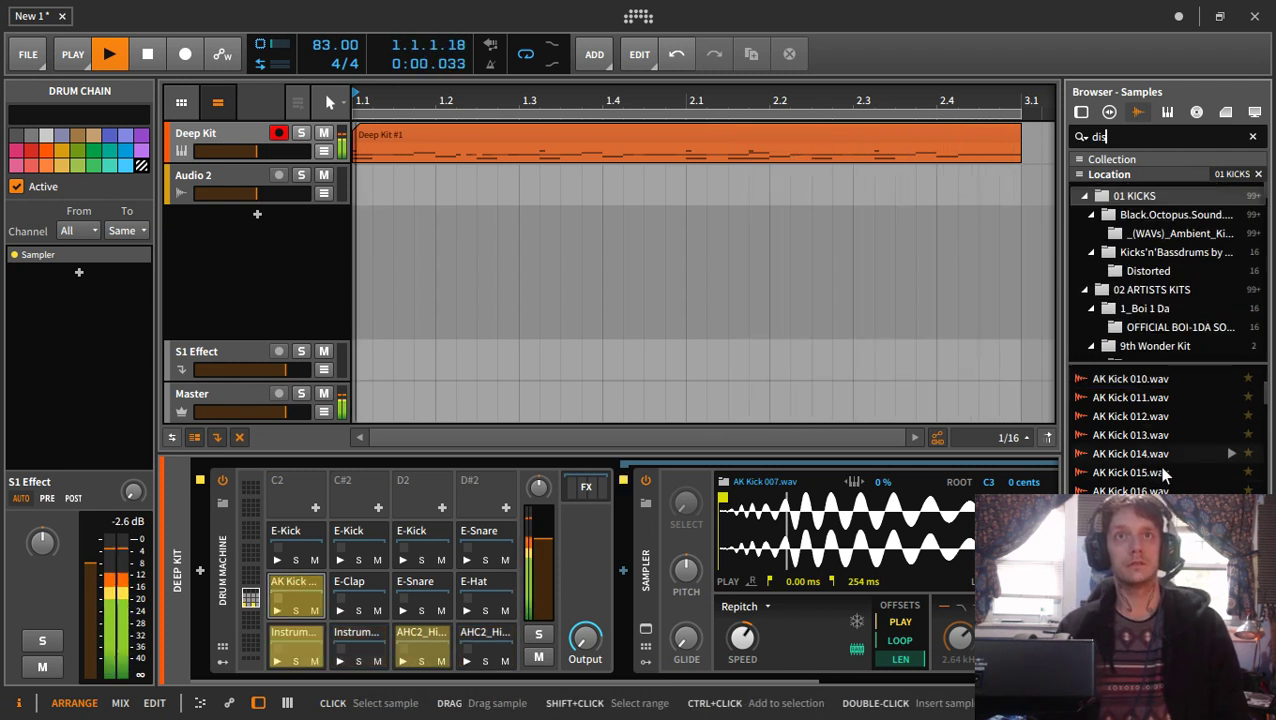
{"action": "scroll", "coordinate": [1163, 477], "scroll_direction": "down", "scroll_amount": 20}
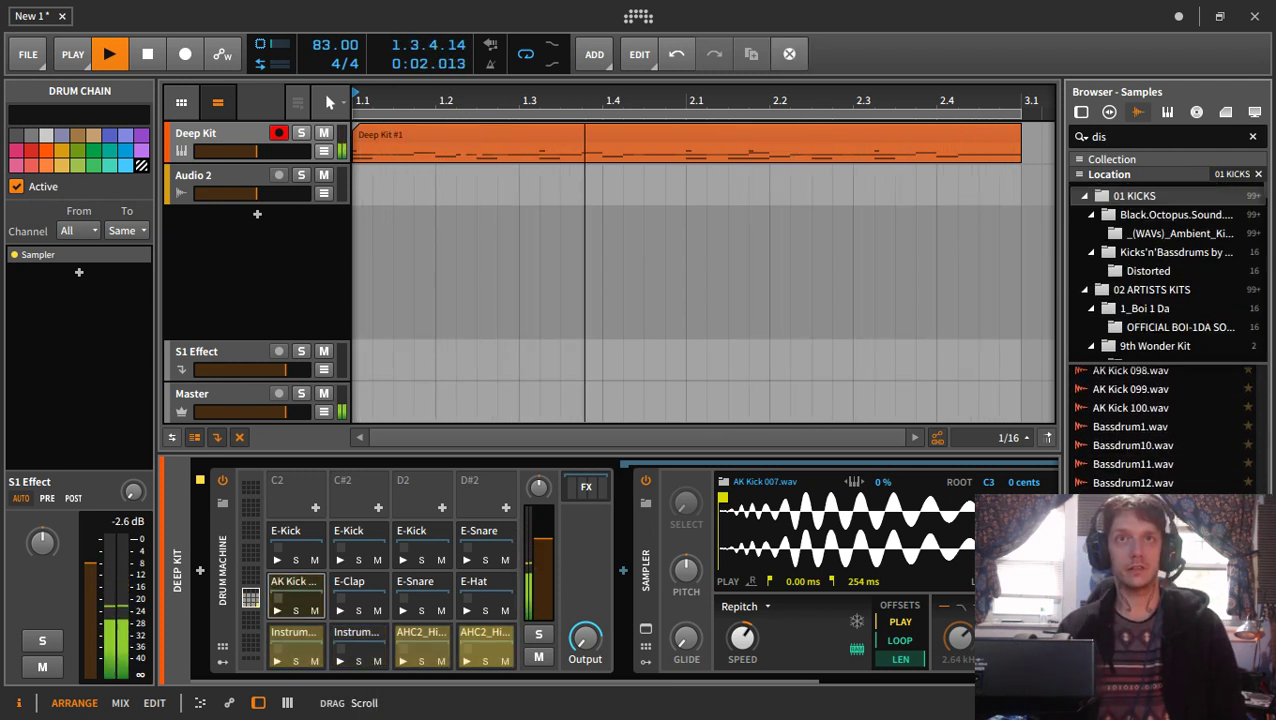
{"action": "scroll", "coordinate": [1163, 430], "scroll_direction": "up", "scroll_amount": 1}
{"action": "scroll", "coordinate": [1143, 220], "scroll_direction": "up", "scroll_amount": 5}
- Search the whole DRUM - ONE SHOTS location for "dis bd" and audition VEC1 BD Distortion 69 and 01
{"action": "left_click", "coordinate": [1117, 251]}
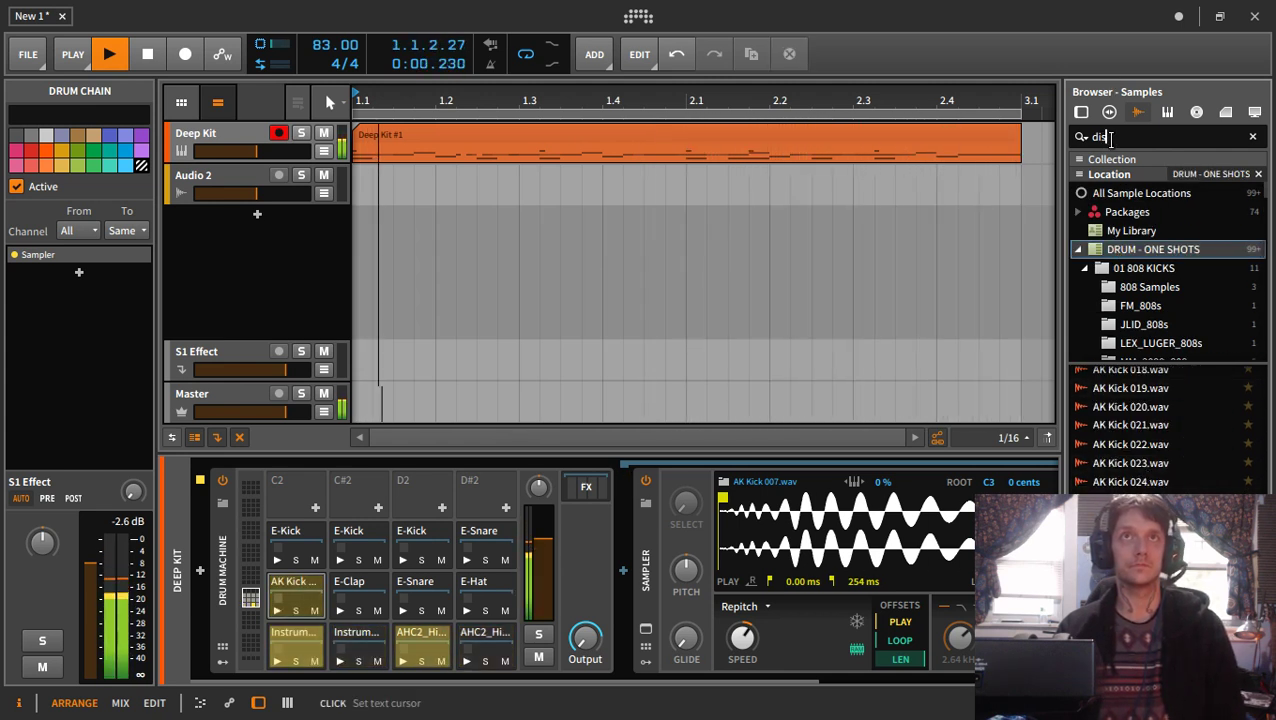
{"action": "left_click", "coordinate": [1111, 140]}
{"action": "type", "text": "dis bd"}
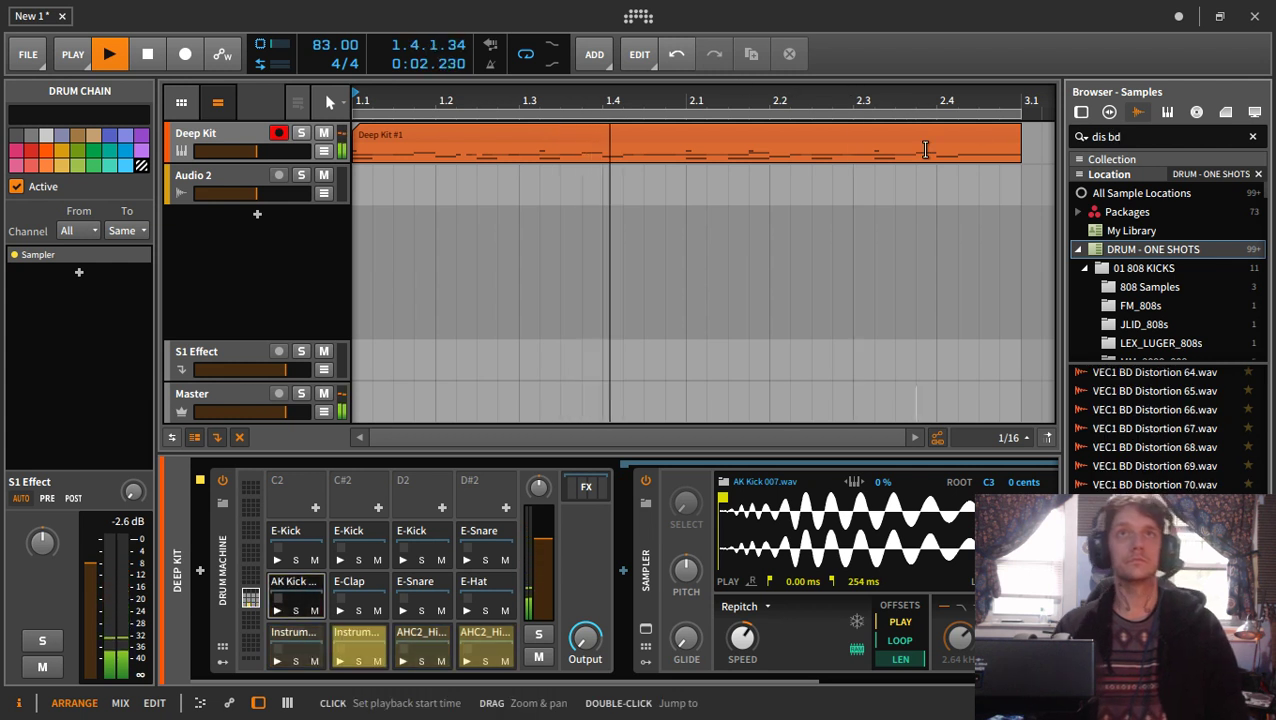
{"action": "left_click", "coordinate": [1180, 470]}
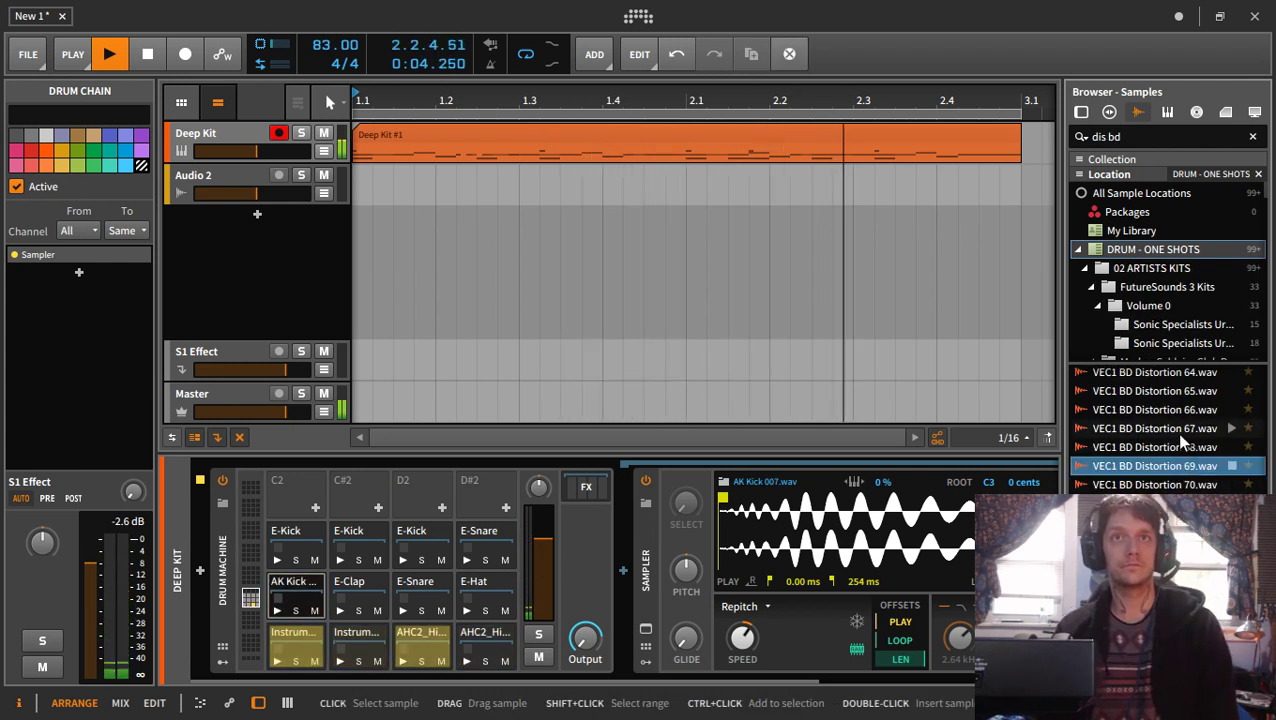
{"action": "scroll", "coordinate": [1170, 431], "scroll_direction": "up", "scroll_amount": 15}
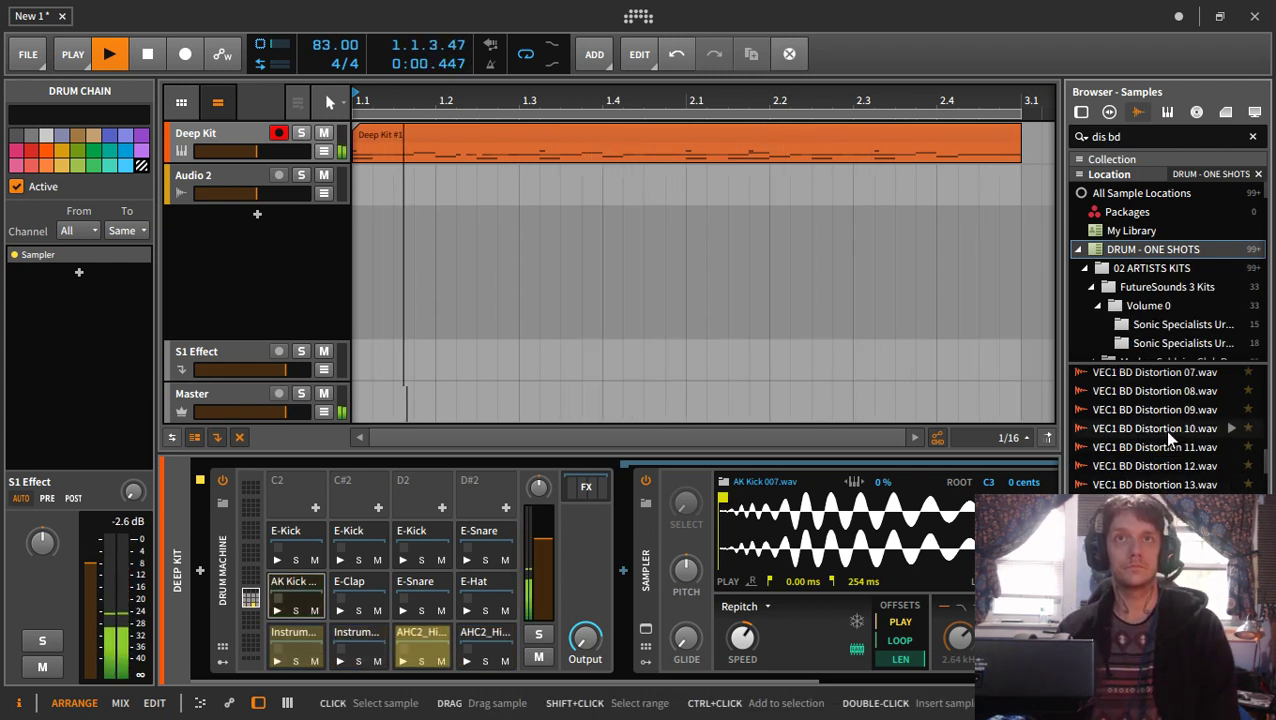
{"action": "scroll", "coordinate": [1168, 430], "scroll_direction": "up", "scroll_amount": 3}
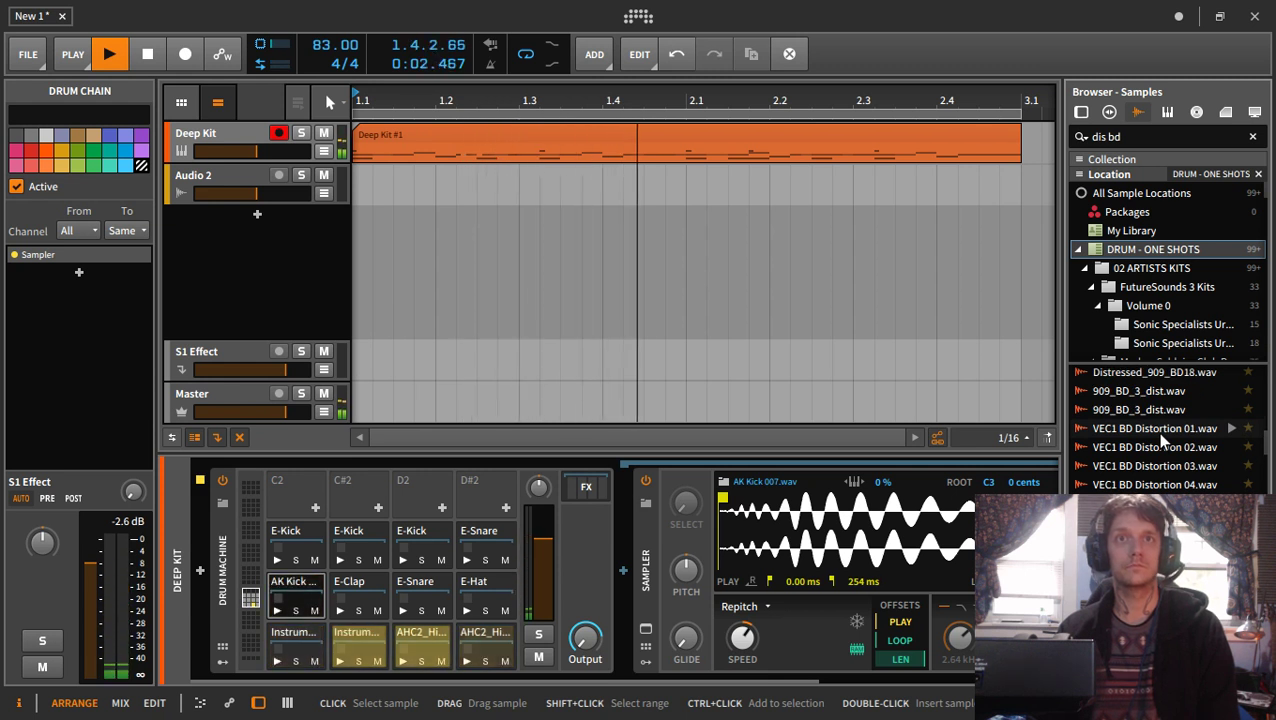
{"action": "left_click", "coordinate": [1156, 432]}
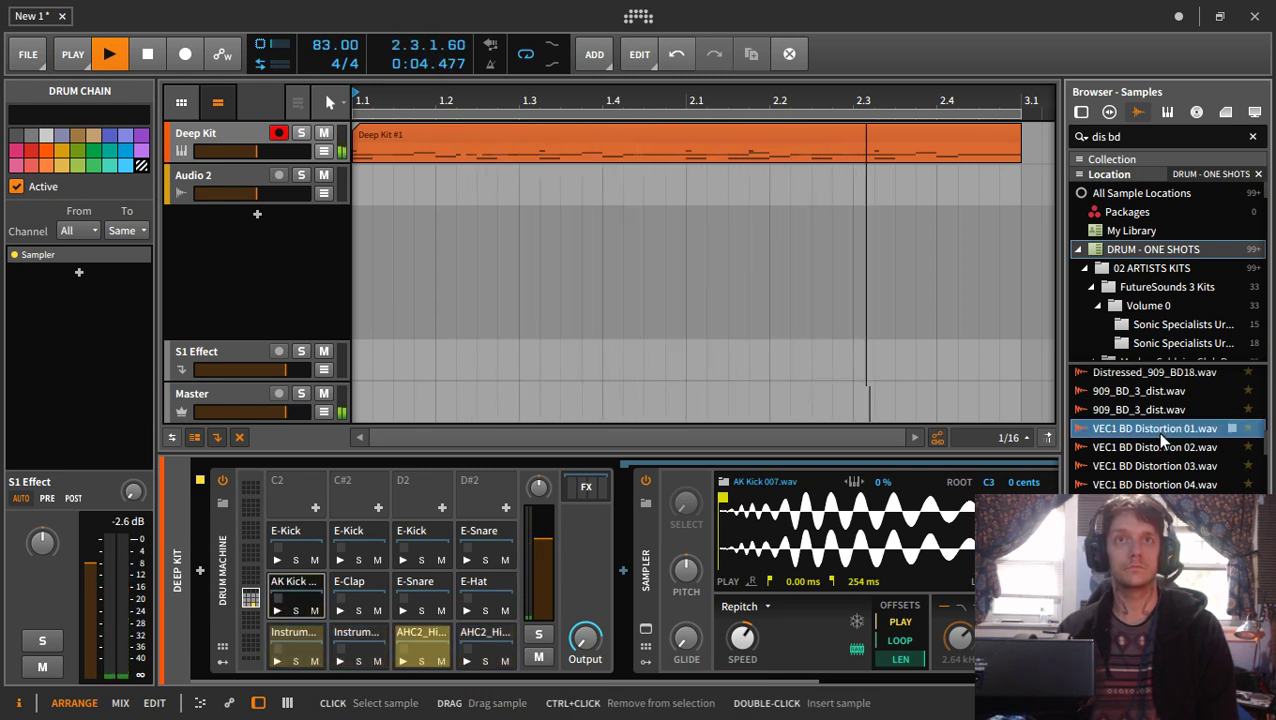
{"action": "key", "text": "space"}
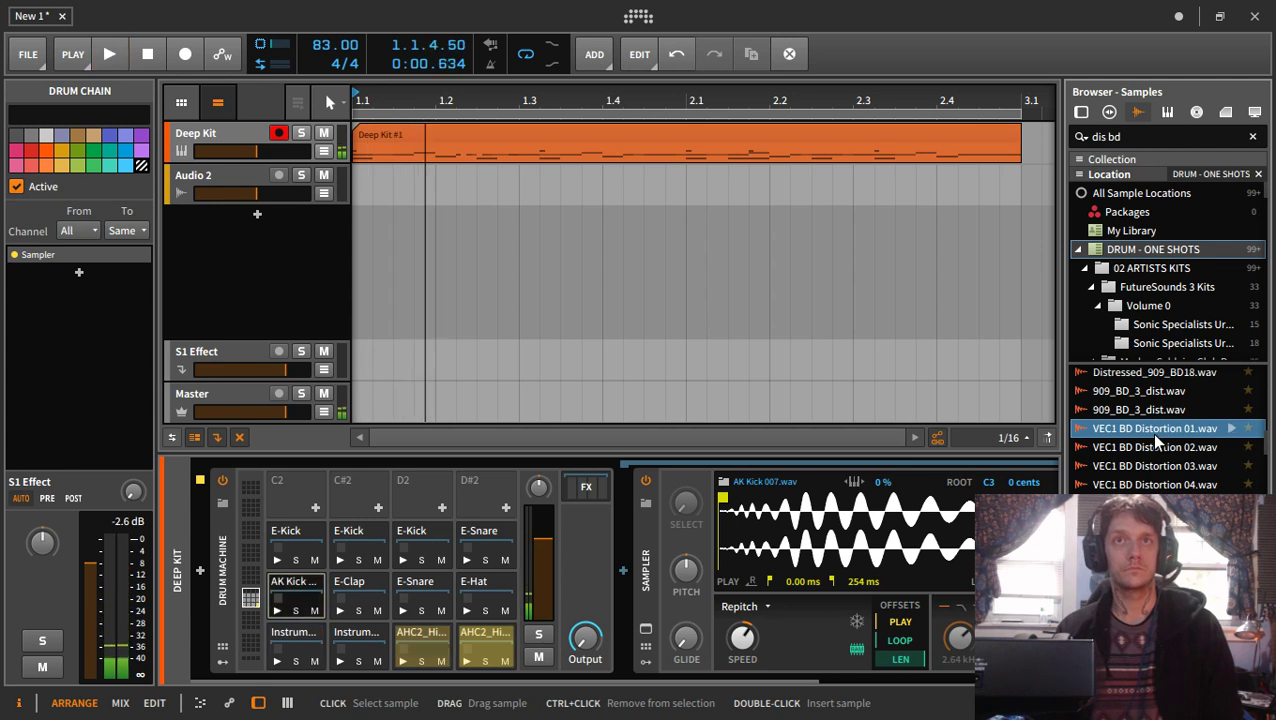
- Replace the AK Kick pad's sample with VEC1 BD Distortion 02.wav and play the beat
{"action": "left_click", "coordinate": [1153, 443]}
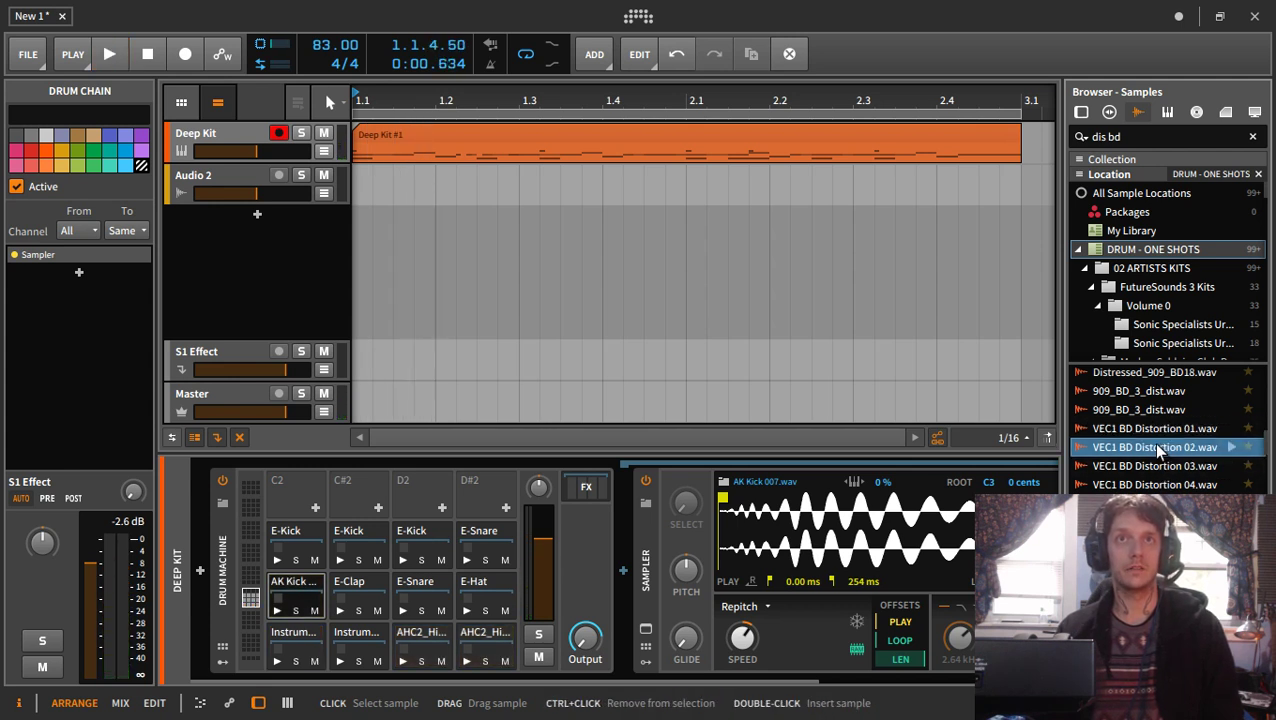
{"action": "left_click_drag", "start_coordinate": [1152, 442], "coordinate": [198, 540]}
{"action": "left_click_drag", "start_coordinate": [293, 600], "coordinate": [292, 600]}
{"action": "key", "text": "space"}
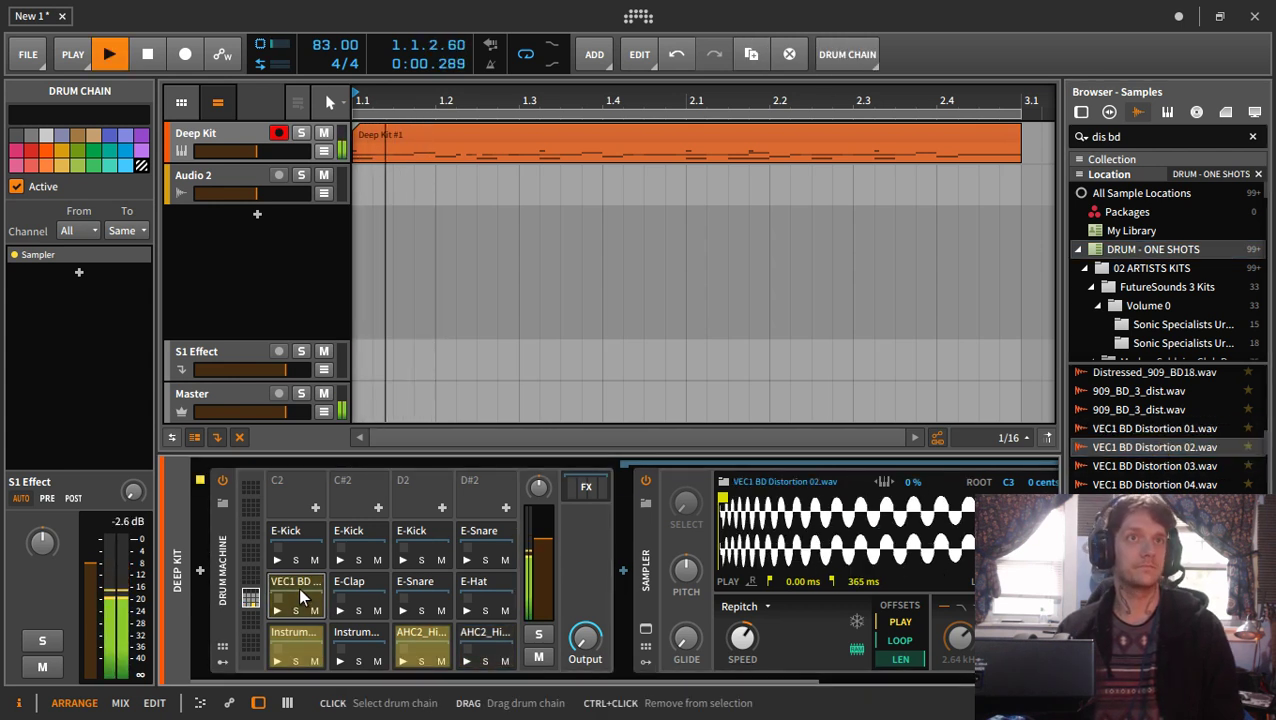
- Raise the decay and release of the VEC1 BD sampler's AHDSR envelope
{"action": "left_click_drag", "start_coordinate": [763, 682], "coordinate": [946, 685]}
{"action": "left_click_drag", "start_coordinate": [913, 645], "coordinate": [913, 573]}
{"action": "left_click_drag", "start_coordinate": [968, 643], "coordinate": [968, 603]}
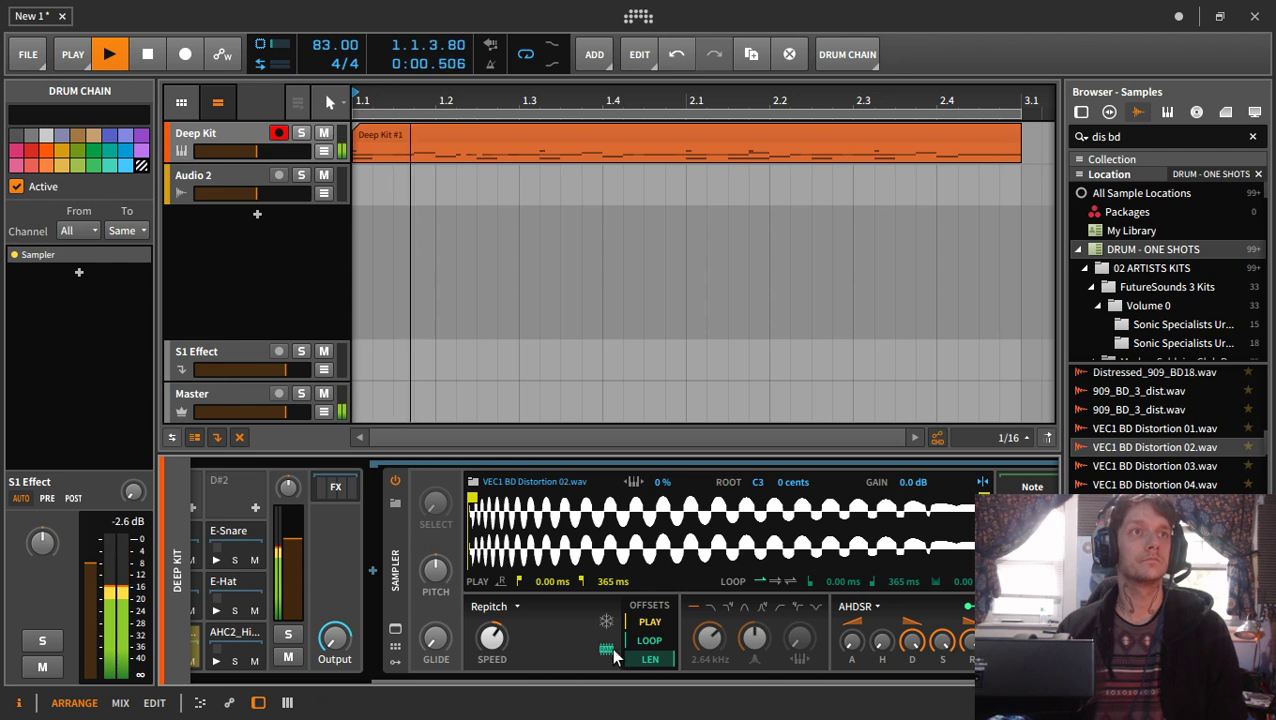
{"action": "left_click", "coordinate": [300, 682]}
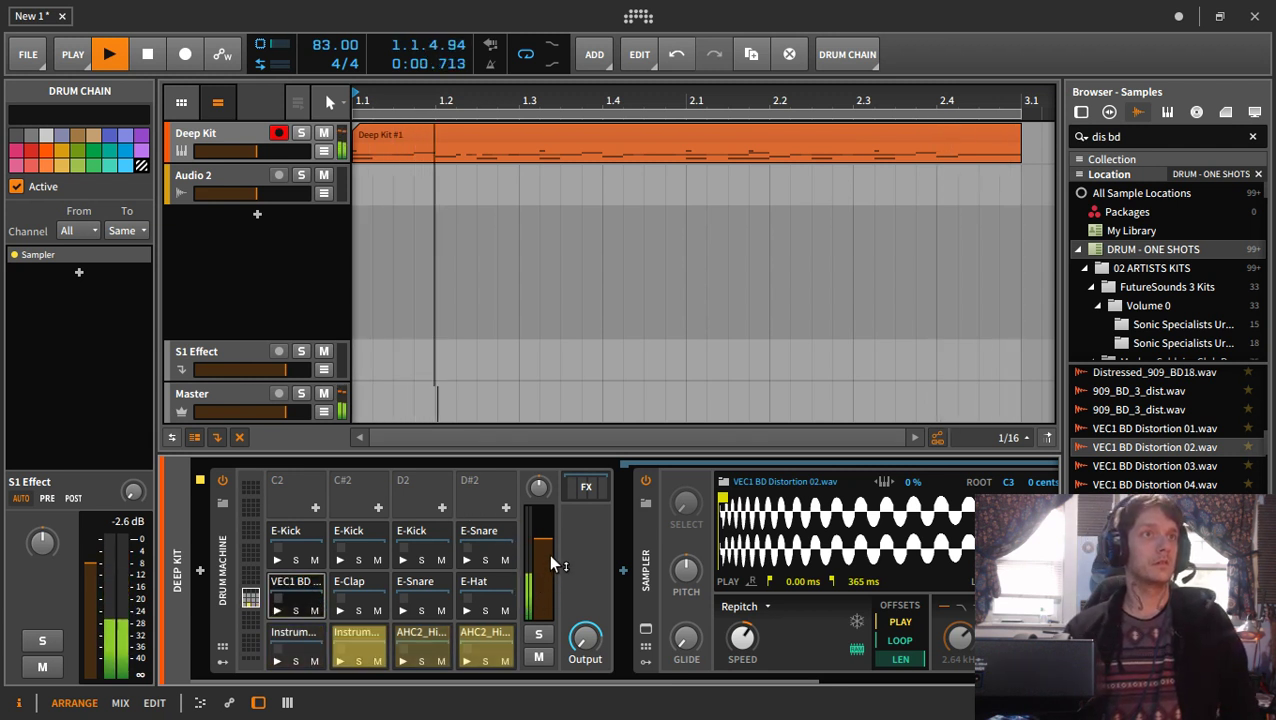
- Lower the VEC1 BD pad's volume and set its sampler pitch to about +0.95 st
{"action": "left_click_drag", "start_coordinate": [547, 558], "coordinate": [547, 592]}
{"action": "mouse_move", "coordinate": [687, 572]}
{"action": "left_mouse_down"}
{"action": "mouse_move", "coordinate": [687, 552]}
{"action": "mouse_move", "coordinate": [687, 570]}
{"action": "left_mouse_up"}
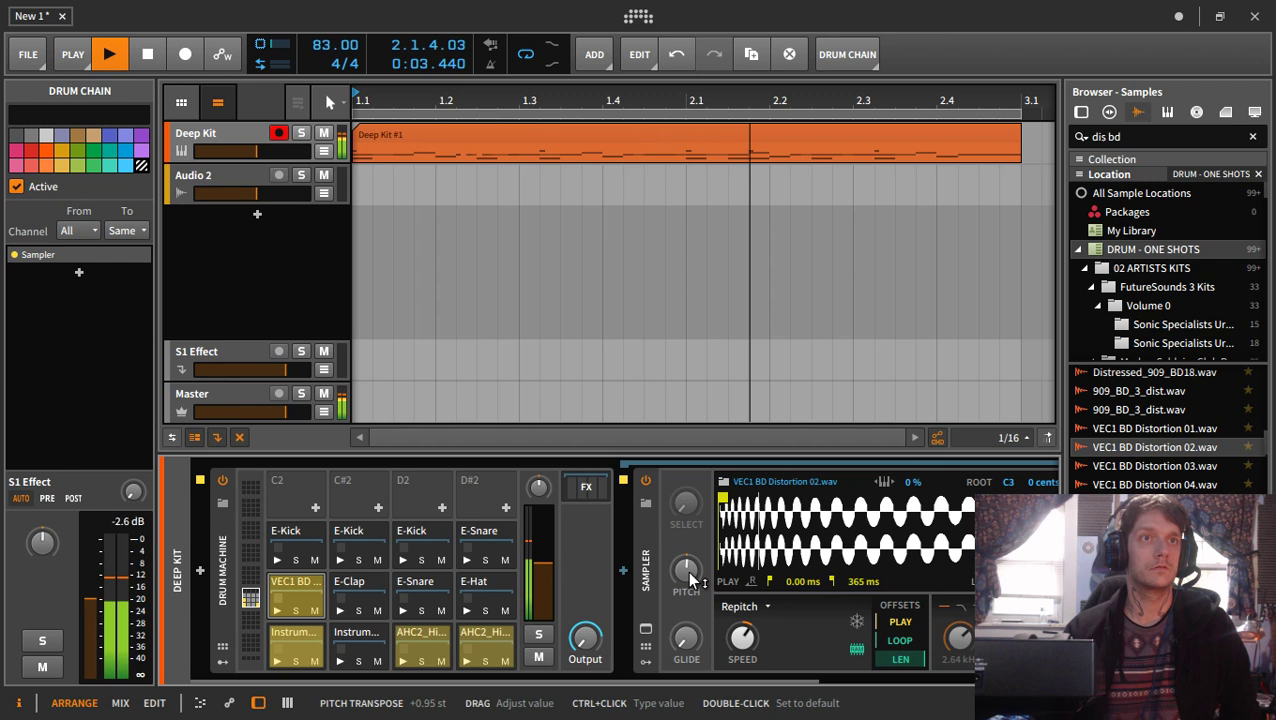
- Search the DRUM - ONE SHOTS samples for "clap"
{"action": "left_click", "coordinate": [1081, 112]}
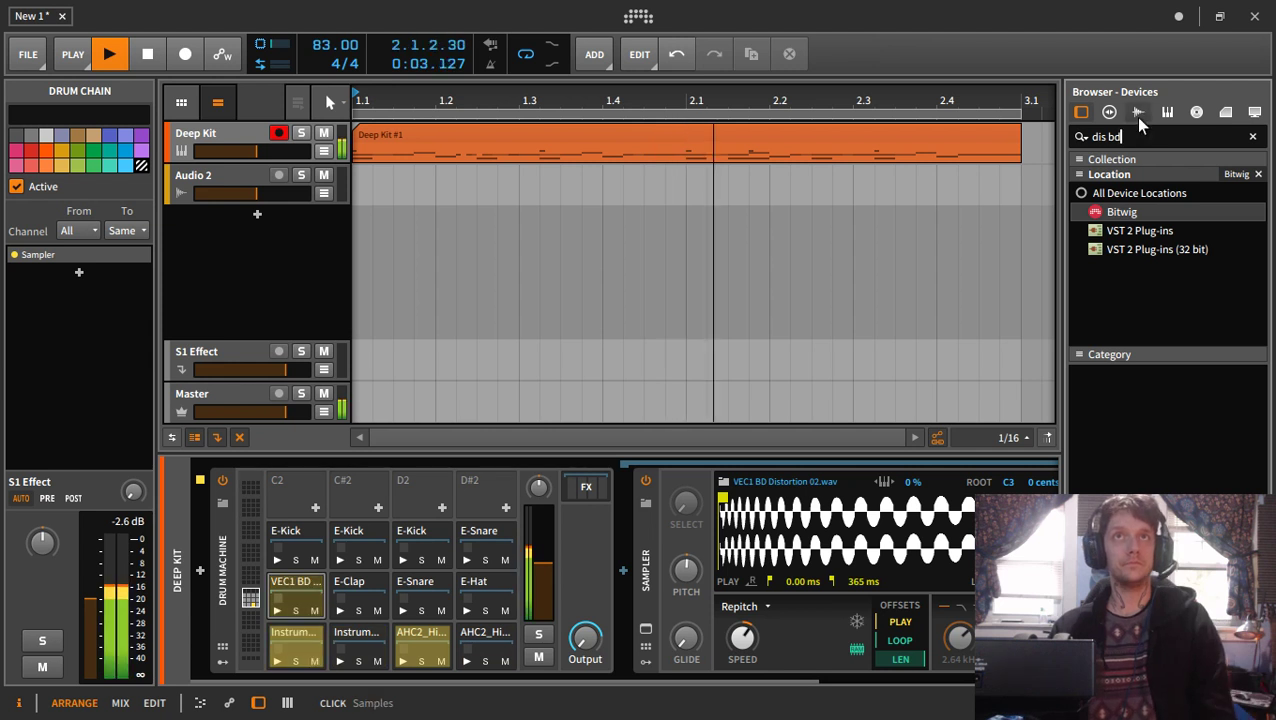
{"action": "left_click", "coordinate": [1138, 112]}
{"action": "type", "text": "clap"}
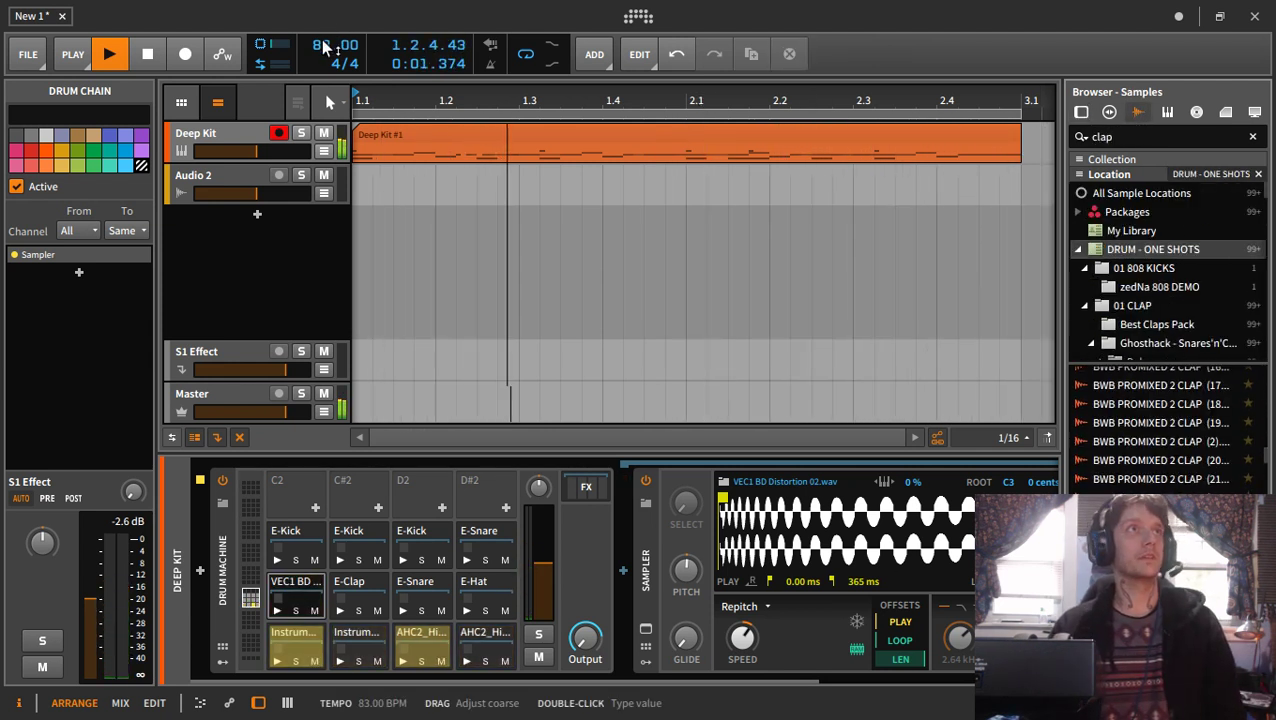
- Lower the tempo to 78 BPM and replace the E-Clap pad's sample with BWB PROMIXED 2 CLAP (19).wav
{"action": "left_click_drag", "start_coordinate": [329, 47], "coordinate": [329, 62]}
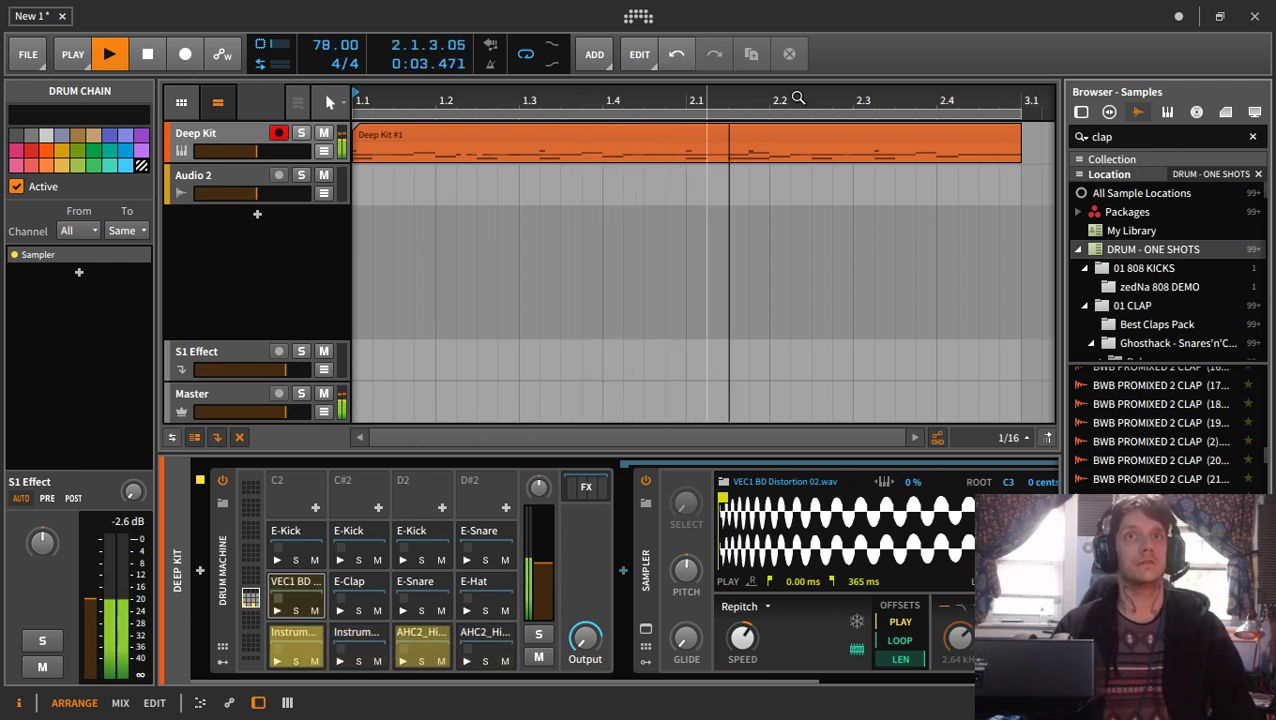
{"action": "left_click", "coordinate": [1254, 424]}
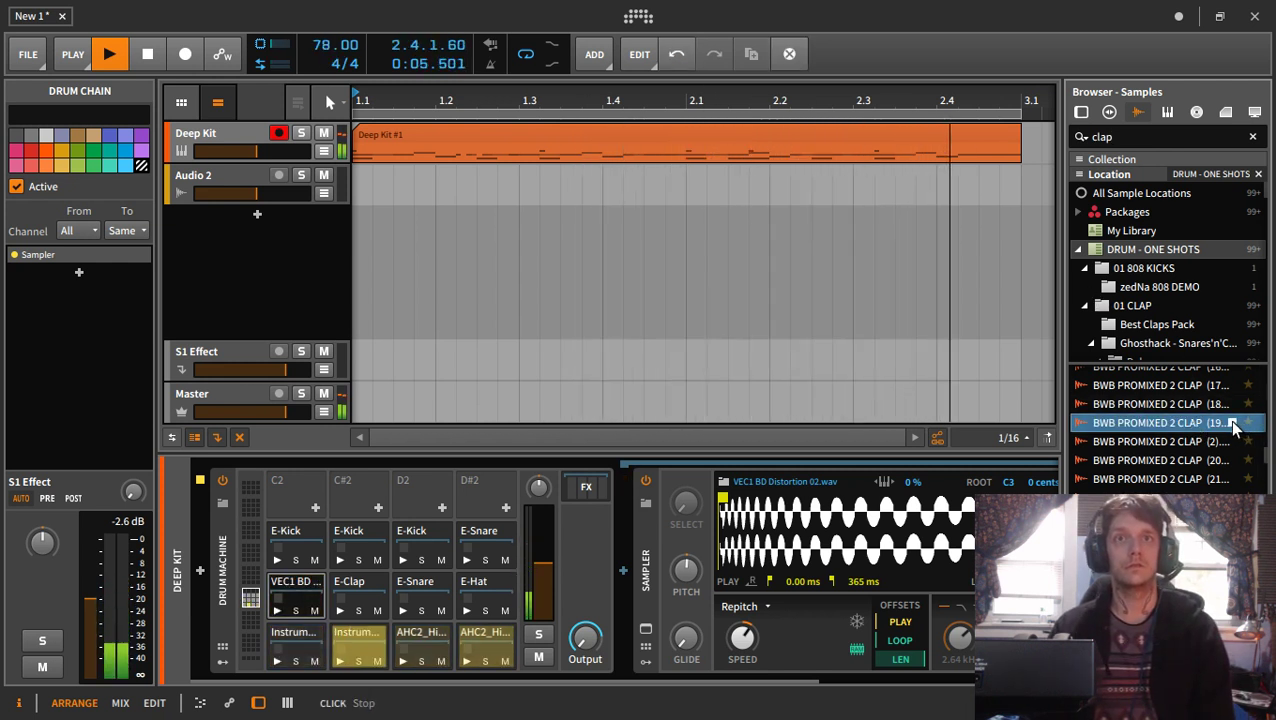
{"action": "left_click_drag", "start_coordinate": [1164, 433], "coordinate": [543, 527]}
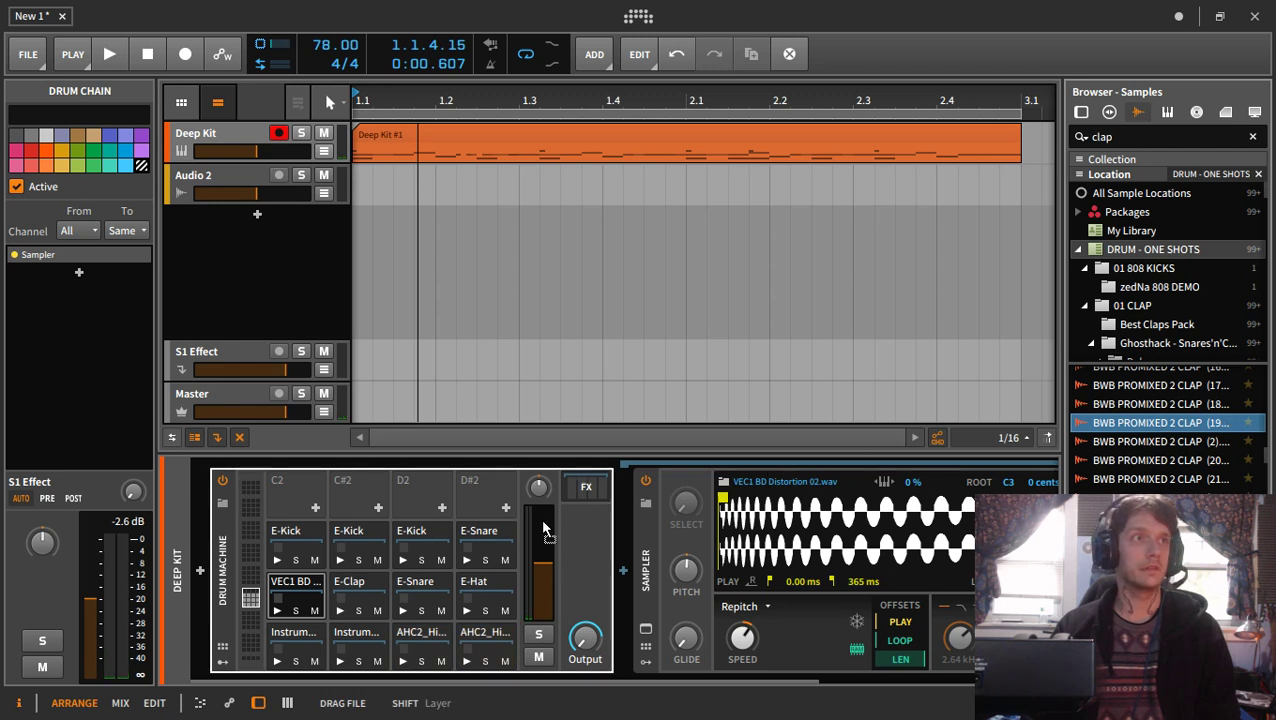
{"action": "left_click_drag", "start_coordinate": [356, 599], "coordinate": [353, 600]}
{"action": "left_click", "coordinate": [355, 601]}
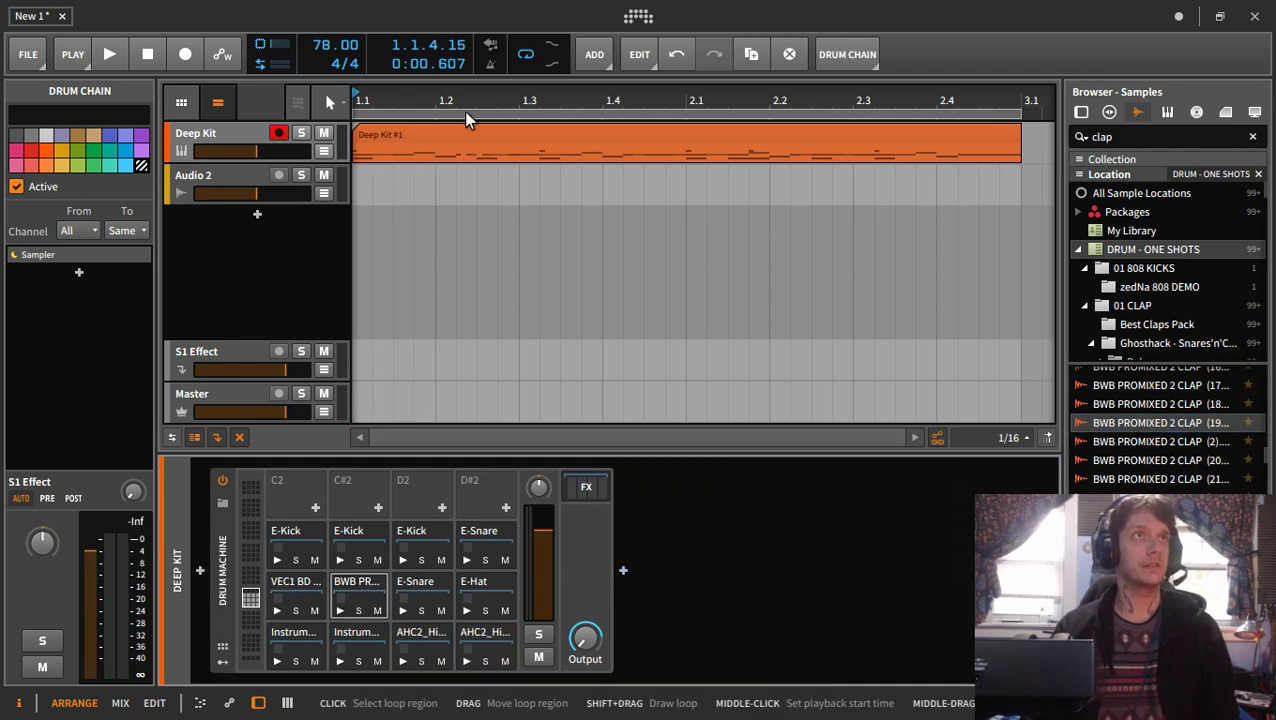
- Add a note for the BWB PROMIXED clap at 2.4.1 in the Deep Kit clip
{"action": "double_click", "coordinate": [461, 130]}
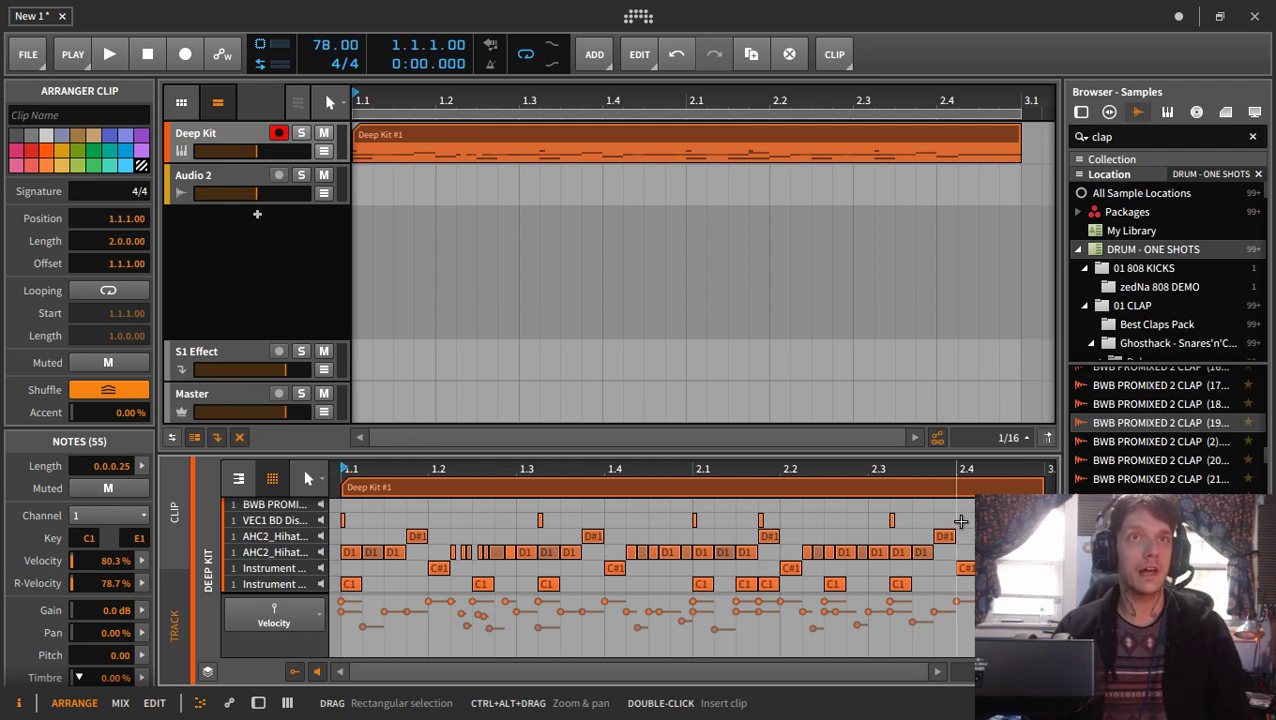
{"action": "double_click", "coordinate": [959, 506]}
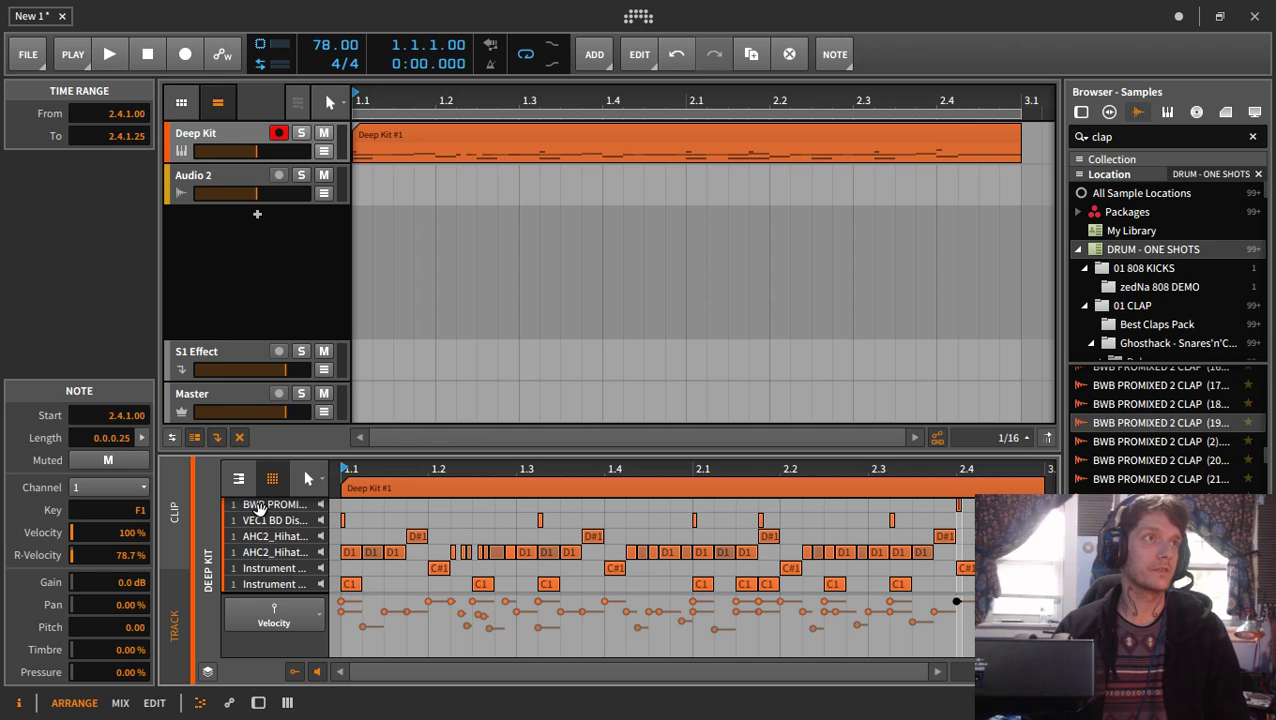
- Show the BWB PROMIXED clap pad's sampler in the Deep Kit drum machine and set its keytracking to 0 %
{"action": "left_click", "coordinate": [235, 140]}
{"action": "double_click", "coordinate": [235, 140]}
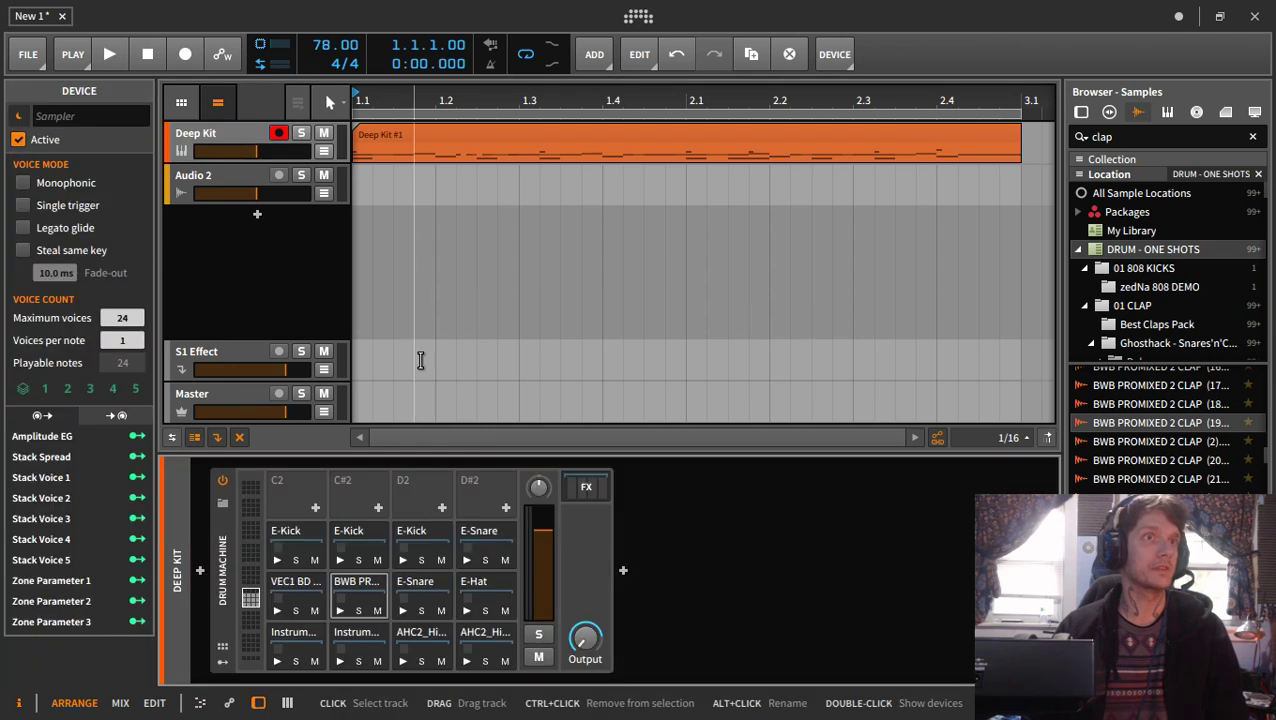
{"action": "left_click", "coordinate": [346, 592]}
{"action": "left_click", "coordinate": [358, 600]}
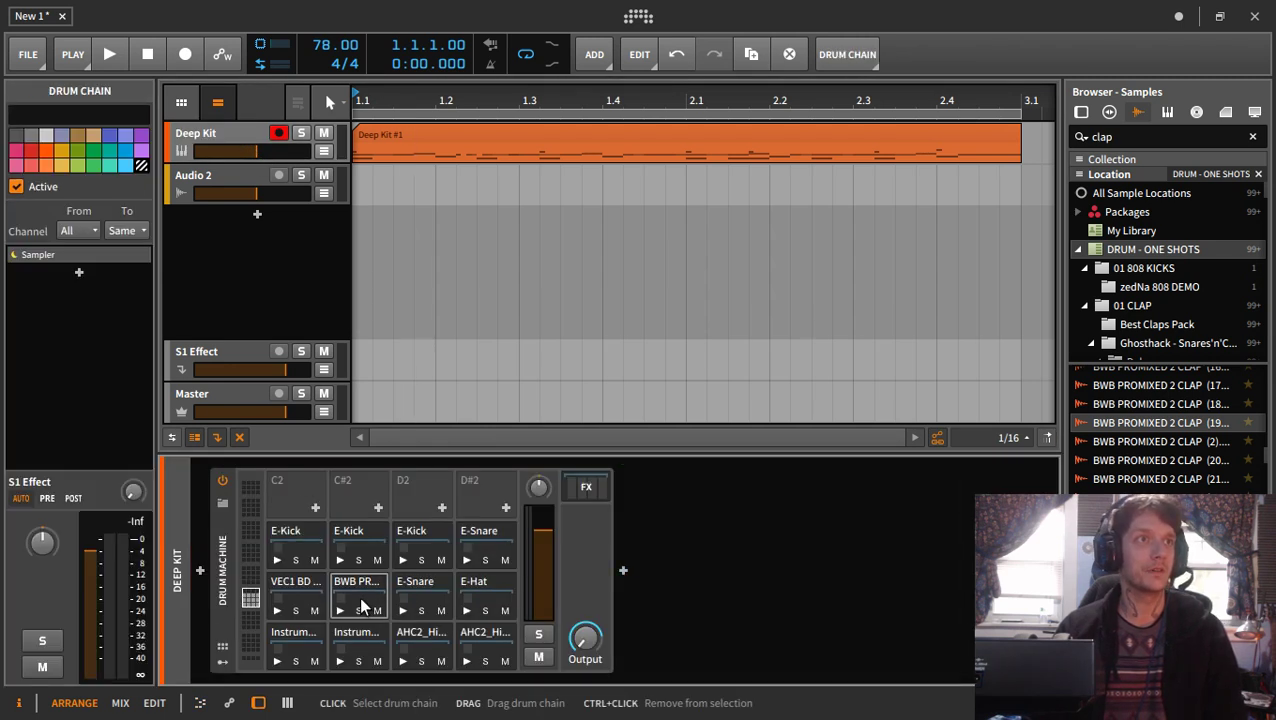
{"action": "left_click", "coordinate": [362, 605]}
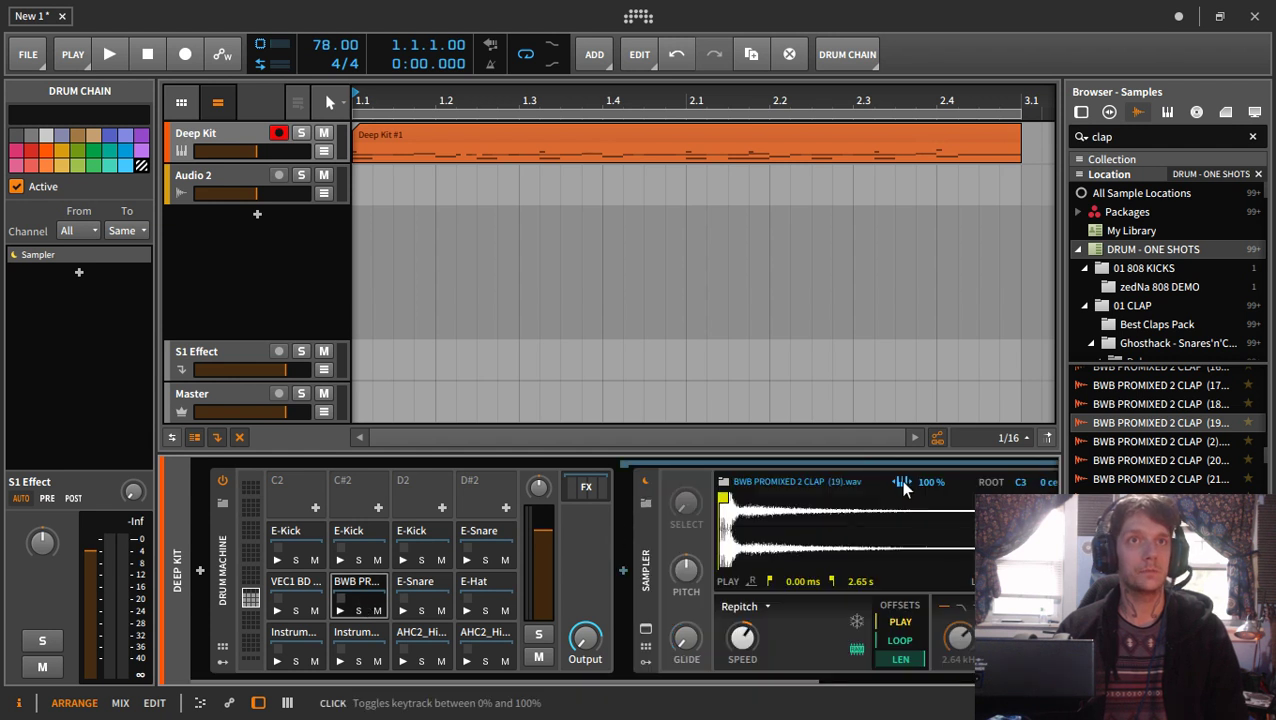
- Play the beat and raise the decay and release of the clap sampler's AHDSR envelope
{"action": "key", "text": "space"}
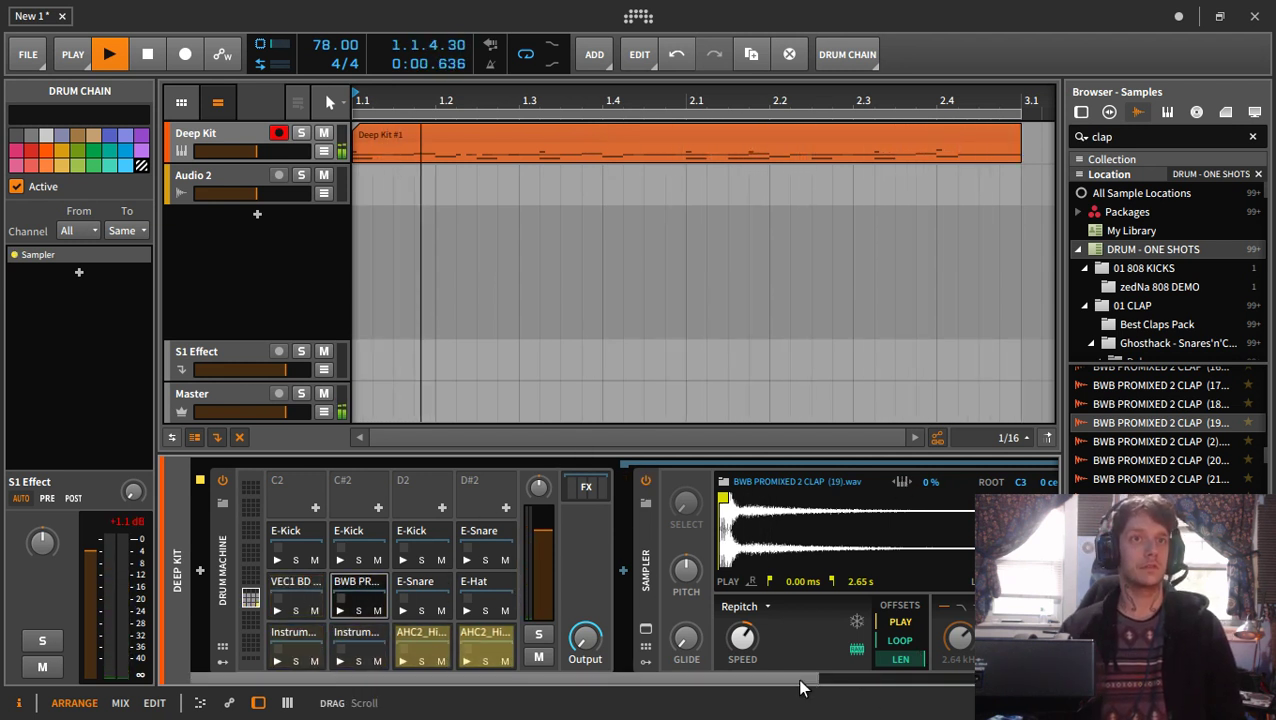
{"action": "left_click_drag", "start_coordinate": [803, 683], "coordinate": [1007, 683]}
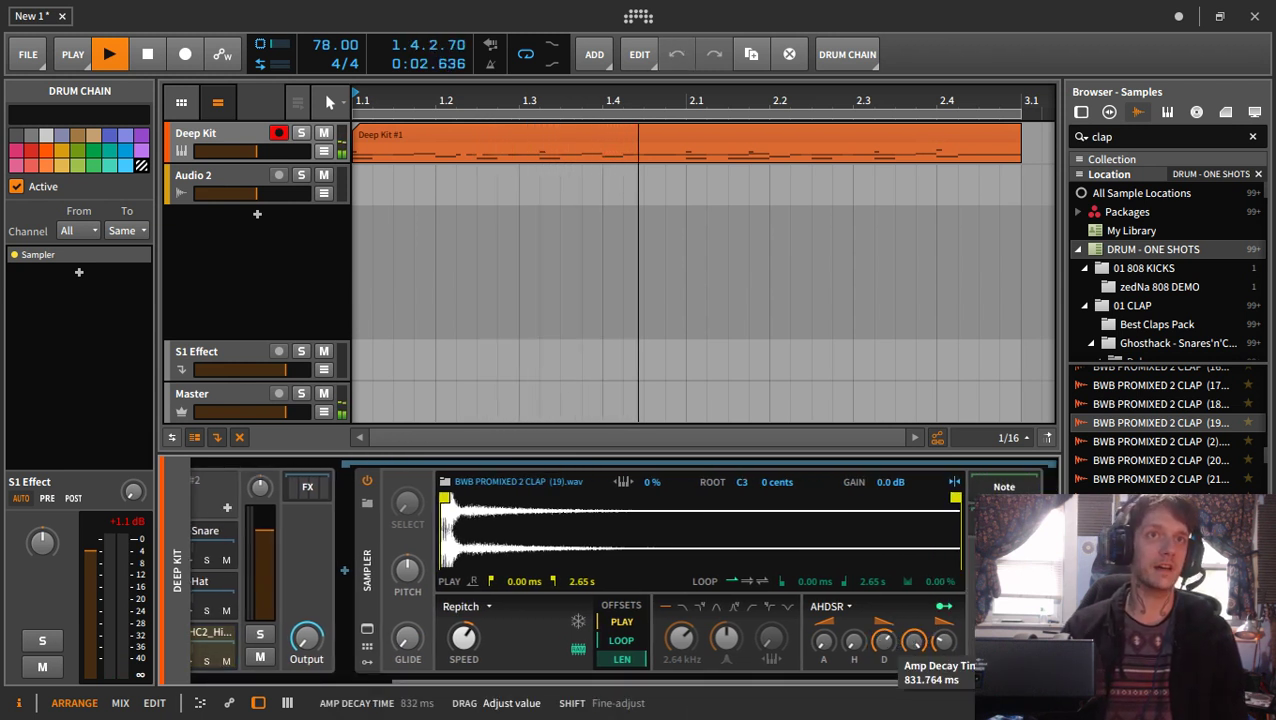
{"action": "left_click_drag", "start_coordinate": [943, 647], "coordinate": [943, 640]}
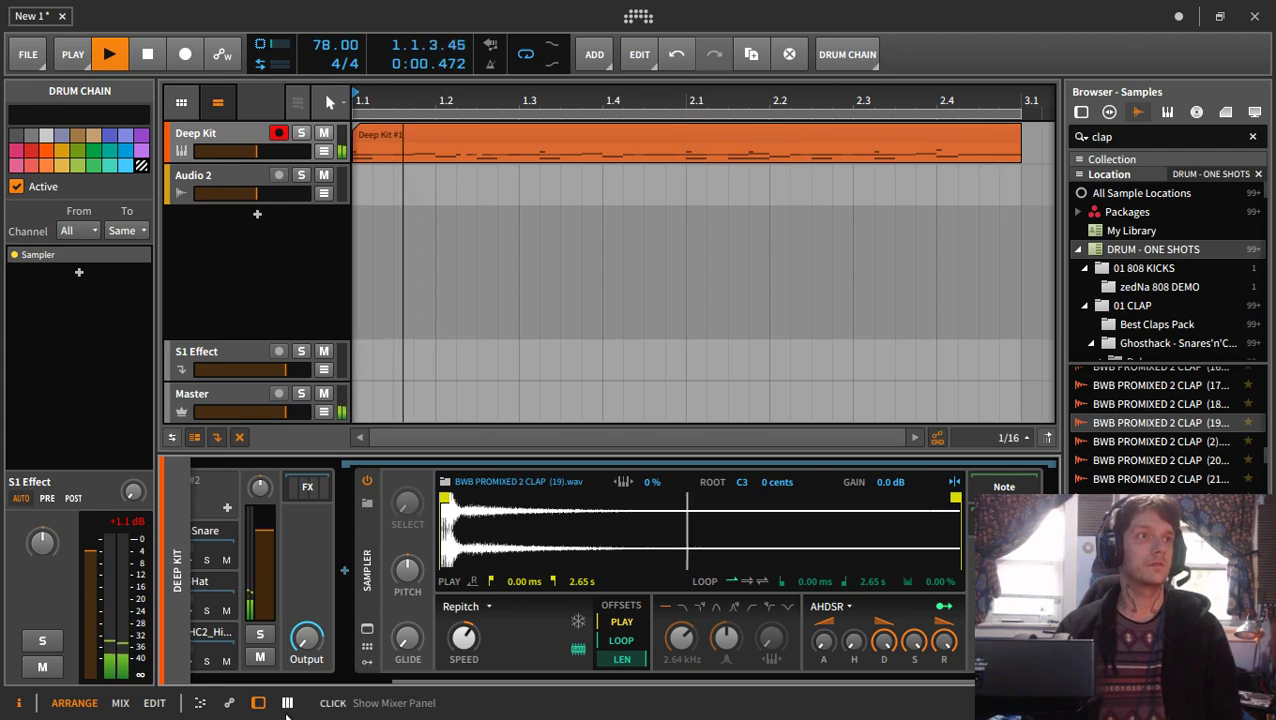
- Lower the BWB PROMIXED clap pad's volume in the drum machine and stop playback
{"action": "left_click", "coordinate": [285, 683]}
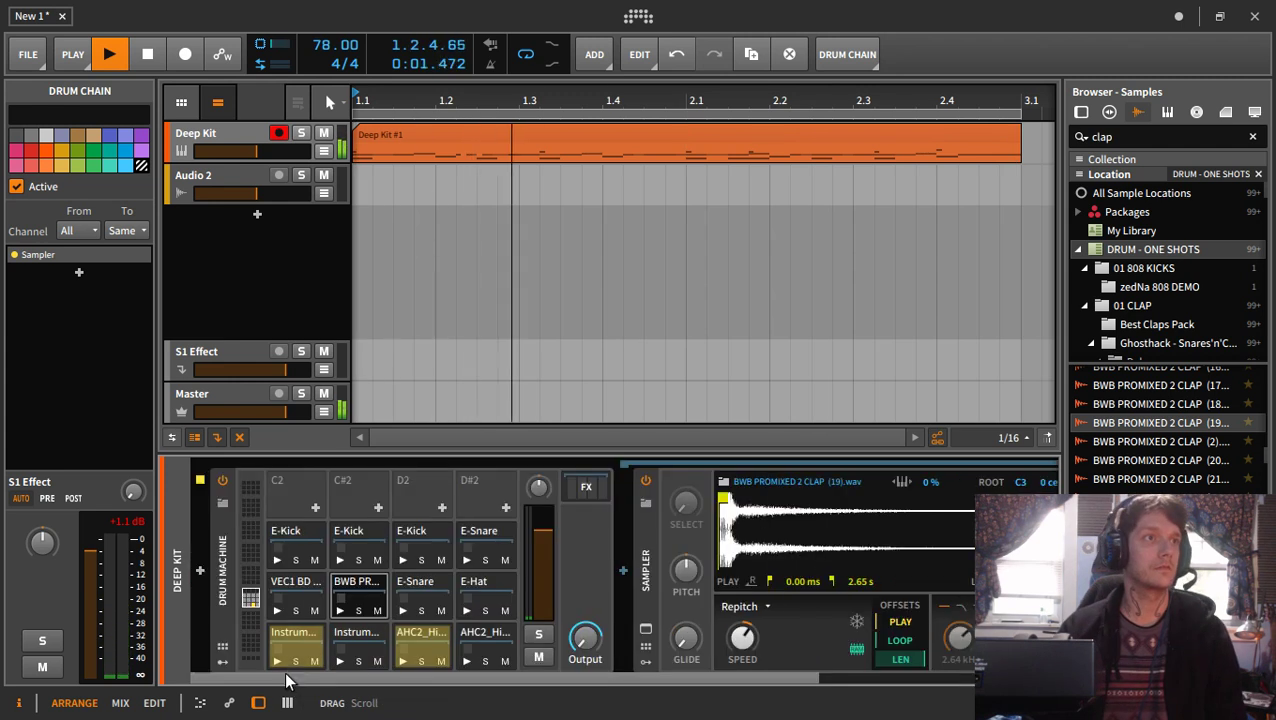
{"action": "left_click", "coordinate": [357, 598]}
{"action": "left_click_drag", "start_coordinate": [540, 537], "coordinate": [545, 565]}
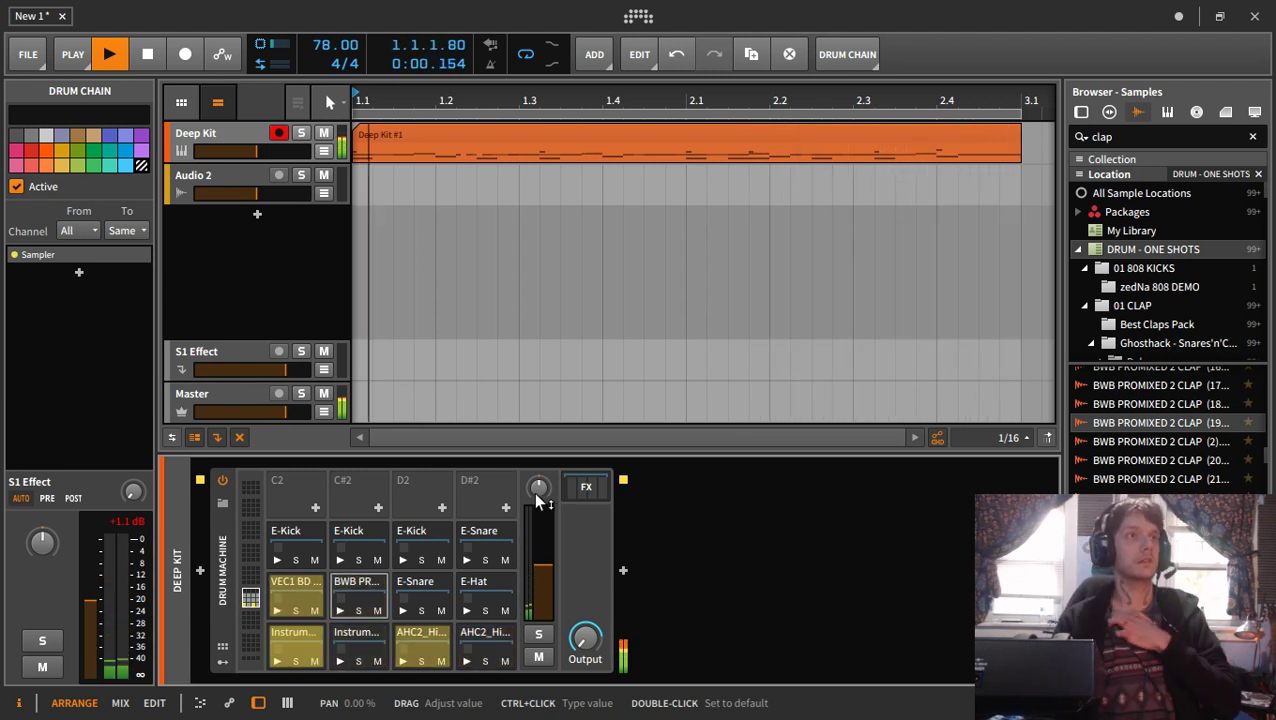
{"action": "left_click", "coordinate": [143, 57]}
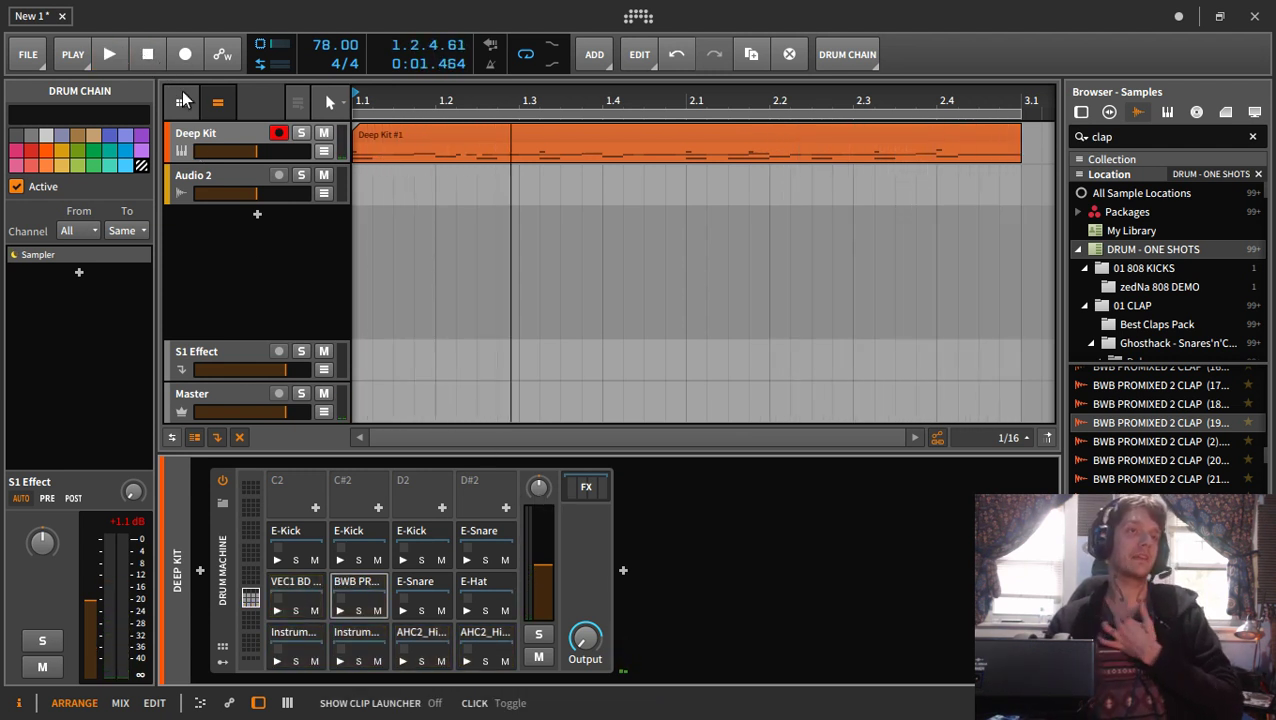
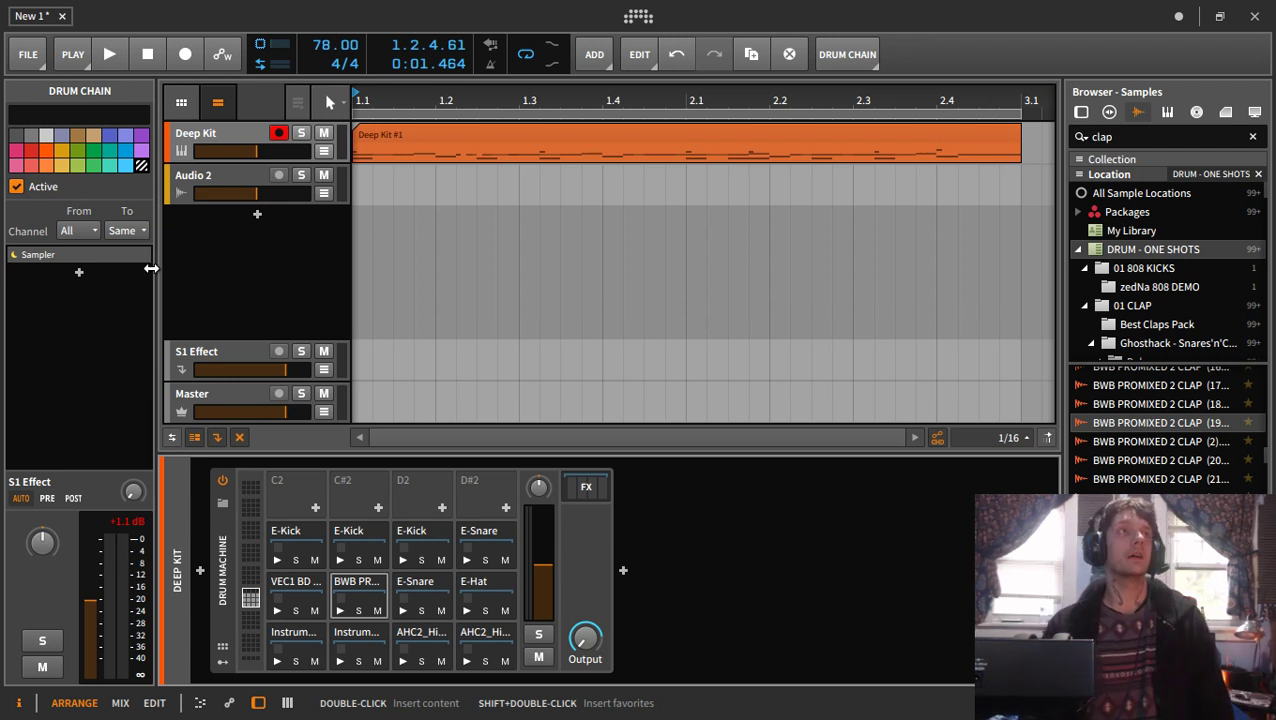
- Select the Deep Kit track
{"action": "left_click", "coordinate": [204, 139]}
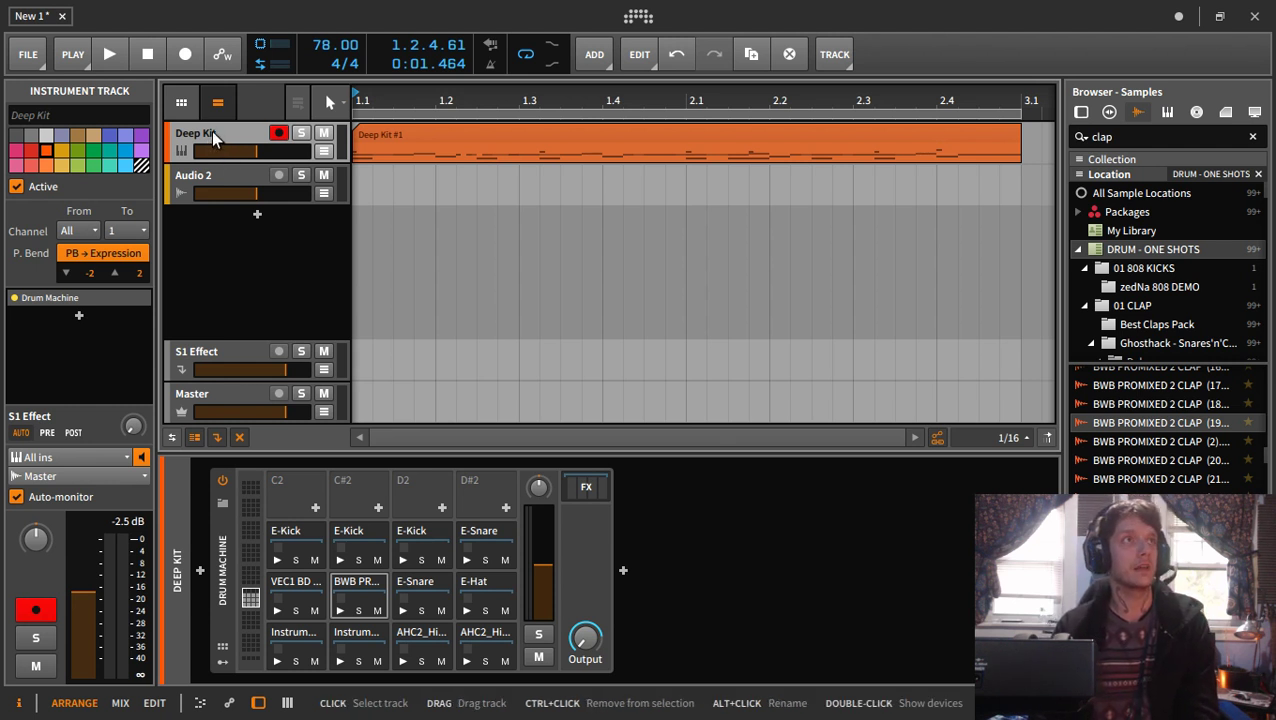
- Delete the Deep Kit and Audio 2 tracks from the arrangement
{"action": "key", "text": "Delete"}
{"action": "key", "text": "Delete"}
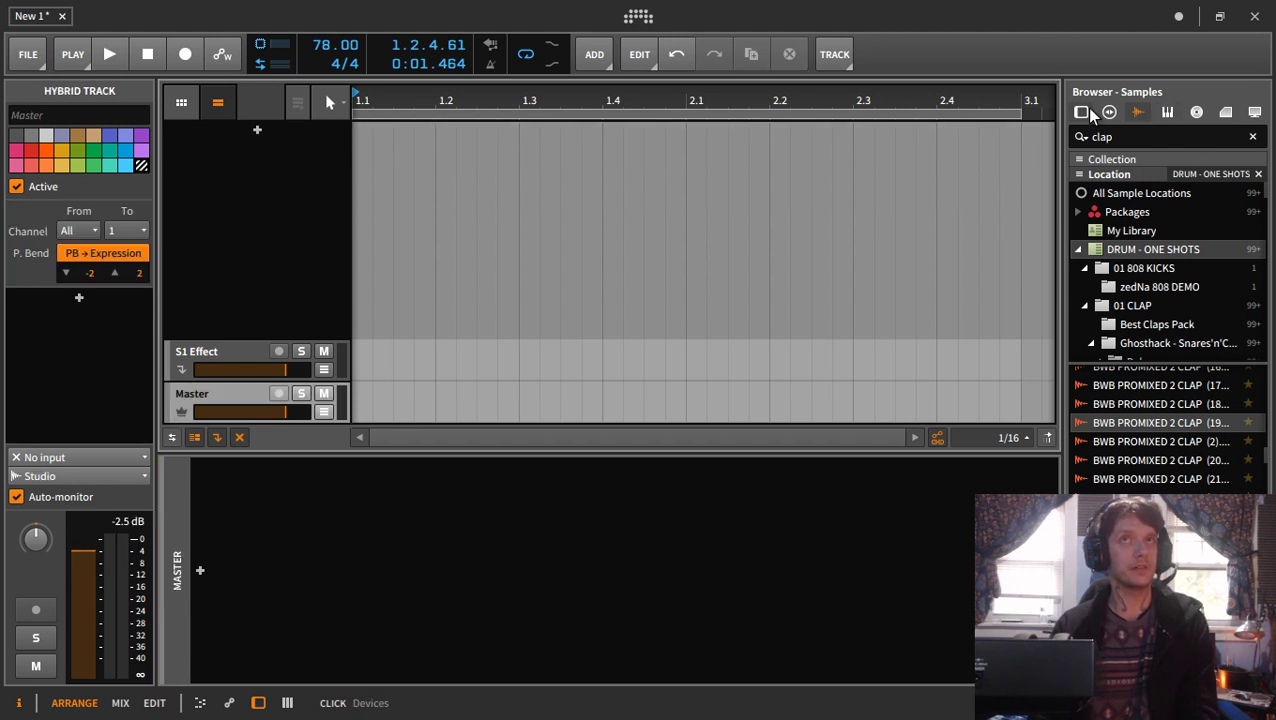
- Find the Drum Machine device in the device browser and add six instrument tracks that each hold one
{"action": "left_click", "coordinate": [1082, 112]}
{"action": "double_click", "coordinate": [1130, 137]}
{"action": "key", "text": "BackSpace"}
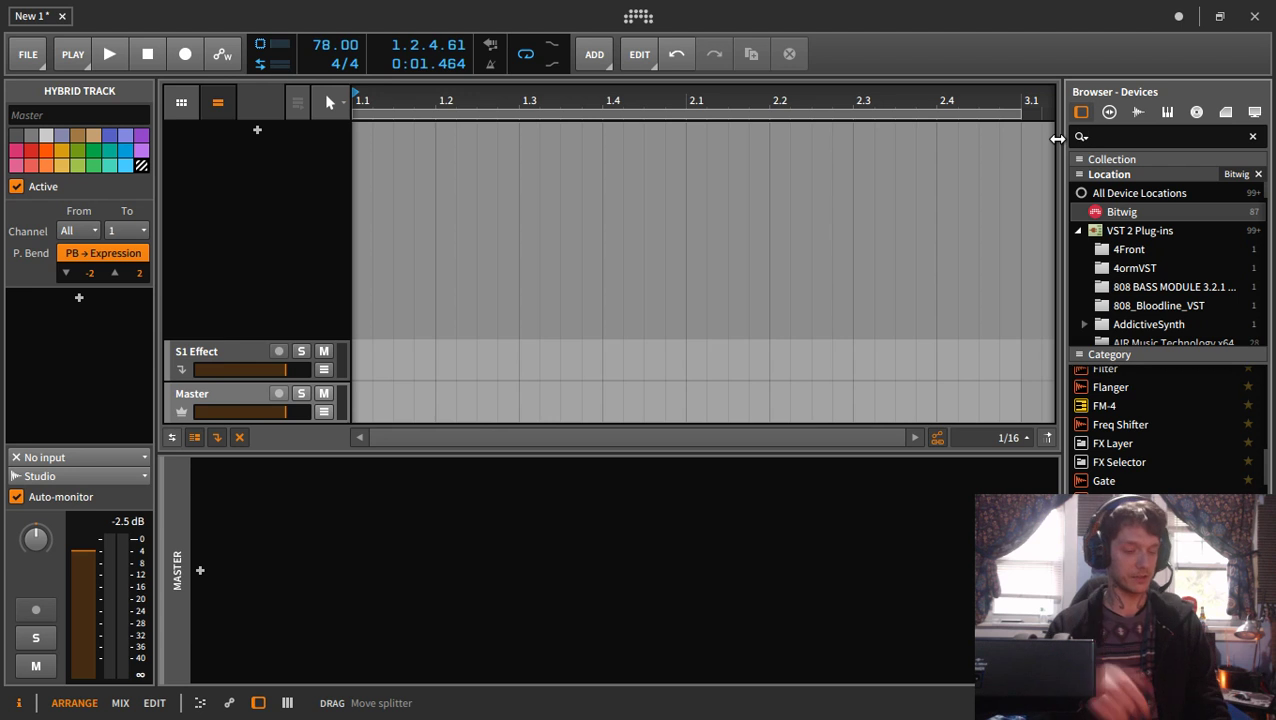
{"action": "type", "text": "Drum"}
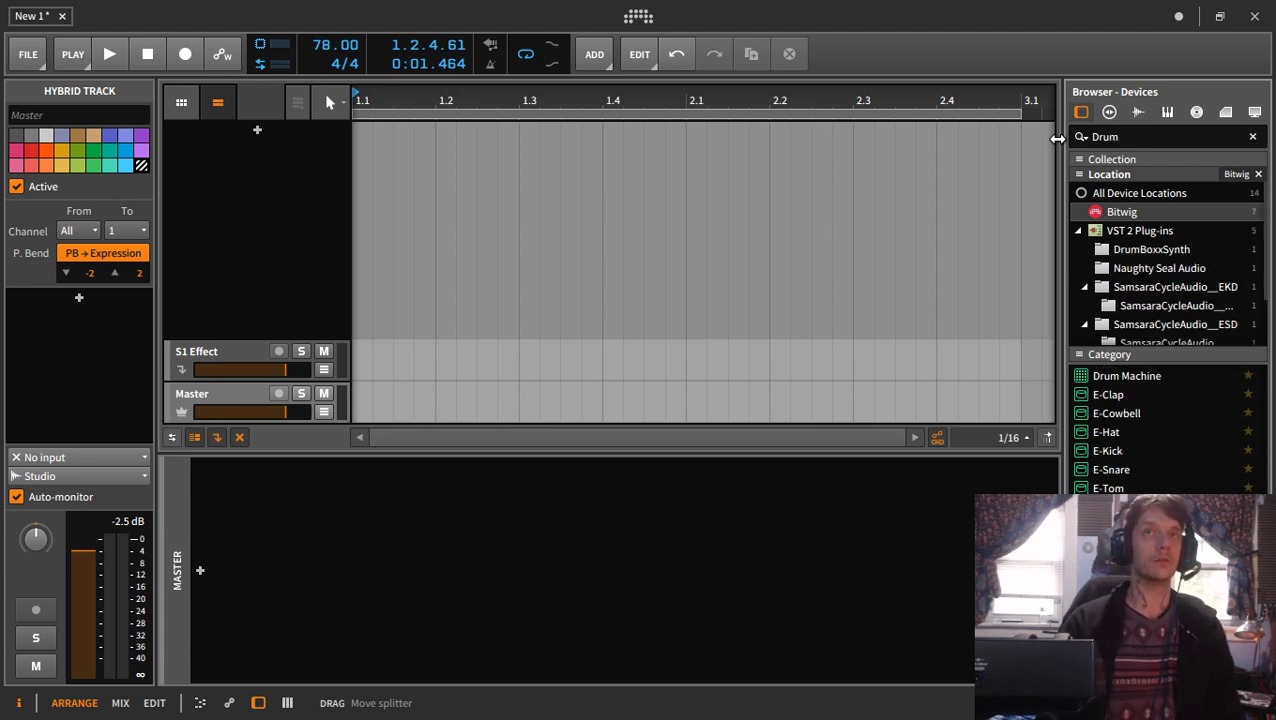
{"action": "type", "text": " Machine"}
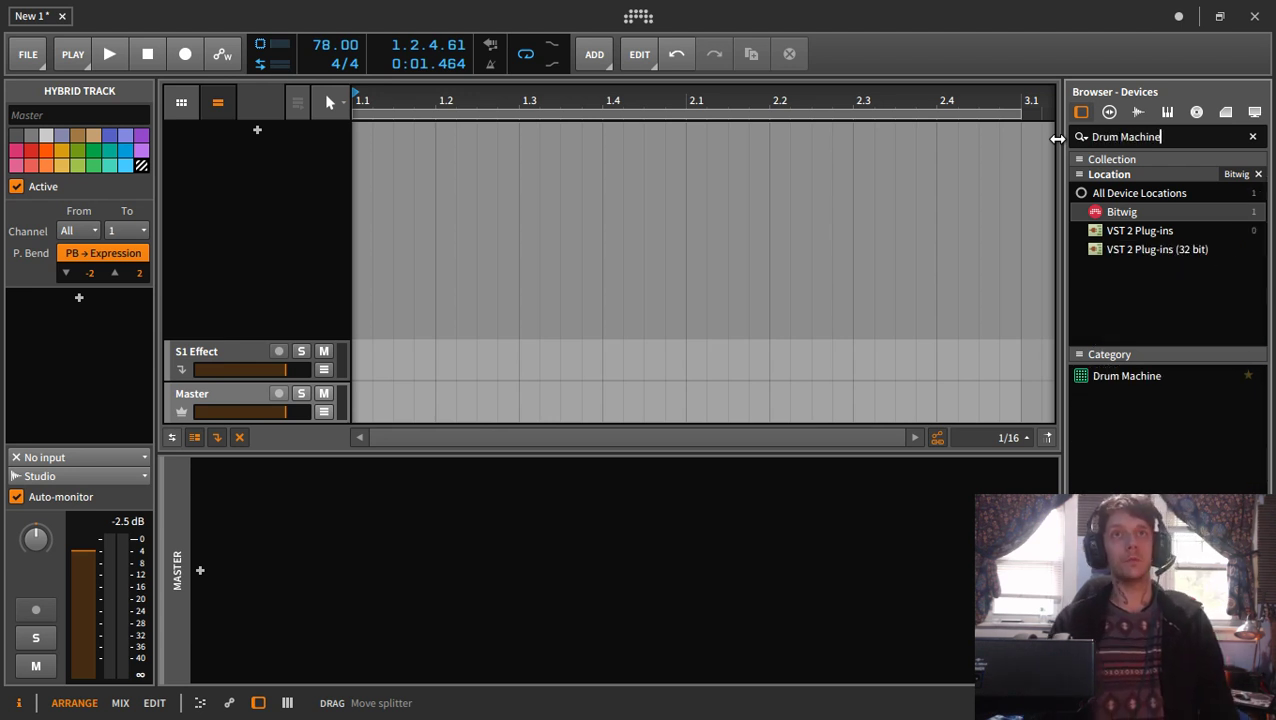
{"action": "left_click", "coordinate": [1118, 378]}
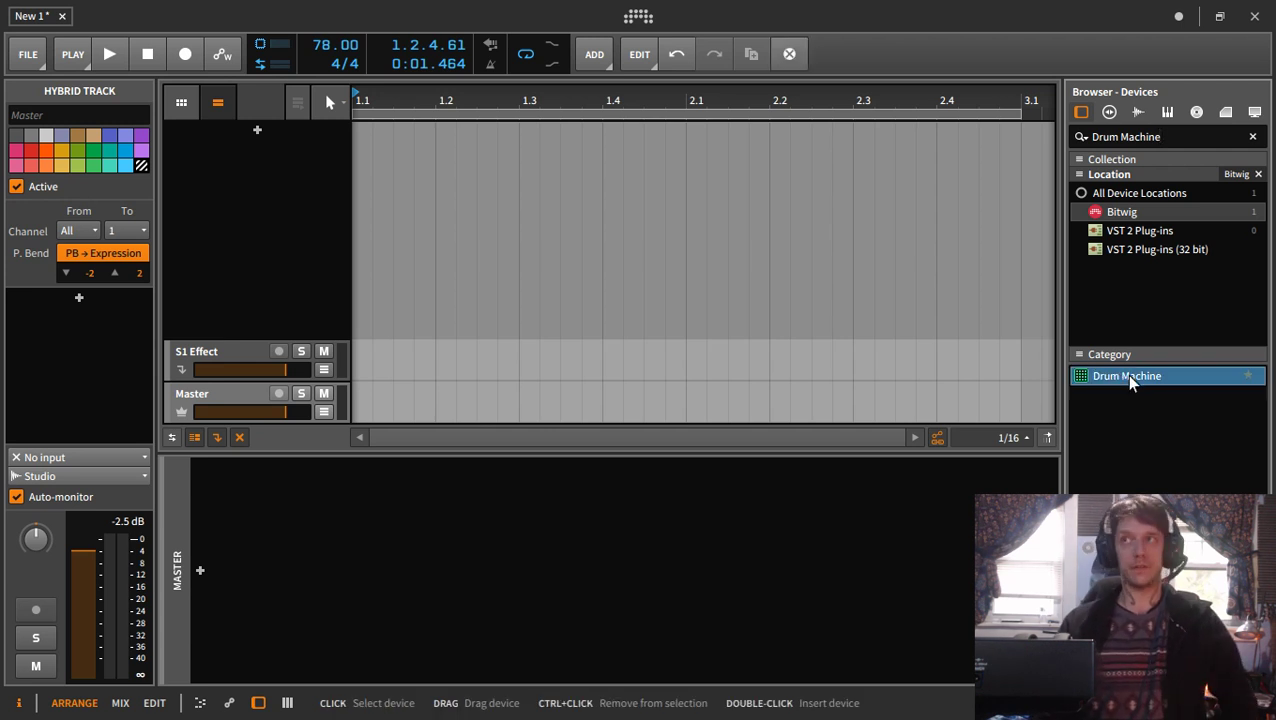
{"action": "left_click_drag", "start_coordinate": [1129, 377], "coordinate": [233, 153]}
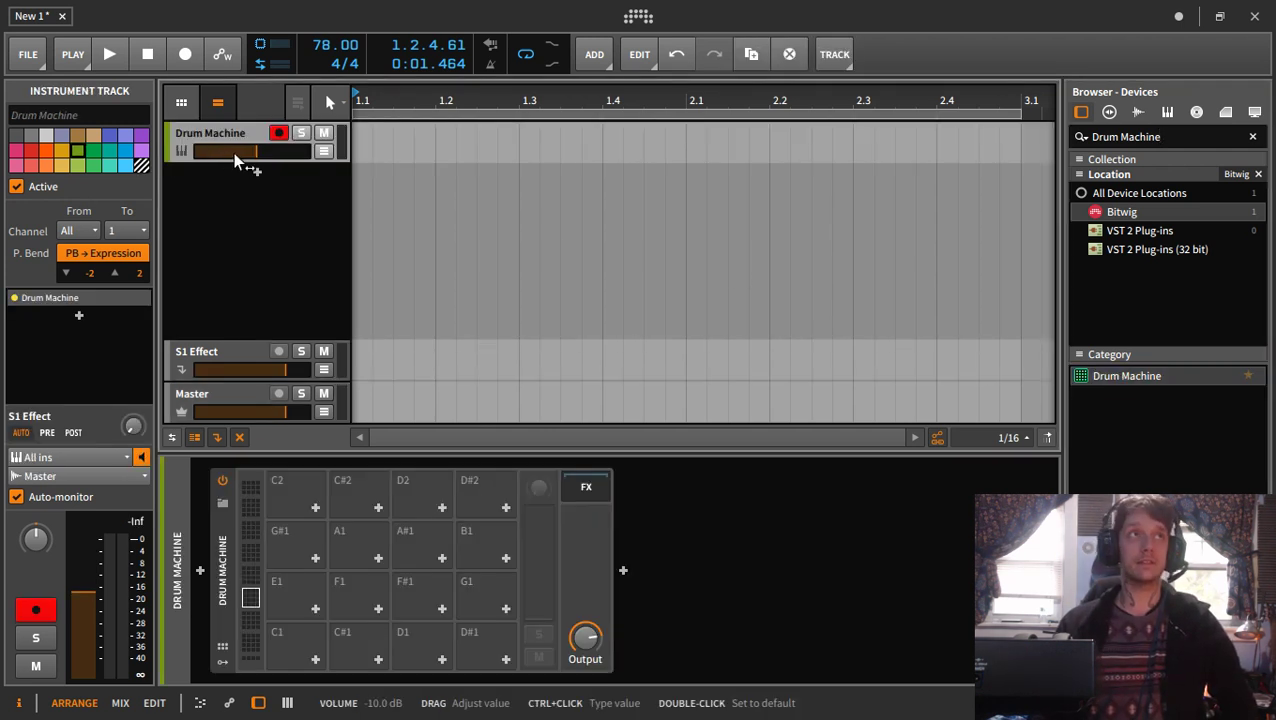
{"action": "left_click_drag", "start_coordinate": [1150, 381], "coordinate": [550, 231]}
{"action": "left_click_drag", "start_coordinate": [985, 365], "coordinate": [548, 250]}
{"action": "left_click_drag", "start_coordinate": [1145, 379], "coordinate": [664, 282]}
{"action": "left_click_drag", "start_coordinate": [1136, 379], "coordinate": [560, 346]}
- Rename the first Drum Machine track as Sub Kicks and the second as Kicks
{"action": "left_click", "coordinate": [212, 136]}
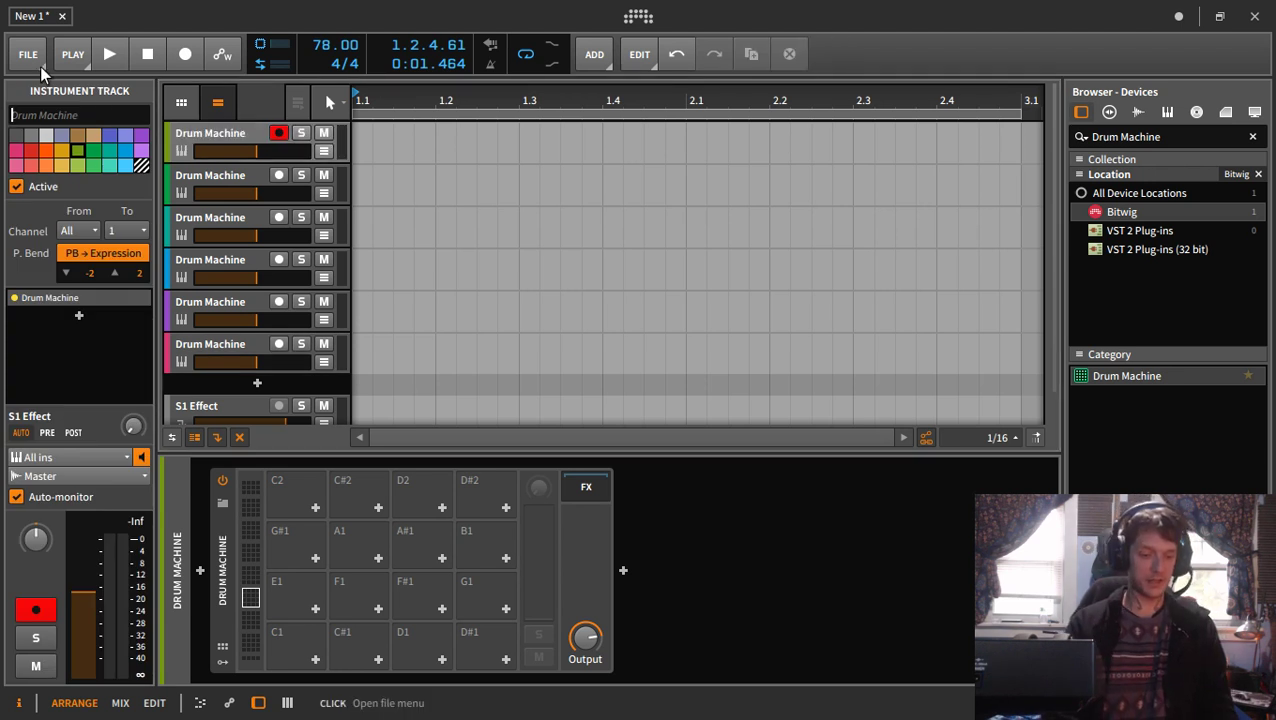
{"action": "type", "text": "Sub"}
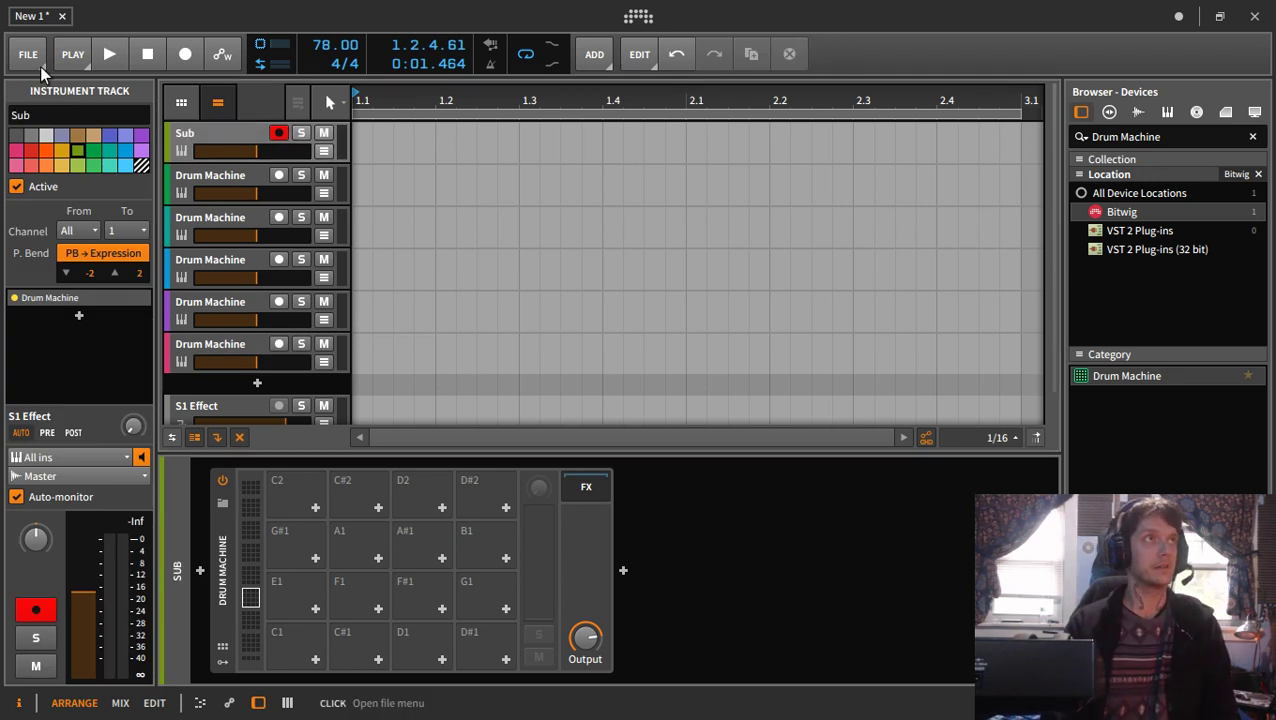
{"action": "type", "text": " Kicks"}
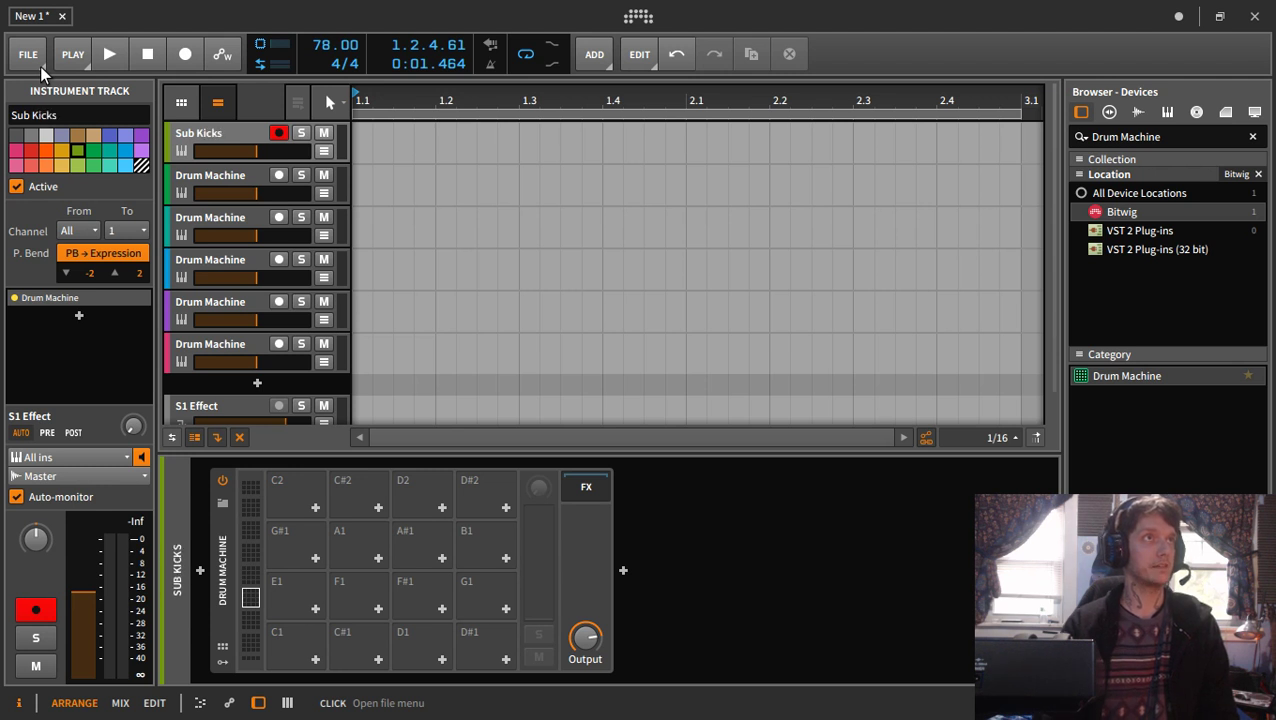
{"action": "left_click", "coordinate": [221, 181]}
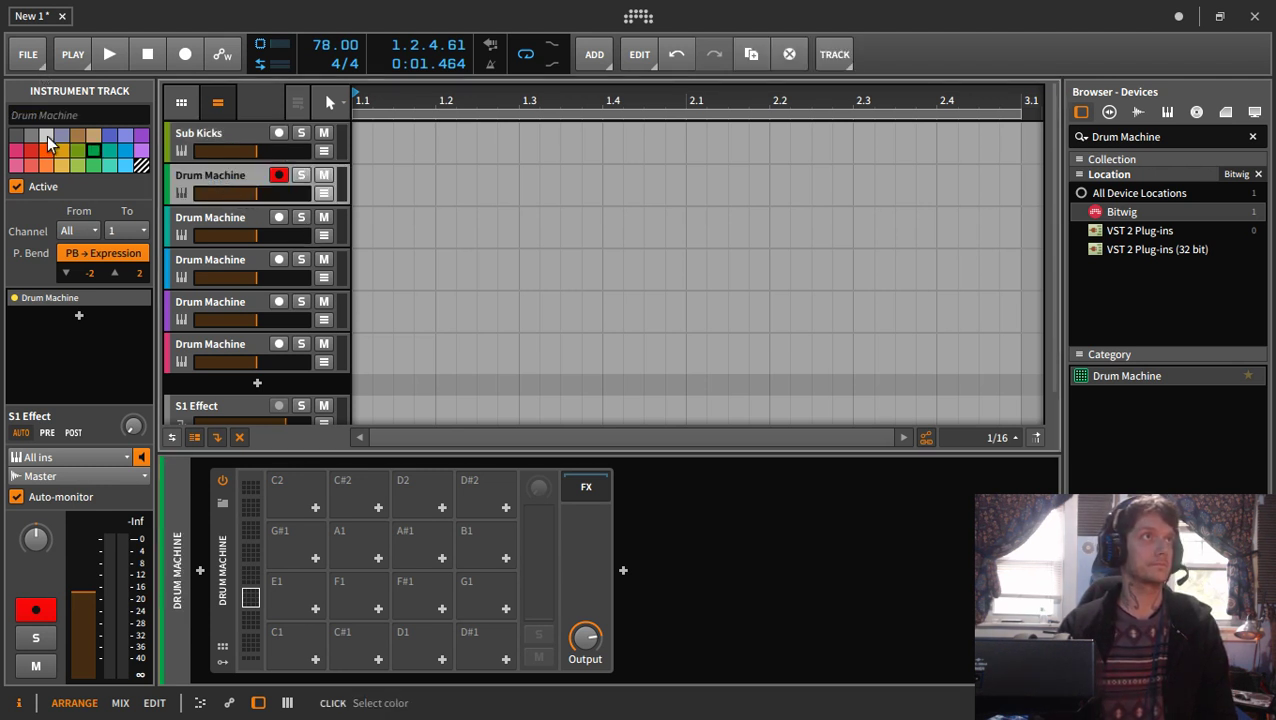
{"action": "left_click", "coordinate": [87, 114]}
{"action": "type", "text": "Kicks"}
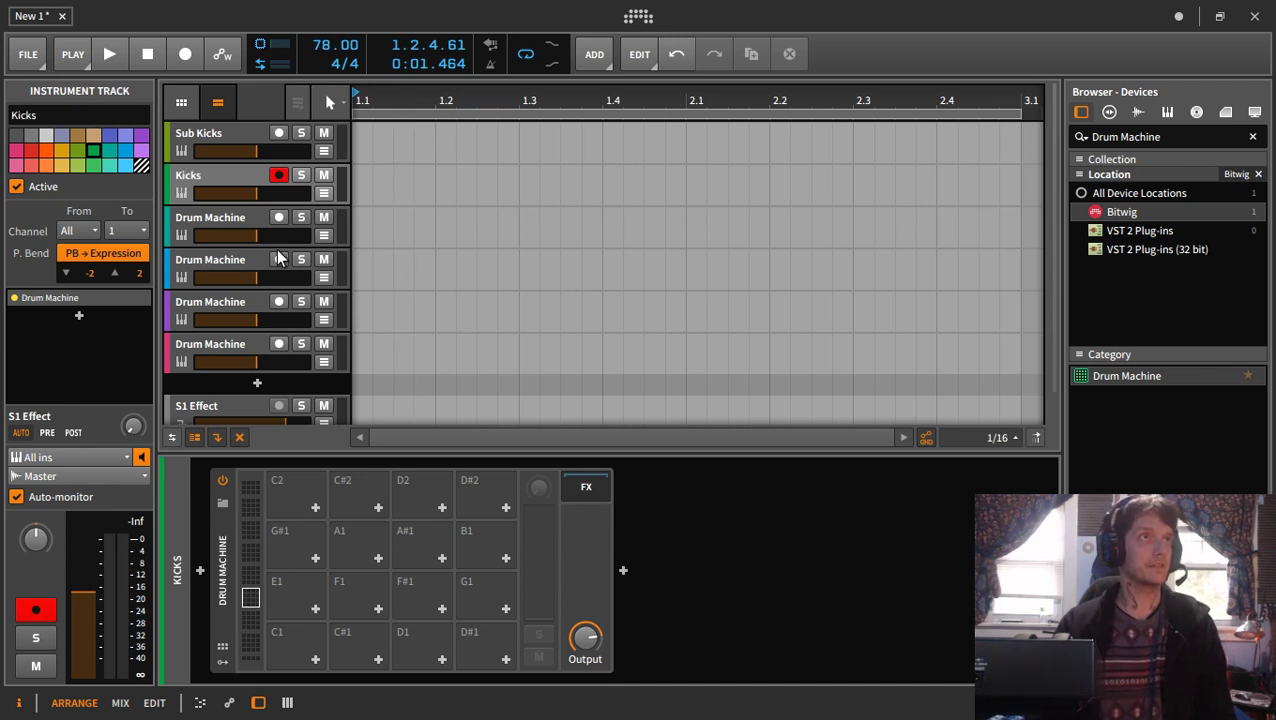
- Rename the third track as Snare / Clap / Snape and the fourth as HiHat / Cymbals
{"action": "left_click", "coordinate": [250, 225]}
{"action": "left_click", "coordinate": [93, 114]}
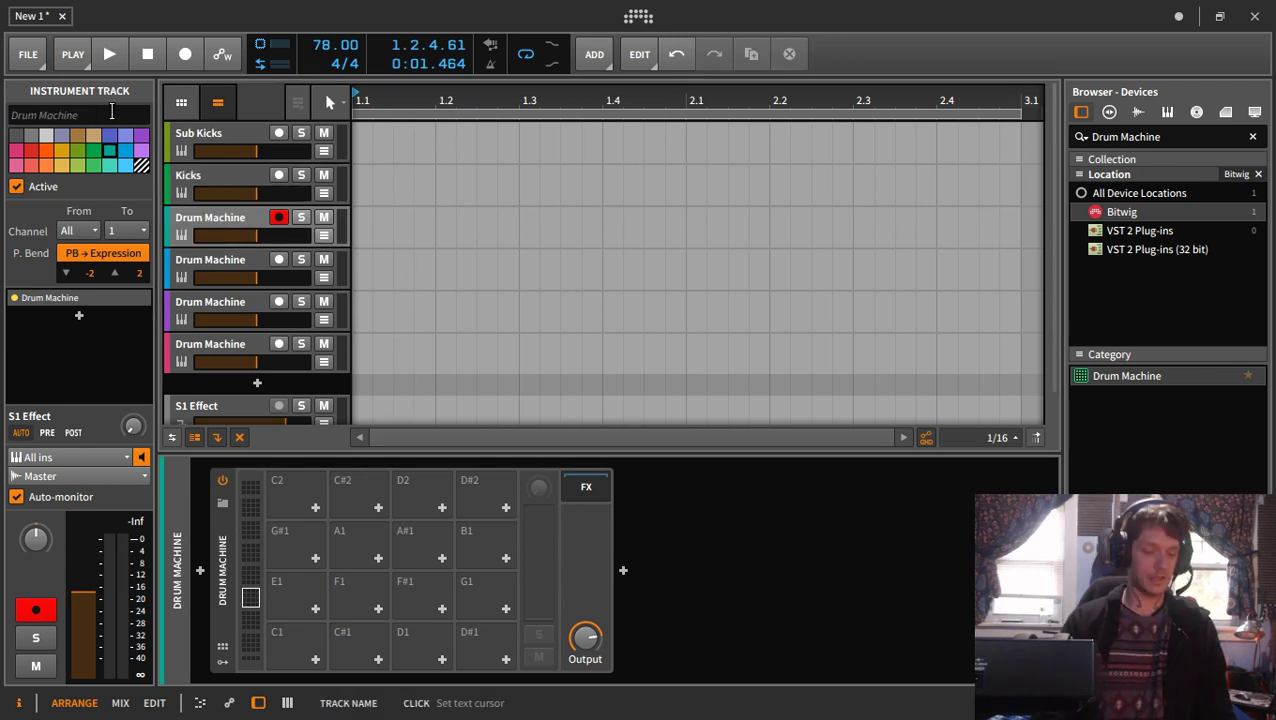
{"action": "type", "text": "Snare / Clap /"}
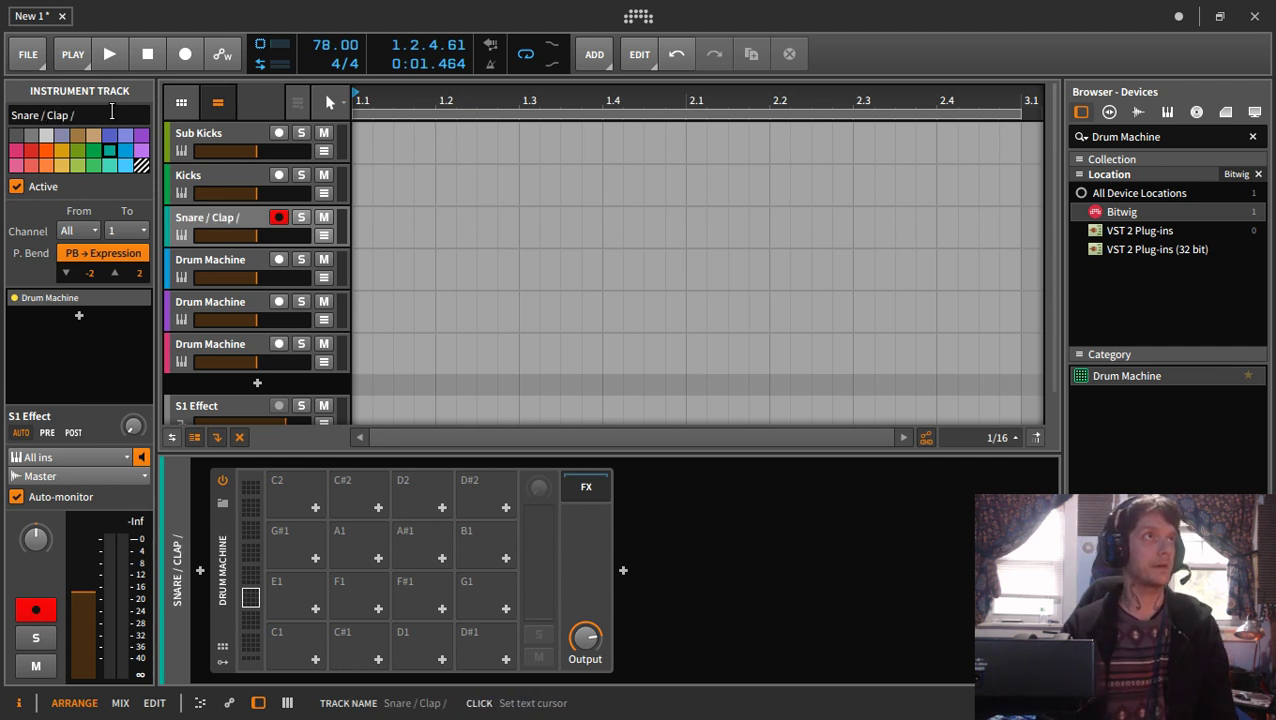
{"action": "type", "text": " Snape"}
{"action": "key", "text": "Return"}
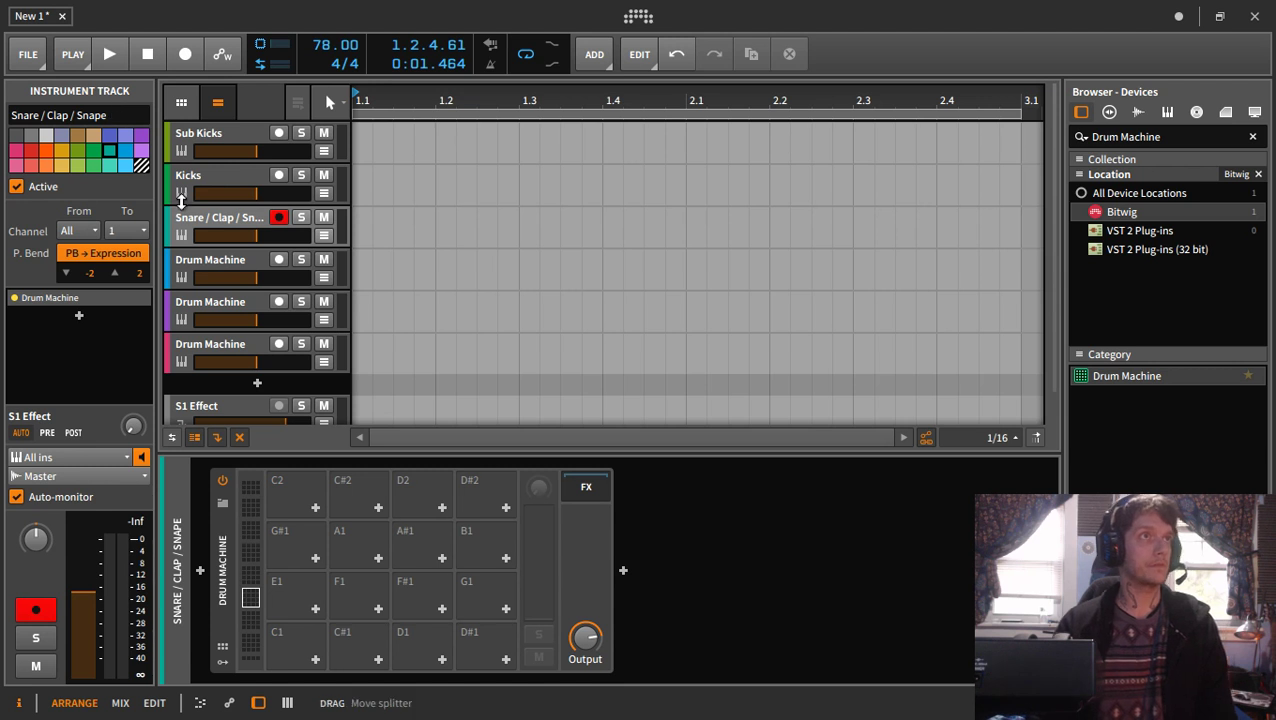
{"action": "left_click", "coordinate": [193, 262]}
{"action": "left_click", "coordinate": [100, 113]}
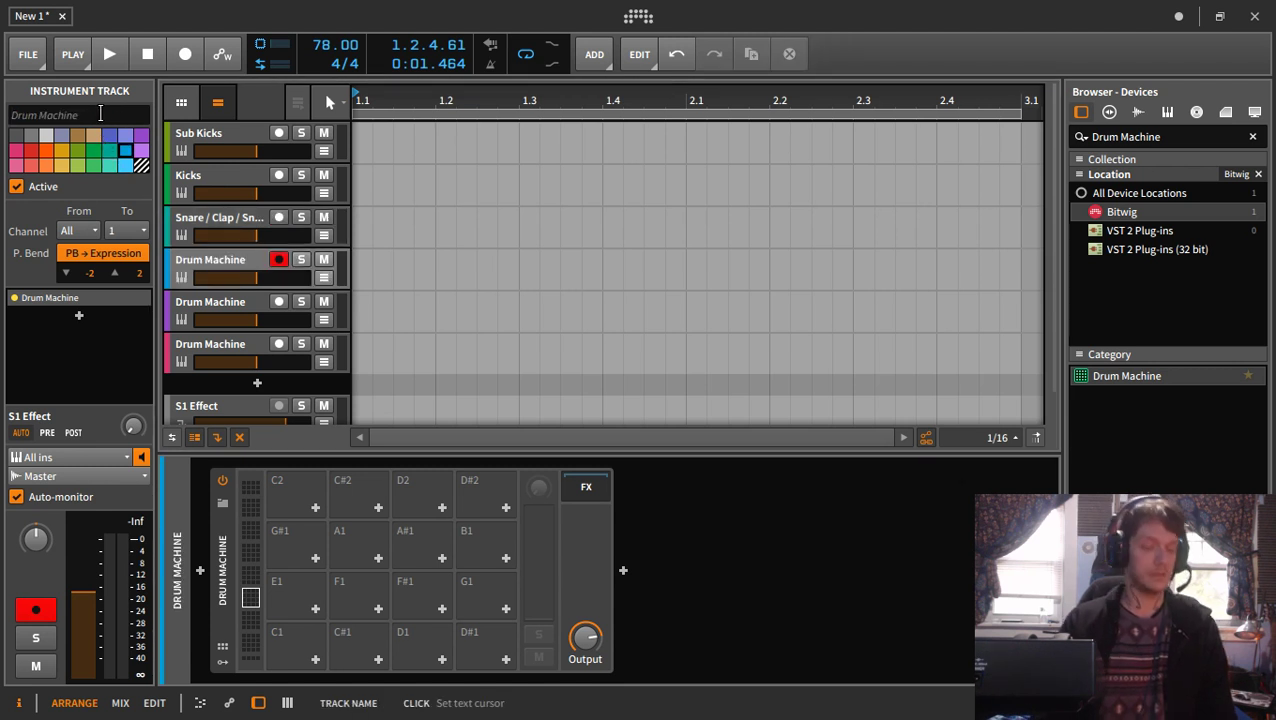
{"action": "type", "text": "HiHat / C"}
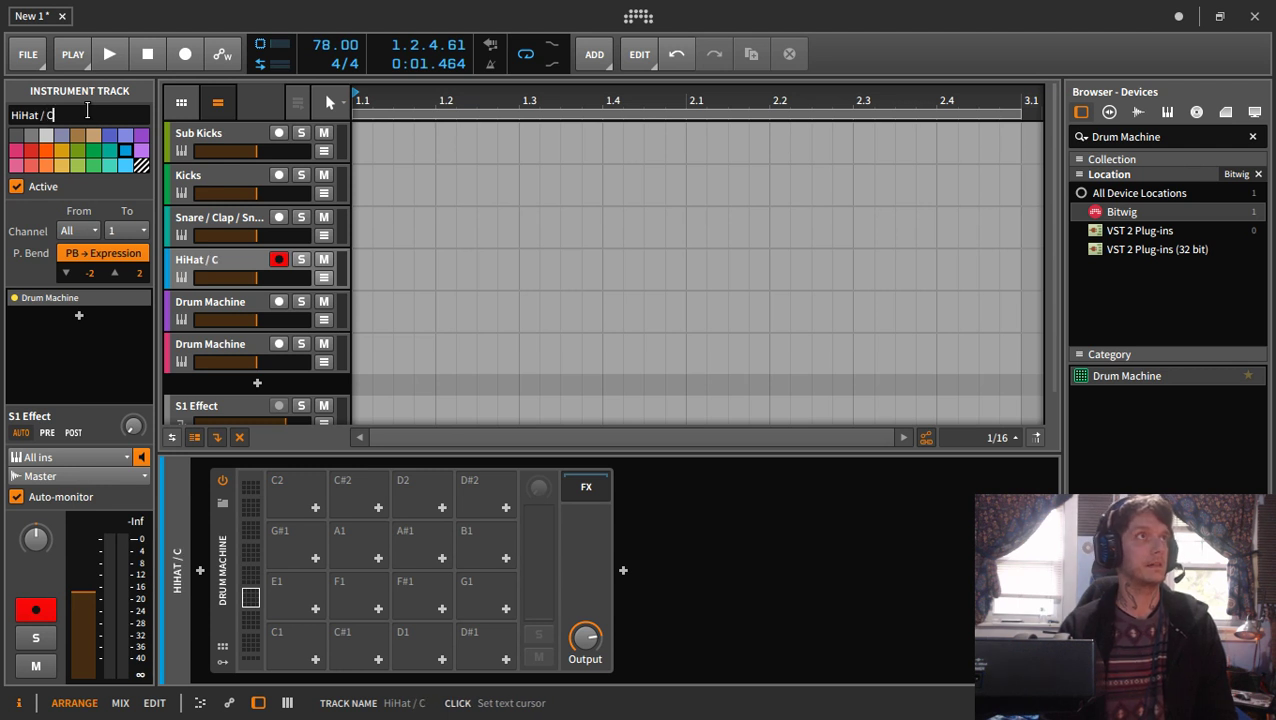
{"action": "type", "text": "ymbals"}
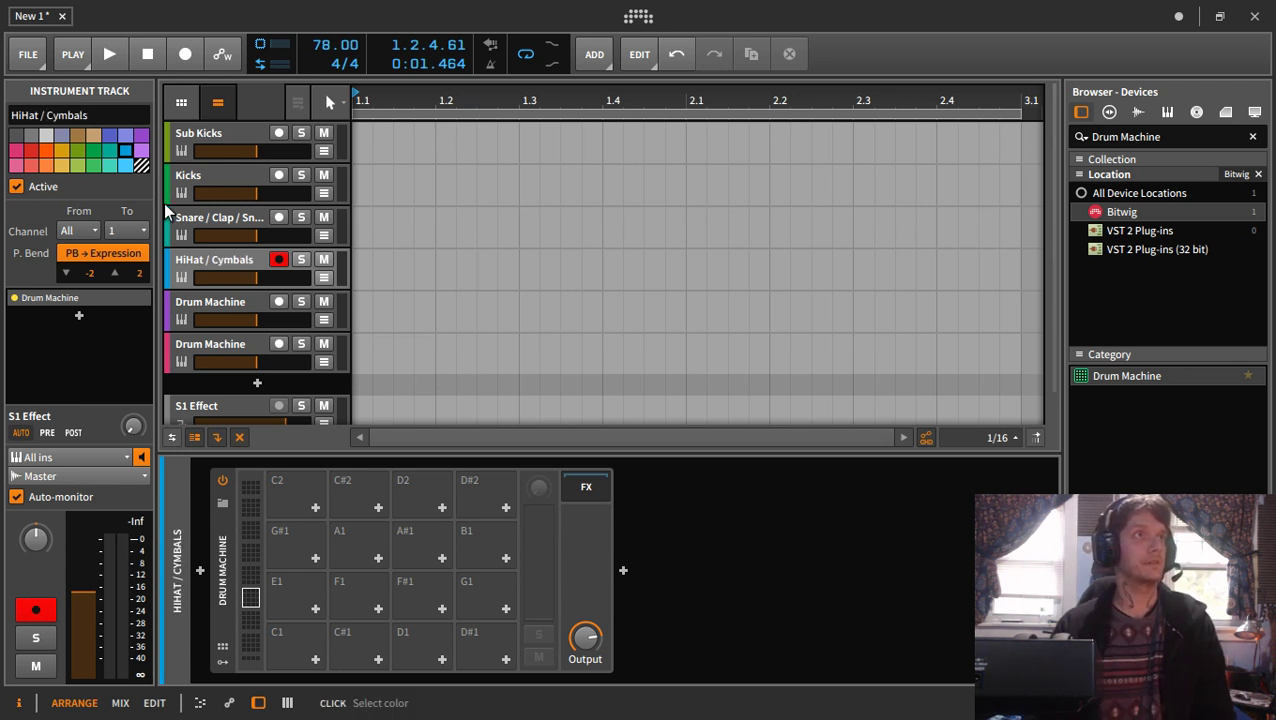
- Rename the fifth track as Toms and the sixth as Perc FX
{"action": "left_click", "coordinate": [200, 305]}
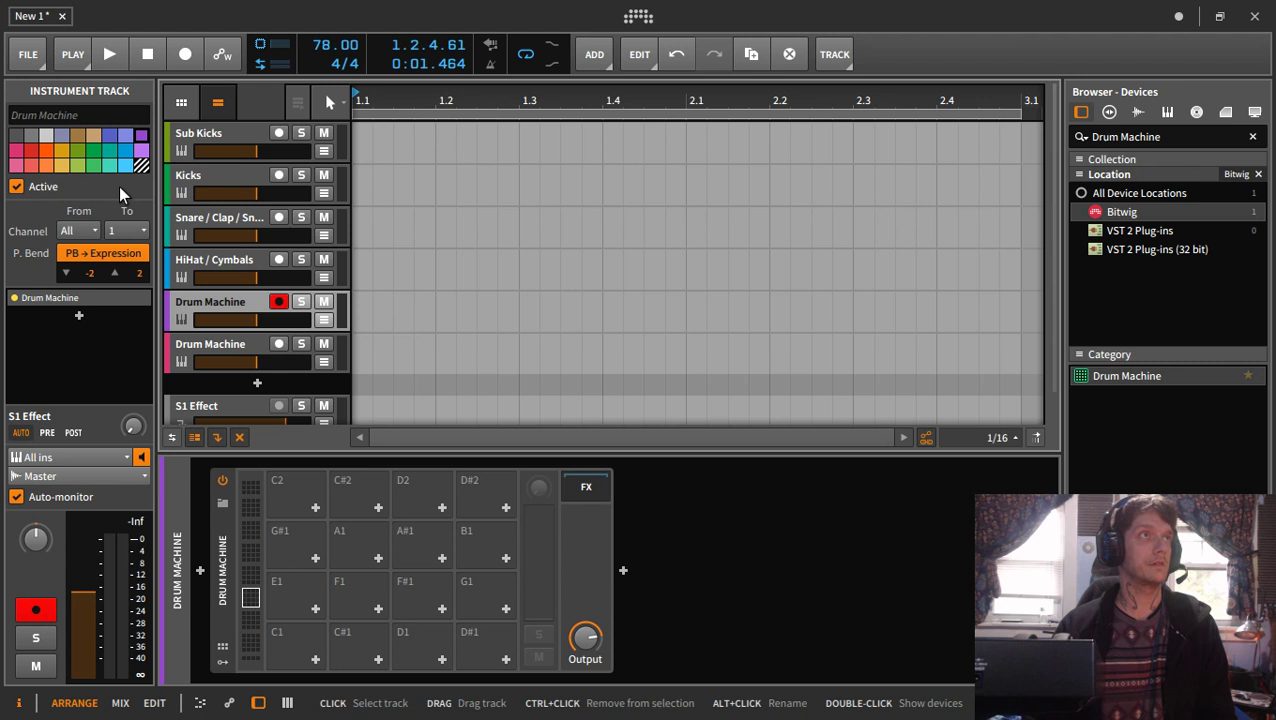
{"action": "left_click", "coordinate": [94, 115]}
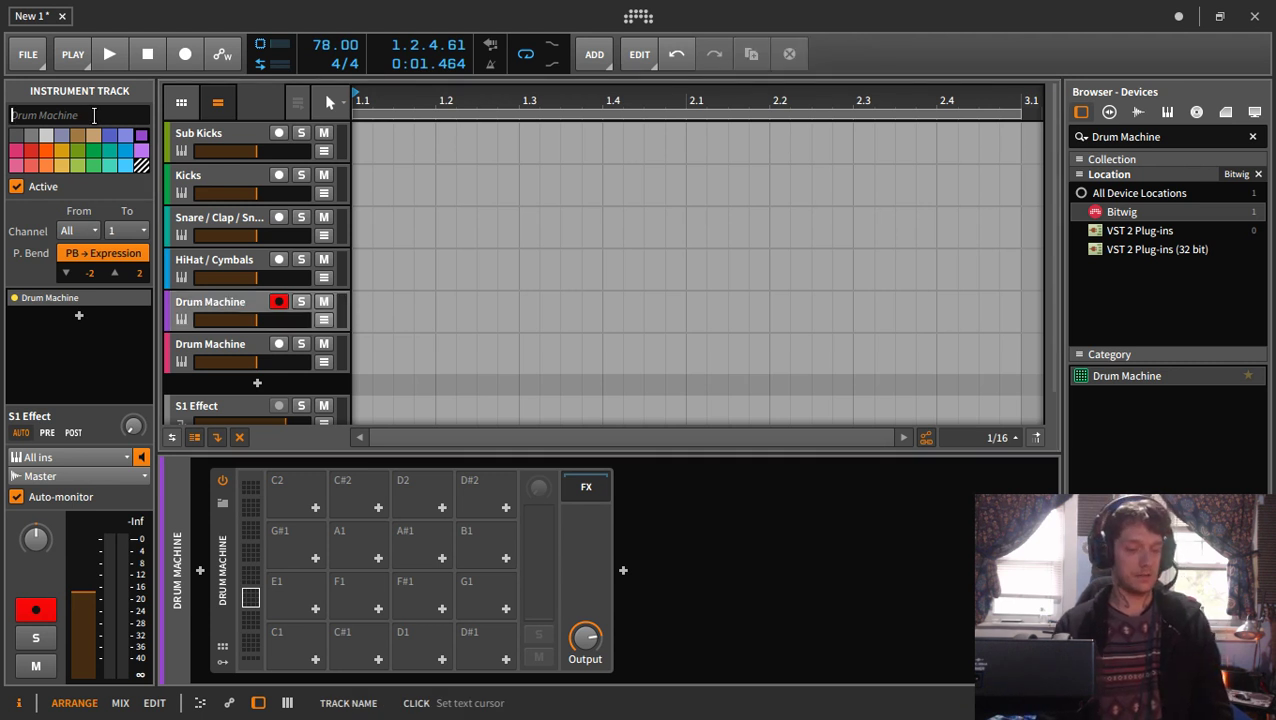
{"action": "type", "text": "Toms"}
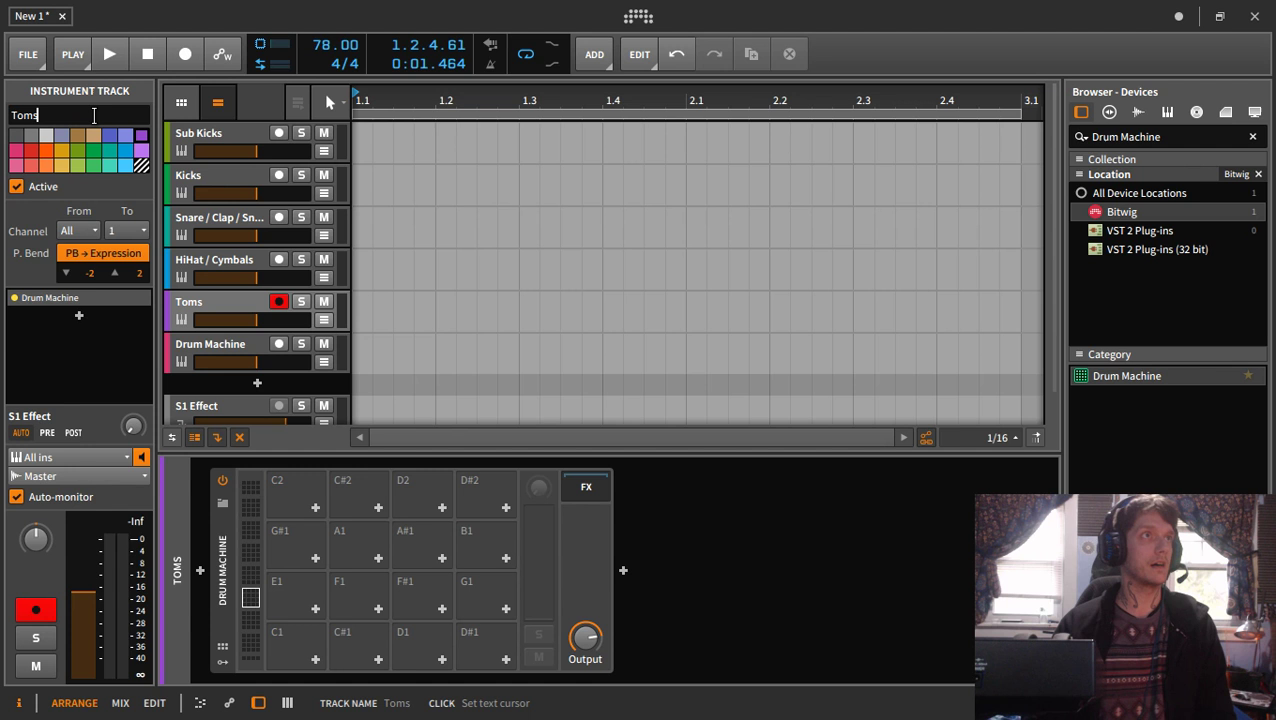
{"action": "left_click", "coordinate": [222, 356]}
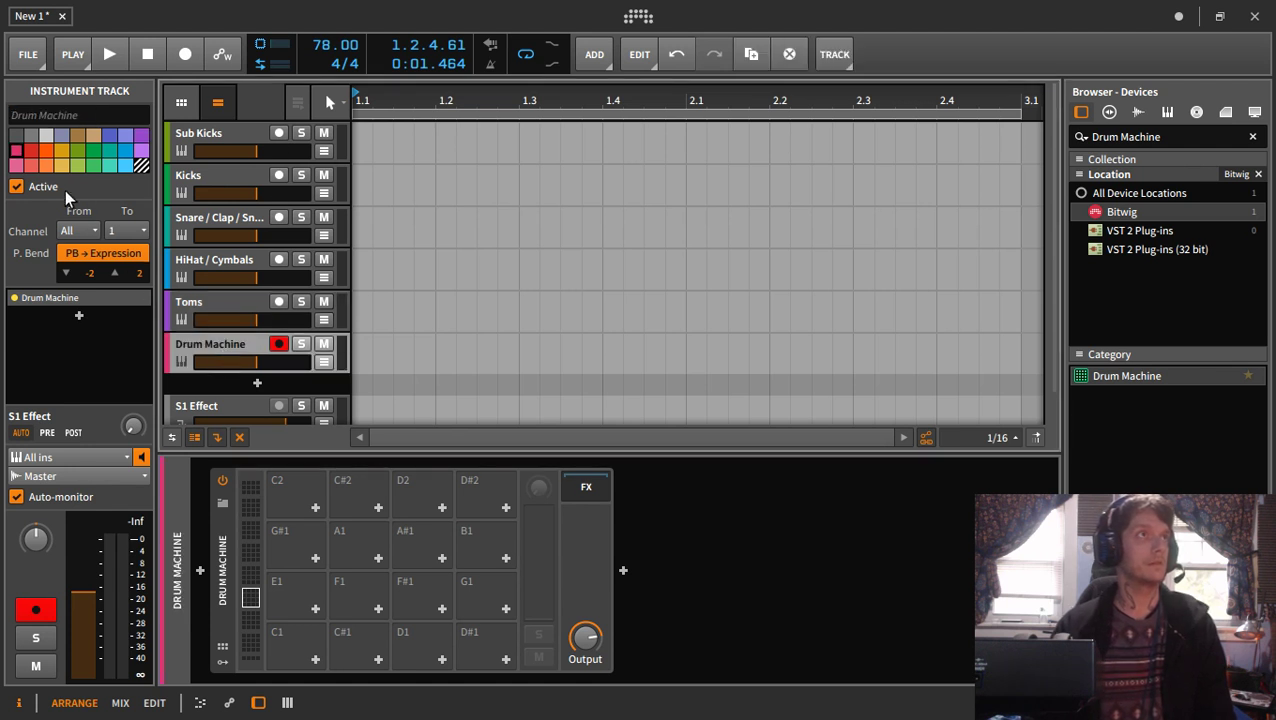
{"action": "left_click", "coordinate": [95, 113]}
{"action": "type", "text": "Perc FX"}
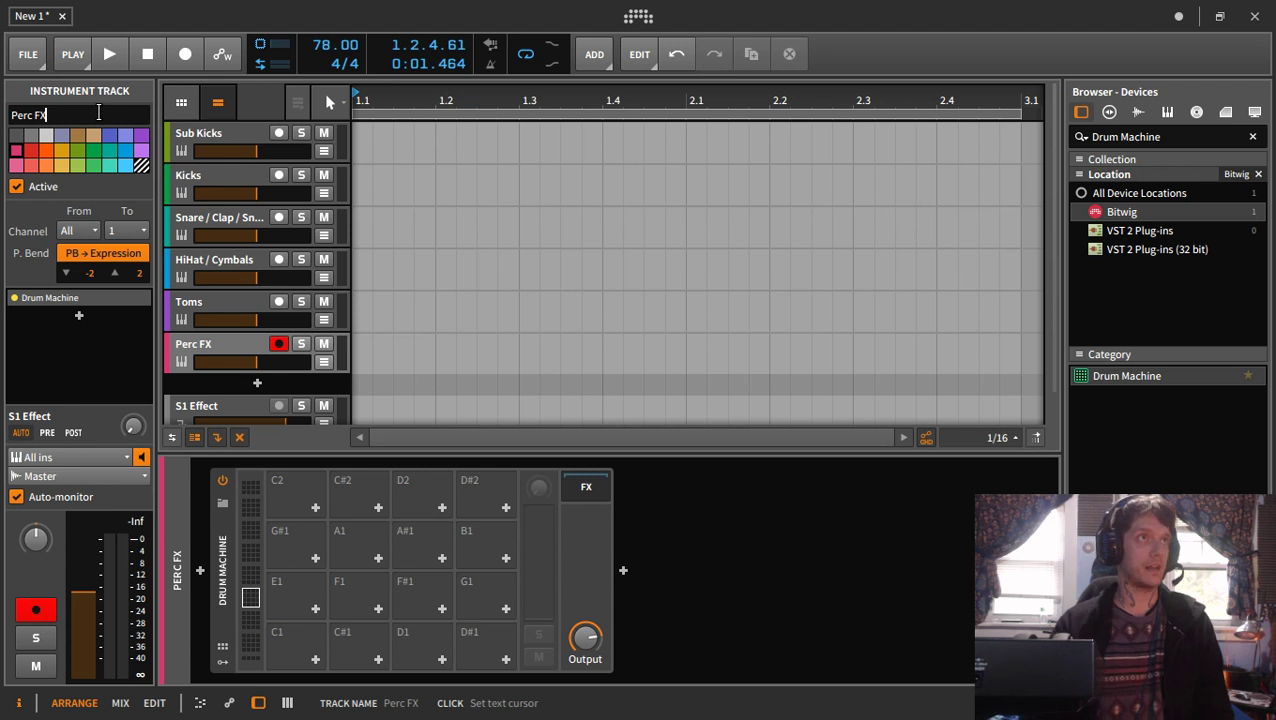
{"action": "left_click", "coordinate": [584, 336]}
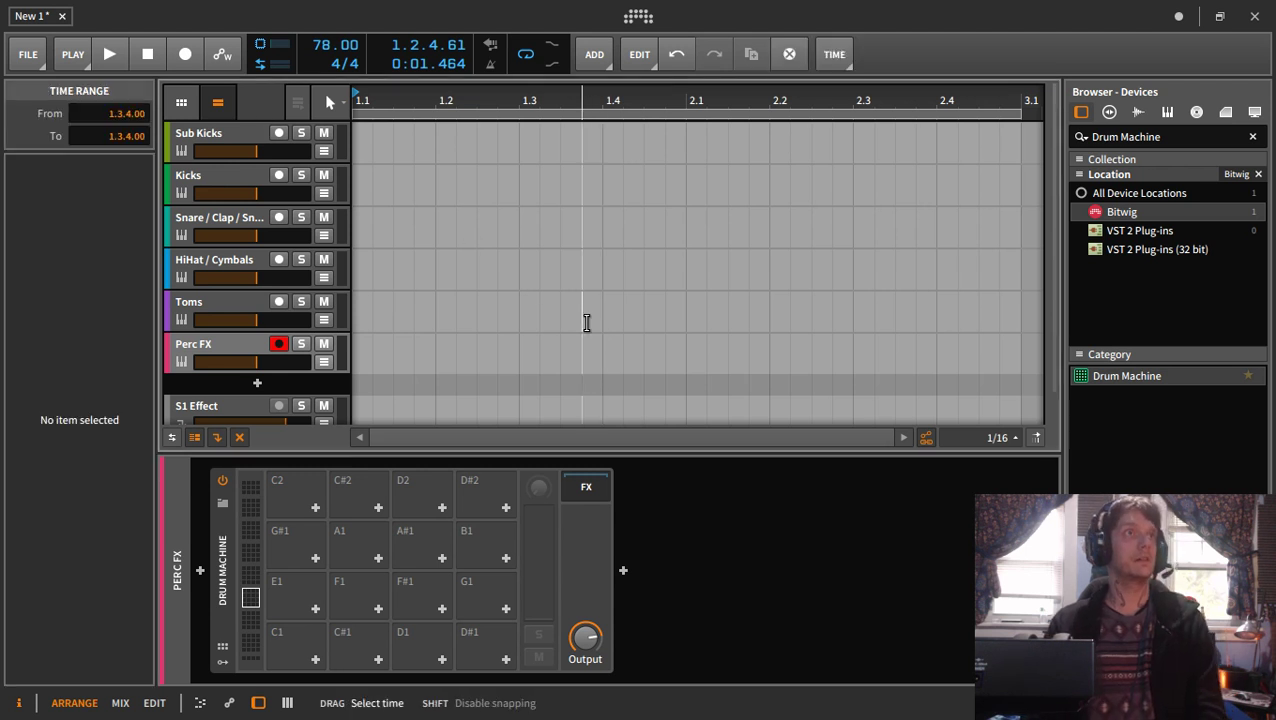
- Group all six drum tracks, from Sub Kicks to Perc FX, and name the group DRUMS
{"action": "left_click", "coordinate": [181, 145]}
{"action": "left_click", "coordinate": [181, 361], "text": "shift"}
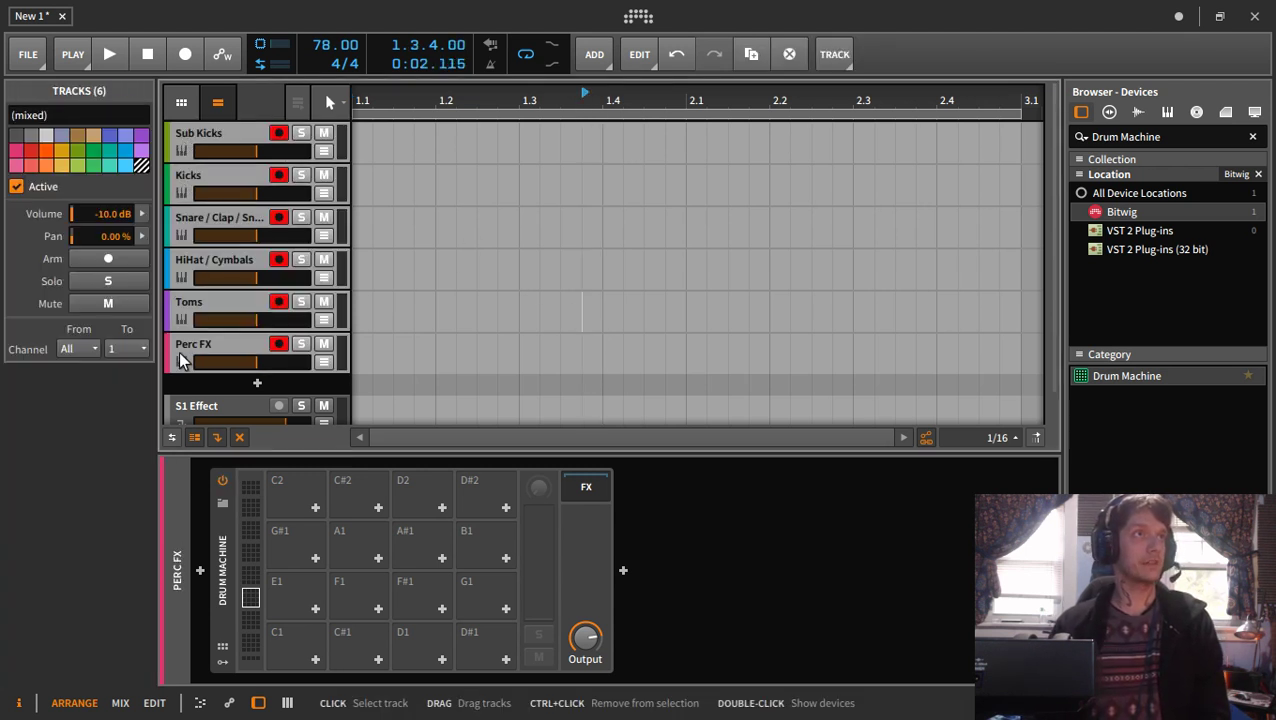
{"action": "right_click", "coordinate": [180, 352]}
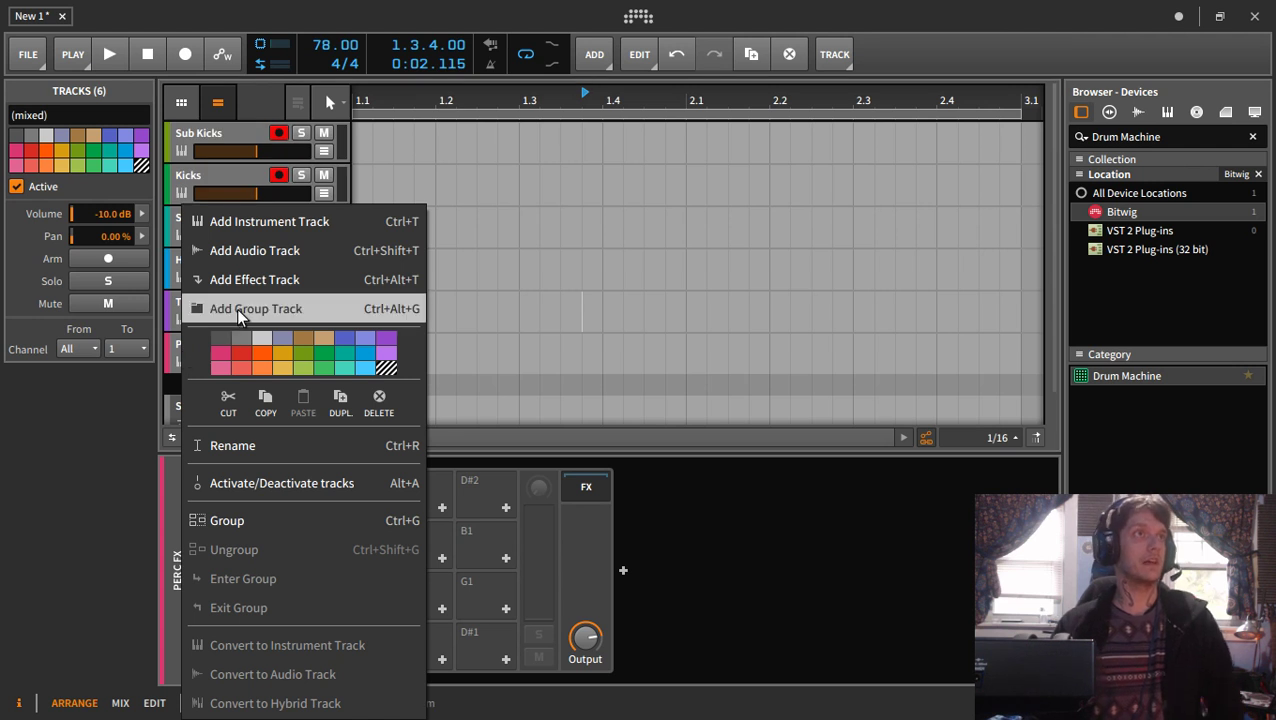
{"action": "left_click", "coordinate": [265, 516]}
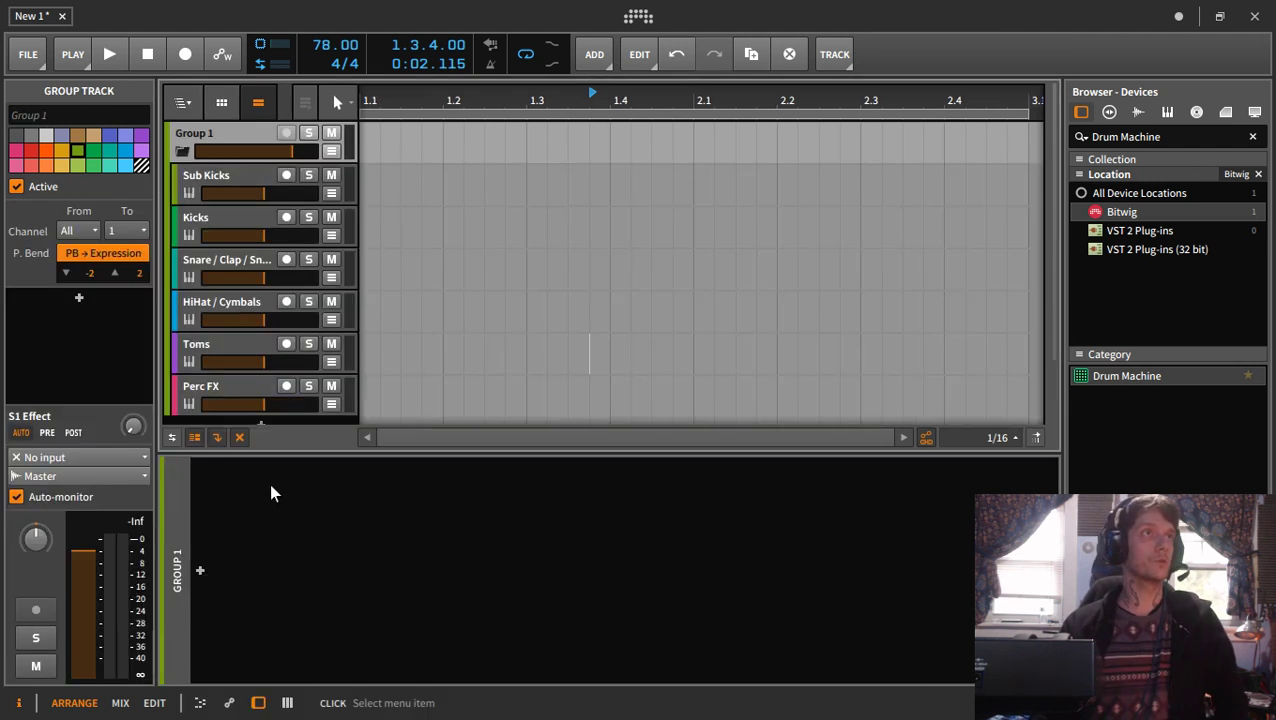
{"action": "left_click", "coordinate": [85, 116]}
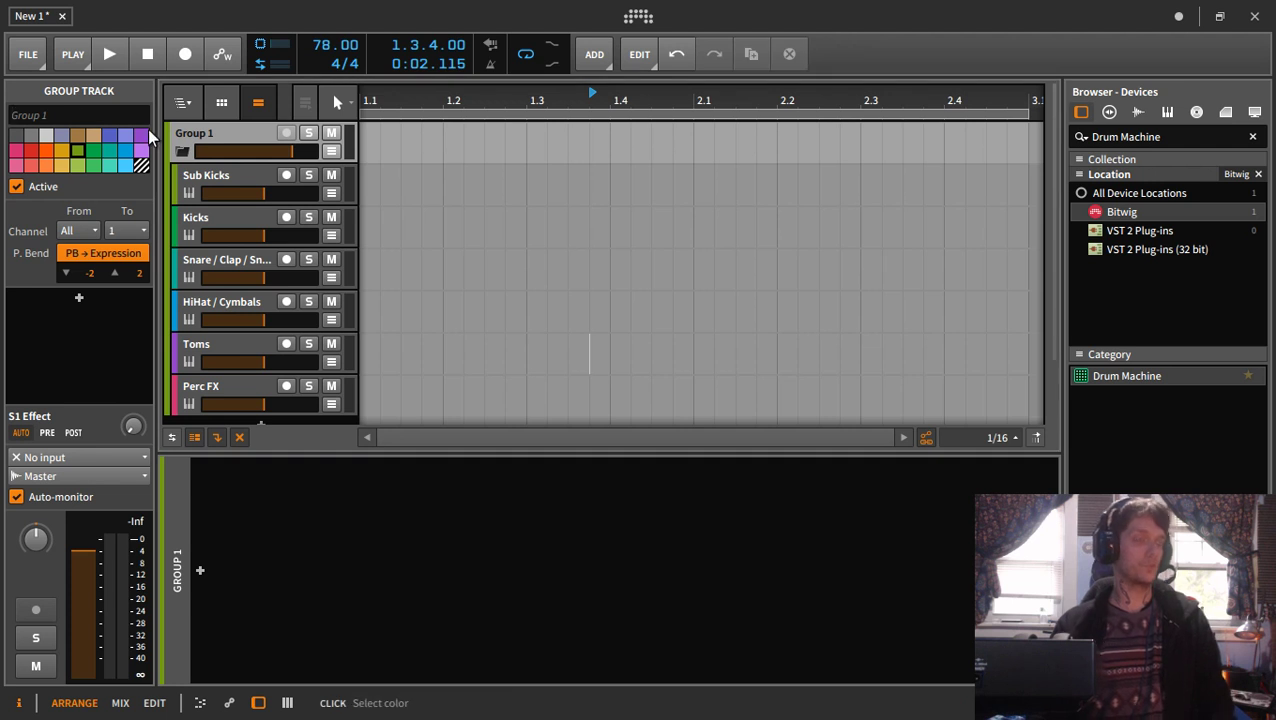
{"action": "type", "text": "DRUMS"}
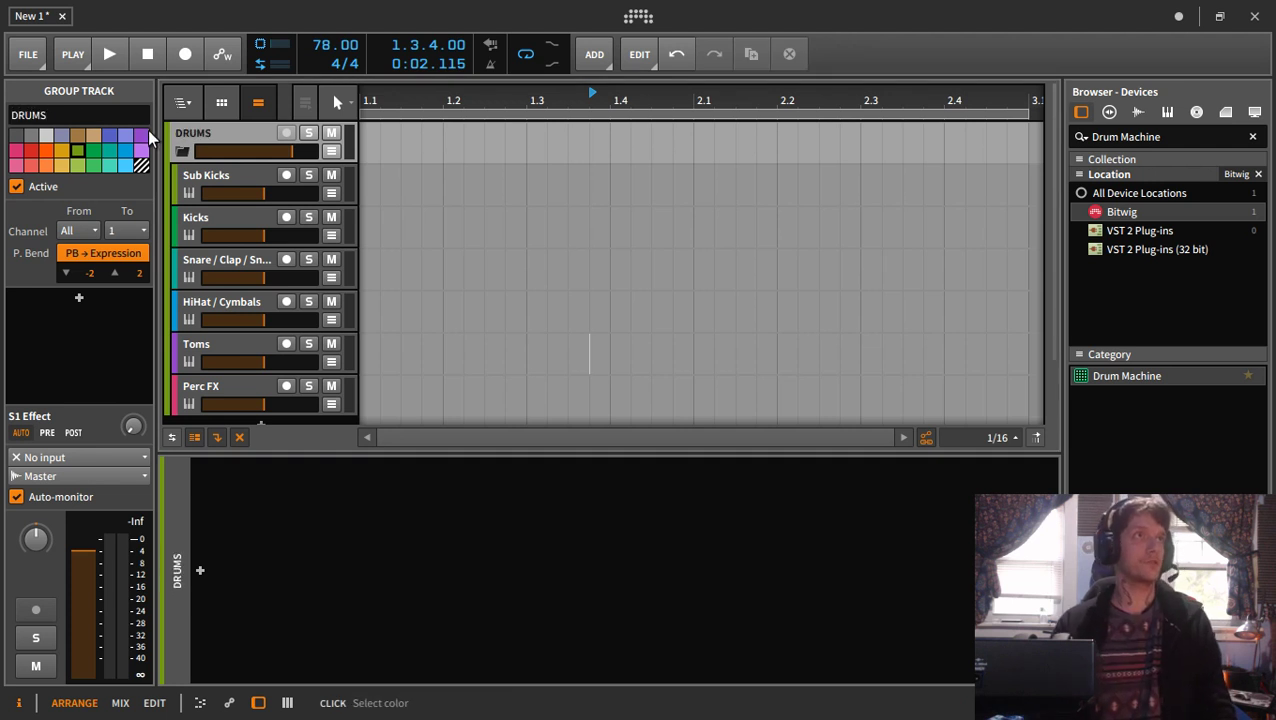
{"action": "left_click", "coordinate": [452, 210]}
- Select the Sub Kicks track and list the unfiltered samples of the 01 808 KICKS folder in DRUM - ONE SHOTS
{"action": "left_click", "coordinate": [207, 175]}
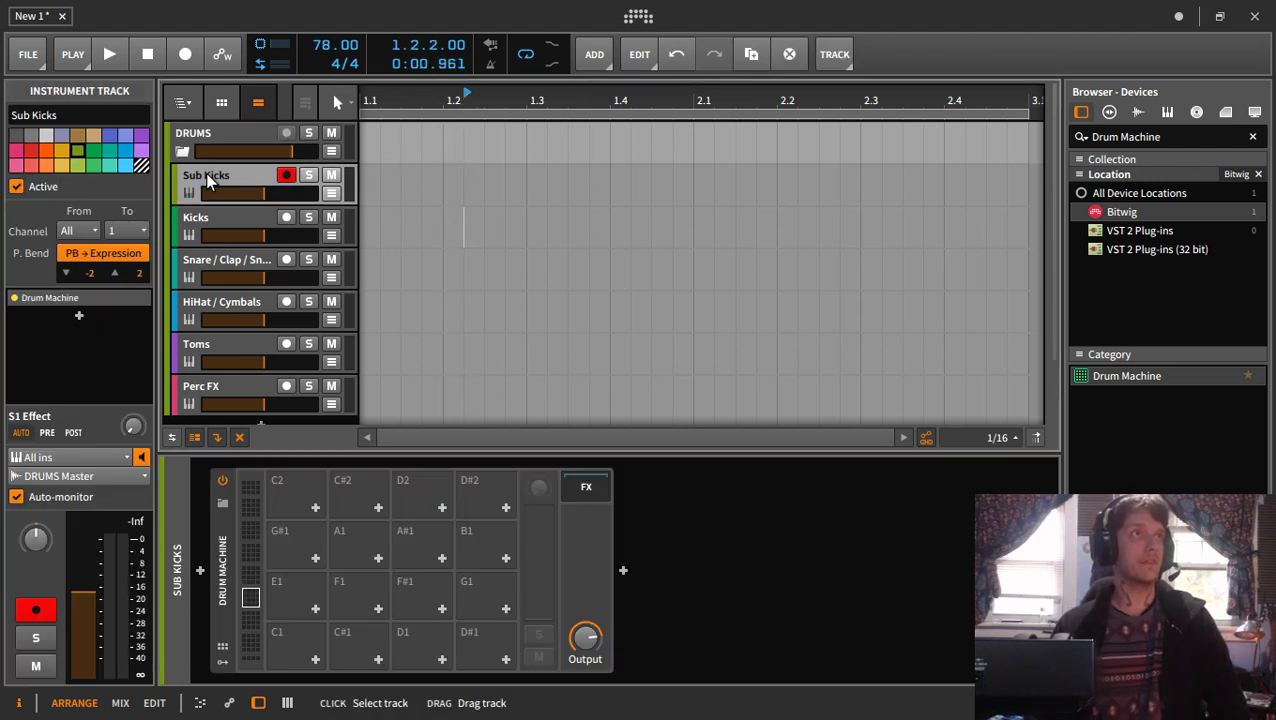
{"action": "left_click", "coordinate": [1138, 111]}
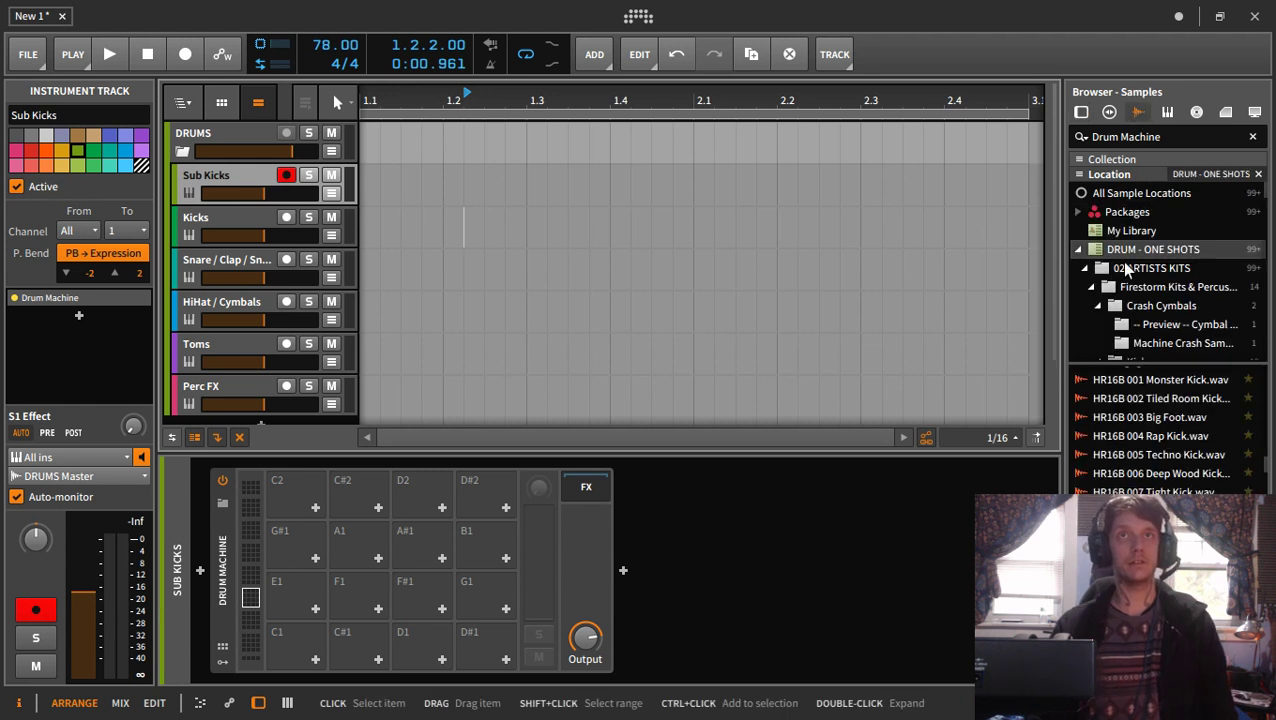
{"action": "left_click_drag", "start_coordinate": [1173, 136], "coordinate": [1014, 135]}
{"action": "key", "text": "BackSpace"}
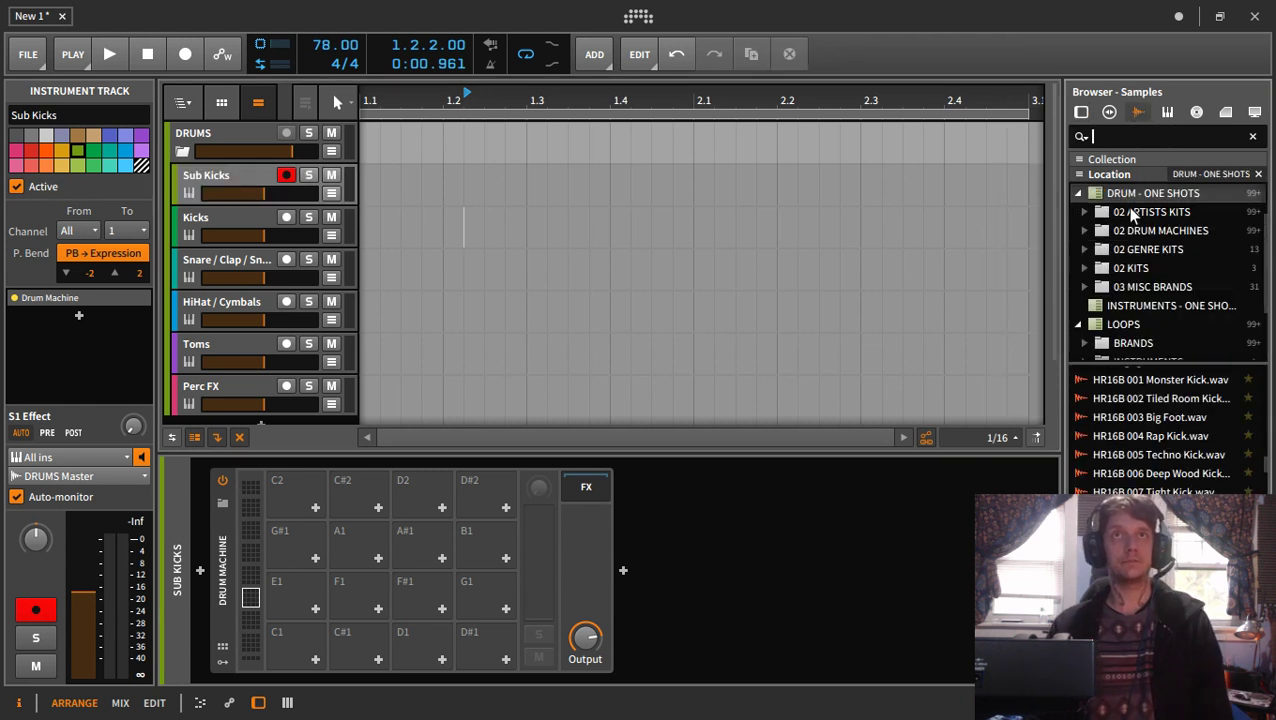
{"action": "left_click", "coordinate": [1124, 214]}
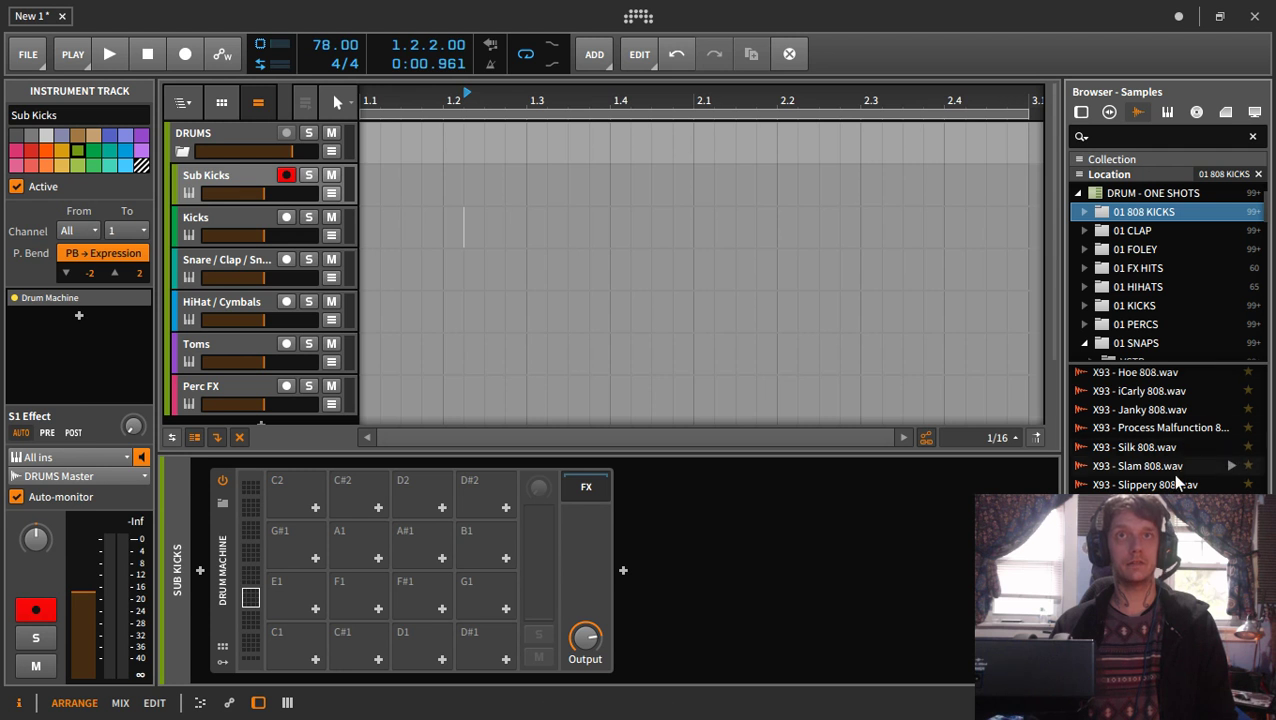
- Browse the 808 kick samples and load VolcaKickMid_03_146_SP.wav onto the C1 pad of the Sub Kicks Drum Machine
{"action": "left_click", "coordinate": [1210, 466]}
{"action": "left_click", "coordinate": [1226, 504]}
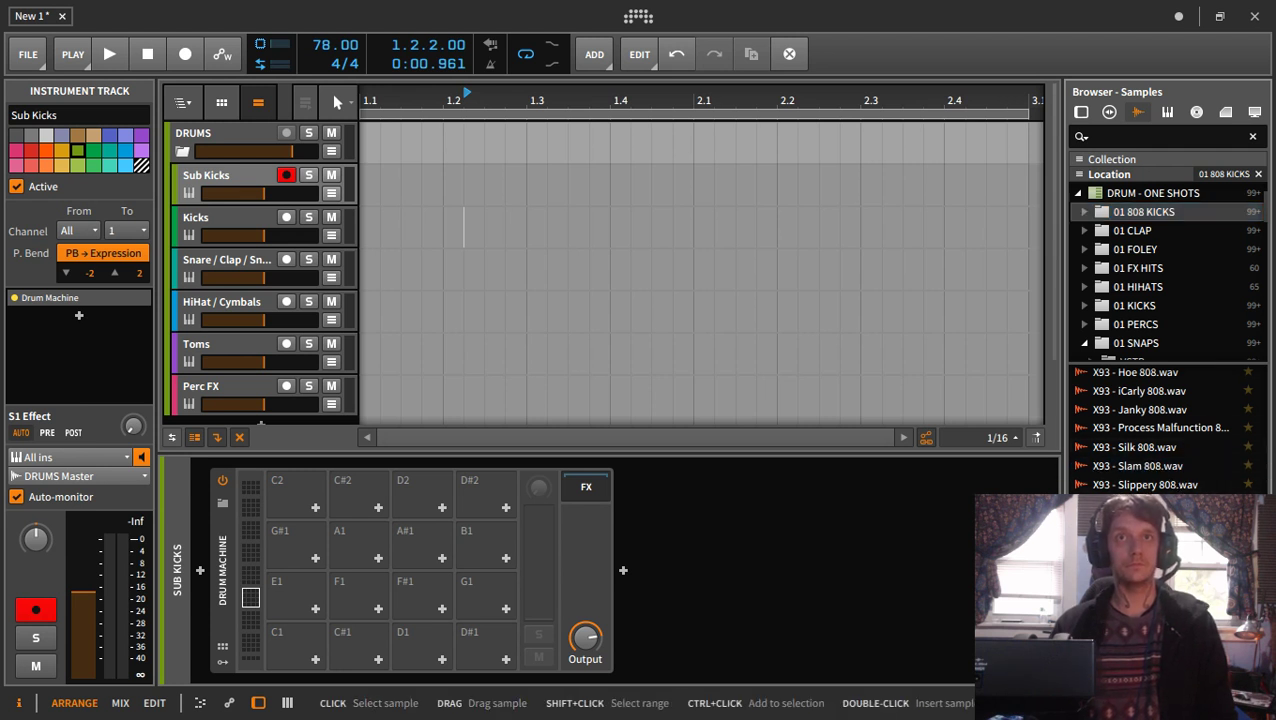
{"action": "left_click", "coordinate": [1226, 522]}
{"action": "scroll", "coordinate": [1172, 400], "scroll_direction": "up", "scroll_amount": 3}
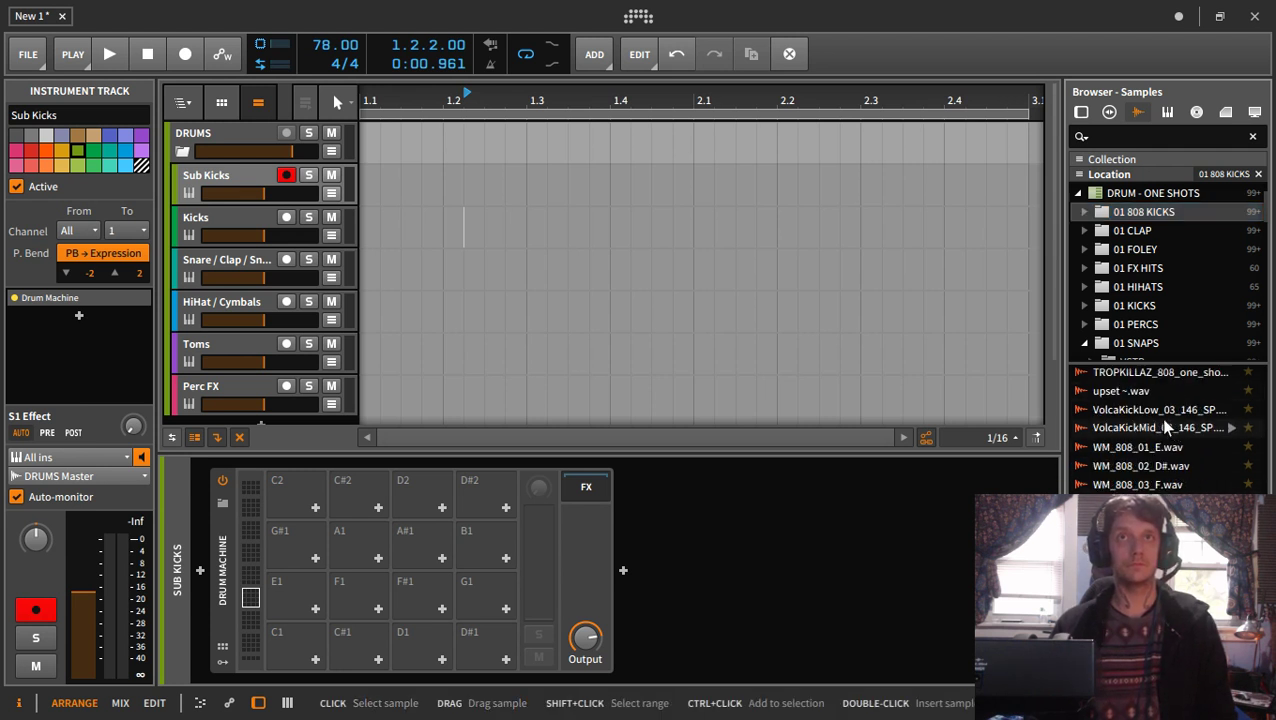
{"action": "left_click", "coordinate": [1162, 427]}
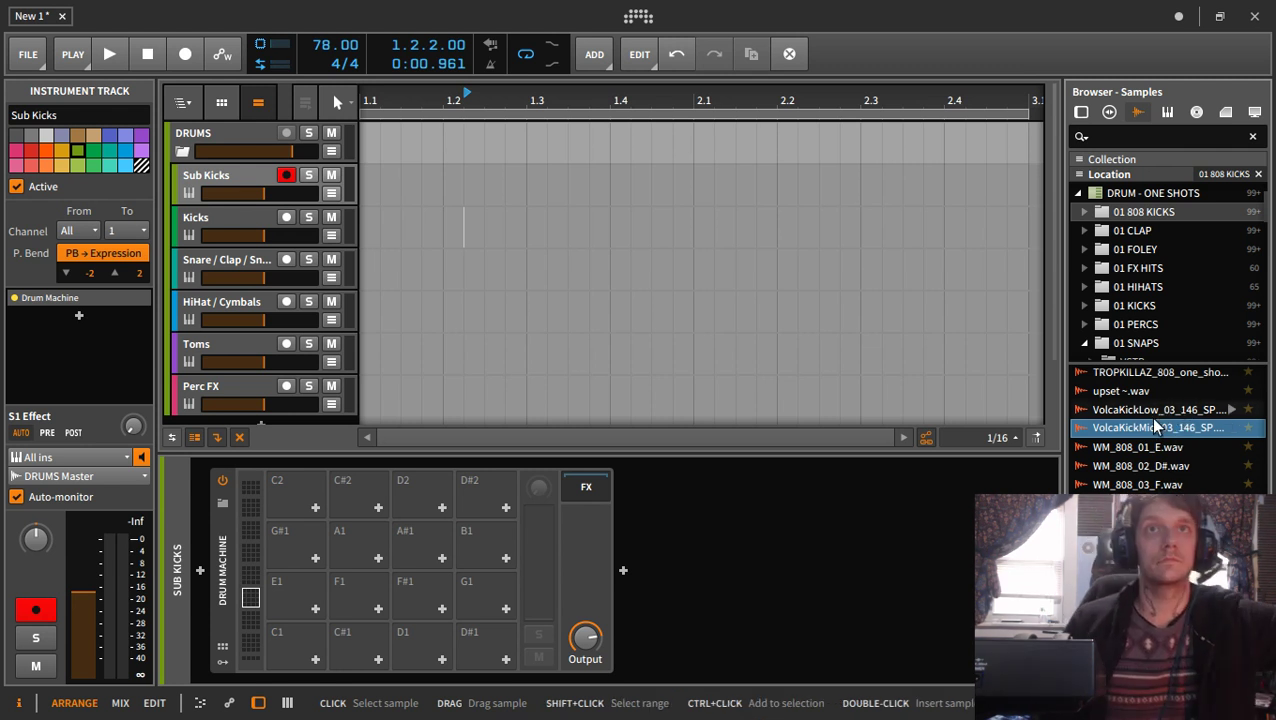
{"action": "left_click_drag", "start_coordinate": [1136, 430], "coordinate": [298, 655]}
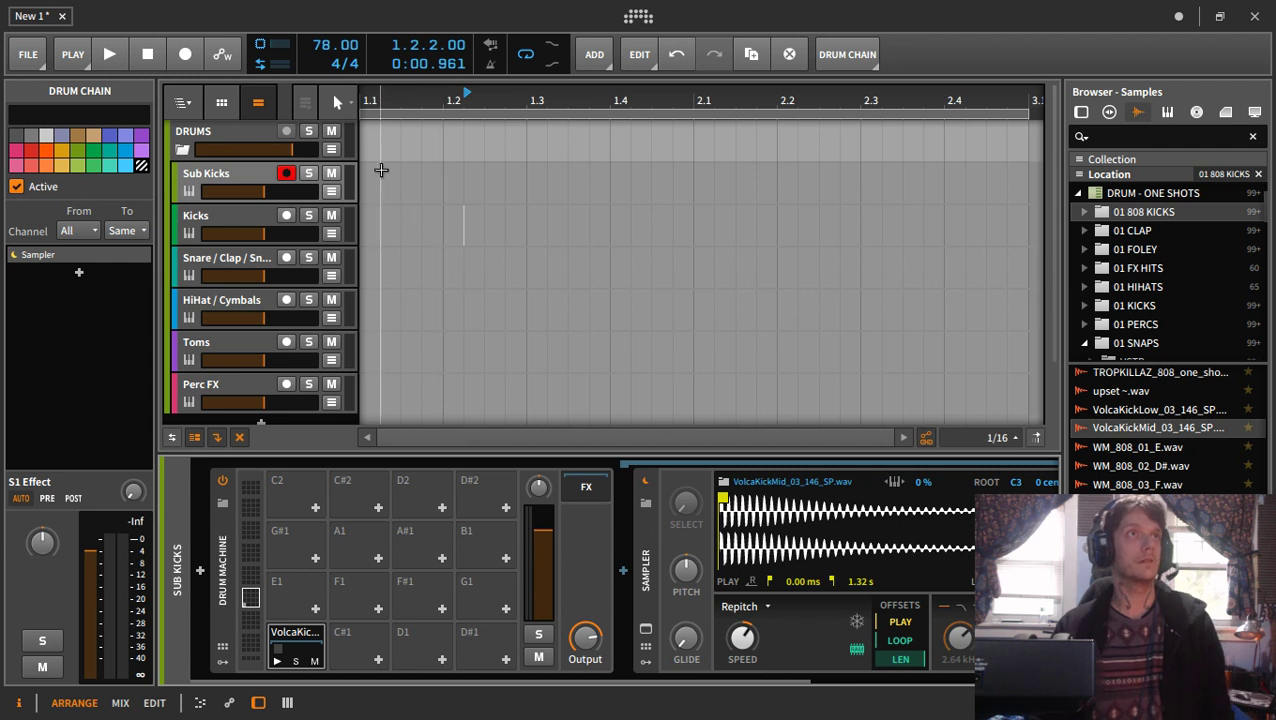
{"action": "key", "text": "space"}
{"action": "key", "text": "space"}
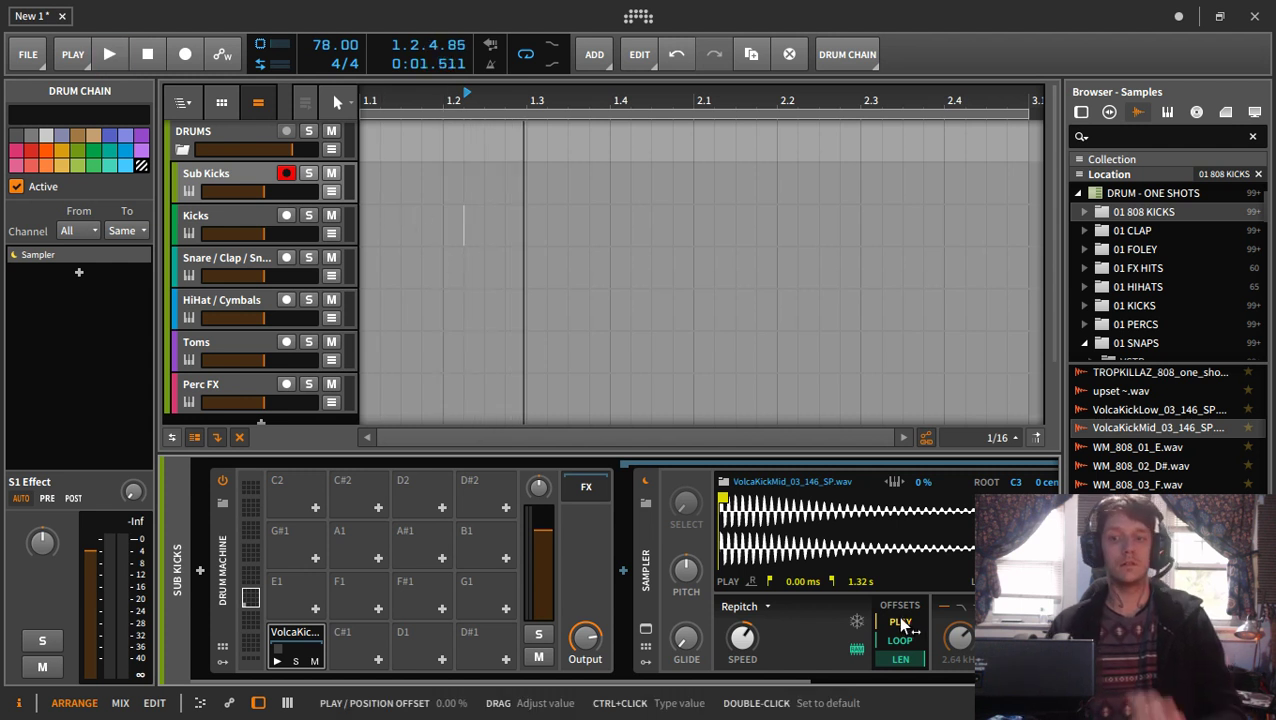
- In the VolcaKickMid pad's Sampler, lengthen the amp envelope's decay and release and lower the velocity sensitivity
{"action": "left_click_drag", "start_coordinate": [726, 684], "coordinate": [966, 686]}
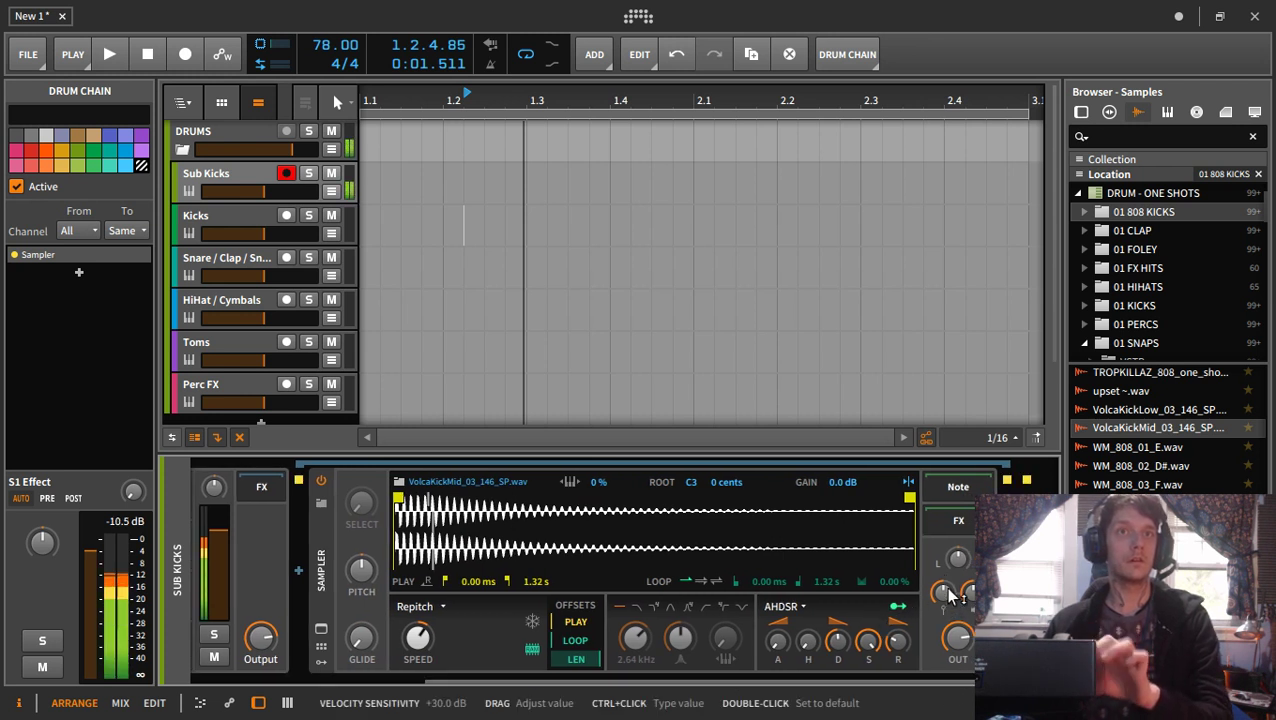
{"action": "left_click_drag", "start_coordinate": [838, 638], "coordinate": [838, 610]}
{"action": "left_click_drag", "start_coordinate": [899, 643], "coordinate": [899, 618]}
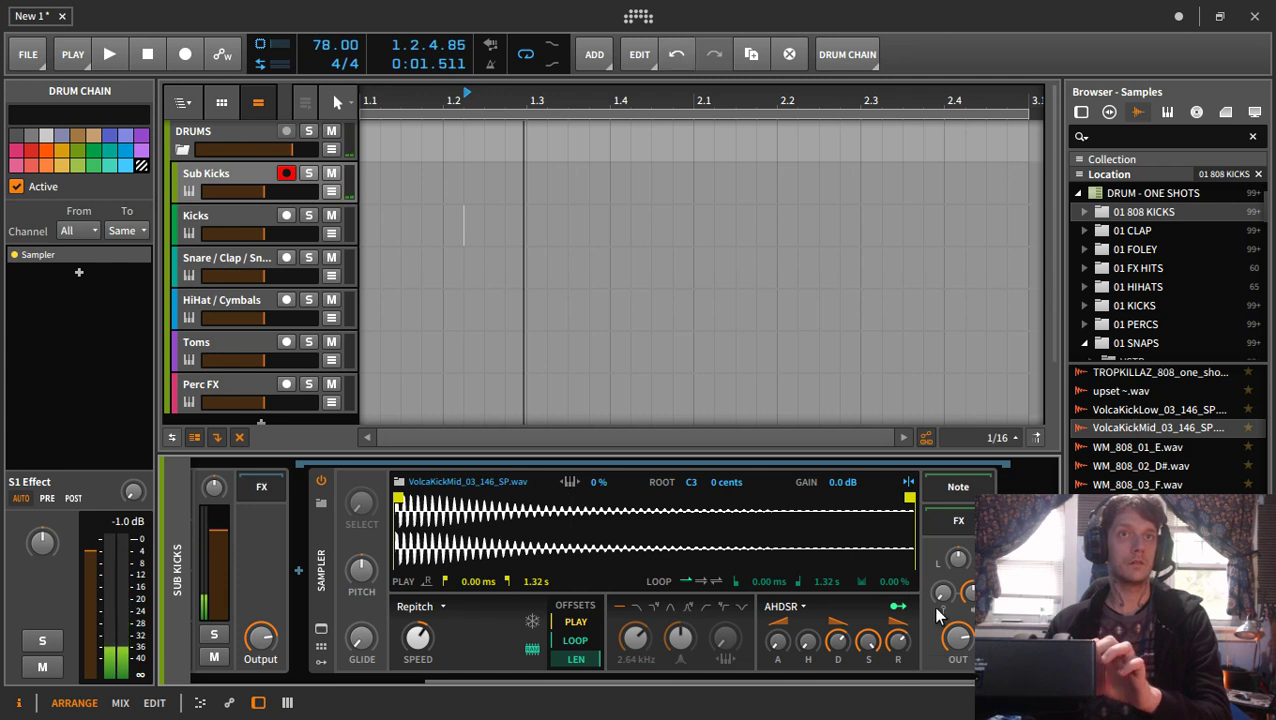
{"action": "left_click_drag", "start_coordinate": [556, 690], "coordinate": [256, 655]}
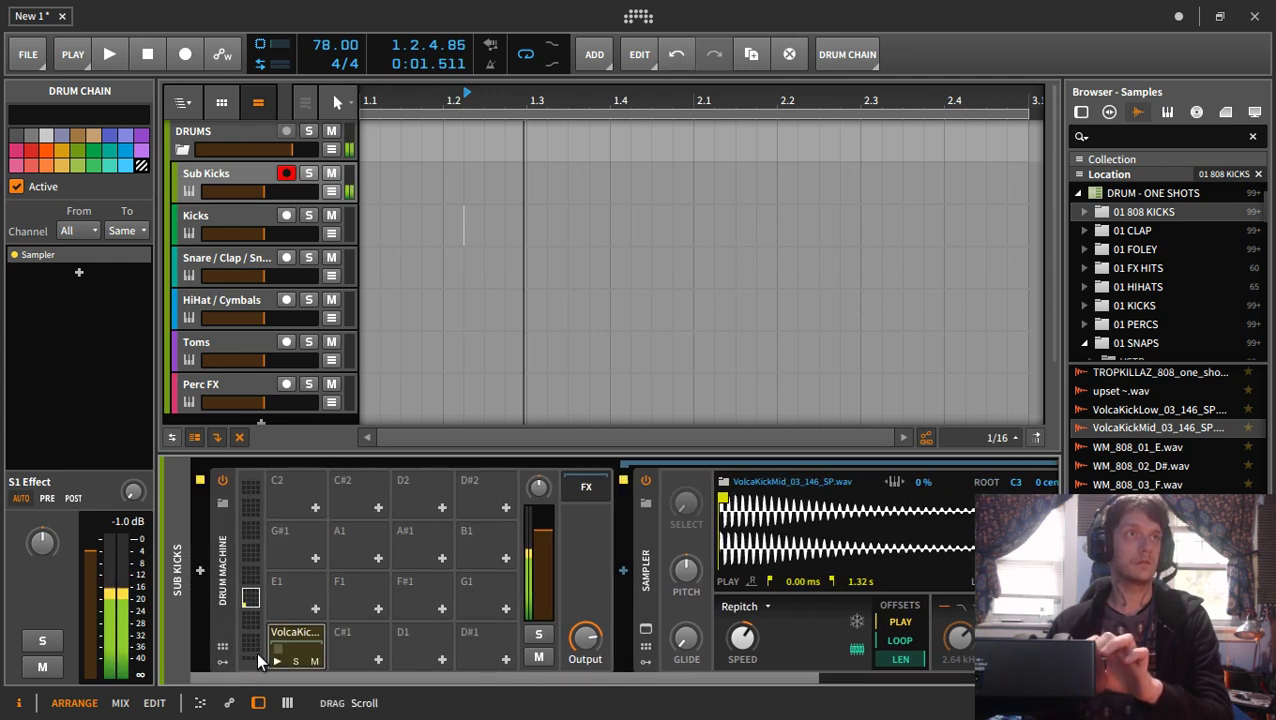
- Create a one-bar Sub Kicks clip with C1 notes at 1.1.1, 1.2.3 and 1.3.3, and duplicate it at bar 2 during playback
{"action": "double_click", "coordinate": [370, 175]}
{"action": "double_click", "coordinate": [423, 176]}
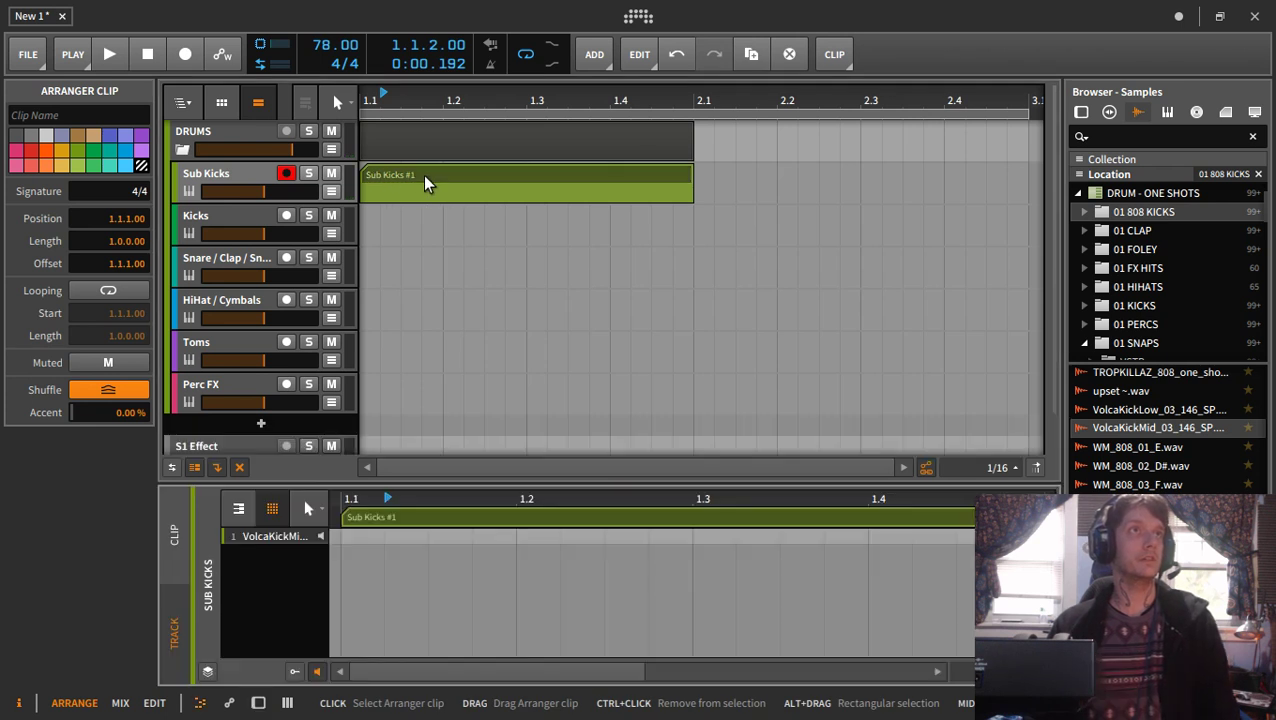
{"action": "double_click", "coordinate": [355, 537]}
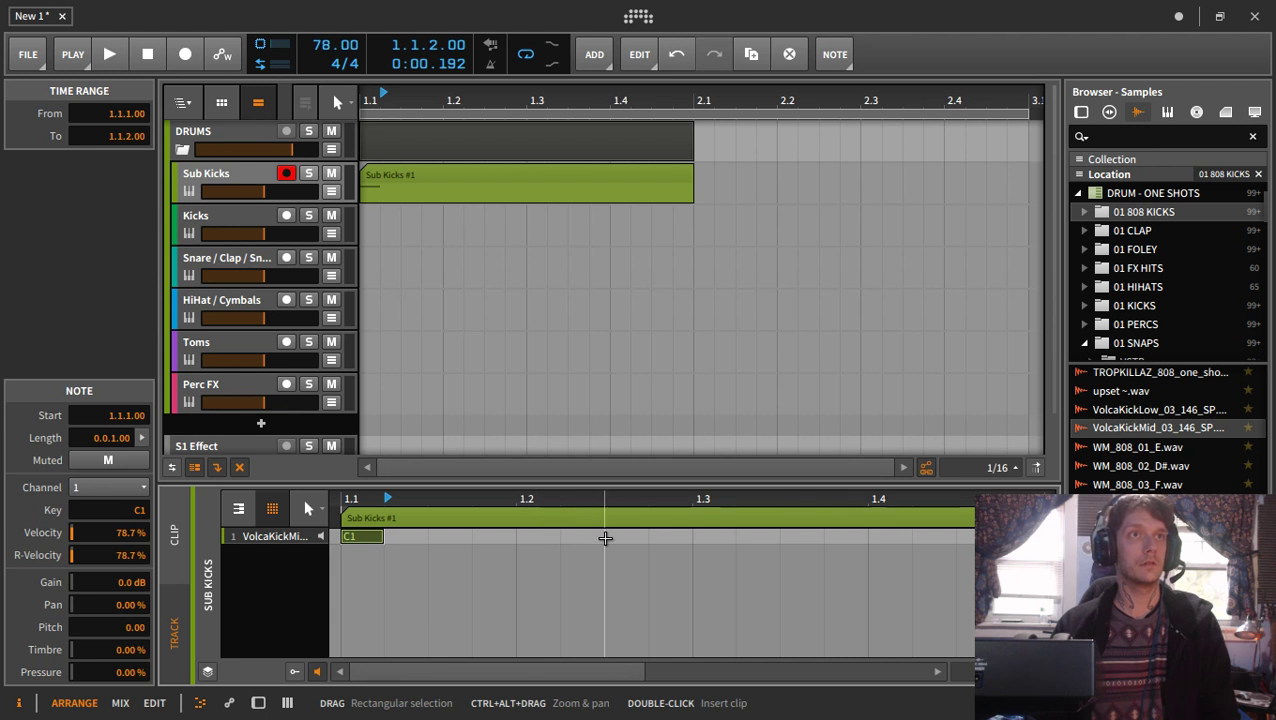
{"action": "double_click", "coordinate": [612, 537]}
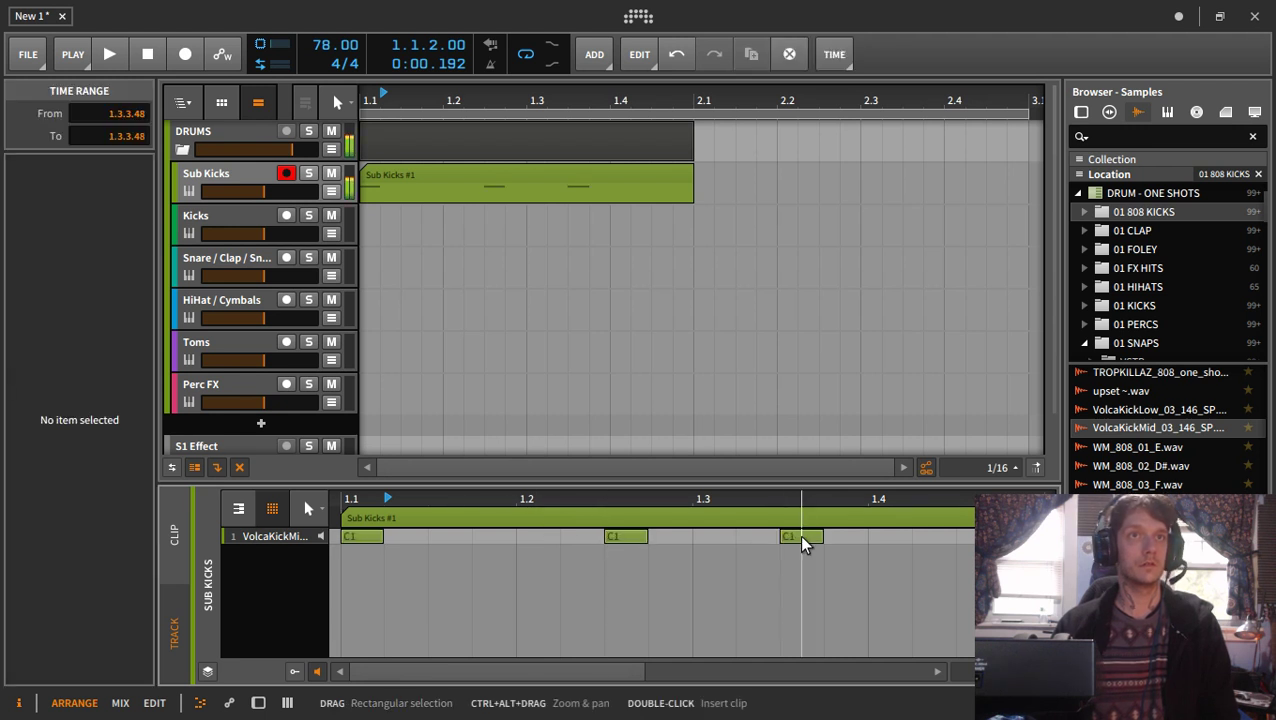
{"action": "double_click", "coordinate": [801, 537]}
{"action": "key", "text": "space"}
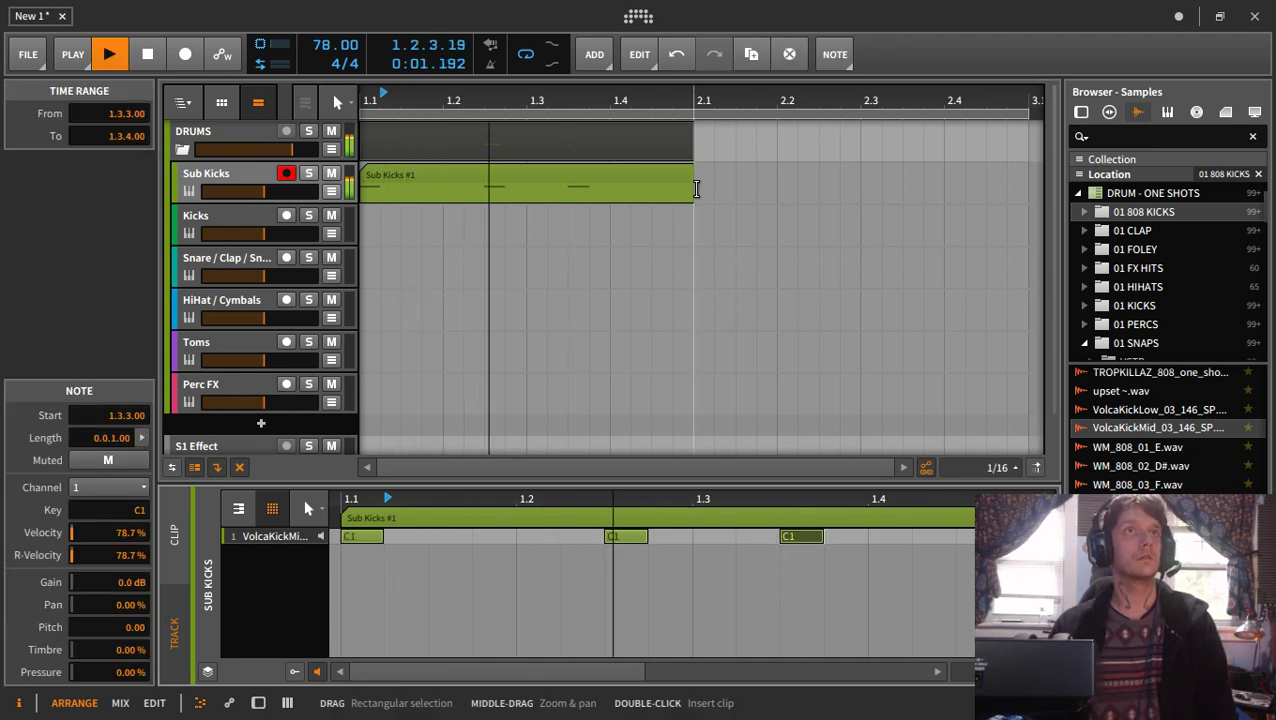
{"action": "left_click_drag", "start_coordinate": [683, 191], "coordinate": [957, 188]}
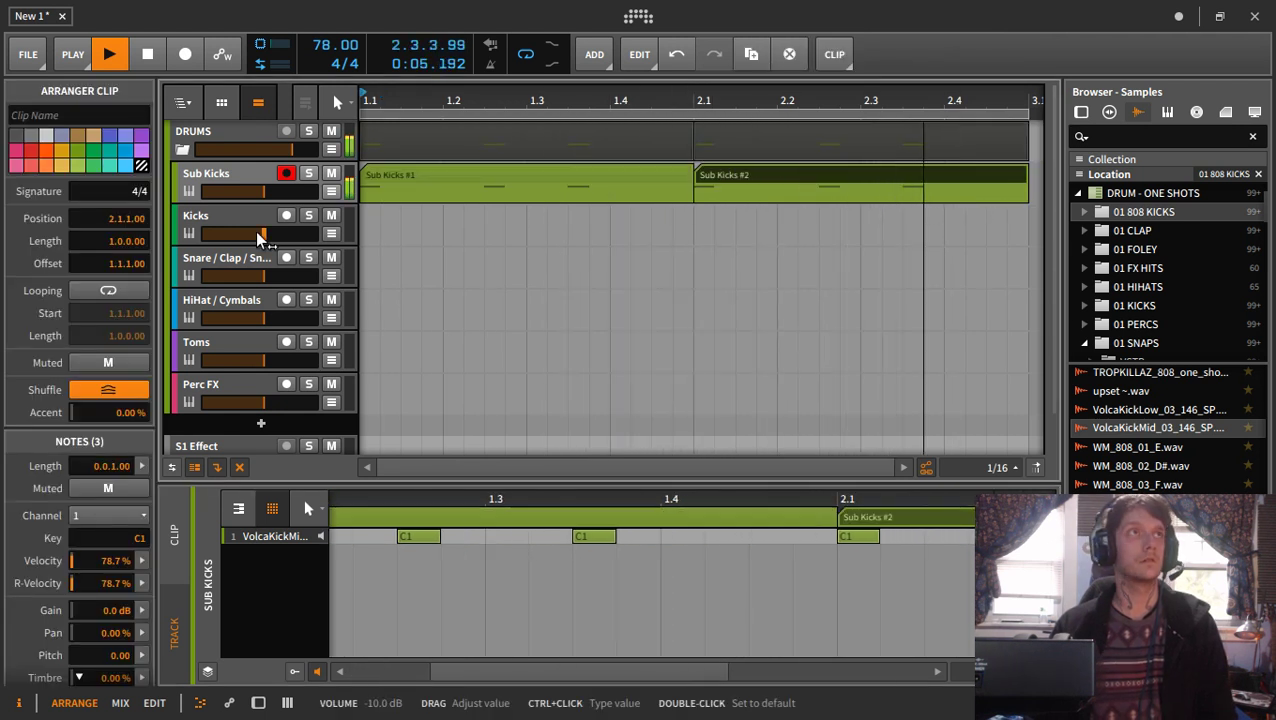
- Select the Kicks track, list the samples of the 01 KICKS folder and mute the Sub Kicks track
{"action": "left_click", "coordinate": [226, 175]}
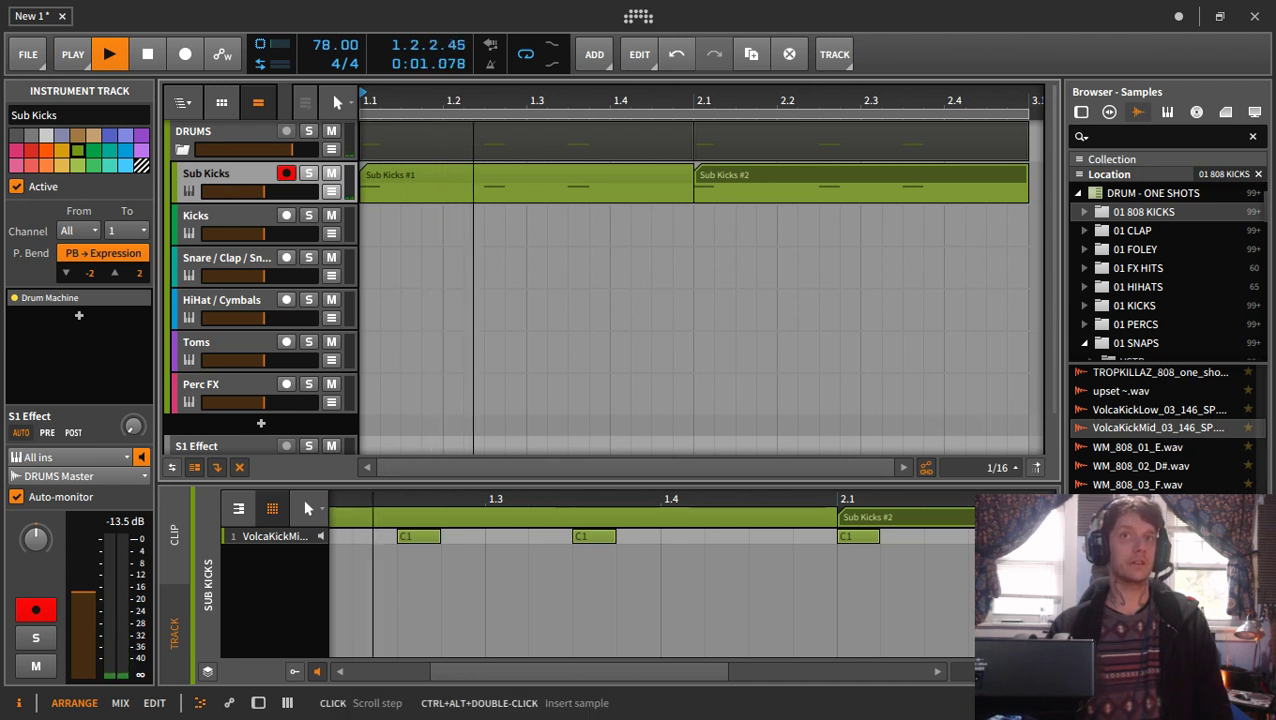
{"action": "scroll", "coordinate": [1150, 487], "scroll_direction": "up", "scroll_amount": 3}
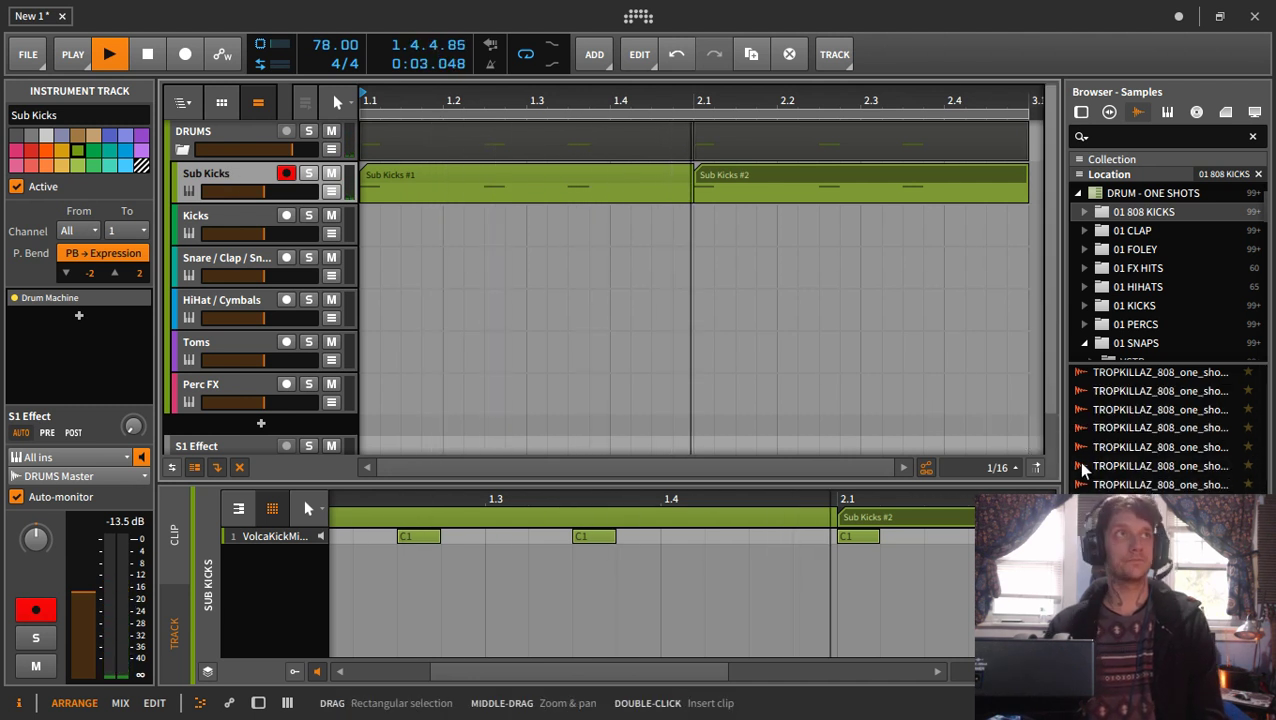
{"action": "left_click", "coordinate": [243, 213]}
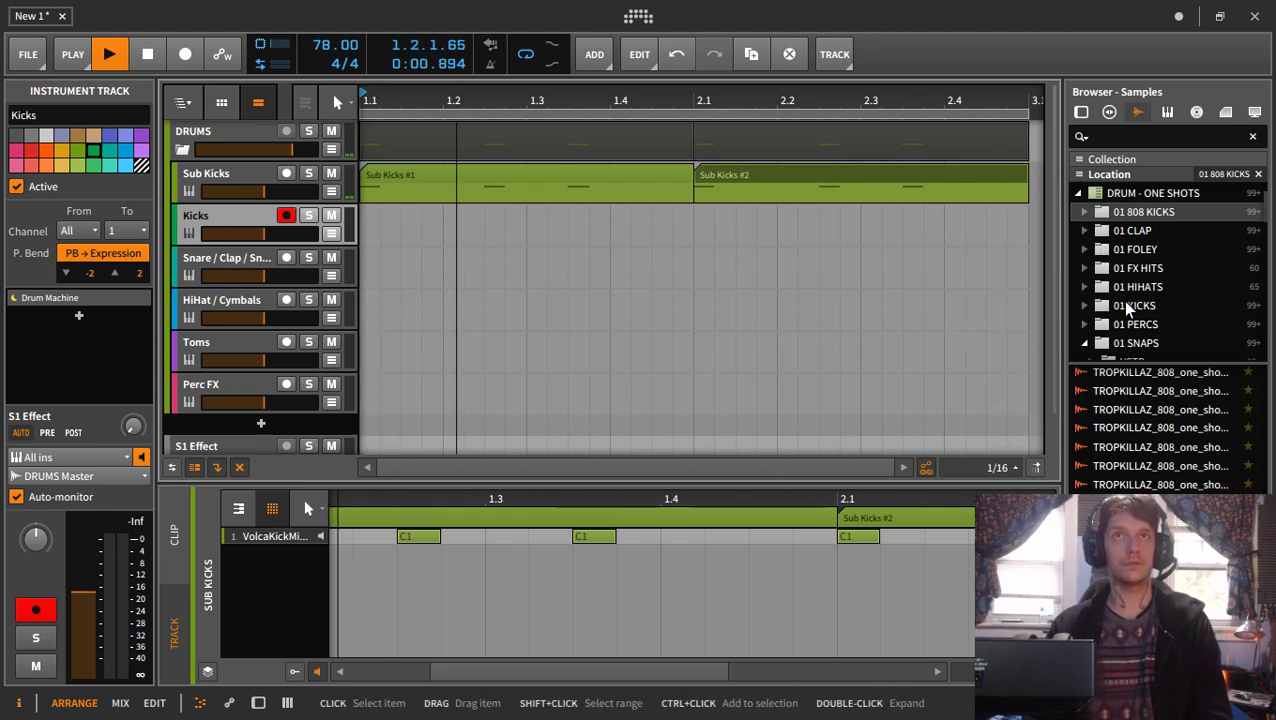
{"action": "left_click", "coordinate": [1132, 305]}
{"action": "left_click", "coordinate": [331, 173]}
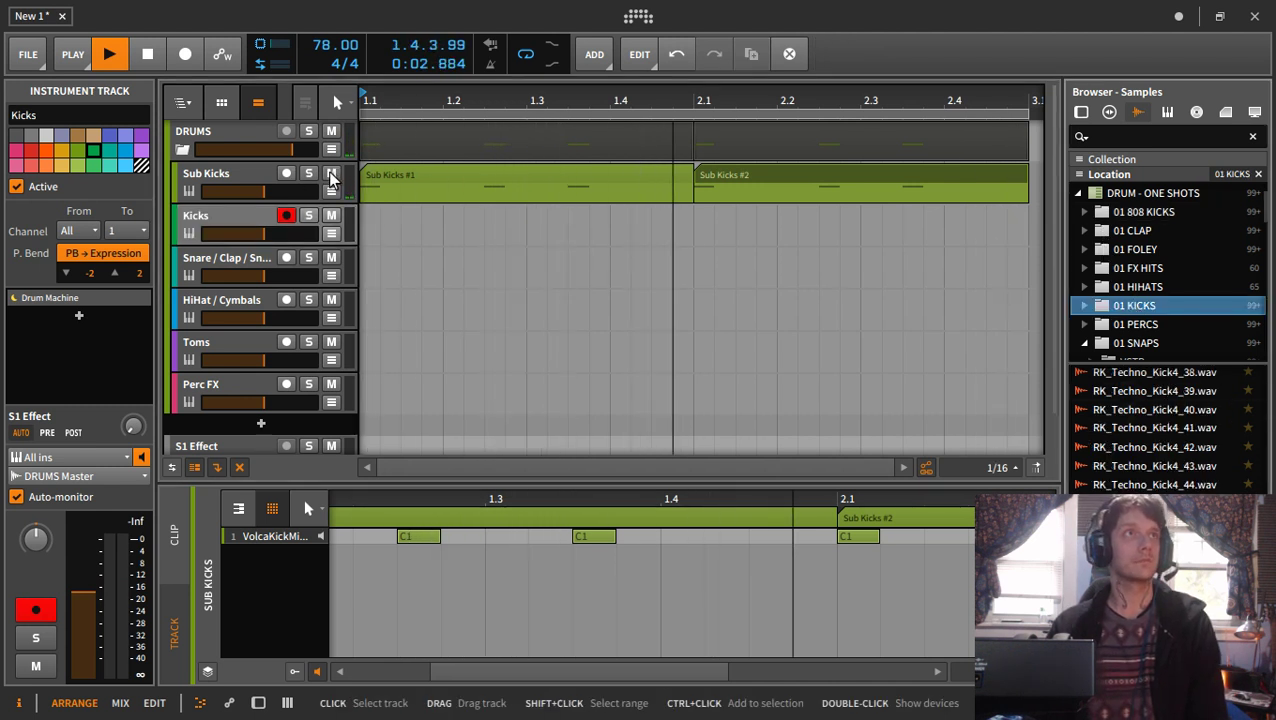
- Load RK_Techno_Kick4_33.wav onto the C1 pad of the Kicks Drum Machine and lower its Sampler's velocity sensitivity
{"action": "left_click", "coordinate": [1200, 466]}
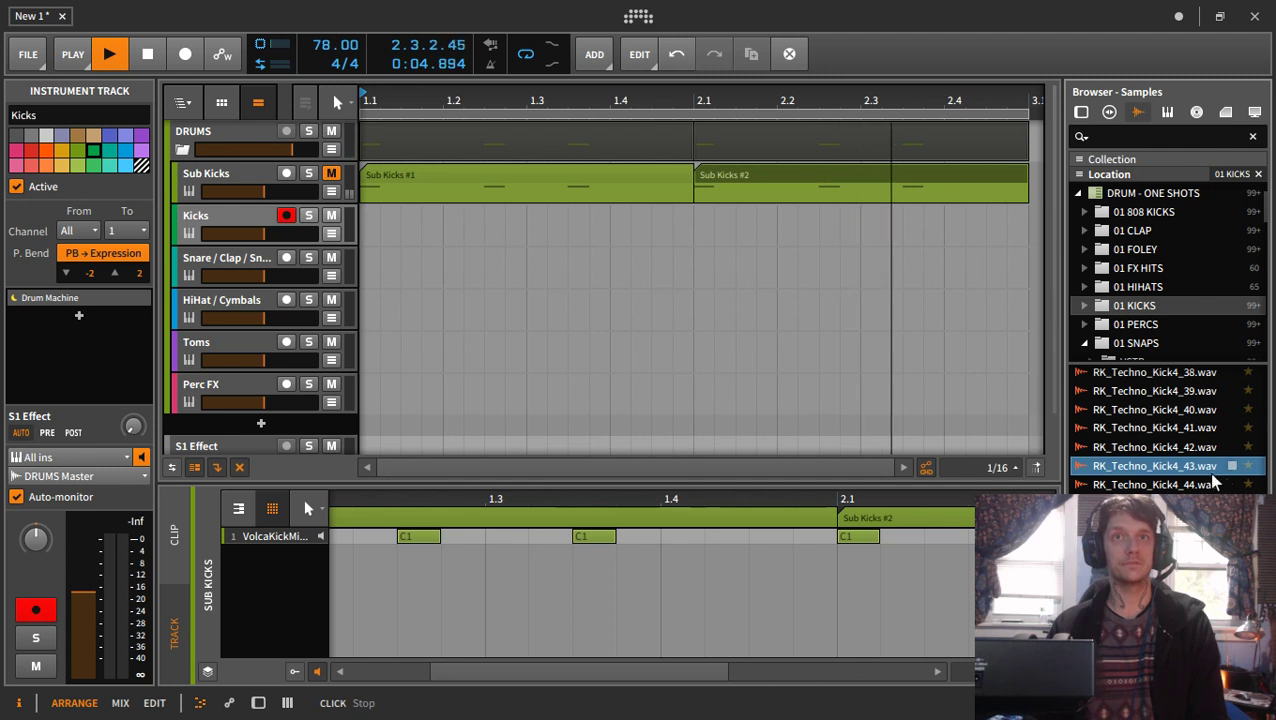
{"action": "left_click", "coordinate": [216, 216]}
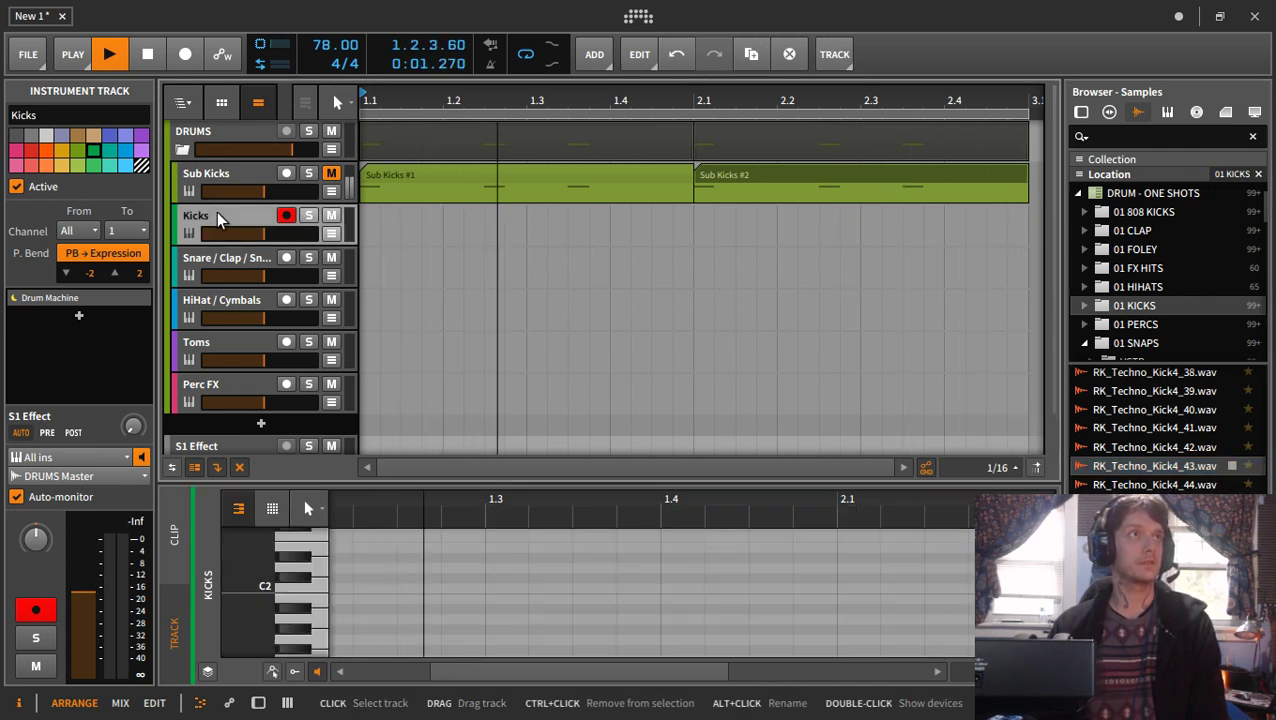
{"action": "double_click", "coordinate": [66, 303]}
{"action": "scroll", "coordinate": [1188, 462], "scroll_direction": "up", "scroll_amount": 3}
{"action": "left_click", "coordinate": [1183, 449]}
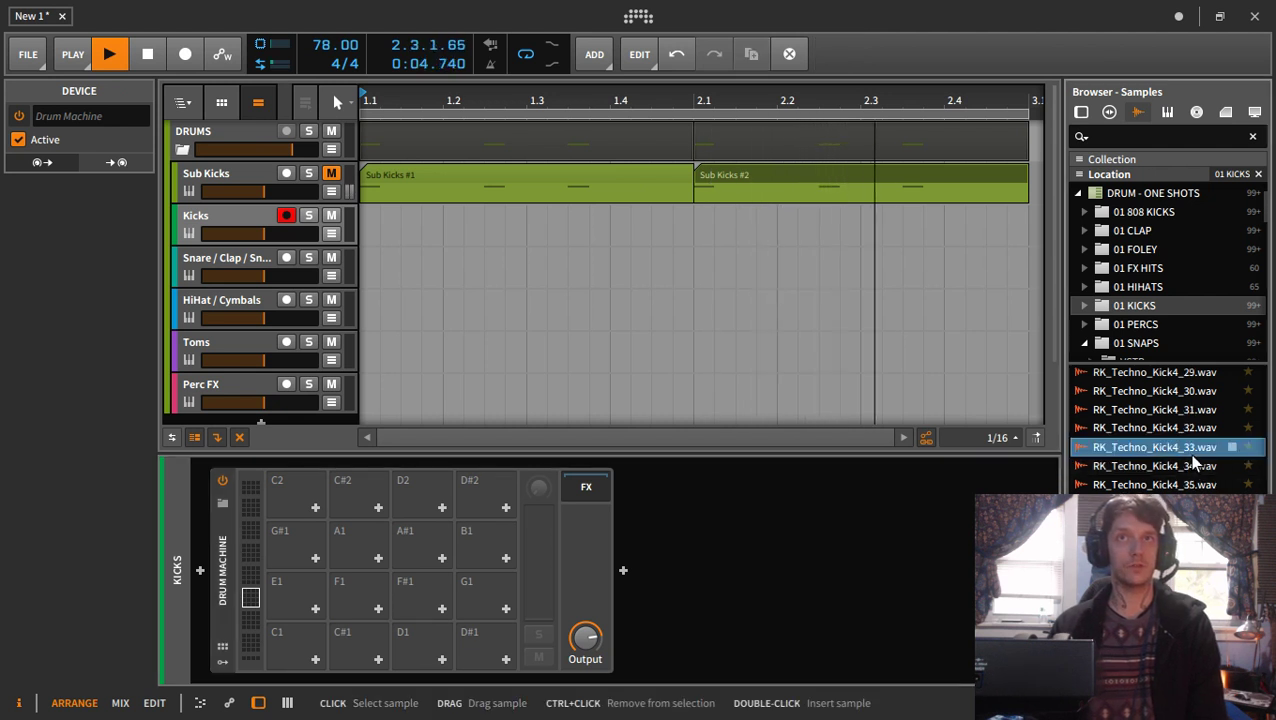
{"action": "left_click_drag", "start_coordinate": [1183, 449], "coordinate": [305, 651]}
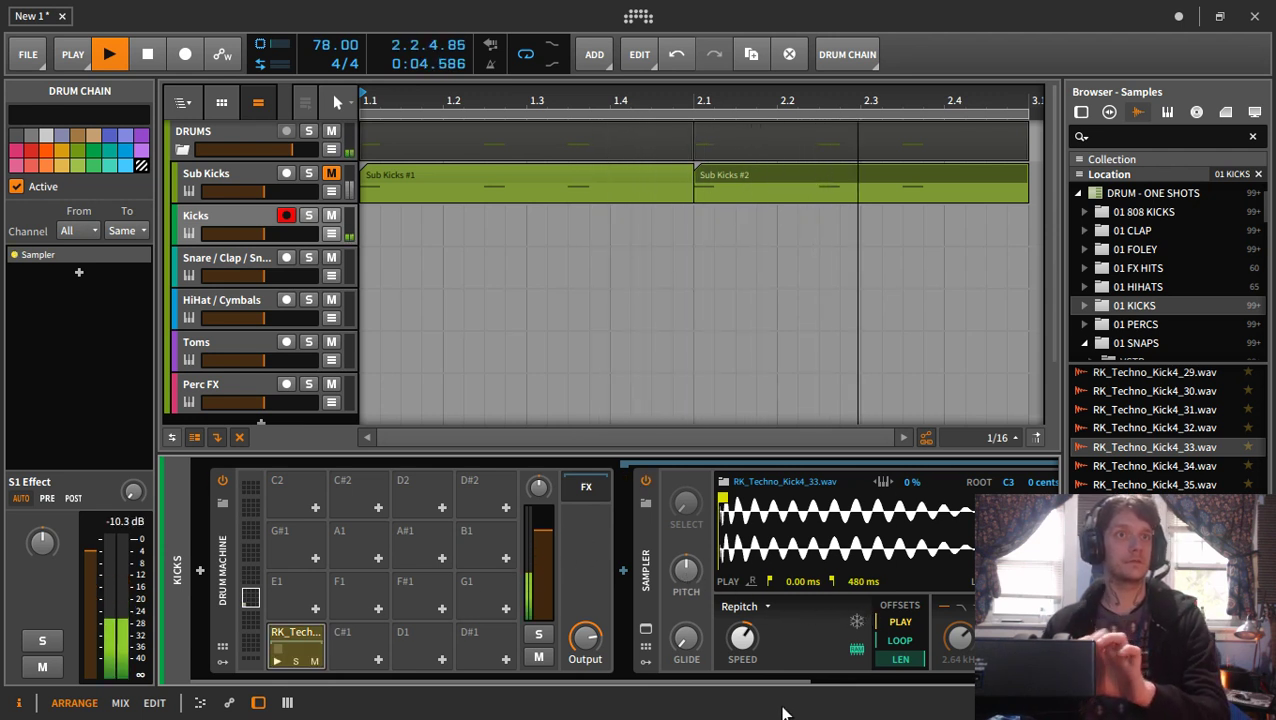
{"action": "left_click_drag", "start_coordinate": [757, 686], "coordinate": [980, 686]}
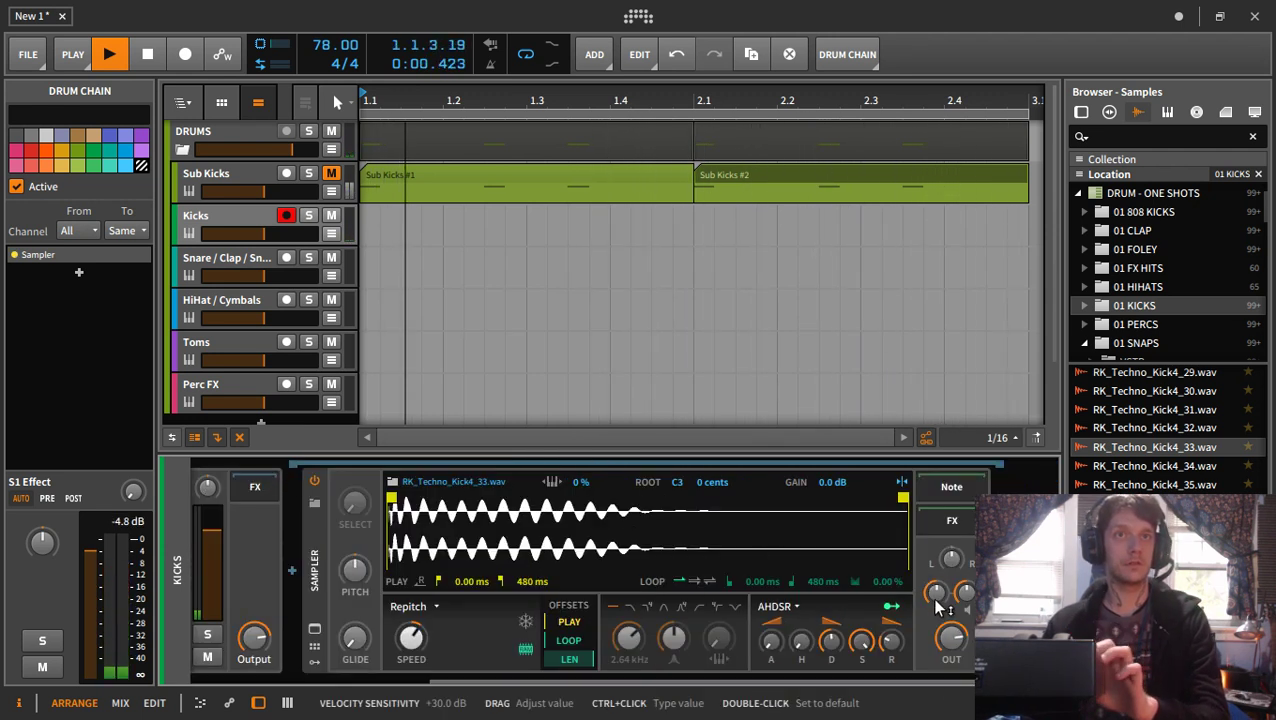
{"action": "left_click_drag", "start_coordinate": [939, 601], "coordinate": [894, 600]}
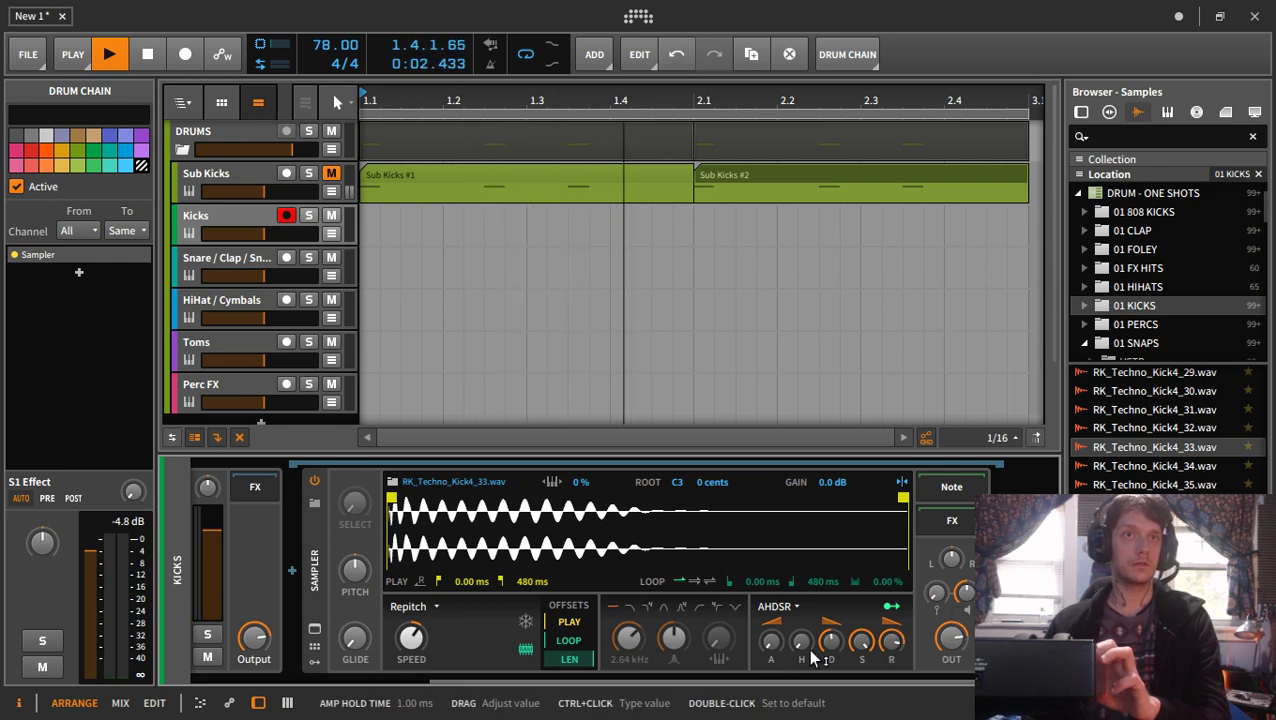
- Create a Kicks clip with C1 notes at 1.1.1, 1.2.3 and 1.3.3, and extend it as a loop through bar 2
{"action": "double_click", "coordinate": [372, 216]}
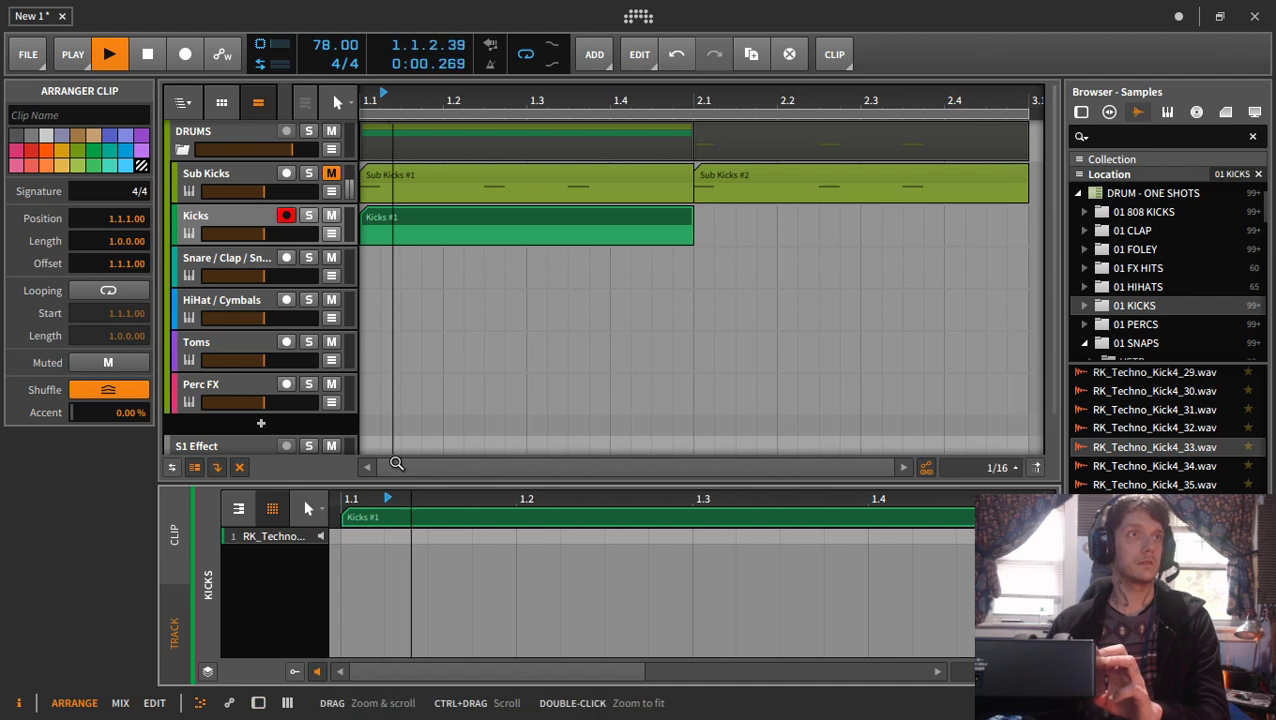
{"action": "double_click", "coordinate": [354, 536]}
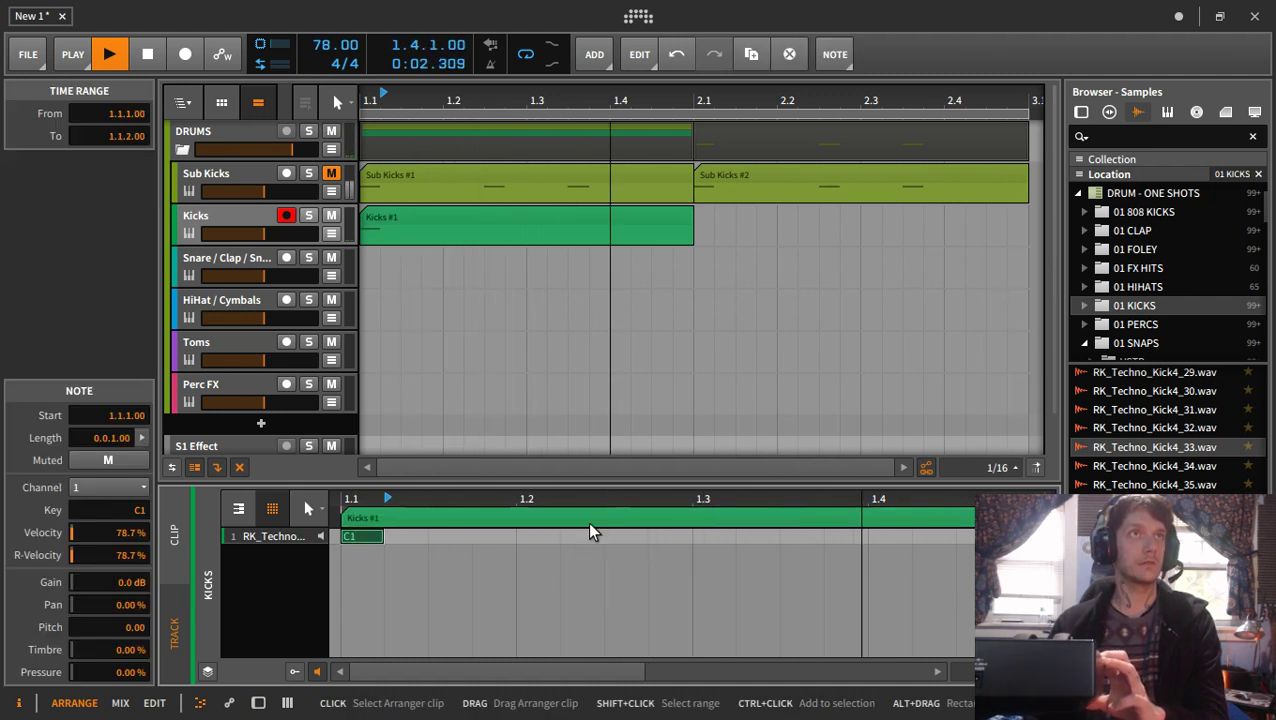
{"action": "left_click", "coordinate": [622, 536]}
{"action": "double_click", "coordinate": [622, 536]}
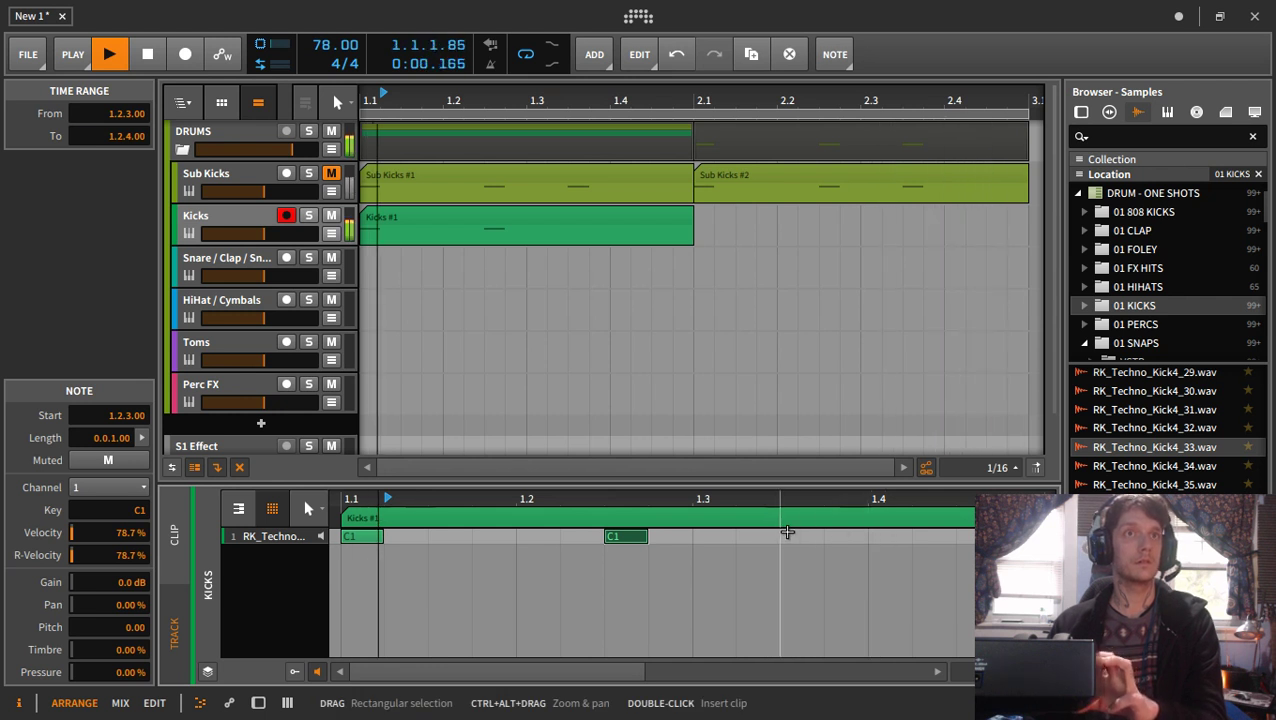
{"action": "left_click", "coordinate": [809, 536]}
{"action": "double_click", "coordinate": [809, 536]}
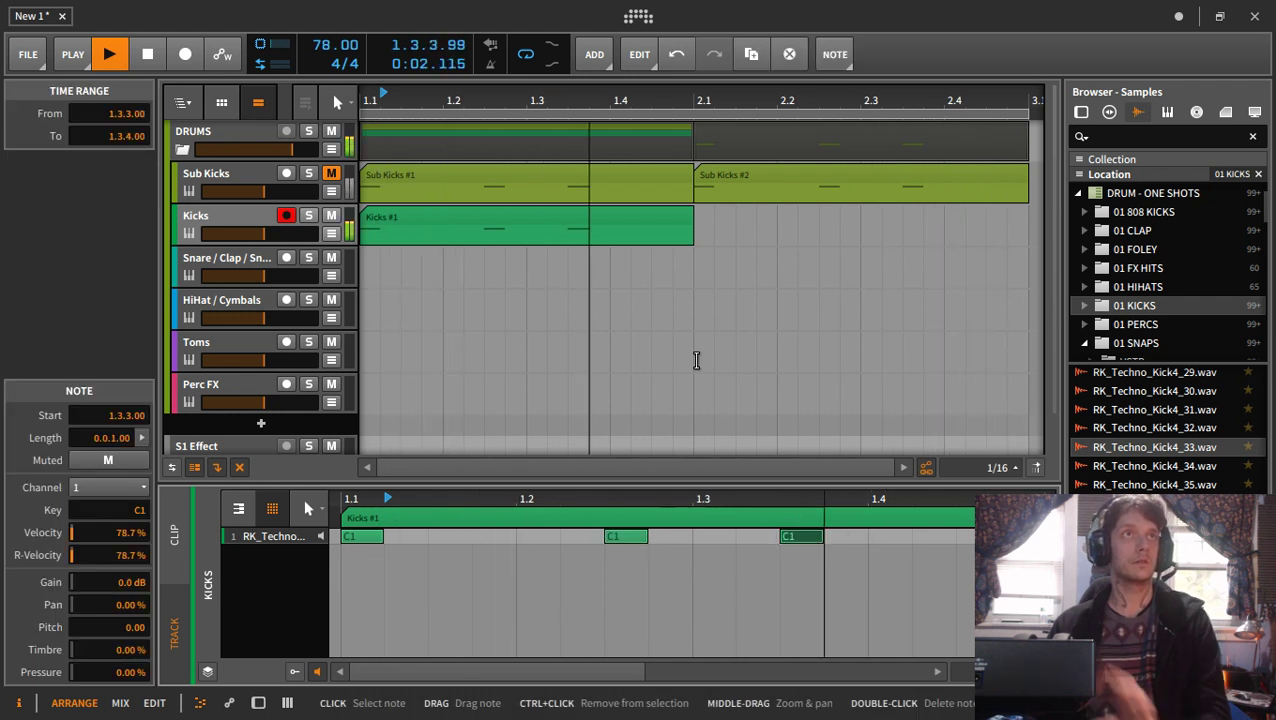
{"action": "left_click", "coordinate": [693, 213]}
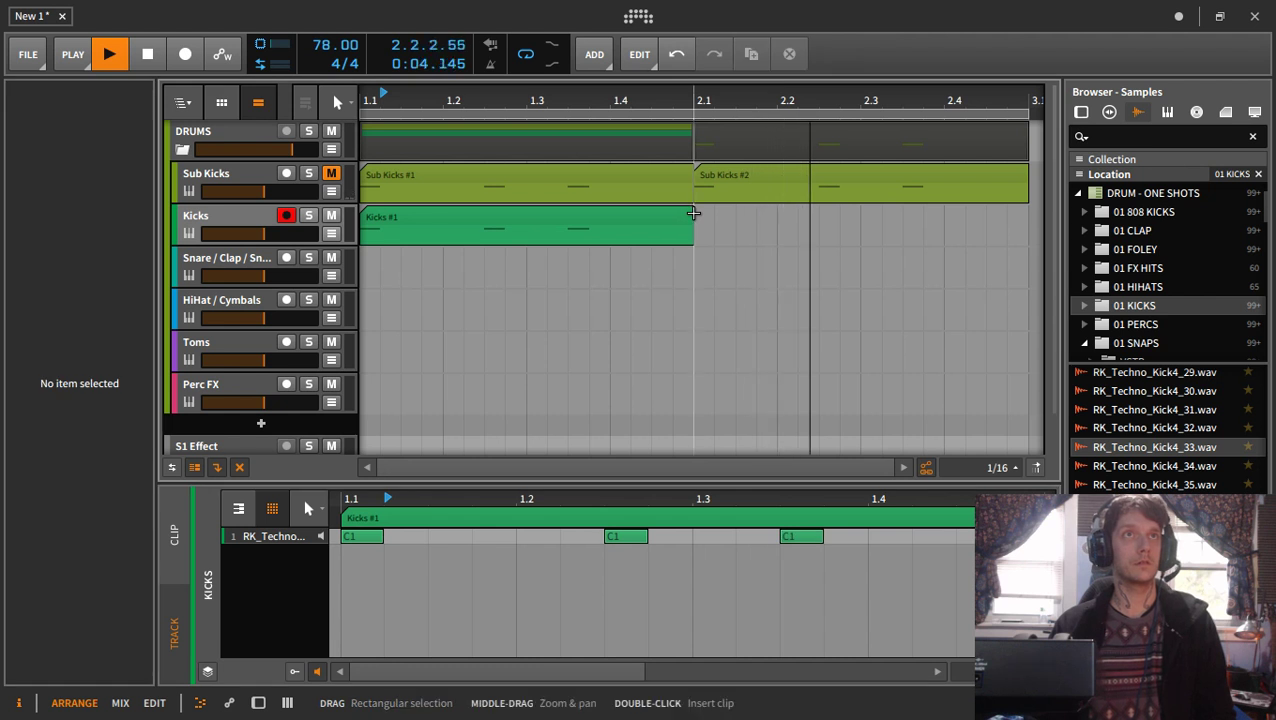
{"action": "left_click_drag", "start_coordinate": [692, 218], "coordinate": [1036, 252]}
- Audition more samples in the 01 KICKS folder and load RK_Techno_Kick4_24.wav onto the C#1 pad of the Kicks Drum Machine
{"action": "left_click", "coordinate": [228, 218]}
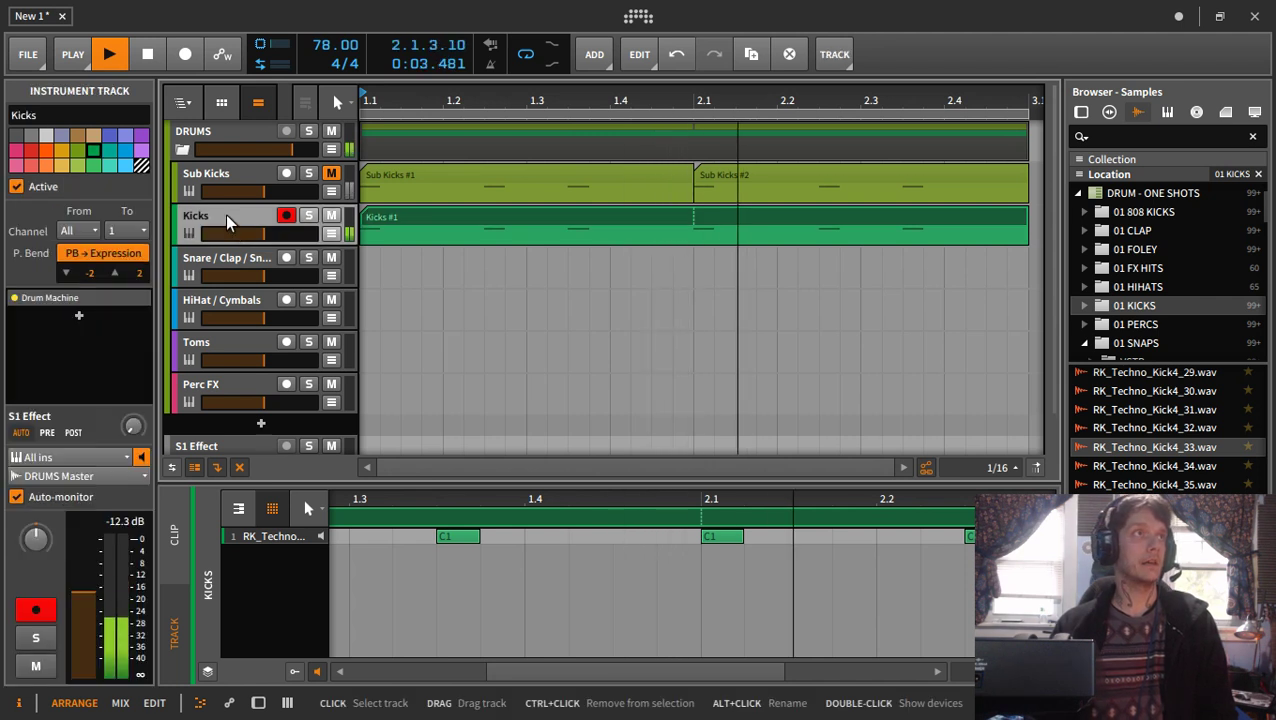
{"action": "double_click", "coordinate": [110, 298]}
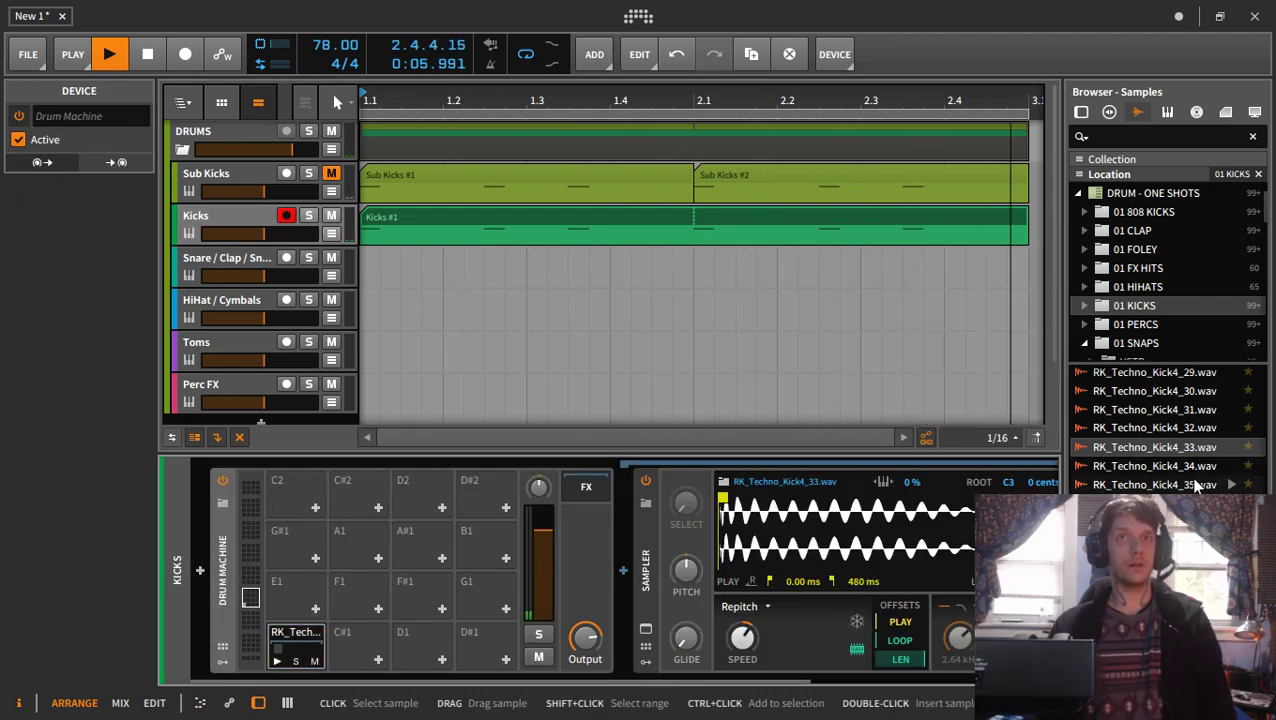
{"action": "scroll", "coordinate": [1185, 470], "scroll_direction": "up", "scroll_amount": 3}
{"action": "left_click", "coordinate": [1166, 447]}
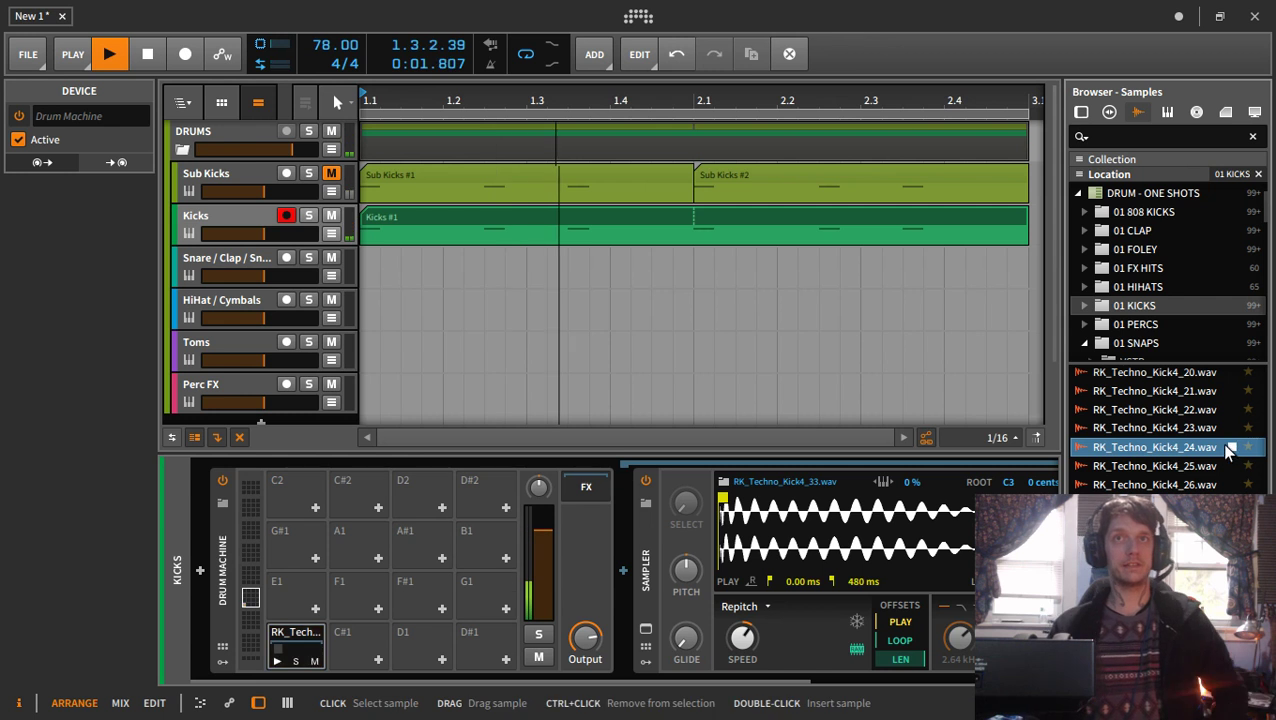
{"action": "scroll", "coordinate": [1180, 443], "scroll_direction": "up", "scroll_amount": 7}
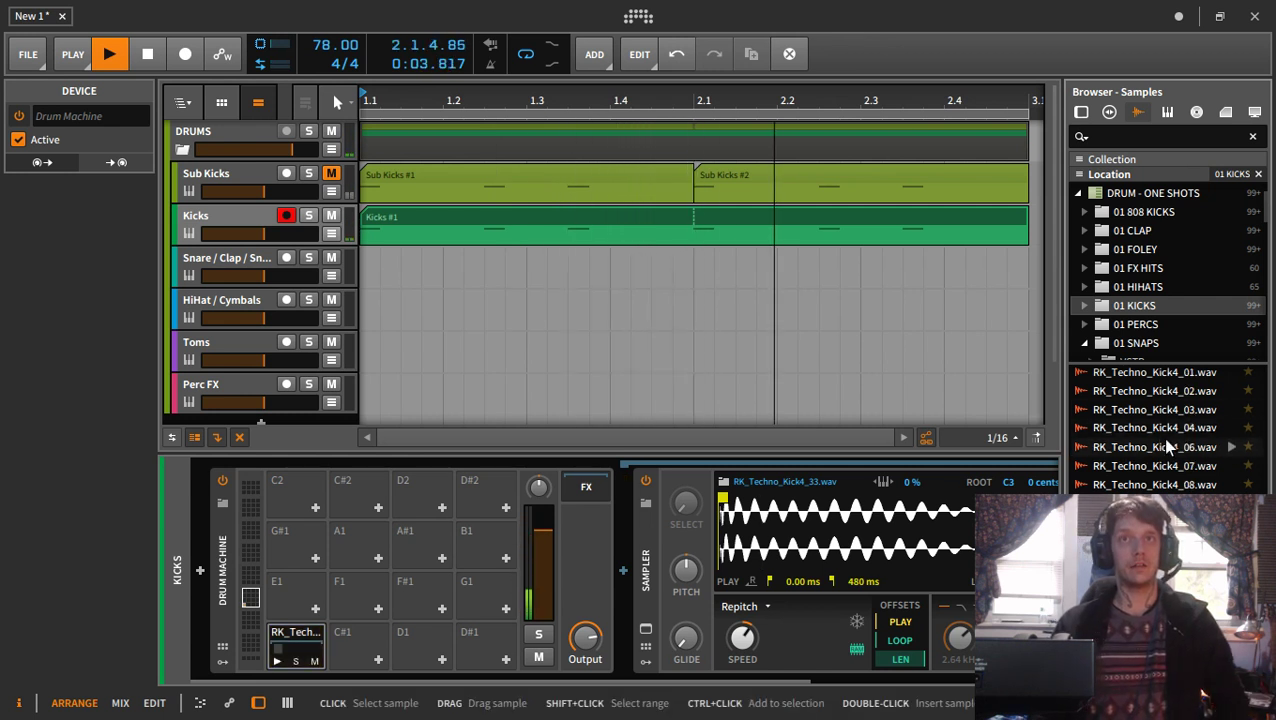
{"action": "scroll", "coordinate": [1155, 450], "scroll_direction": "down", "scroll_amount": 5}
{"action": "left_click_drag", "start_coordinate": [1155, 447], "coordinate": [348, 664]}
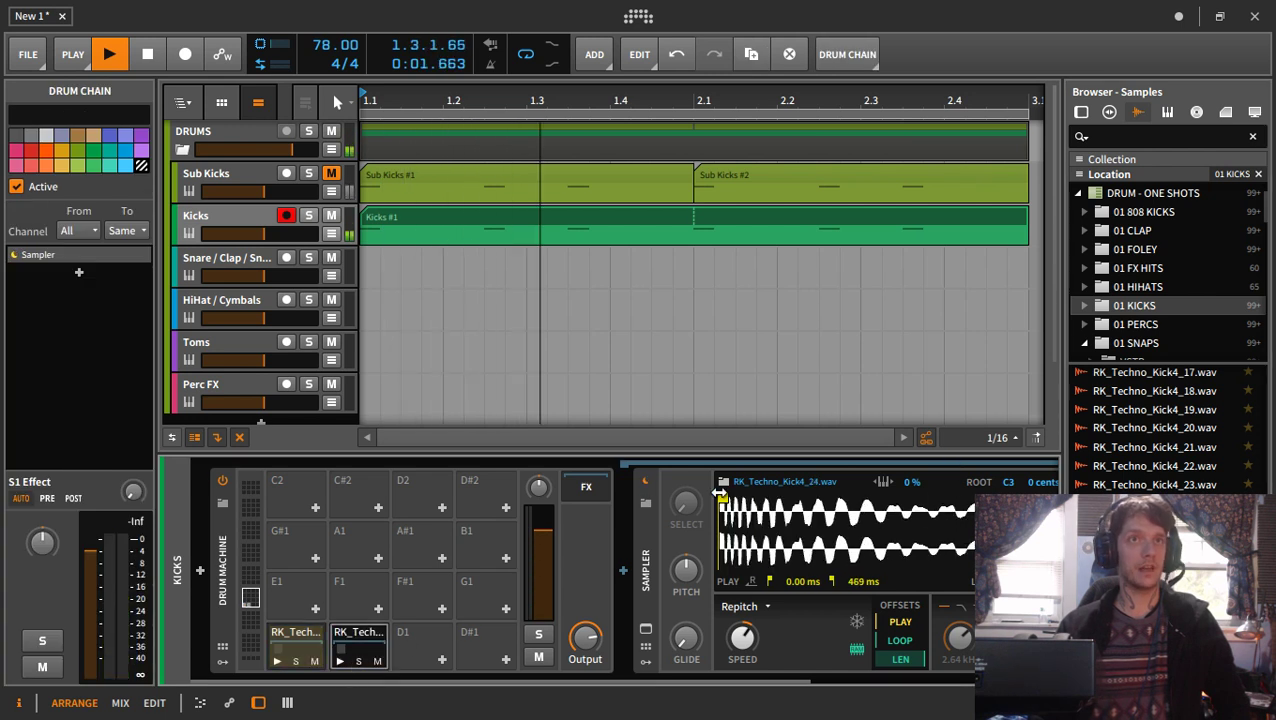
- In the RK_Techno_Kick4_24 pad's Sampler, lengthen the amp envelope's decay and release and lower the velocity sensitivity
{"action": "left_click_drag", "start_coordinate": [500, 683], "coordinate": [718, 683]}
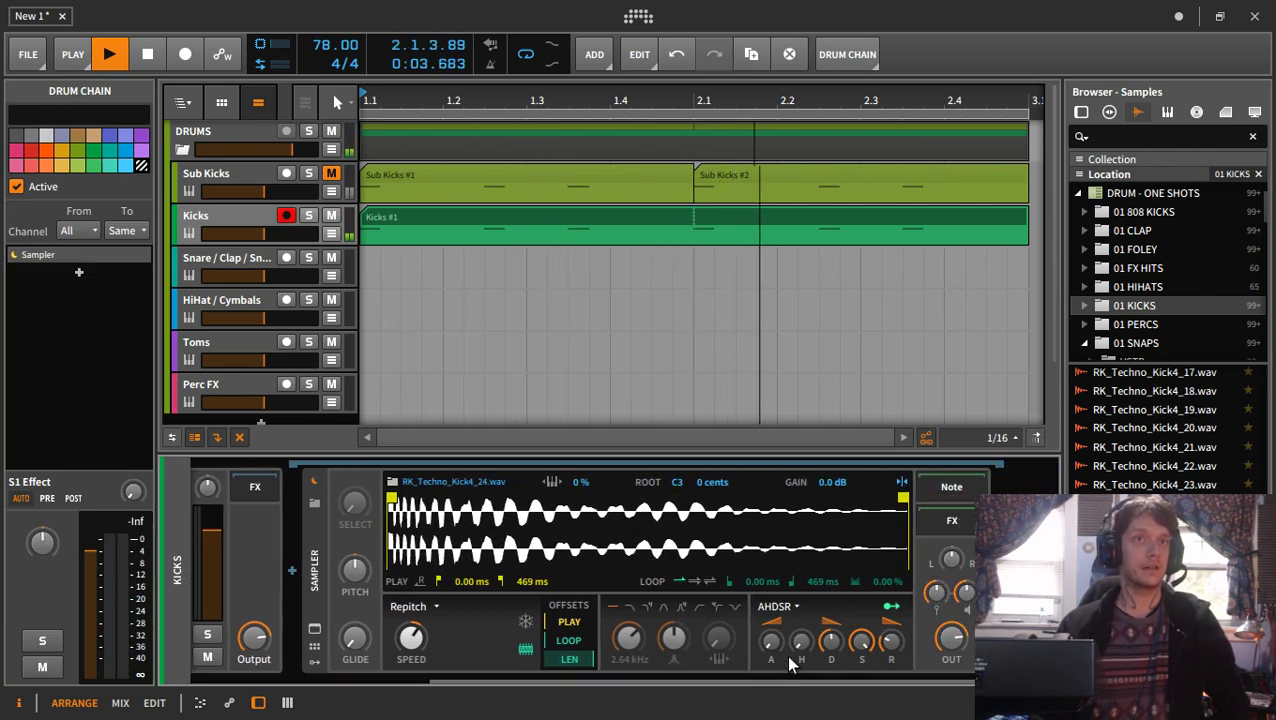
{"action": "left_click_drag", "start_coordinate": [832, 643], "coordinate": [890, 640]}
{"action": "left_click_drag", "start_coordinate": [938, 596], "coordinate": [938, 610]}
{"action": "left_click", "coordinate": [390, 227]}
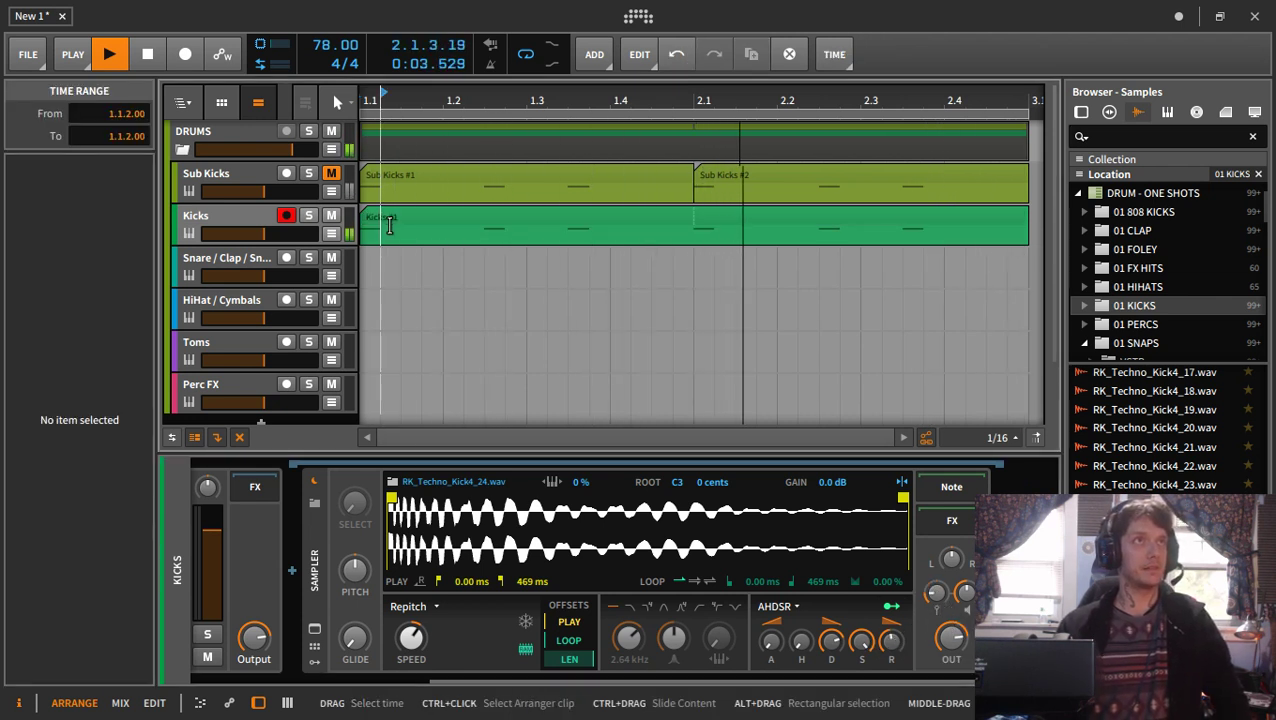
- Add a C#1 note at 1.1.1 in the looping Kicks clip
{"action": "double_click", "coordinate": [391, 220]}
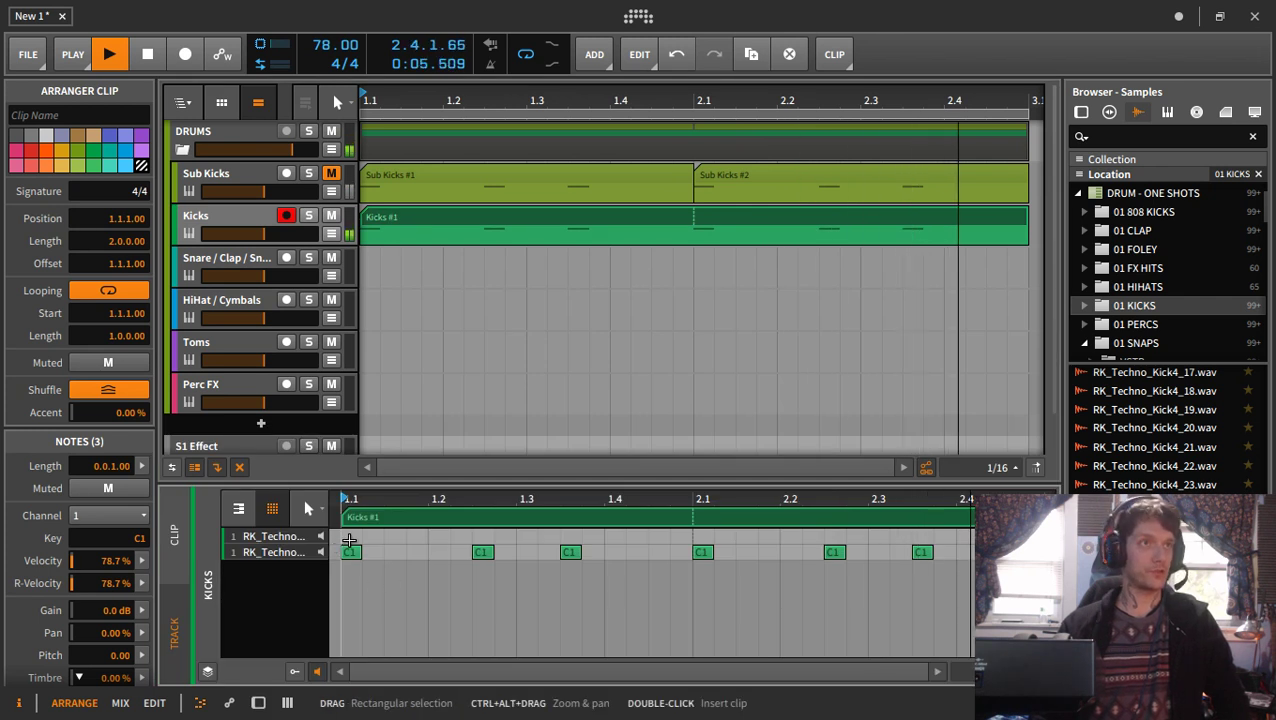
{"action": "double_click", "coordinate": [350, 536]}
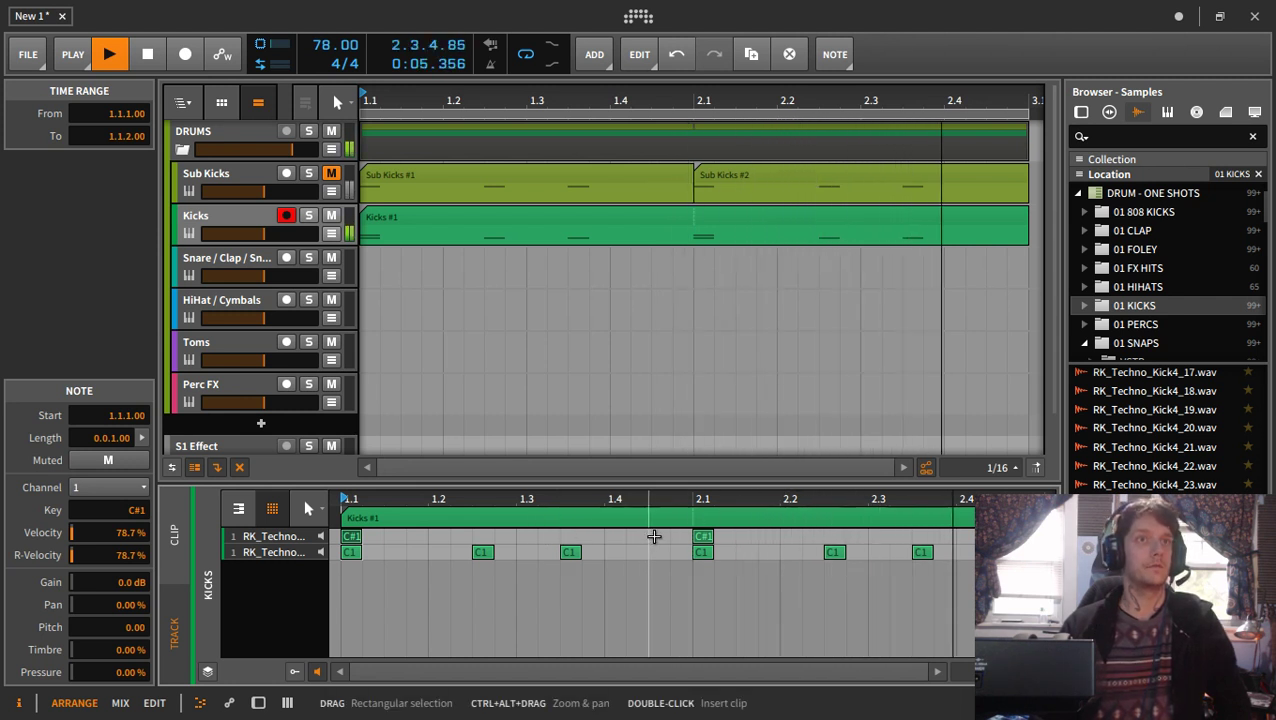
{"action": "left_click", "coordinate": [661, 535]}
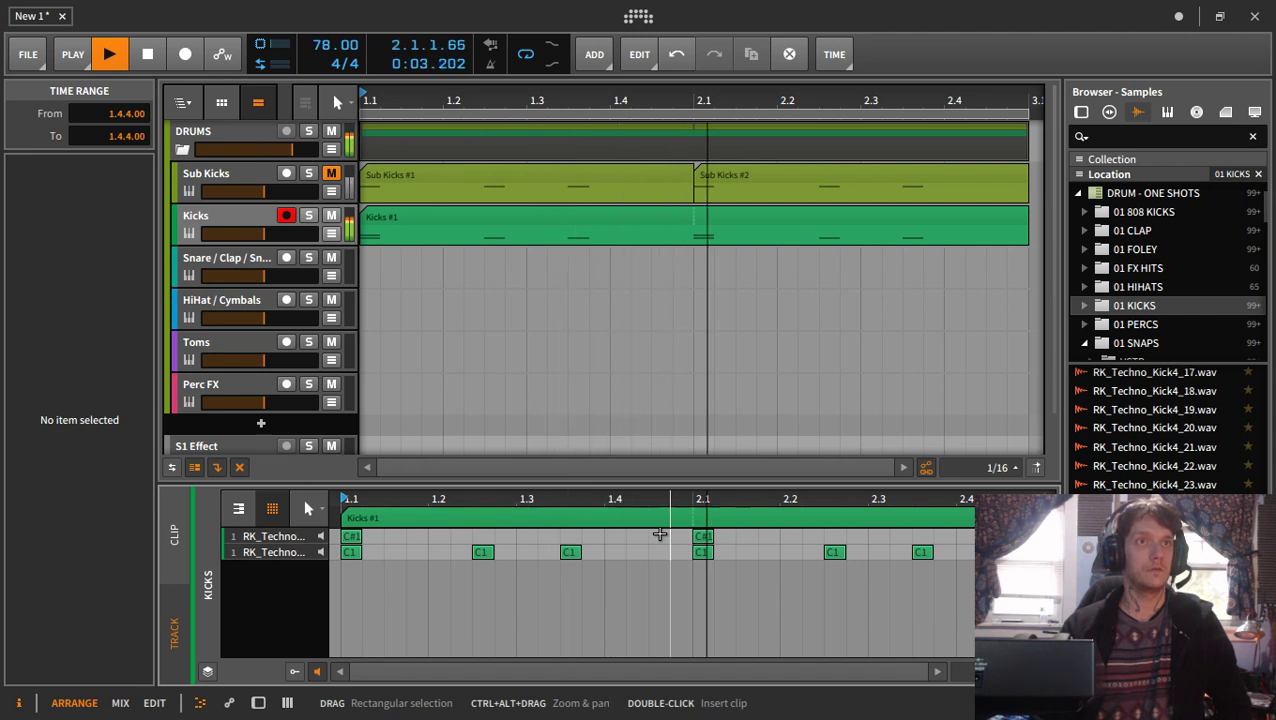
- Move the RK_Techno_Kick4_24 pad from C#1 to D1 in the Kicks Drum Machine and shift the clip's C#1 note to D1
{"action": "double_click", "coordinate": [217, 219]}
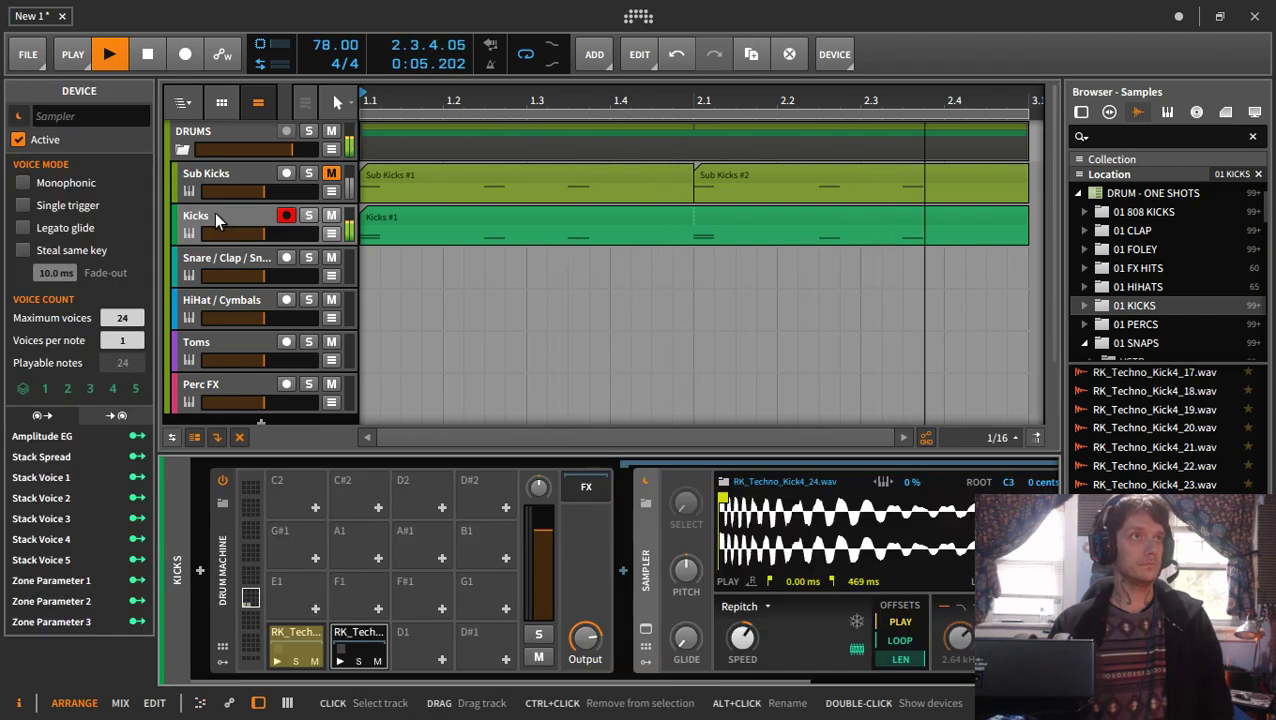
{"action": "left_click", "coordinate": [357, 652]}
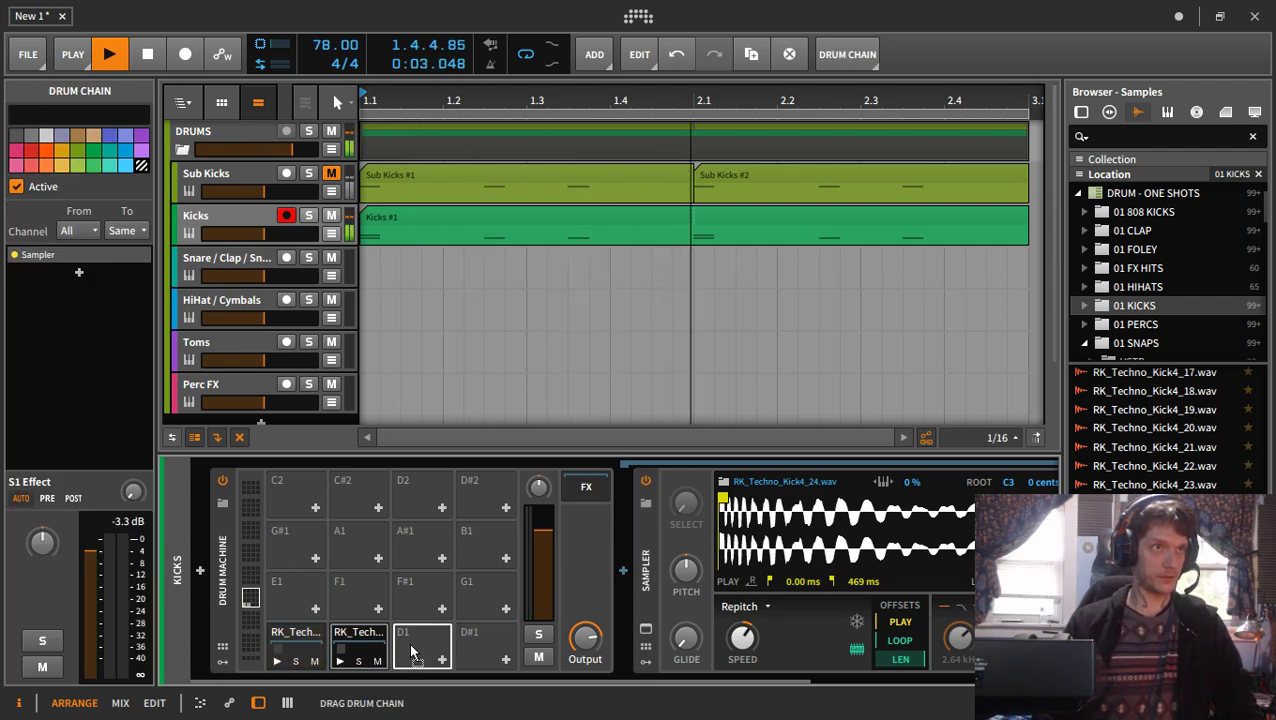
{"action": "left_click_drag", "start_coordinate": [412, 651], "coordinate": [408, 649]}
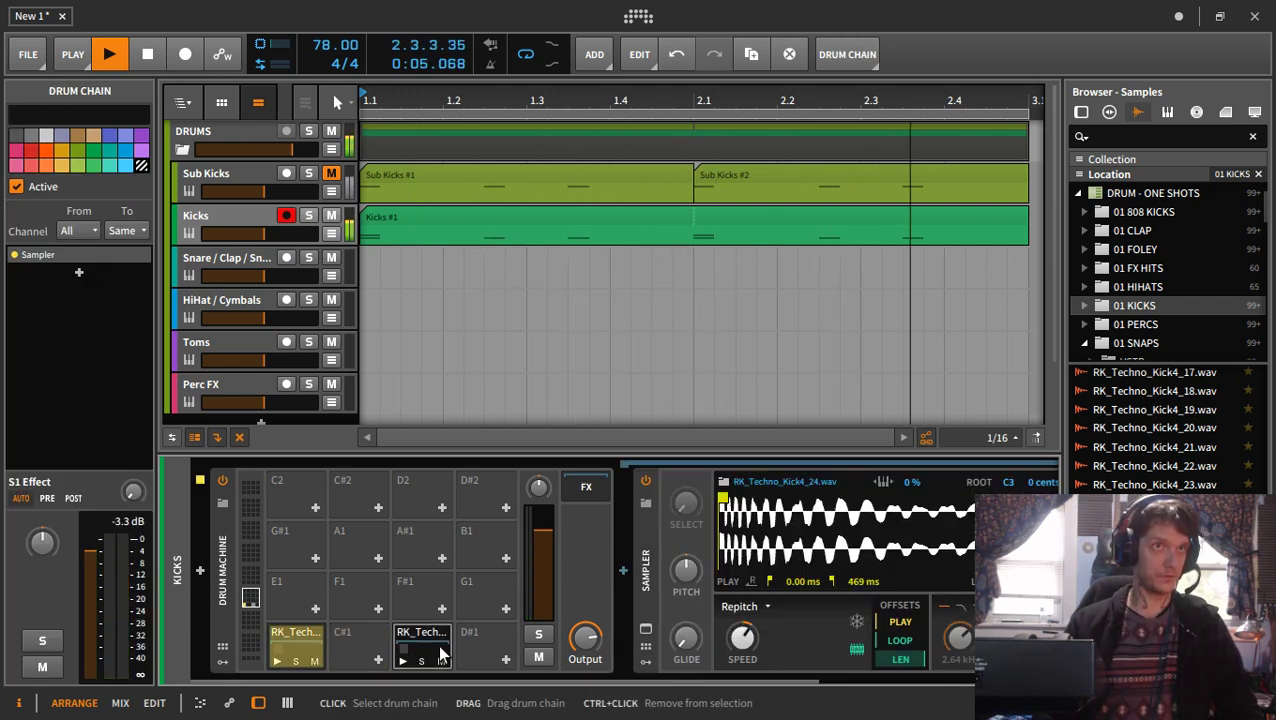
{"action": "left_click", "coordinate": [248, 220]}
{"action": "left_click", "coordinate": [104, 302]}
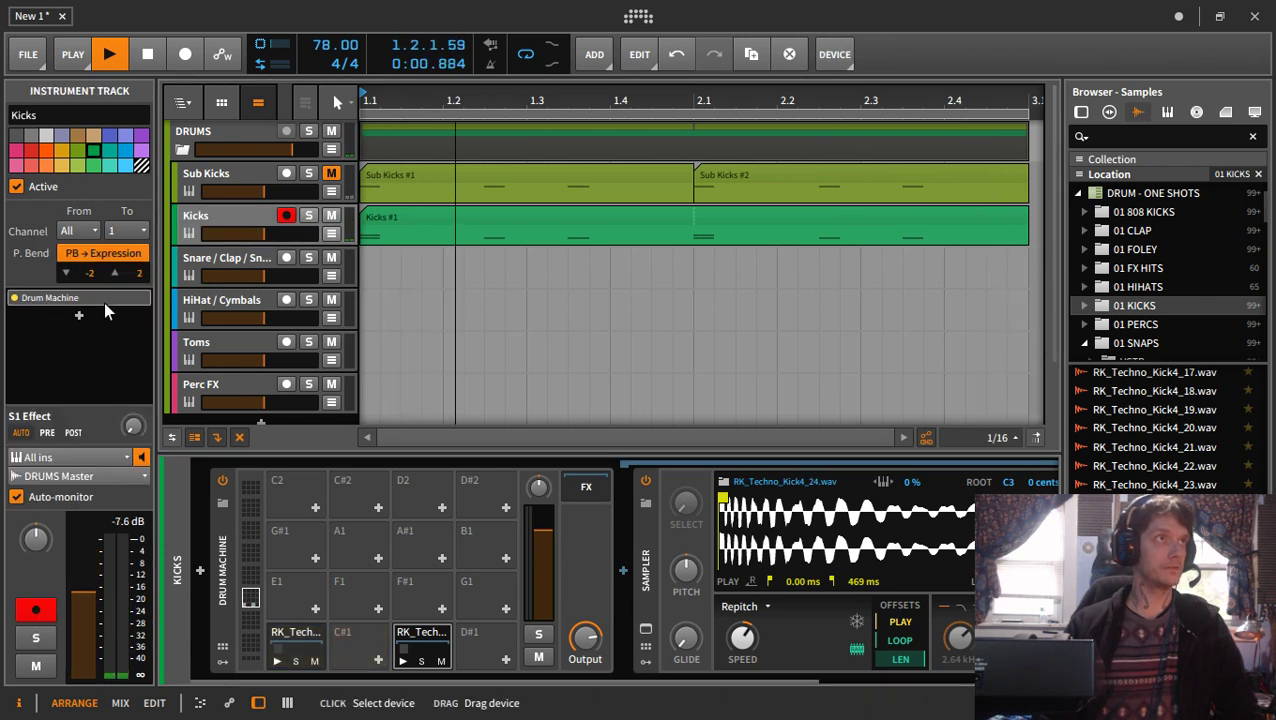
{"action": "left_click", "coordinate": [424, 648]}
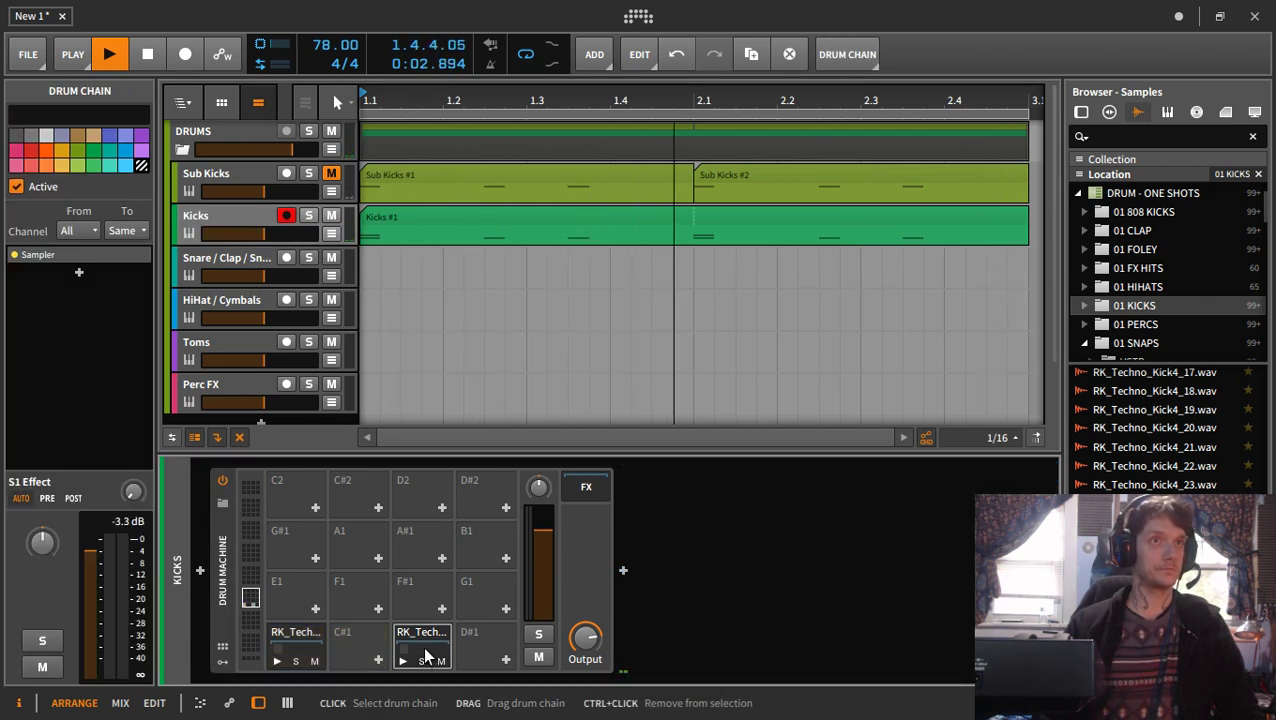
{"action": "double_click", "coordinate": [395, 225]}
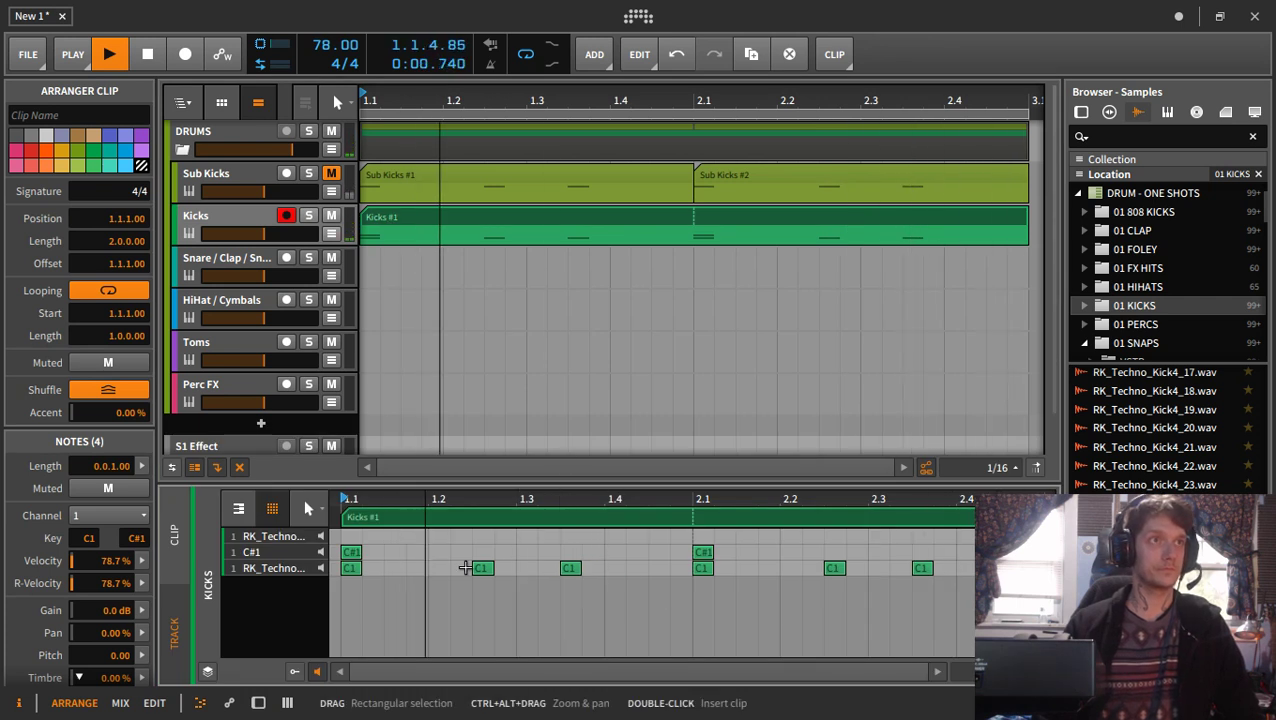
{"action": "left_click_drag", "start_coordinate": [352, 552], "coordinate": [352, 536]}
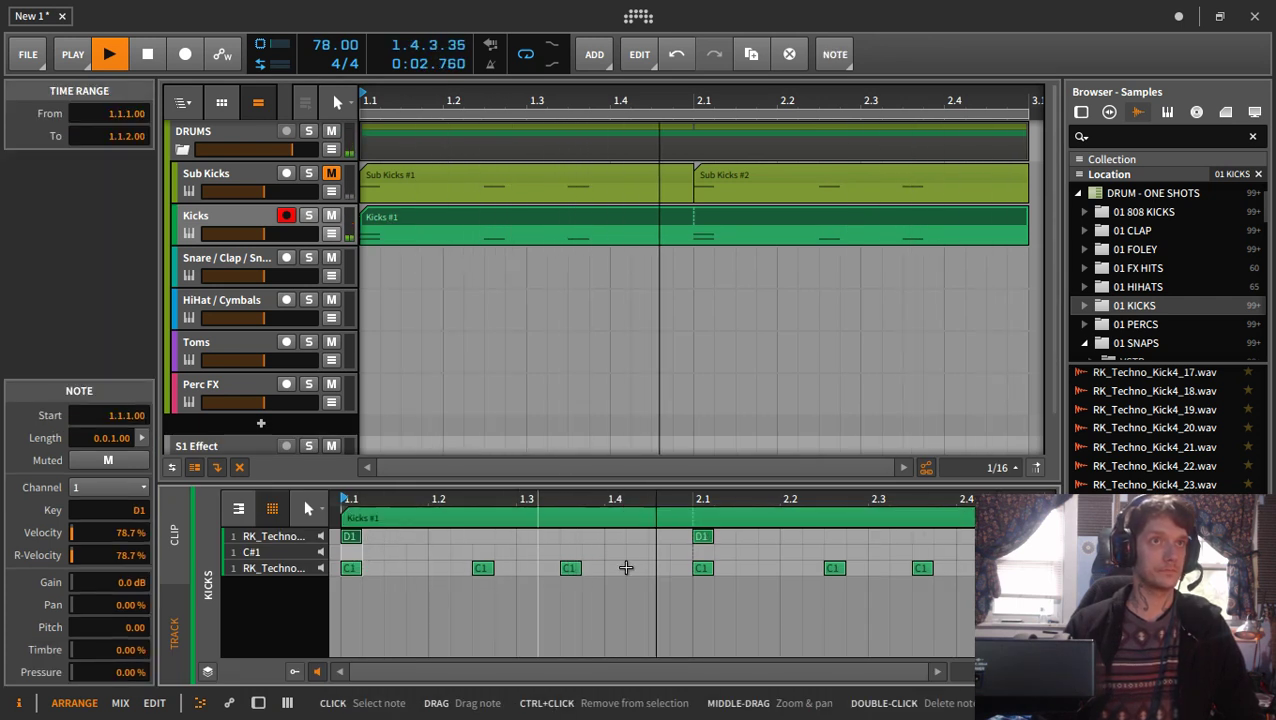
- Add a D1 note at 1.4.4 in the Kicks clip, lower its velocity to 27.9%, and try it at 1.4.3
{"action": "double_click", "coordinate": [677, 536]}
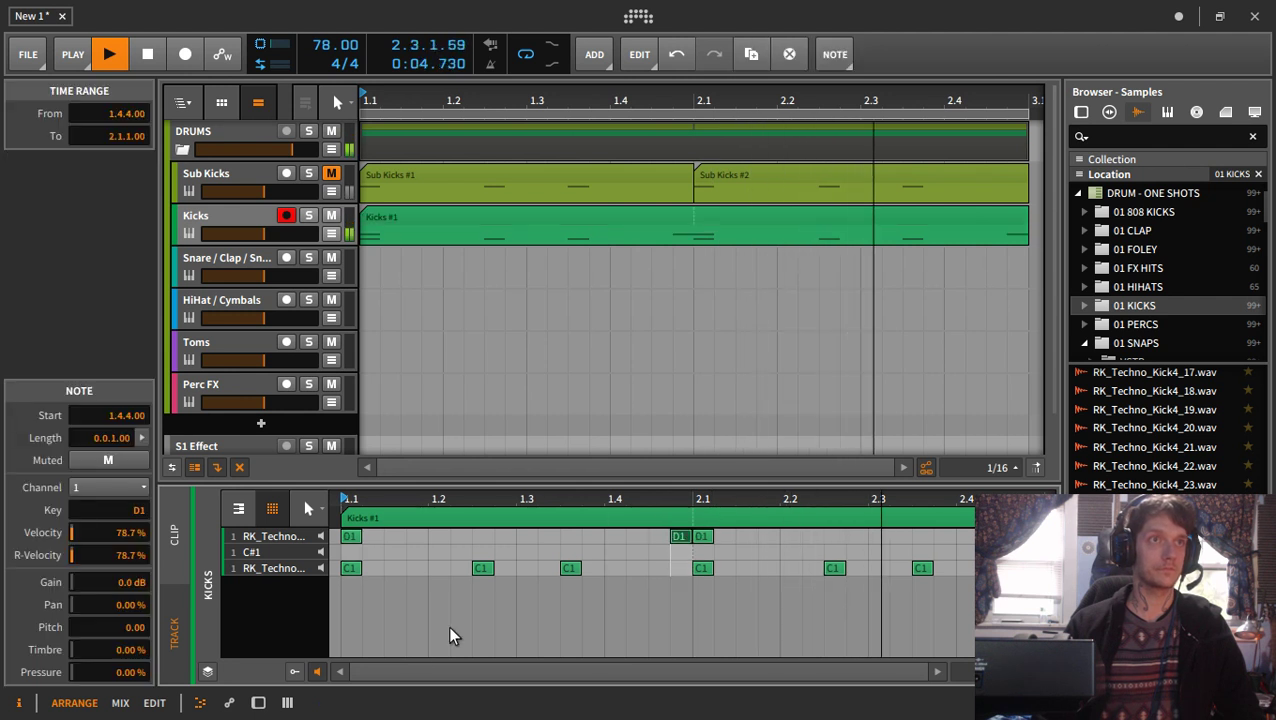
{"action": "left_click", "coordinate": [294, 671]}
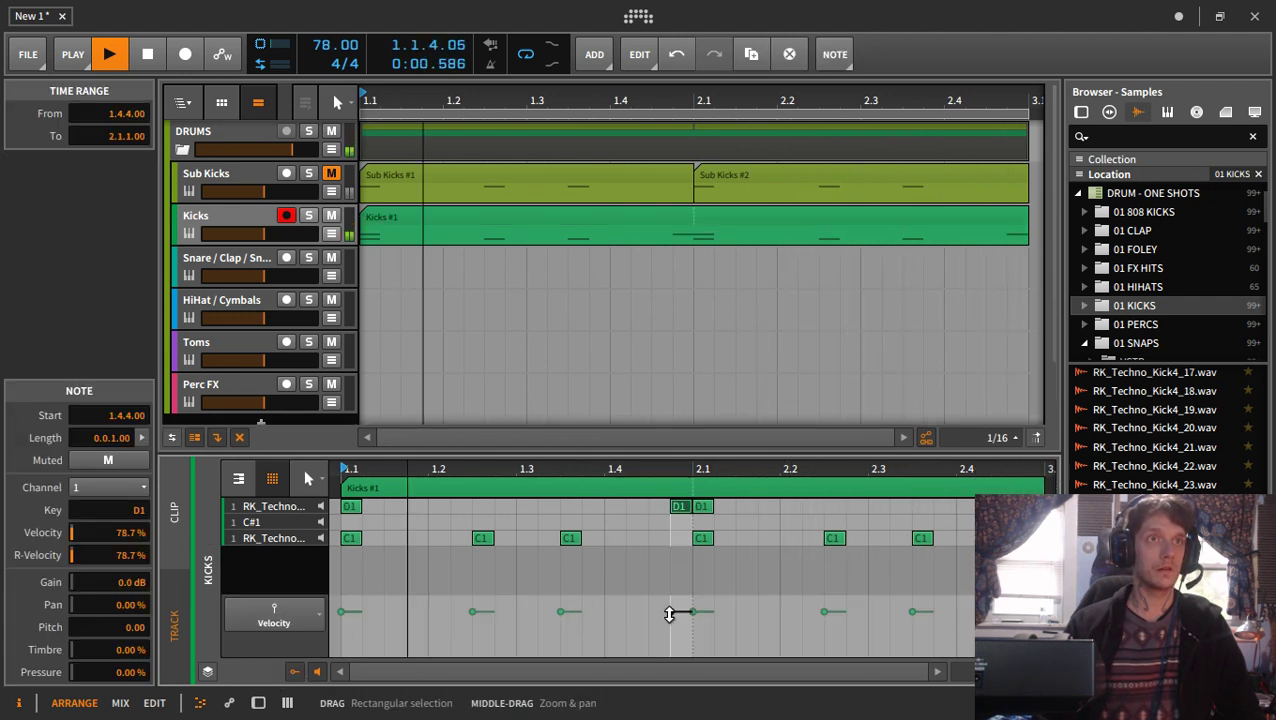
{"action": "left_click_drag", "start_coordinate": [670, 613], "coordinate": [672, 637]}
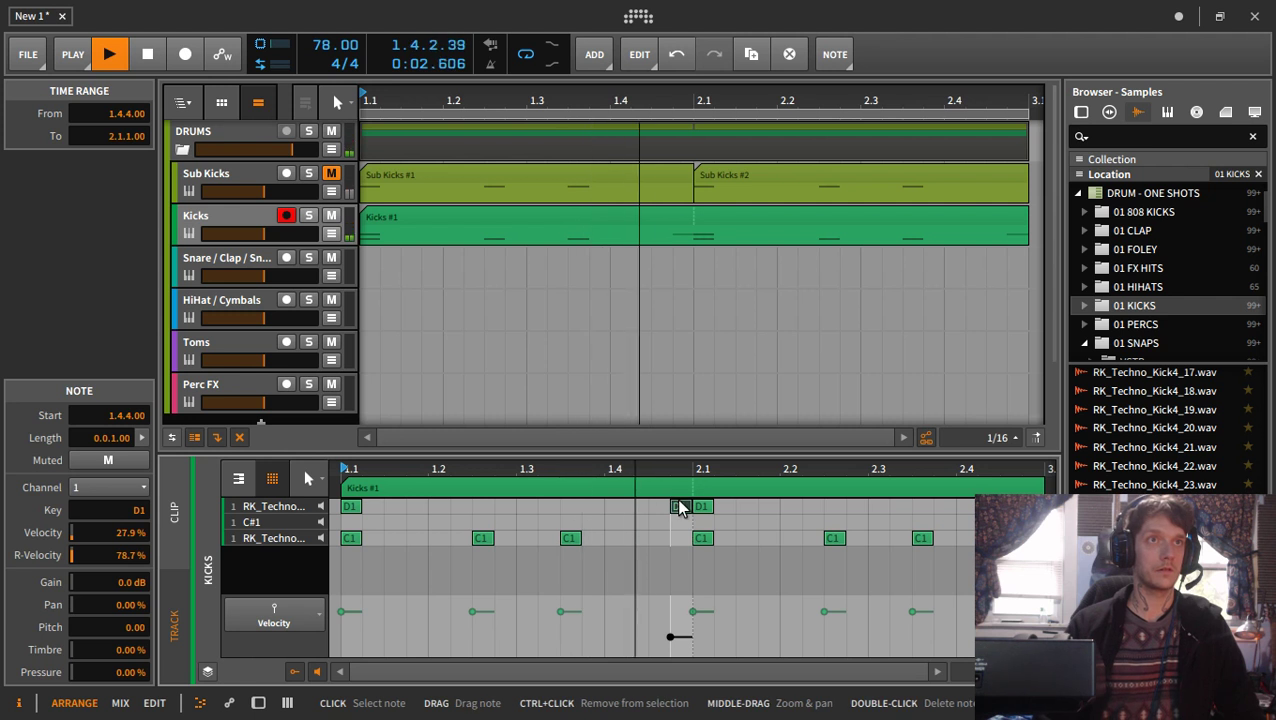
{"action": "left_click_drag", "start_coordinate": [680, 510], "coordinate": [657, 508]}
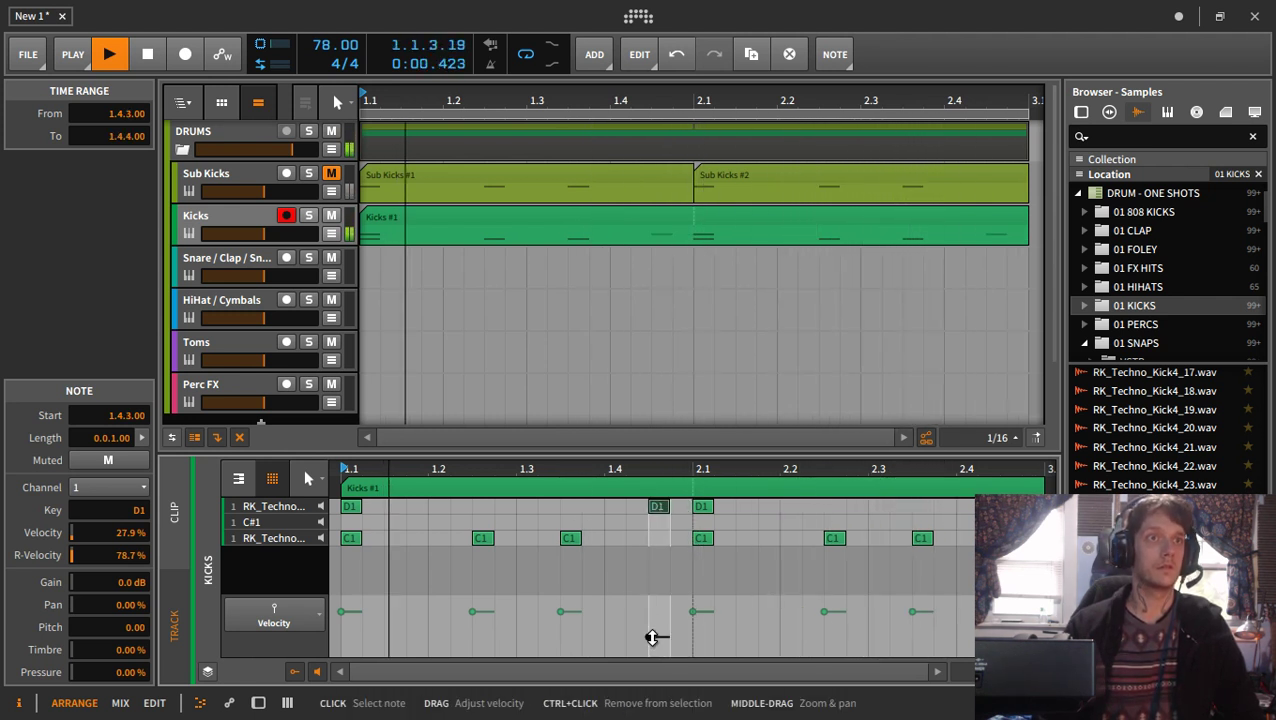
{"action": "left_click_drag", "start_coordinate": [667, 515], "coordinate": [684, 513]}
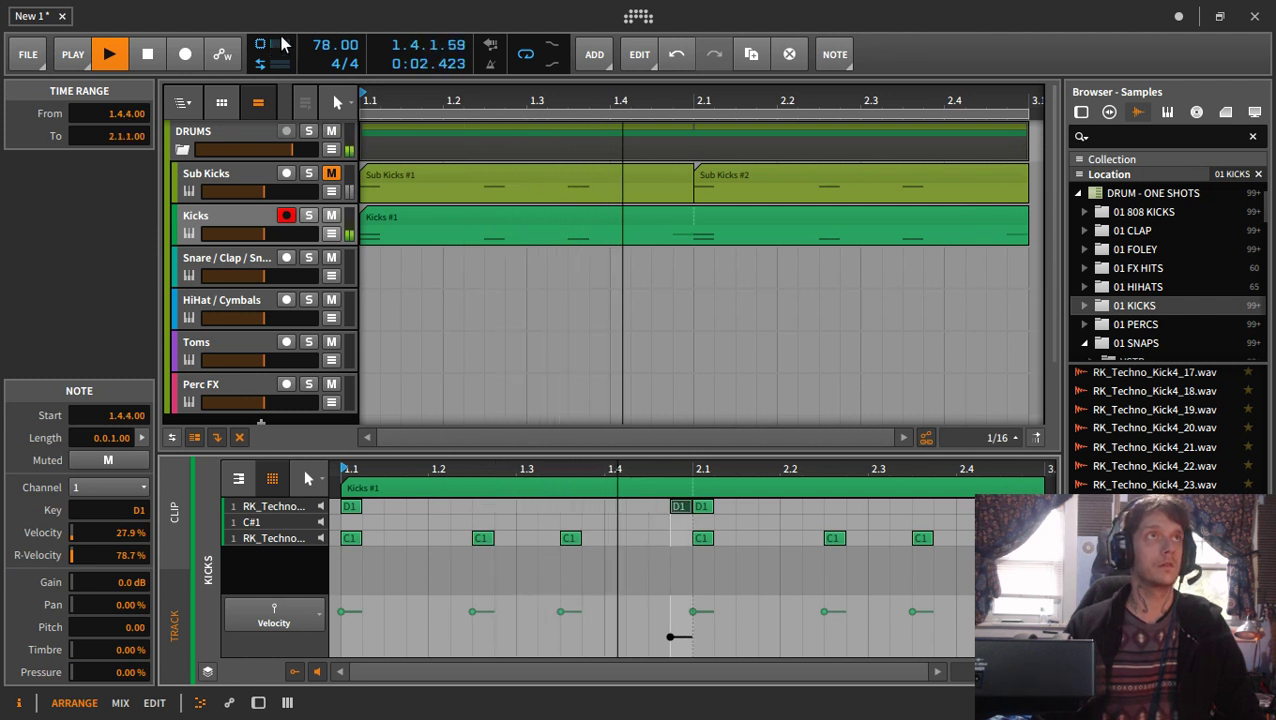
- Set the project tempo to 91 BPM and delete the quiet D1 note at 1.4.4 in the Kicks clip
{"action": "left_click_drag", "start_coordinate": [323, 46], "coordinate": [323, 35]}
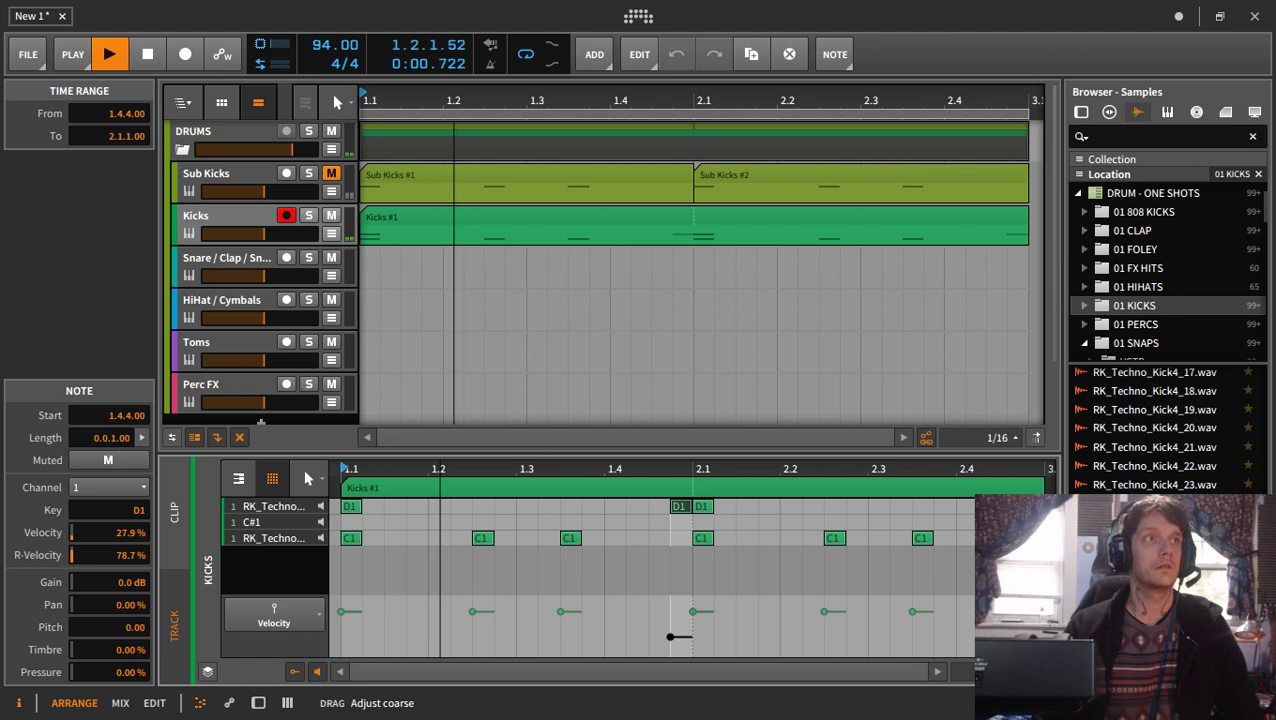
{"action": "left_click_drag", "start_coordinate": [323, 46], "coordinate": [323, 55]}
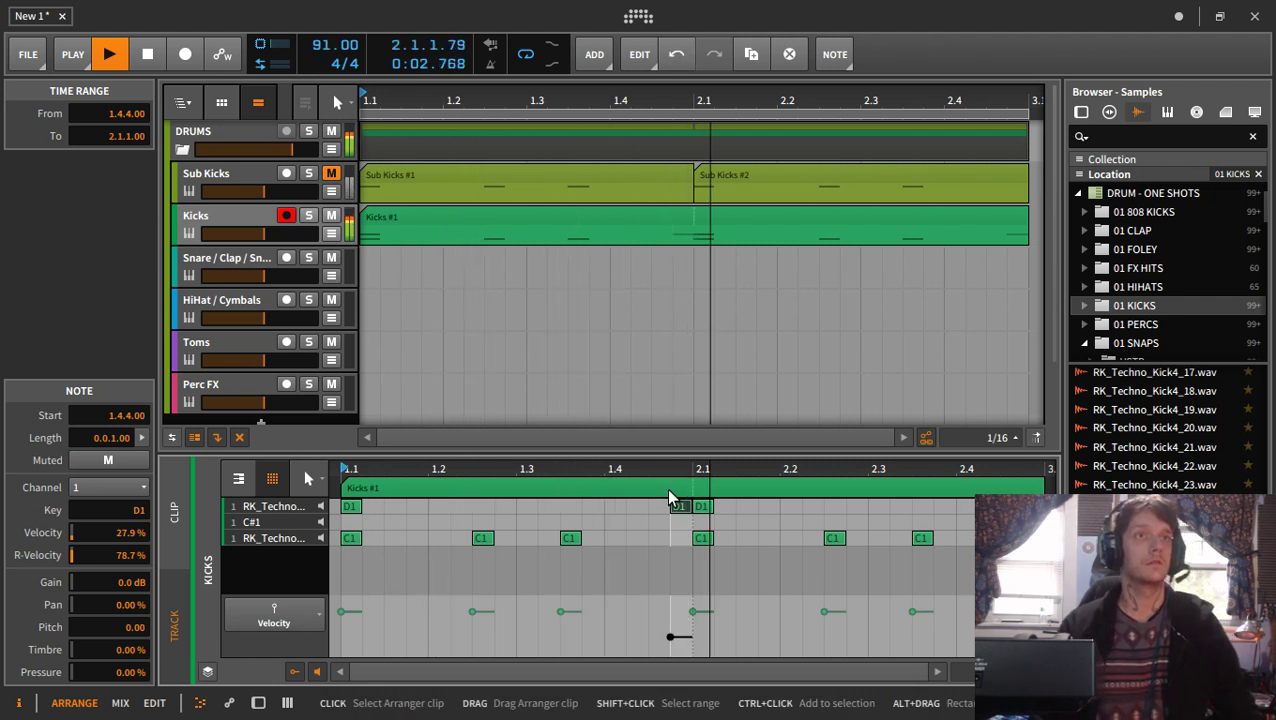
{"action": "double_click", "coordinate": [678, 513]}
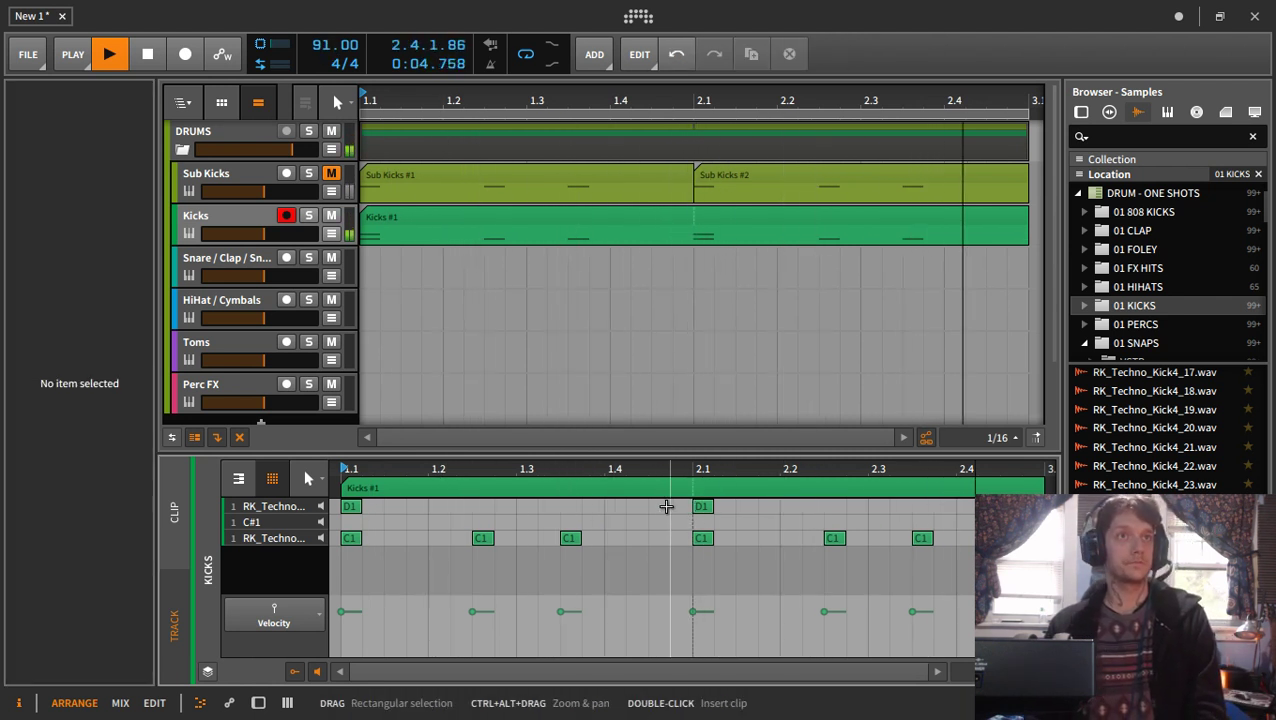
- Duplicate the RK_Techno_Kick4_33 pad from C1 onto the empty C#1 pad of the Kicks Drum Machine
{"action": "left_click", "coordinate": [264, 215]}
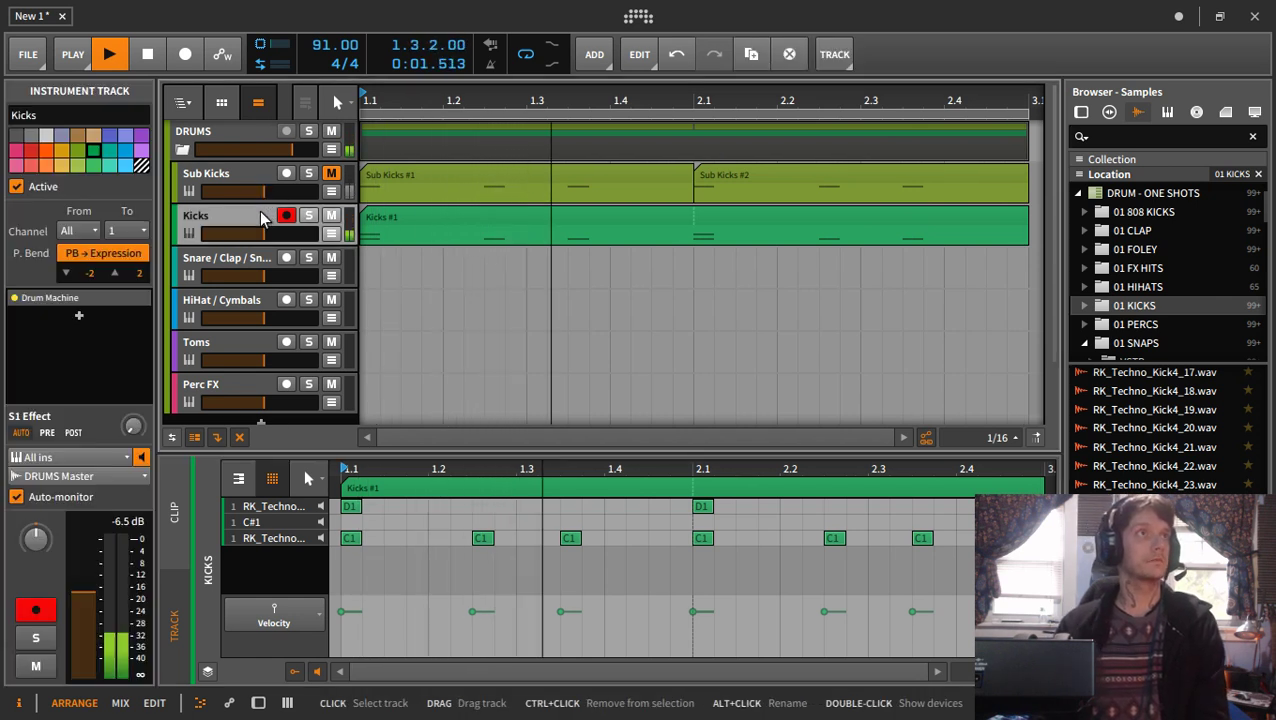
{"action": "left_click", "coordinate": [69, 300]}
{"action": "double_click", "coordinate": [72, 310]}
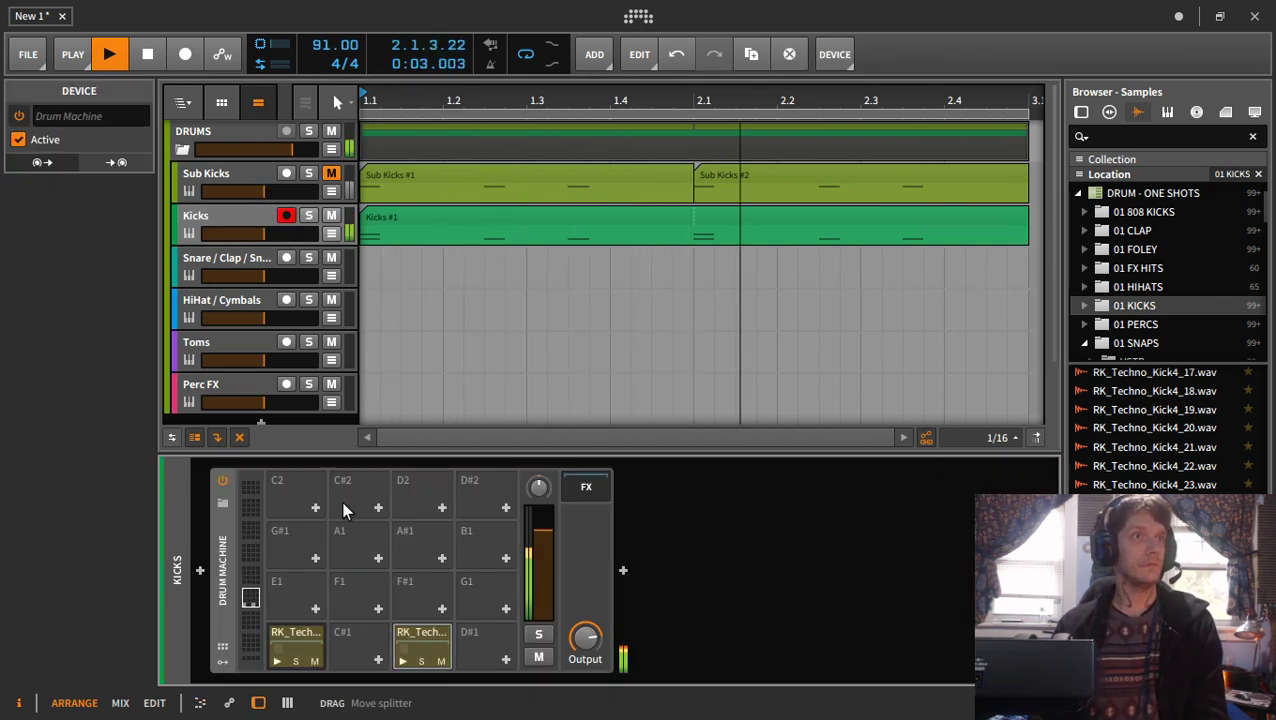
{"action": "left_click", "coordinate": [308, 652]}
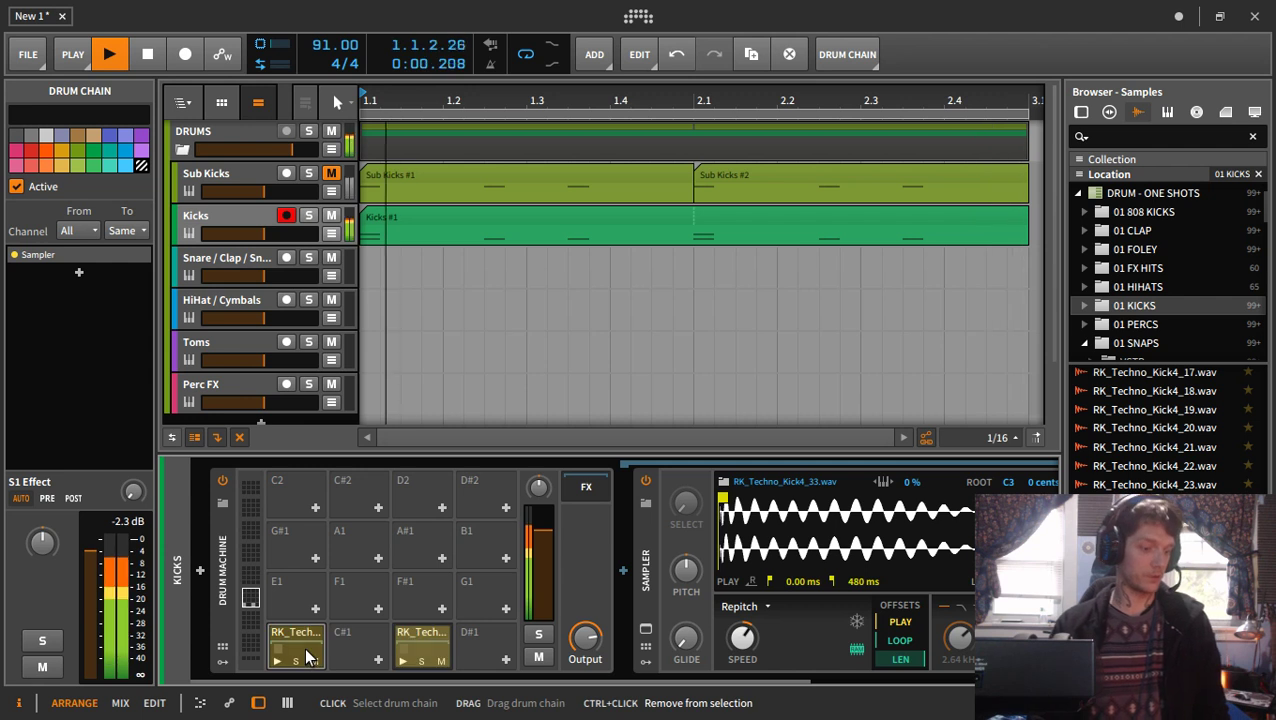
{"action": "left_click_drag", "start_coordinate": [355, 651], "coordinate": [359, 652]}
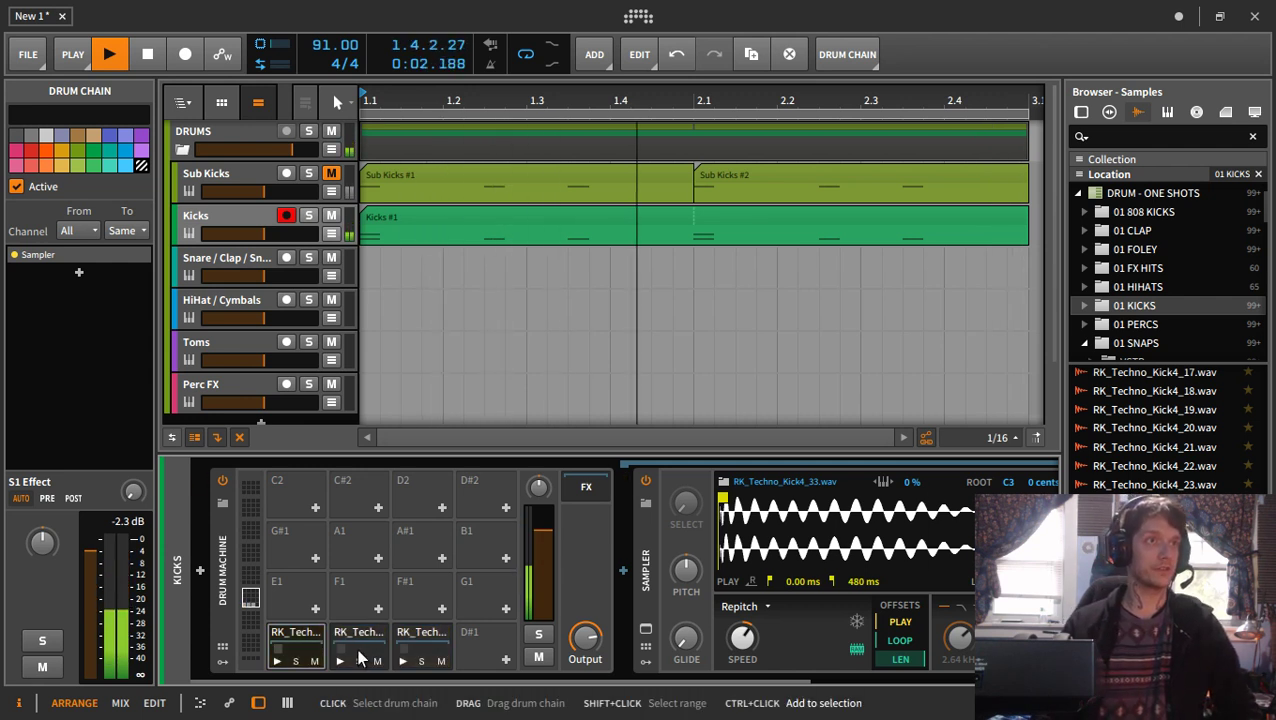
{"action": "left_click", "coordinate": [359, 652], "text": "ctrl"}
- Move the Kicks clip's C1 note at 1.3.3 to C#1 and slightly lower the pitch of the duplicated pad's Sampler
{"action": "double_click", "coordinate": [441, 218]}
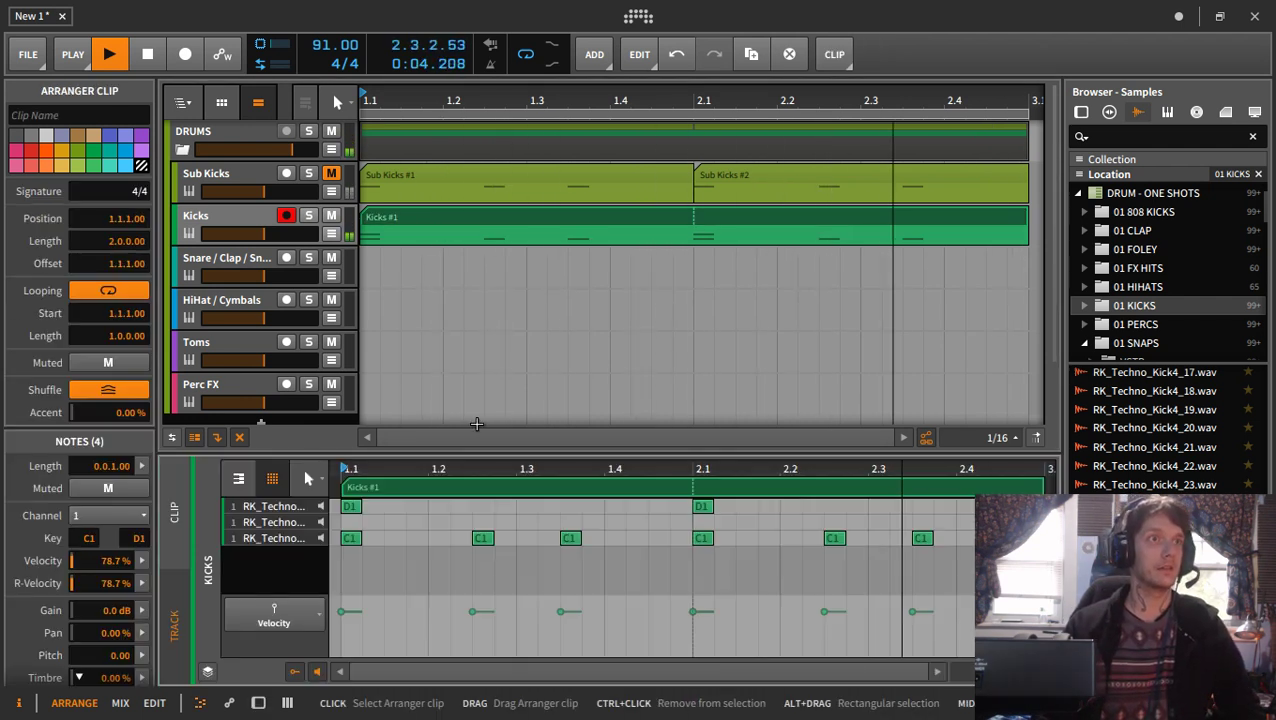
{"action": "left_click_drag", "start_coordinate": [568, 543], "coordinate": [570, 522]}
{"action": "double_click", "coordinate": [229, 219]}
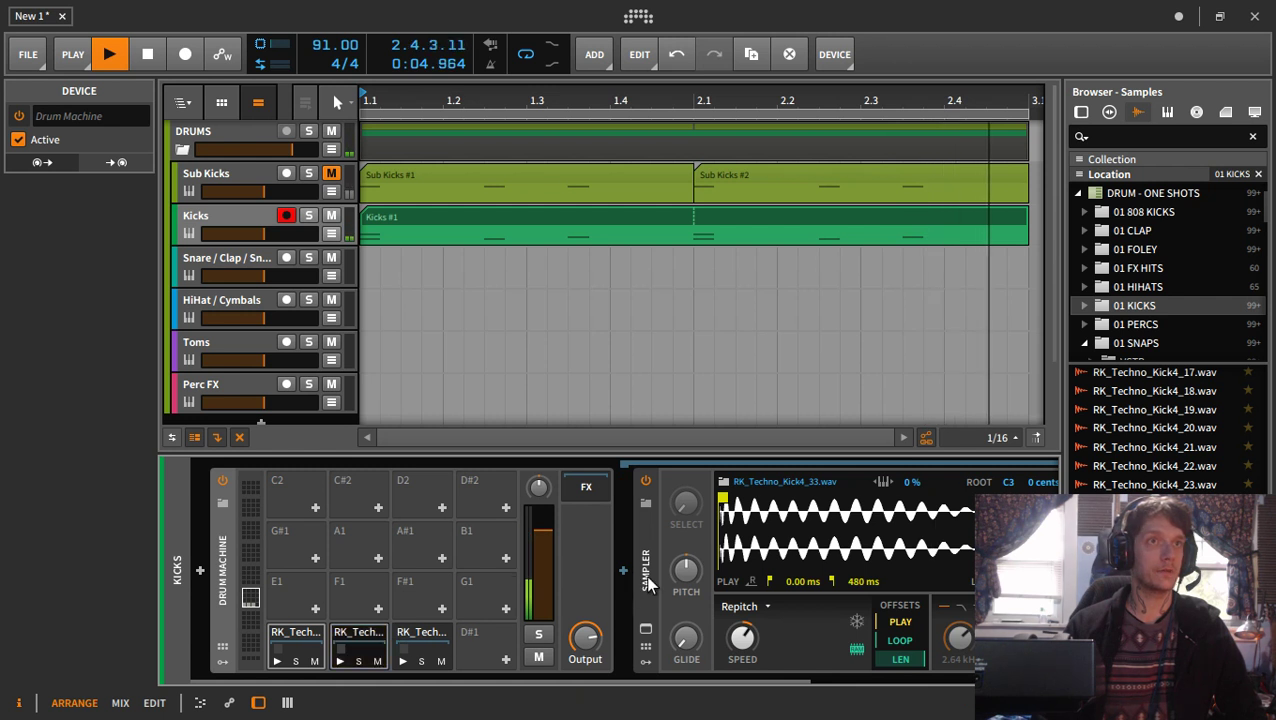
{"action": "mouse_move", "coordinate": [686, 569]}
{"action": "left_mouse_down"}
{"action": "mouse_move", "coordinate": [686, 591]}
{"action": "mouse_move", "coordinate": [686, 572]}
{"action": "left_mouse_up"}
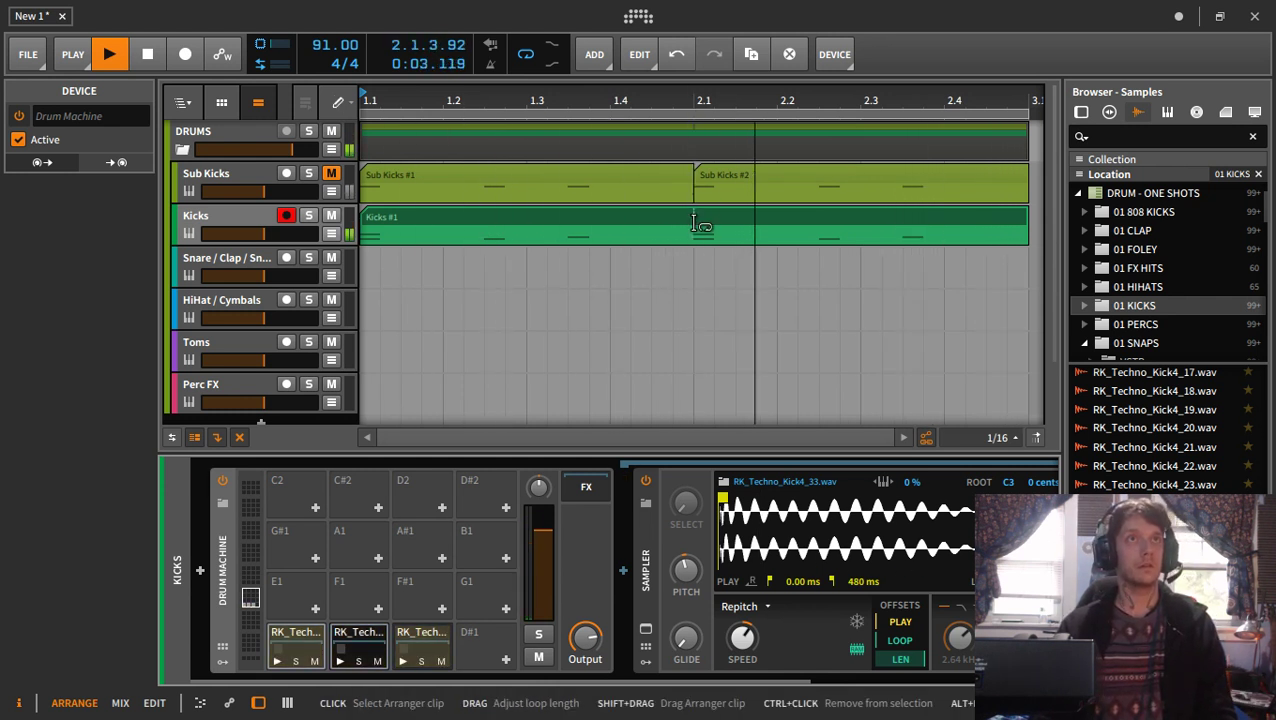
- Split the looping Kicks clip at 2.1 and consolidate both halves into one two-bar clip, opened for note editing
{"action": "left_click", "coordinate": [698, 222]}
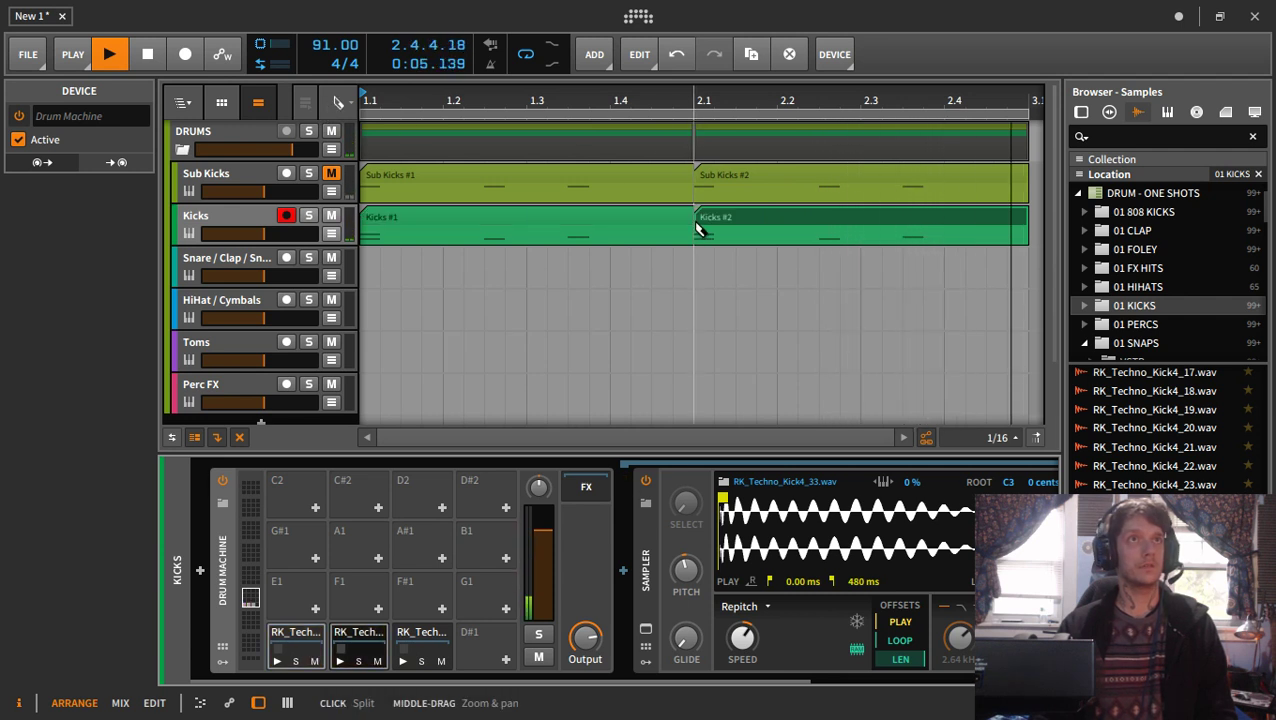
{"action": "left_click_drag", "start_coordinate": [718, 264], "coordinate": [645, 211]}
{"action": "right_click", "coordinate": [645, 211]}
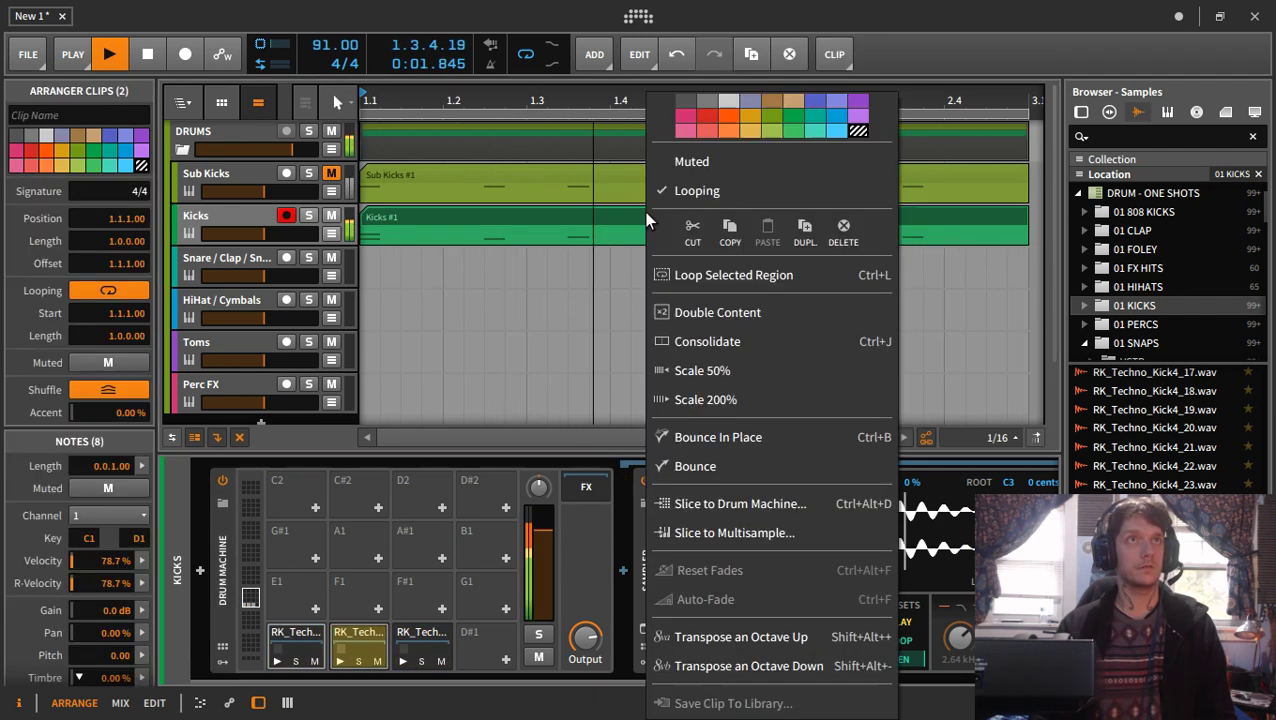
{"action": "left_click", "coordinate": [707, 342]}
{"action": "double_click", "coordinate": [689, 214]}
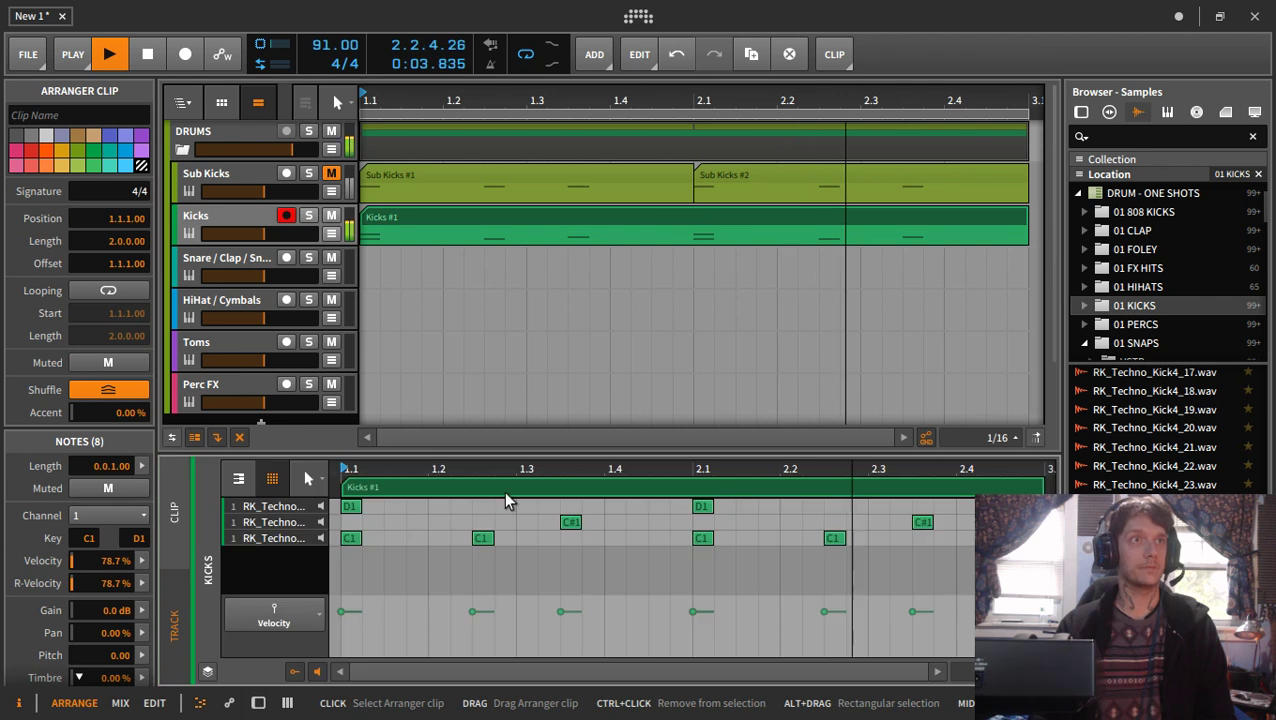
- Move the C#1 note at 1.3.3 back to C1 and add a C#1 note at 2.4.4 in the Kicks clip
{"action": "left_click_drag", "start_coordinate": [566, 523], "coordinate": [569, 538]}
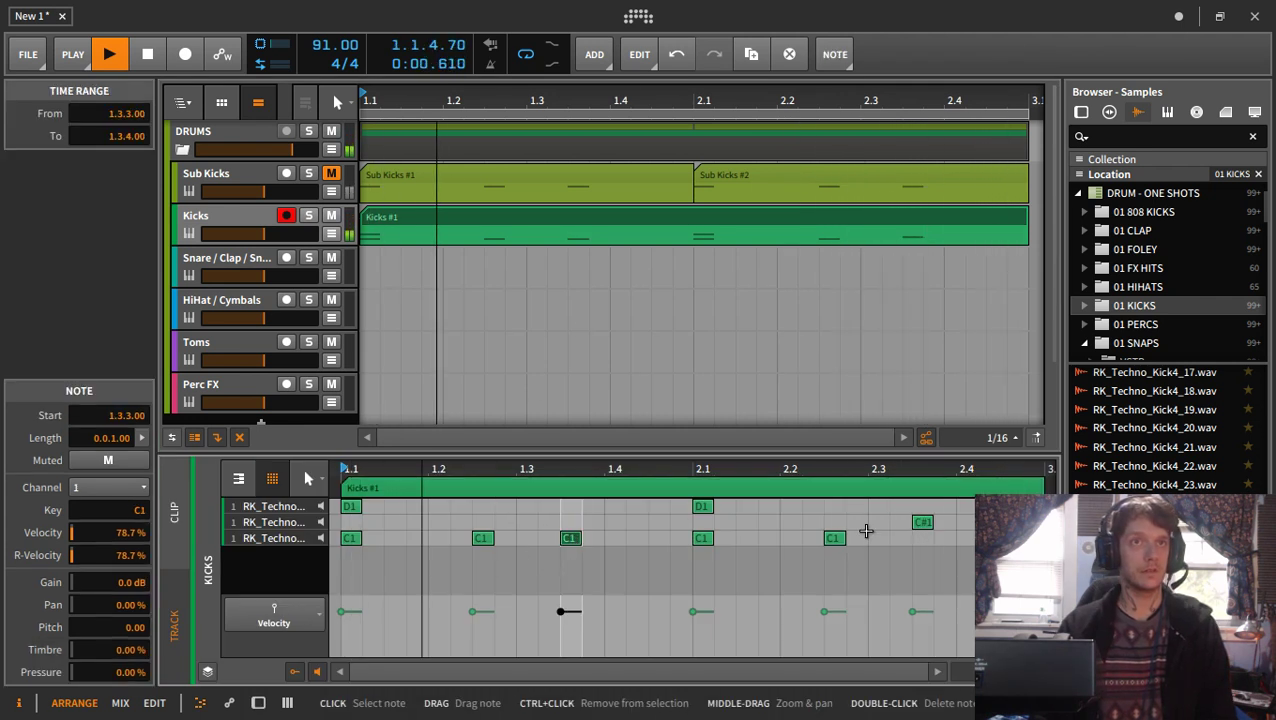
{"action": "left_click_drag", "start_coordinate": [834, 538], "coordinate": [839, 530]}
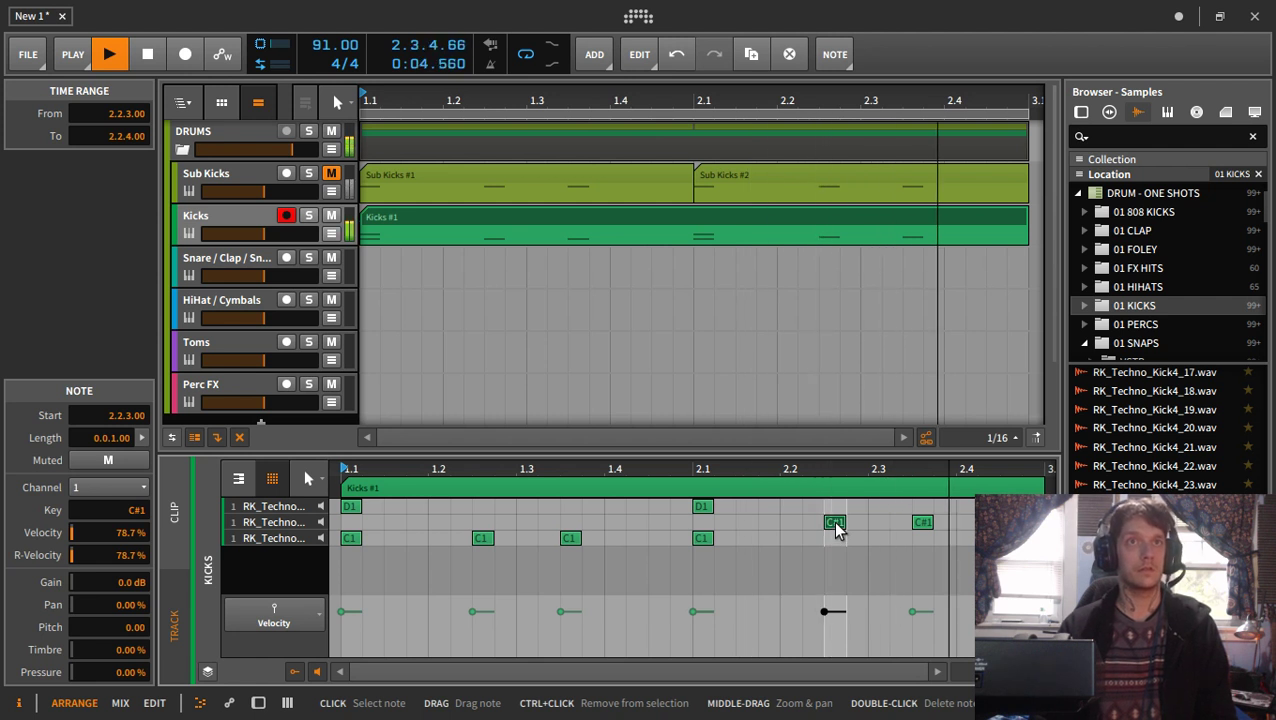
{"action": "left_click_drag", "start_coordinate": [836, 528], "coordinate": [836, 539]}
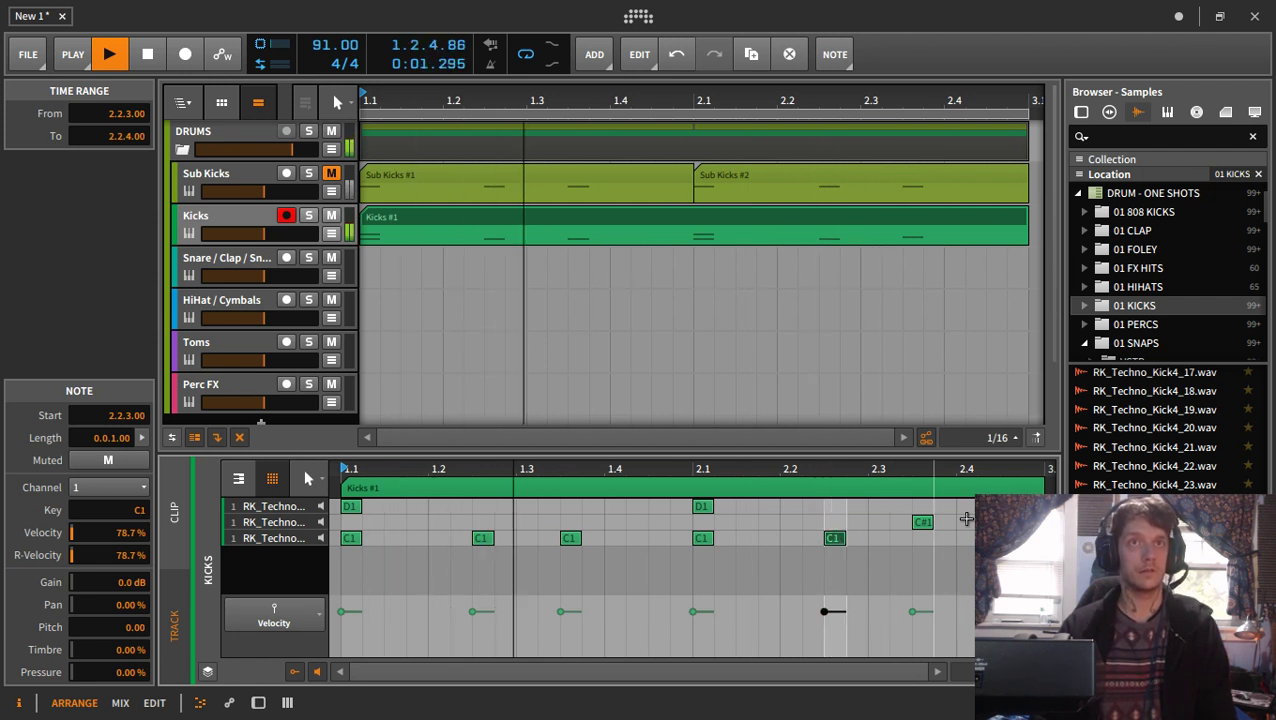
{"action": "double_click", "coordinate": [1037, 522]}
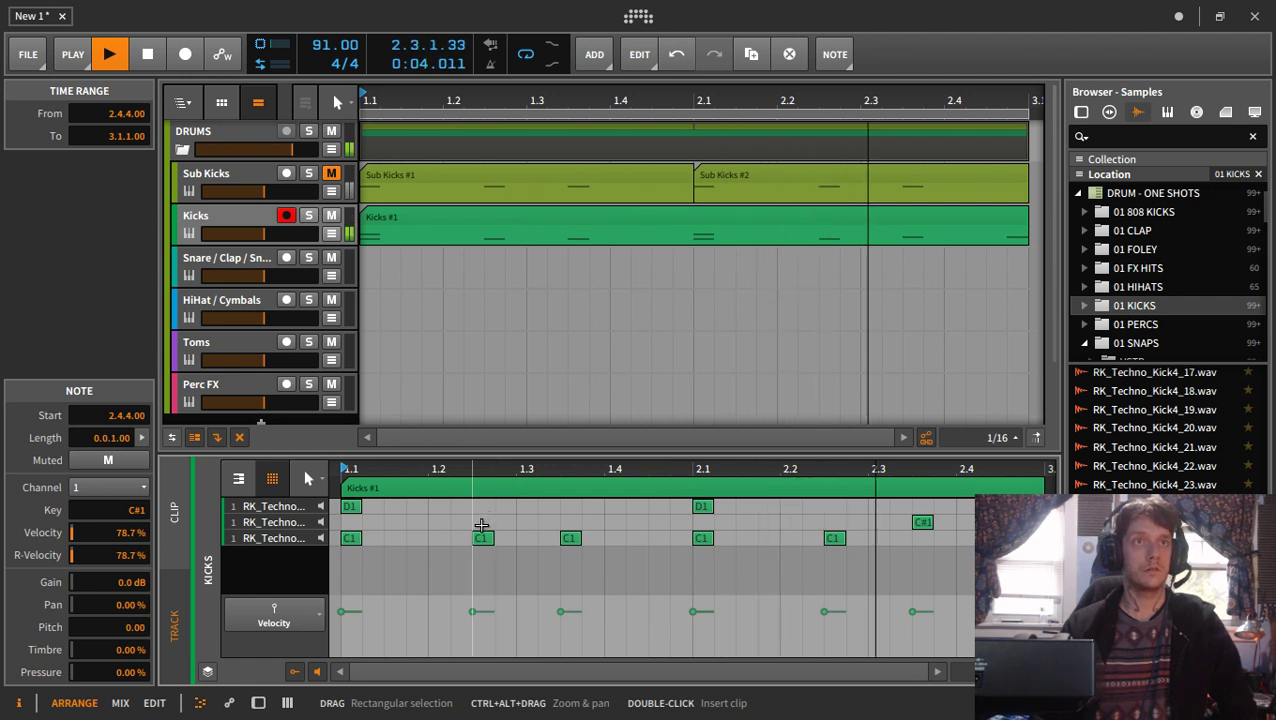
- Browse the samples in the 01 CLAP folder down to the Snare 8 and Snare 9 files
{"action": "left_click", "coordinate": [1134, 231]}
{"action": "double_click", "coordinate": [1135, 232]}
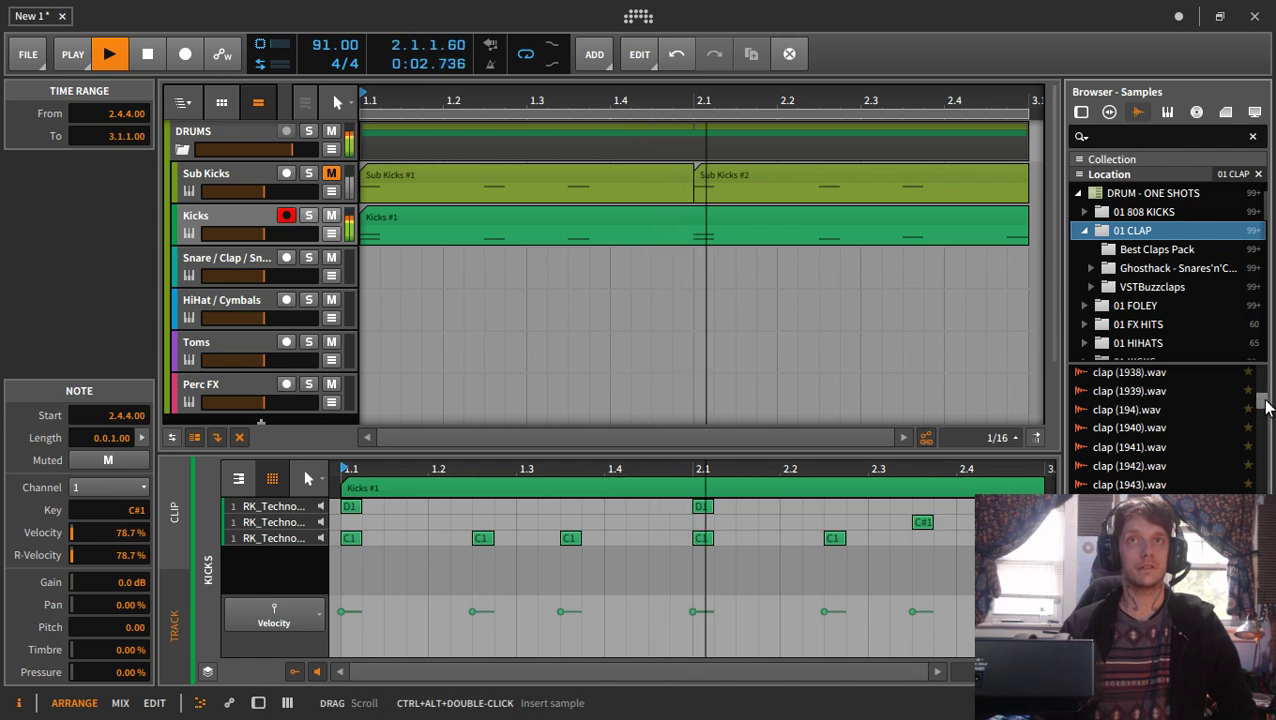
{"action": "left_click_drag", "start_coordinate": [1266, 402], "coordinate": [1266, 572]}
{"action": "left_click", "coordinate": [1146, 468]}
{"action": "scroll", "coordinate": [1144, 467], "scroll_direction": "down", "scroll_amount": 10}
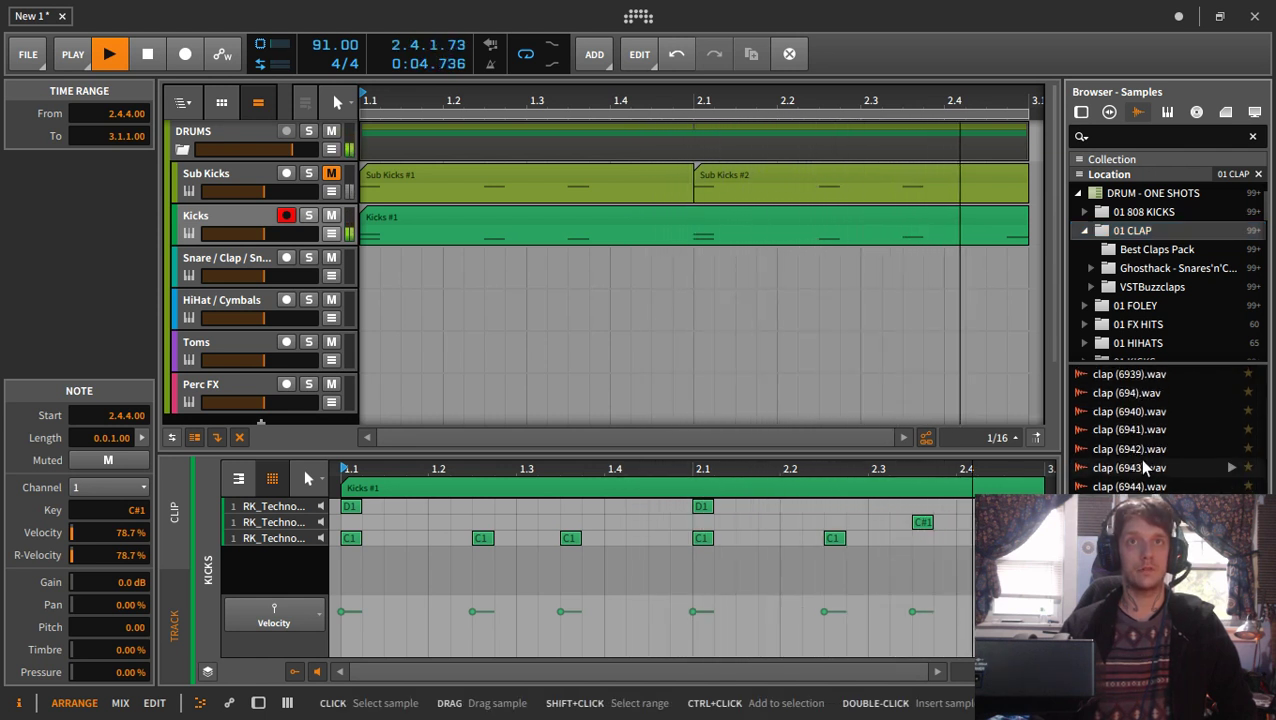
{"action": "scroll", "coordinate": [1146, 468], "scroll_direction": "down", "scroll_amount": 15}
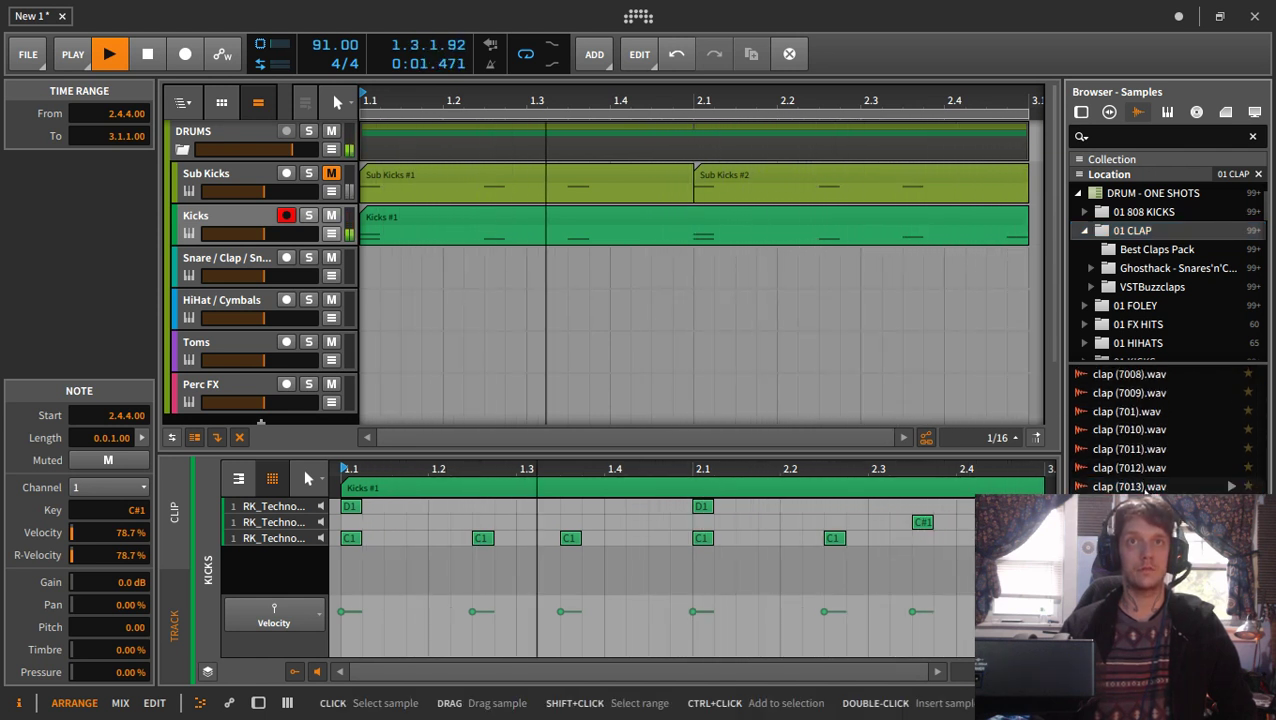
{"action": "scroll", "coordinate": [1146, 480], "scroll_direction": "down", "scroll_amount": 6}
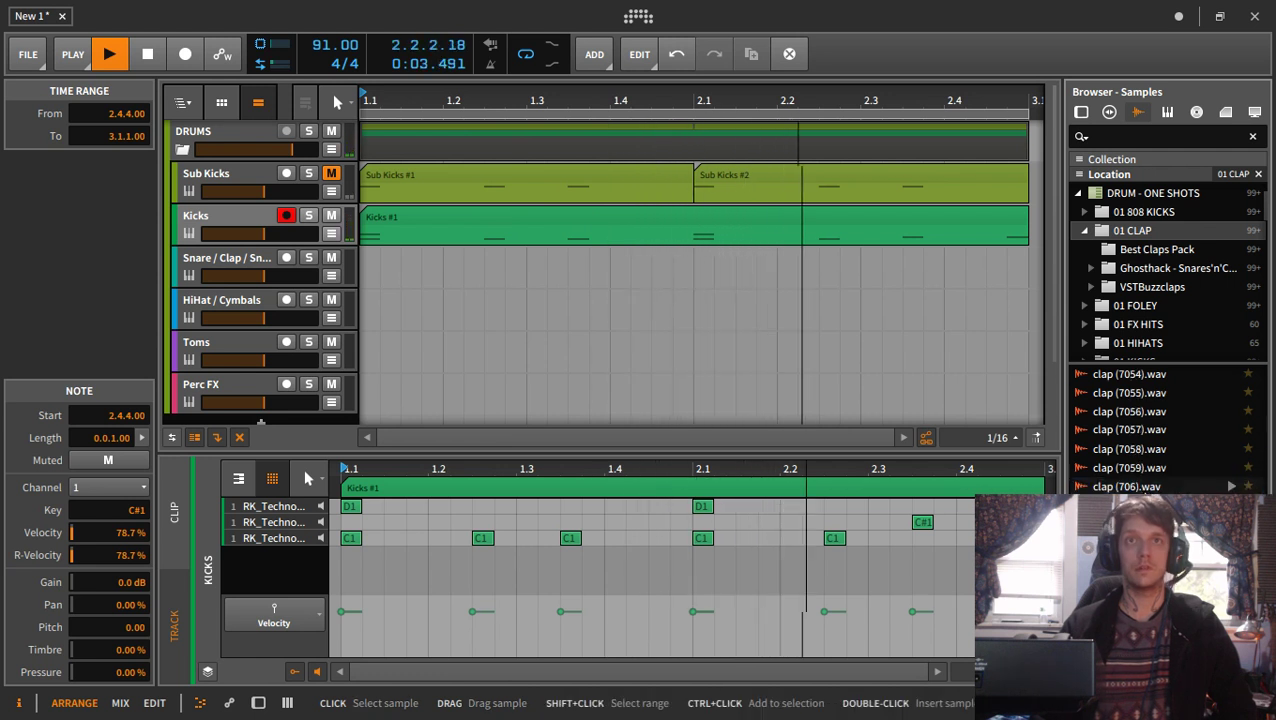
{"action": "scroll", "coordinate": [1146, 480], "scroll_direction": "down", "scroll_amount": 20}
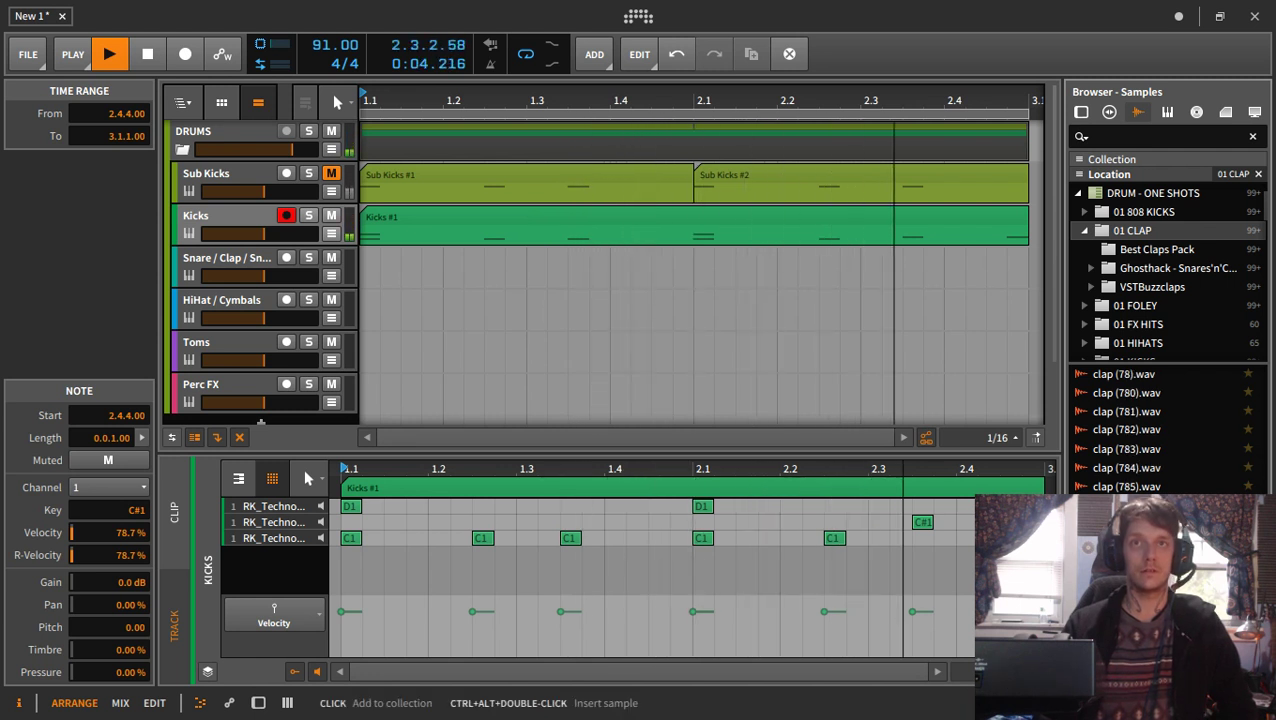
{"action": "left_click", "coordinate": [1259, 480]}
{"action": "left_click_drag", "start_coordinate": [1260, 530], "coordinate": [1260, 620]}
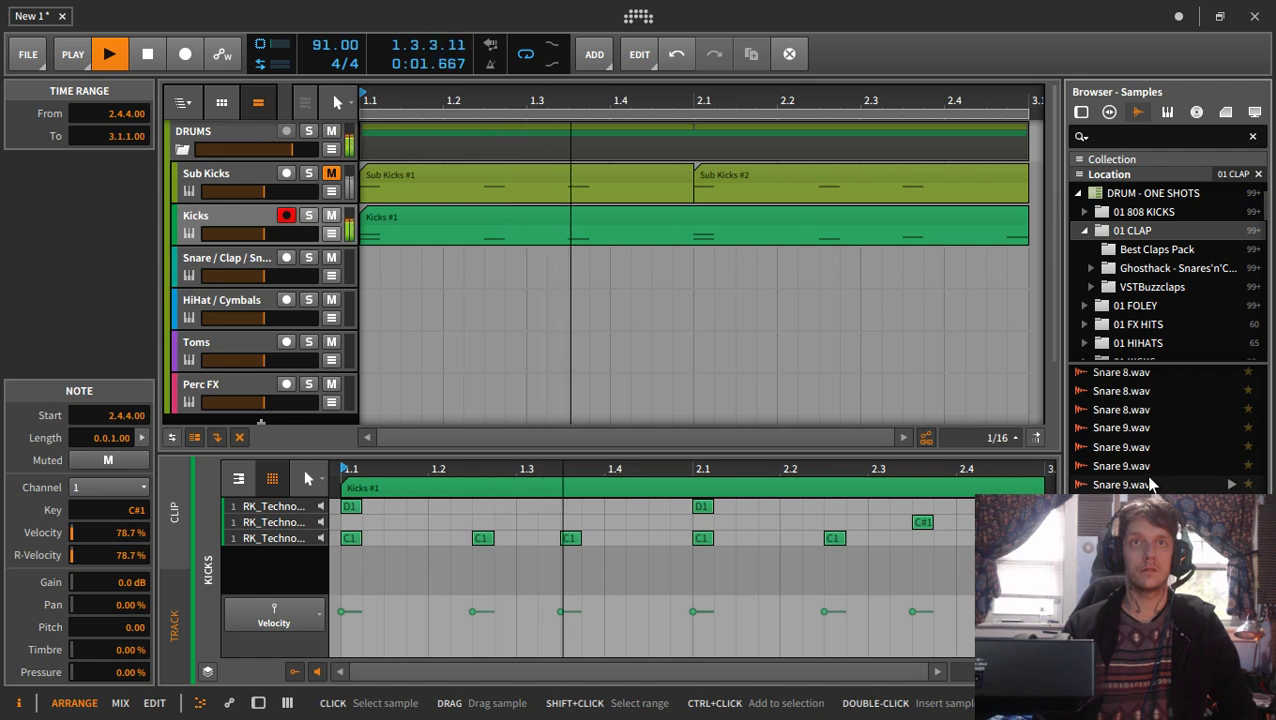
- Load a Snare 9.wav sample onto the C1 pad of the Snare / Clap / Snape track's Drum Machine
{"action": "left_click", "coordinate": [215, 258]}
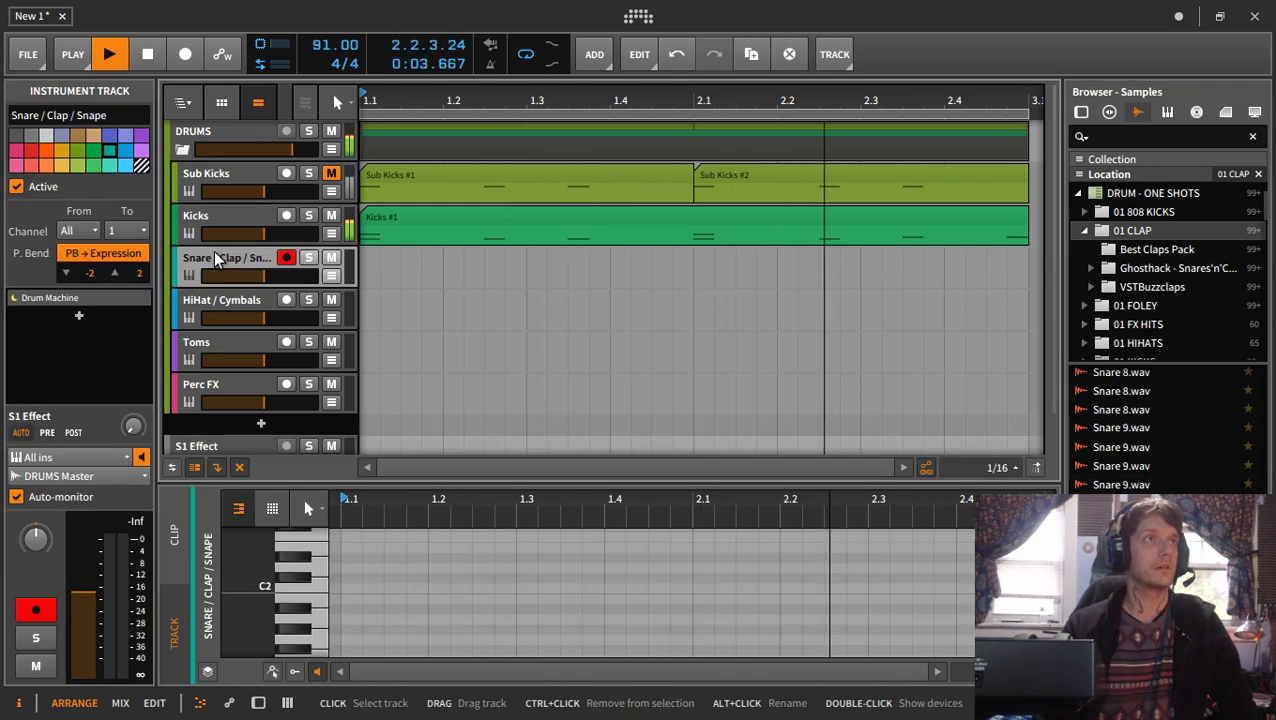
{"action": "left_click", "coordinate": [69, 297]}
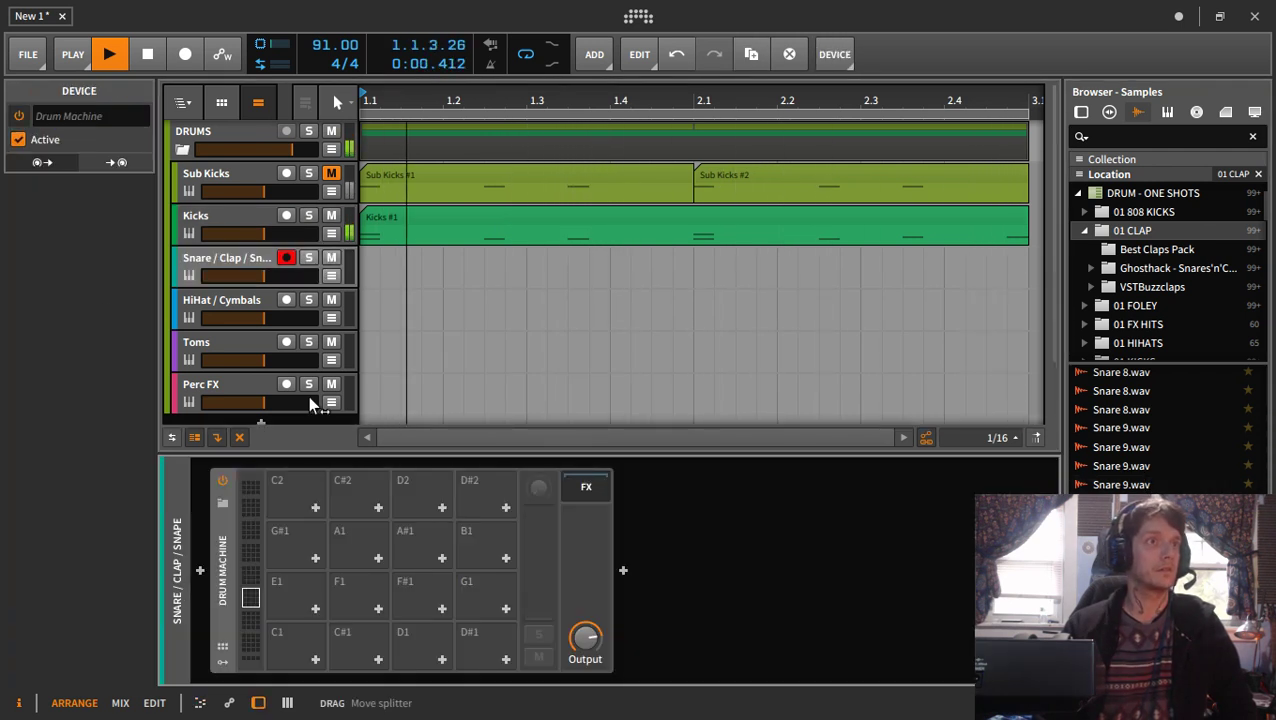
{"action": "left_click_drag", "start_coordinate": [1121, 522], "coordinate": [415, 650]}
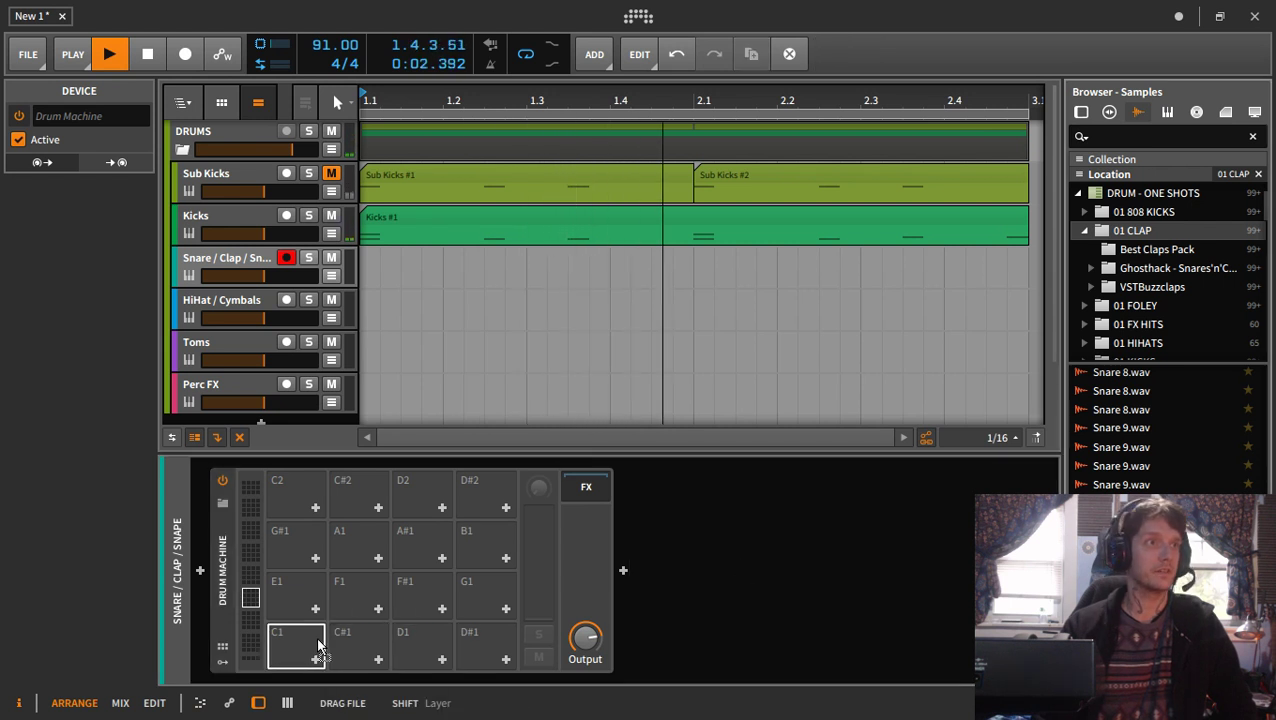
{"action": "left_click_drag", "start_coordinate": [318, 645], "coordinate": [311, 633]}
- Create a one-bar clip at 1.1 on the Snare / Clap / Snape track and add a C1 note at 1.2.1
{"action": "double_click", "coordinate": [366, 260]}
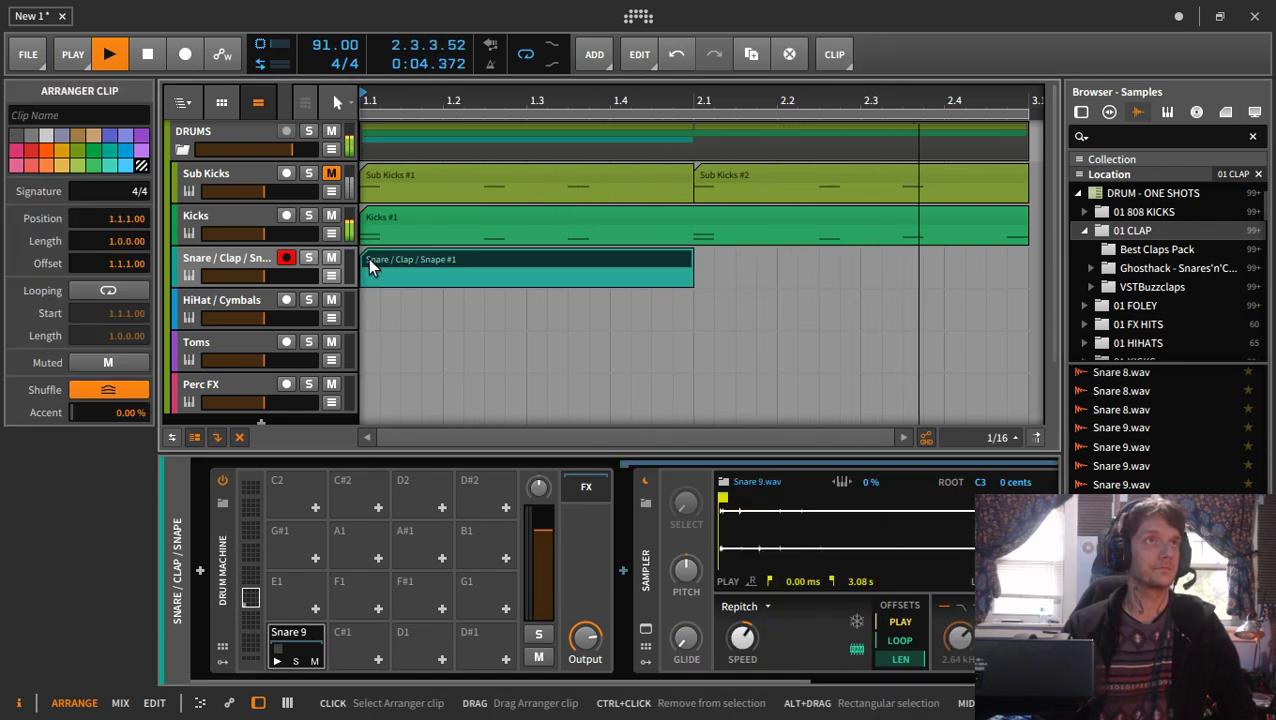
{"action": "double_click", "coordinate": [429, 260]}
{"action": "left_click", "coordinate": [529, 533]}
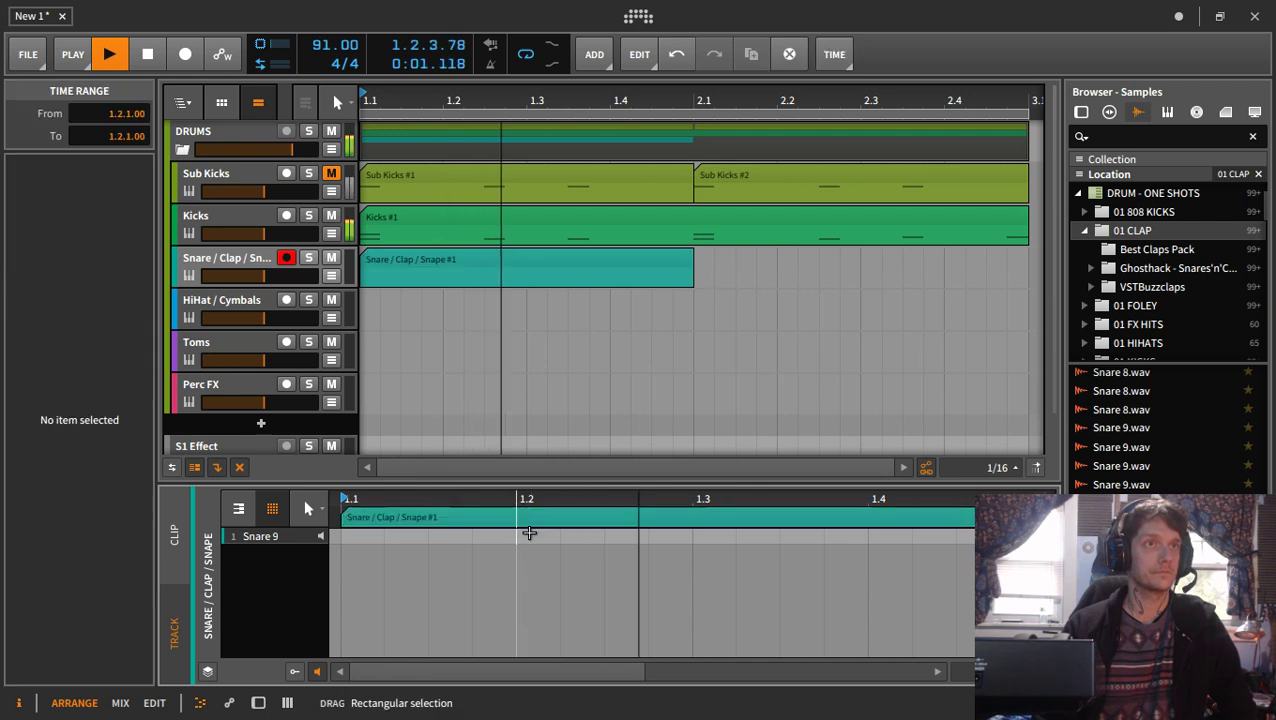
{"action": "double_click", "coordinate": [529, 533]}
- Audition a Snare 8.wav sample and load it onto the C#1 pad of the Snare / Clap / Snape Drum Machine
{"action": "left_click", "coordinate": [1190, 412]}
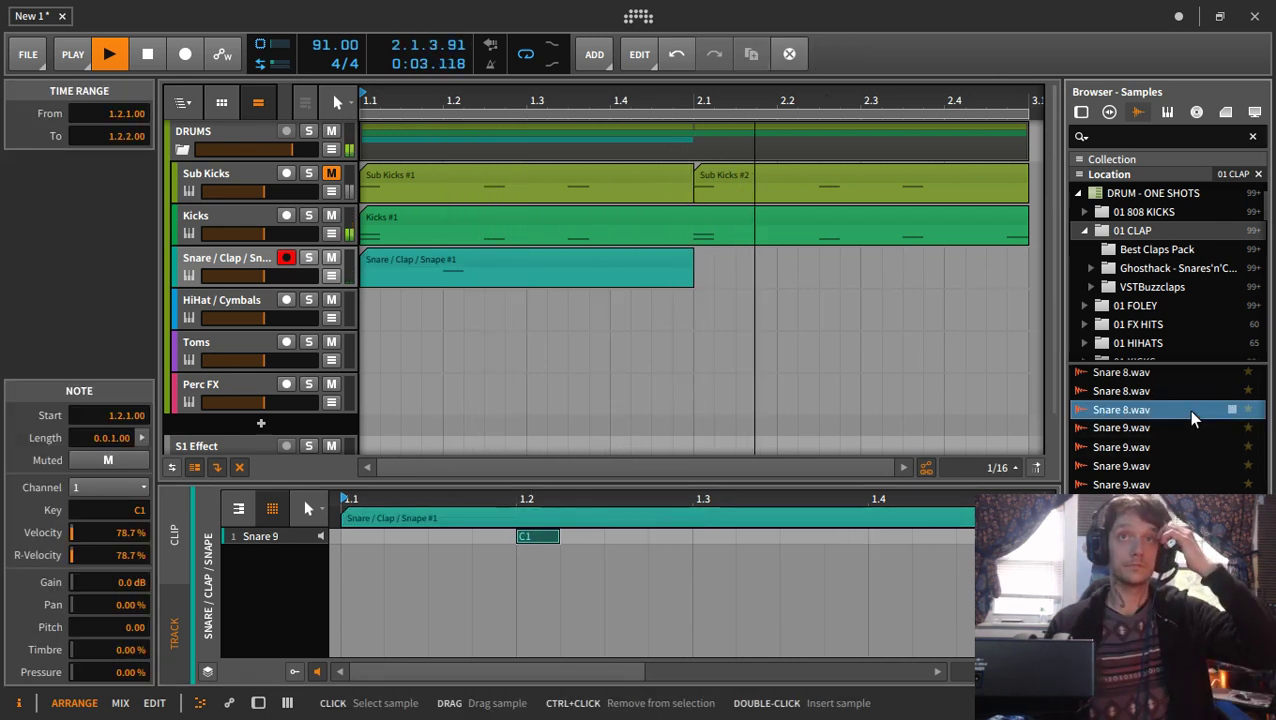
{"action": "double_click", "coordinate": [200, 262]}
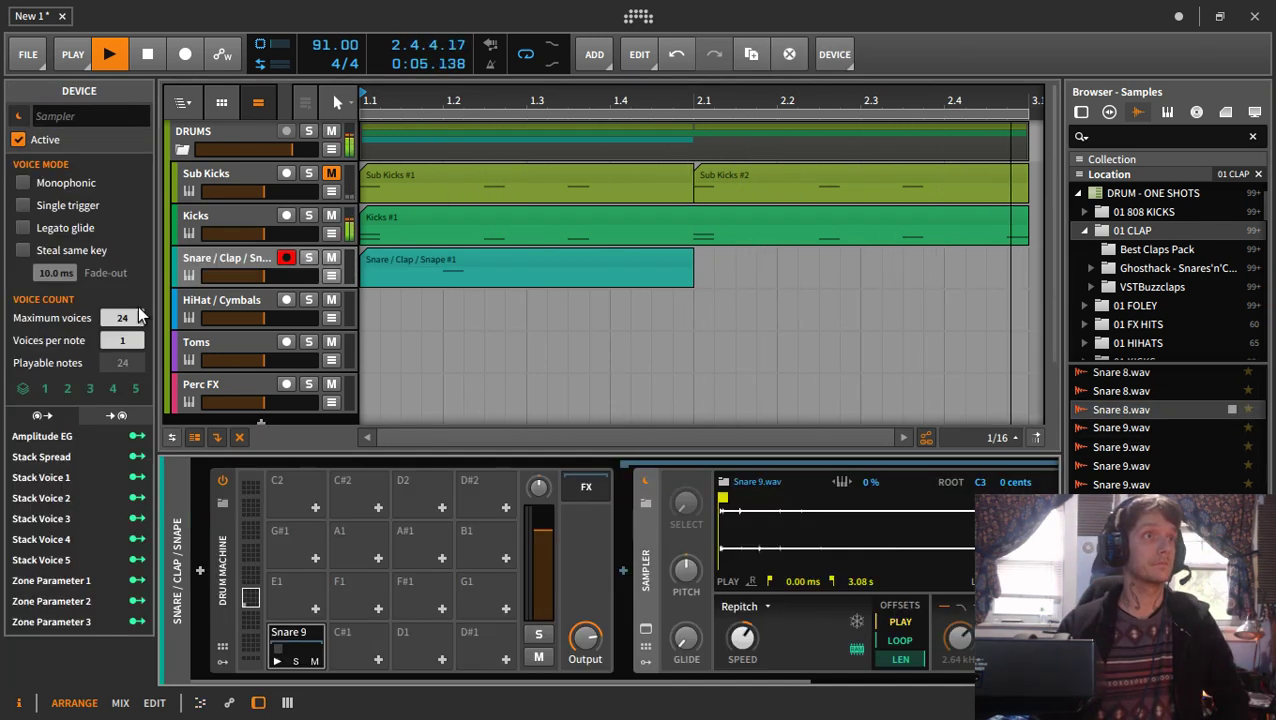
{"action": "left_click_drag", "start_coordinate": [1144, 410], "coordinate": [362, 648]}
{"action": "left_click", "coordinate": [362, 648]}
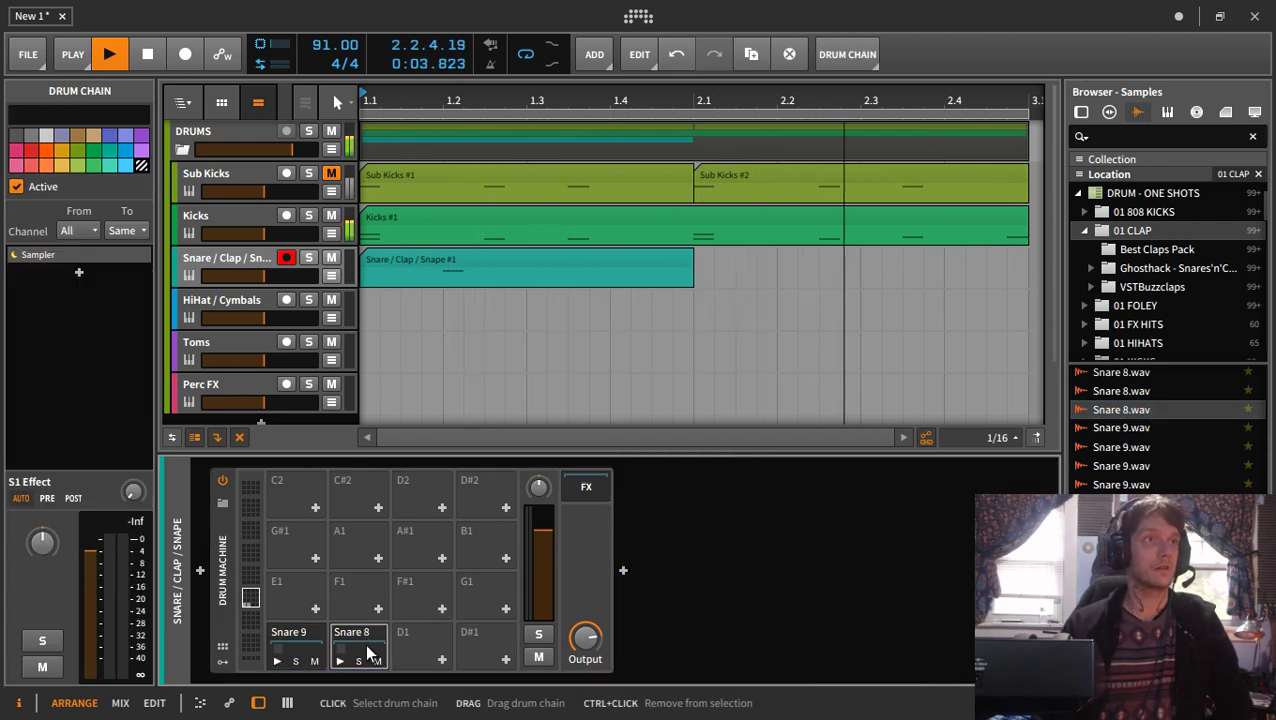
{"action": "left_click", "coordinate": [360, 645]}
- Raise the envelope decay and release of the C#1 Snare 8 pad's Sampler and bring up the Snare 9 pad's Sampler envelope
{"action": "left_click_drag", "start_coordinate": [490, 680], "coordinate": [780, 684]}
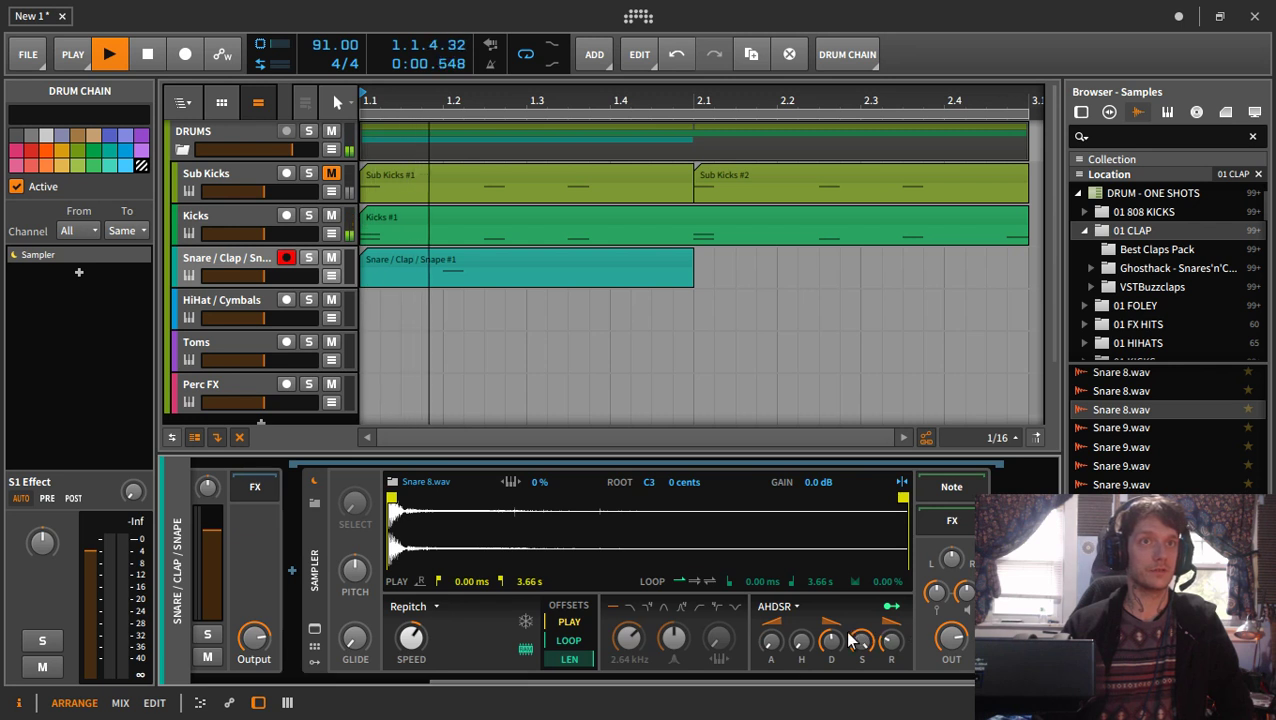
{"action": "left_click_drag", "start_coordinate": [833, 643], "coordinate": [833, 560]}
{"action": "left_click_drag", "start_coordinate": [892, 645], "coordinate": [892, 590]}
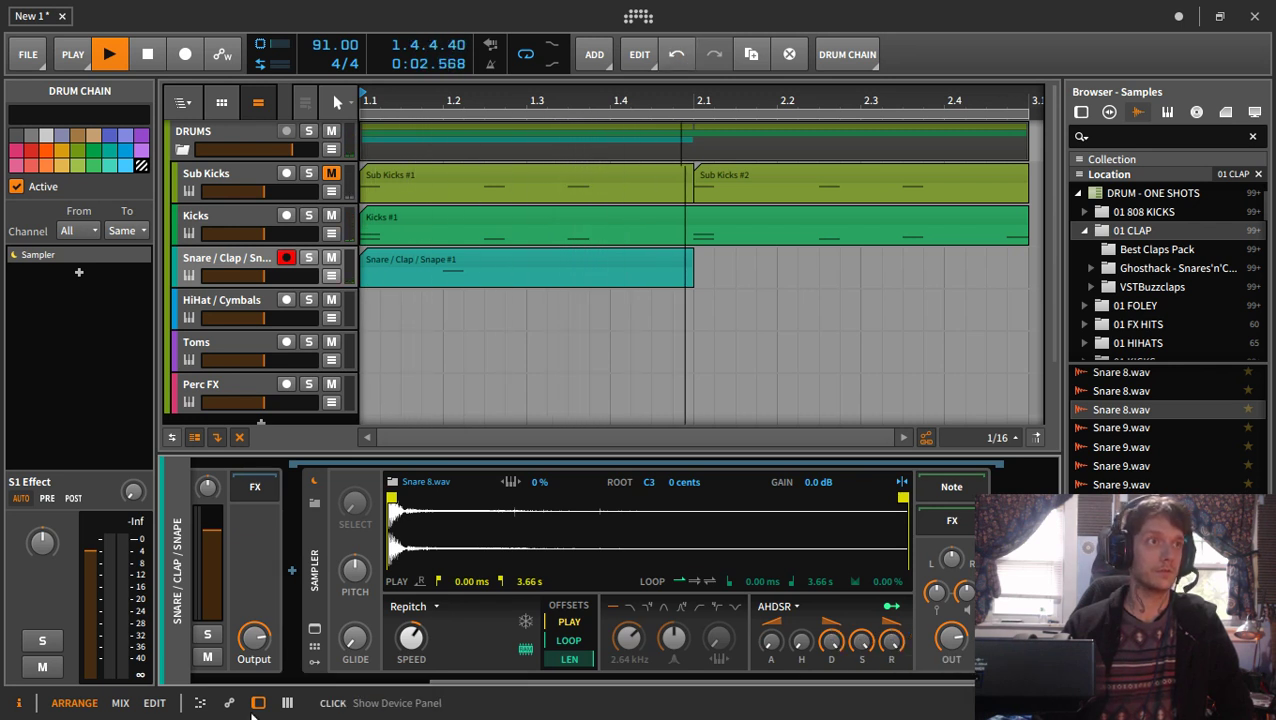
{"action": "left_click", "coordinate": [251, 682]}
{"action": "left_click", "coordinate": [307, 652]}
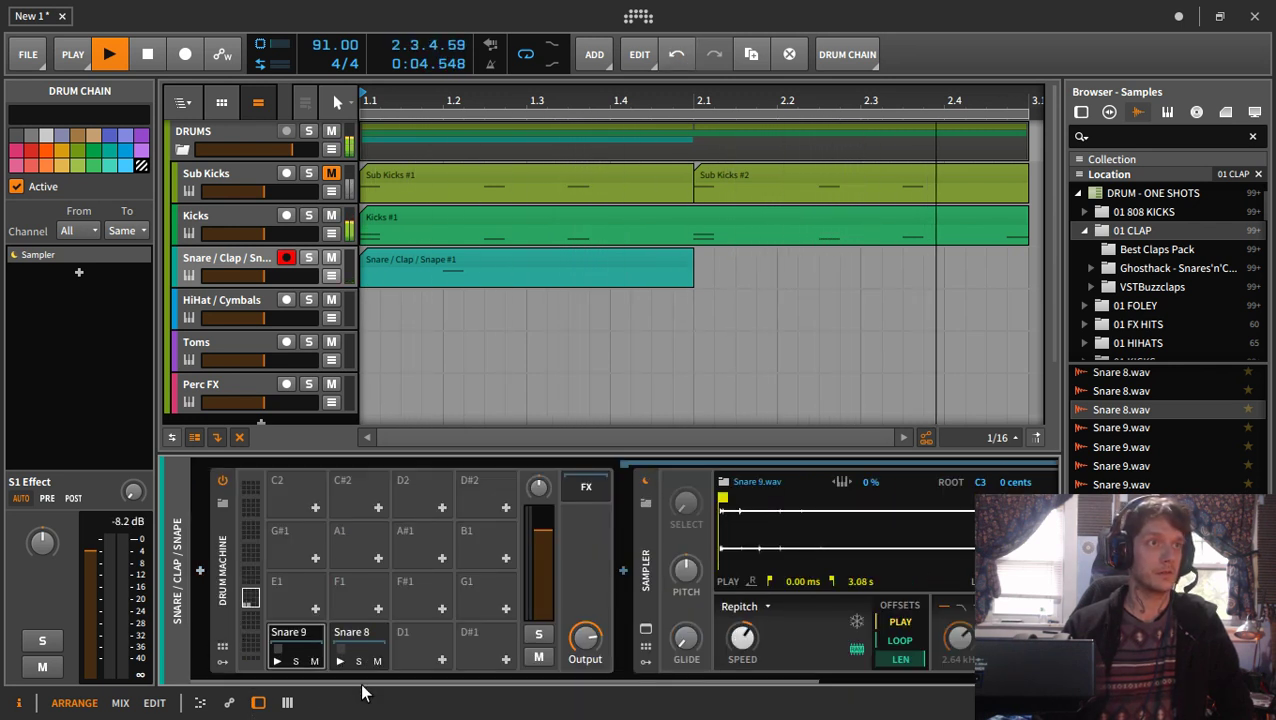
{"action": "left_click_drag", "start_coordinate": [362, 684], "coordinate": [917, 686]}
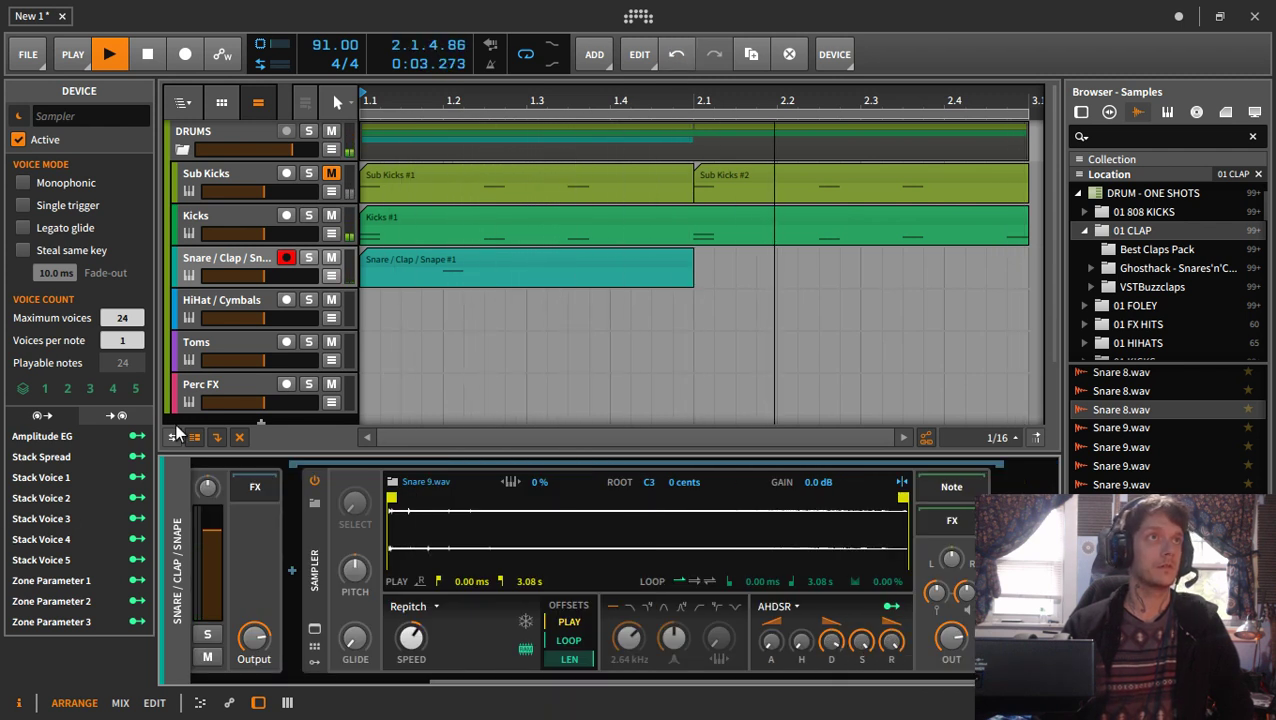
- Extend the Snare / Clap / Snape clip to two bars and add C#1 notes at 1.4.1 and 2.4.1 and a C1 note at 2.2.1
{"action": "left_click_drag", "start_coordinate": [693, 266], "coordinate": [1005, 262]}
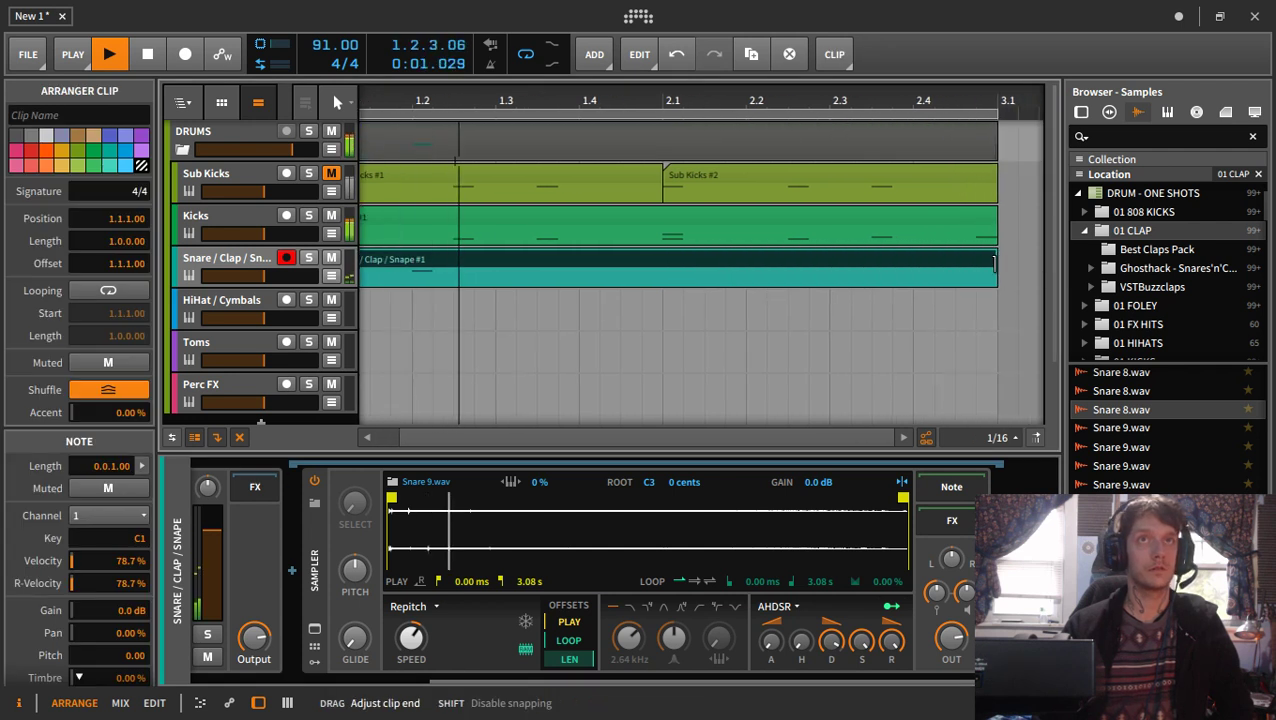
{"action": "double_click", "coordinate": [502, 262]}
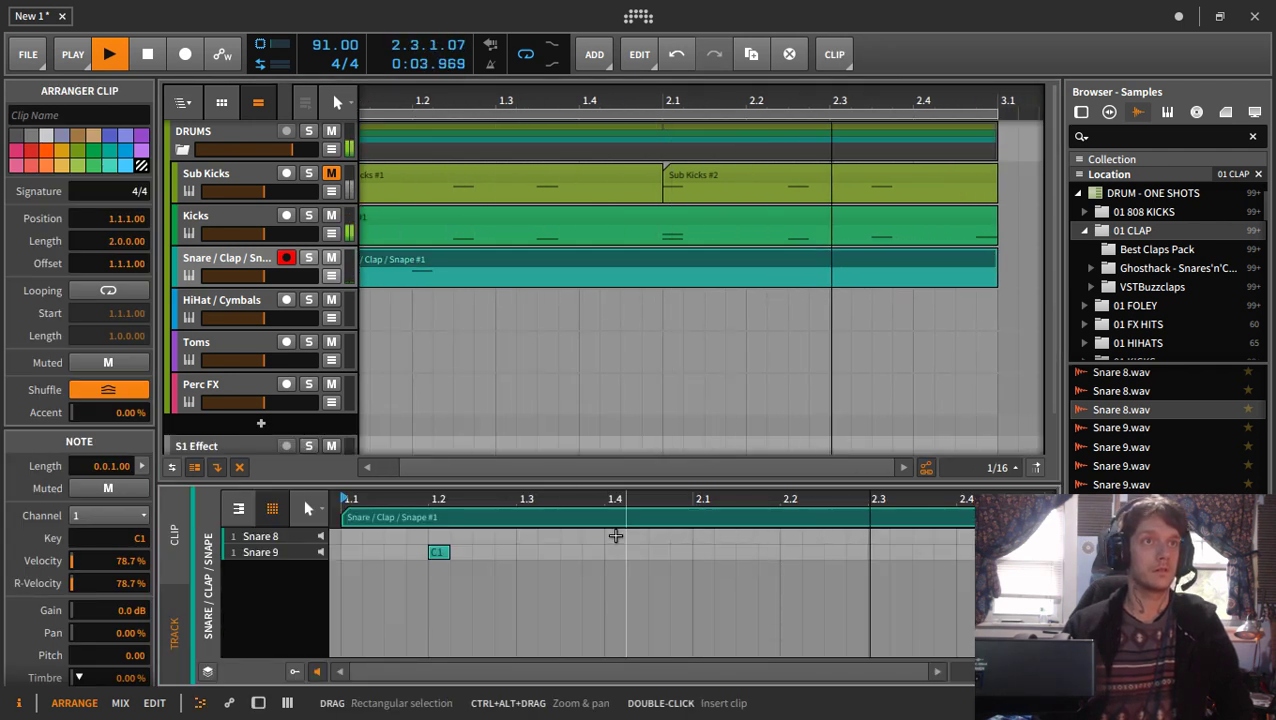
{"action": "double_click", "coordinate": [615, 536]}
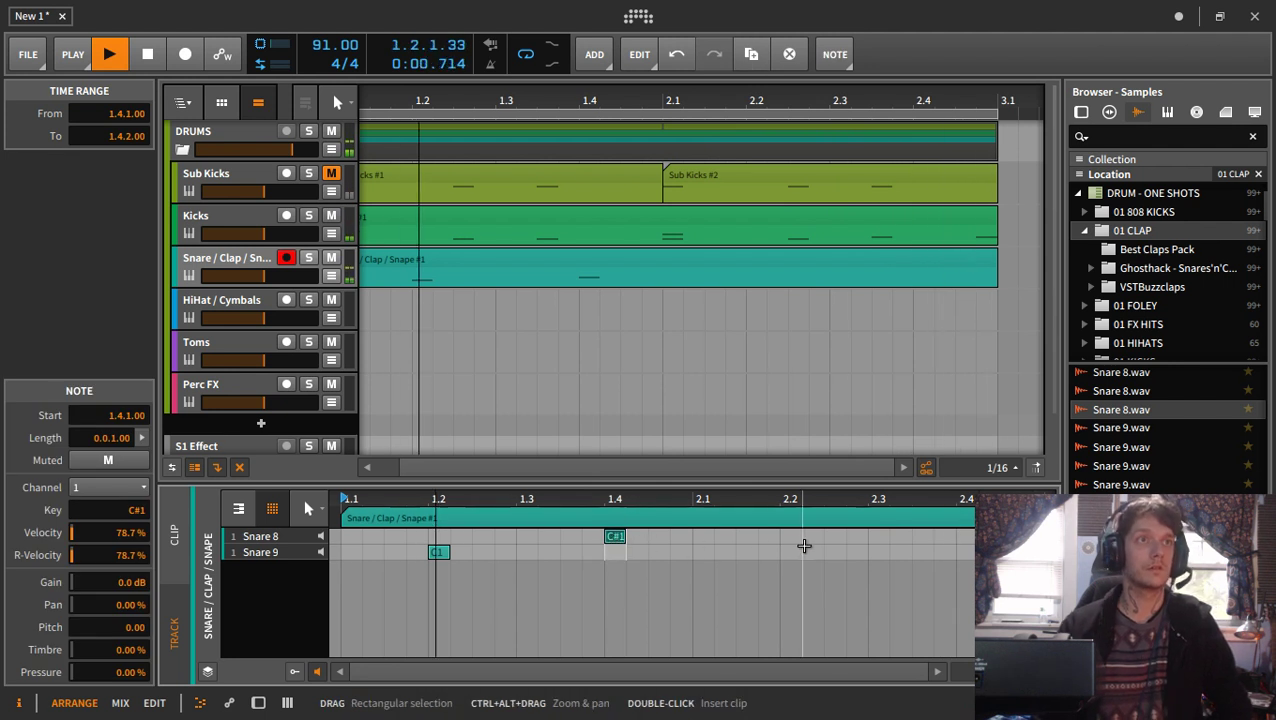
{"action": "left_click", "coordinate": [790, 550]}
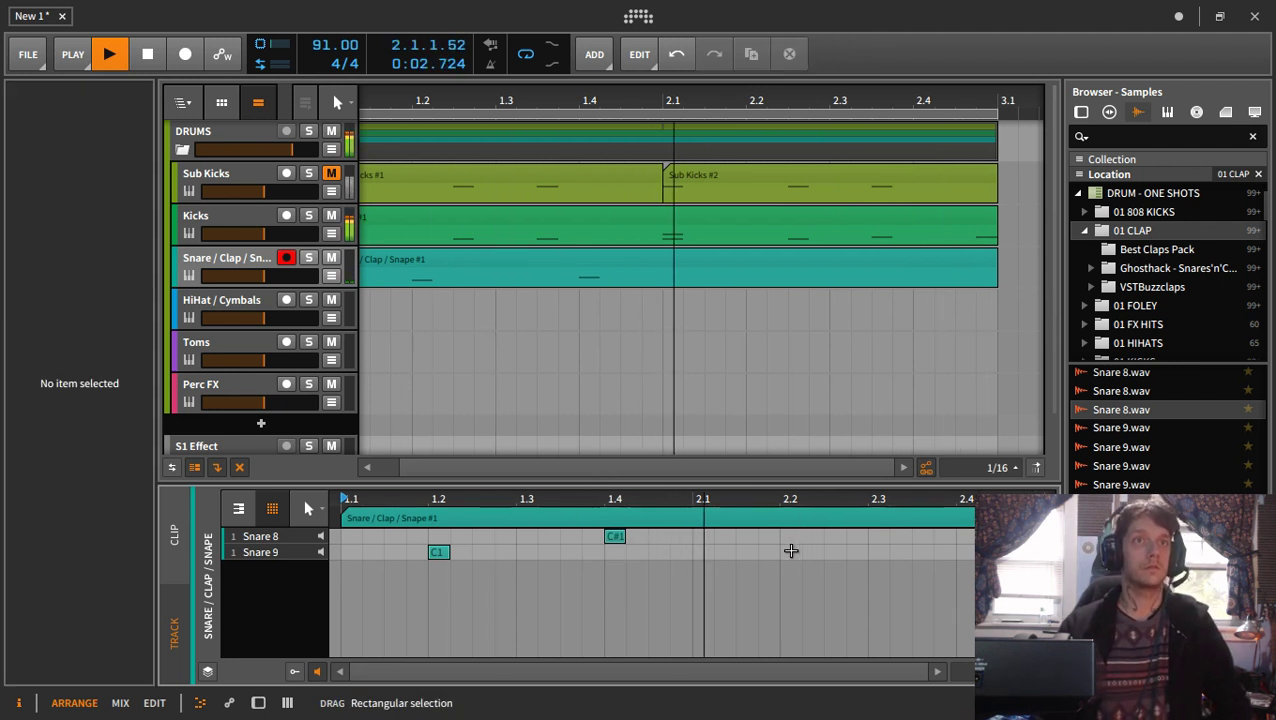
{"action": "double_click", "coordinate": [790, 551]}
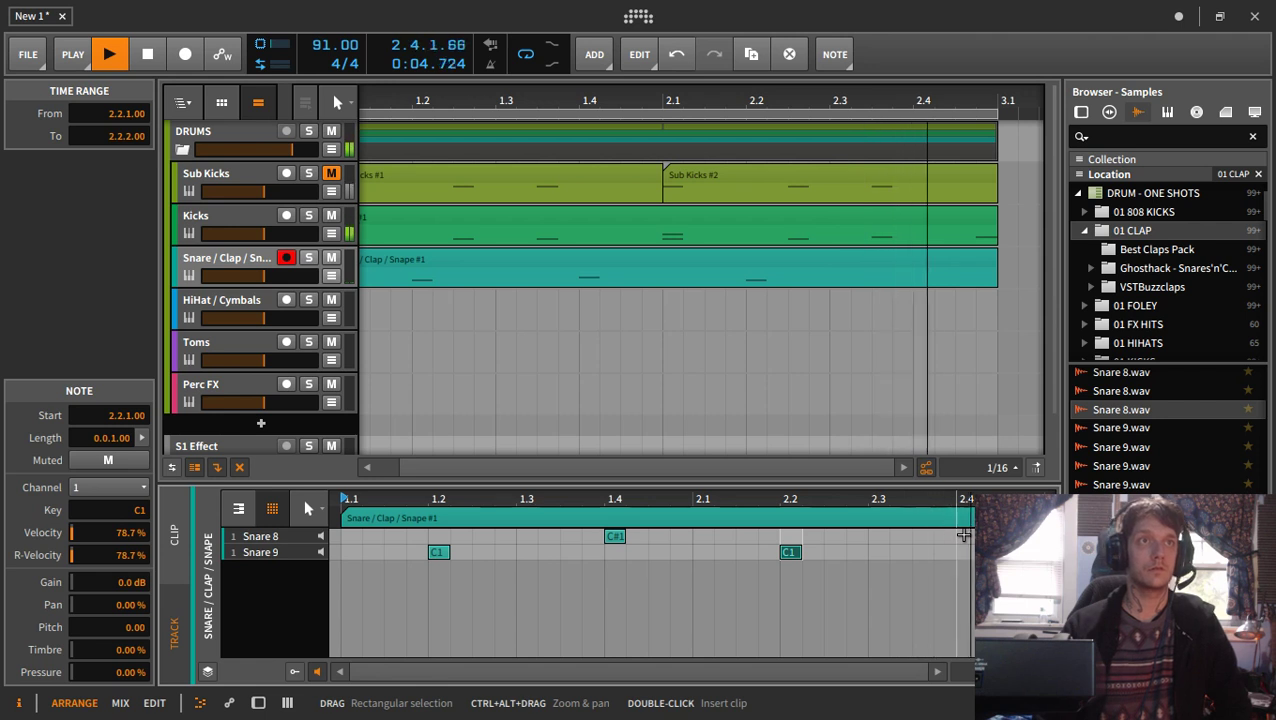
{"action": "double_click", "coordinate": [963, 536]}
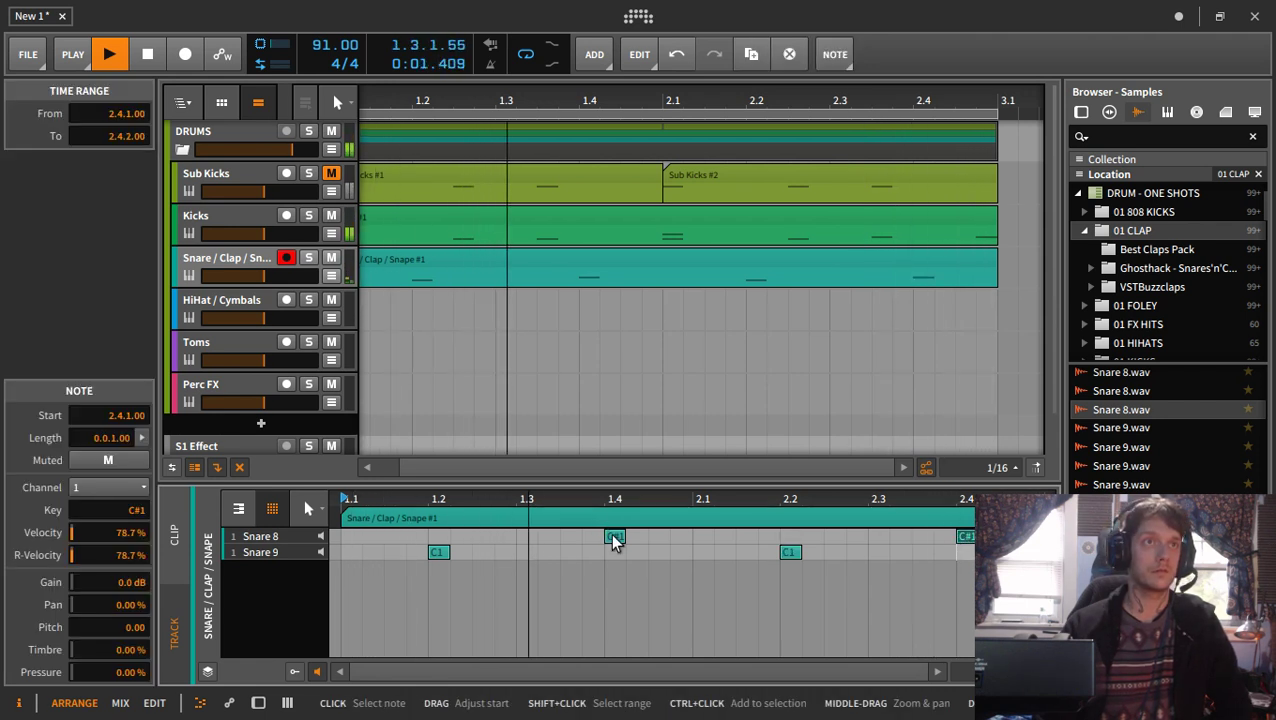
- Audition a different Snare 8.wav sample and load it onto the D1 pad of the Snare / Clap / Snape Drum Machine
{"action": "left_click", "coordinate": [215, 270]}
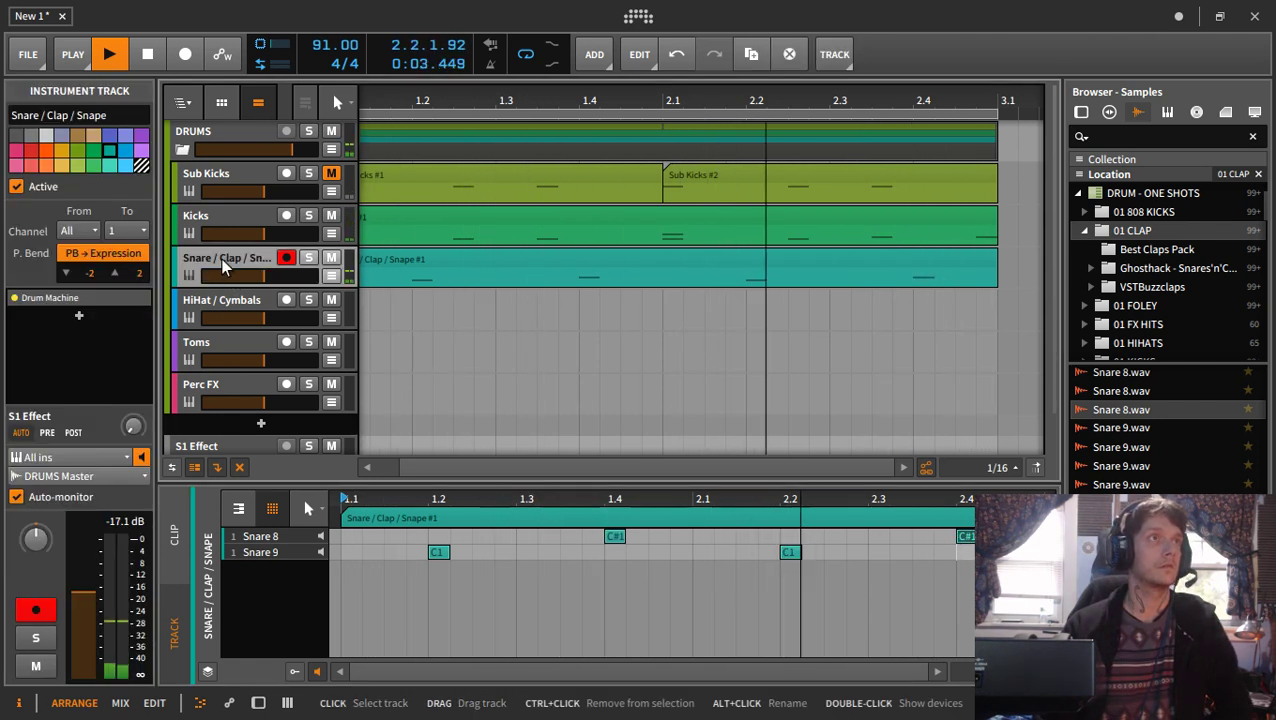
{"action": "left_click", "coordinate": [1180, 391]}
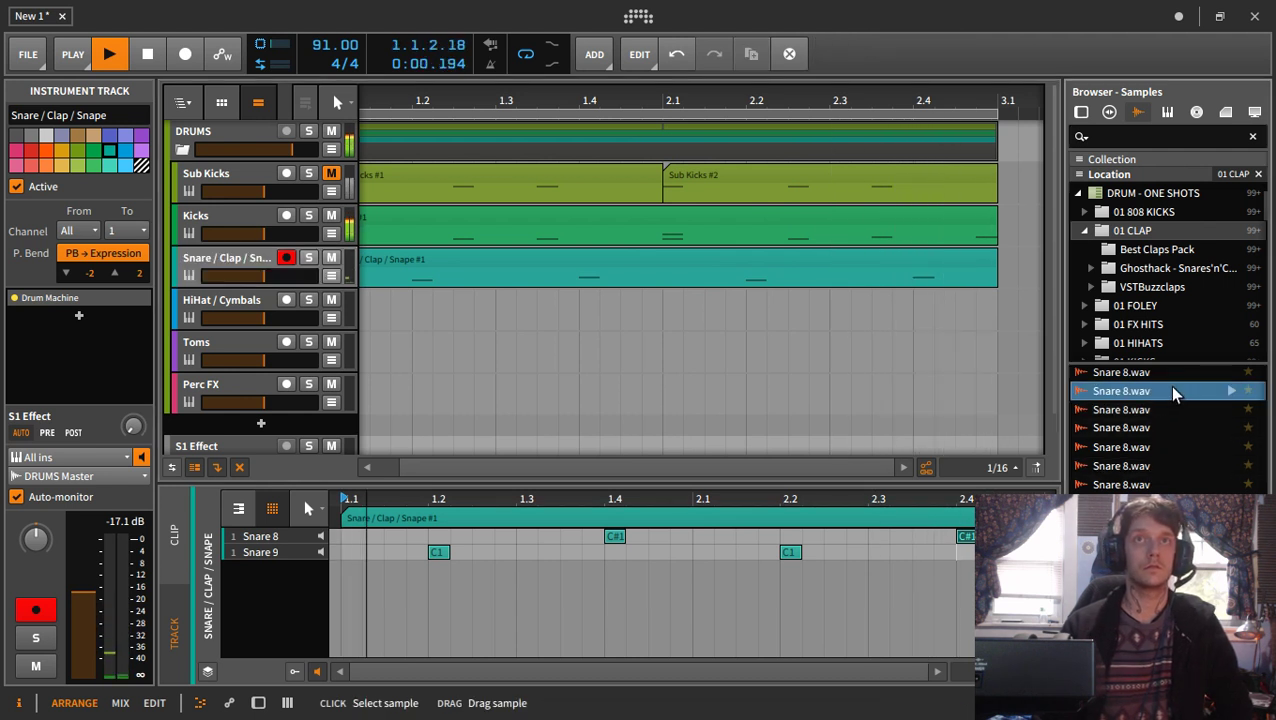
{"action": "double_click", "coordinate": [232, 262]}
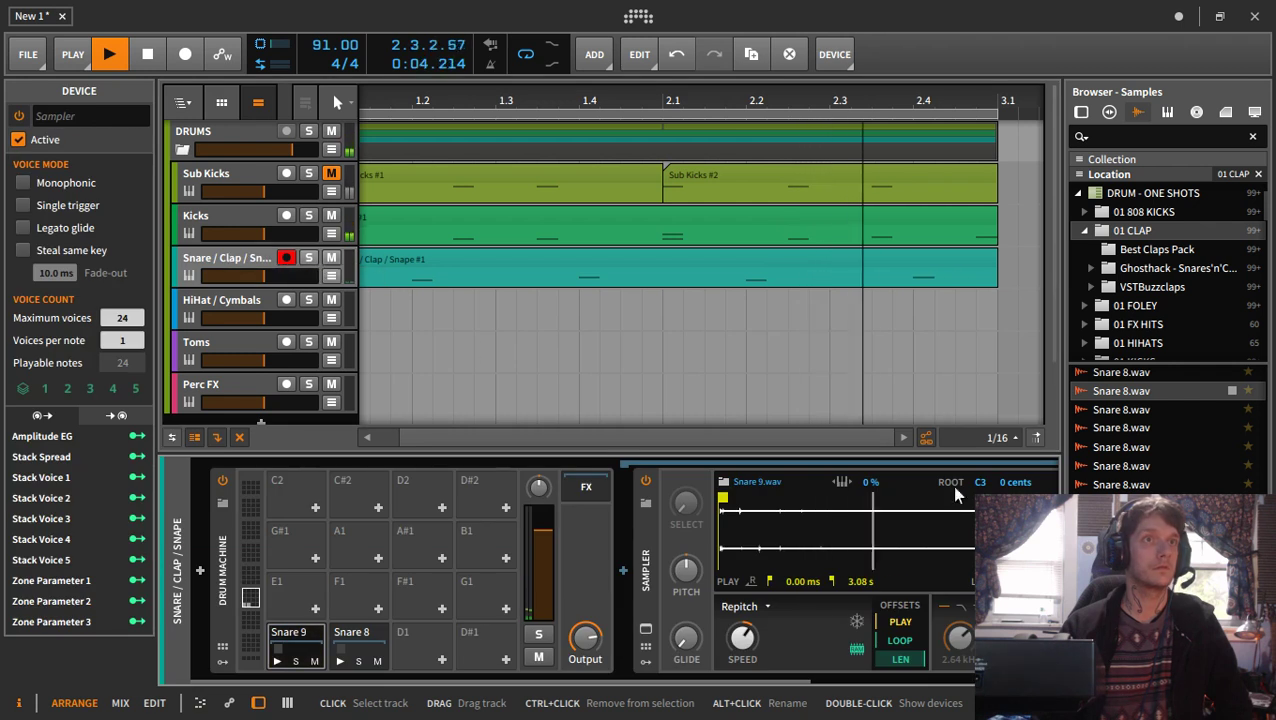
{"action": "left_click_drag", "start_coordinate": [1132, 388], "coordinate": [408, 648]}
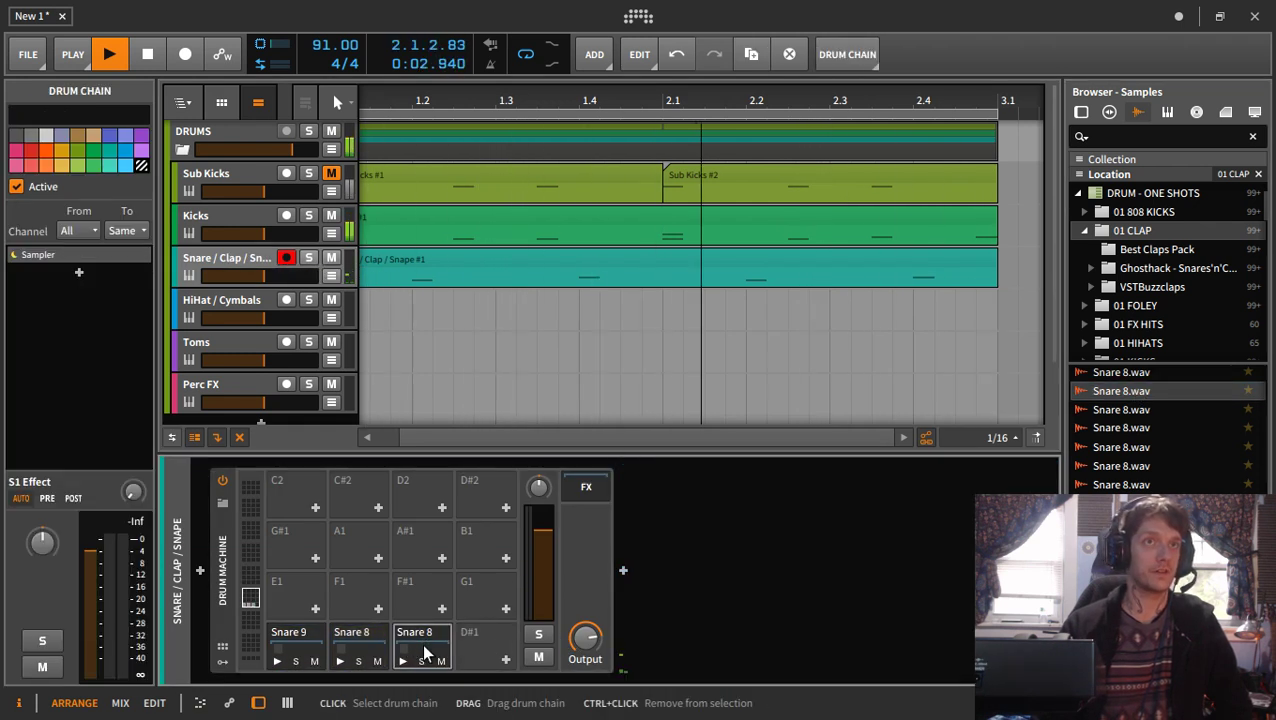
{"action": "left_click", "coordinate": [843, 481]}
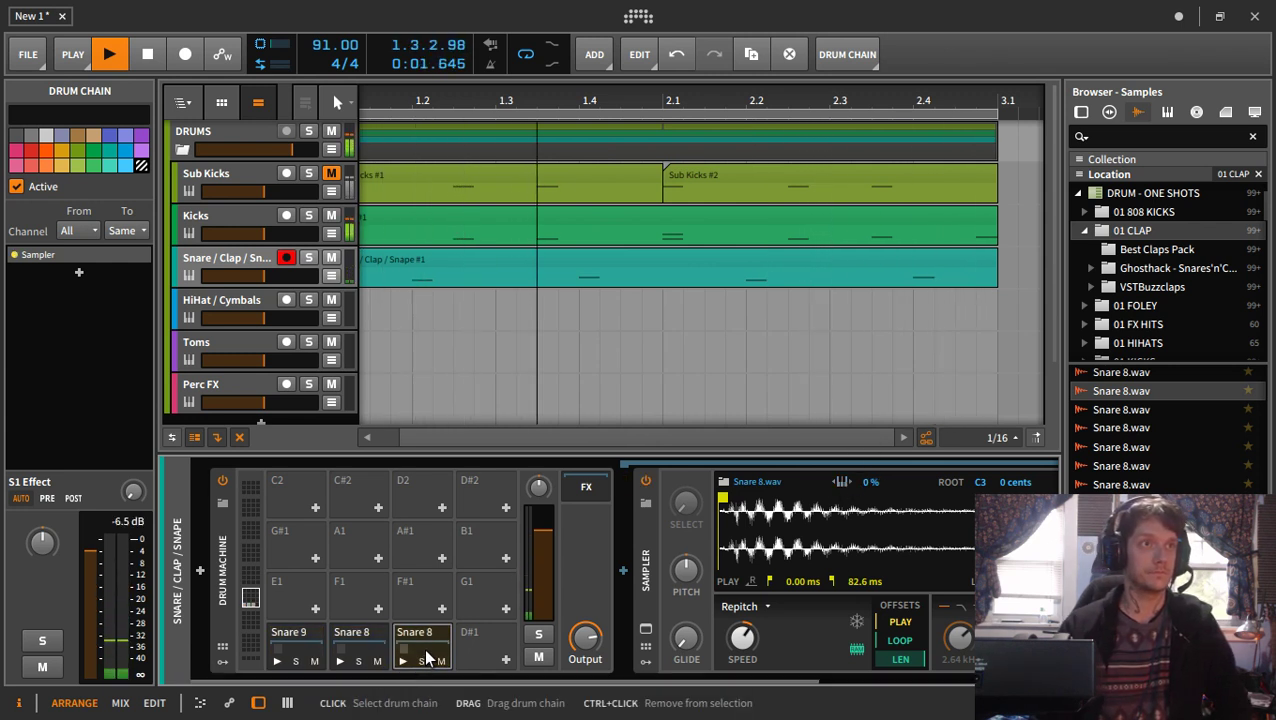
- Add D1 notes at 1.2.1, 1.4.1, 2.2.1 and 2.4.1 in the Snare / Clap / Snape clip
{"action": "double_click", "coordinate": [406, 263]}
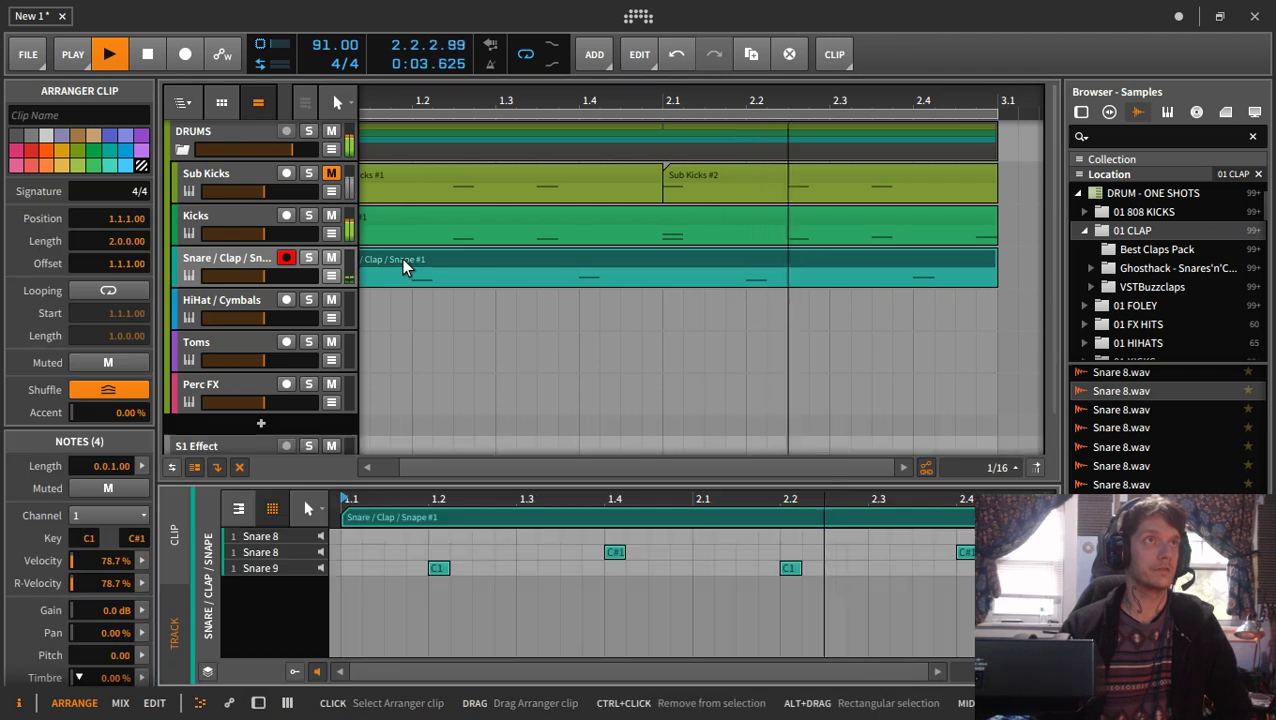
{"action": "double_click", "coordinate": [437, 536]}
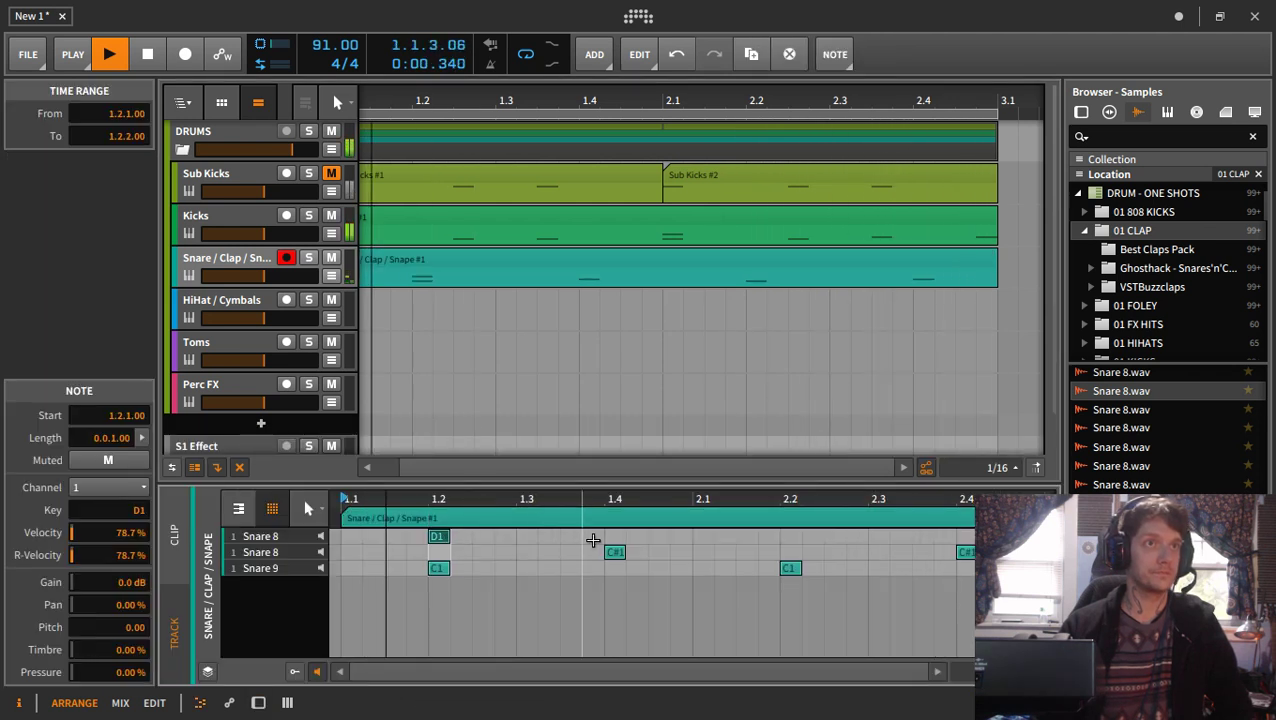
{"action": "double_click", "coordinate": [614, 537]}
{"action": "double_click", "coordinate": [790, 536]}
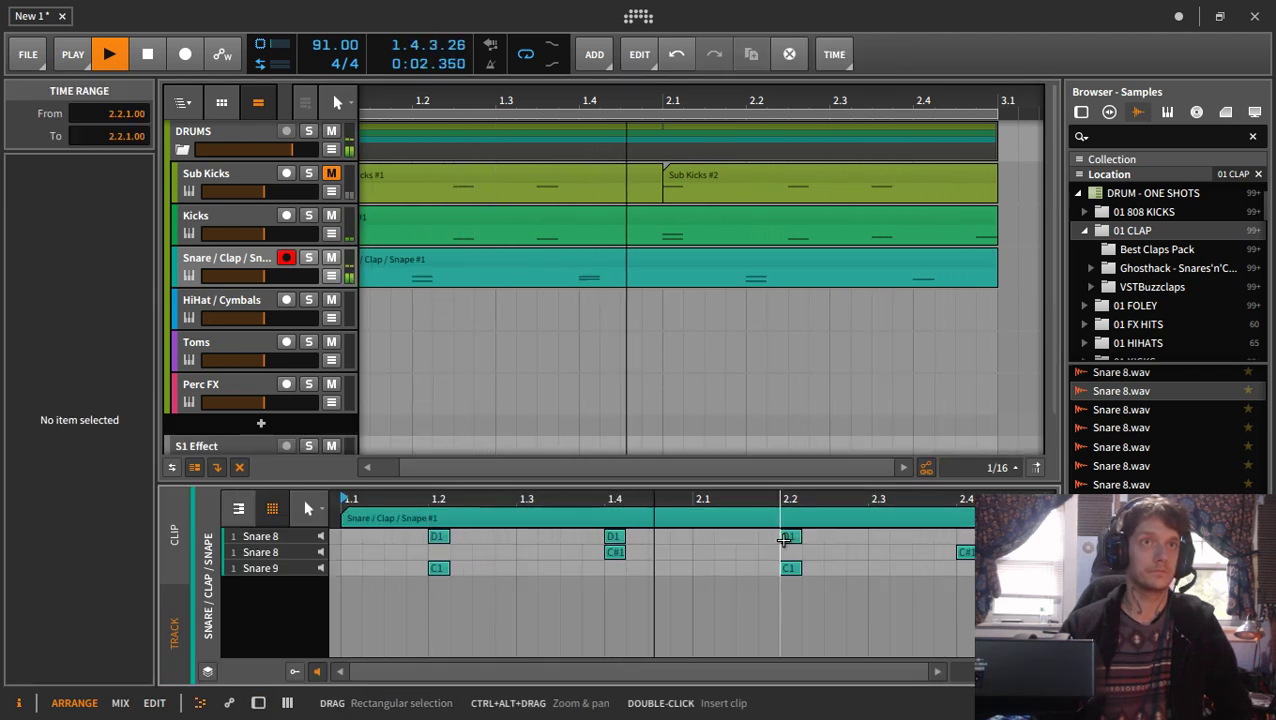
{"action": "double_click", "coordinate": [968, 536]}
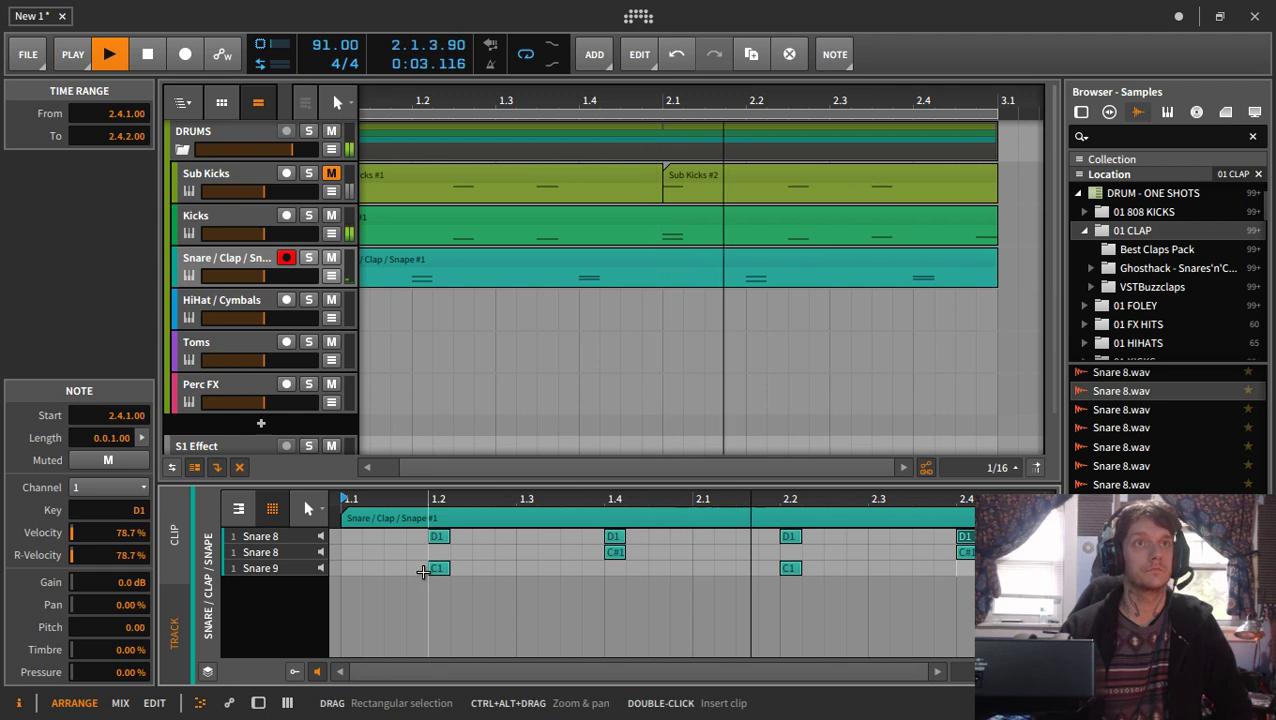
- Show the Snare / Clap / Snape Drum Machine and lower the D1 Snare 8 pad's Sampler pitch to -2.60 st
{"action": "left_click", "coordinate": [416, 257]}
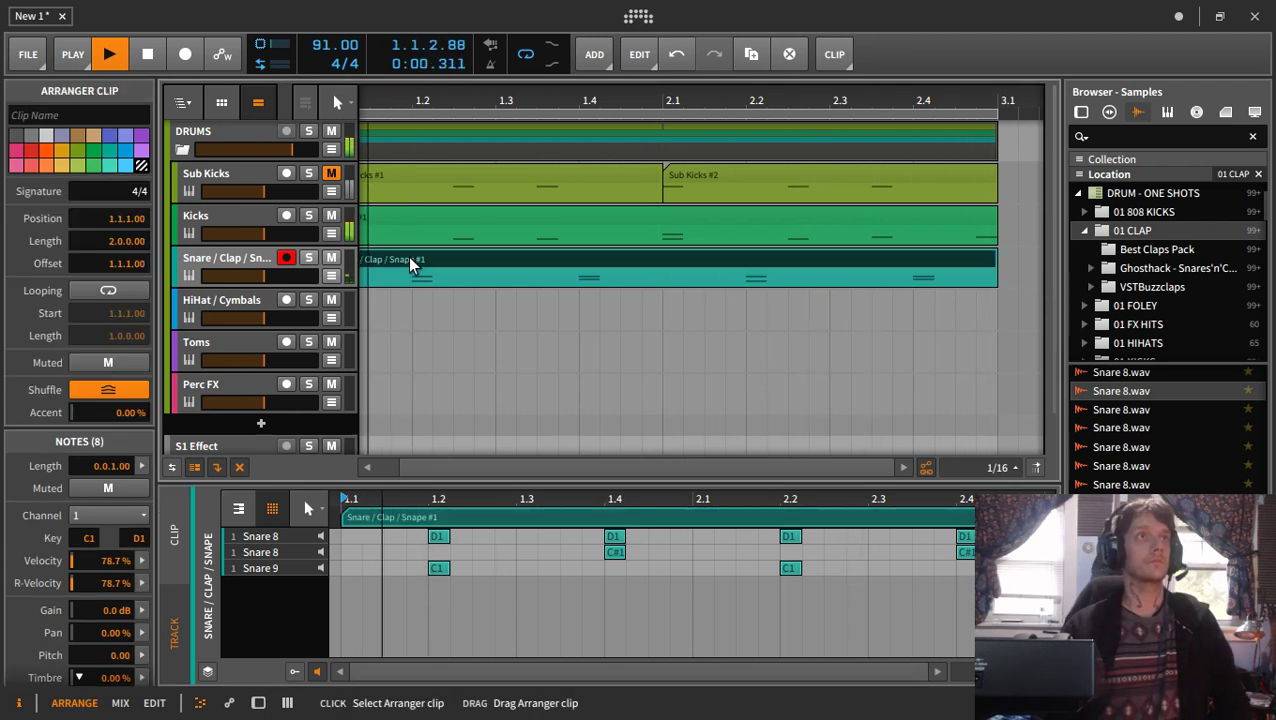
{"action": "double_click", "coordinate": [200, 257]}
{"action": "left_click", "coordinate": [440, 655]}
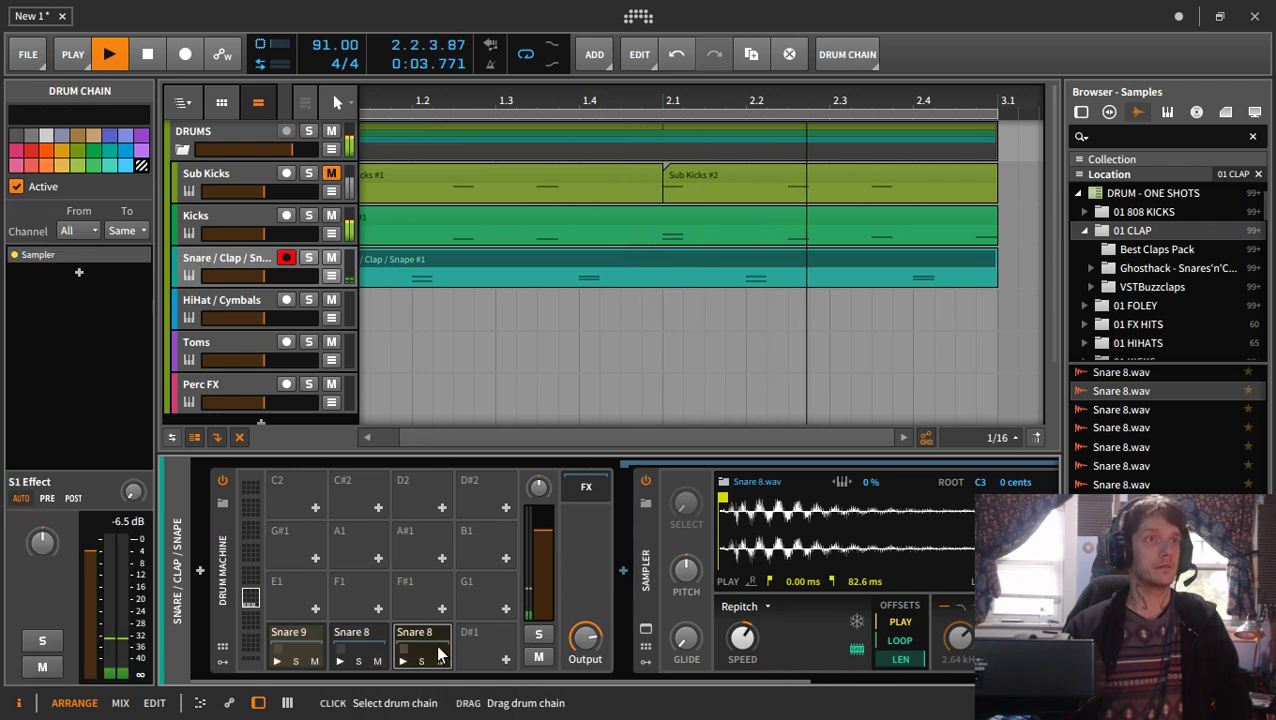
{"action": "mouse_move", "coordinate": [685, 572]}
{"action": "left_mouse_down"}
{"action": "mouse_move", "coordinate": [685, 594]}
{"action": "mouse_move", "coordinate": [685, 581]}
{"action": "left_mouse_up"}
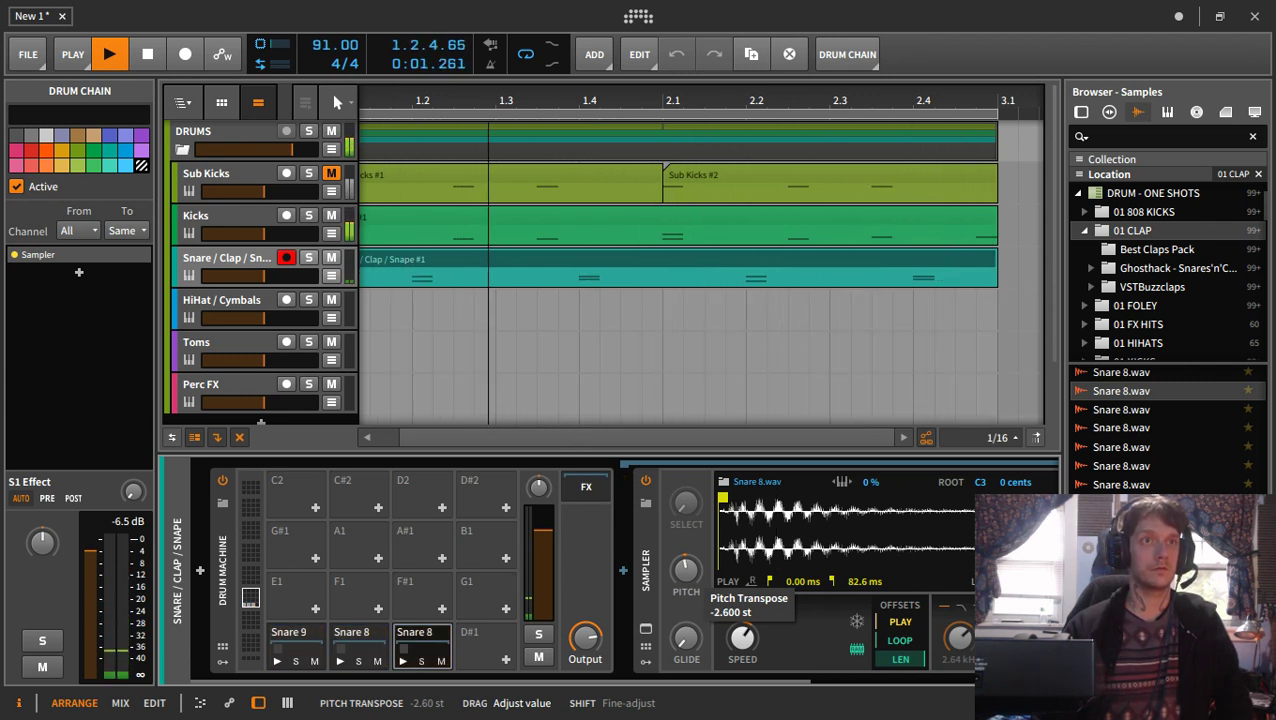
- Insert the Bitwig Distortion device after the Sampler in the D1 Snare 8 pad's chain
{"action": "left_click_drag", "start_coordinate": [627, 682], "coordinate": [903, 693]}
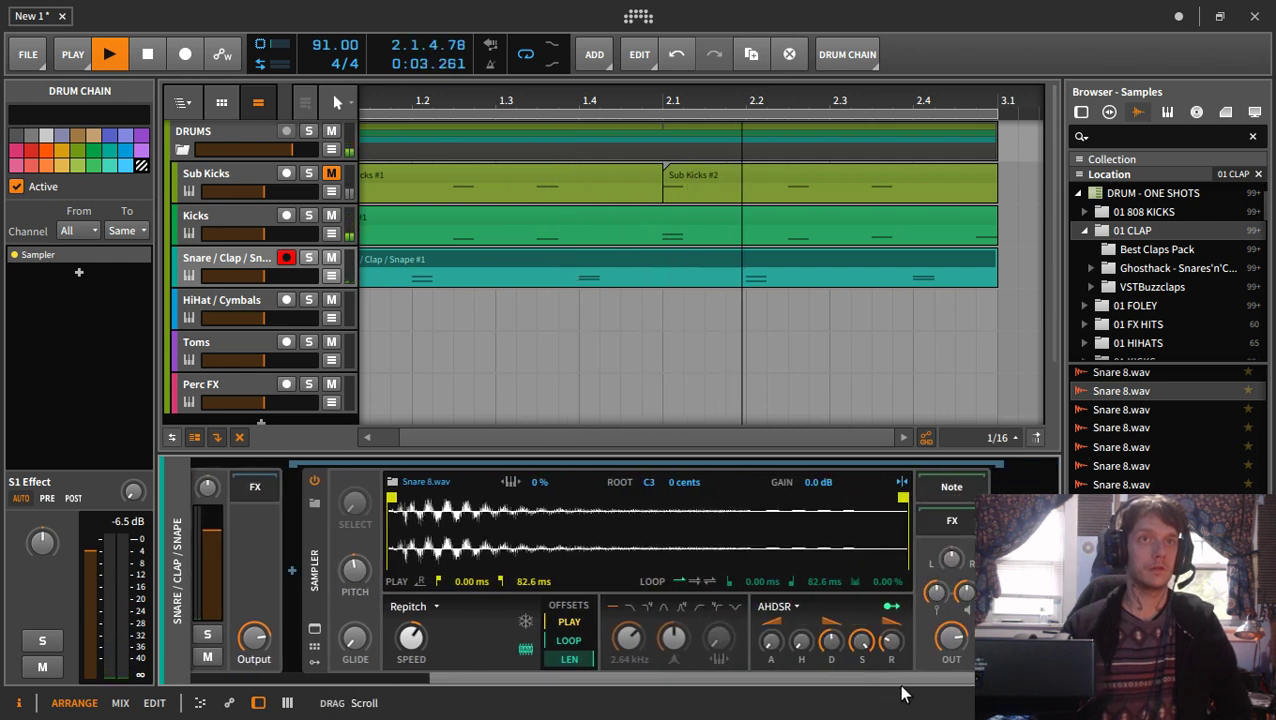
{"action": "left_click", "coordinate": [1001, 570]}
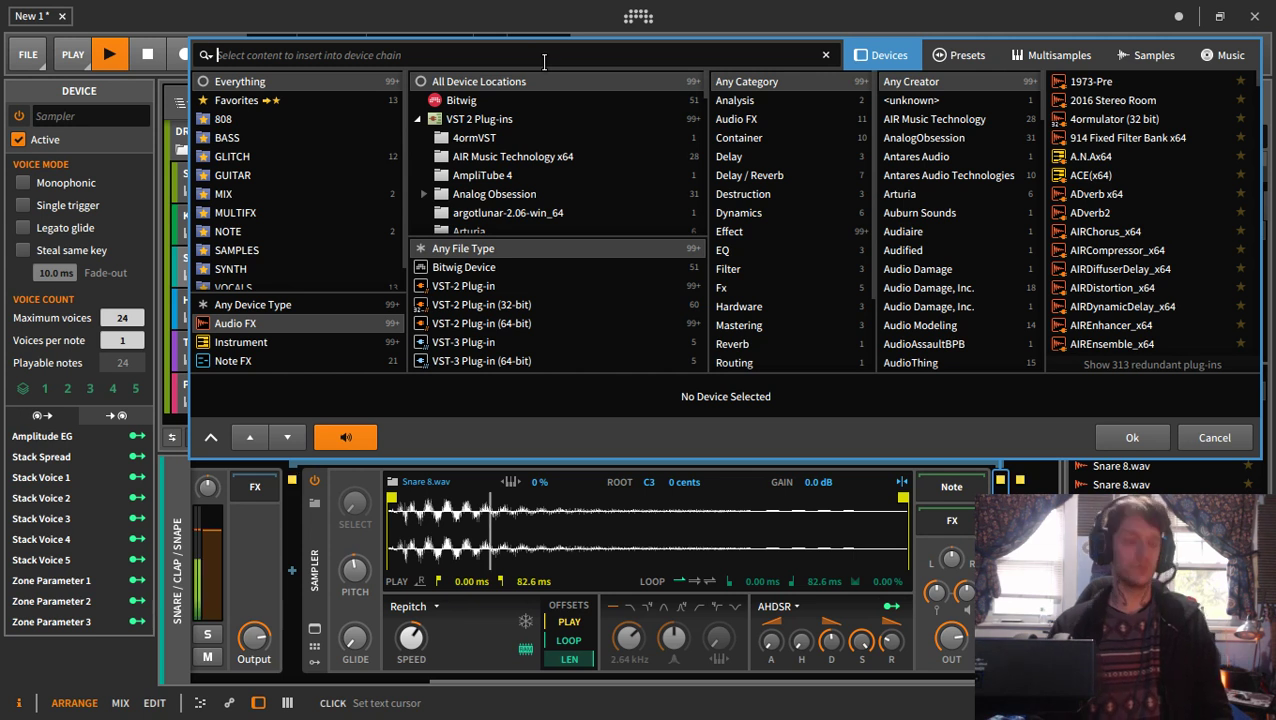
{"action": "type", "text": "dis"}
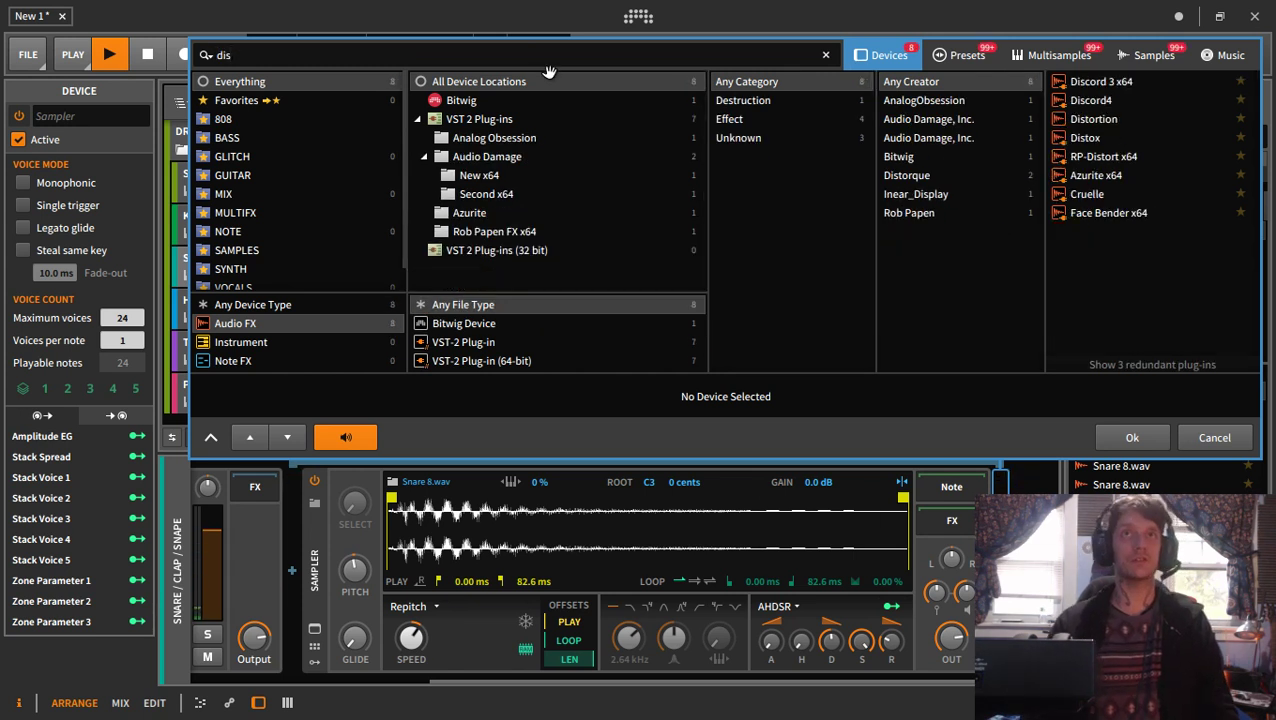
{"action": "left_click", "coordinate": [1118, 121]}
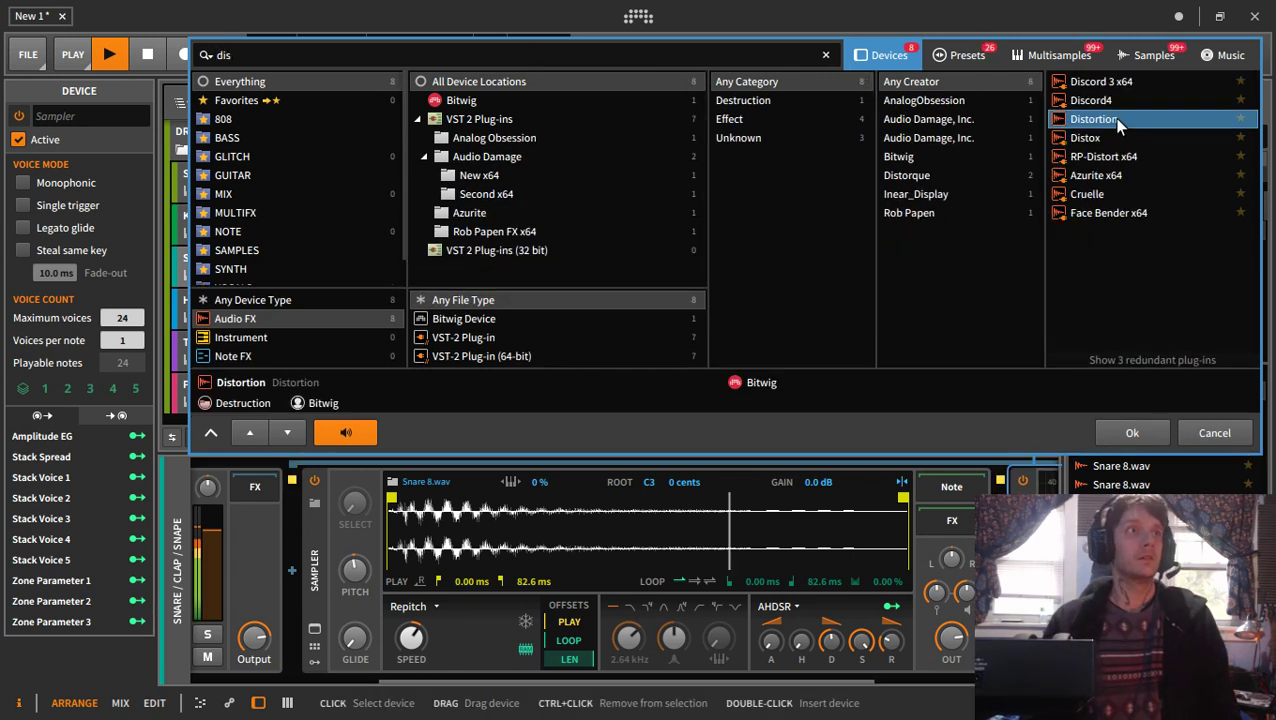
{"action": "double_click", "coordinate": [1118, 121]}
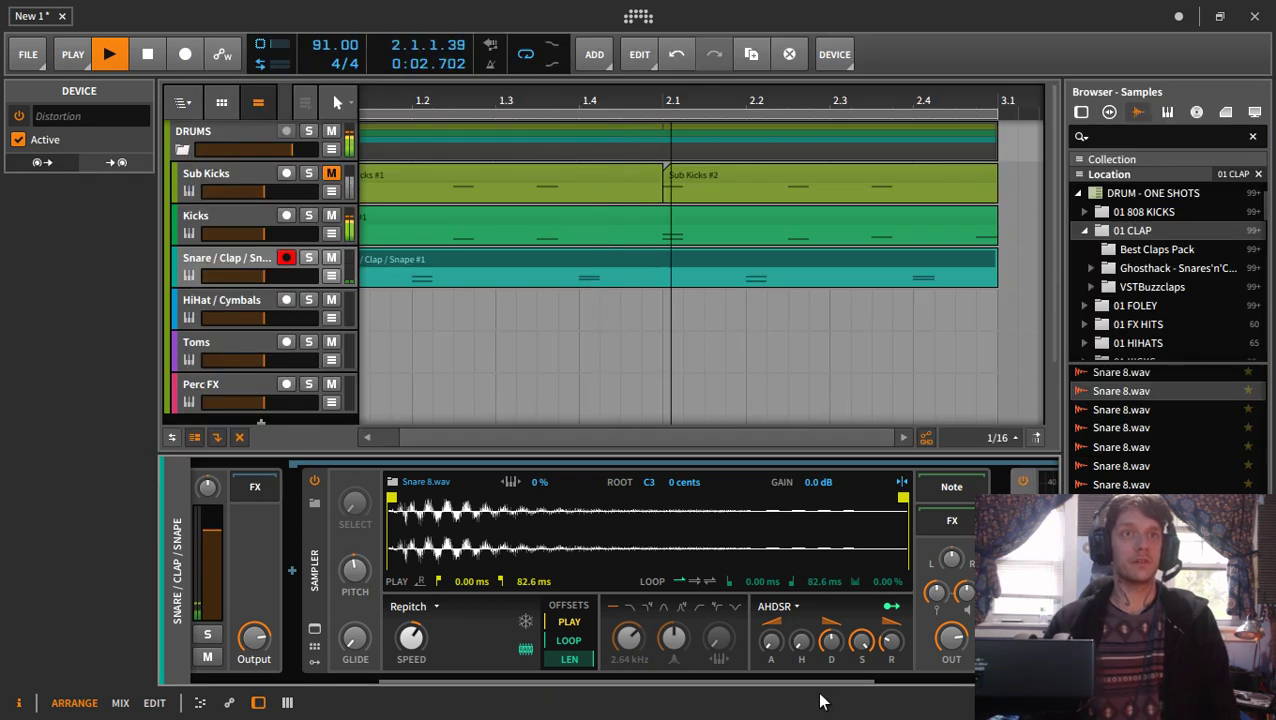
- Raise the Distortion's drive to +40.7 dB, adjust both post filters and raise the pre-EQ frequency
{"action": "left_click_drag", "start_coordinate": [817, 682], "coordinate": [1001, 683]}
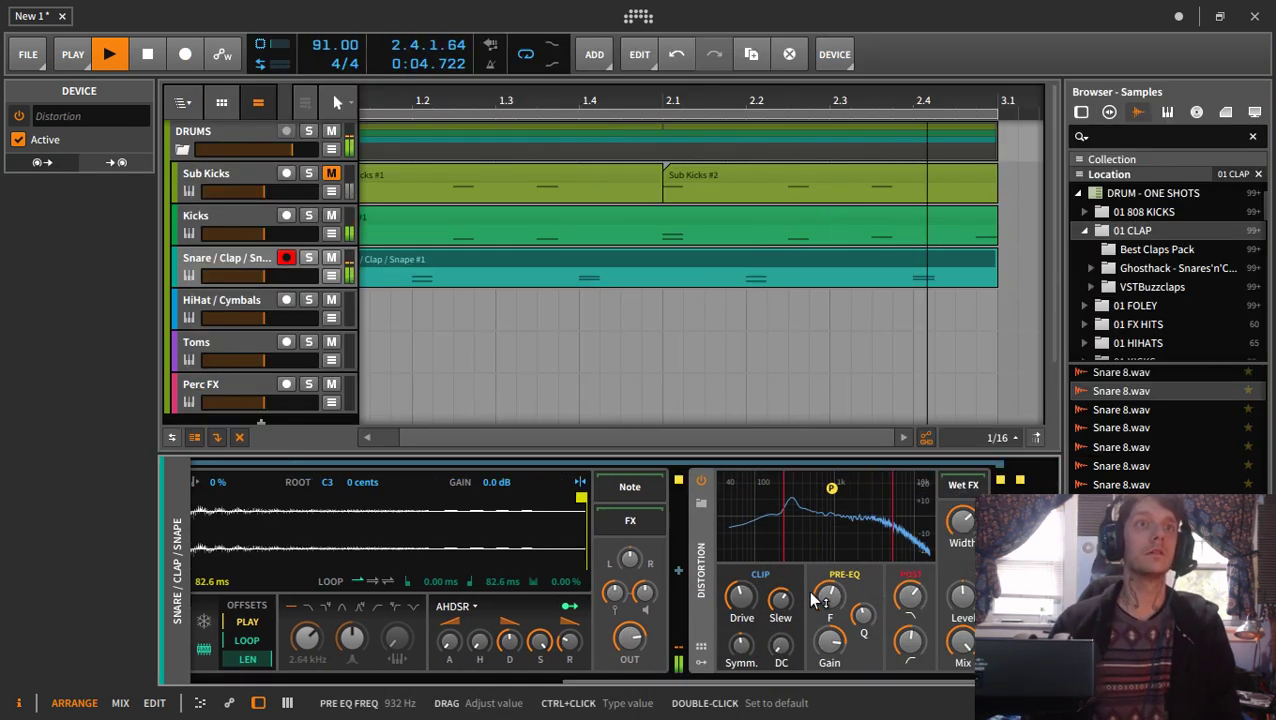
{"action": "left_click_drag", "start_coordinate": [741, 597], "coordinate": [741, 555]}
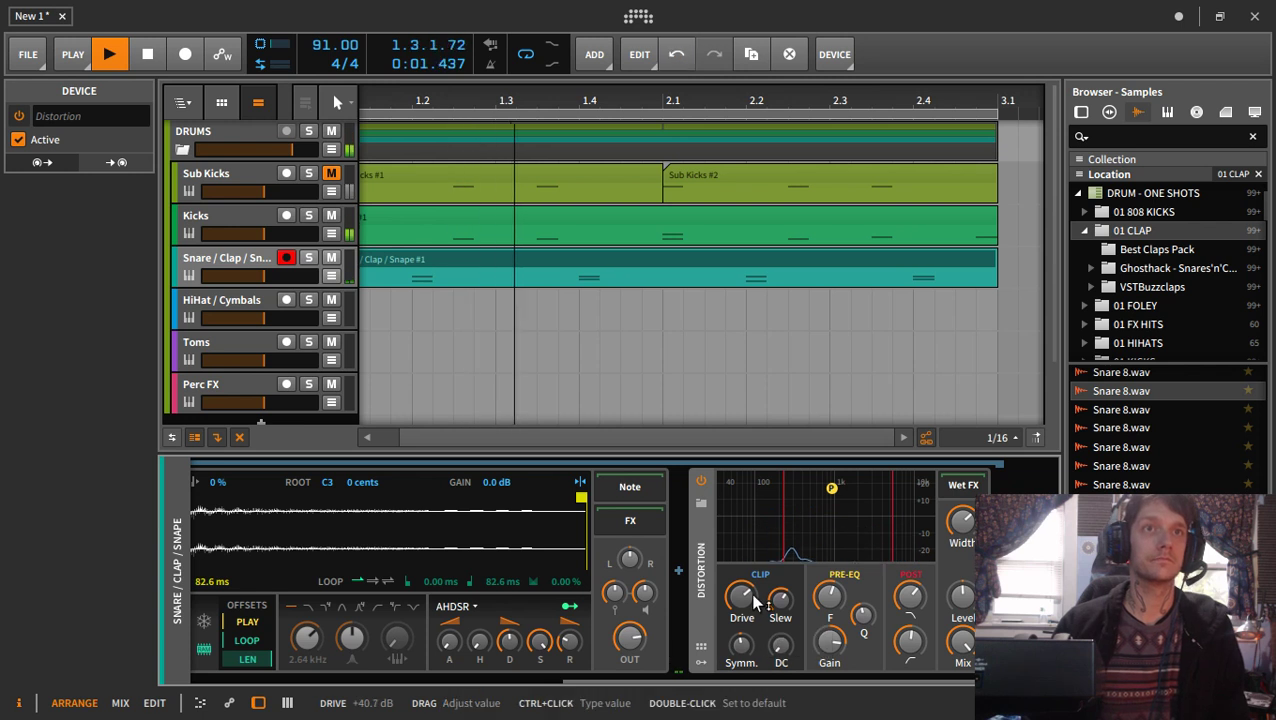
{"action": "mouse_move", "coordinate": [909, 597]}
{"action": "left_mouse_down"}
{"action": "mouse_move", "coordinate": [909, 630]}
{"action": "mouse_move", "coordinate": [909, 595]}
{"action": "left_mouse_up"}
{"action": "left_click_drag", "start_coordinate": [911, 649], "coordinate": [911, 662]}
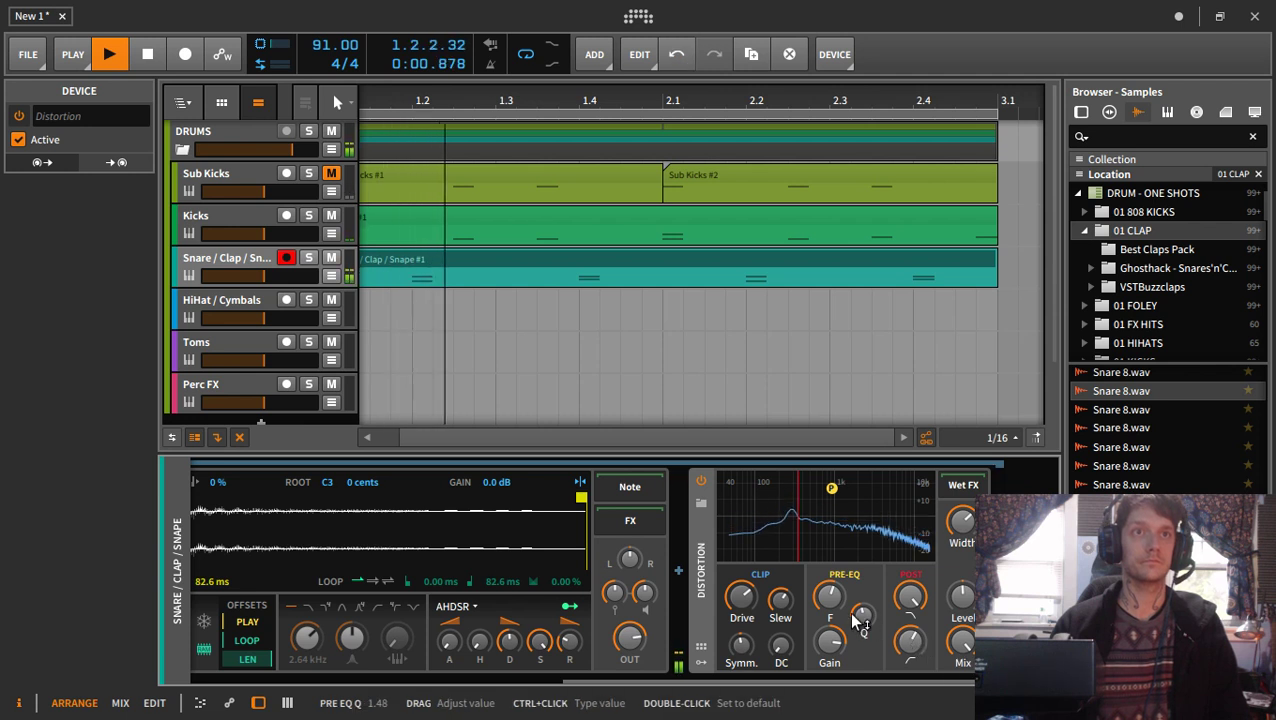
{"action": "left_click_drag", "start_coordinate": [829, 597], "coordinate": [829, 590]}
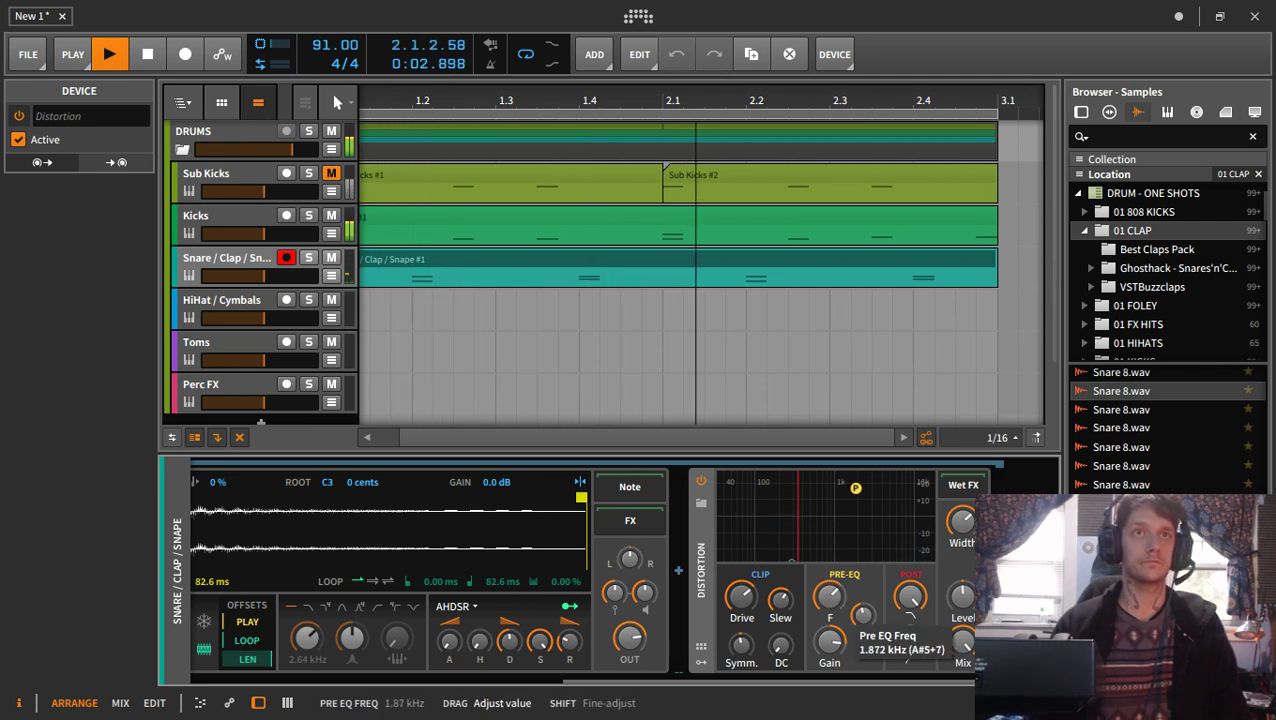
- Audition several Distortion presets on the D1 pad and load Warm Saturator
{"action": "left_click", "coordinate": [697, 501]}
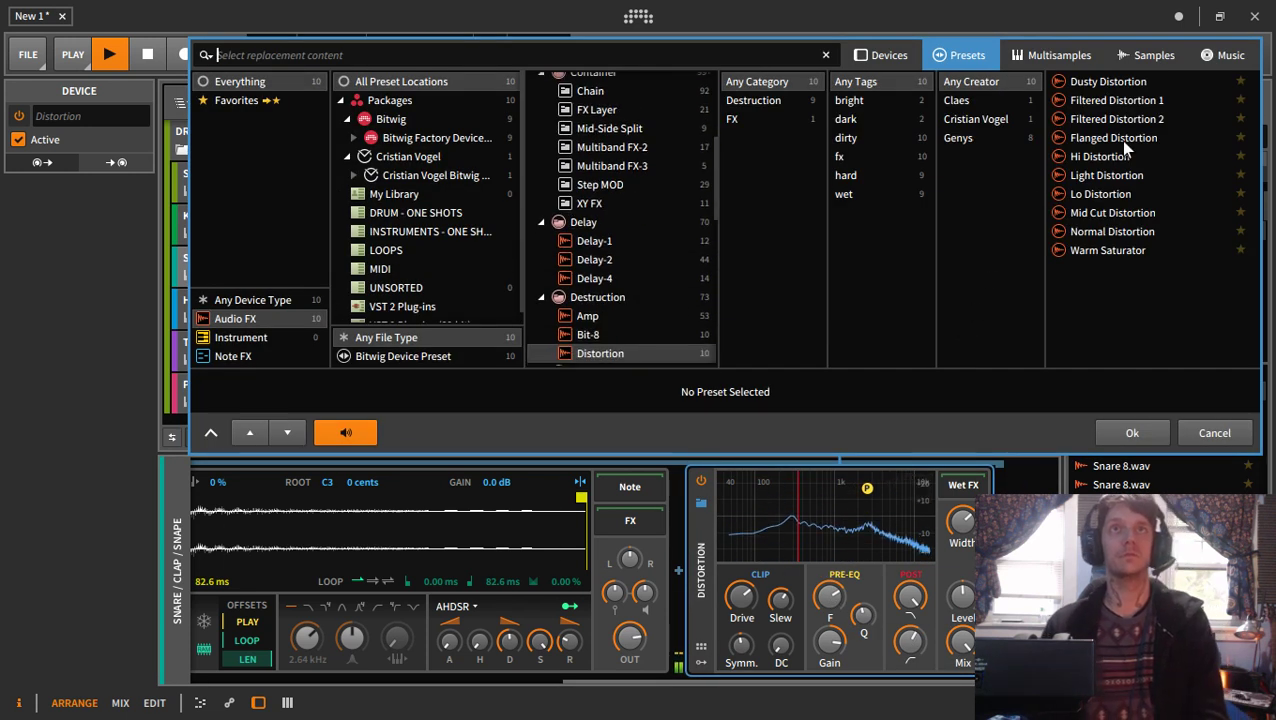
{"action": "left_click", "coordinate": [1131, 86]}
{"action": "left_click", "coordinate": [1137, 99]}
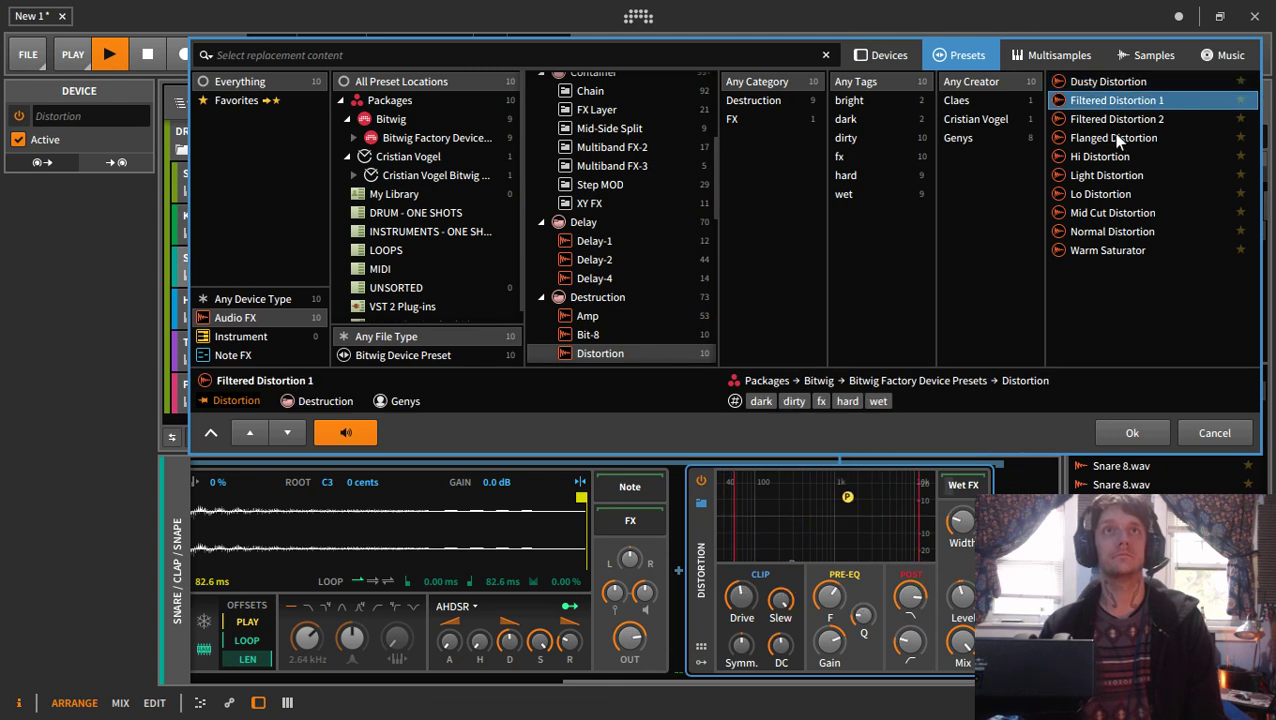
{"action": "left_click", "coordinate": [1106, 156]}
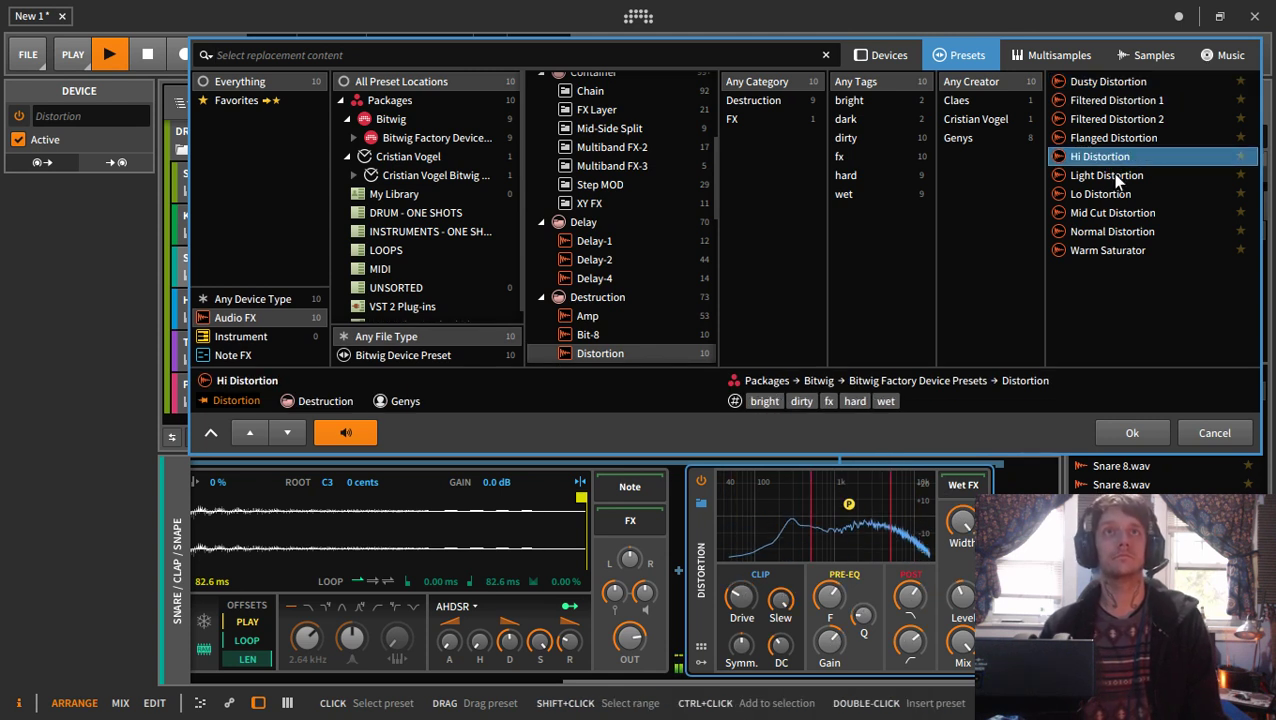
{"action": "left_click", "coordinate": [1119, 178]}
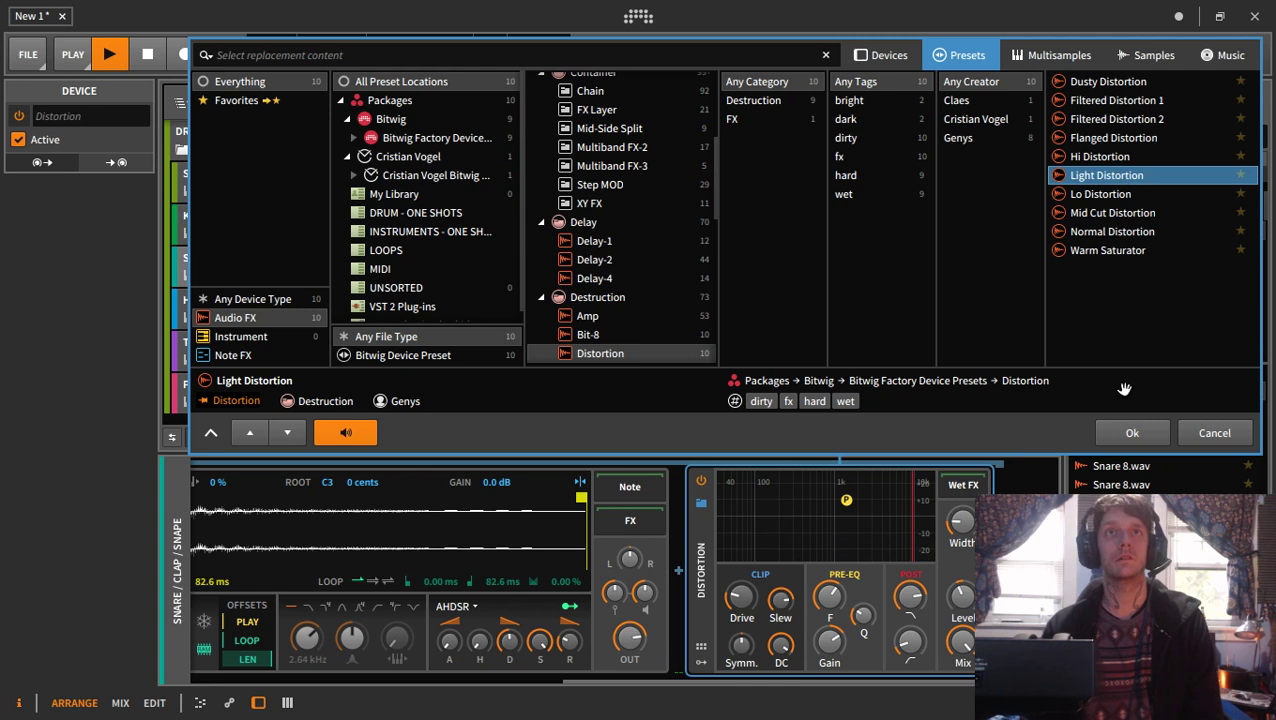
{"action": "left_click", "coordinate": [1094, 250]}
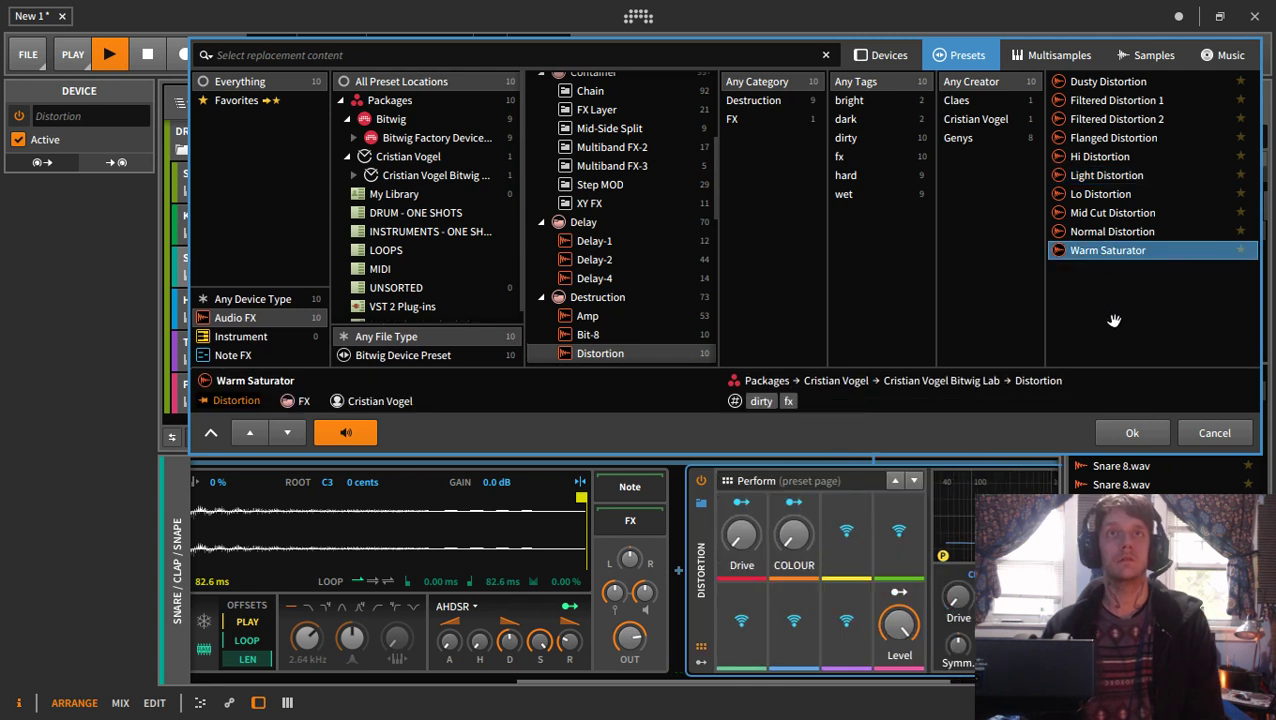
{"action": "left_click", "coordinate": [1134, 432]}
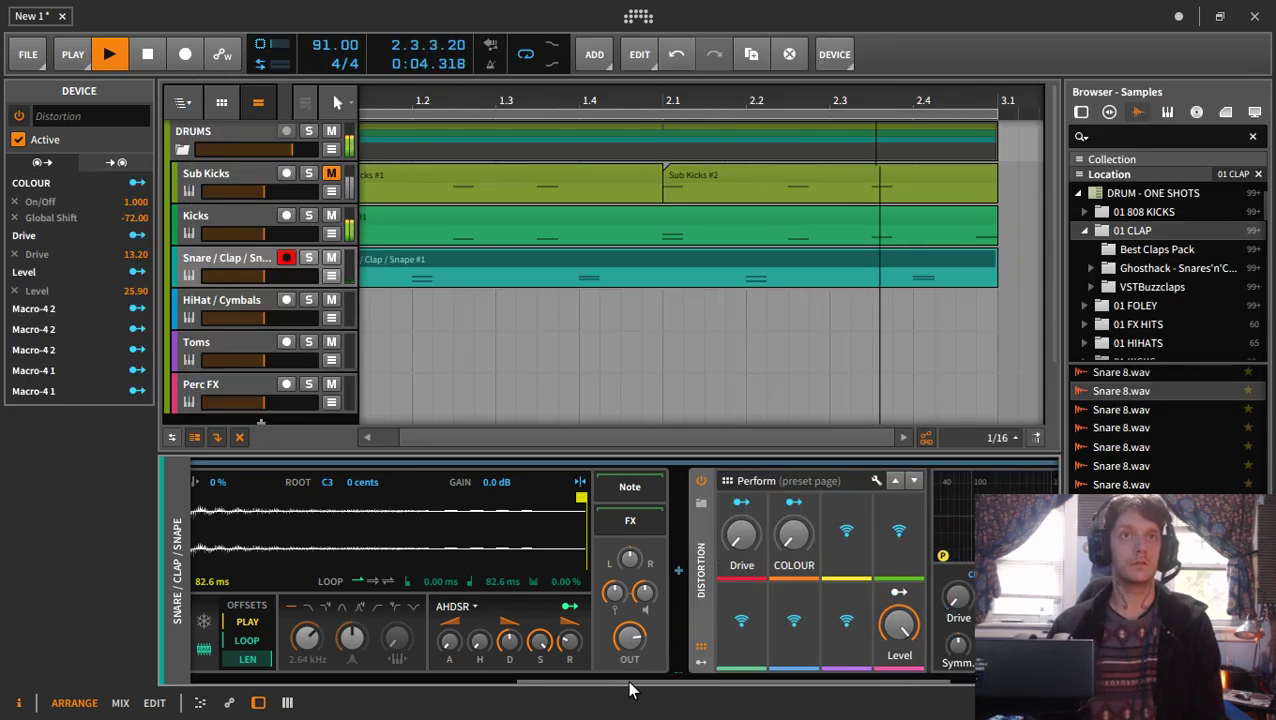
- Insert a Bitwig Reverb after the Distortion in the D1 pad's chain and set its reverb time to 617 ms
{"action": "left_click_drag", "start_coordinate": [746, 680], "coordinate": [940, 683]}
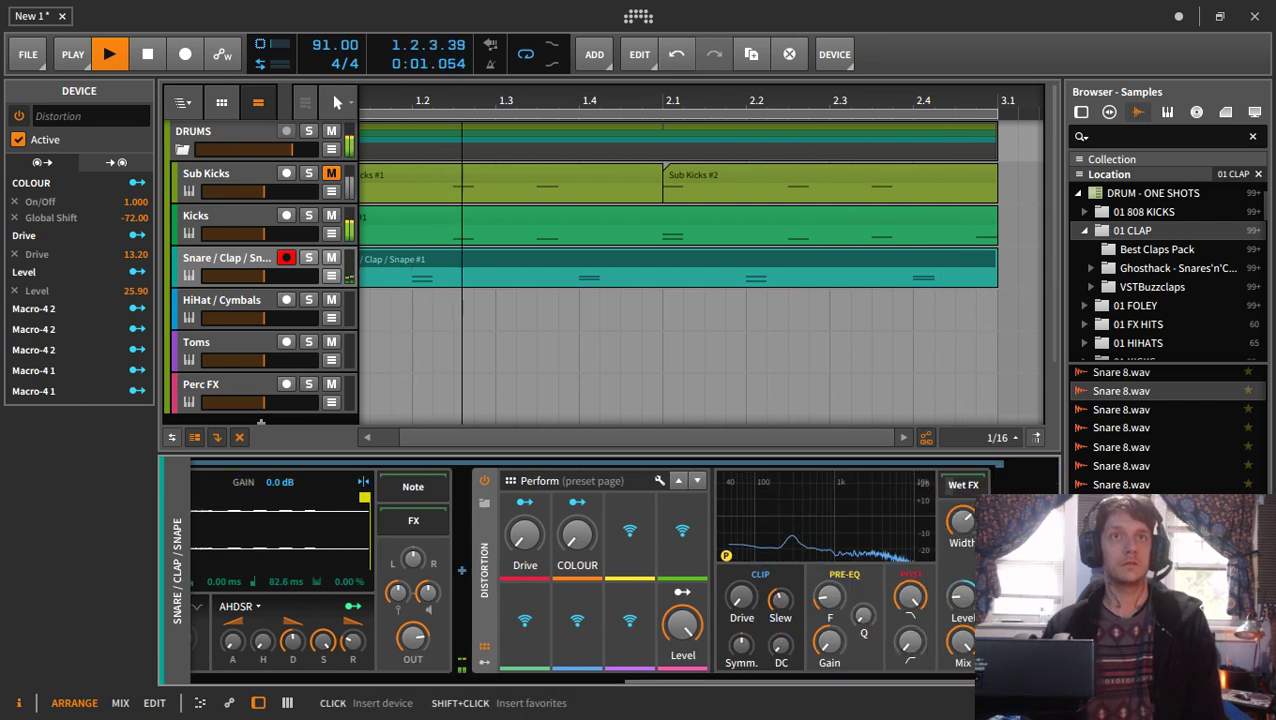
{"action": "left_click", "coordinate": [461, 570]}
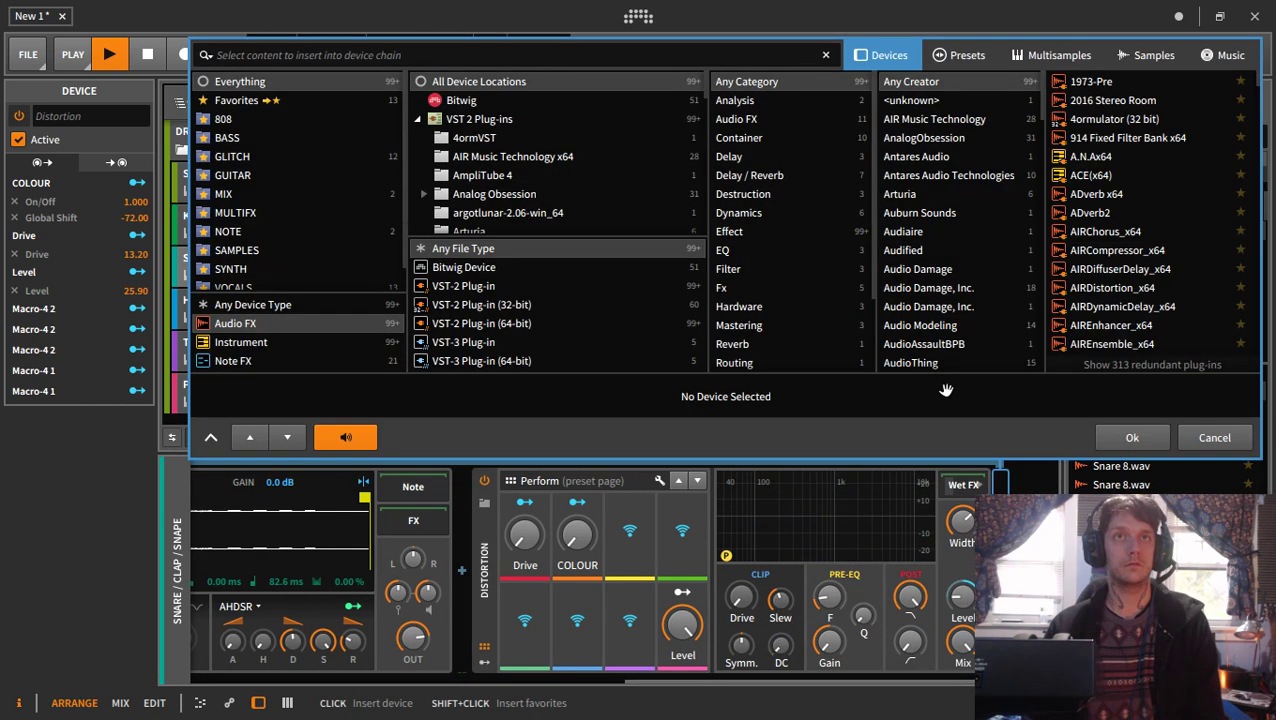
{"action": "type", "text": "rev"}
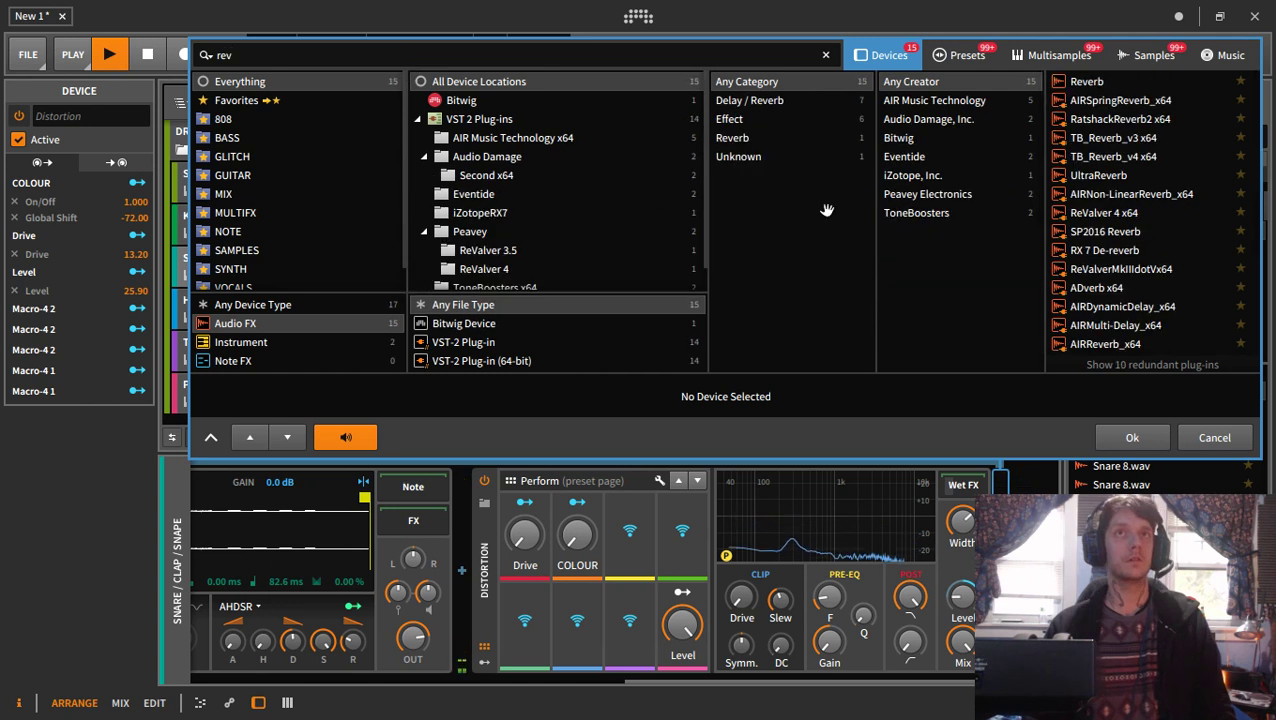
{"action": "left_click", "coordinate": [1104, 88]}
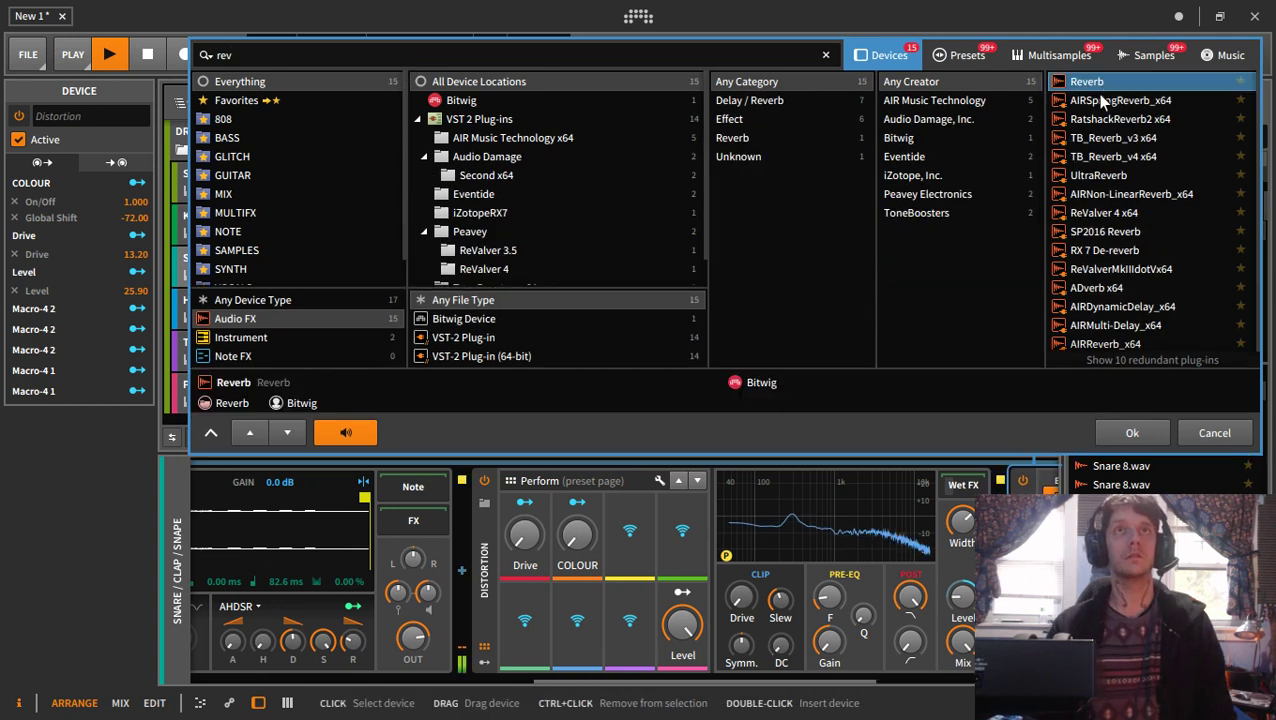
{"action": "left_click", "coordinate": [1132, 432]}
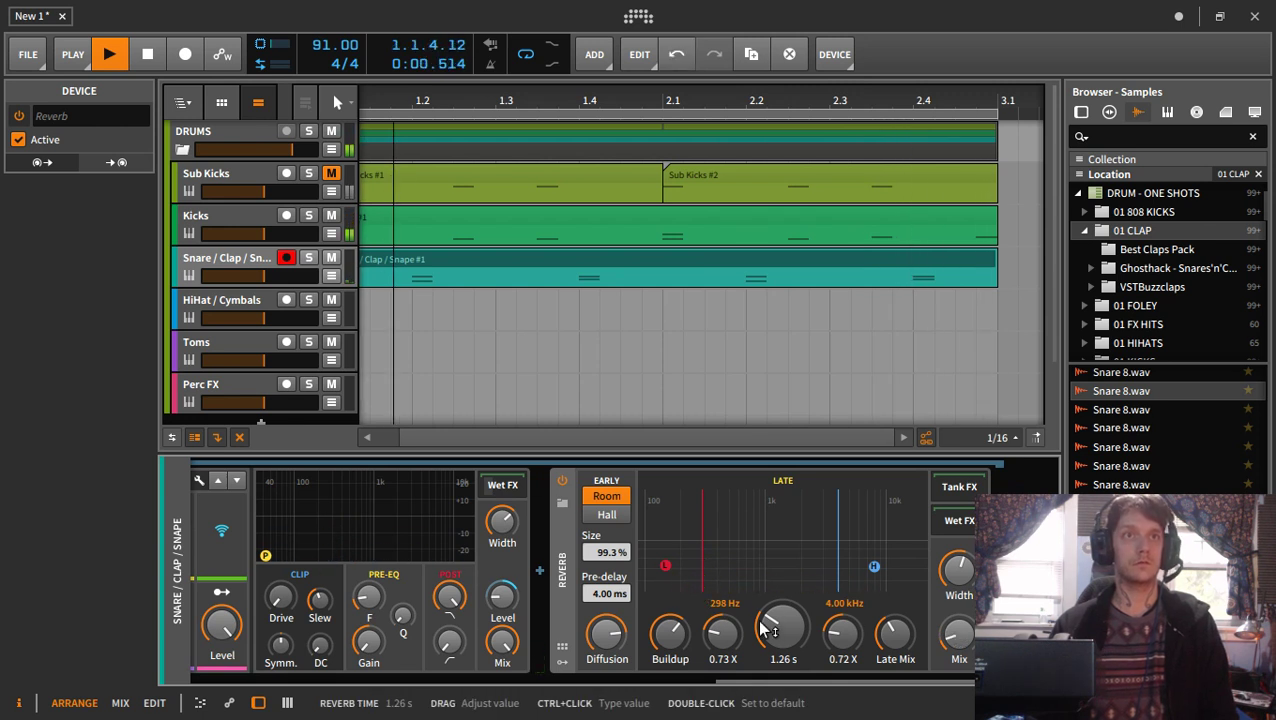
{"action": "mouse_move", "coordinate": [765, 628]}
{"action": "left_mouse_down"}
{"action": "mouse_move", "coordinate": [765, 655]}
{"action": "mouse_move", "coordinate": [769, 632]}
{"action": "left_mouse_up"}
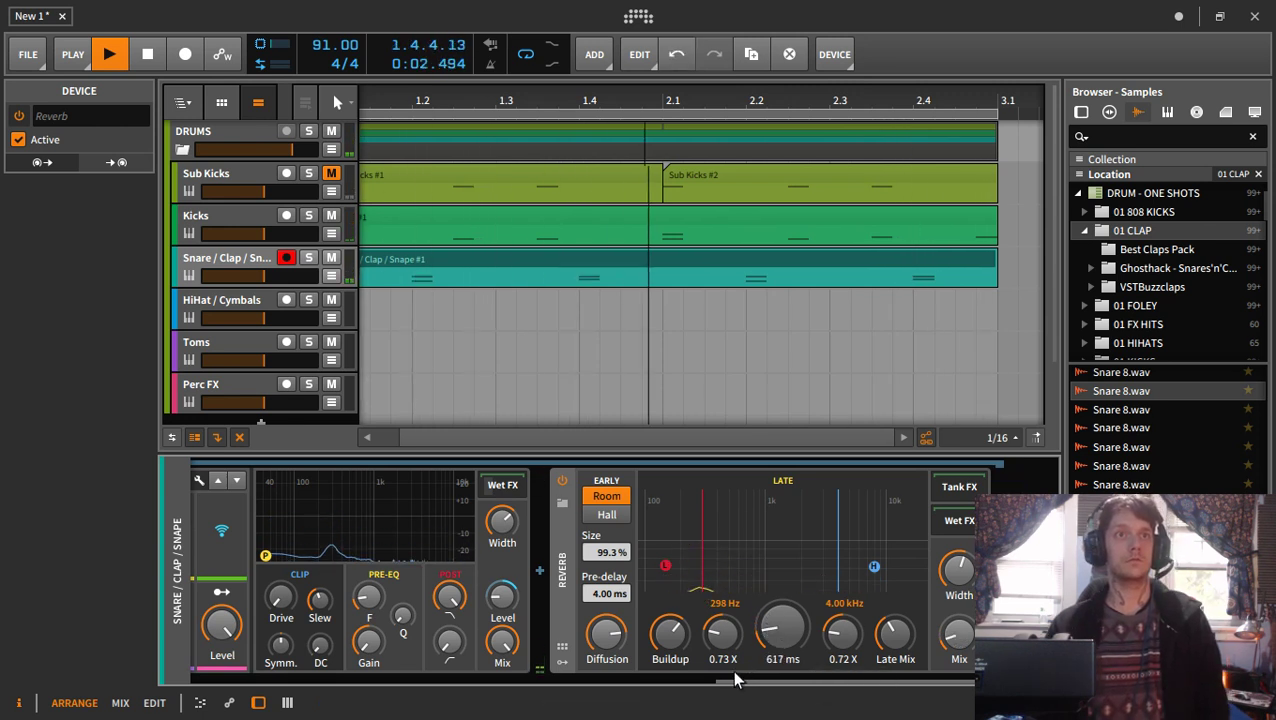
- Reset the D1 Snare 8 pad's Sampler pitch and lower it to about -1.6 st
{"action": "left_click_drag", "start_coordinate": [734, 681], "coordinate": [195, 687]}
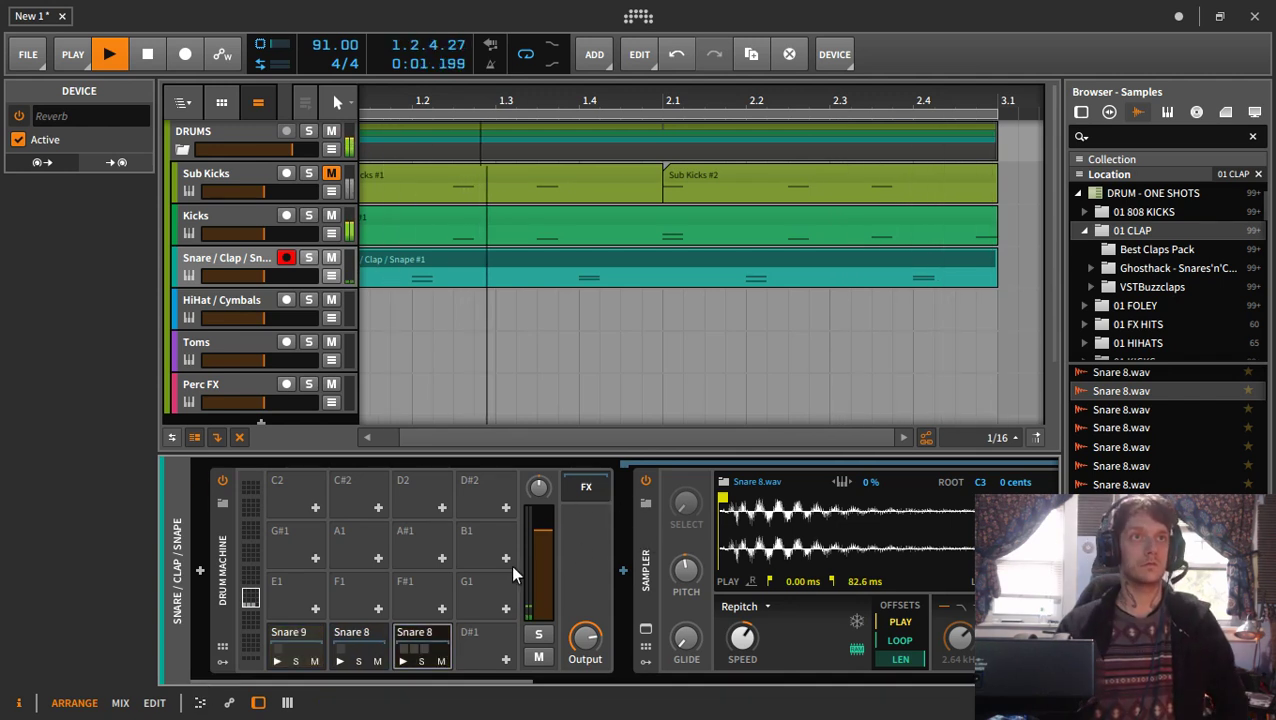
{"action": "left_click_drag", "start_coordinate": [492, 679], "coordinate": [812, 662]}
{"action": "left_click_drag", "start_coordinate": [787, 606], "coordinate": [790, 598]}
{"action": "left_click_drag", "start_coordinate": [780, 683], "coordinate": [368, 683]}
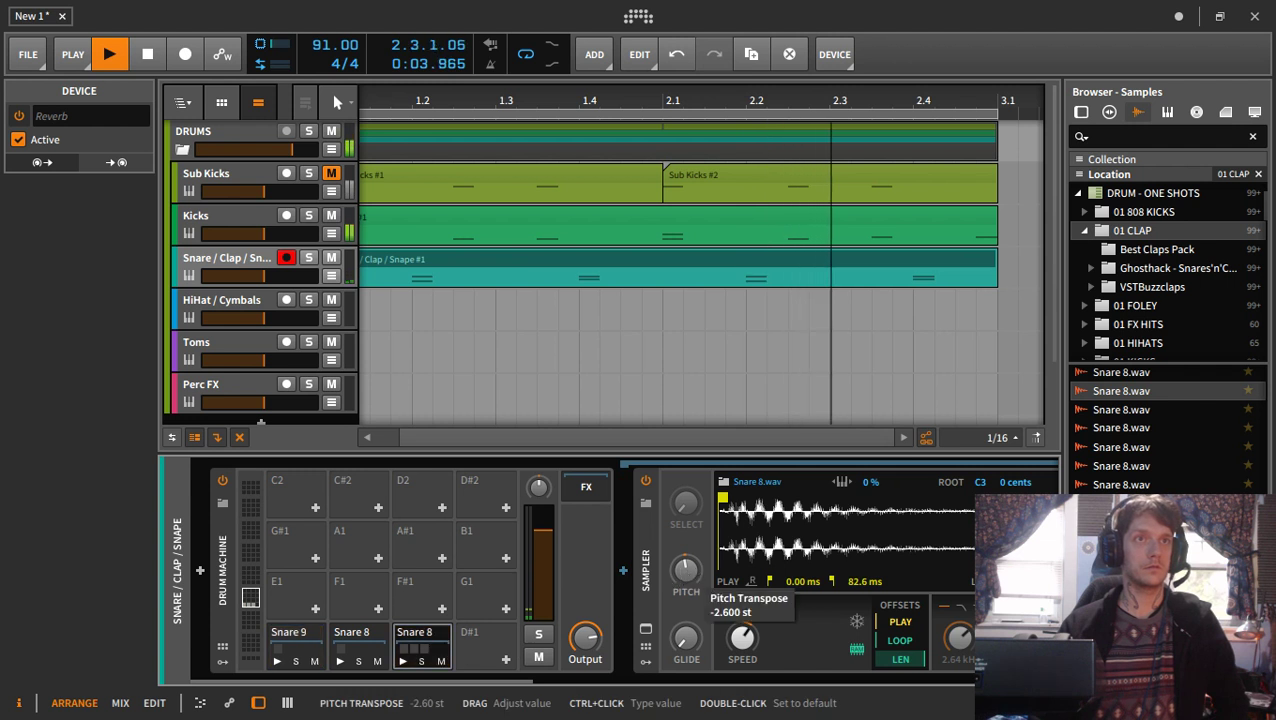
{"action": "double_click", "coordinate": [685, 569]}
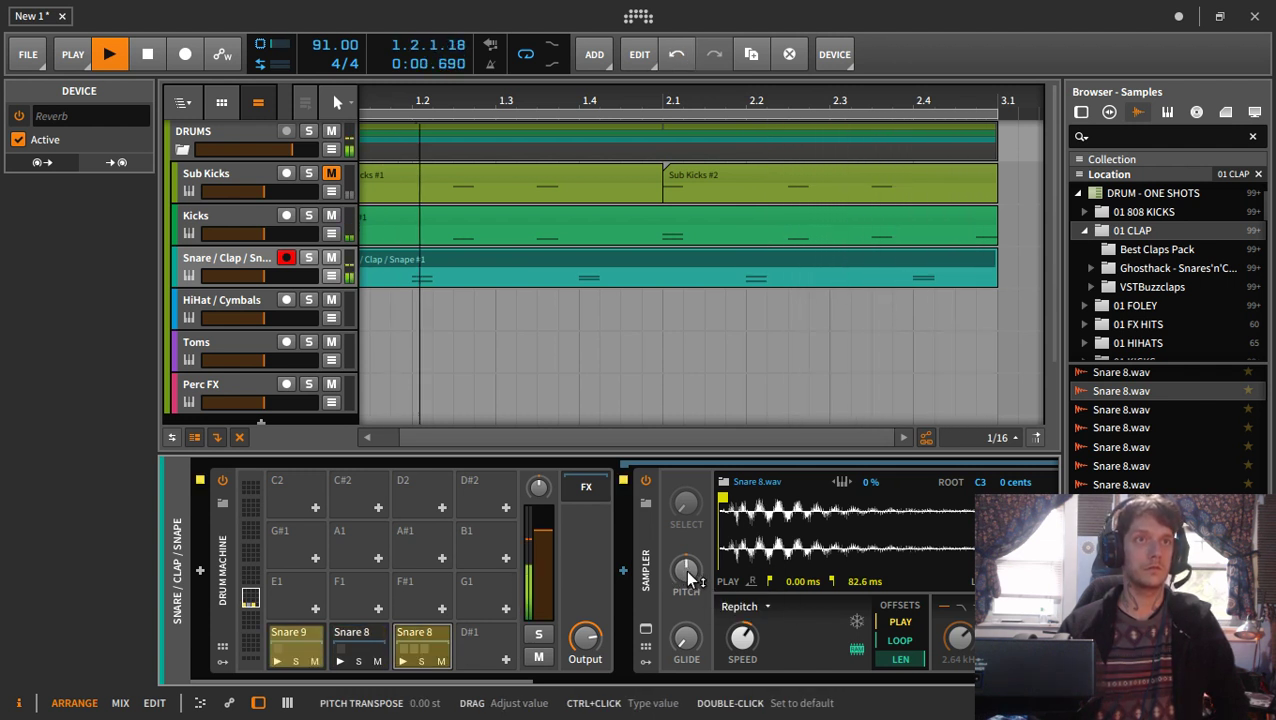
{"action": "left_click_drag", "start_coordinate": [684, 569], "coordinate": [684, 570]}
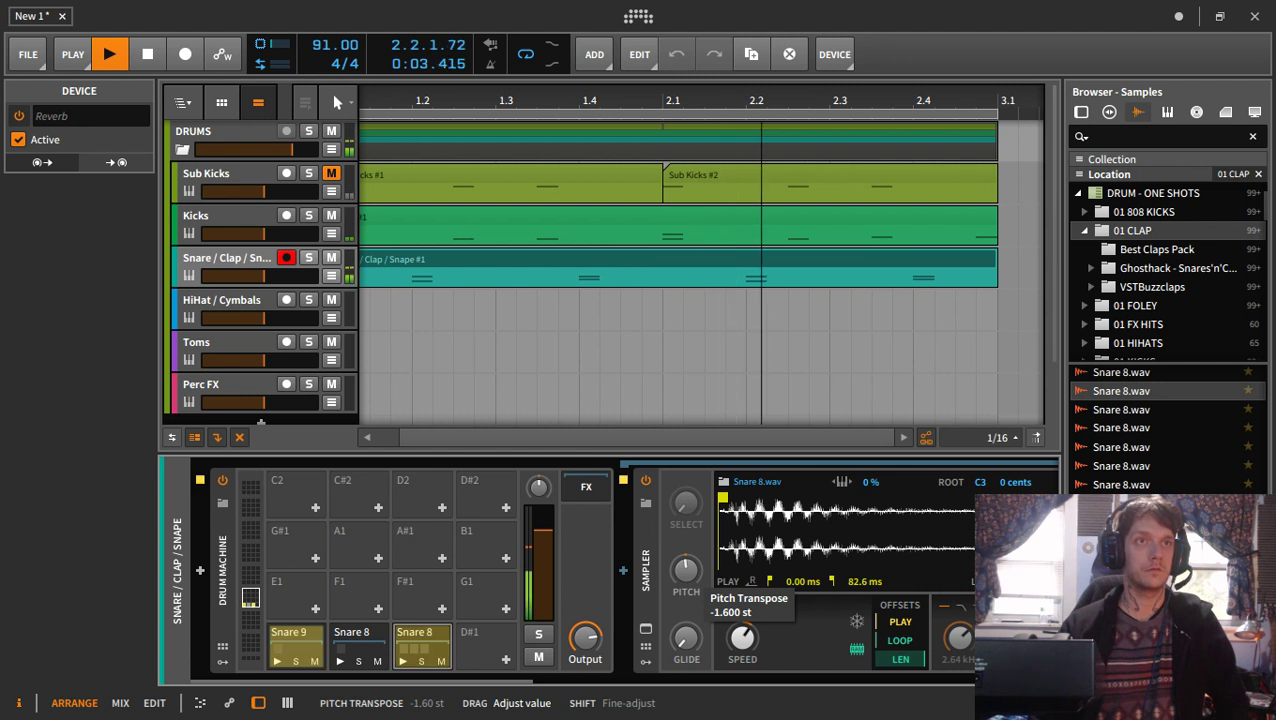
{"action": "left_click_drag", "start_coordinate": [684, 571], "coordinate": [684, 571]}
- Audition the Snare 8 and Snare 7 samples in the 01 CLAP folder and load a Snare 7.wav onto the empty D#1 pad
{"action": "scroll", "coordinate": [1149, 460], "scroll_direction": "up", "scroll_amount": 1}
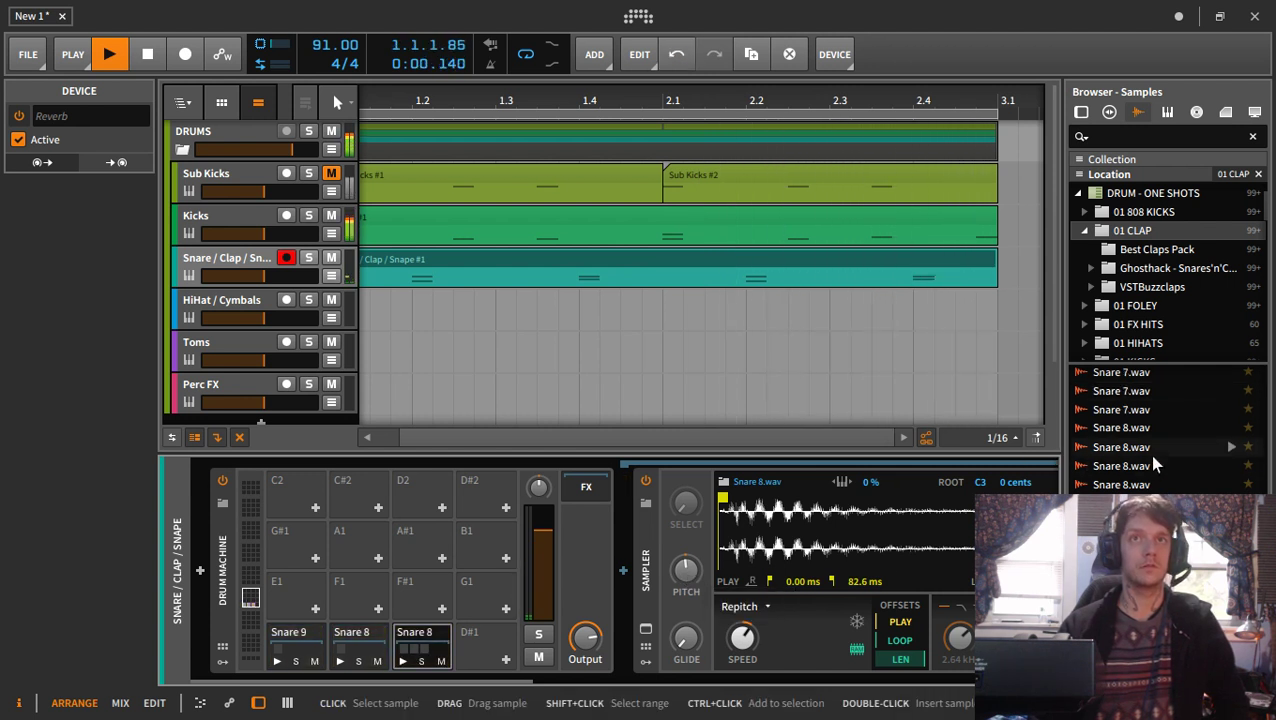
{"action": "left_click", "coordinate": [1148, 442]}
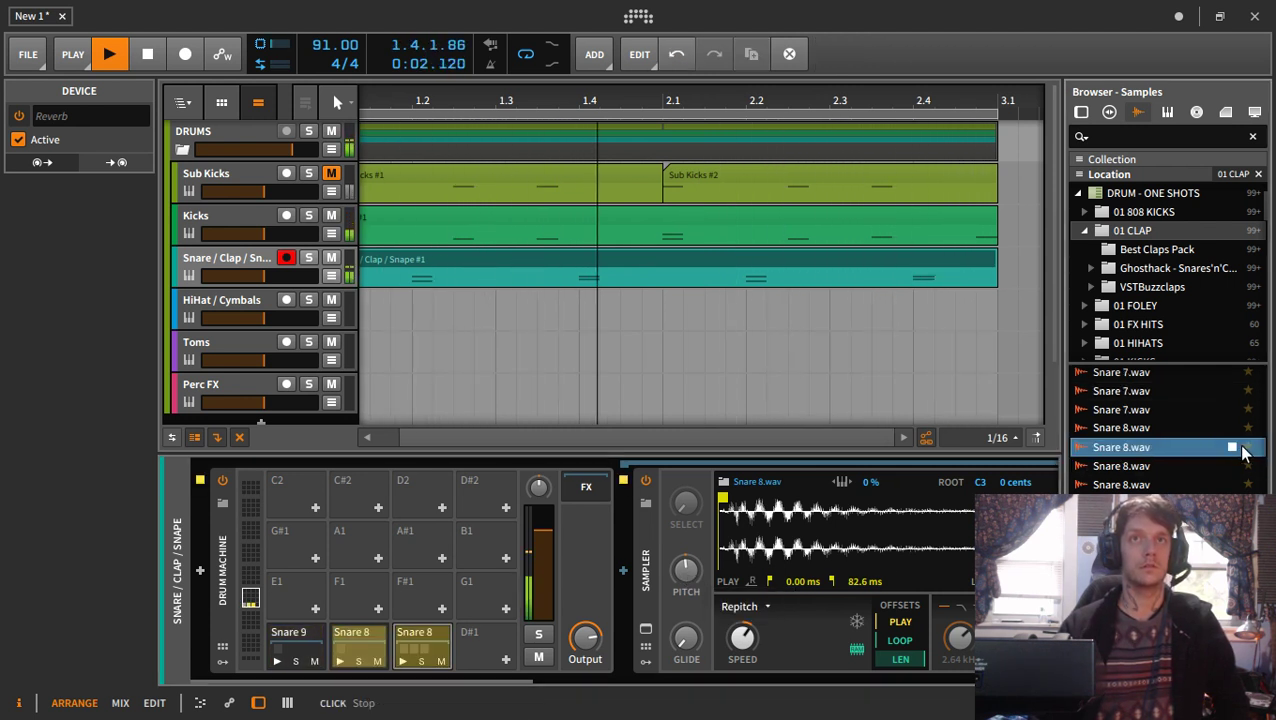
{"action": "left_click", "coordinate": [1155, 380]}
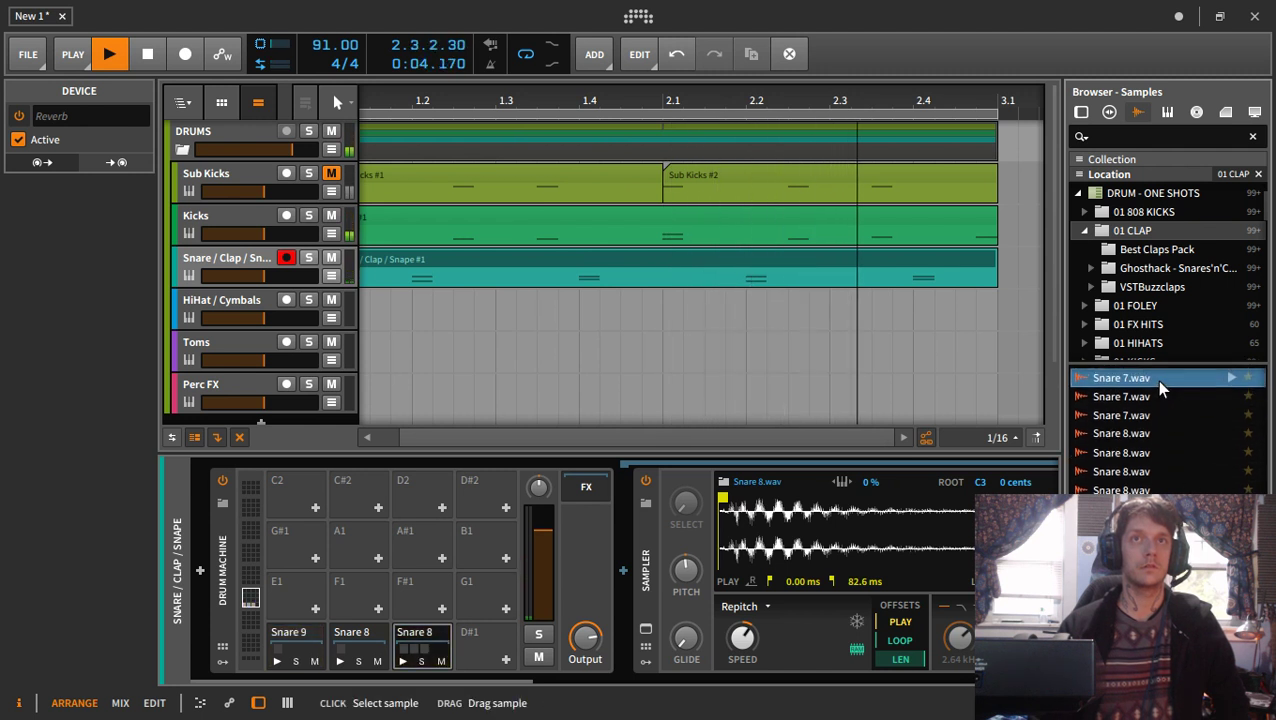
{"action": "scroll", "coordinate": [1160, 416], "scroll_direction": "up", "scroll_amount": 2}
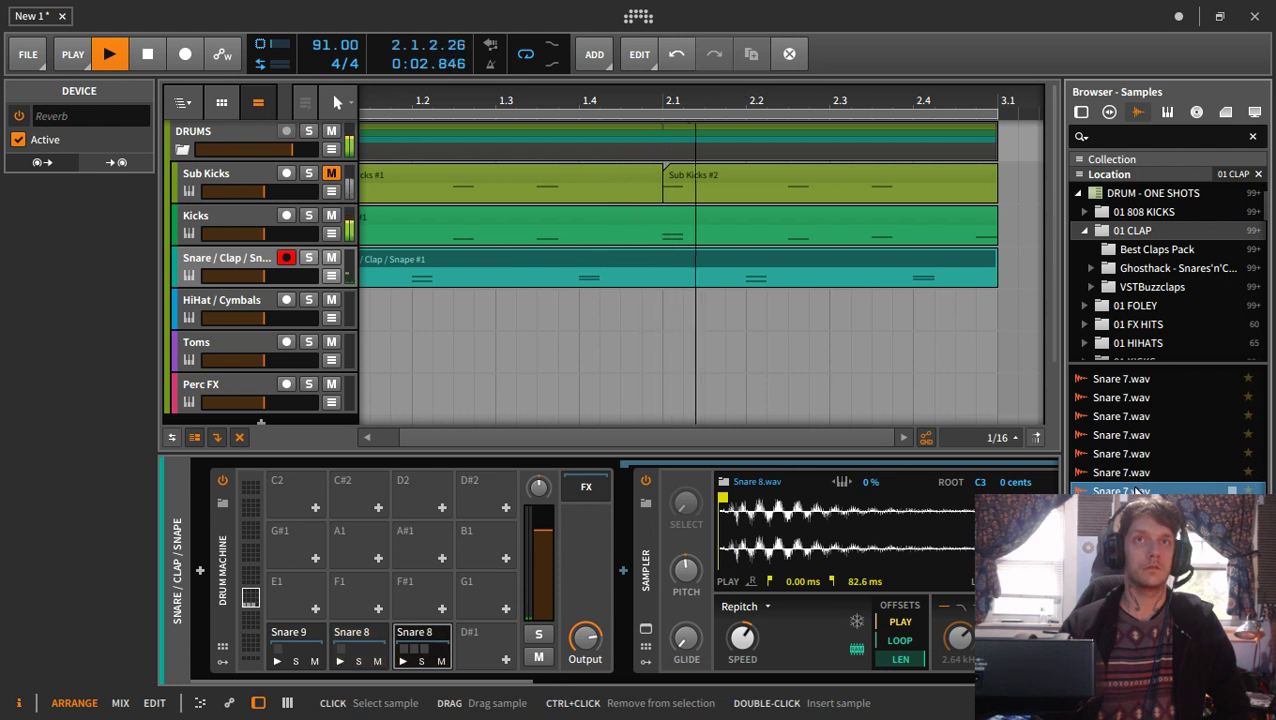
{"action": "scroll", "coordinate": [1137, 490], "scroll_direction": "down", "scroll_amount": 1}
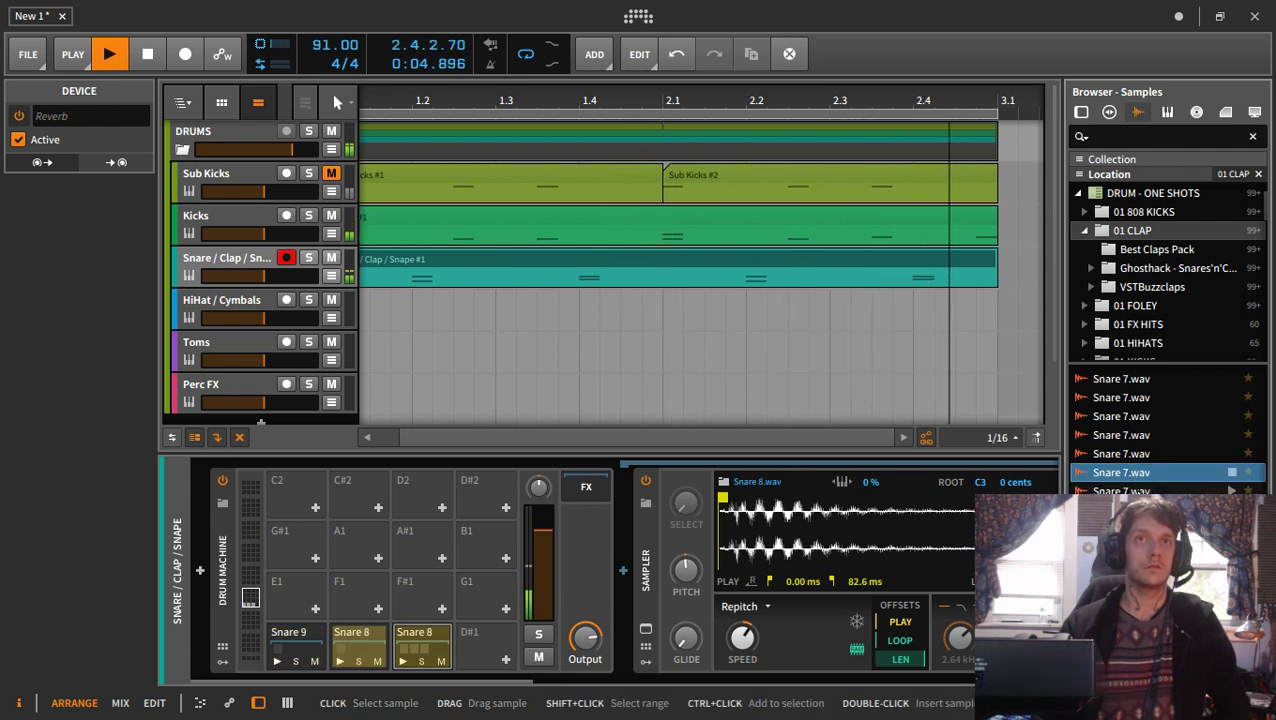
{"action": "left_click", "coordinate": [1129, 417]}
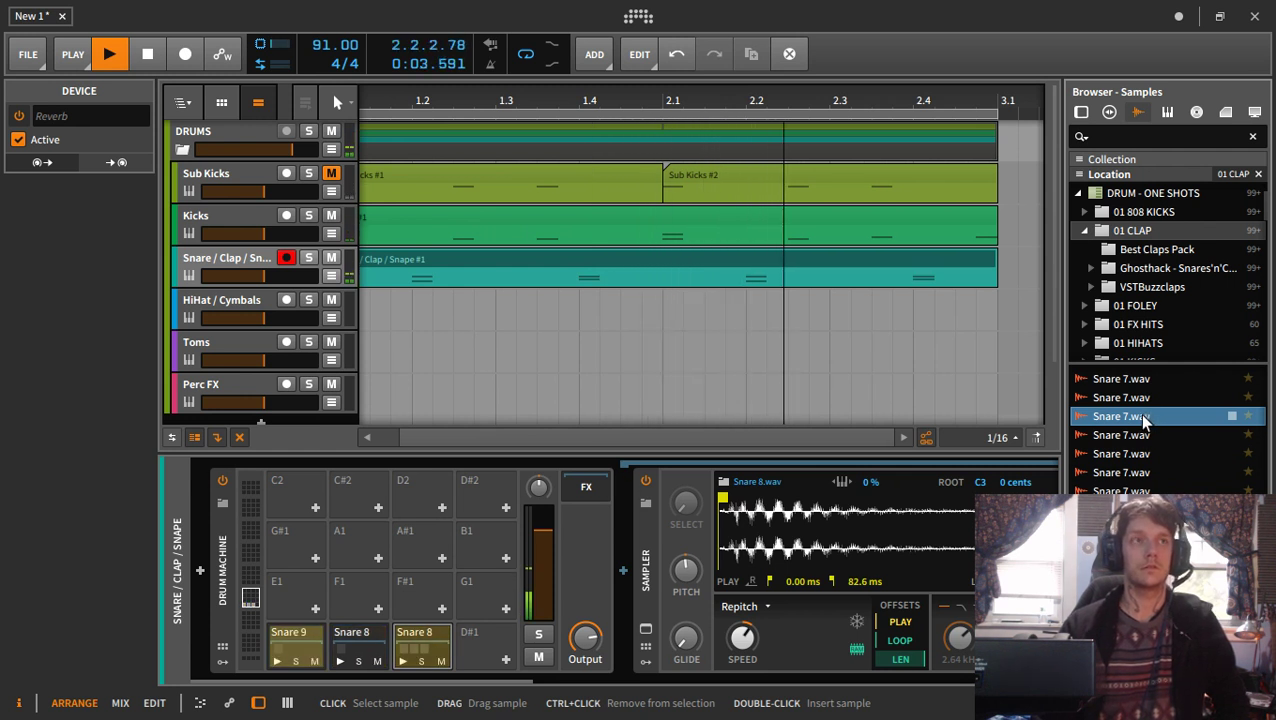
{"action": "left_click", "coordinate": [1133, 393]}
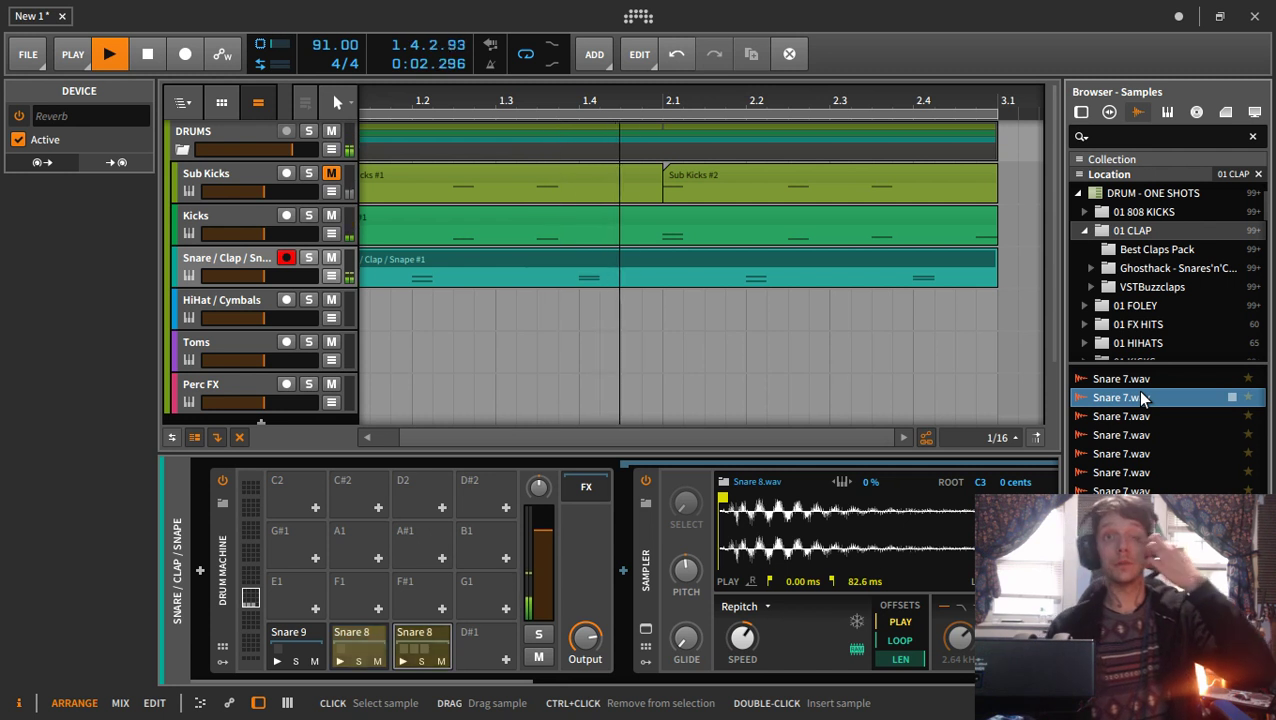
{"action": "left_click", "coordinate": [1131, 385]}
{"action": "scroll", "coordinate": [1132, 390], "scroll_direction": "up", "scroll_amount": 2}
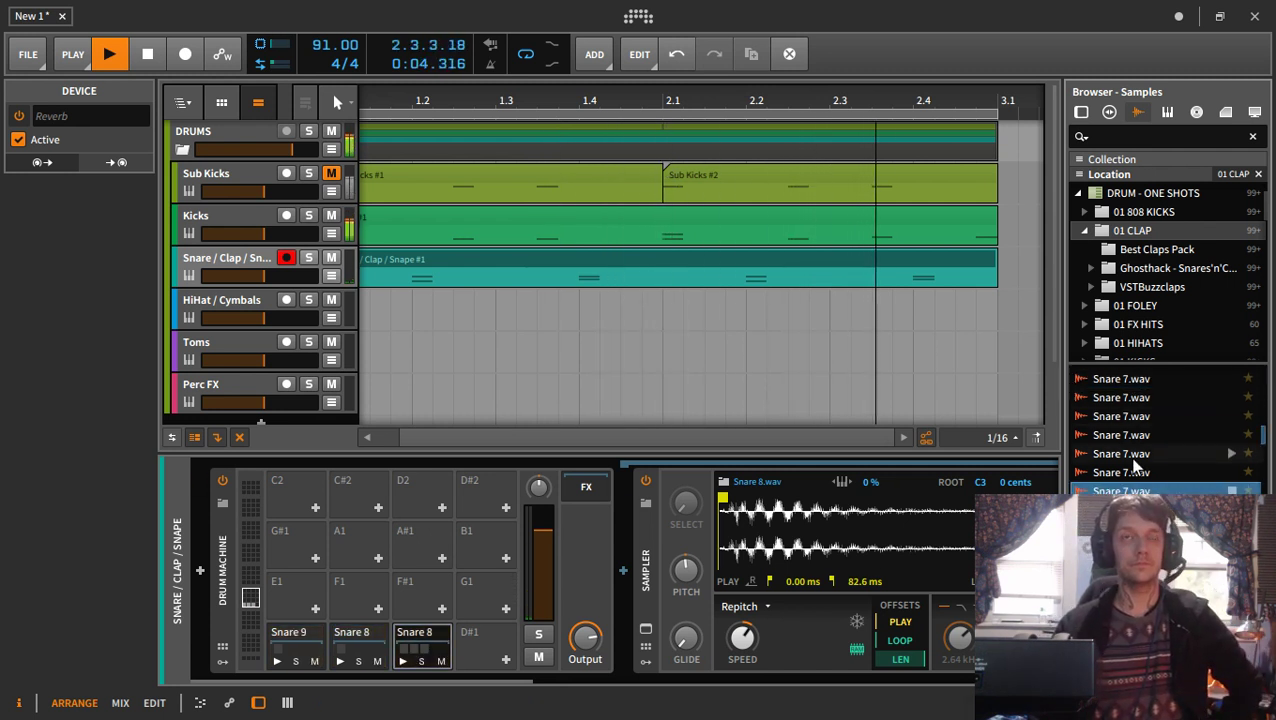
{"action": "left_click", "coordinate": [1121, 380]}
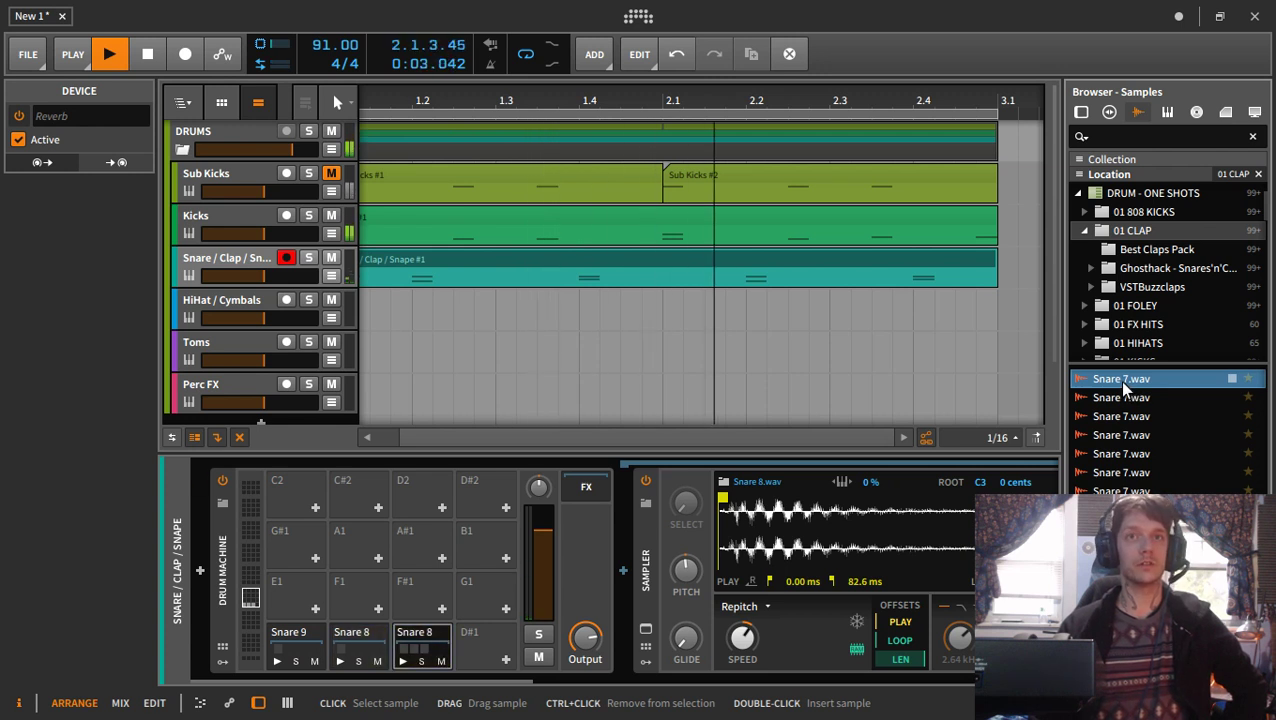
{"action": "left_click_drag", "start_coordinate": [1118, 380], "coordinate": [500, 652]}
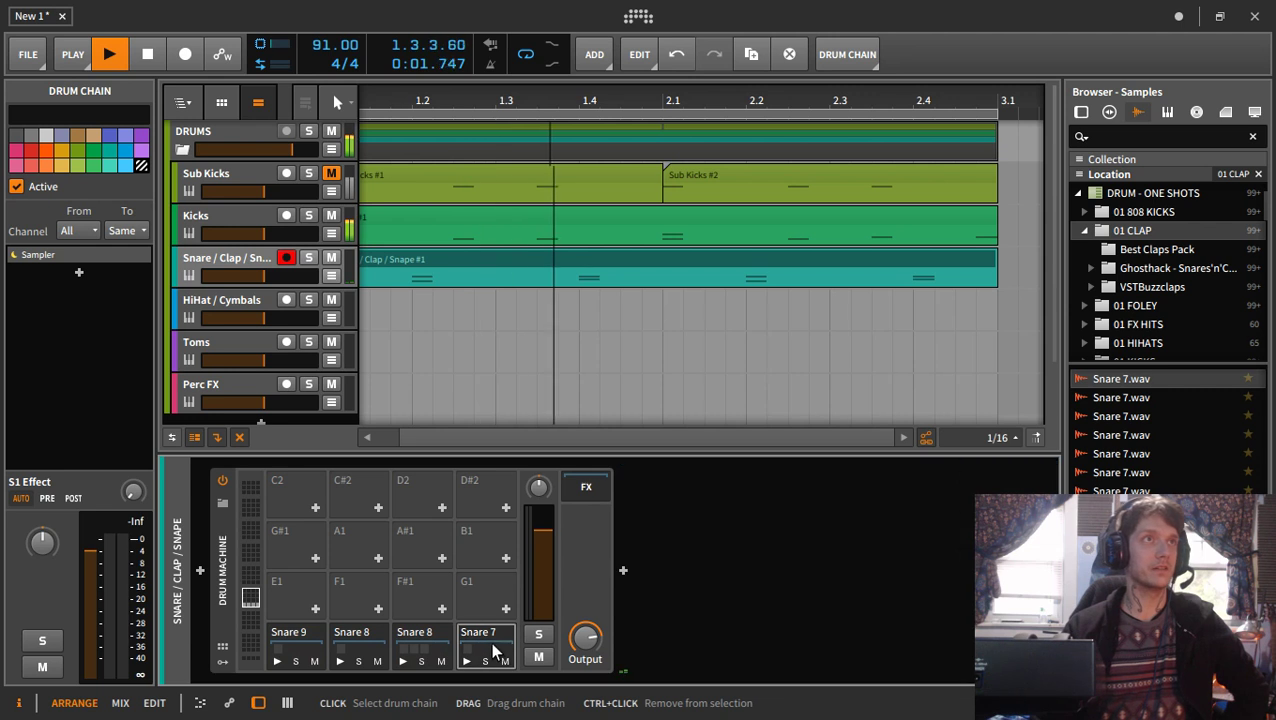
- Add D#1 notes for the Snare 7 pad at 1.2, 1.4, 2.2 and 2.4 in the Snare / Clap / Snape clip
{"action": "double_click", "coordinate": [407, 257]}
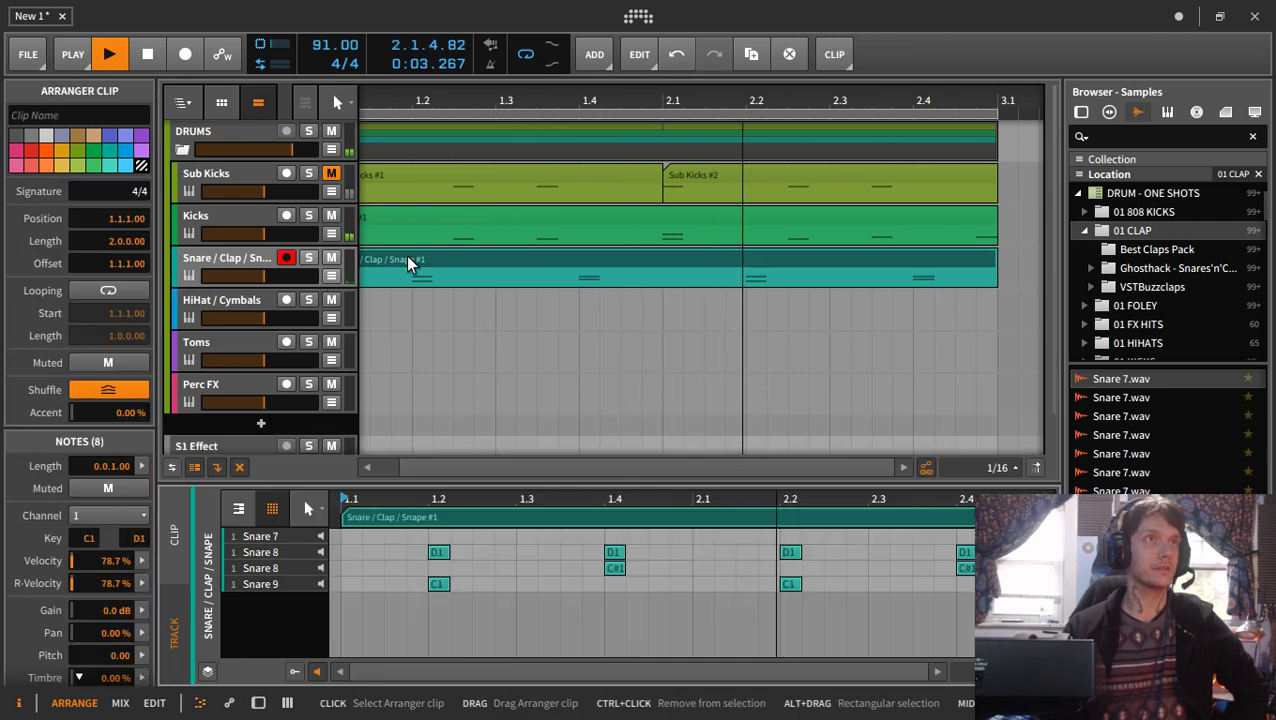
{"action": "left_click", "coordinate": [439, 536]}
{"action": "double_click", "coordinate": [439, 536]}
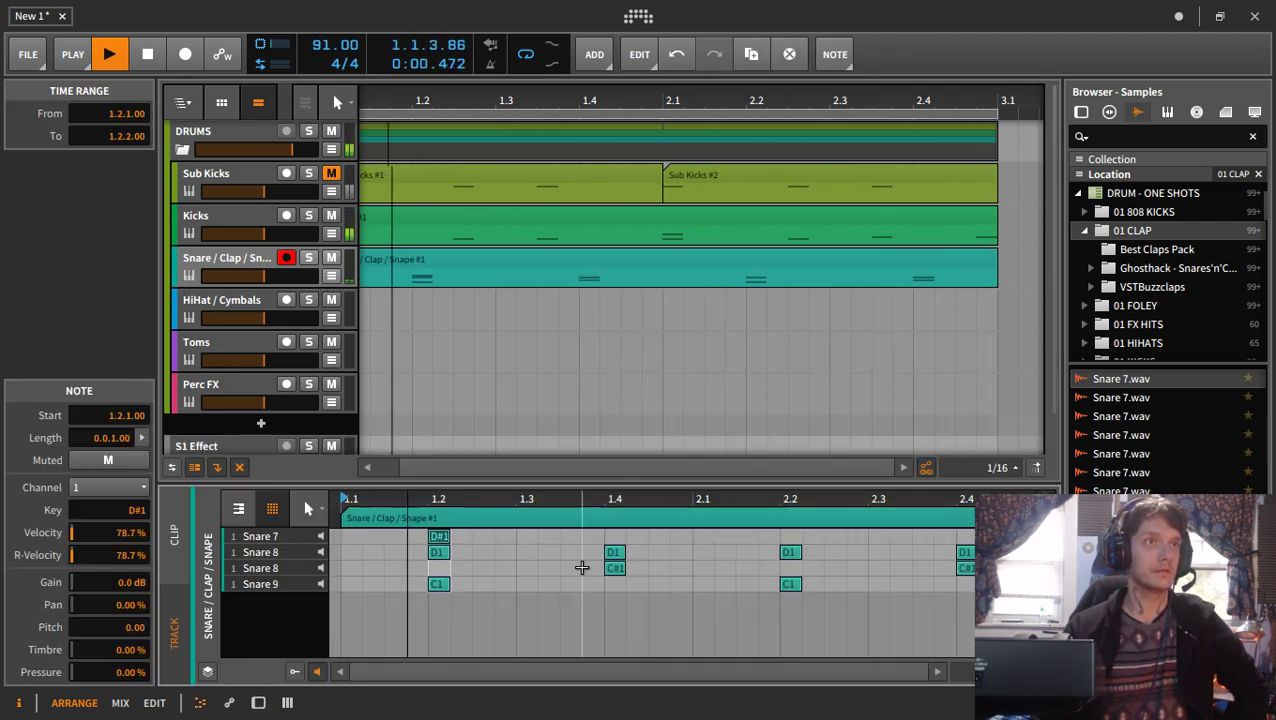
{"action": "double_click", "coordinate": [613, 537]}
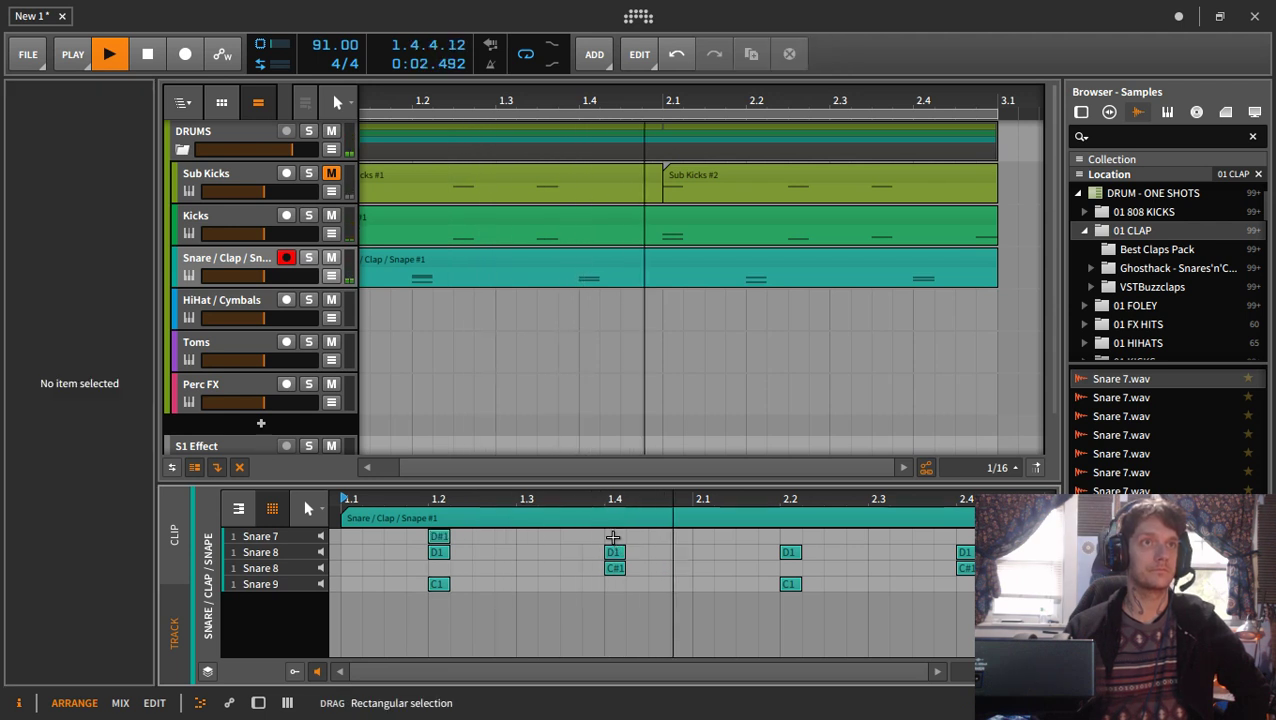
{"action": "double_click", "coordinate": [790, 536]}
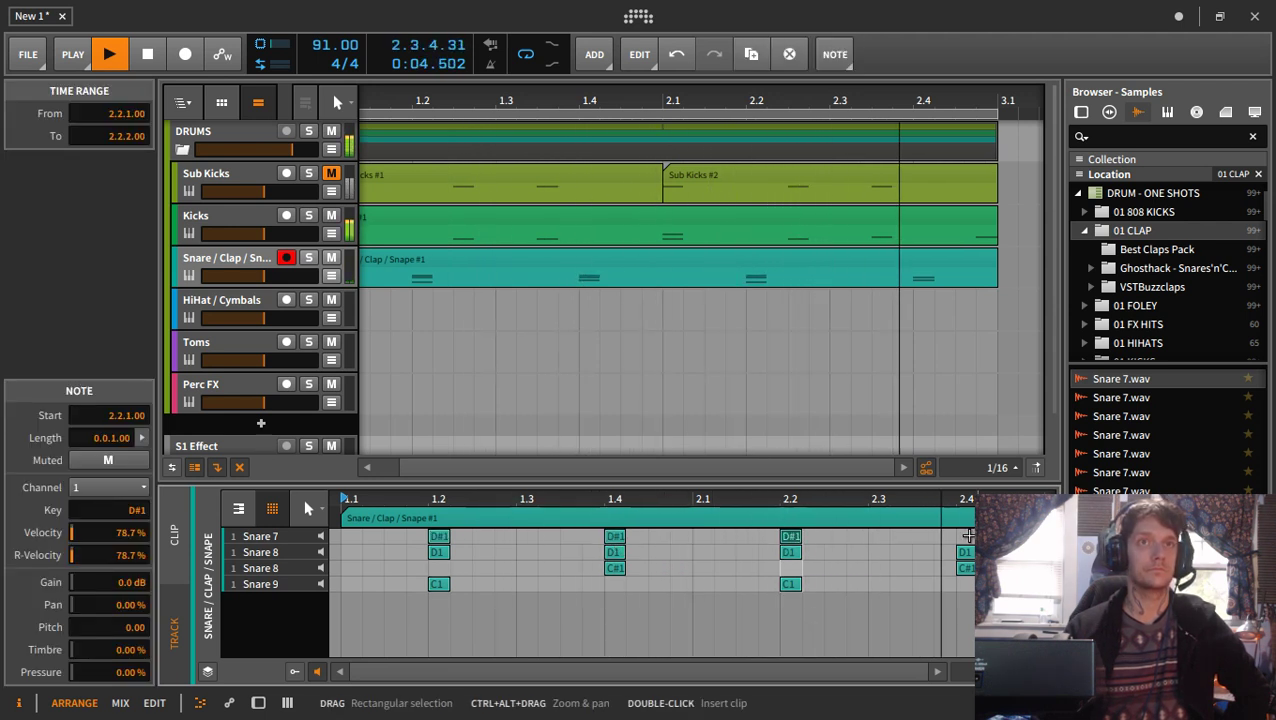
{"action": "double_click", "coordinate": [966, 536]}
{"action": "left_click", "coordinate": [396, 258]}
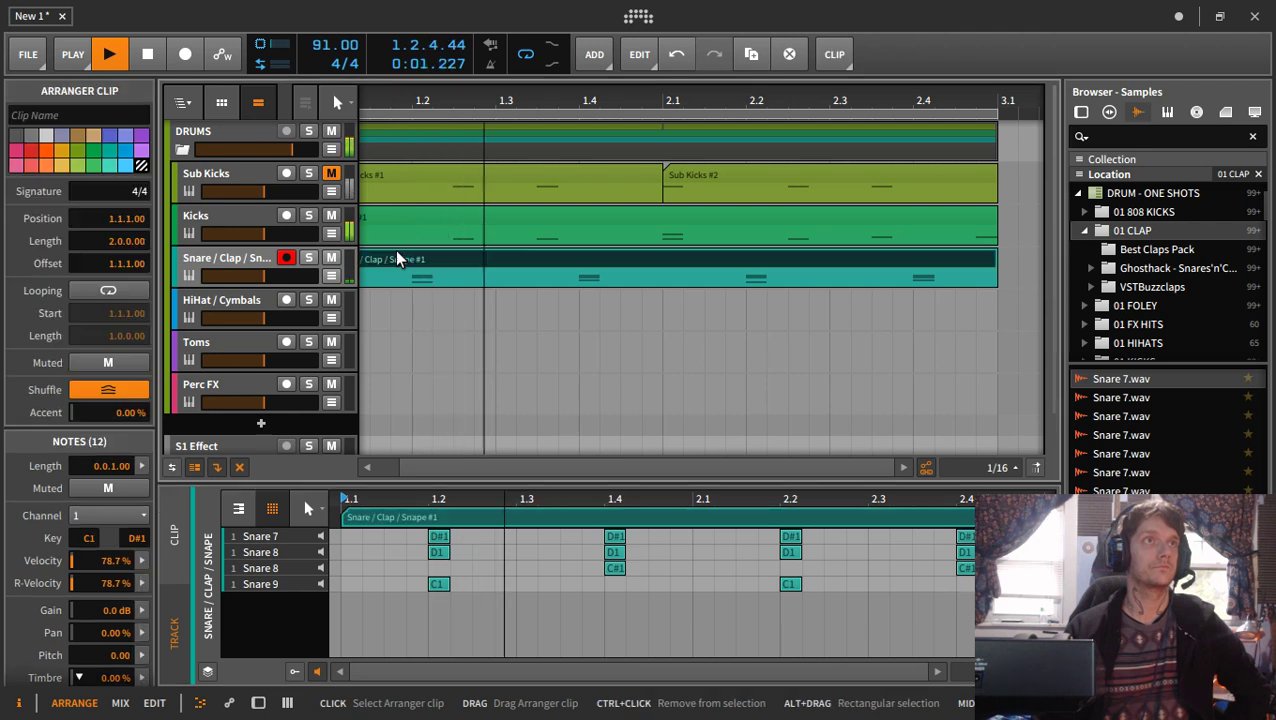
- Return to the snare track's devices and replace the D#1 pad's sample with Snare 6.wav
{"action": "left_click", "coordinate": [240, 262]}
{"action": "double_click", "coordinate": [241, 263]}
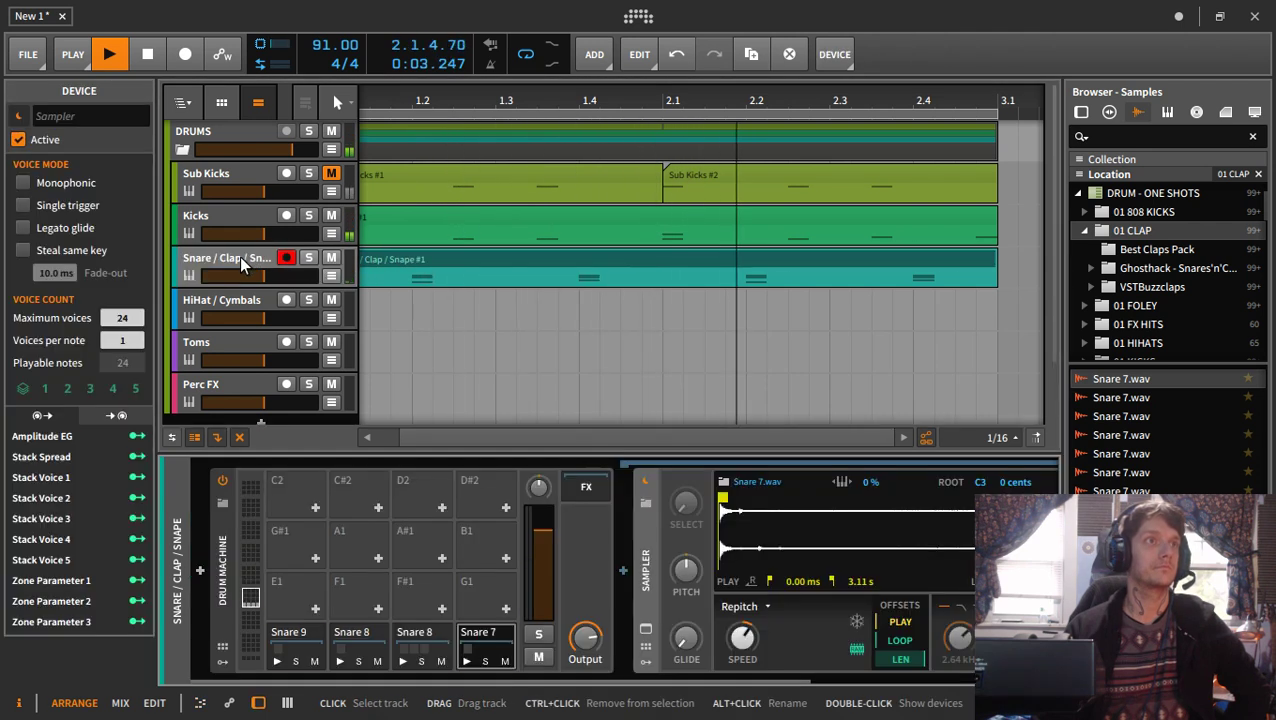
{"action": "left_click", "coordinate": [436, 636]}
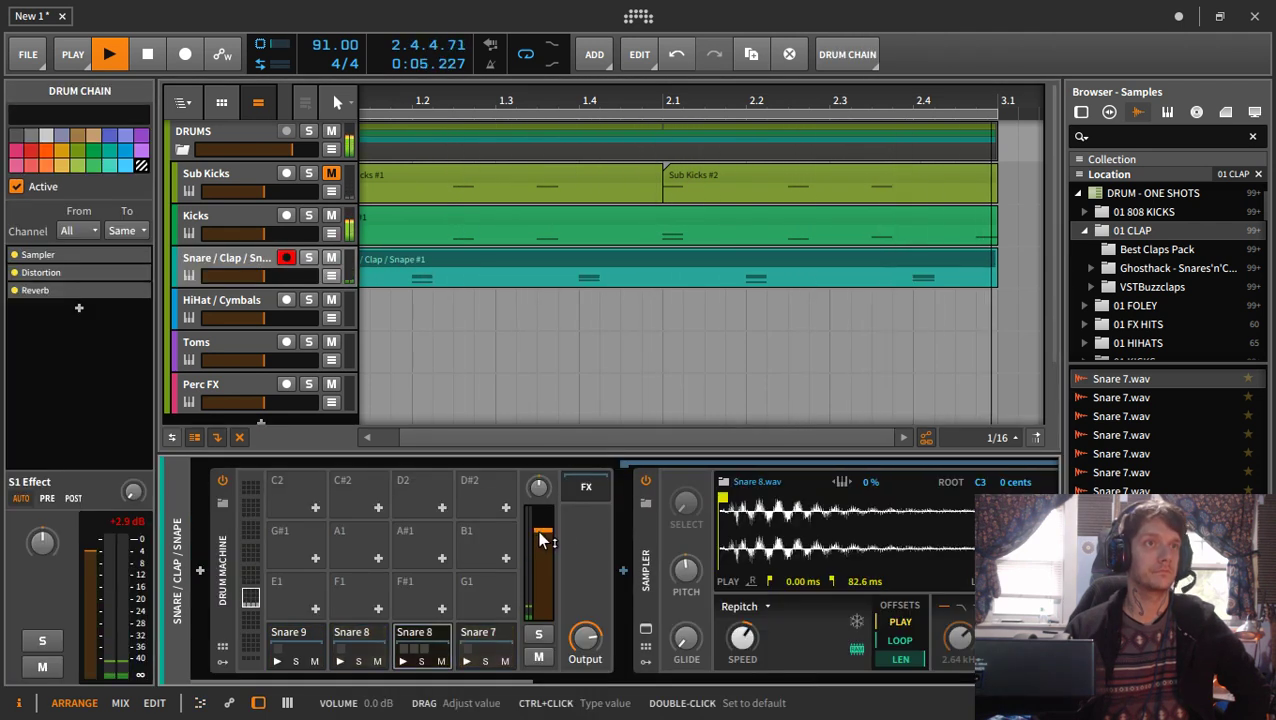
{"action": "left_click", "coordinate": [478, 645]}
{"action": "left_click", "coordinate": [1110, 418]}
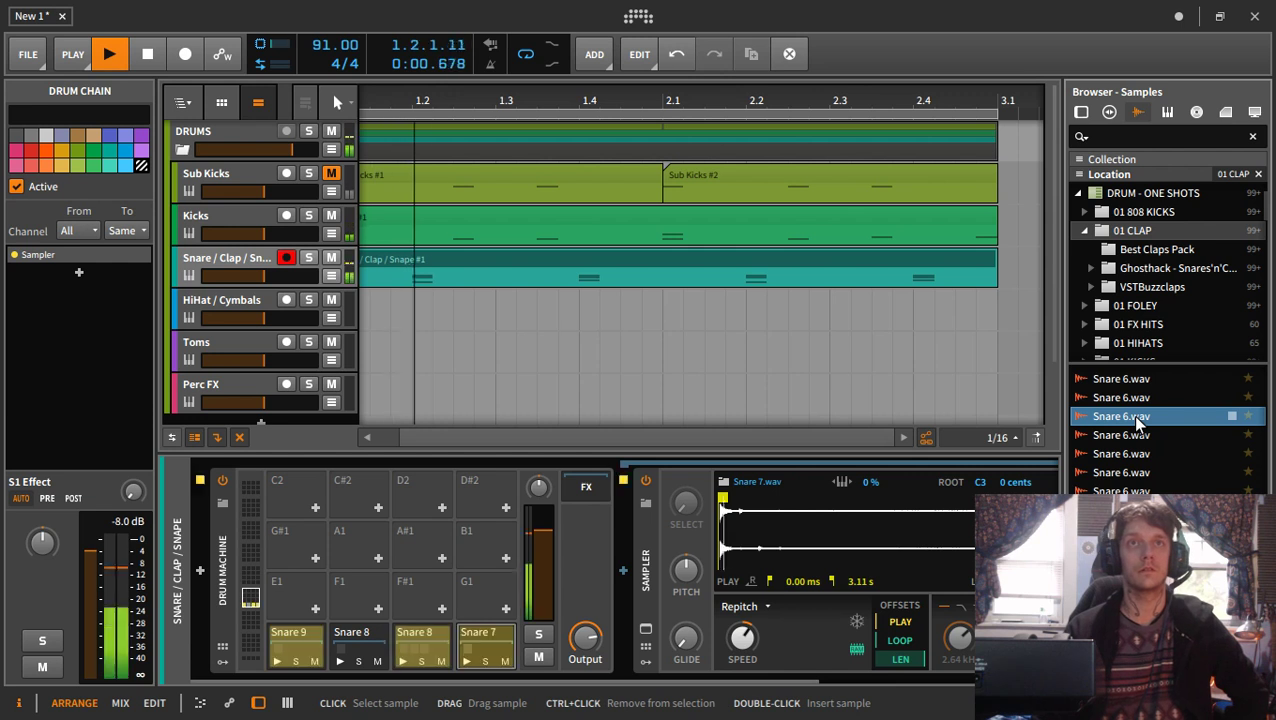
{"action": "left_click_drag", "start_coordinate": [1138, 425], "coordinate": [805, 541]}
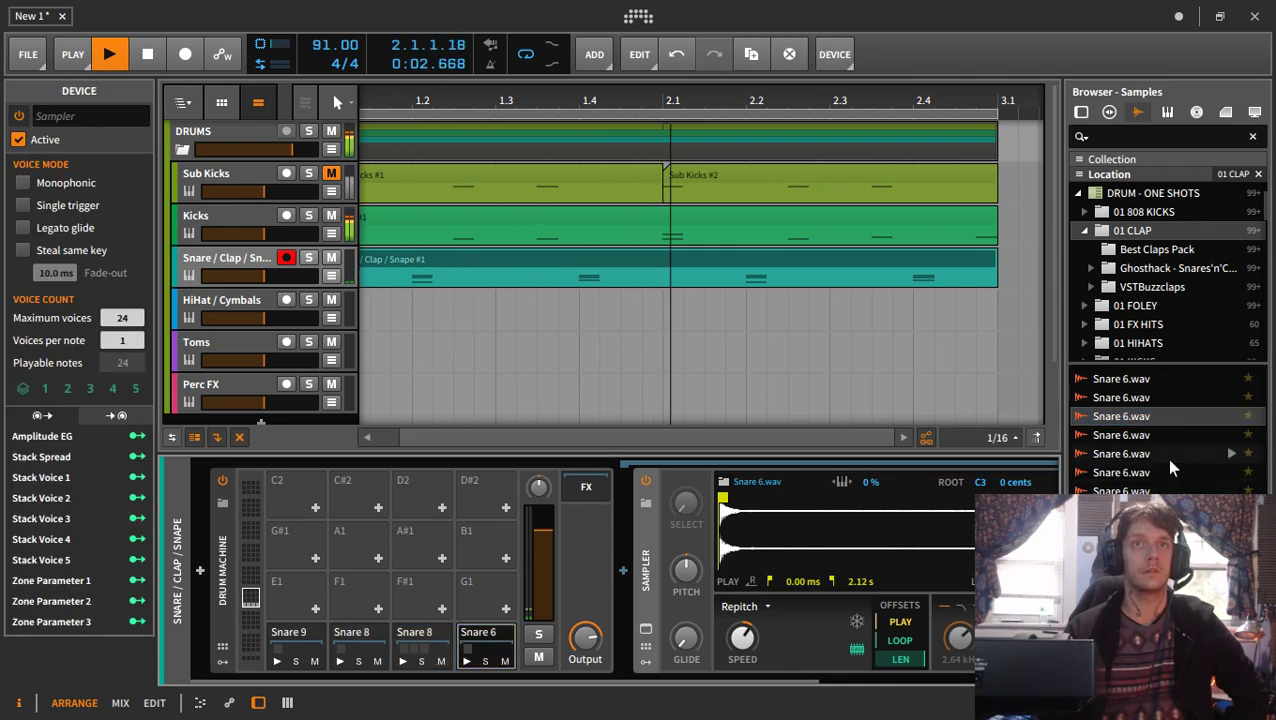
- Replace the D#1 pad's sample with Snare 4.wav, set its keytracking to 0% and try out its pitch
{"action": "scroll", "coordinate": [1165, 420], "scroll_direction": "up", "scroll_amount": 1}
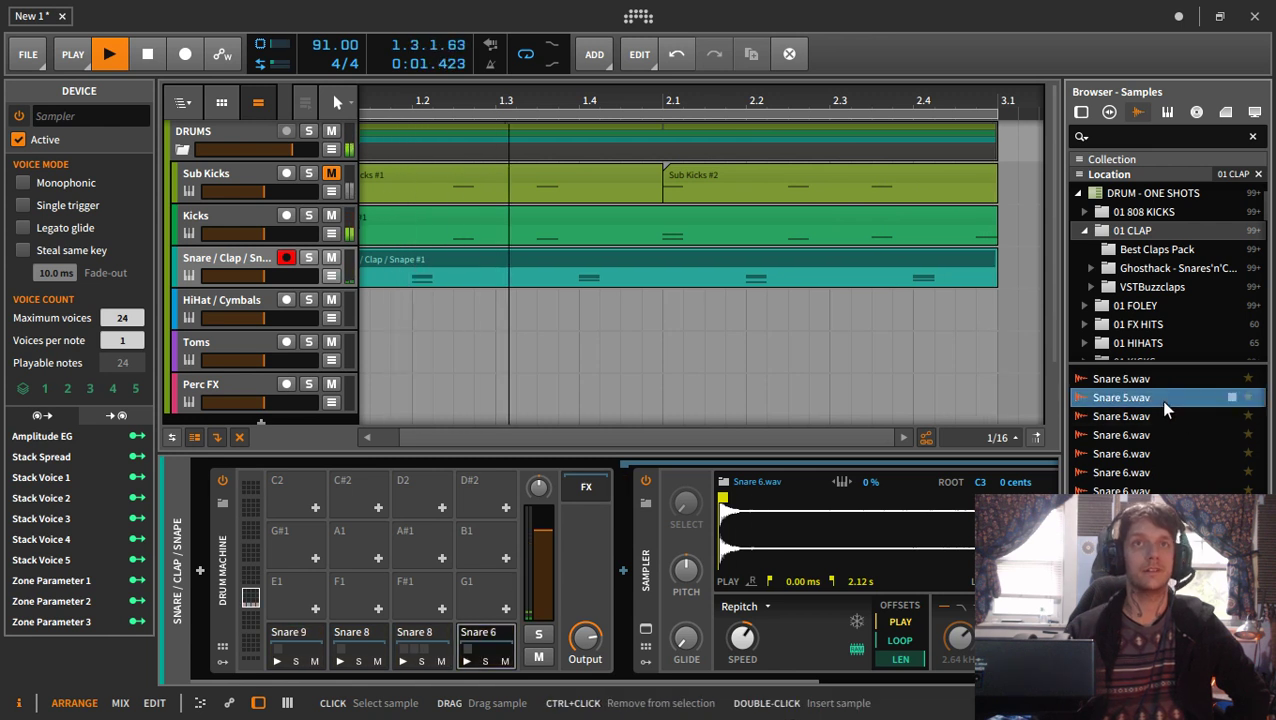
{"action": "scroll", "coordinate": [1173, 433], "scroll_direction": "up", "scroll_amount": 1}
{"action": "left_click", "coordinate": [1168, 435]}
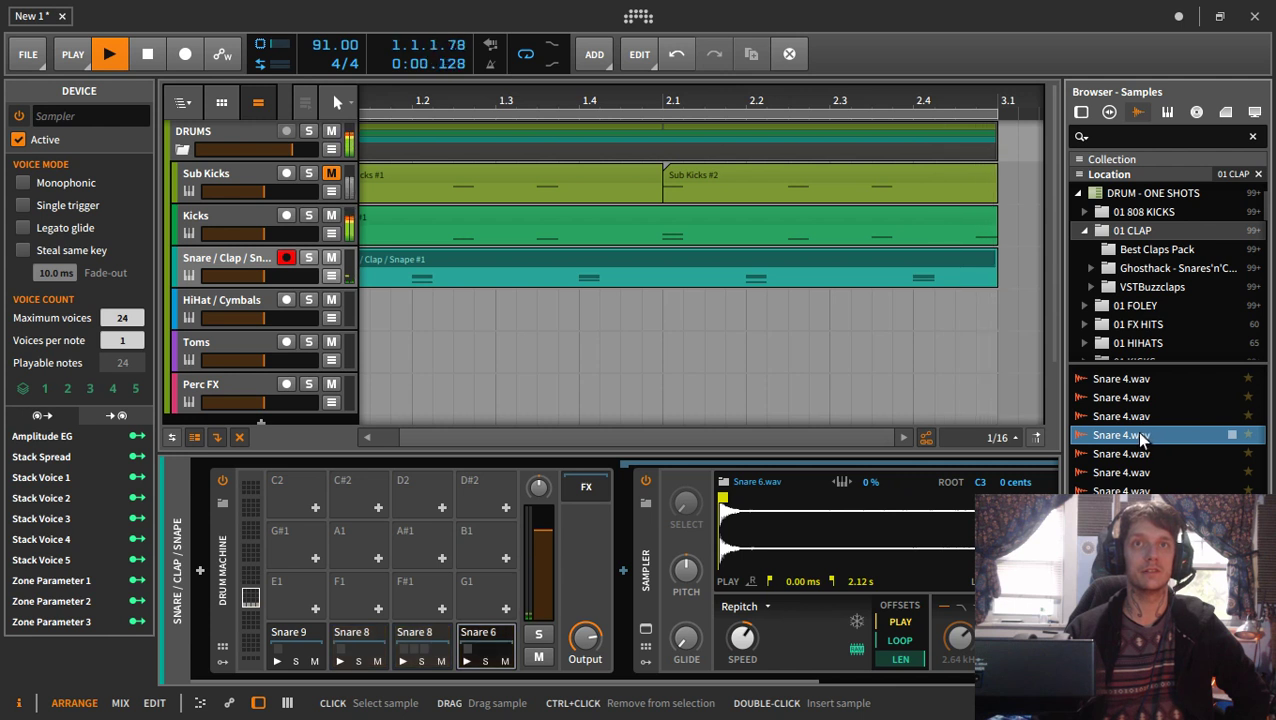
{"action": "left_click_drag", "start_coordinate": [1148, 437], "coordinate": [859, 543]}
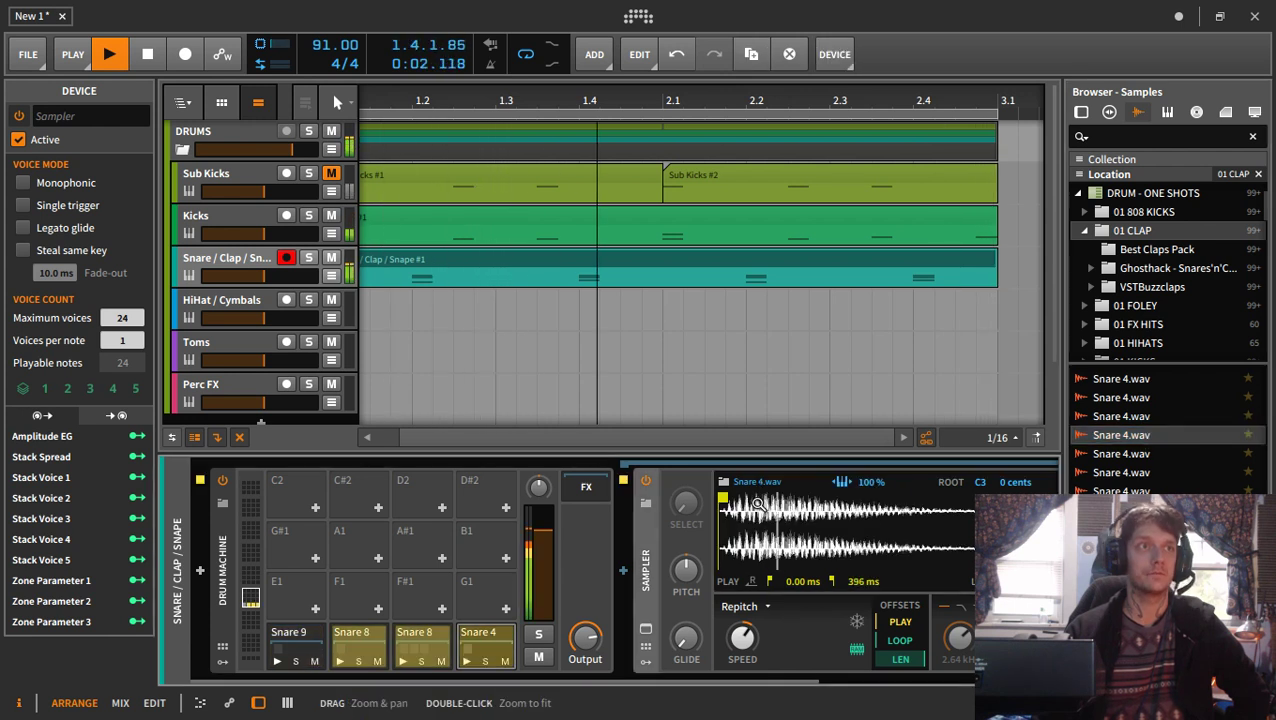
{"action": "left_click", "coordinate": [845, 480]}
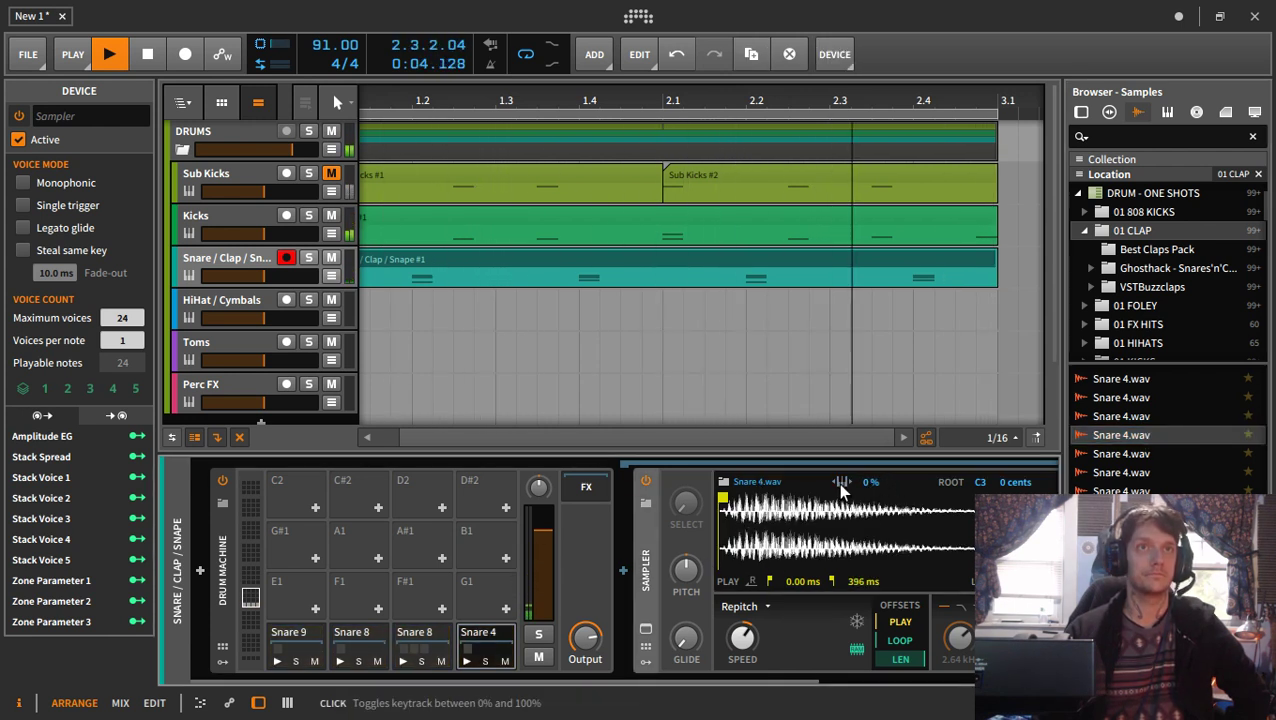
{"action": "left_click_drag", "start_coordinate": [690, 573], "coordinate": [690, 532]}
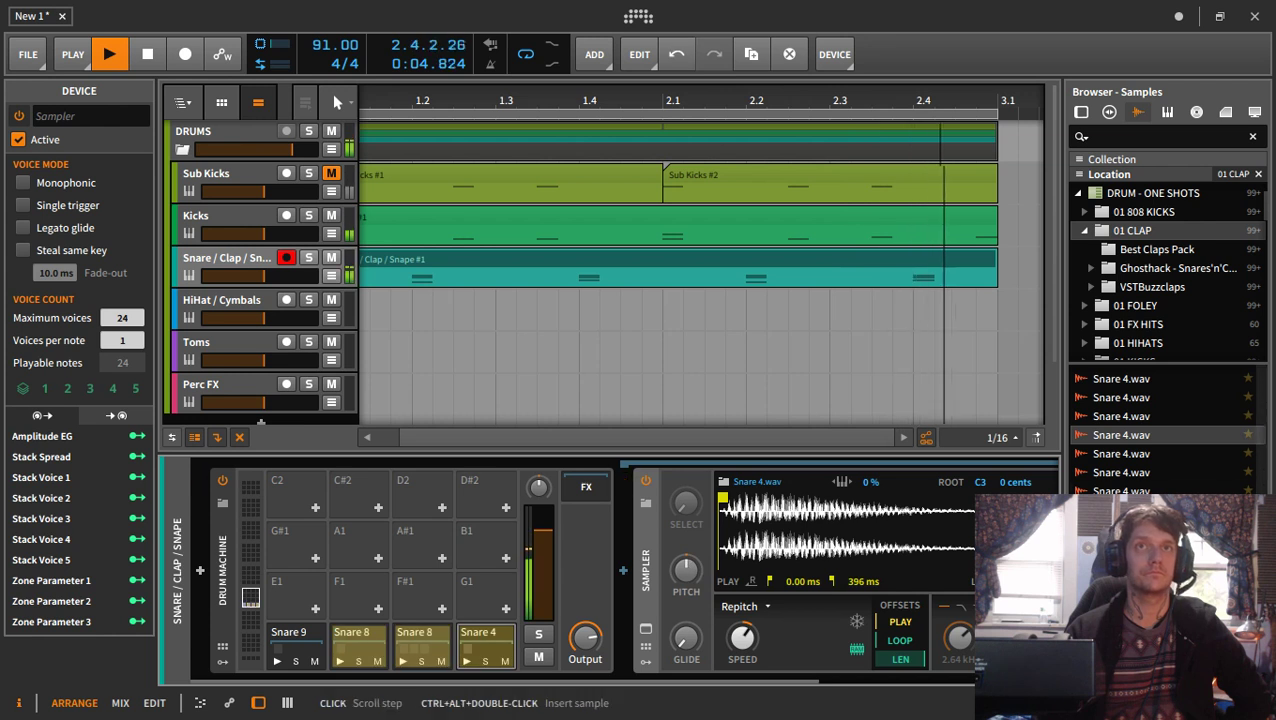
- Audition the Snare 35 samples, load a Snare 35.wav onto the D#1 pad and look over its Sampler settings
{"action": "scroll", "coordinate": [1130, 420], "scroll_direction": "up", "scroll_amount": 2}
{"action": "left_click", "coordinate": [1132, 418]}
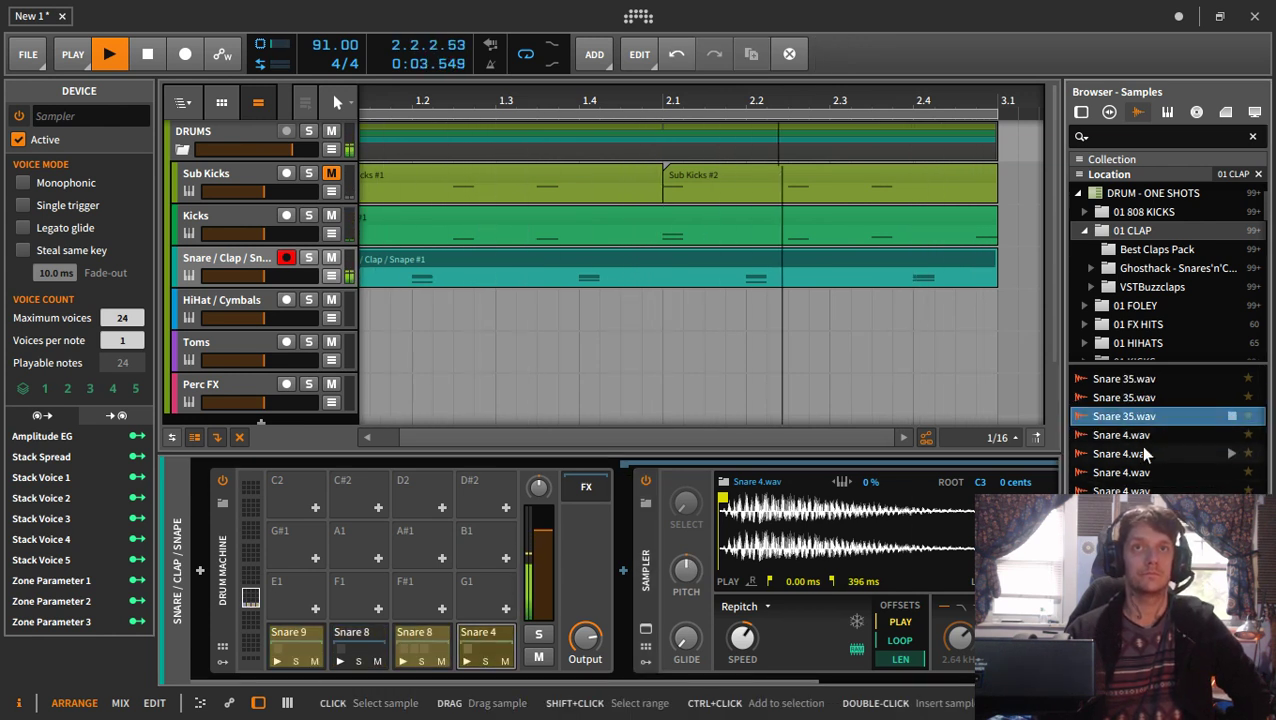
{"action": "scroll", "coordinate": [1135, 455], "scroll_direction": "up", "scroll_amount": 3}
{"action": "left_click", "coordinate": [1140, 437]}
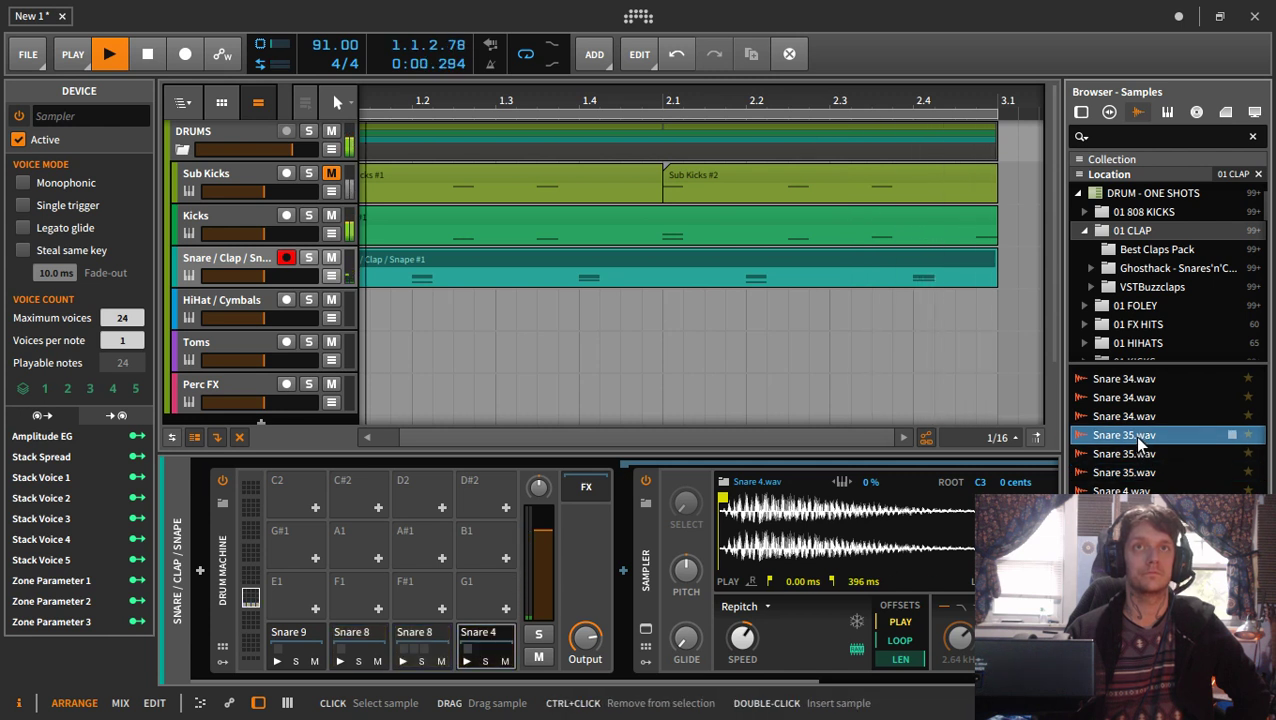
{"action": "left_click_drag", "start_coordinate": [1140, 445], "coordinate": [485, 650]}
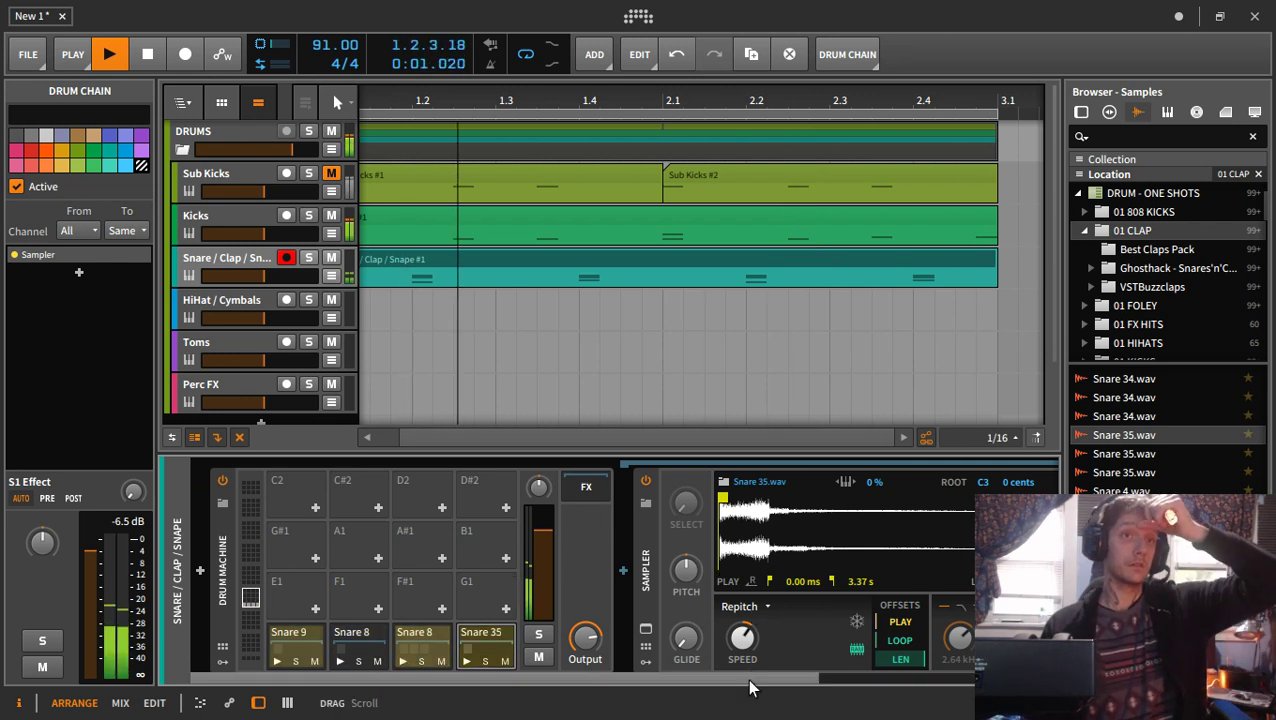
{"action": "left_click_drag", "start_coordinate": [749, 683], "coordinate": [948, 716]}
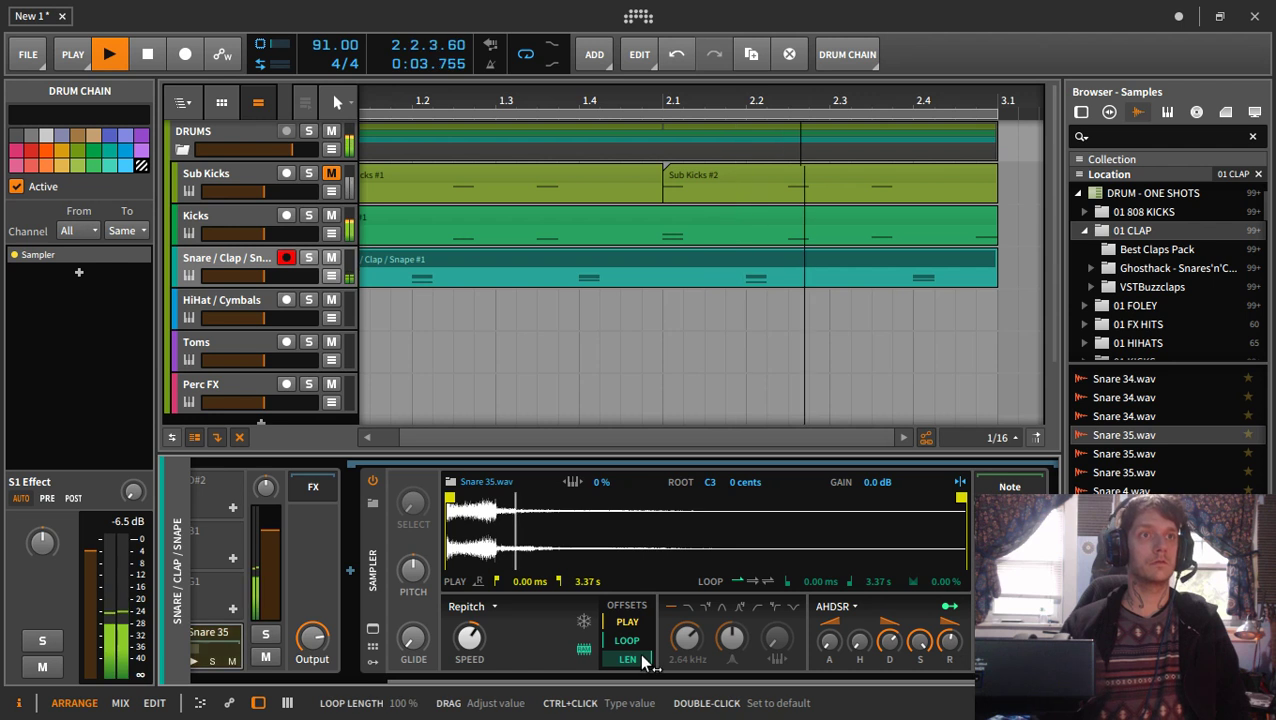
{"action": "left_click_drag", "start_coordinate": [660, 681], "coordinate": [199, 704]}
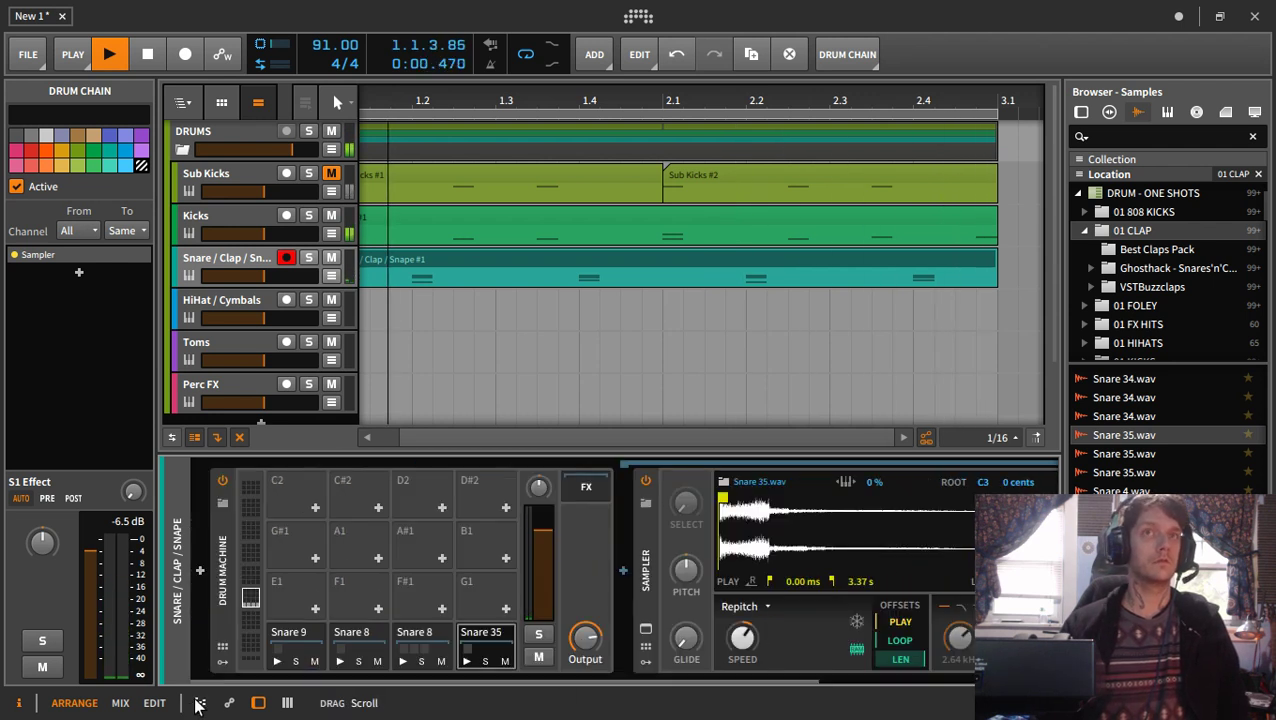
- Audition the Snare 33 and Snare 3 samples from the 01 CLAP folder while the loop plays
{"action": "scroll", "coordinate": [1176, 470], "scroll_direction": "up", "scroll_amount": 2}
{"action": "left_click", "coordinate": [1172, 434]}
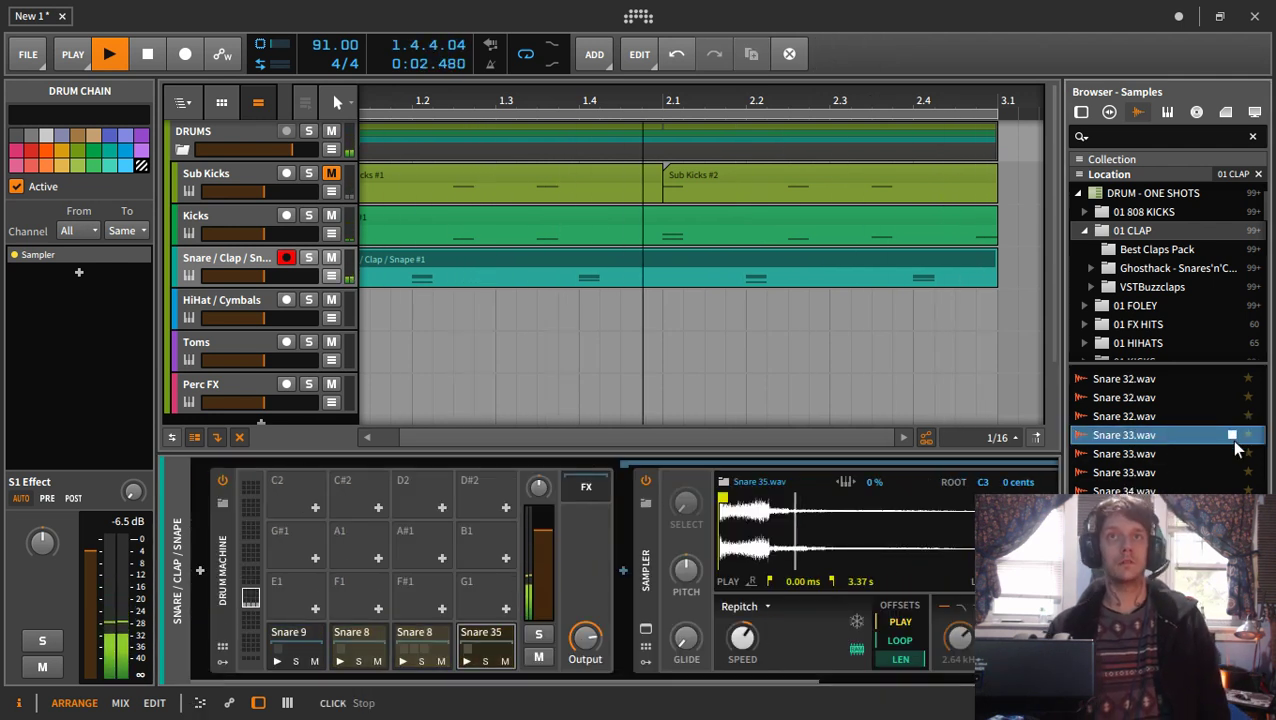
{"action": "scroll", "coordinate": [1190, 430], "scroll_direction": "up", "scroll_amount": 3}
{"action": "left_click", "coordinate": [1204, 418]}
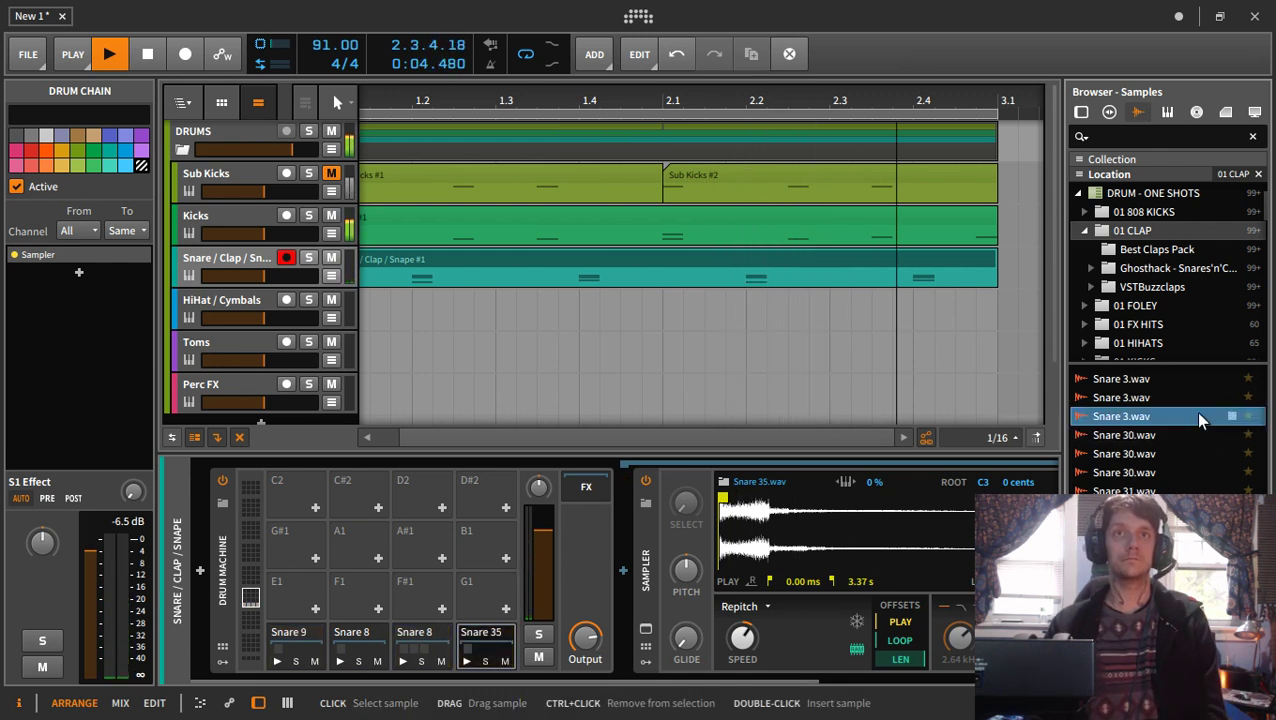
{"action": "left_click", "coordinate": [1146, 395]}
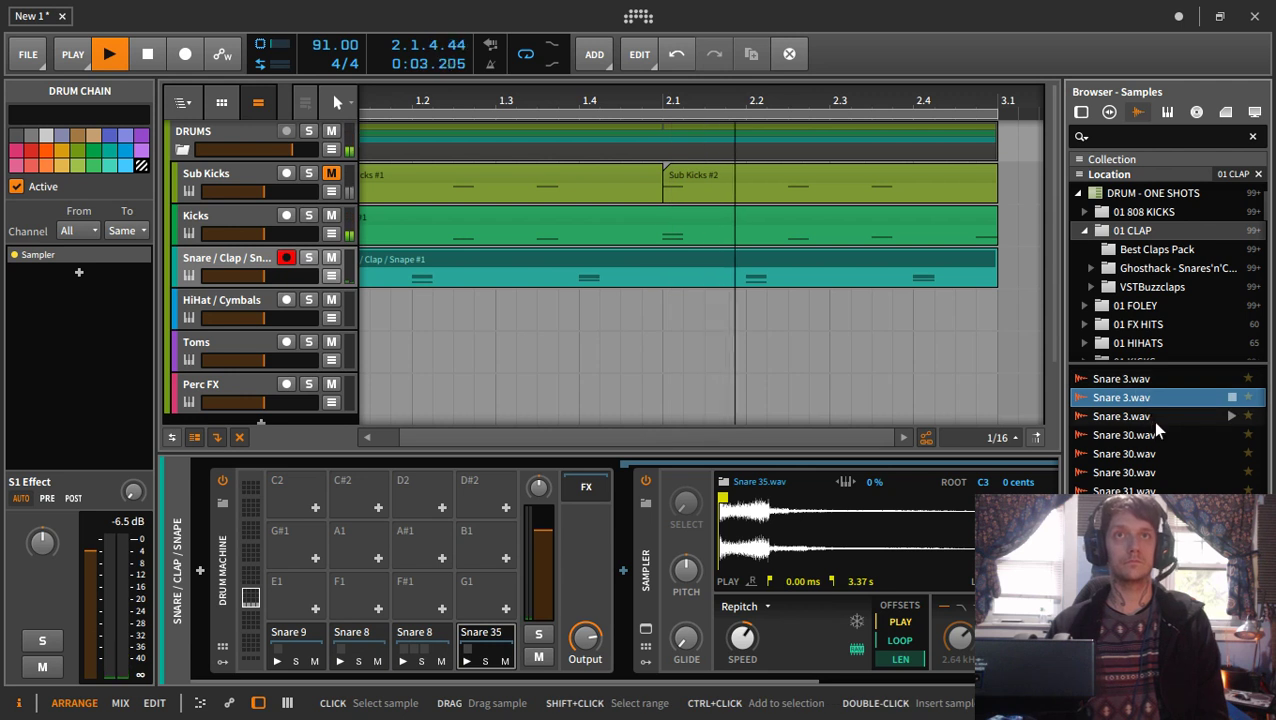
{"action": "left_click", "coordinate": [1150, 430]}
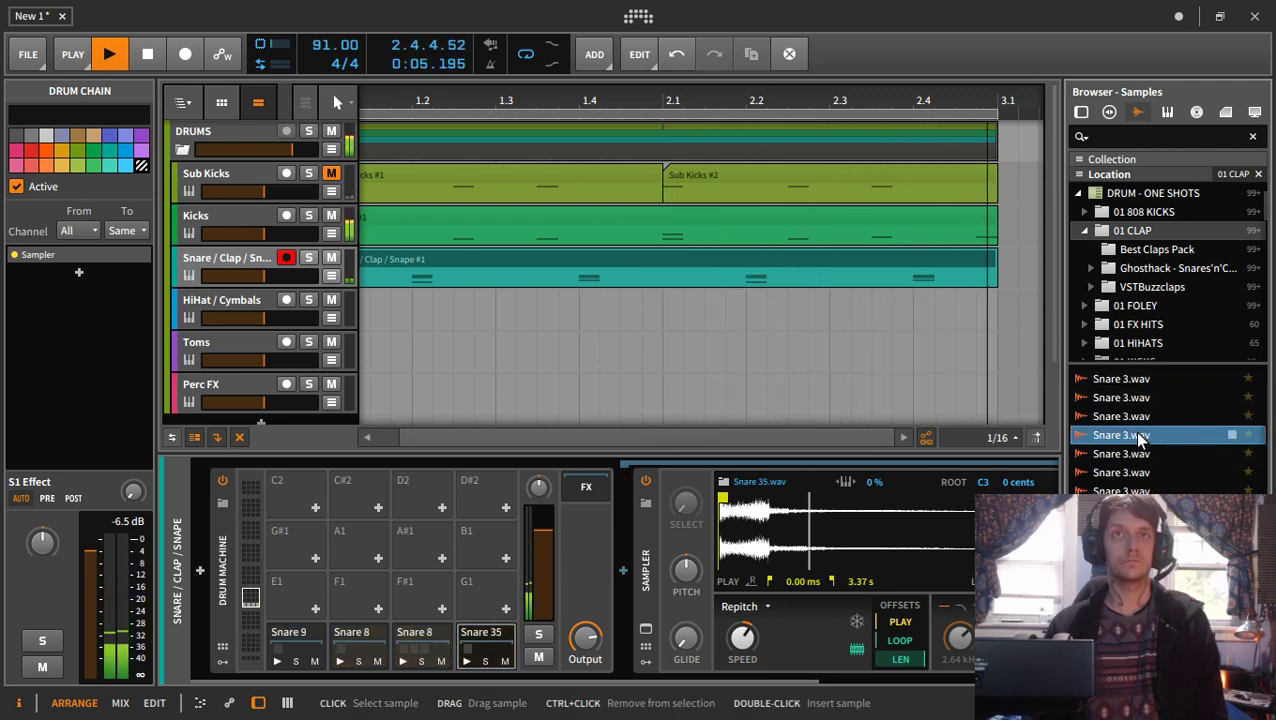
- Audition the Snare 29 and Snare 25 samples, then load a Snare 25.wav onto the D#1 pad with its play start at 55.4 ms
{"action": "scroll", "coordinate": [1138, 432], "scroll_direction": "up", "scroll_amount": 3}
{"action": "left_click", "coordinate": [1139, 431]}
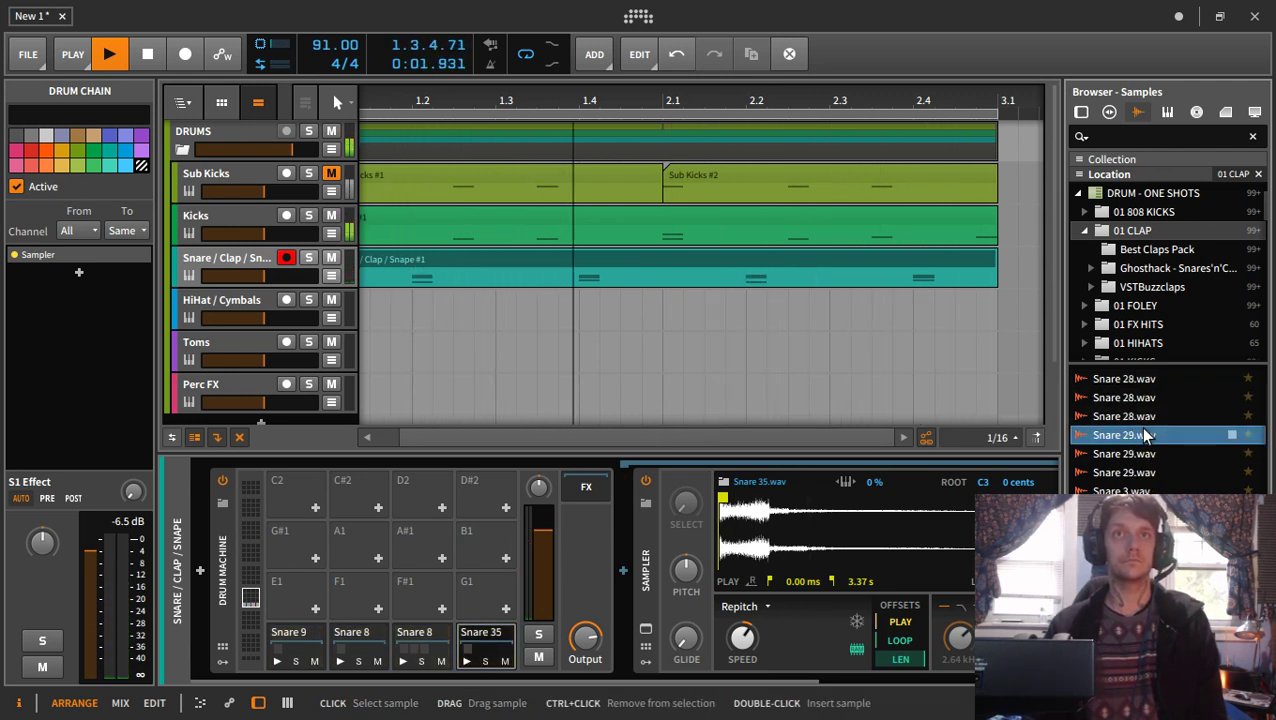
{"action": "scroll", "coordinate": [1148, 420], "scroll_direction": "up", "scroll_amount": 2}
{"action": "left_click", "coordinate": [1148, 419]}
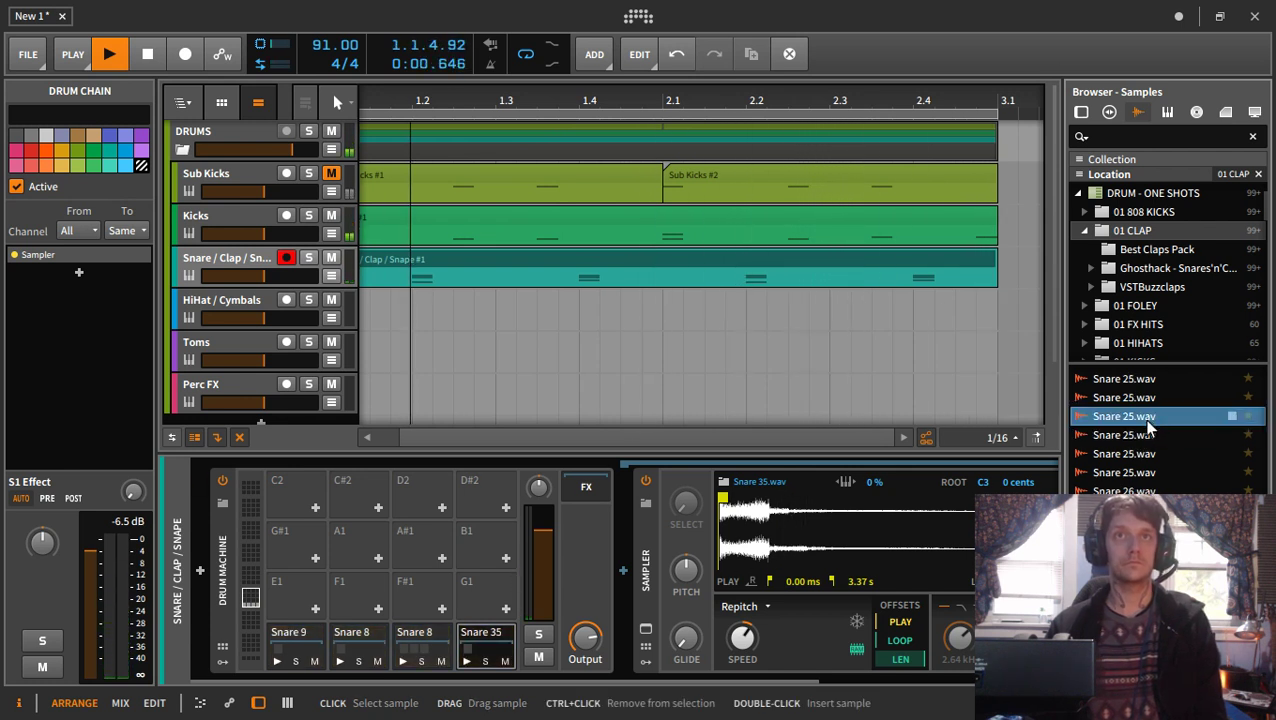
{"action": "left_click", "coordinate": [1145, 454]}
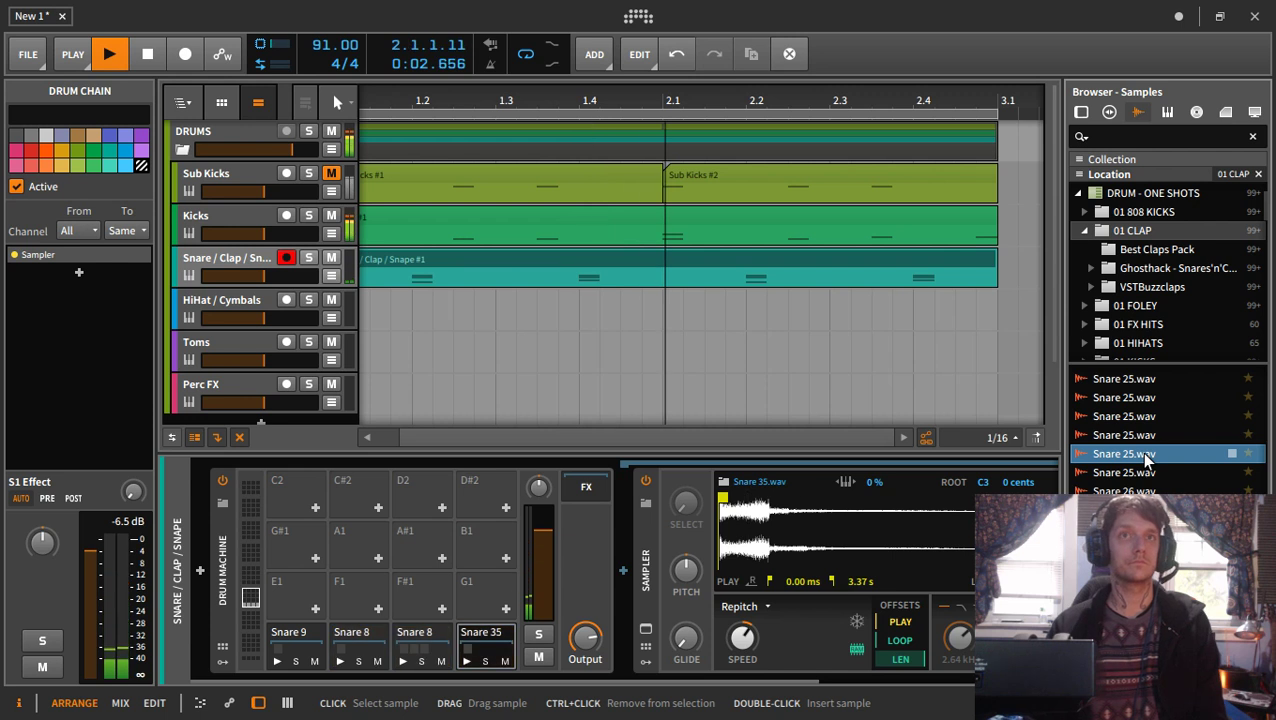
{"action": "left_click_drag", "start_coordinate": [1147, 458], "coordinate": [476, 655]}
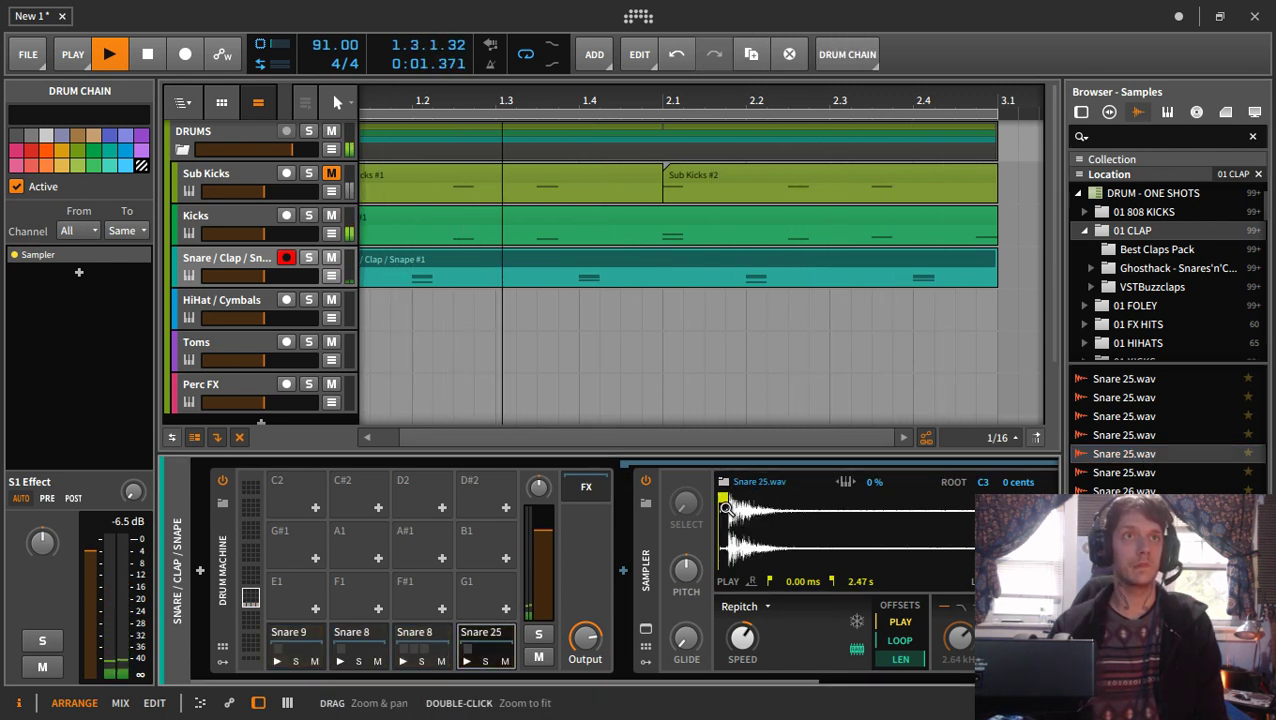
{"action": "left_click_drag", "start_coordinate": [720, 497], "coordinate": [733, 497]}
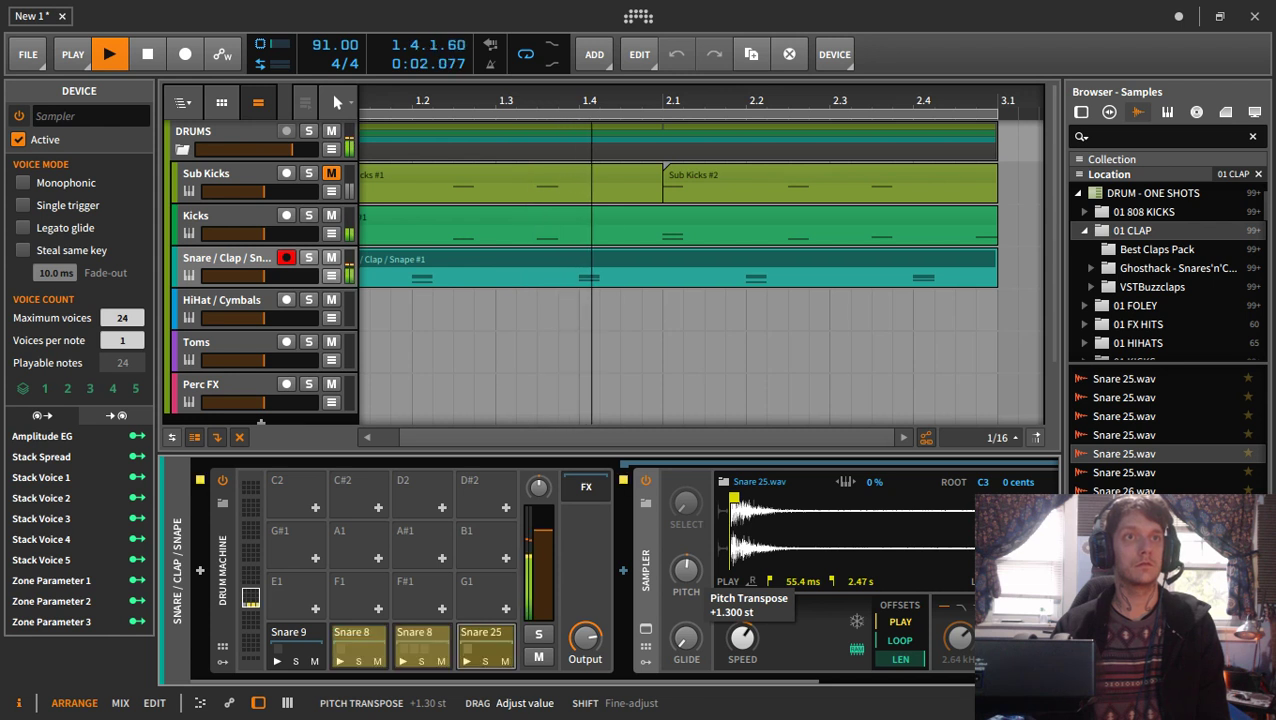
- Audition the Snare 24 and Snare 21 samples, replace the D#1 pad's sample with Snare 21.wav and look over its Sampler settings
{"action": "scroll", "coordinate": [1150, 450], "scroll_direction": "up", "scroll_amount": 2}
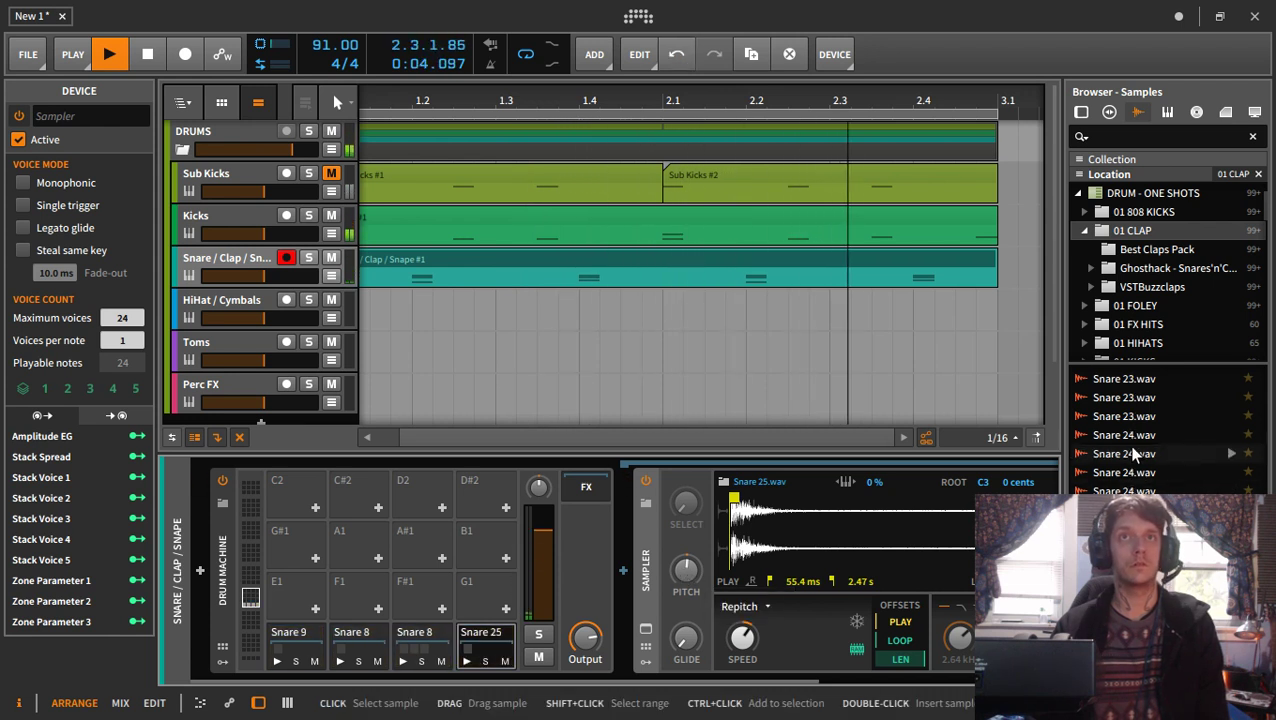
{"action": "left_click", "coordinate": [1155, 455]}
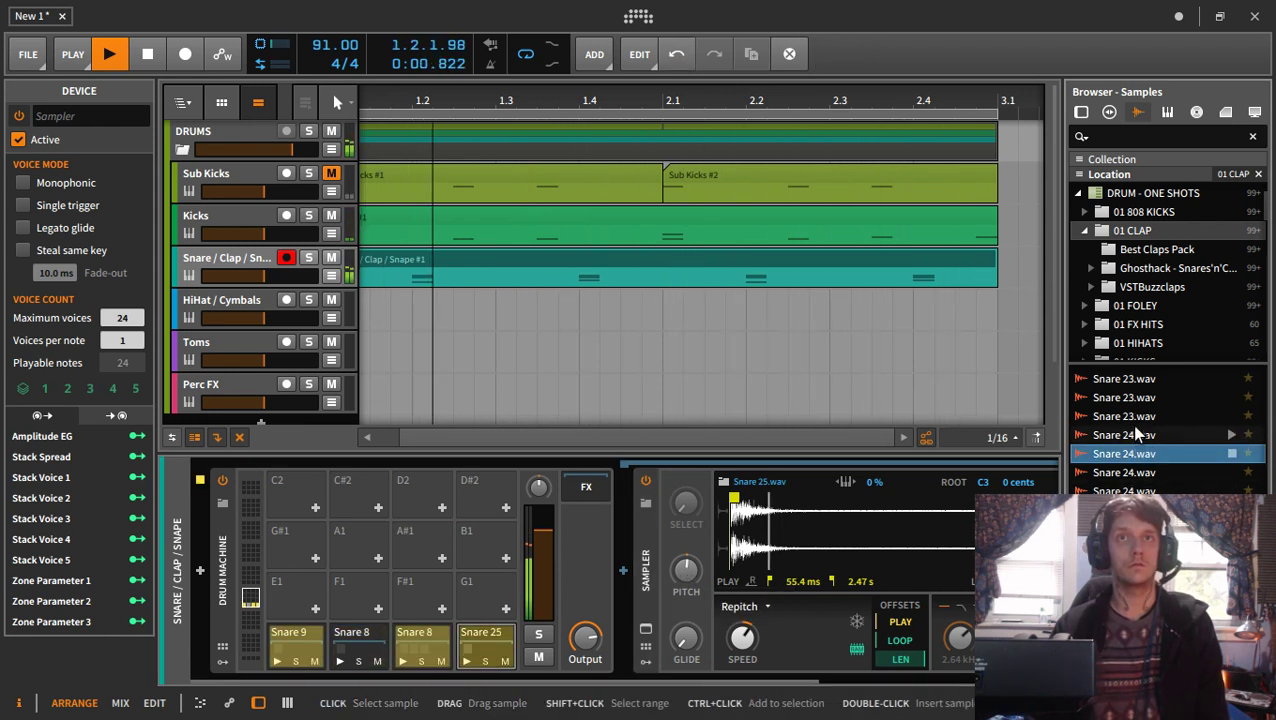
{"action": "scroll", "coordinate": [1131, 424], "scroll_direction": "up", "scroll_amount": 2}
{"action": "left_click", "coordinate": [1132, 420]}
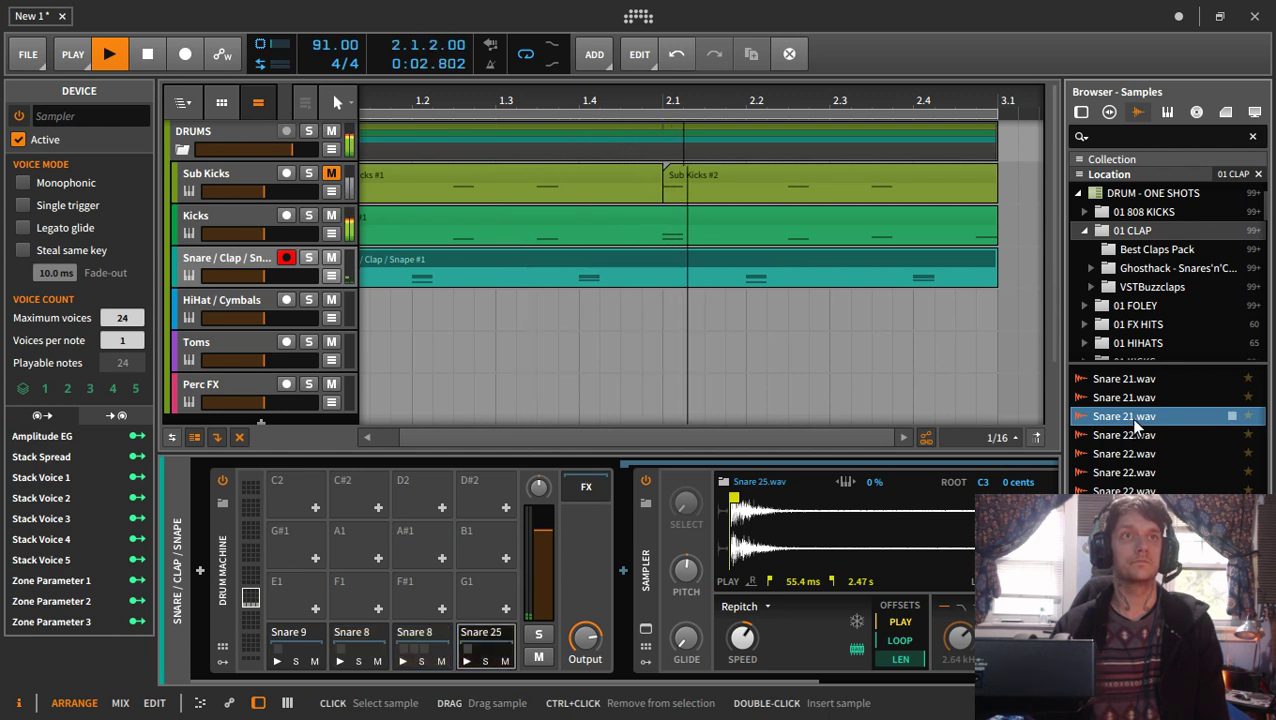
{"action": "left_click_drag", "start_coordinate": [845, 543], "coordinate": [845, 543]}
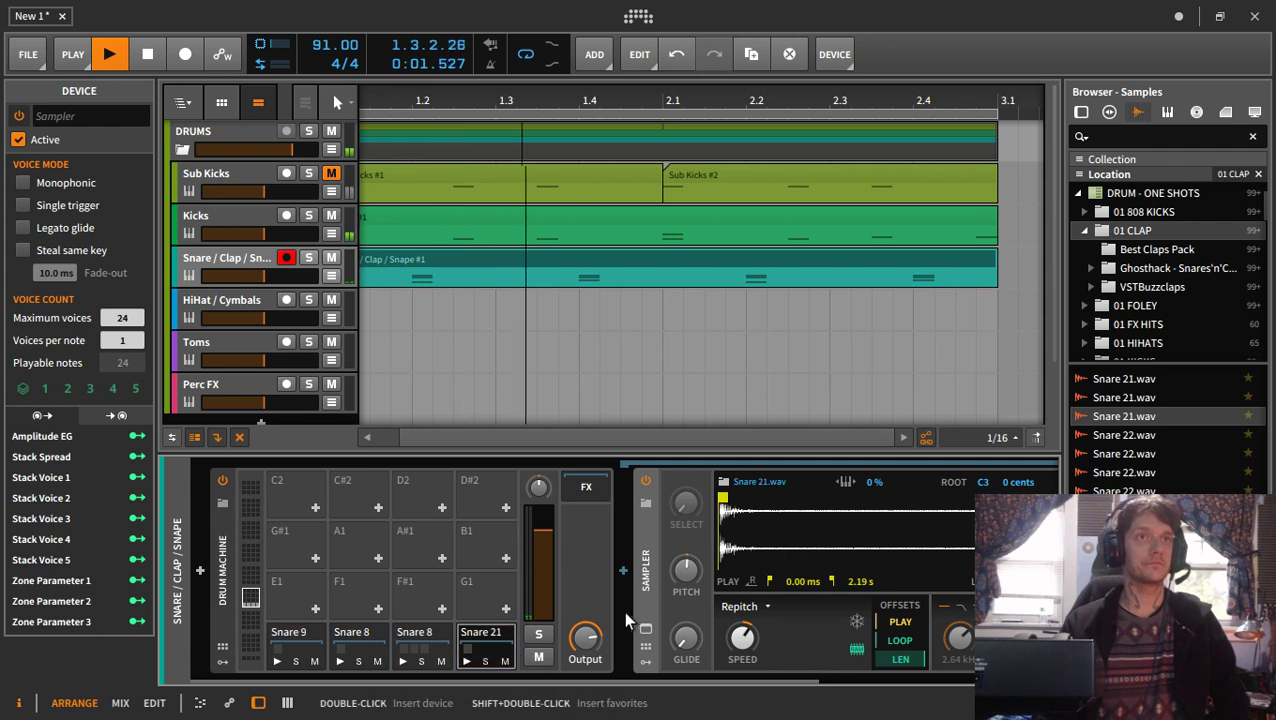
{"action": "left_click_drag", "start_coordinate": [712, 682], "coordinate": [908, 649]}
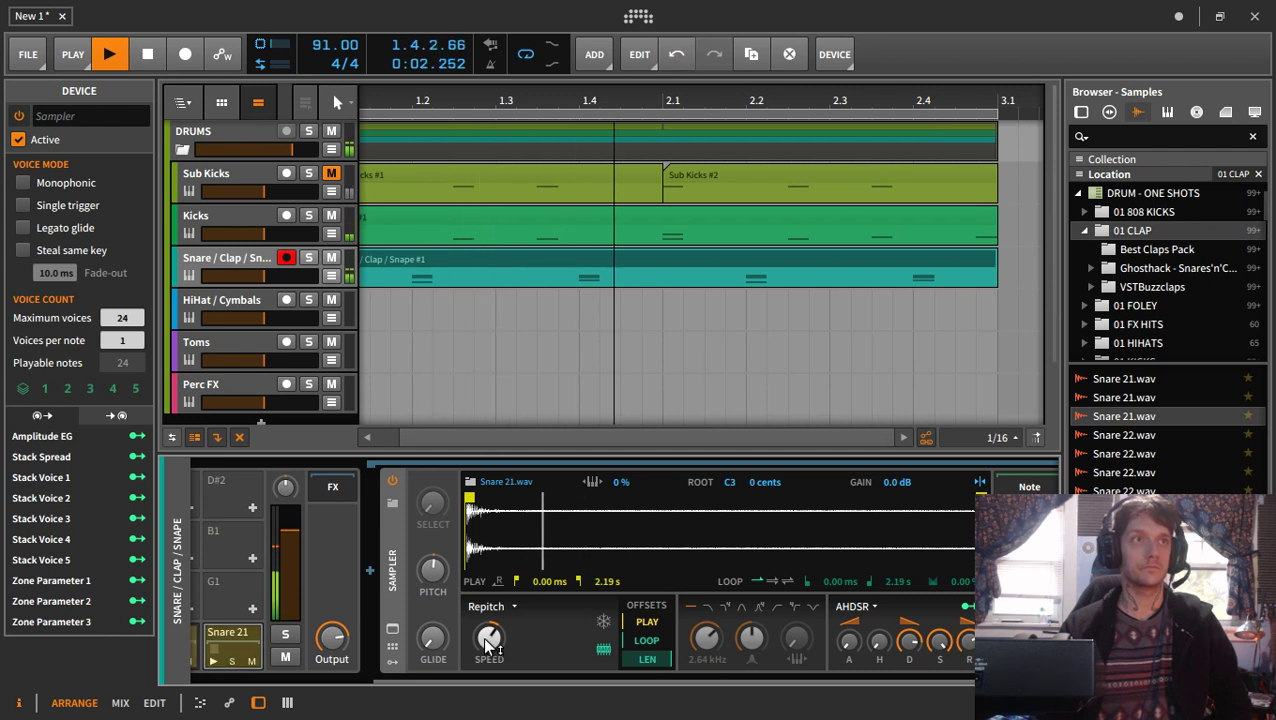
{"action": "left_click", "coordinate": [312, 680]}
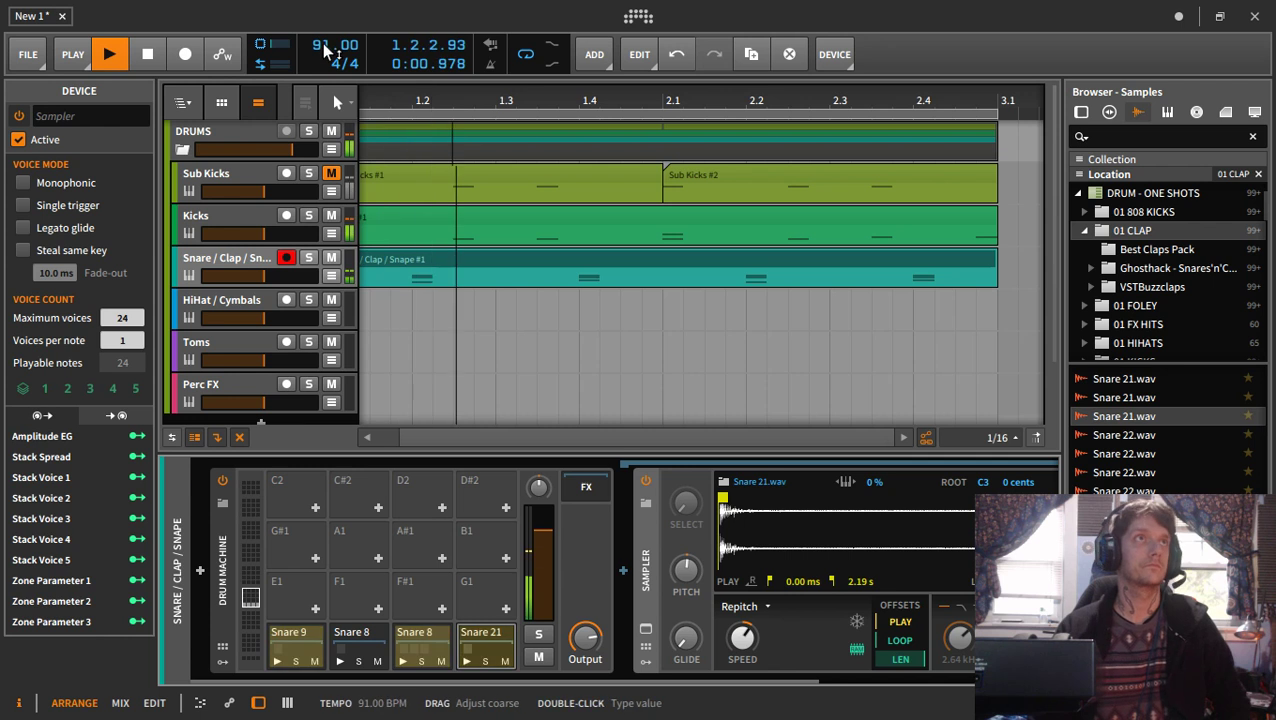
- Set the project tempo to 89 BPM and try the Snare 21 pad's pitch, auditioning it against the two Snare 8 pads
{"action": "left_click_drag", "start_coordinate": [328, 47], "coordinate": [328, 62]}
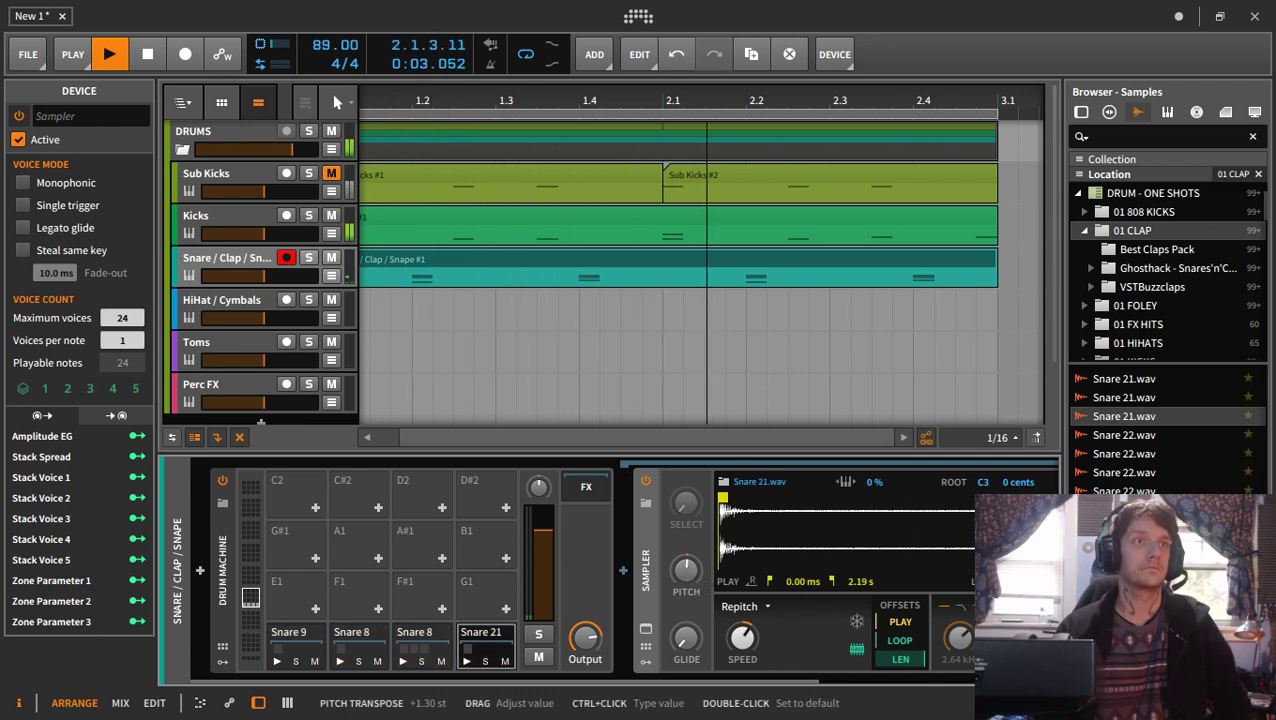
{"action": "left_click_drag", "start_coordinate": [689, 572], "coordinate": [689, 558]}
{"action": "left_click", "coordinate": [466, 662]}
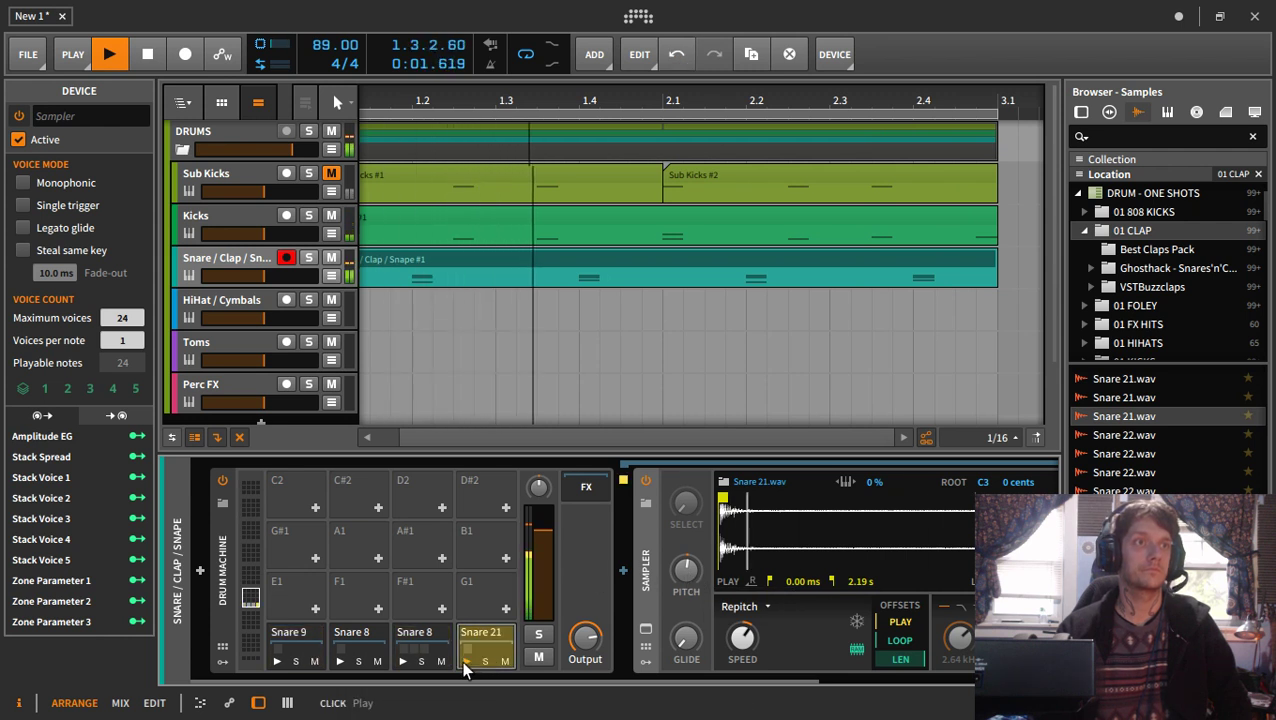
{"action": "left_click", "coordinate": [400, 663]}
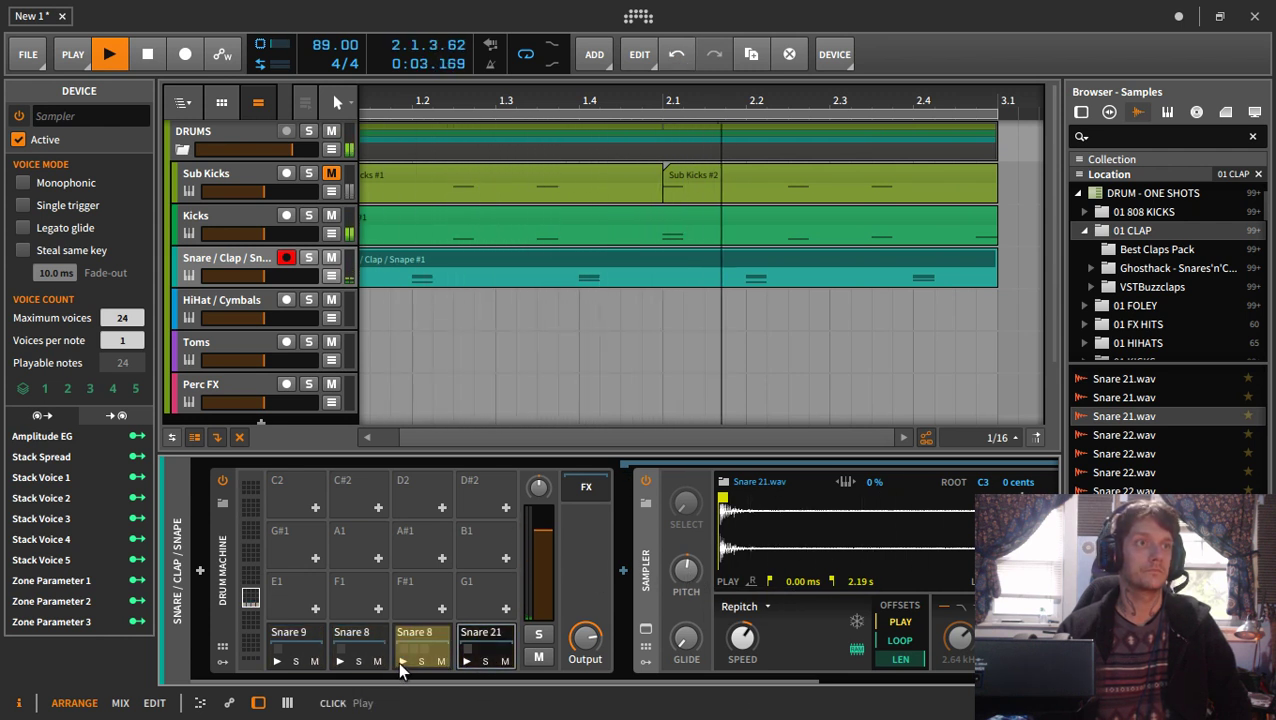
{"action": "left_click", "coordinate": [340, 661]}
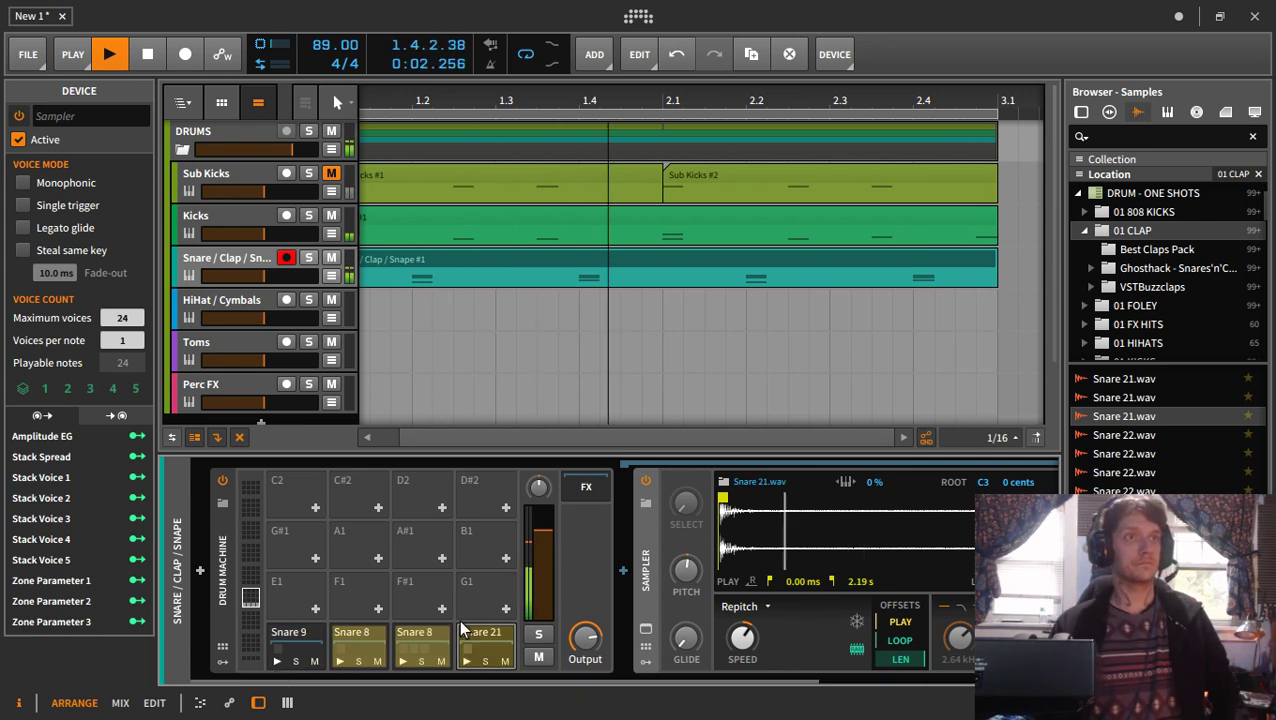
- Select the Snare 8 pad on C#1 and try out its Sampler's speed and pitch
{"action": "left_click", "coordinate": [345, 645]}
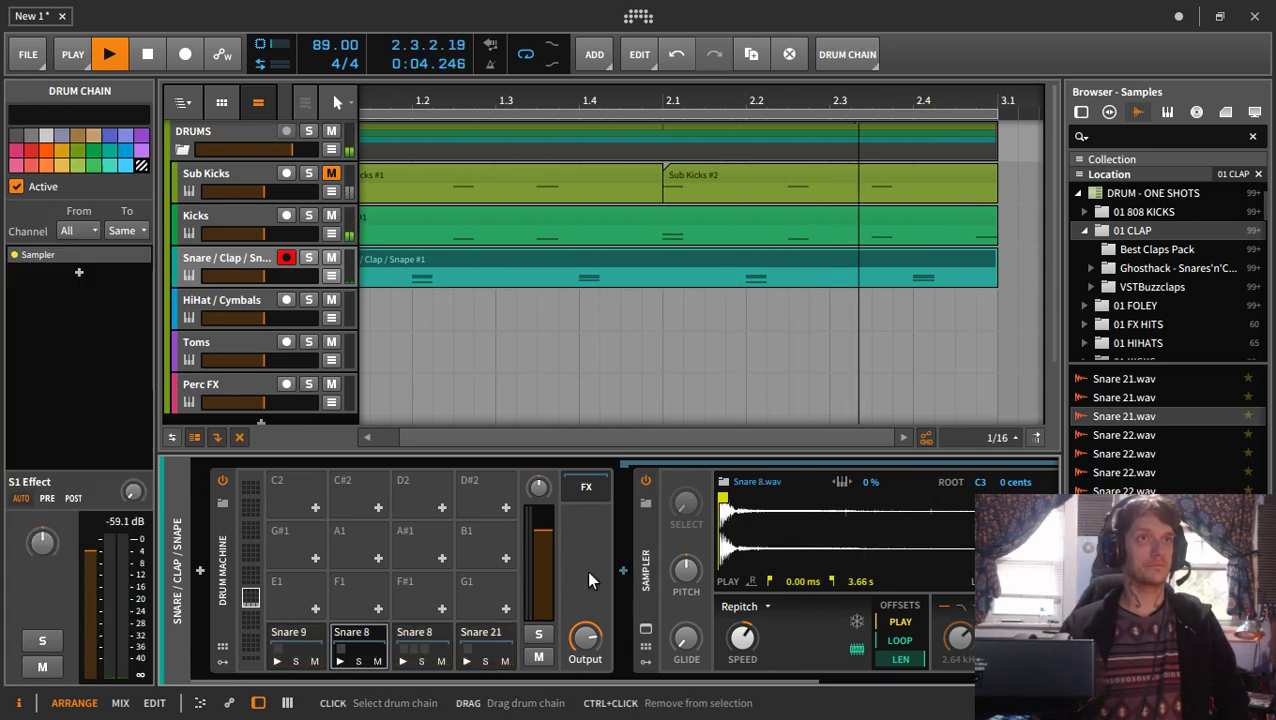
{"action": "left_click_drag", "start_coordinate": [741, 637], "coordinate": [741, 664]}
{"action": "left_click_drag", "start_coordinate": [684, 573], "coordinate": [689, 576]}
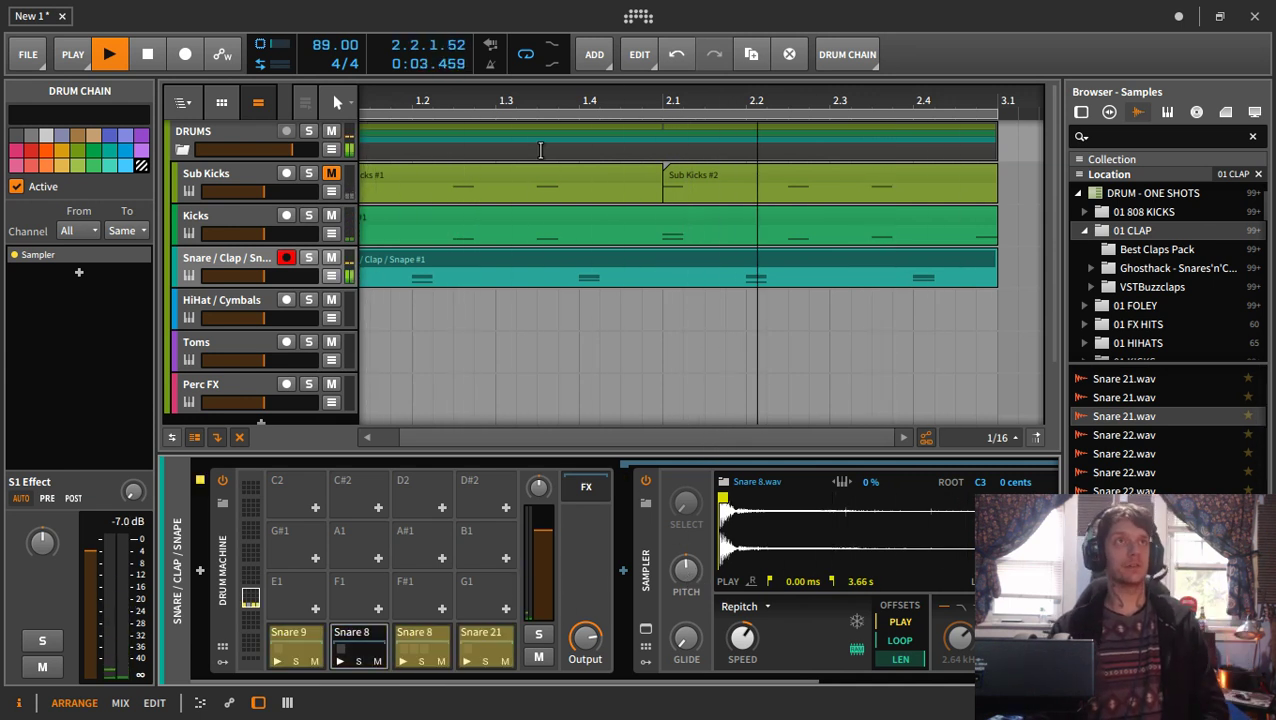
- Unmute the Sub Kicks track and slightly lower the volumes of the Sub Kicks and Kicks tracks
{"action": "left_click_drag", "start_coordinate": [541, 100], "coordinate": [541, 72]}
{"action": "left_click_drag", "start_coordinate": [484, 101], "coordinate": [484, 88]}
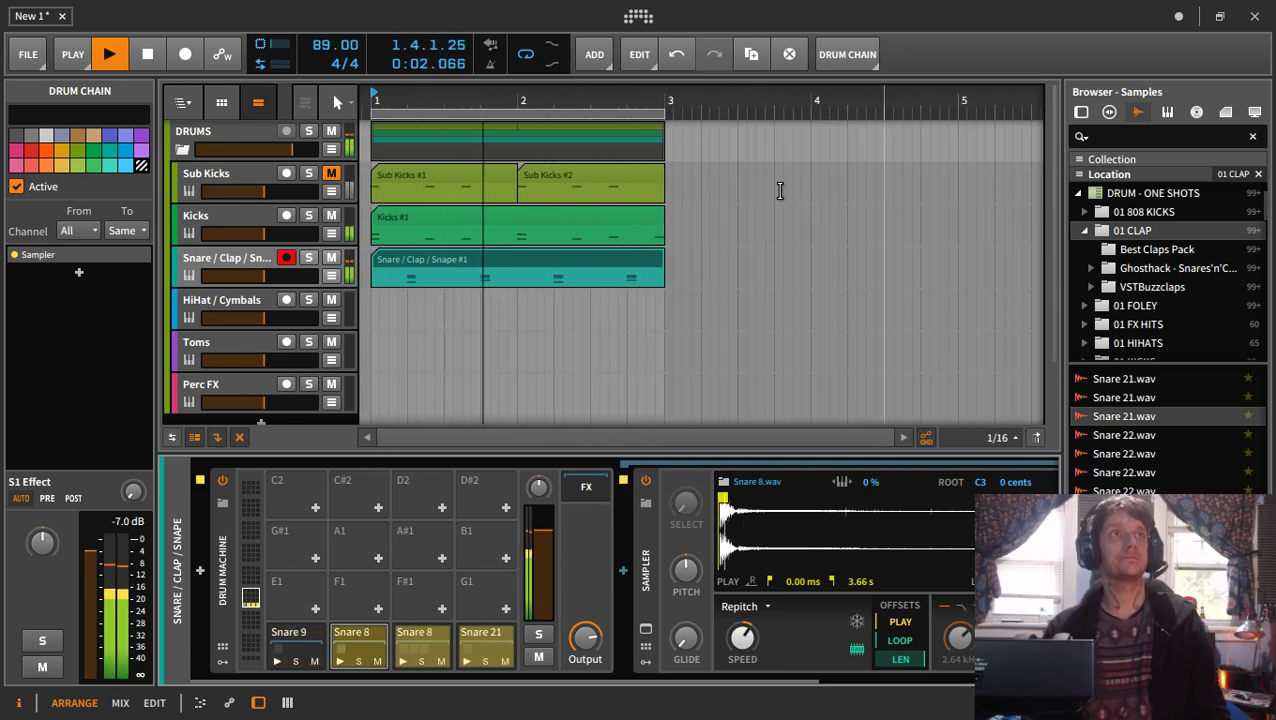
{"action": "left_click", "coordinate": [331, 174]}
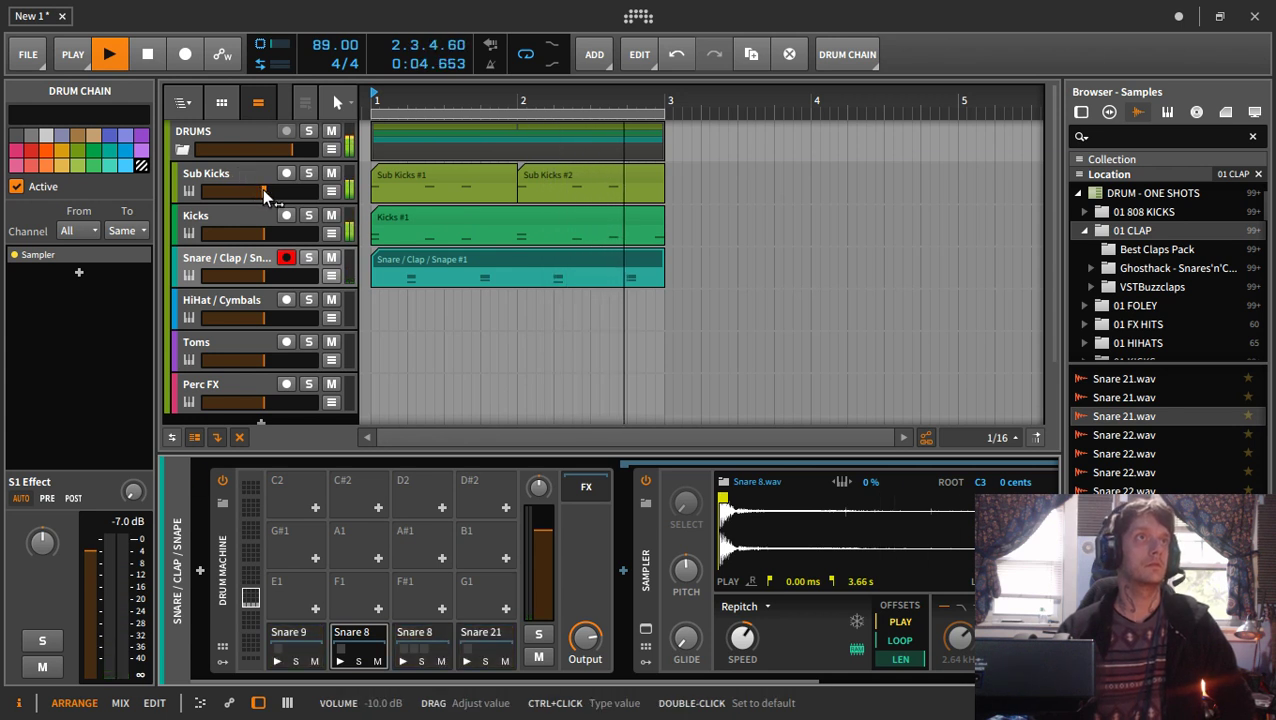
{"action": "left_click_drag", "start_coordinate": [264, 193], "coordinate": [259, 234]}
{"action": "scroll", "coordinate": [447, 339], "scroll_direction": "up", "scroll_amount": 1}
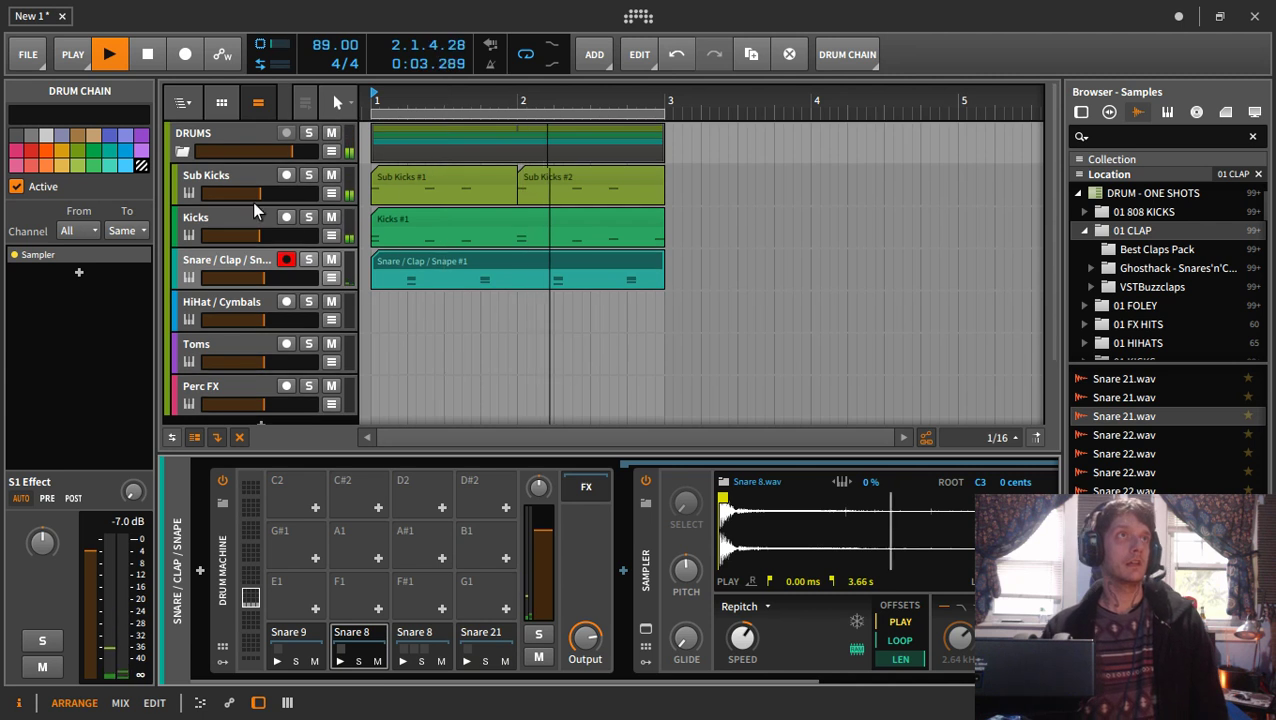
- Fold and unfold the DRUMS group to inspect its combined clips and the Kicks #1 clip
{"action": "left_click", "coordinate": [189, 147]}
{"action": "left_click", "coordinate": [477, 133]}
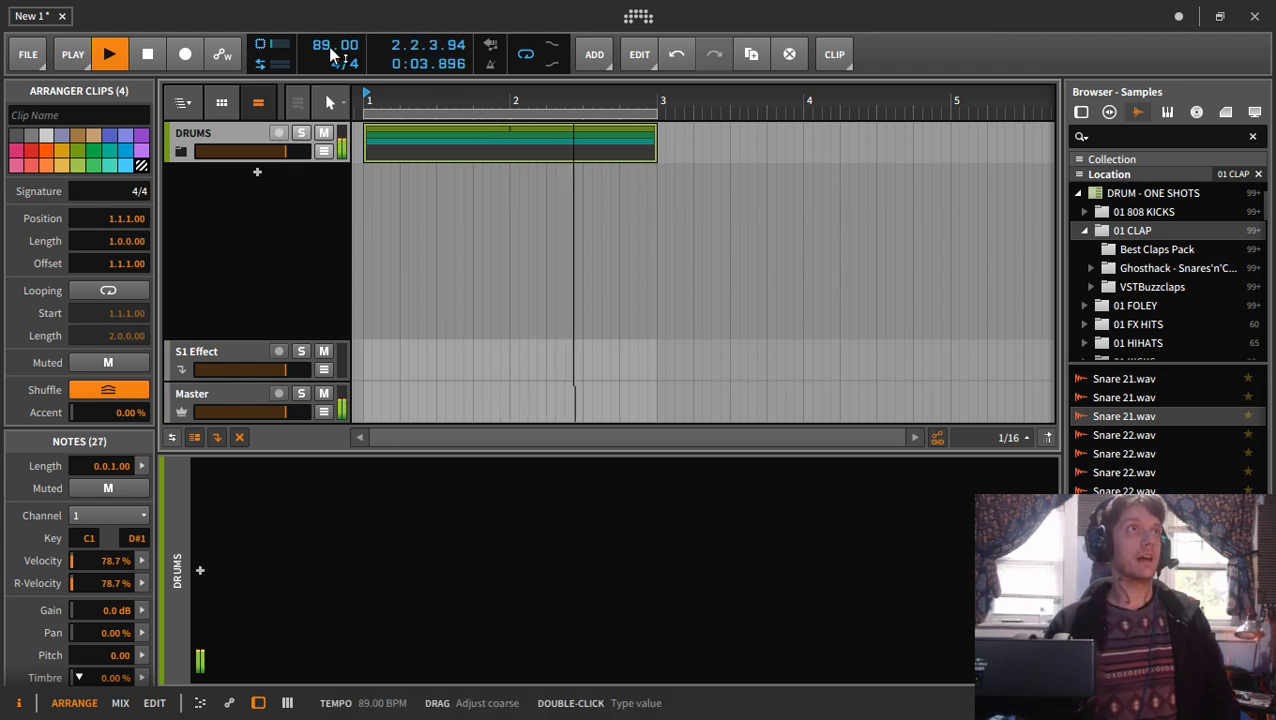
{"action": "left_click", "coordinate": [177, 151]}
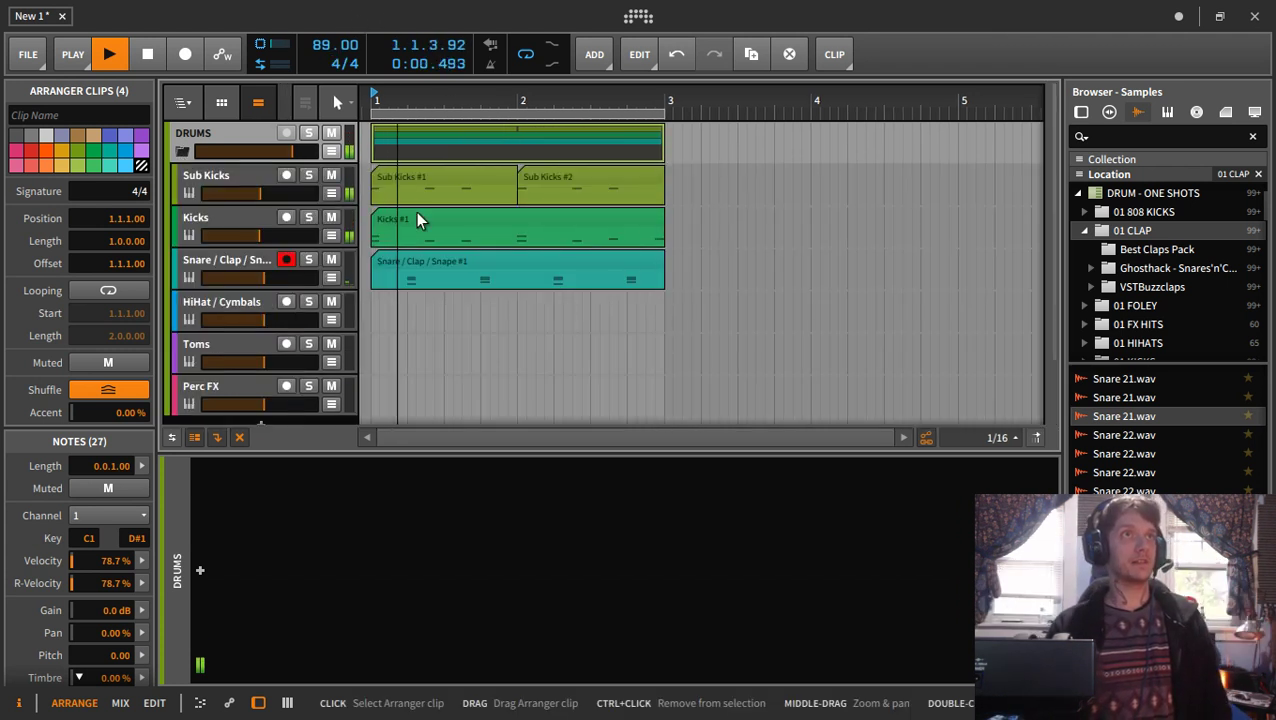
{"action": "left_click", "coordinate": [494, 219]}
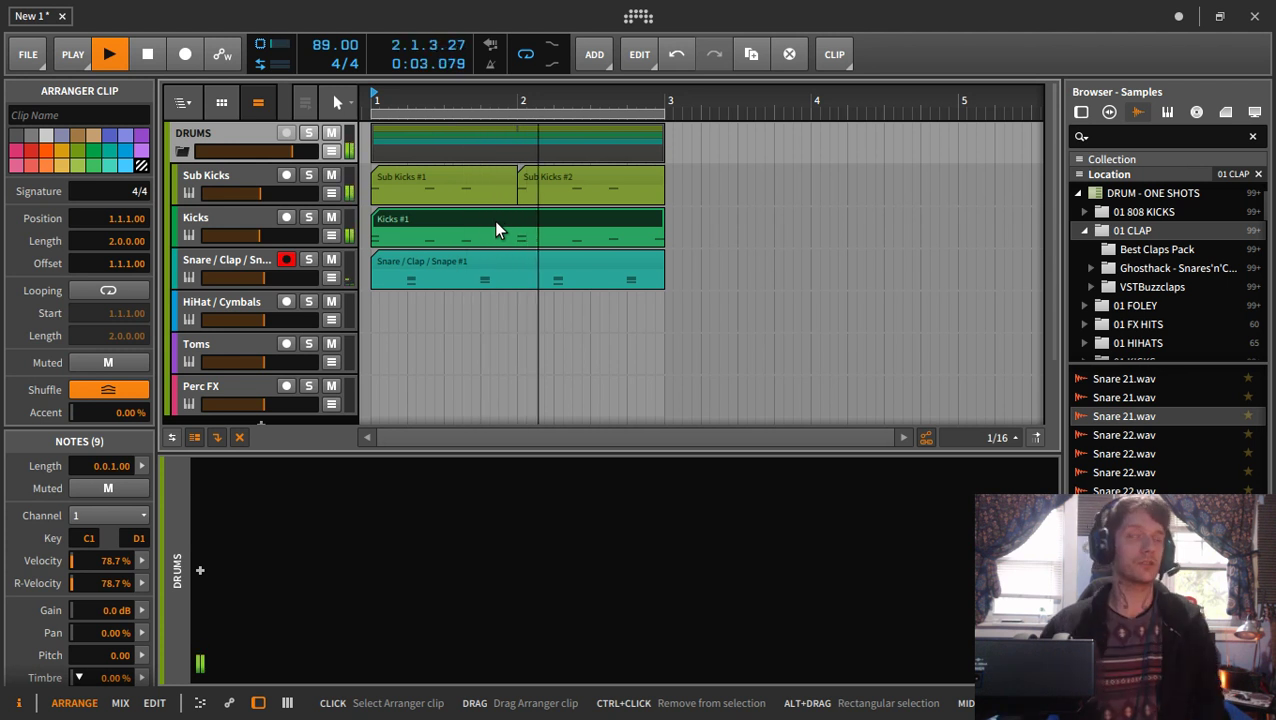
- Fold the DRUMS group and delete it together with all its tracks
{"action": "left_click", "coordinate": [180, 151]}
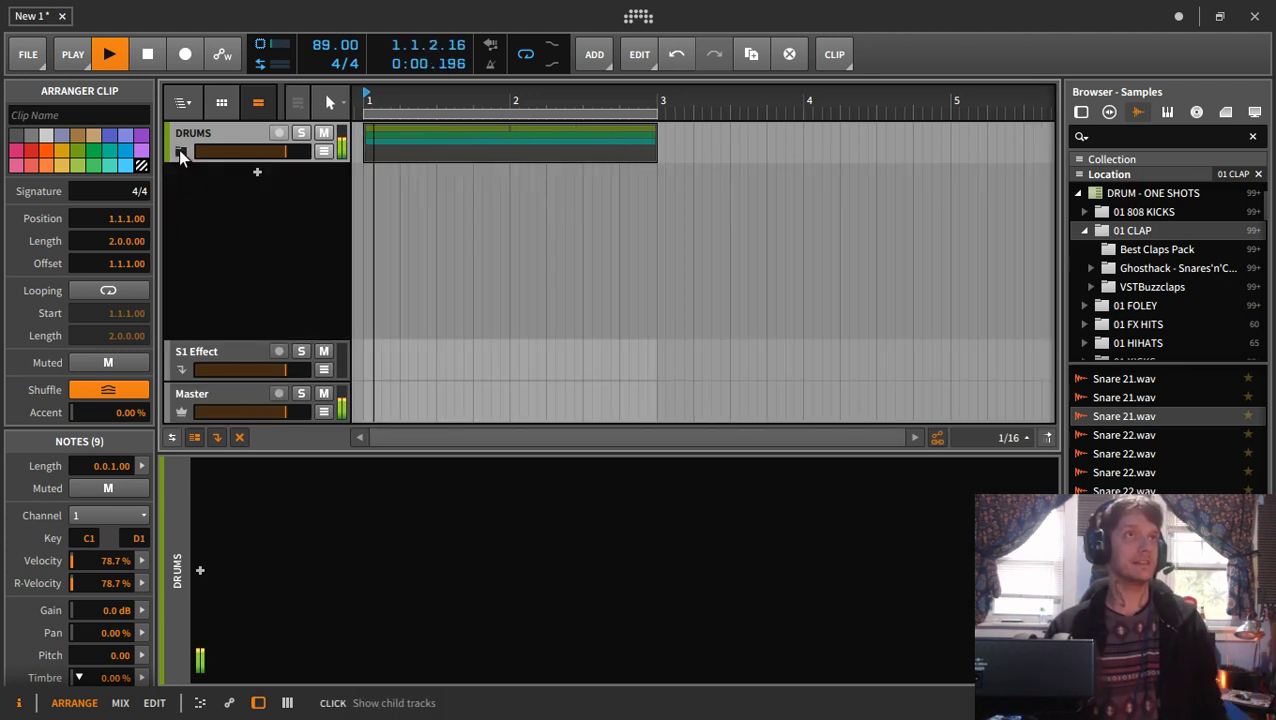
{"action": "left_click", "coordinate": [229, 138]}
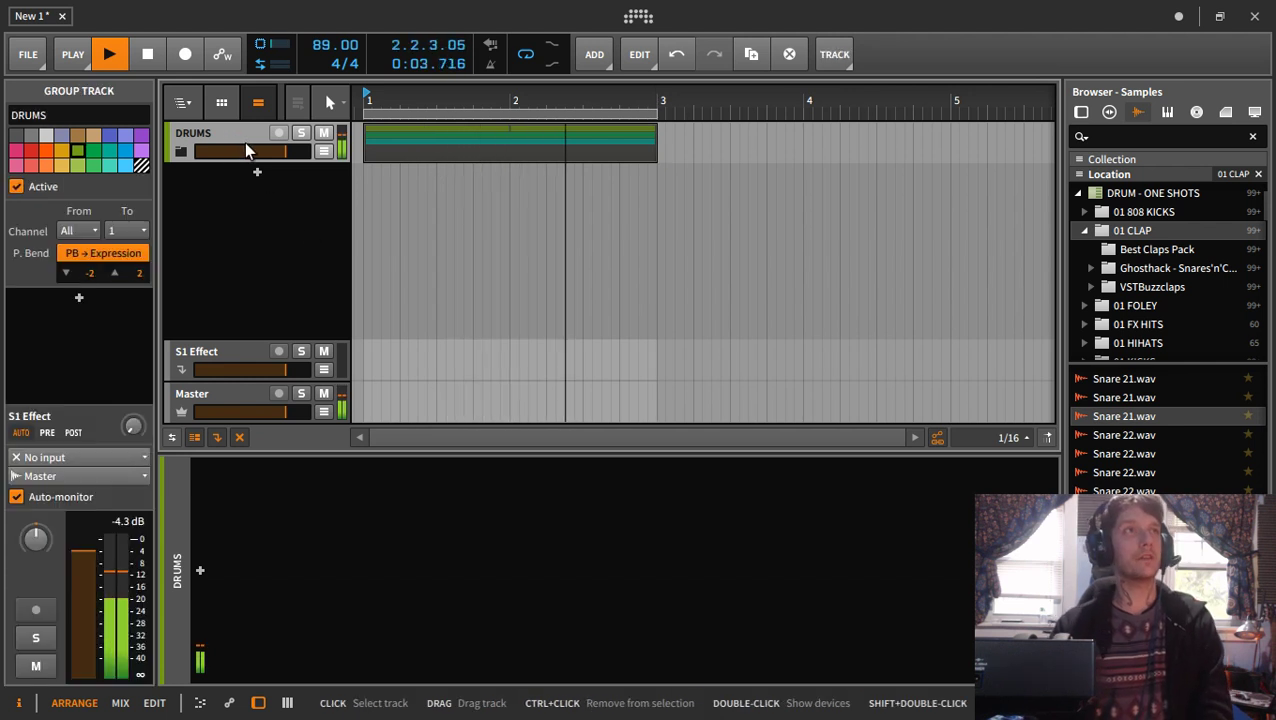
{"action": "key", "text": "Delete"}
- Search the Bitwig devices for "sampler" and add the Sampler to the empty arrangement as a new instrument track
{"action": "left_click", "coordinate": [1244, 132]}
{"action": "type", "text": "sa"}
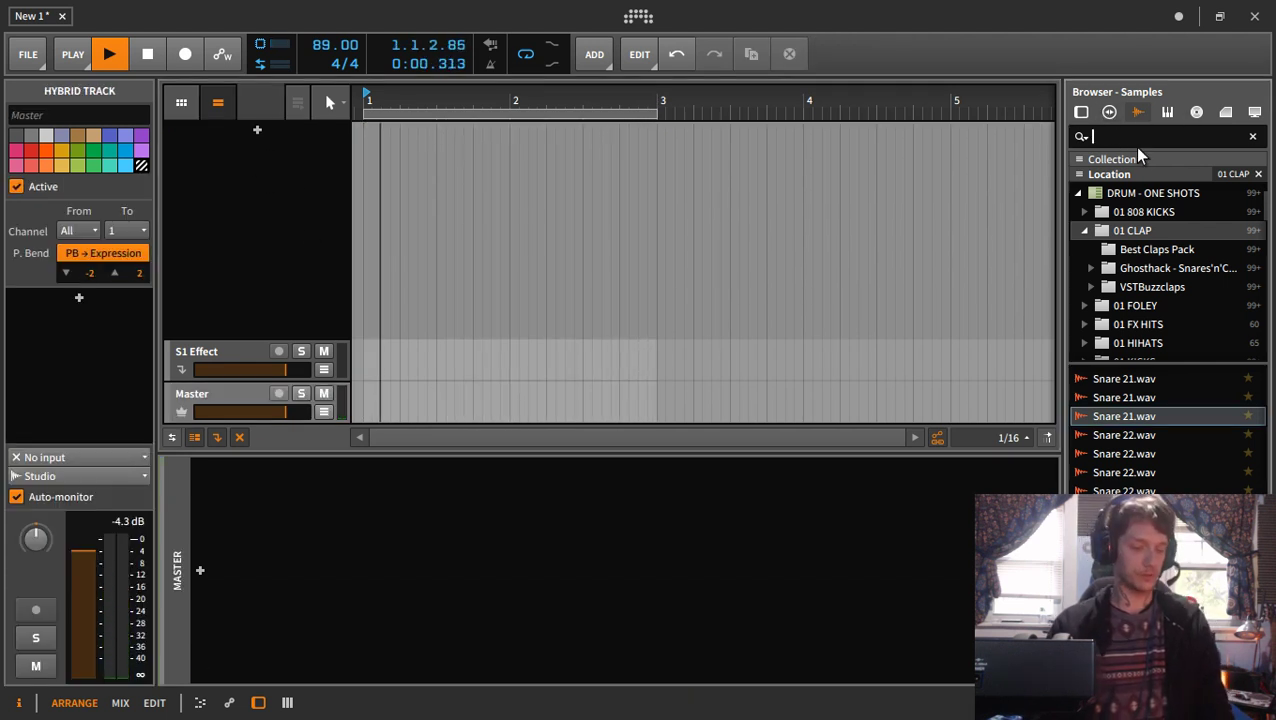
{"action": "type", "text": "mple"}
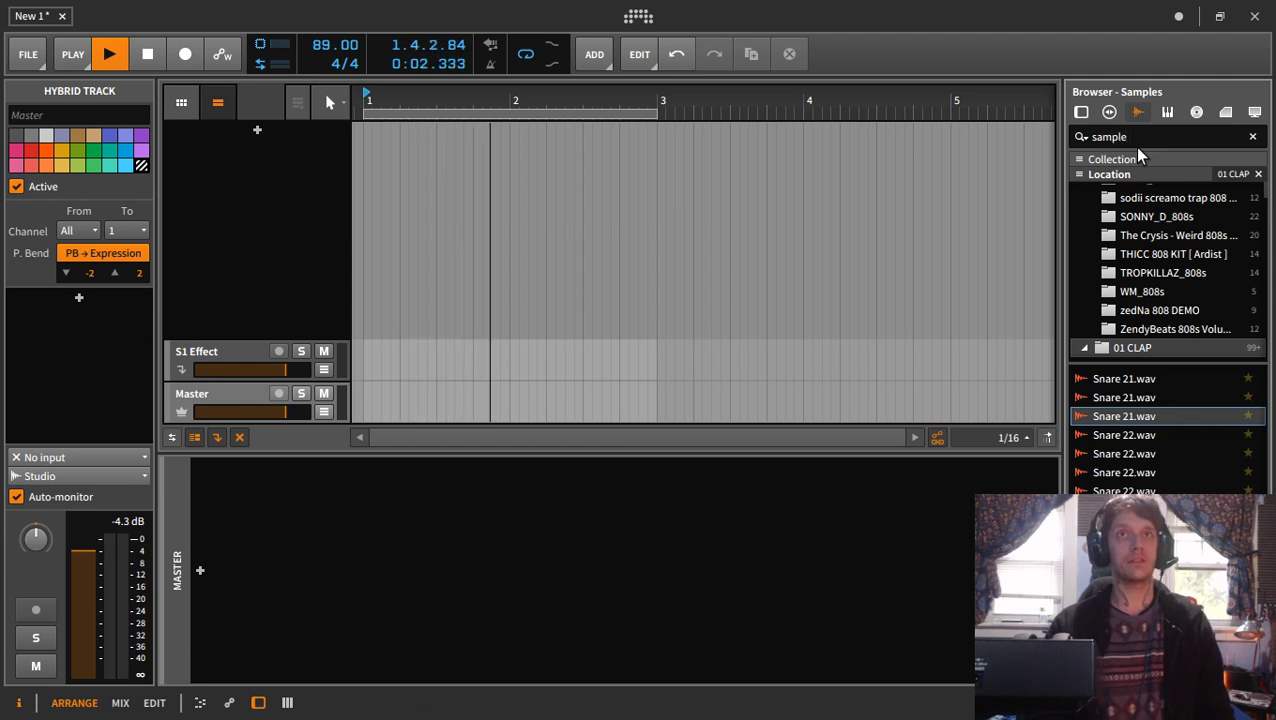
{"action": "type", "text": "r"}
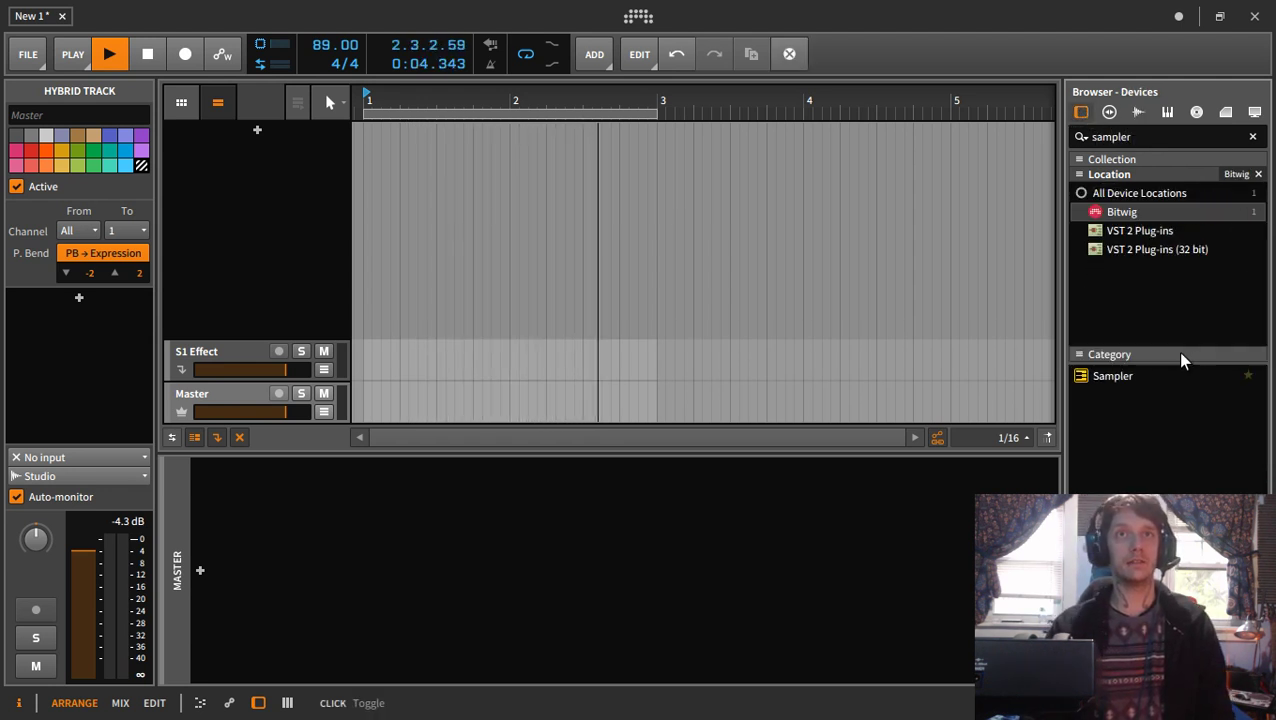
{"action": "left_click_drag", "start_coordinate": [1117, 376], "coordinate": [309, 216]}
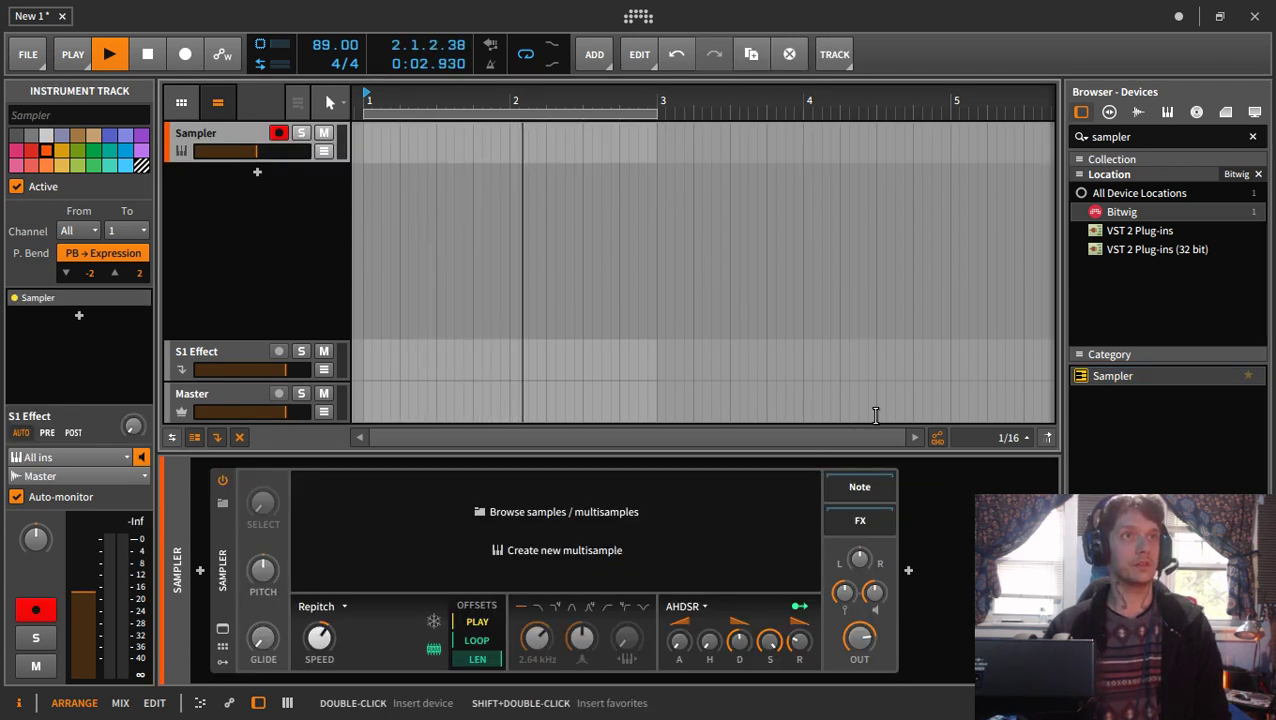
- Show the samples in the 01 808 KICKS folder of DRUM - ONE SHOTS, with the old search text cleared
{"action": "left_click", "coordinate": [1138, 112]}
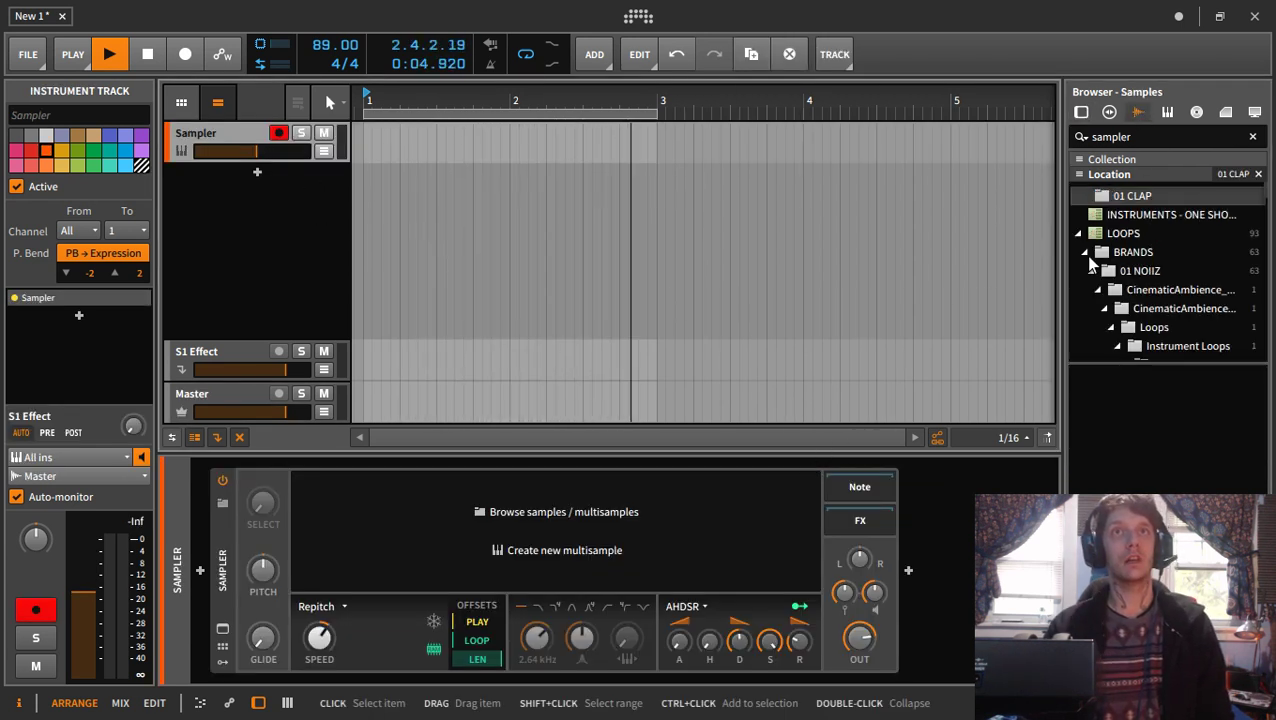
{"action": "scroll", "coordinate": [1089, 262], "scroll_direction": "up", "scroll_amount": 2}
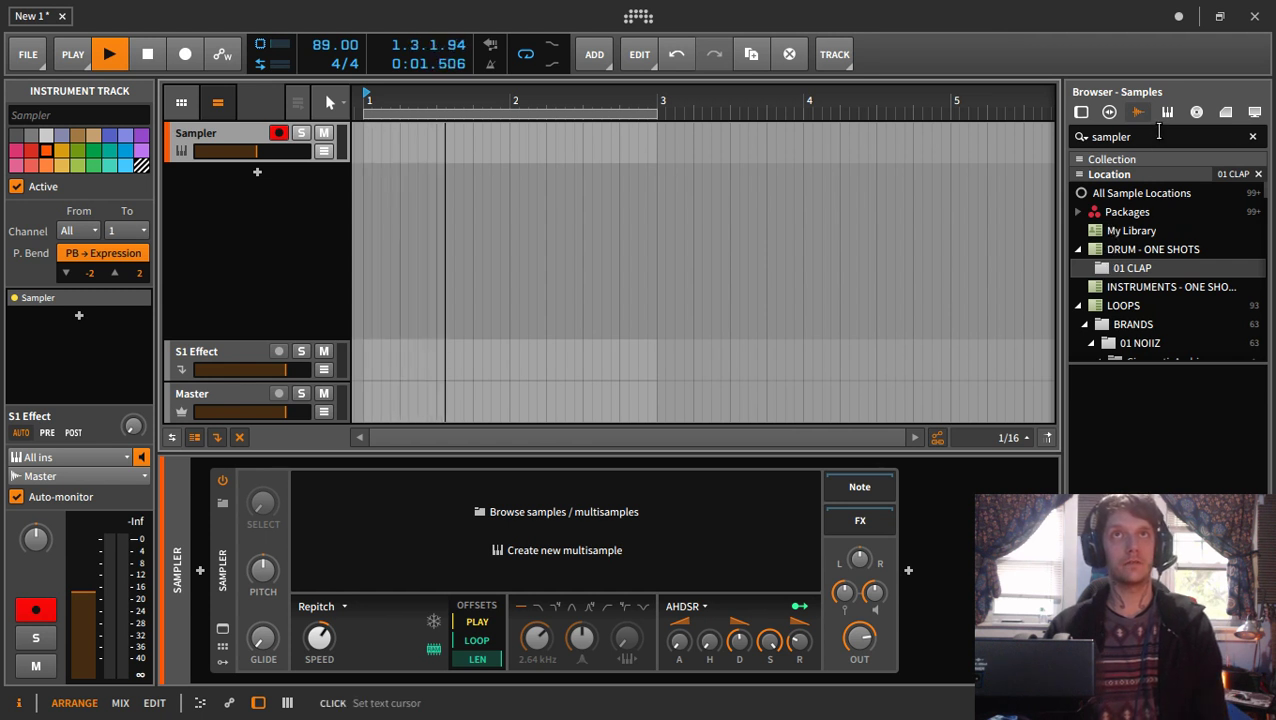
{"action": "left_click_drag", "start_coordinate": [1159, 135], "coordinate": [1040, 165]}
{"action": "key", "text": "BackSpace"}
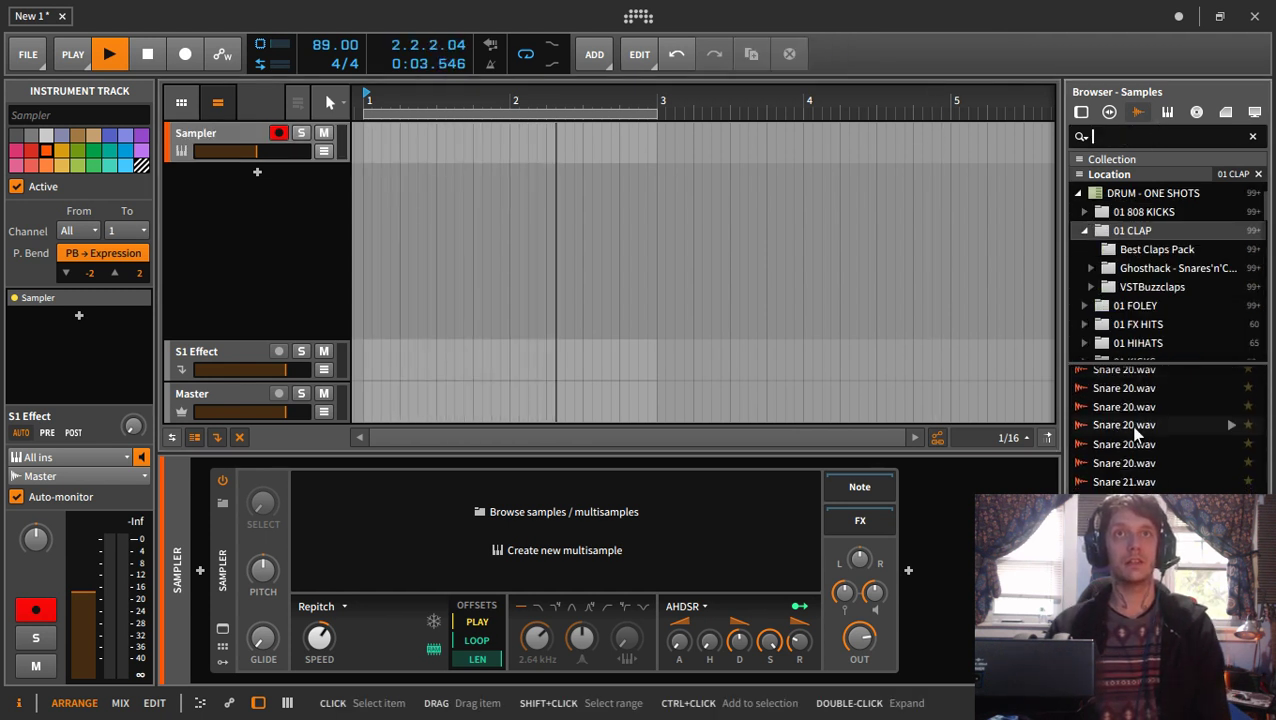
{"action": "scroll", "coordinate": [1100, 278], "scroll_direction": "up", "scroll_amount": 2}
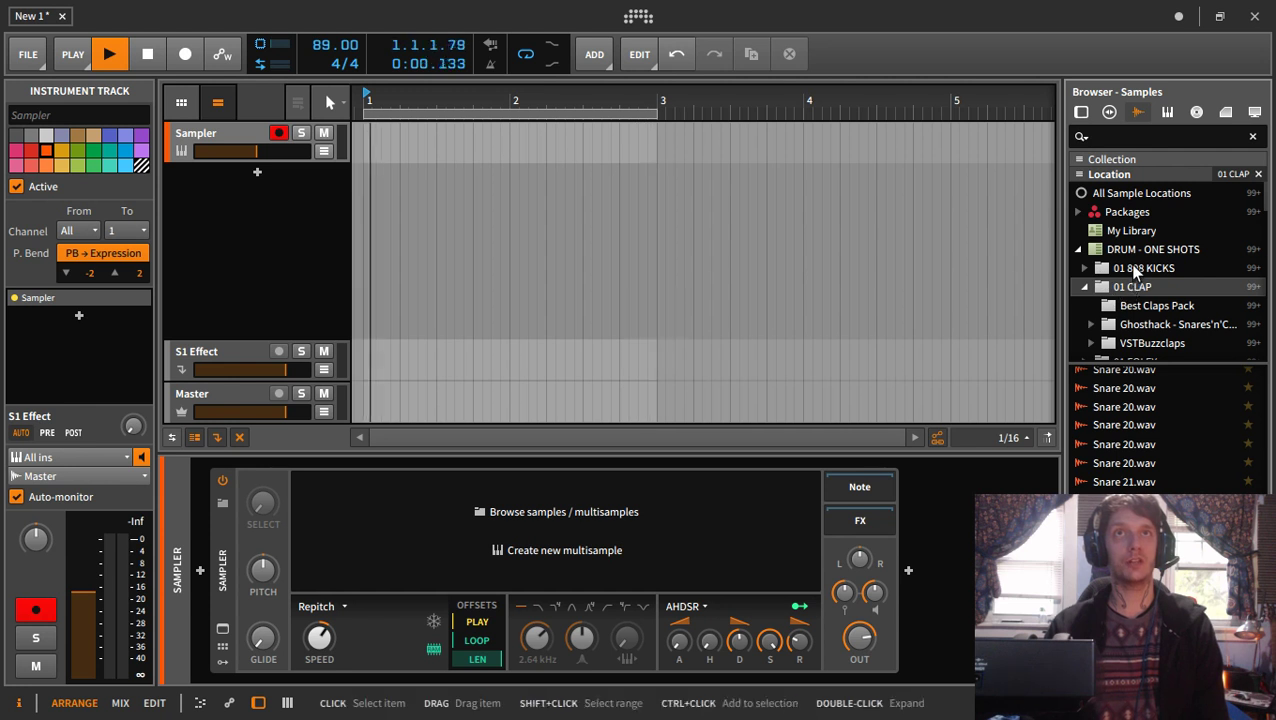
{"action": "left_click", "coordinate": [1101, 270]}
{"action": "scroll", "coordinate": [1173, 480], "scroll_direction": "up", "scroll_amount": 1}
- Audition several 808 kick samples and load WM_808_04_D.wav into the Sampler
{"action": "left_click", "coordinate": [1168, 450]}
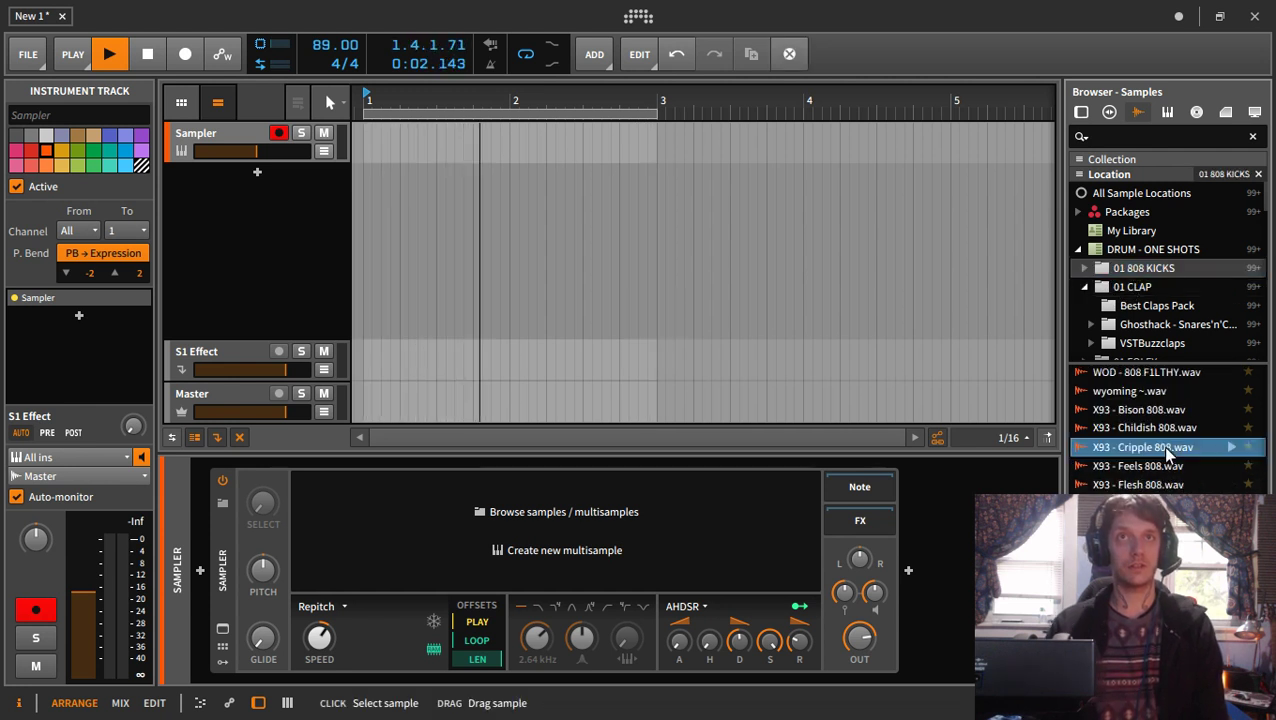
{"action": "left_click", "coordinate": [1165, 432]}
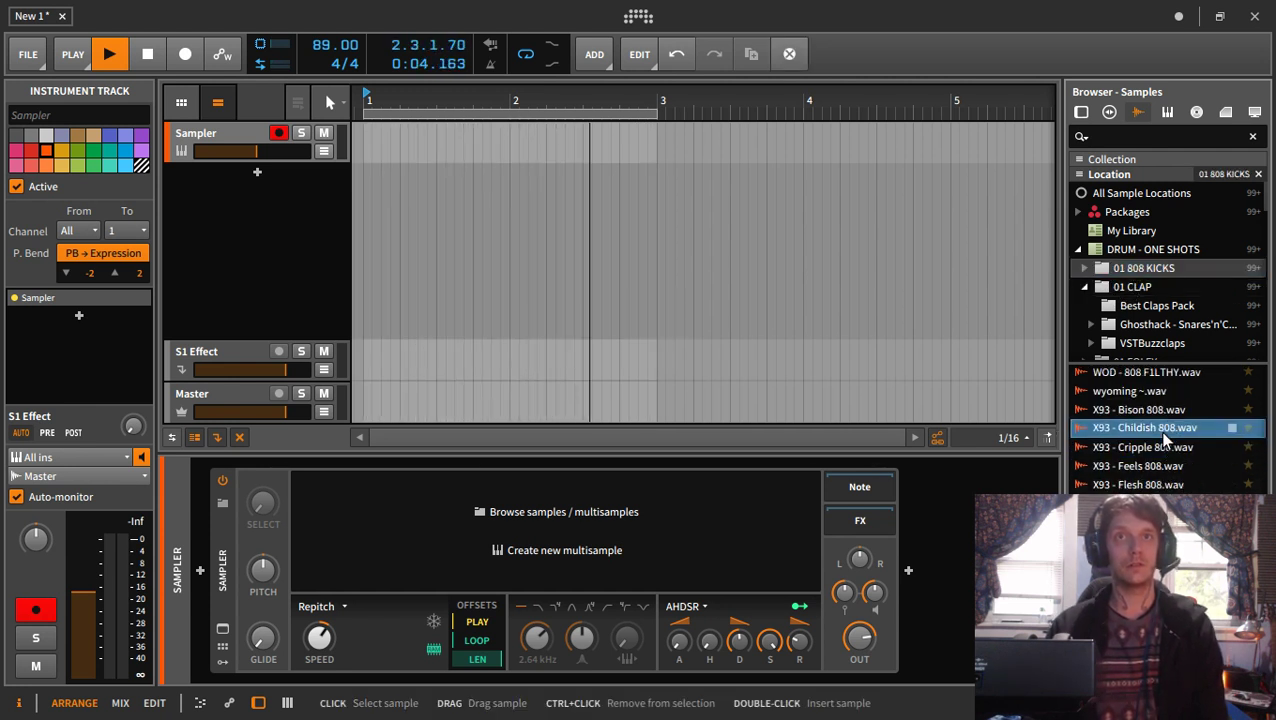
{"action": "scroll", "coordinate": [1160, 475], "scroll_direction": "down", "scroll_amount": 4}
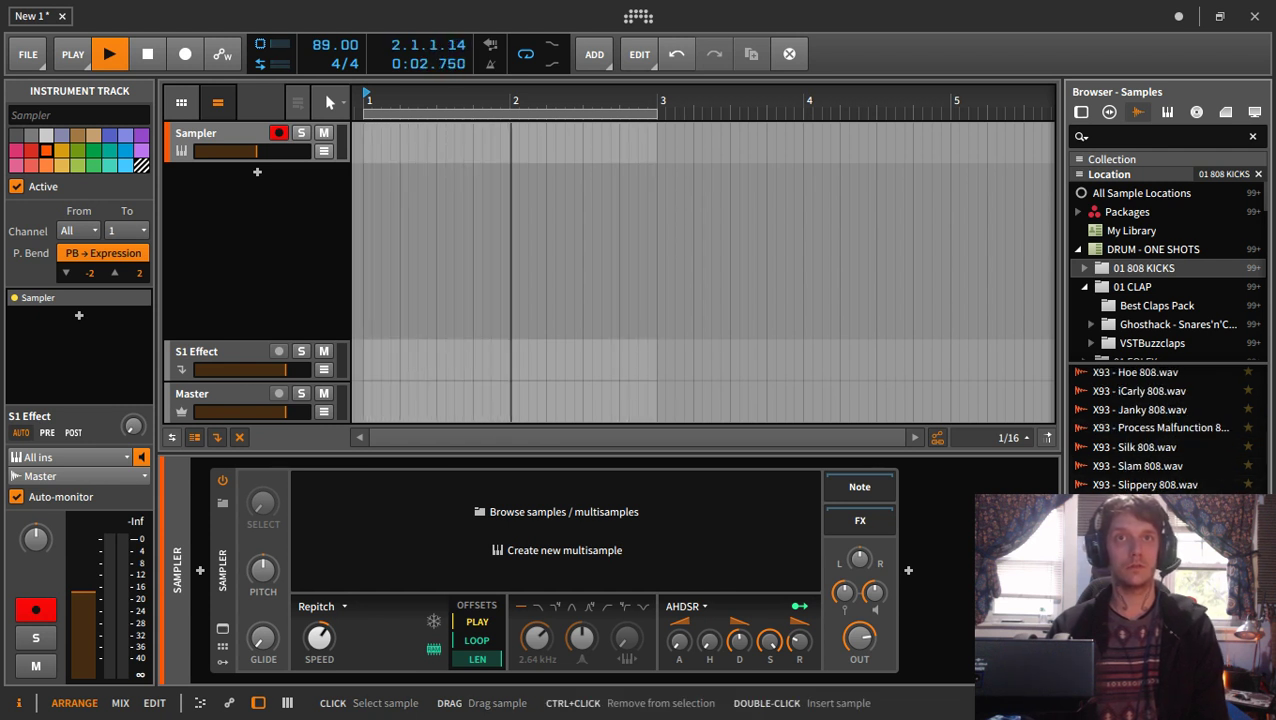
{"action": "scroll", "coordinate": [1160, 469], "scroll_direction": "down", "scroll_amount": 5}
{"action": "left_click", "coordinate": [1160, 467]}
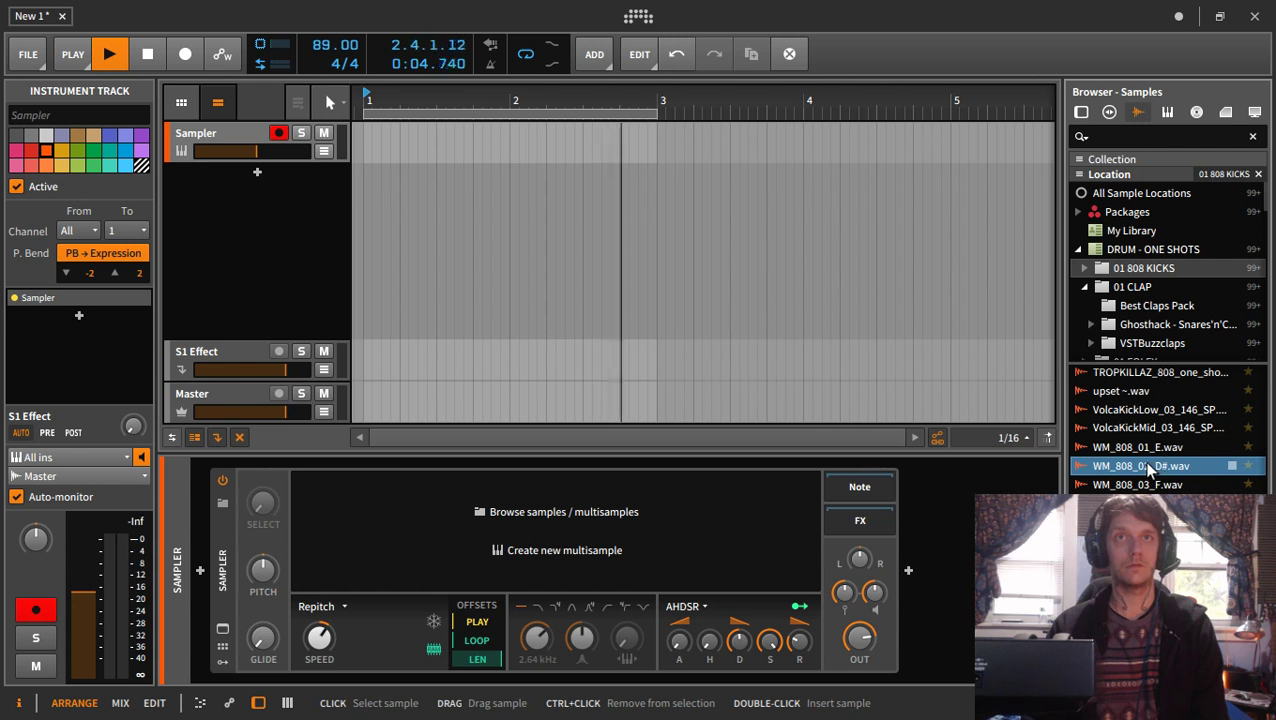
{"action": "left_click", "coordinate": [1160, 504]}
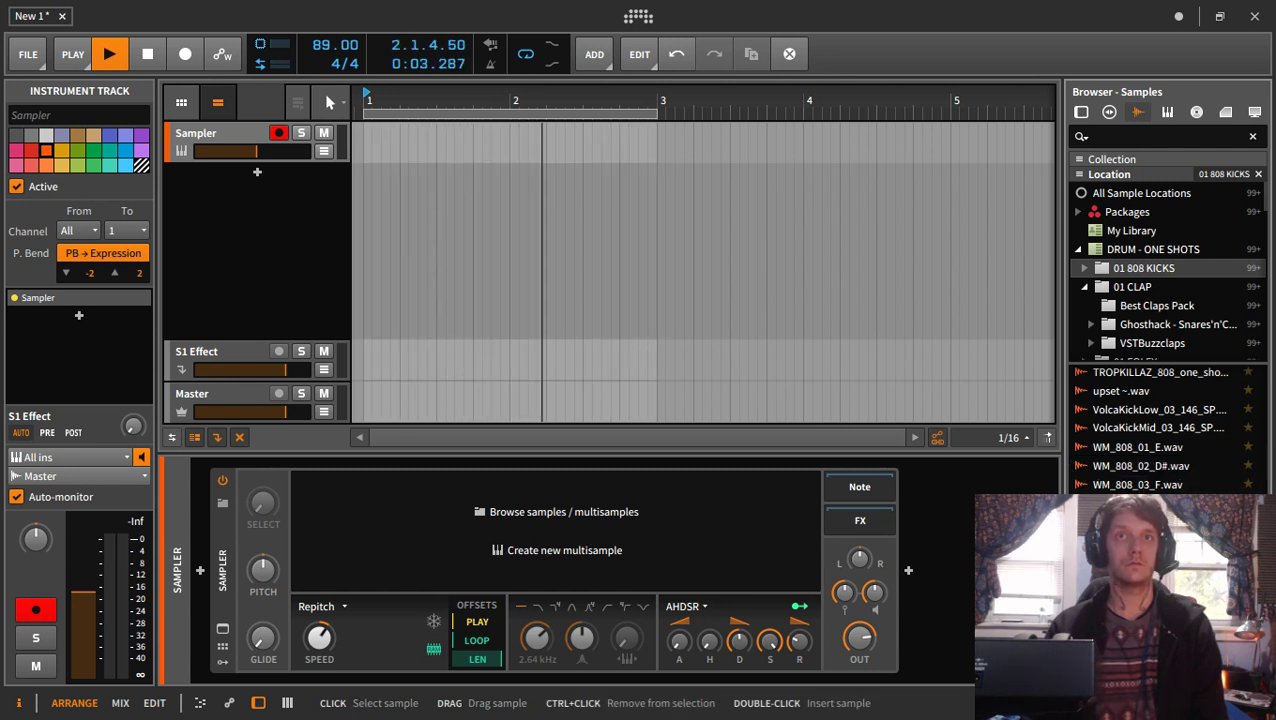
{"action": "left_click_drag", "start_coordinate": [1160, 504], "coordinate": [524, 544]}
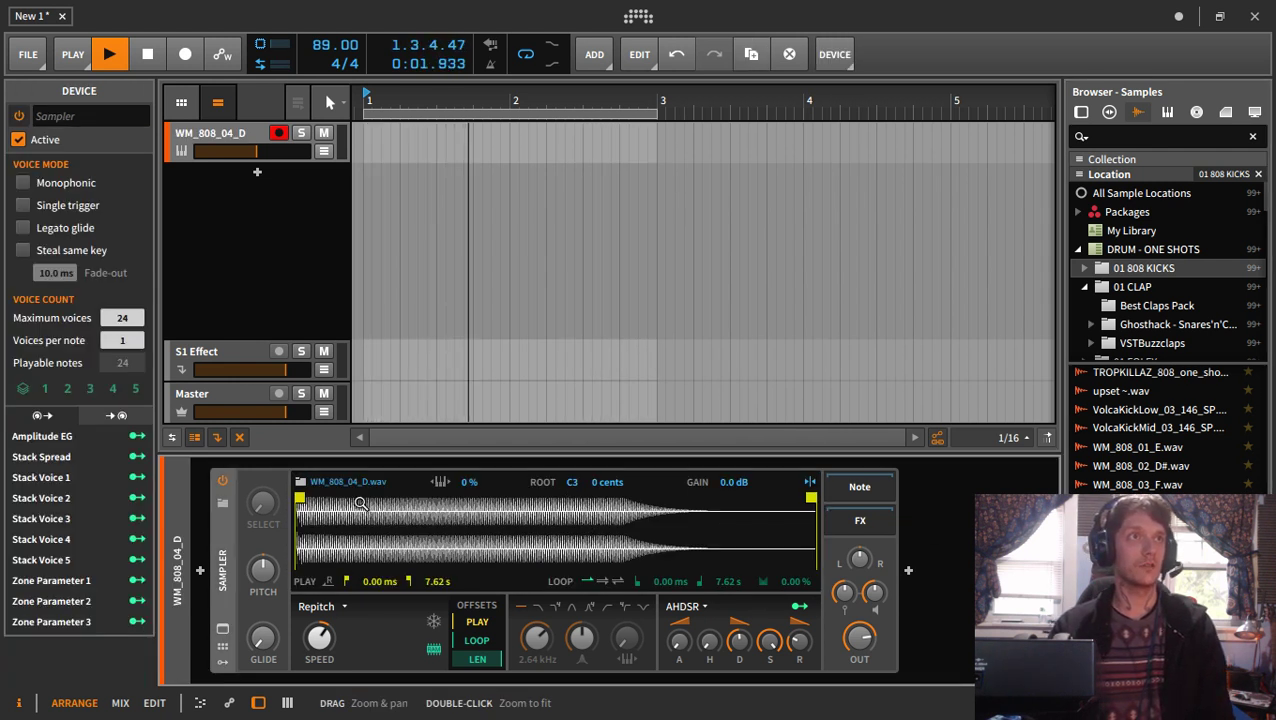
- Set the Sampler's key tracking to 100 % and its root note to D3, and stop playback
{"action": "left_click", "coordinate": [436, 484]}
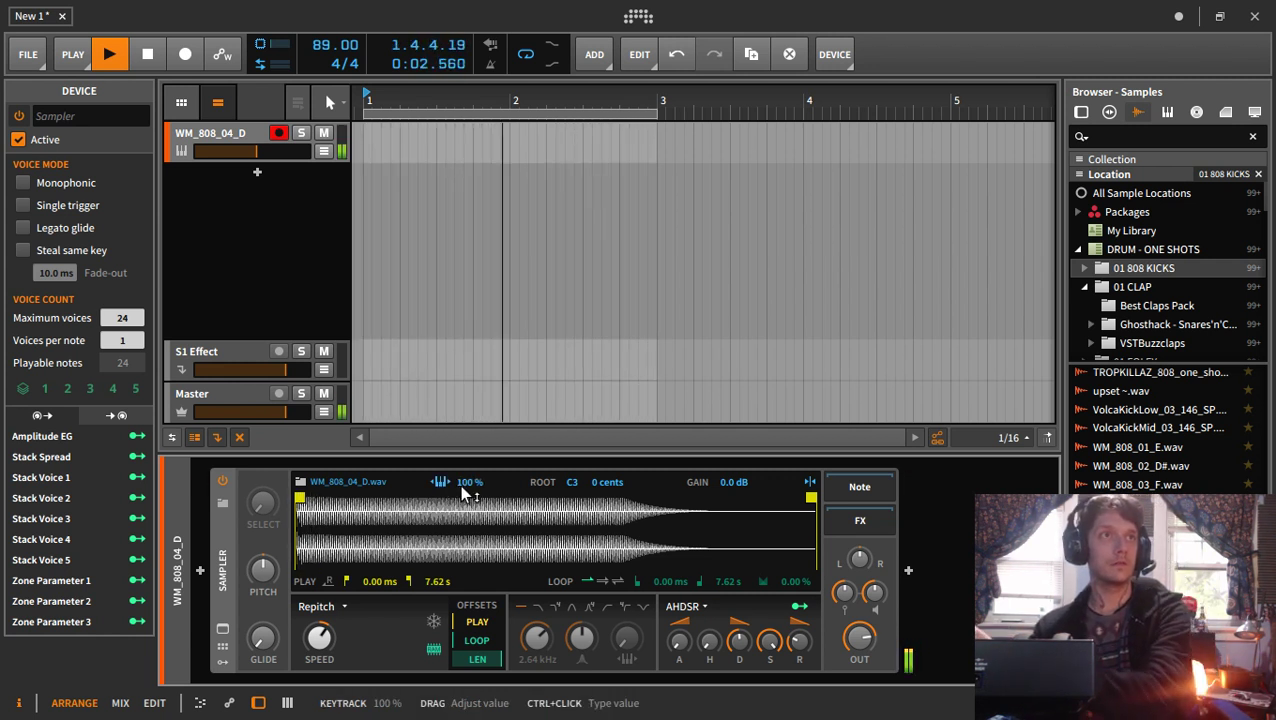
{"action": "left_click_drag", "start_coordinate": [572, 482], "coordinate": [572, 474]}
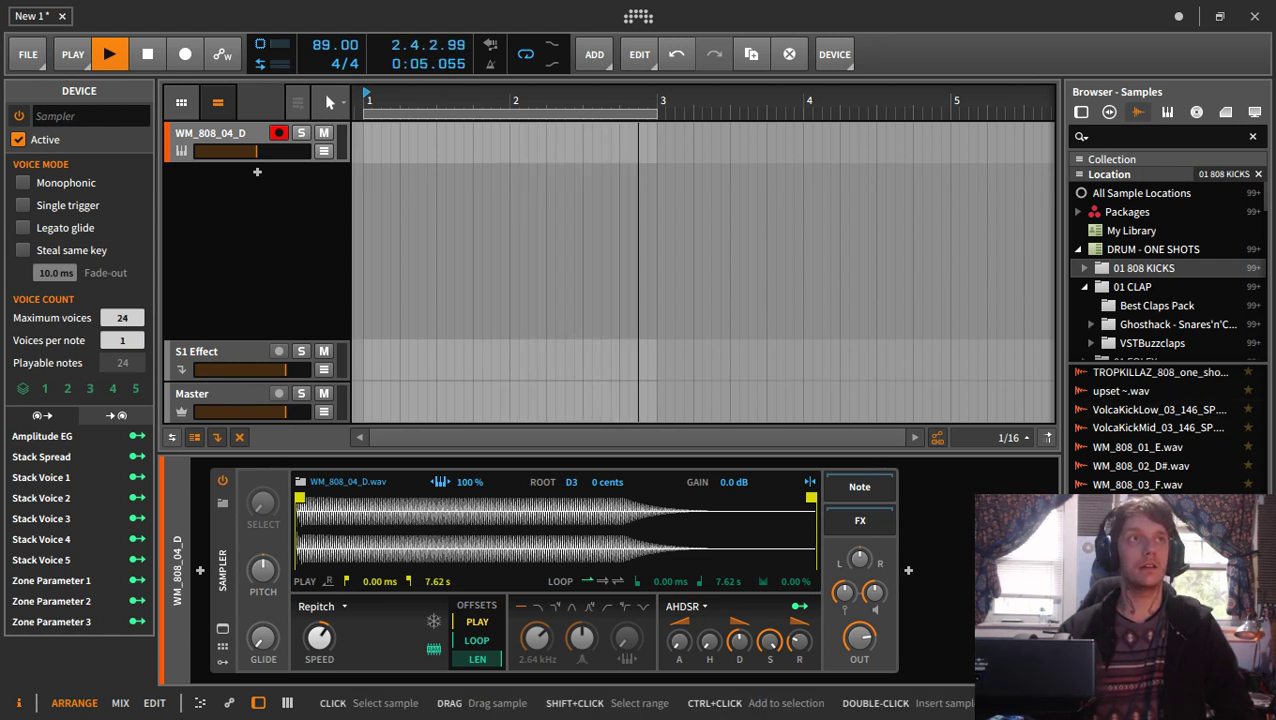
{"action": "left_click", "coordinate": [149, 54]}
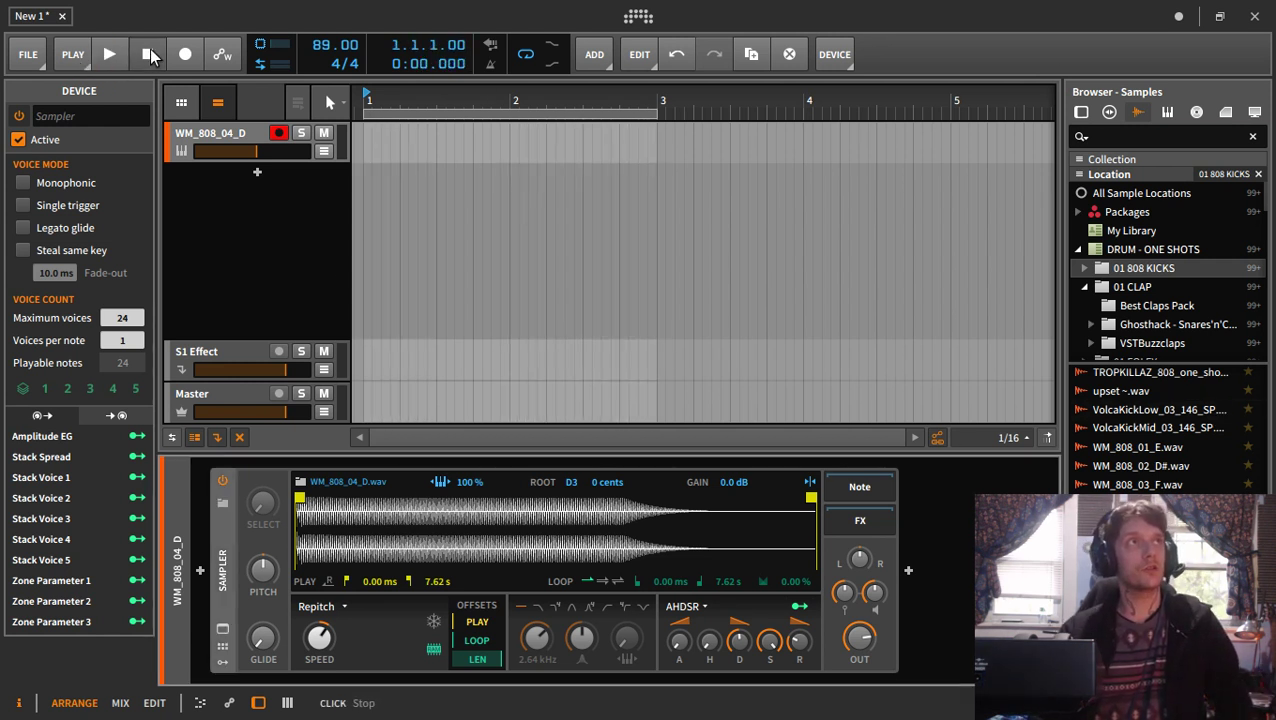
{"action": "left_click", "coordinate": [24, 56]}
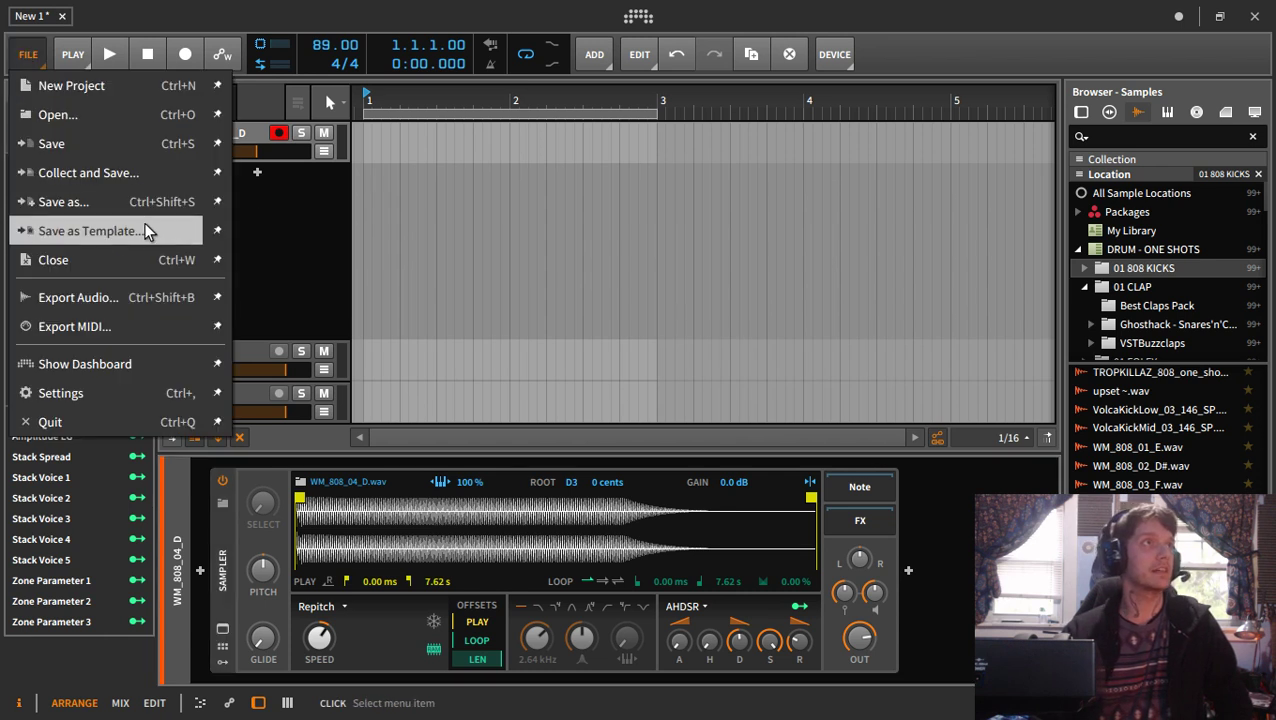
{"action": "left_click", "coordinate": [92, 116]}
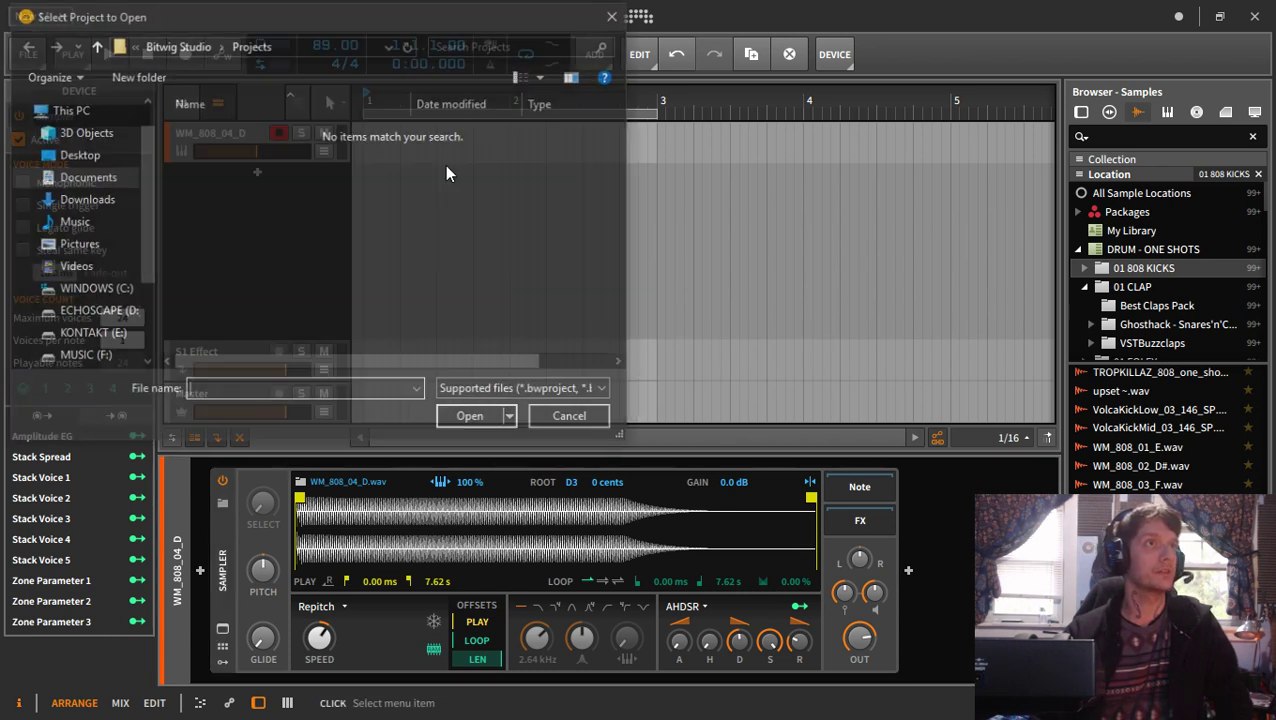
{"action": "left_click", "coordinate": [597, 414]}
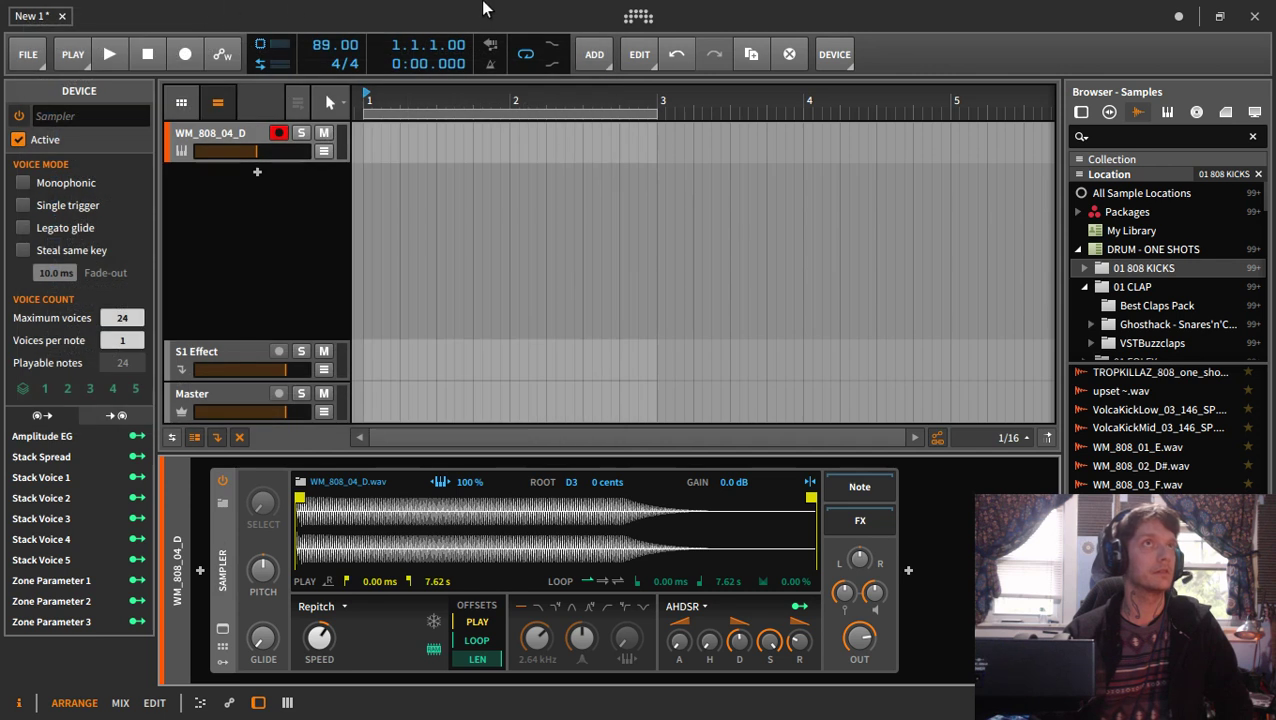
- Open the saved template "Drum Kit - Grouped" from the dashboard's own templates
{"action": "left_click", "coordinate": [636, 17]}
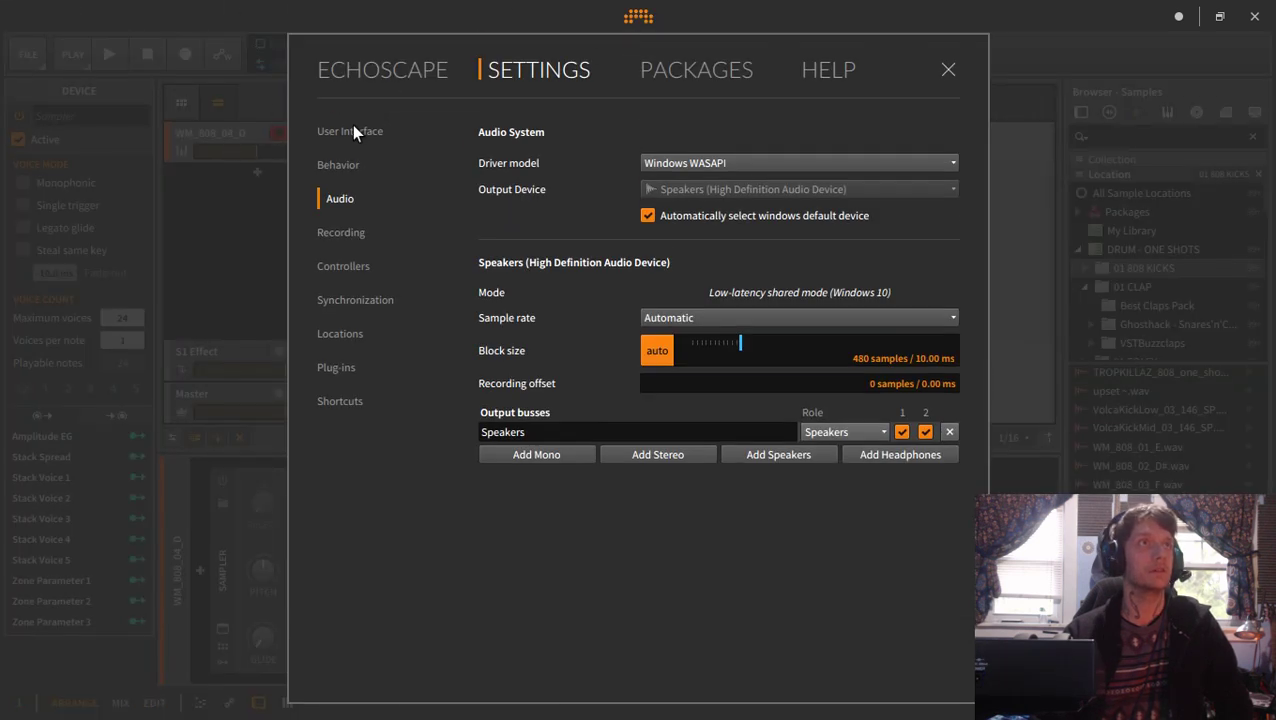
{"action": "left_click", "coordinate": [350, 130]}
{"action": "left_click", "coordinate": [378, 75]}
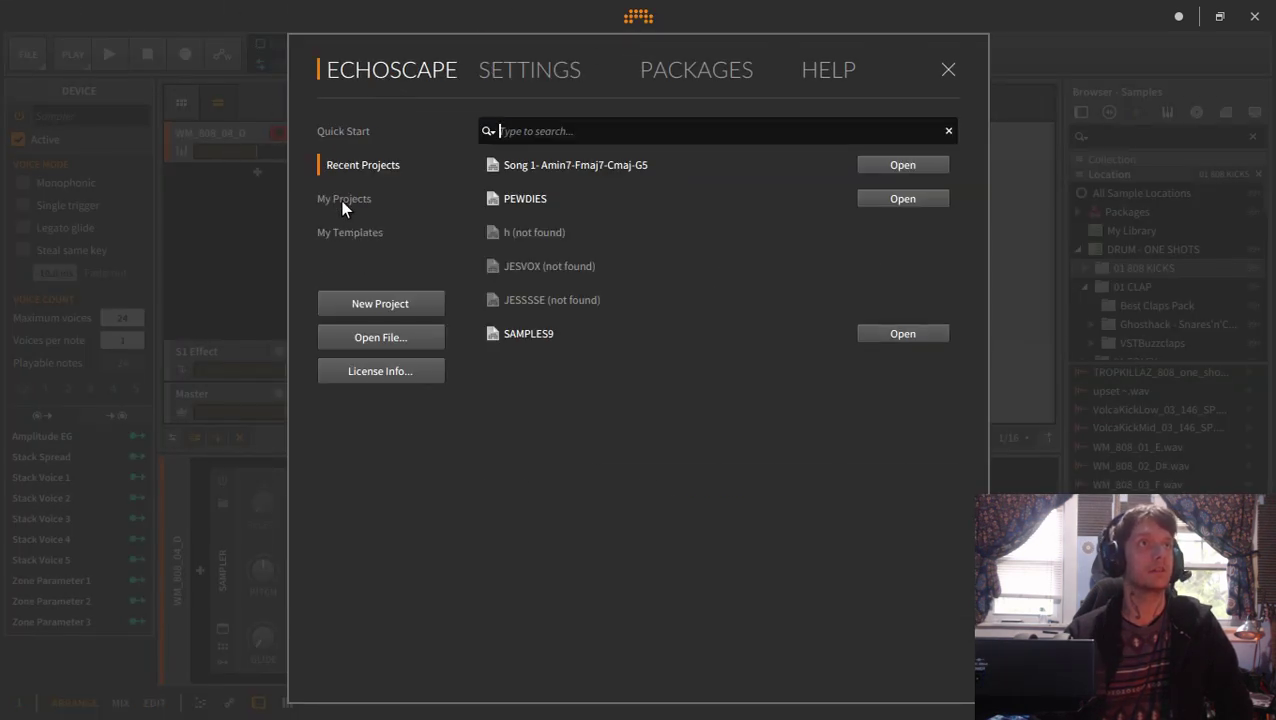
{"action": "left_click", "coordinate": [357, 232]}
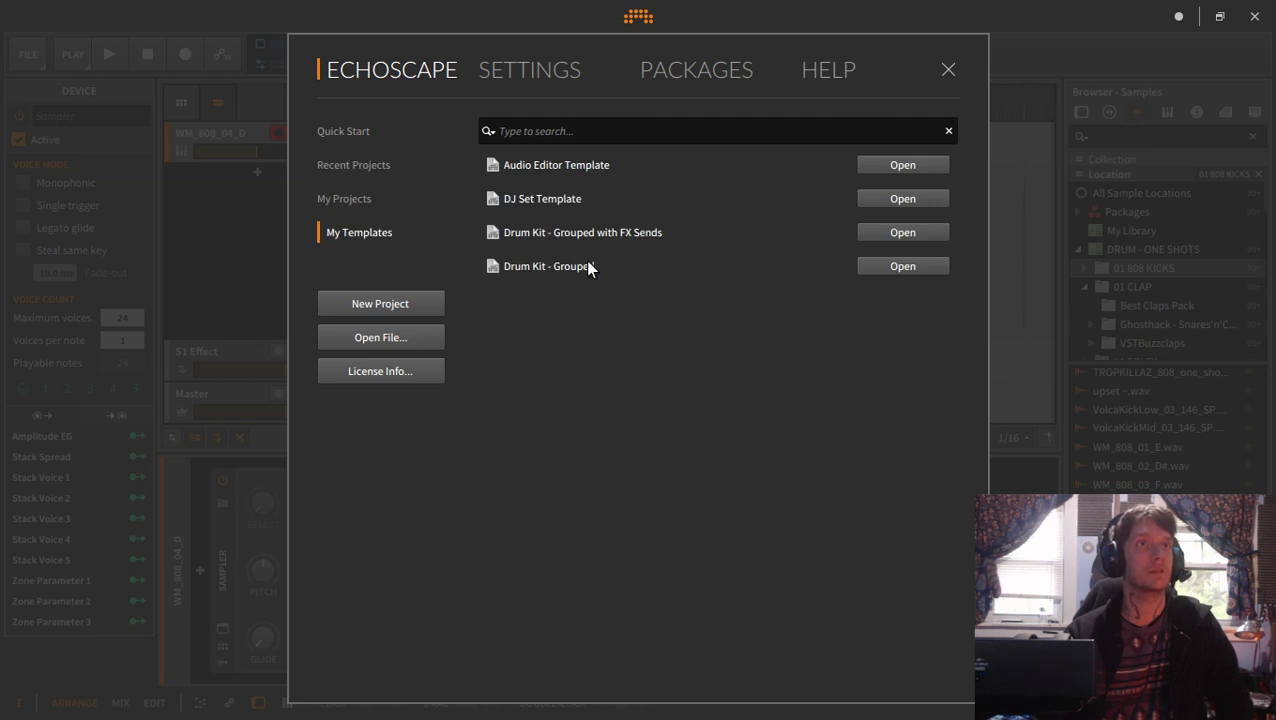
{"action": "left_click", "coordinate": [901, 266]}
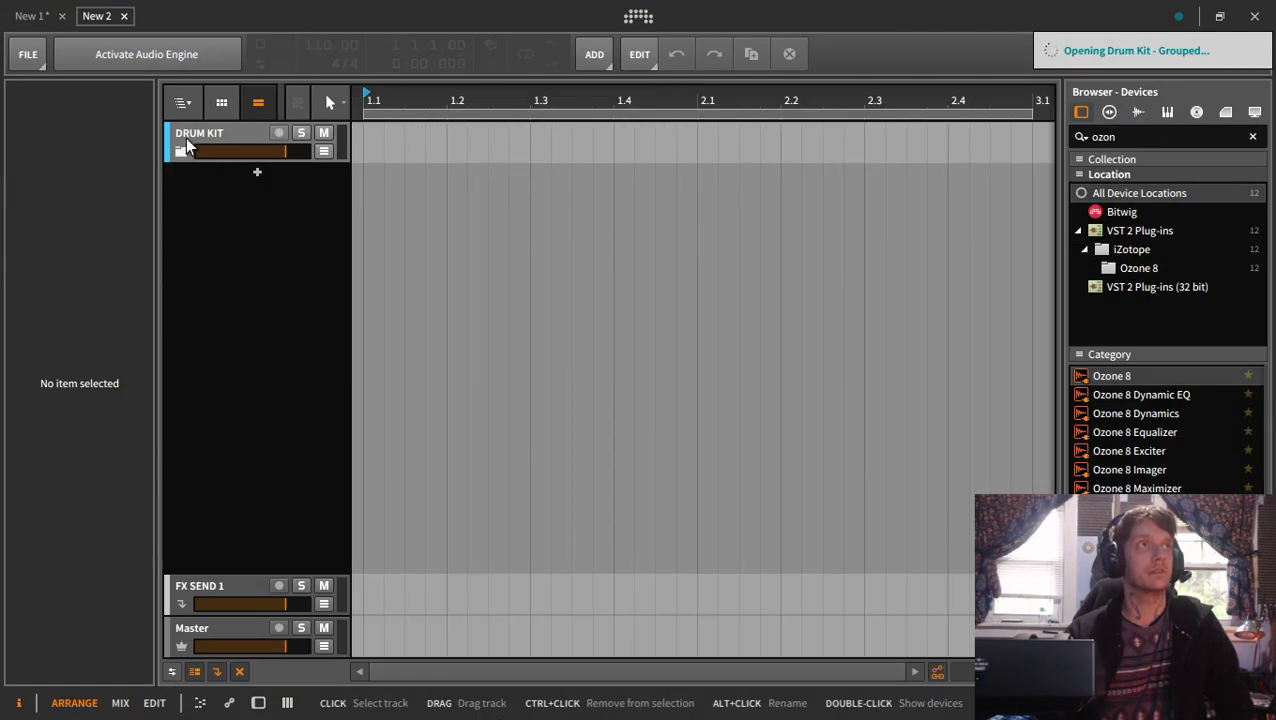
- Unfold the DRUM KIT group to inspect its tracks and the FX SEND 1 track, and fold it again
{"action": "left_click", "coordinate": [181, 152]}
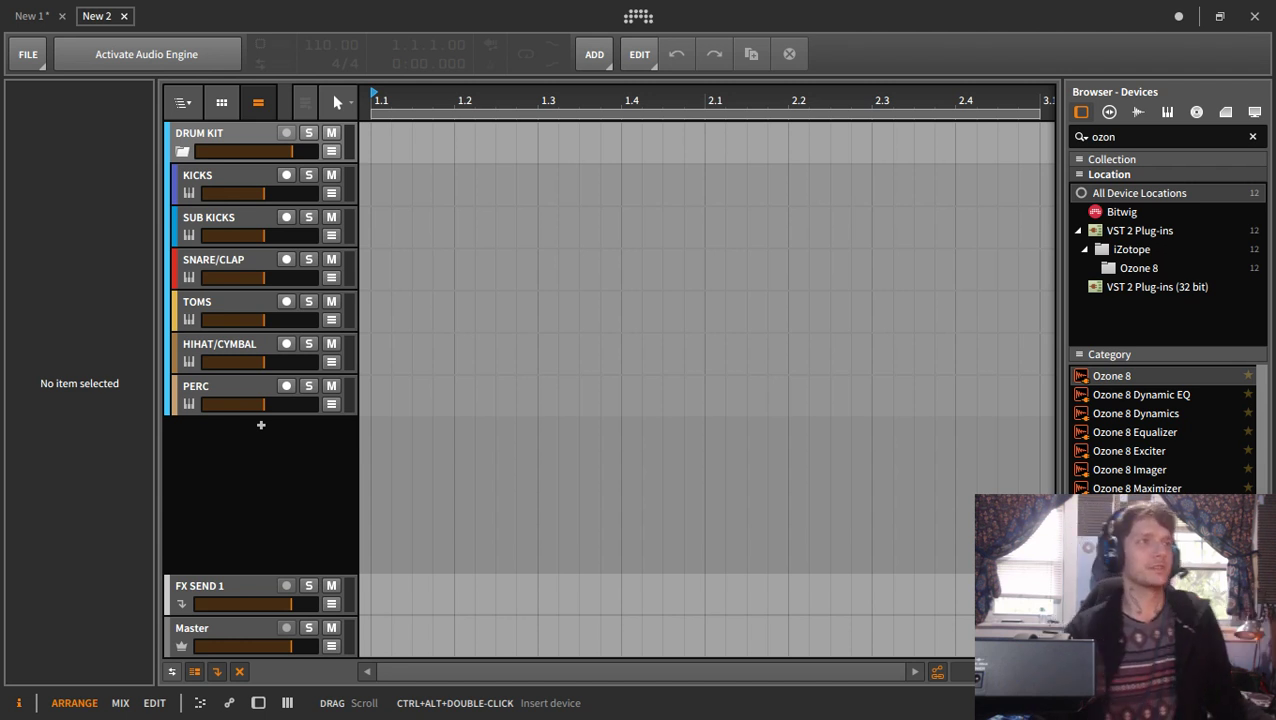
{"action": "left_click", "coordinate": [220, 587]}
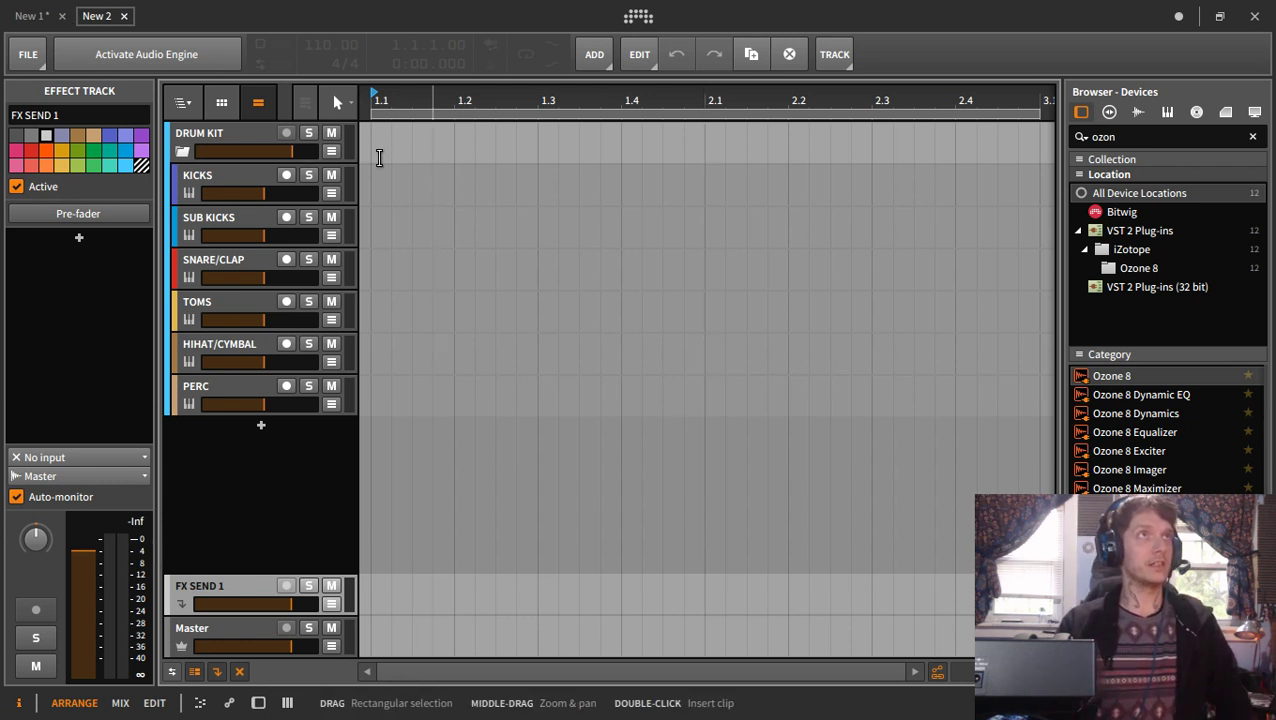
{"action": "left_click", "coordinate": [181, 151]}
- Duplicate the whole DRUM KIT group and unfold the copy to show its tracks
{"action": "left_click", "coordinate": [196, 149]}
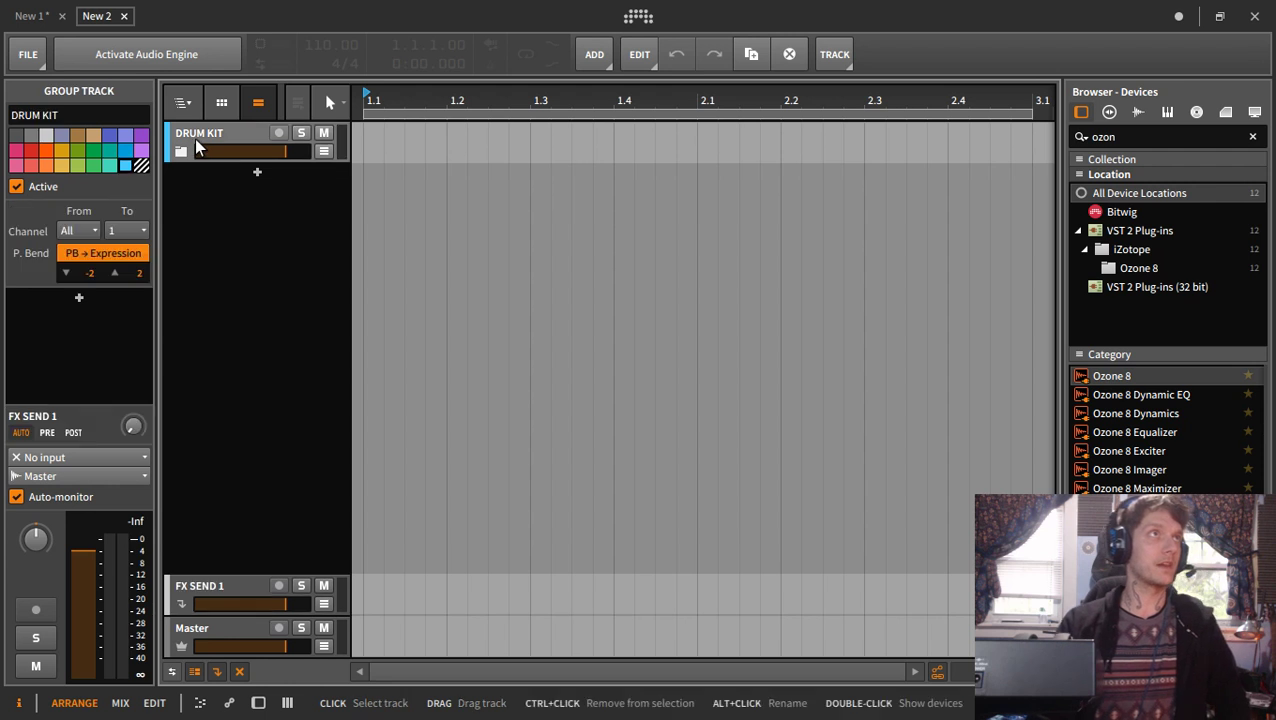
{"action": "key", "text": "ctrl+d"}
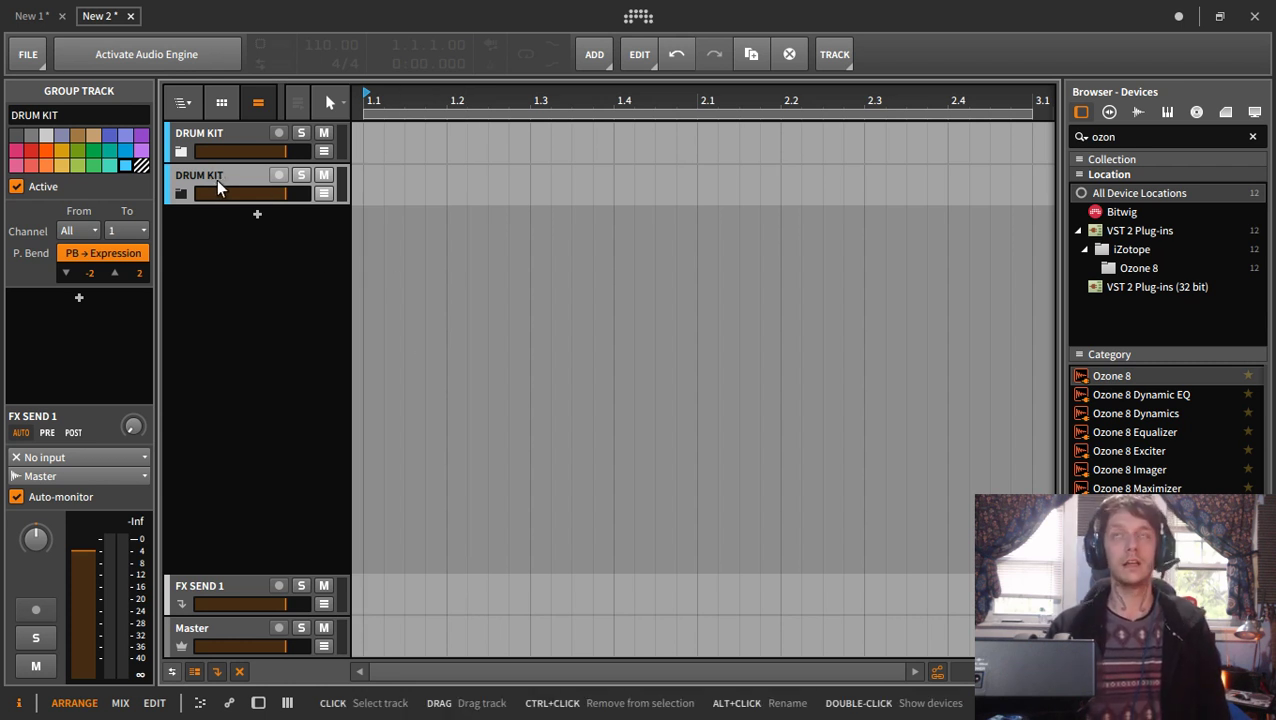
{"action": "left_click", "coordinate": [181, 194]}
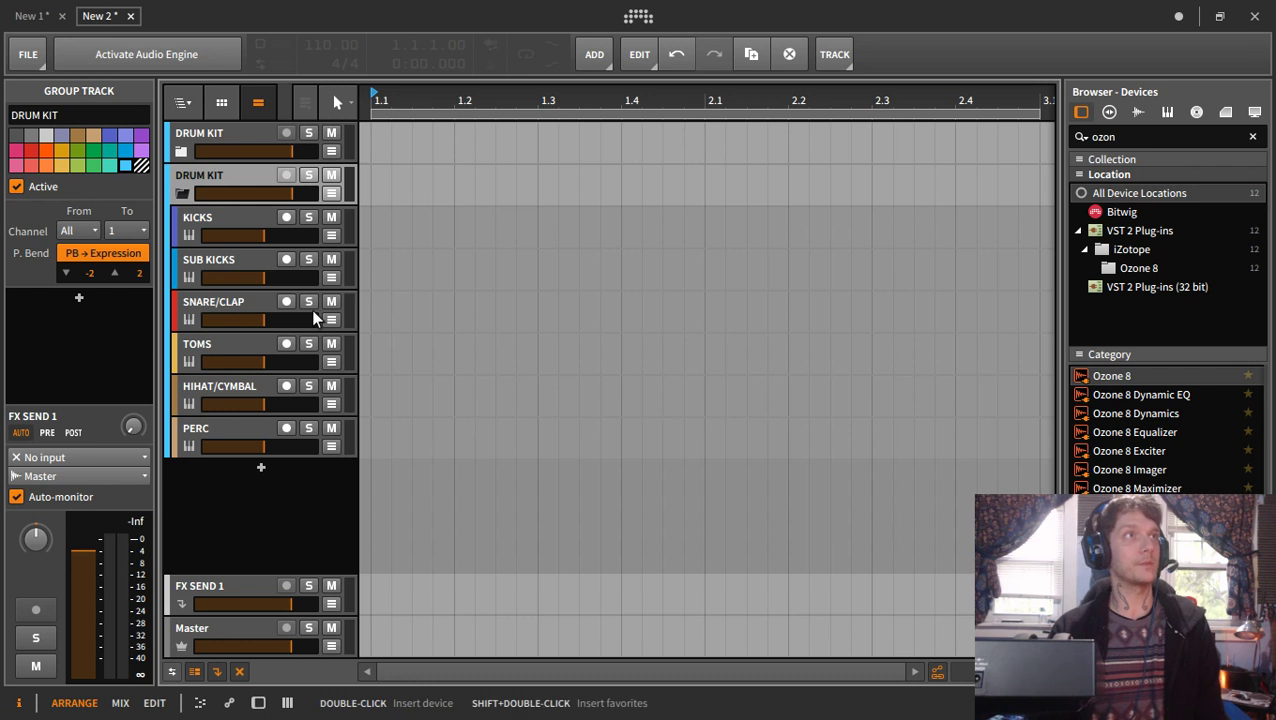
- Lower the volume of the duplicated kit's HIHAT/CYMBAL track, and close the template project without saving
{"action": "left_click", "coordinate": [232, 384]}
{"action": "mouse_move", "coordinate": [255, 406]}
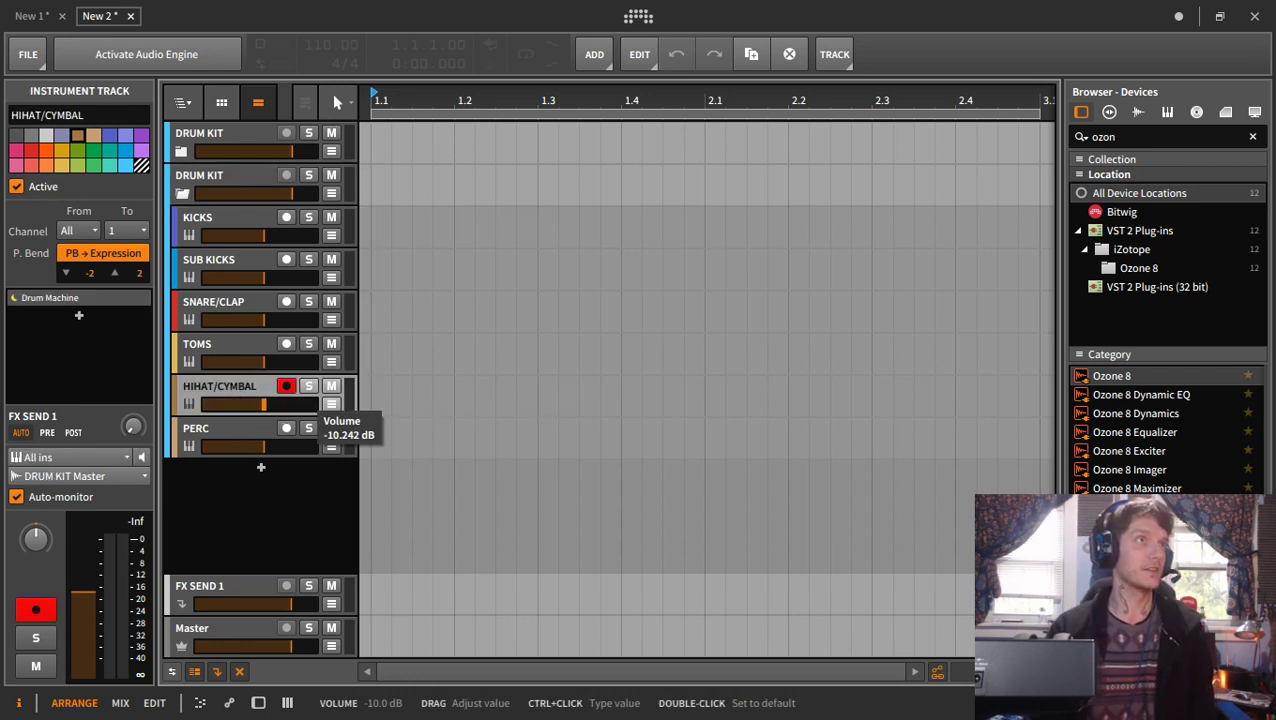
{"action": "left_click_drag", "start_coordinate": [259, 405], "coordinate": [234, 405]}
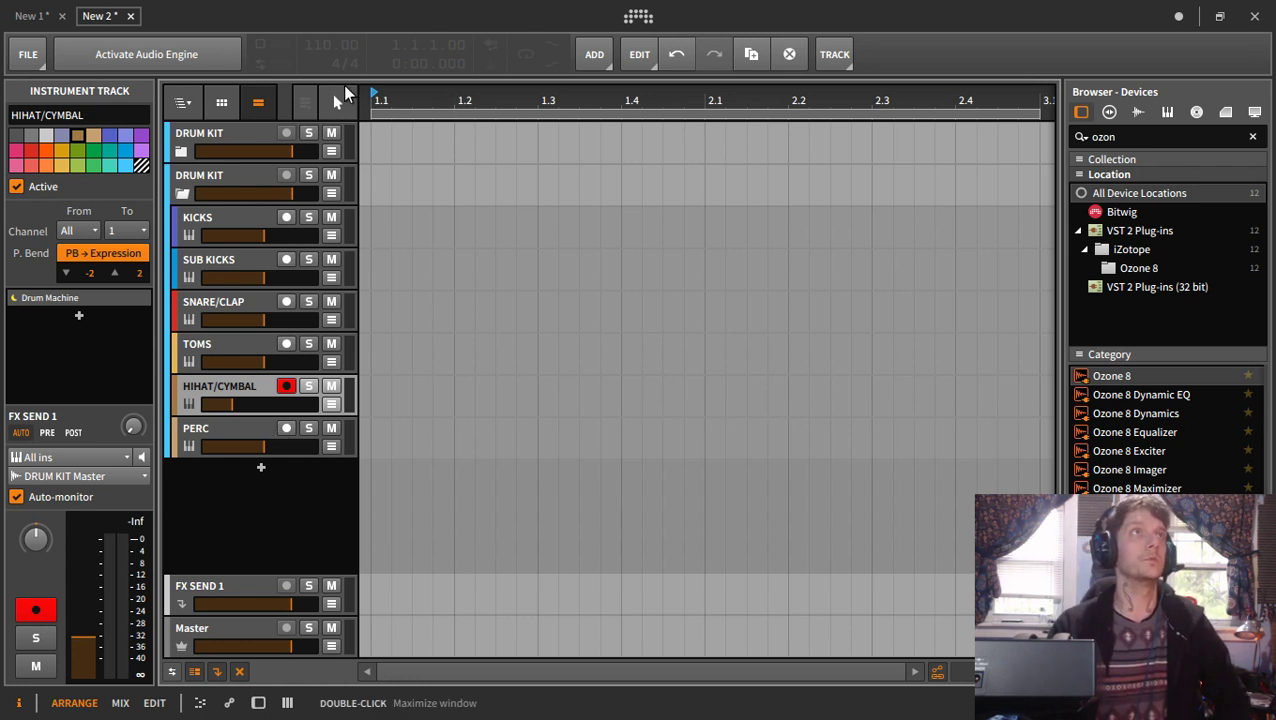
{"action": "left_click", "coordinate": [131, 16]}
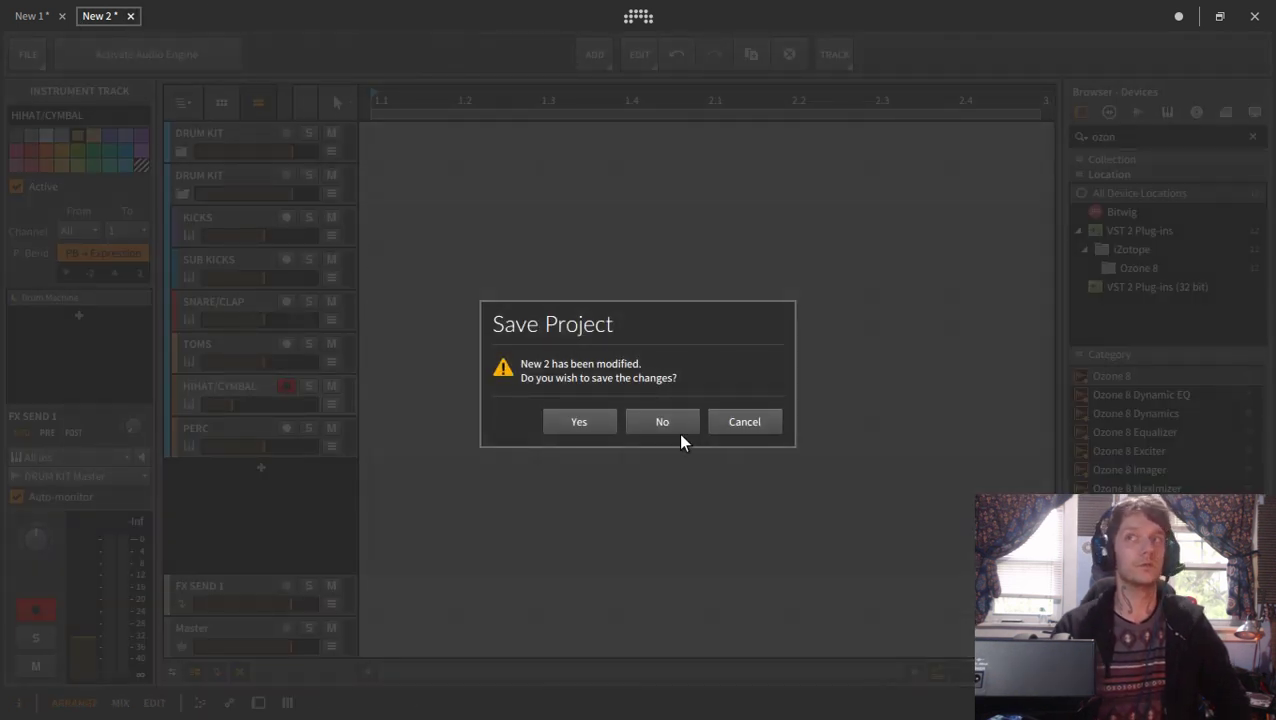
{"action": "left_click", "coordinate": [656, 418]}
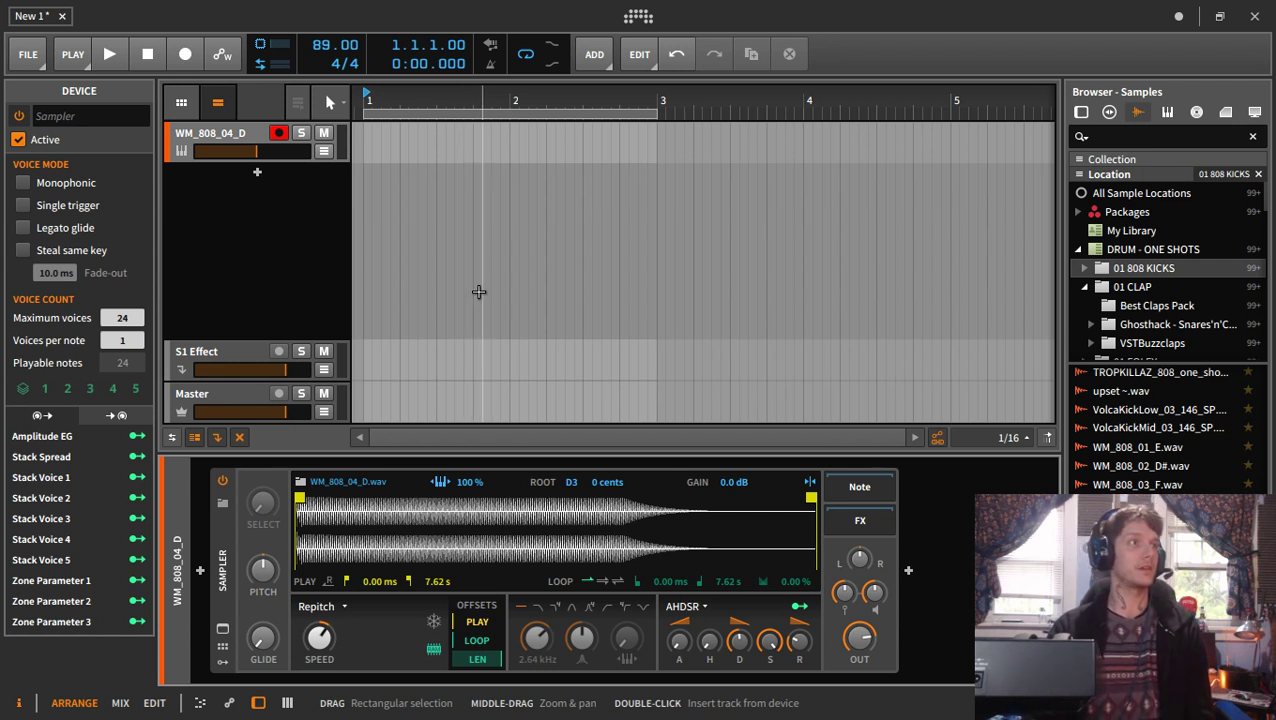
- Search for "tuner" among the Bitwig devices to insert after the Sampler
{"action": "left_click", "coordinate": [908, 570]}
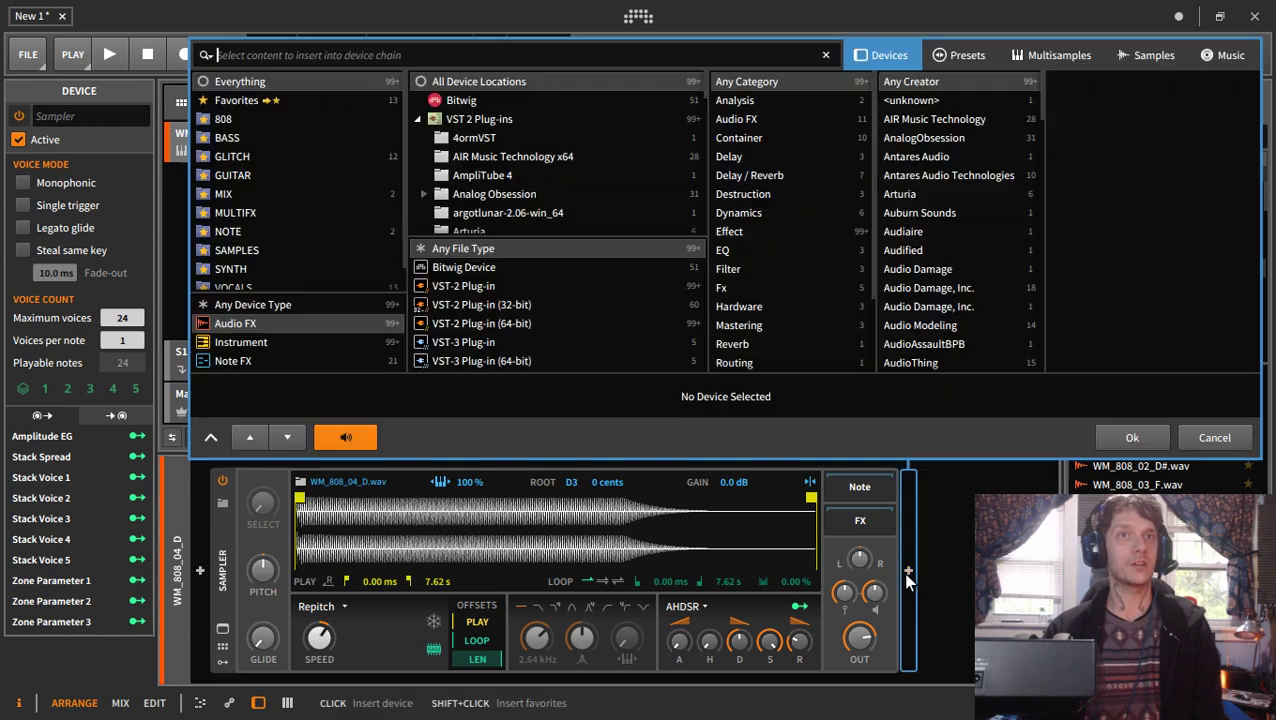
{"action": "type", "text": "tuner"}
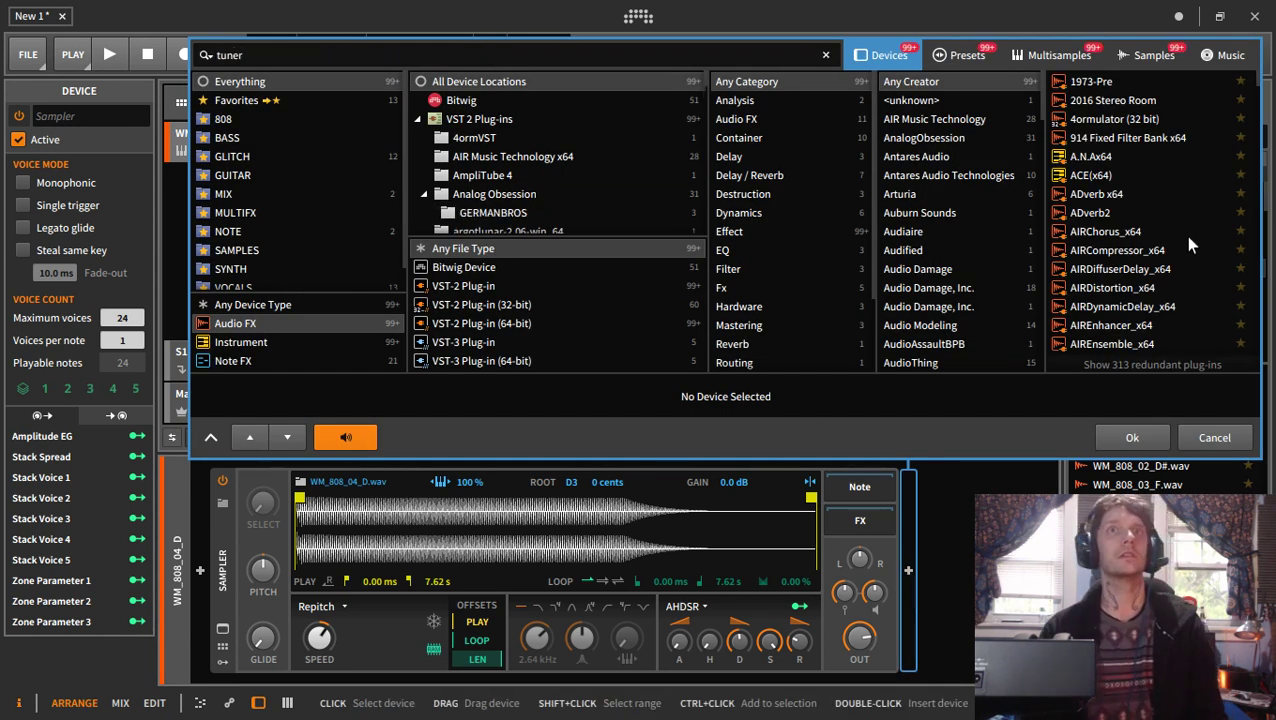
{"action": "left_click", "coordinate": [469, 104]}
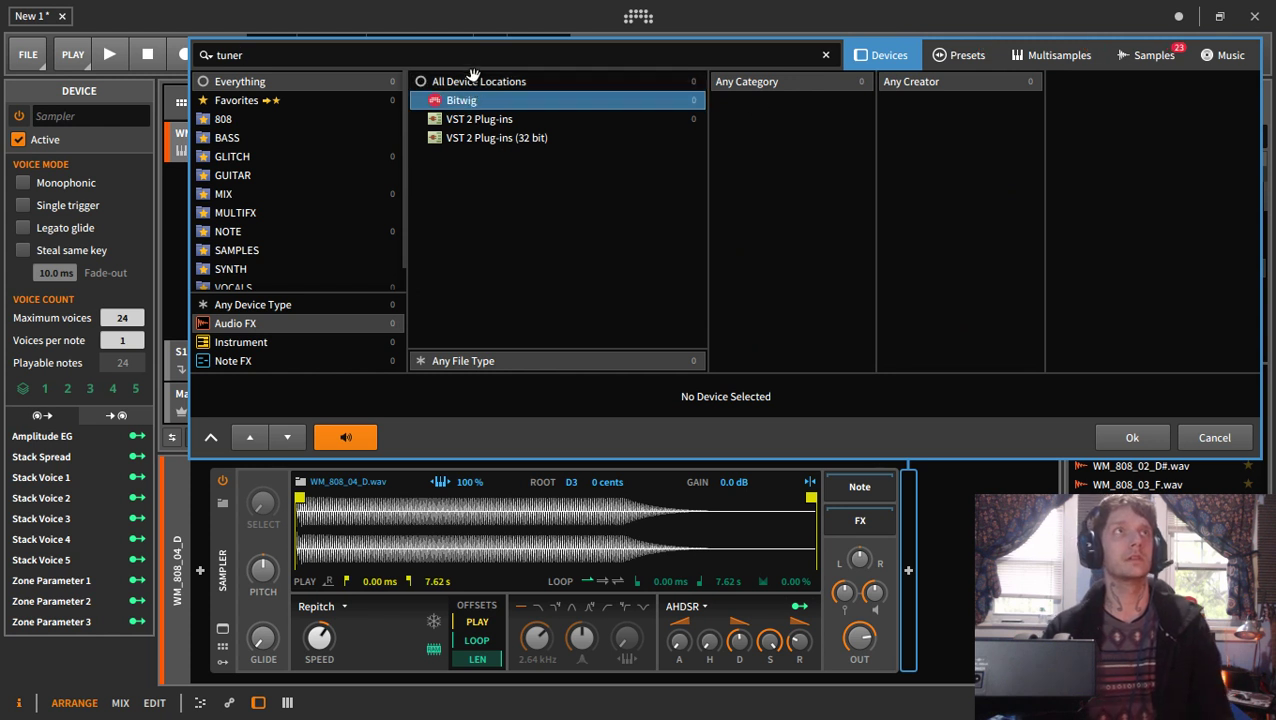
- Replace the device search term with "note" and widen the search to all device locations
{"action": "left_click", "coordinate": [472, 57]}
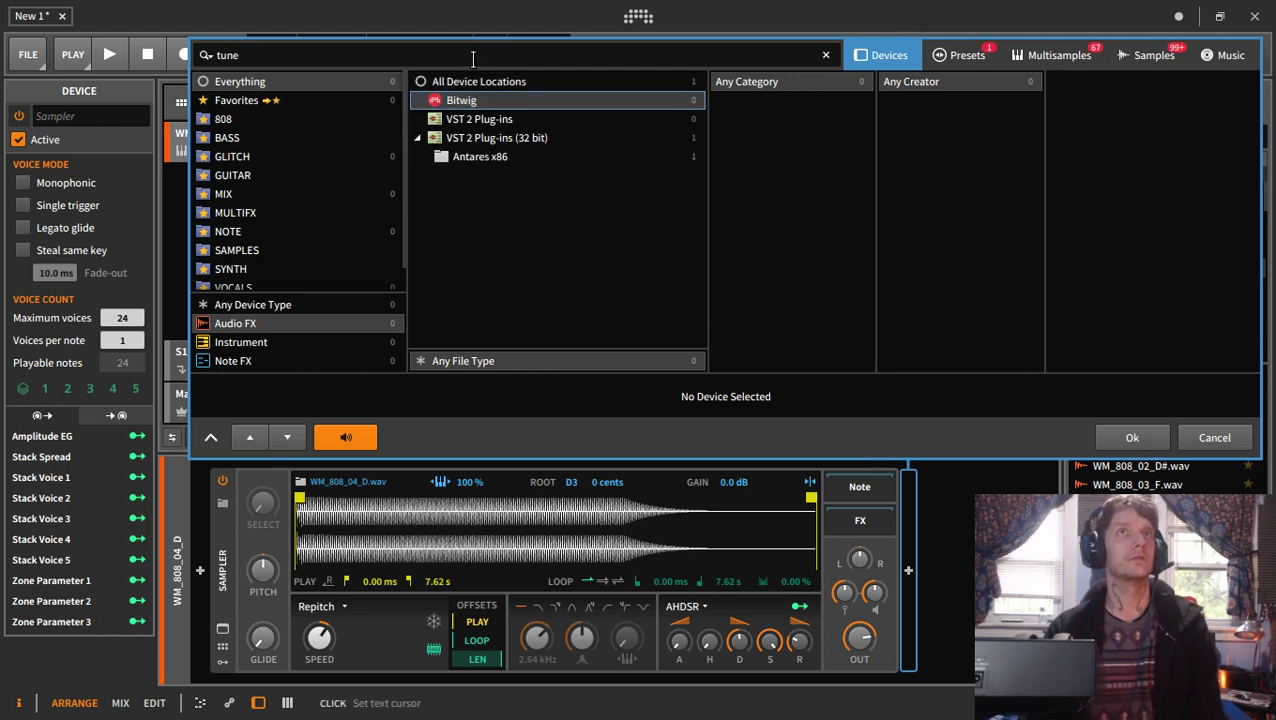
{"action": "key", "text": "BackSpace"}
{"action": "key", "text": "BackSpace"}
{"action": "key", "text": "BackSpace"}
{"action": "key", "text": "BackSpace"}
{"action": "type", "text": "no"}
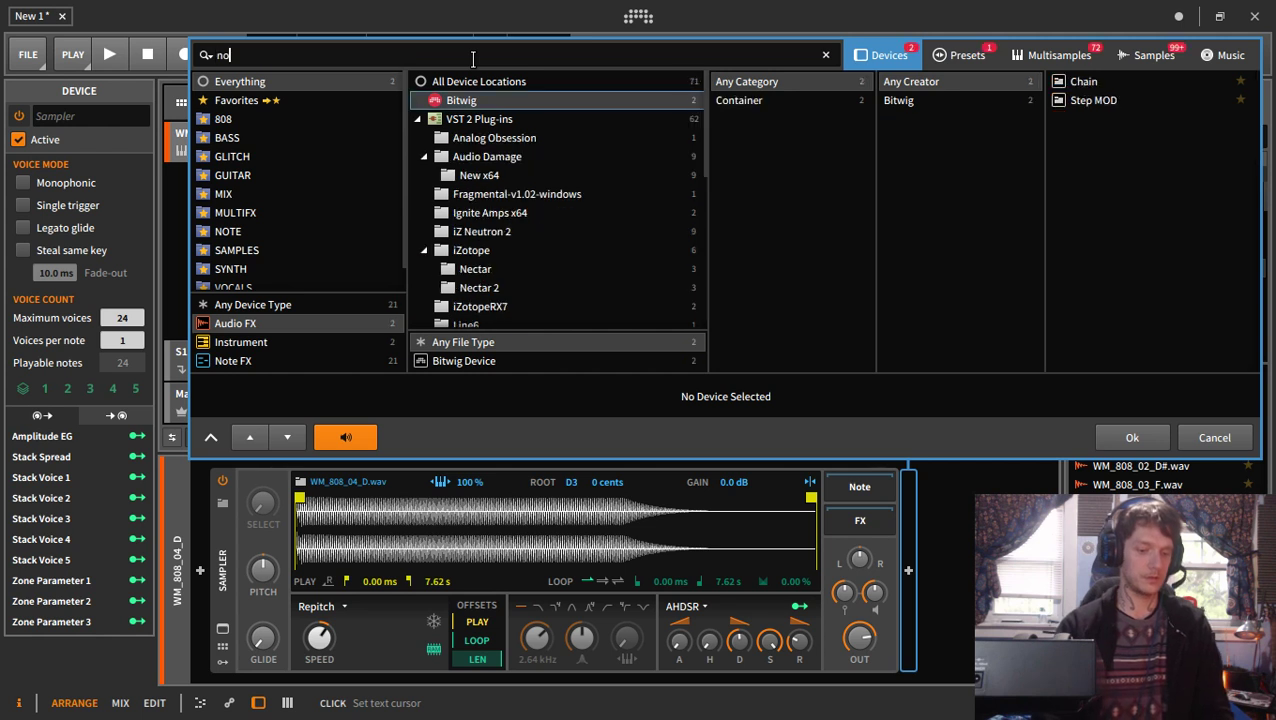
{"action": "type", "text": "te"}
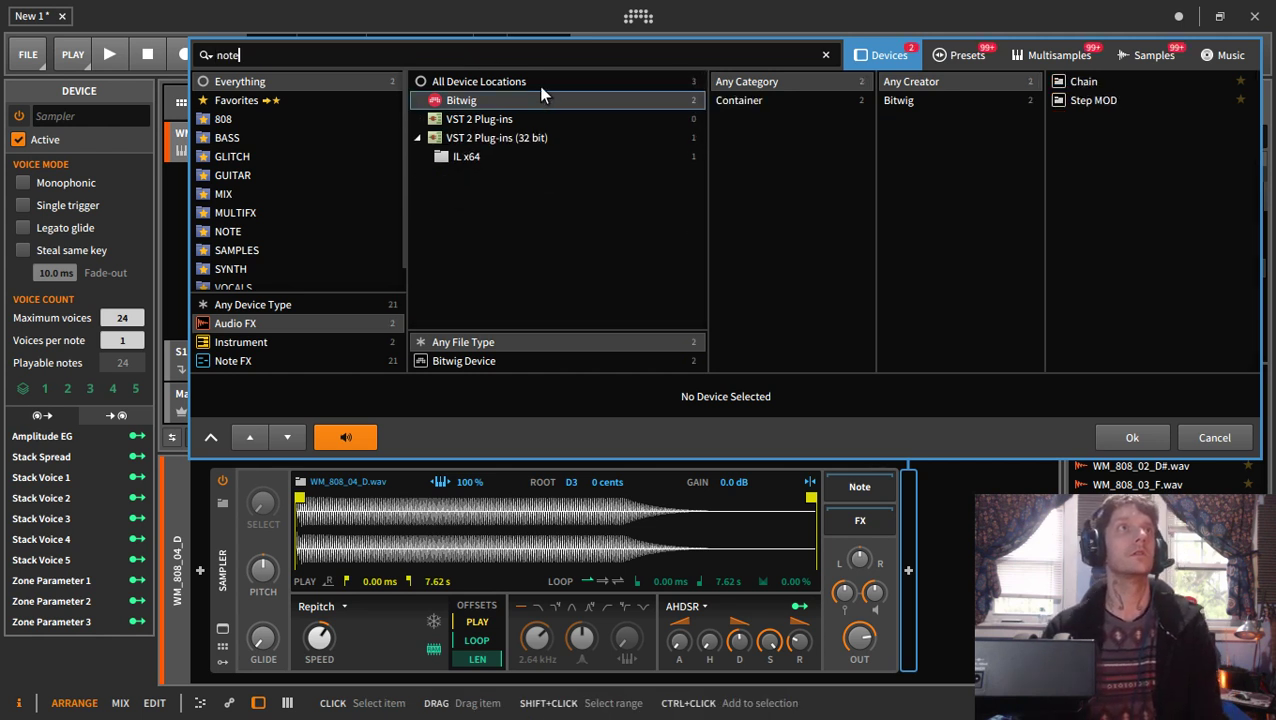
{"action": "left_click", "coordinate": [538, 86]}
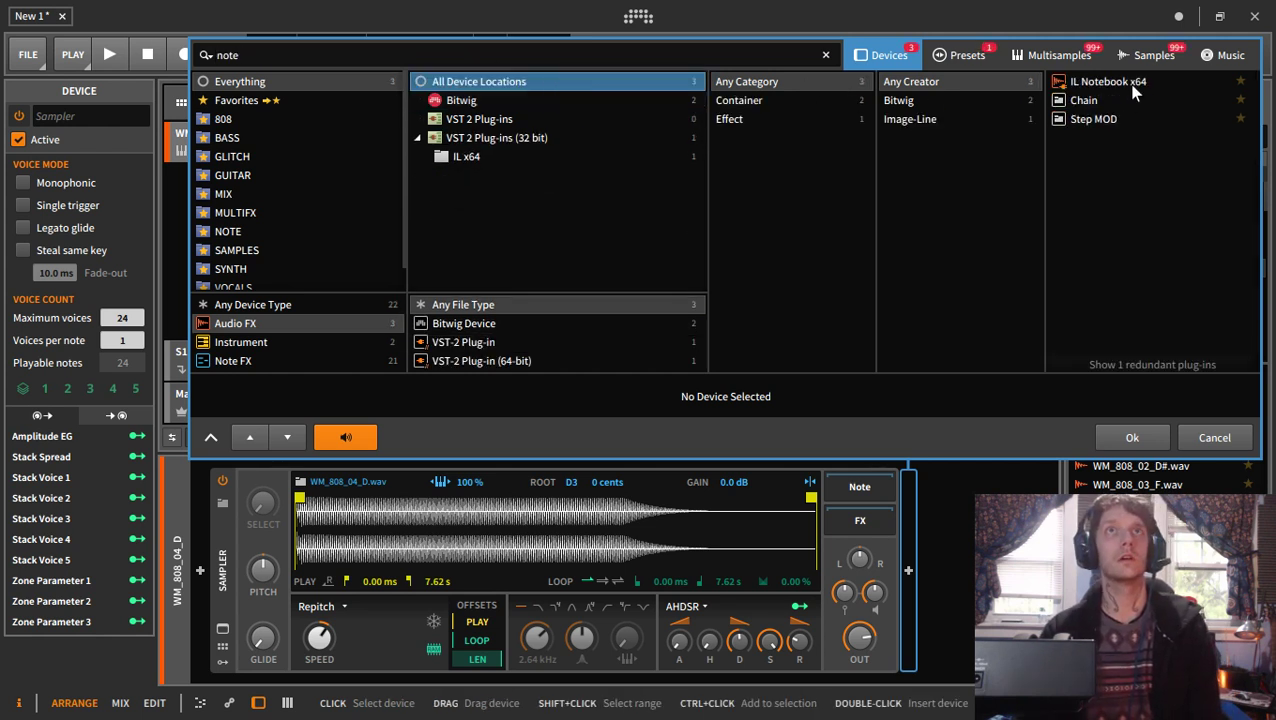
- Preview Step MOD after the Sampler, try the Bitwig and Image-Line creator filters, and cancel the device insertion
{"action": "key", "text": "Down"}
{"action": "key", "text": "Down"}
{"action": "key", "text": "Down"}
{"action": "left_click", "coordinate": [897, 101]}
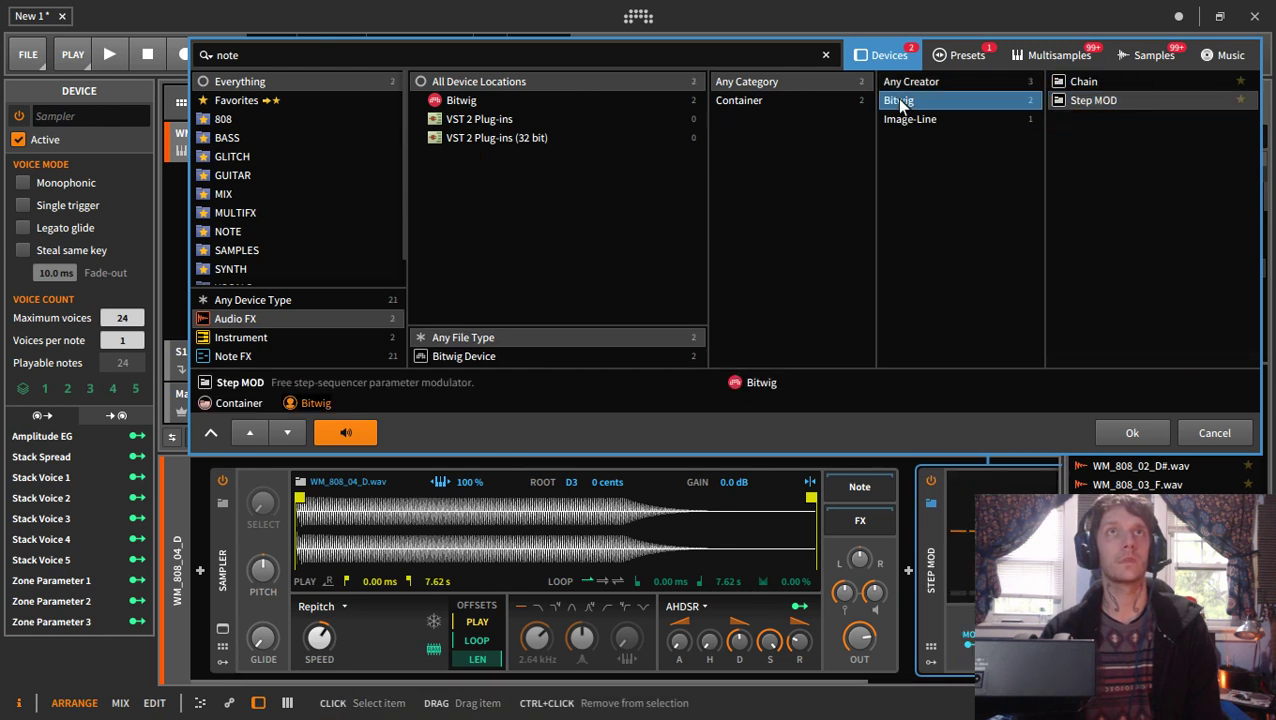
{"action": "key", "text": "Down"}
{"action": "left_click", "coordinate": [763, 102]}
{"action": "key", "text": "Up"}
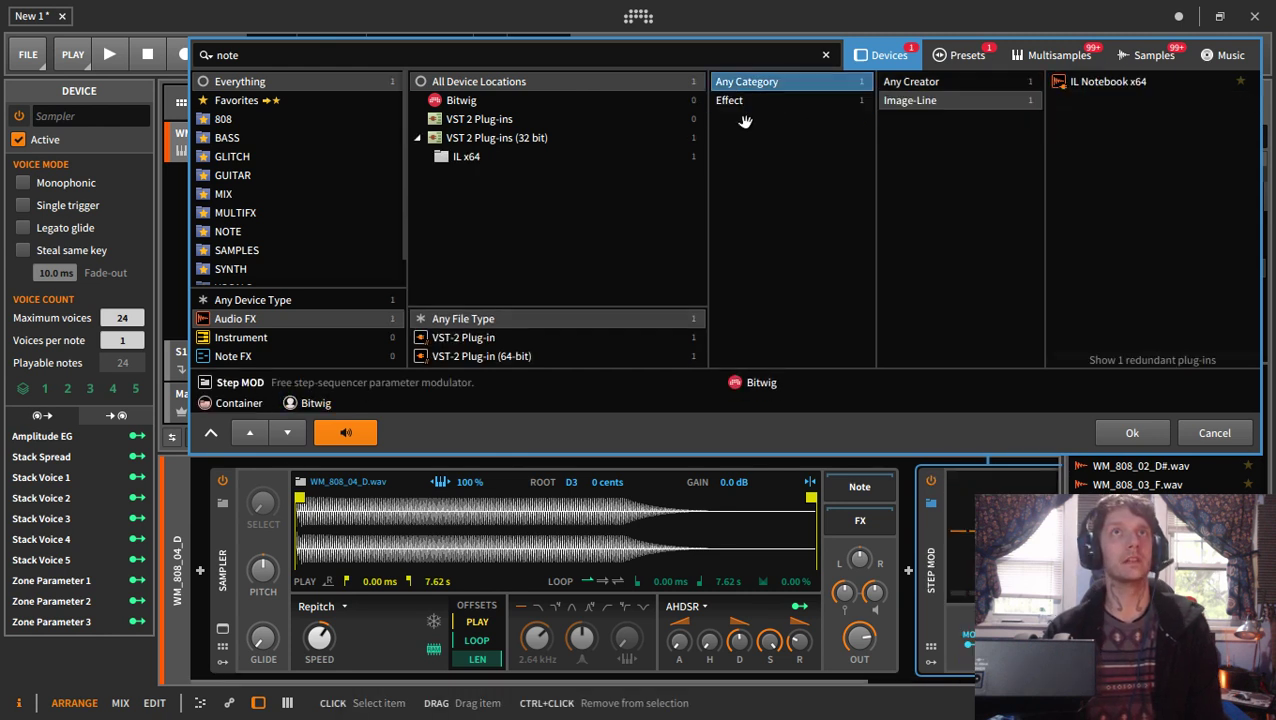
{"action": "left_click", "coordinate": [1214, 432]}
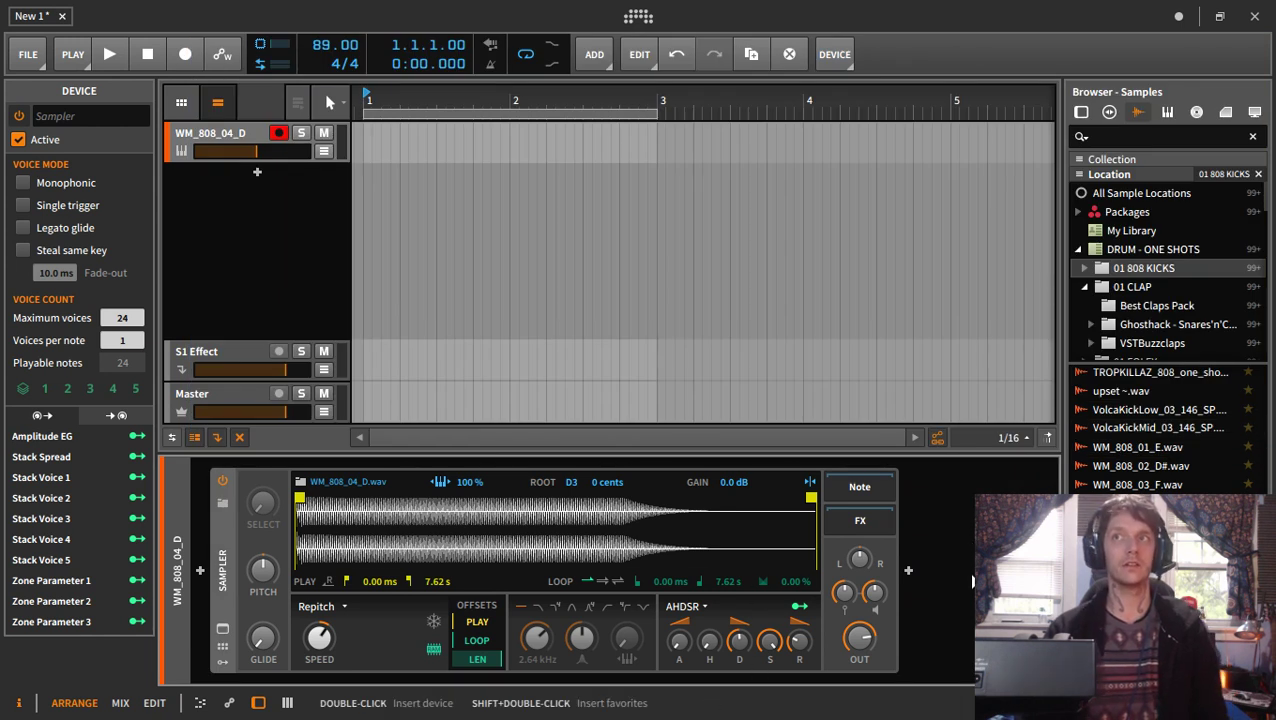
- Switch the Browser to devices and look through the lower part of the Bitwig device list for a tuner
{"action": "left_click", "coordinate": [1082, 113]}
{"action": "scroll", "coordinate": [1160, 430], "scroll_direction": "down", "scroll_amount": 5}
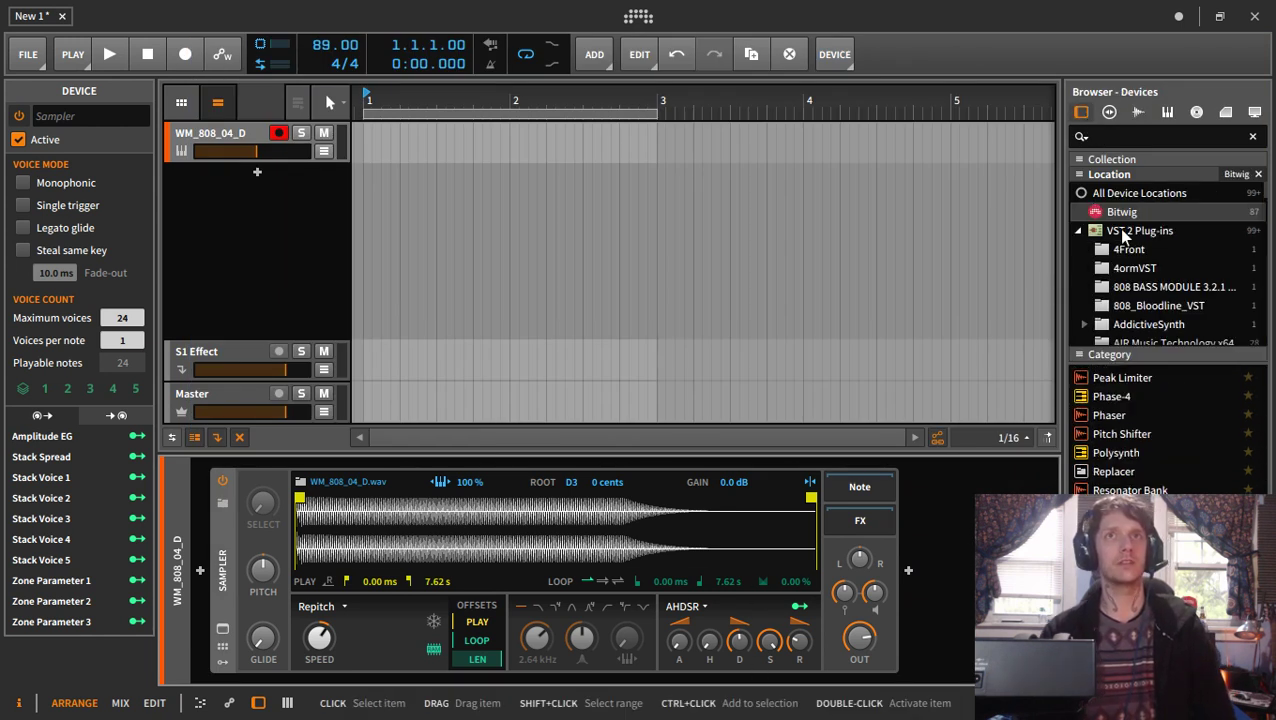
{"action": "scroll", "coordinate": [1164, 433], "scroll_direction": "down", "scroll_amount": 2}
{"action": "scroll", "coordinate": [1168, 440], "scroll_direction": "down", "scroll_amount": 3}
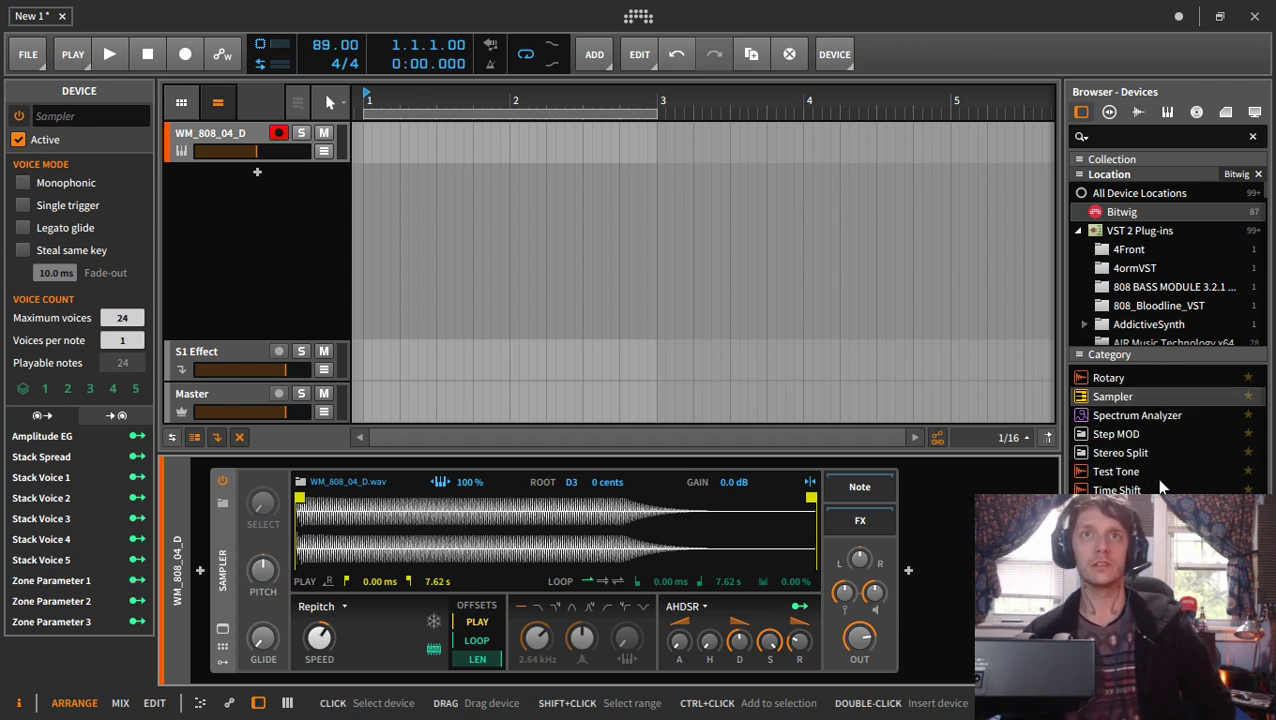
{"action": "scroll", "coordinate": [1162, 485], "scroll_direction": "down", "scroll_amount": 3}
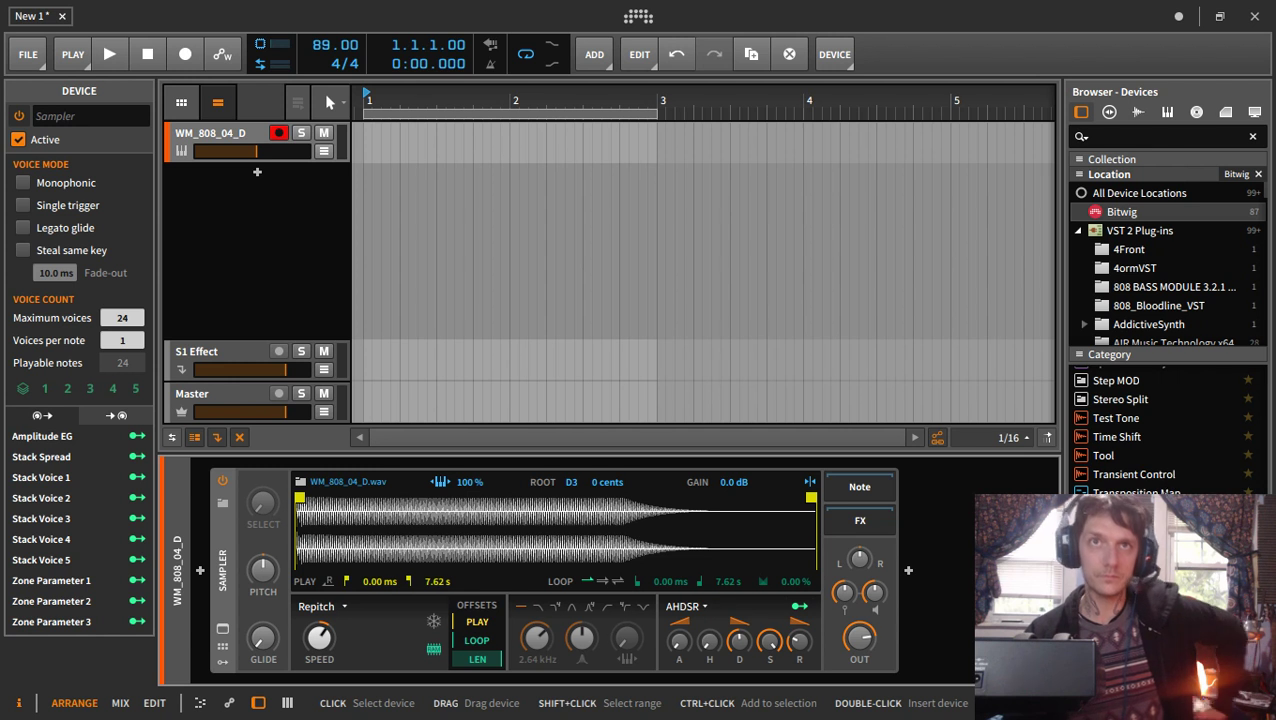
{"action": "scroll", "coordinate": [1165, 487], "scroll_direction": "up", "scroll_amount": 3}
{"action": "scroll", "coordinate": [1162, 492], "scroll_direction": "up", "scroll_amount": 3}
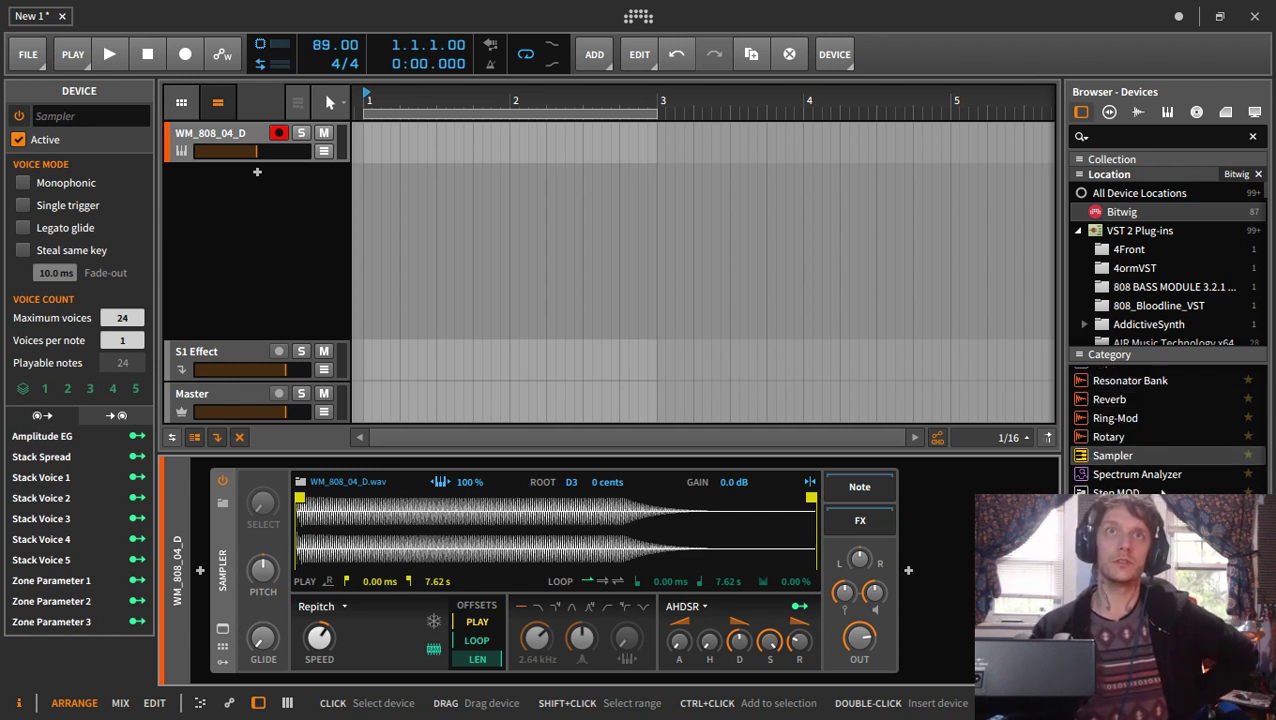
{"action": "scroll", "coordinate": [1145, 435], "scroll_direction": "up", "scroll_amount": 3}
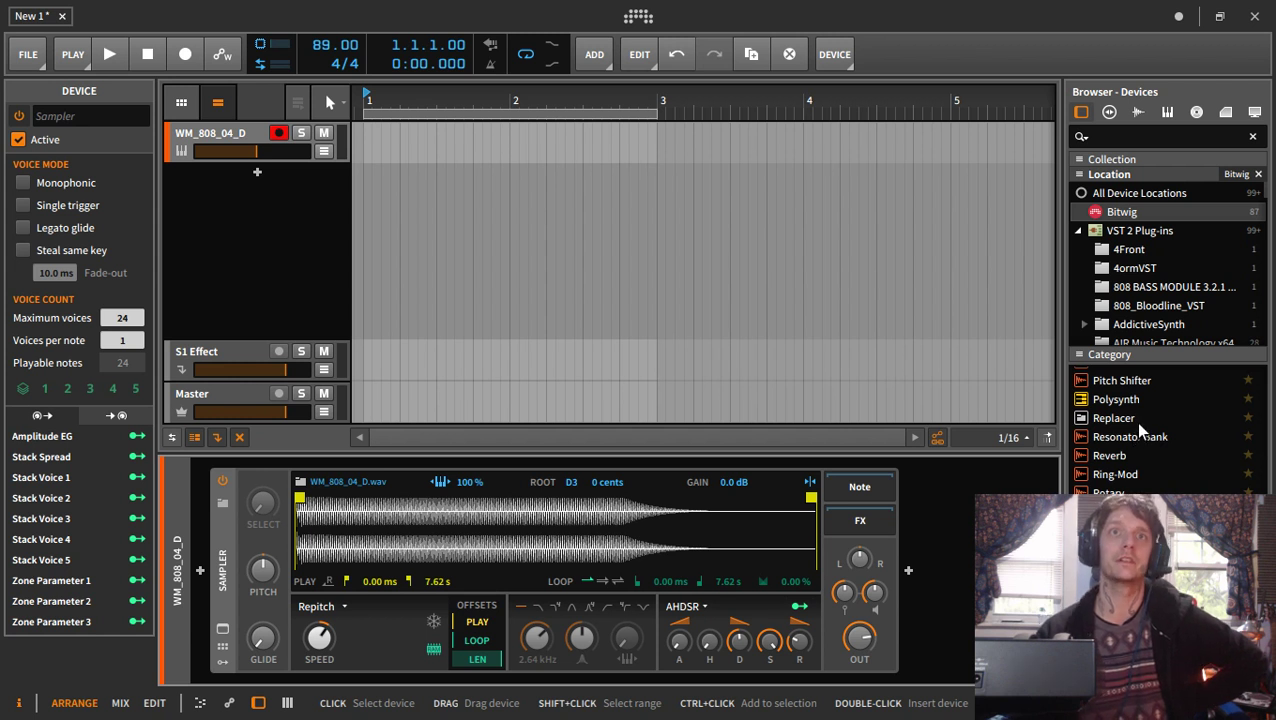
{"action": "scroll", "coordinate": [1142, 427], "scroll_direction": "up", "scroll_amount": 3}
{"action": "scroll", "coordinate": [1135, 458], "scroll_direction": "up", "scroll_amount": 3}
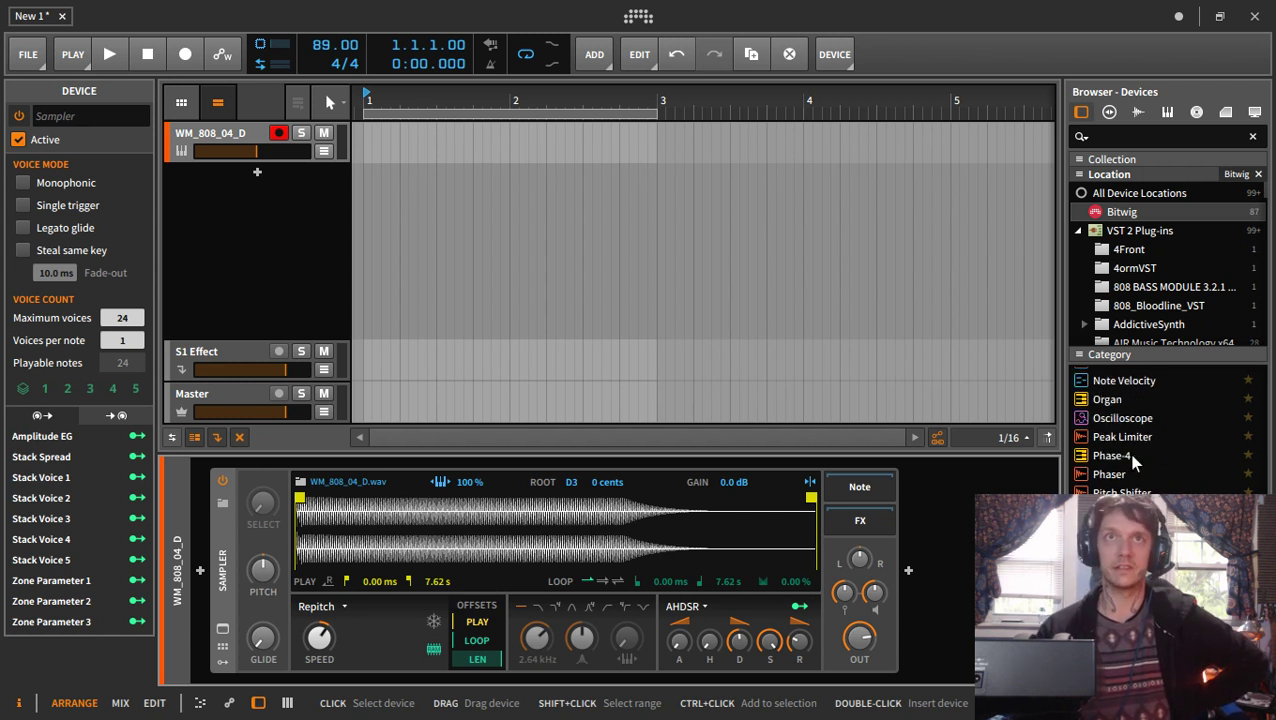
{"action": "scroll", "coordinate": [1147, 444], "scroll_direction": "up", "scroll_amount": 3}
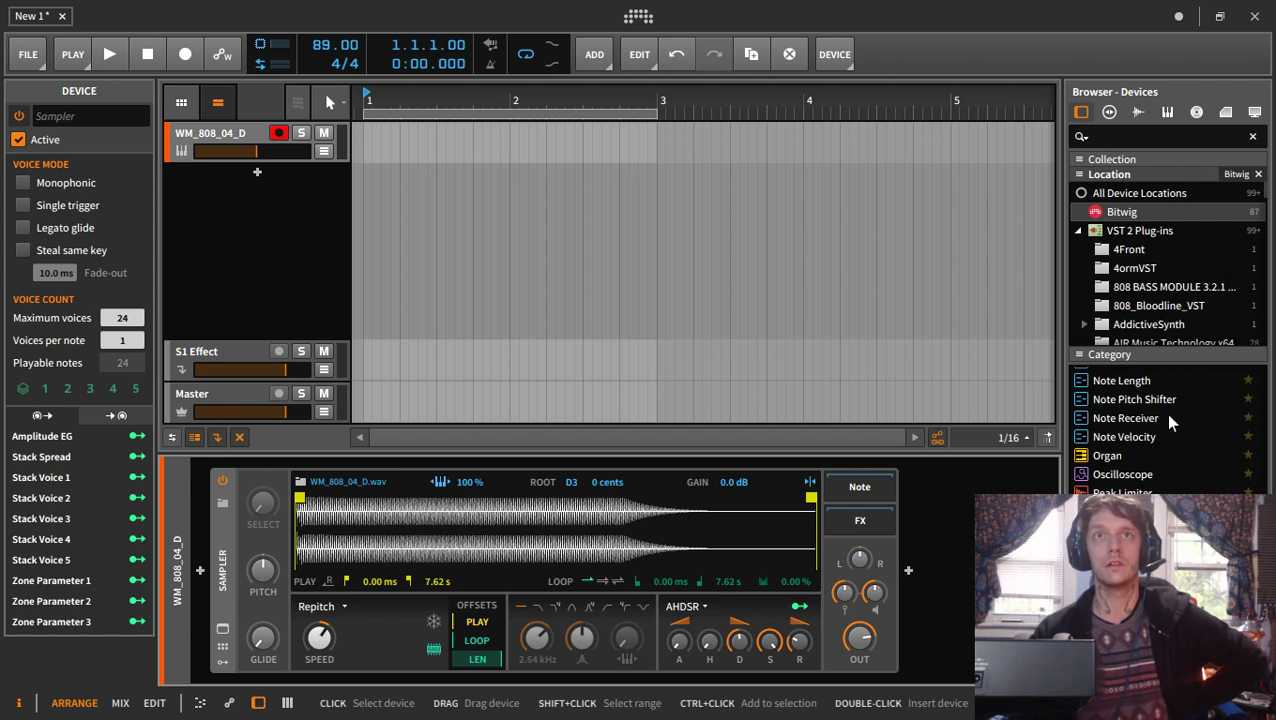
- Check the Bitwig note devices, including Note Receiver, Note Pitch Shifter and Note Harmonizer, for a tuner-type device
{"action": "left_click", "coordinate": [1165, 418]}
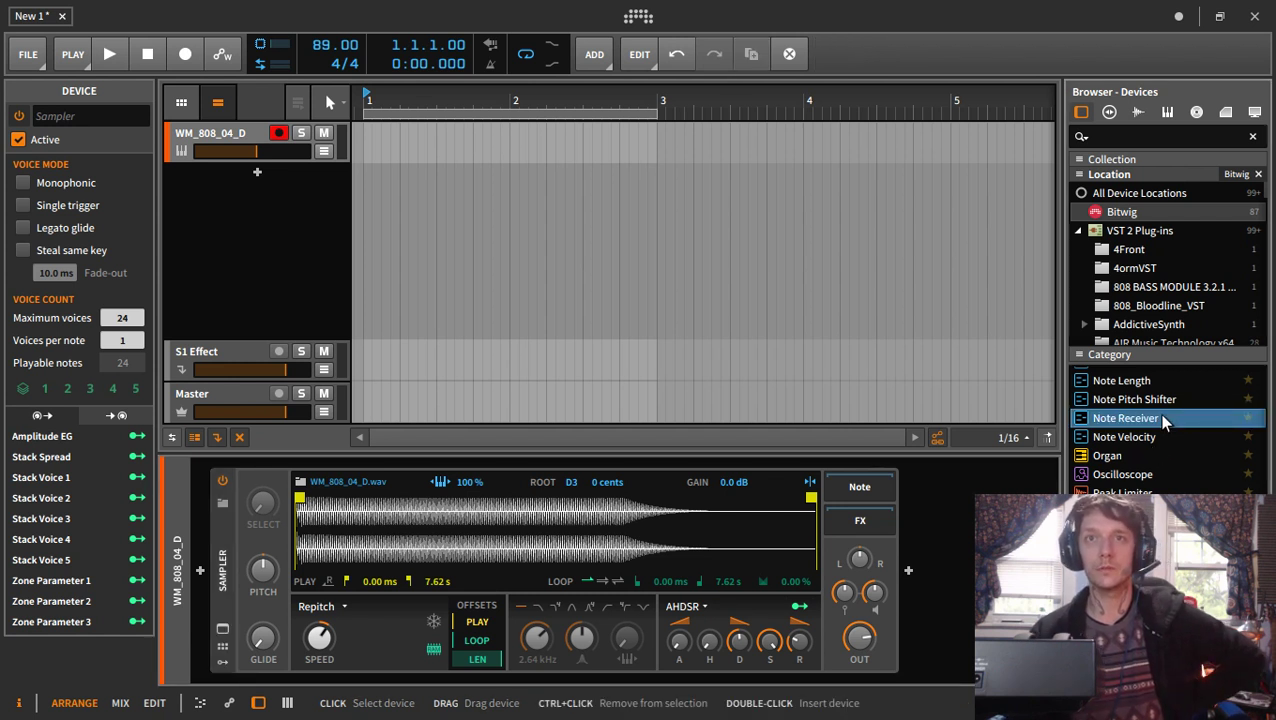
{"action": "scroll", "coordinate": [1161, 425], "scroll_direction": "up", "scroll_amount": 3}
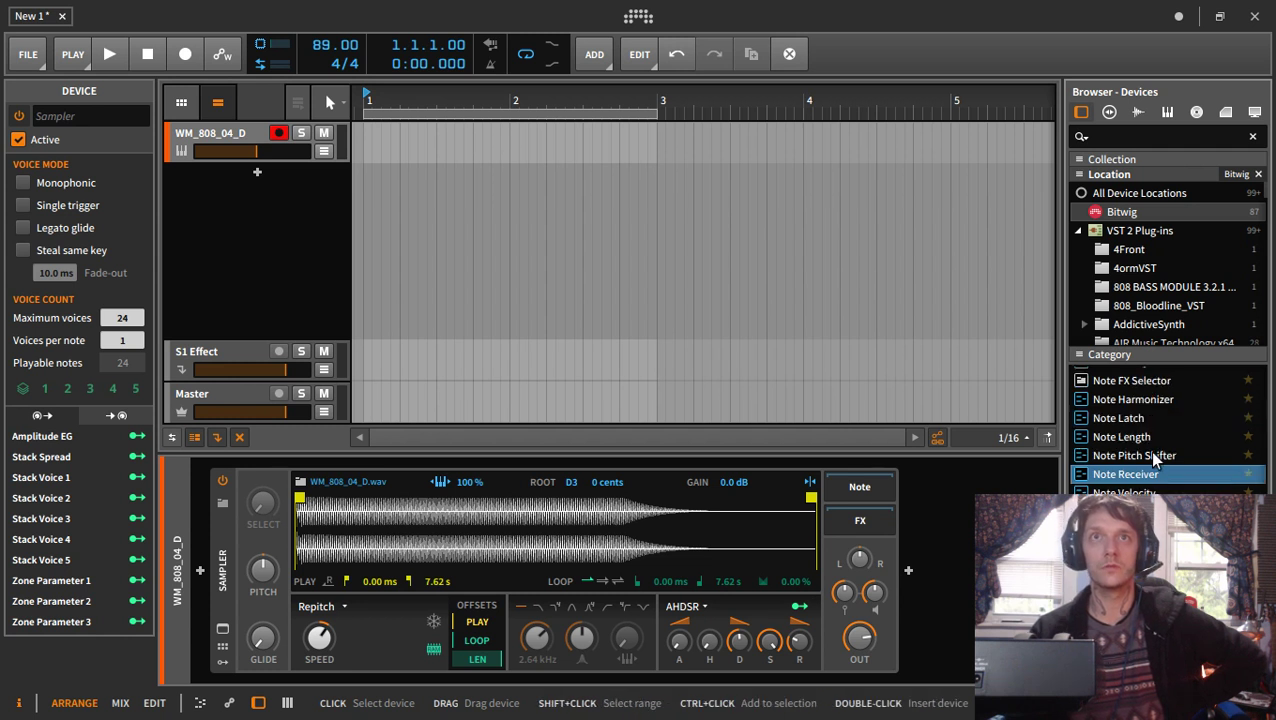
{"action": "left_click", "coordinate": [1151, 454]}
{"action": "left_click", "coordinate": [1148, 403]}
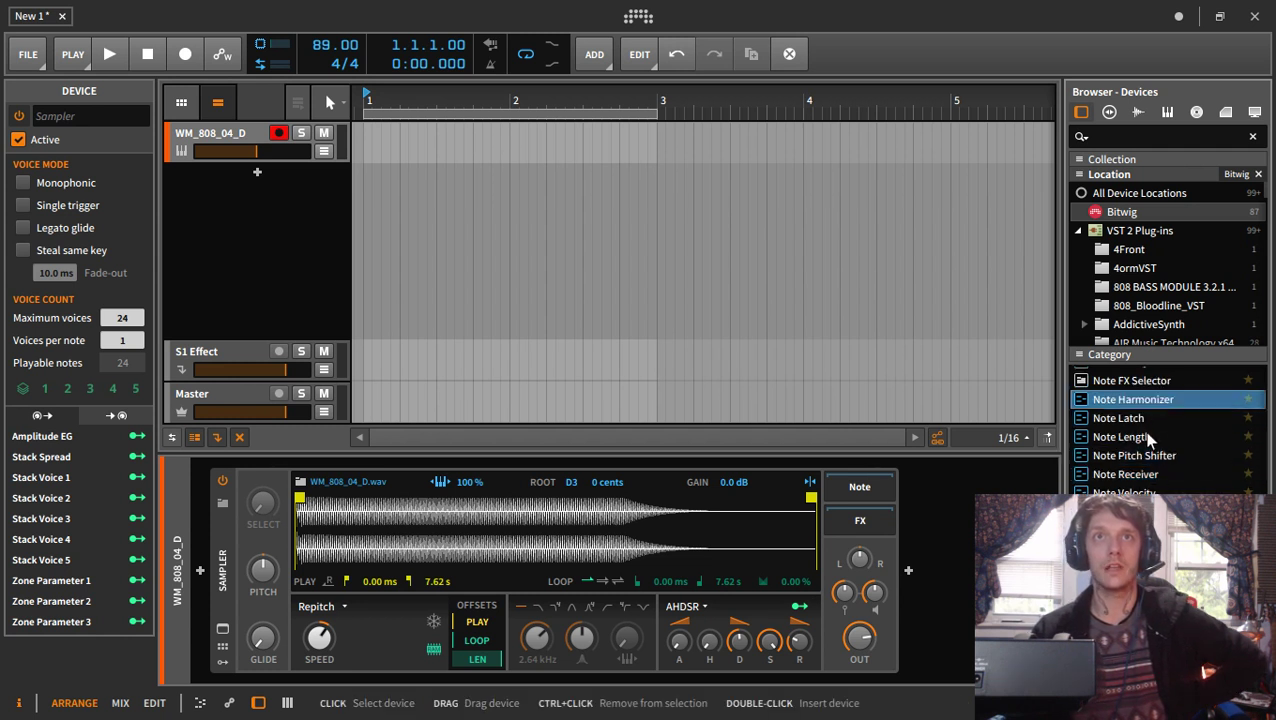
{"action": "scroll", "coordinate": [1142, 431], "scroll_direction": "up", "scroll_amount": 2}
{"action": "scroll", "coordinate": [1137, 407], "scroll_direction": "up", "scroll_amount": 3}
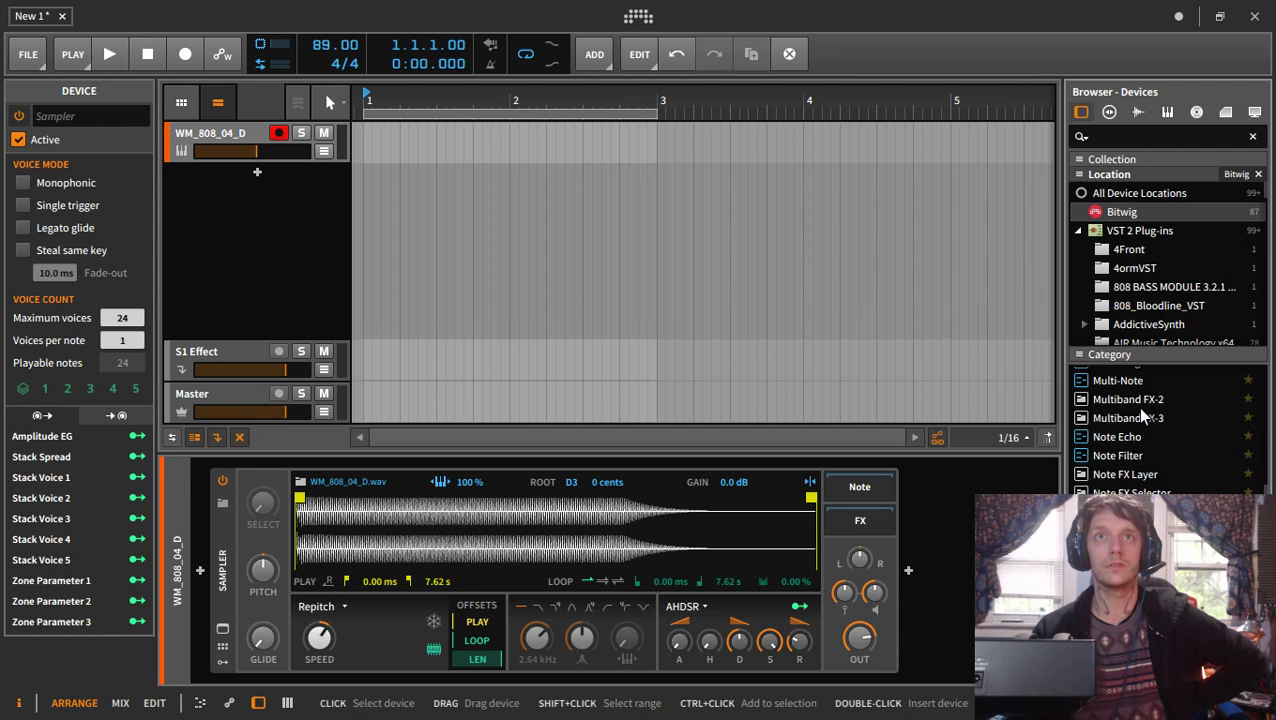
- Examine the rest of the Bitwig device list back to its beginning for a device that shows pitch
{"action": "scroll", "coordinate": [1153, 441], "scroll_direction": "up", "scroll_amount": 6}
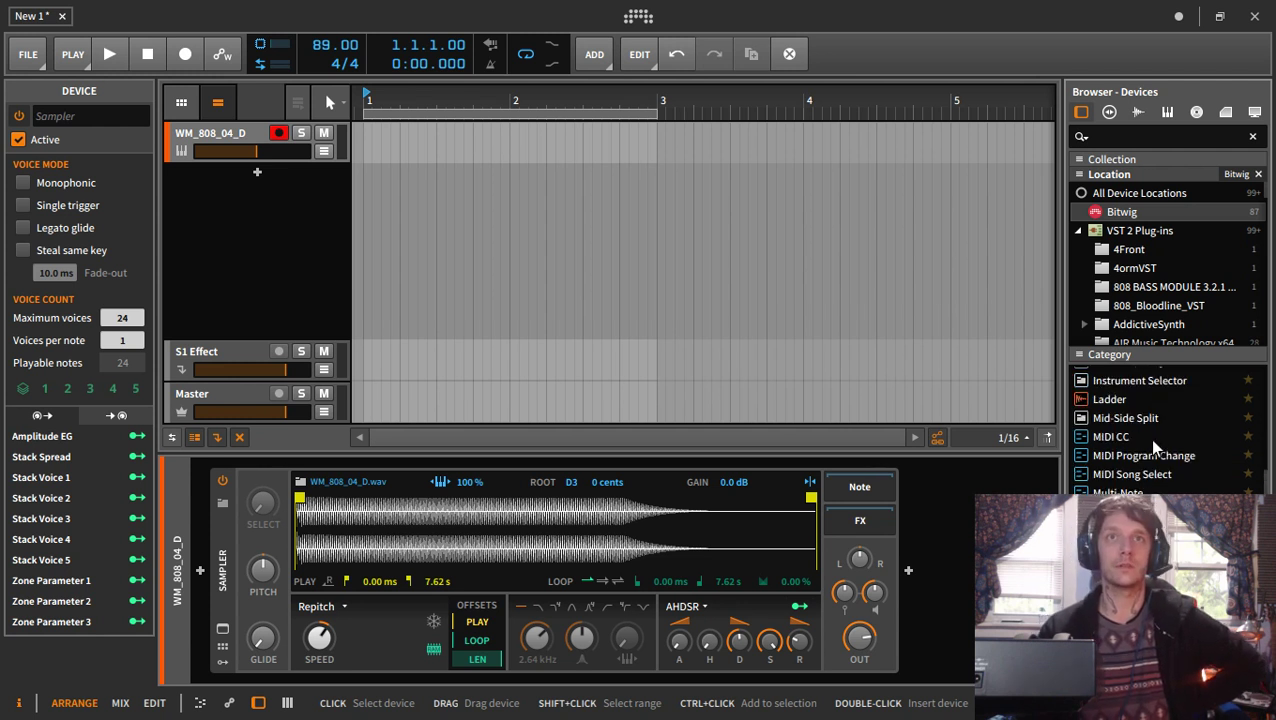
{"action": "scroll", "coordinate": [1149, 443], "scroll_direction": "up", "scroll_amount": 3}
{"action": "scroll", "coordinate": [1150, 449], "scroll_direction": "up", "scroll_amount": 3}
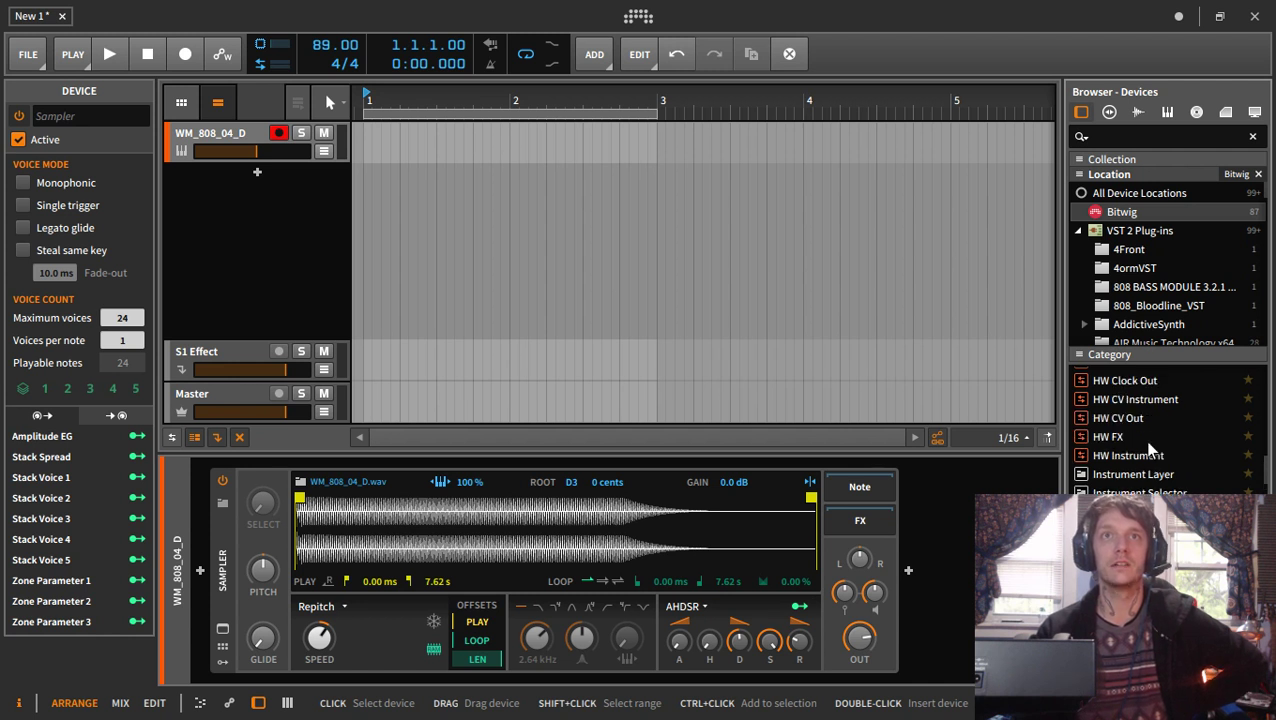
{"action": "scroll", "coordinate": [1160, 430], "scroll_direction": "up", "scroll_amount": 3}
{"action": "scroll", "coordinate": [1161, 444], "scroll_direction": "up", "scroll_amount": 3}
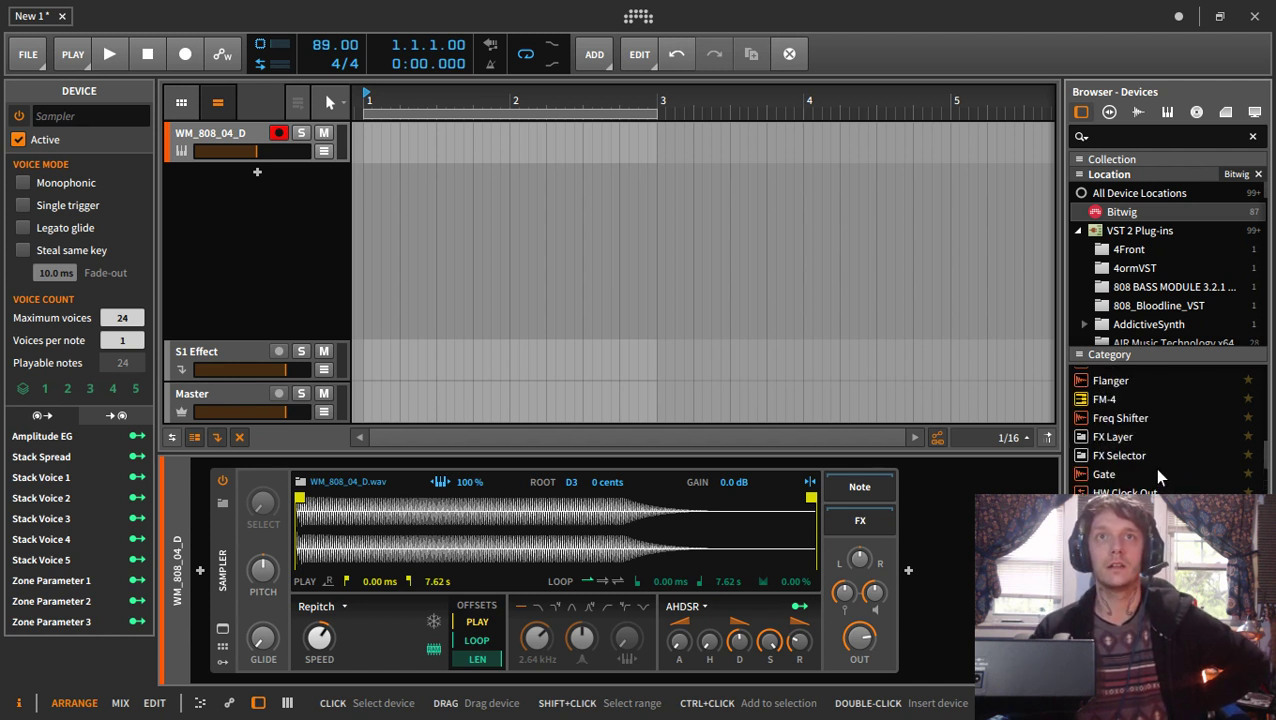
{"action": "scroll", "coordinate": [1158, 458], "scroll_direction": "up", "scroll_amount": 3}
{"action": "scroll", "coordinate": [1155, 459], "scroll_direction": "up", "scroll_amount": 3}
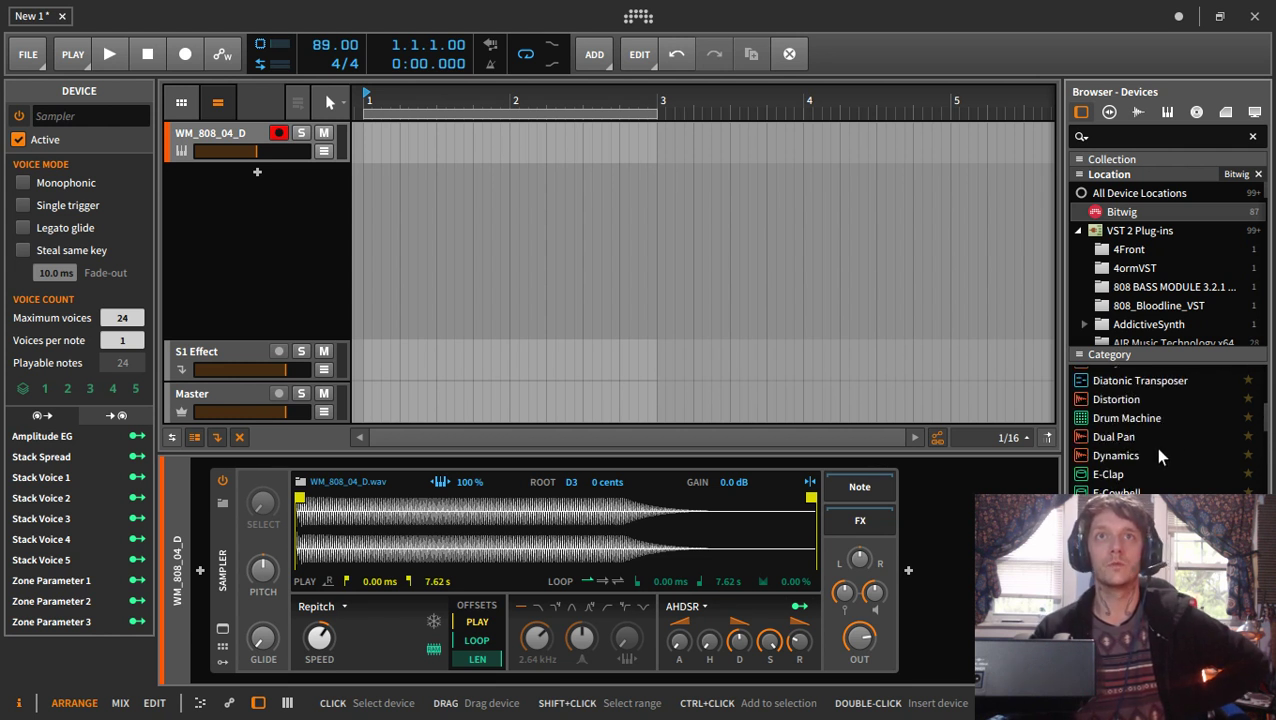
{"action": "scroll", "coordinate": [1154, 447], "scroll_direction": "up", "scroll_amount": 1}
{"action": "scroll", "coordinate": [1169, 436], "scroll_direction": "up", "scroll_amount": 2}
{"action": "scroll", "coordinate": [1169, 436], "scroll_direction": "up", "scroll_amount": 3}
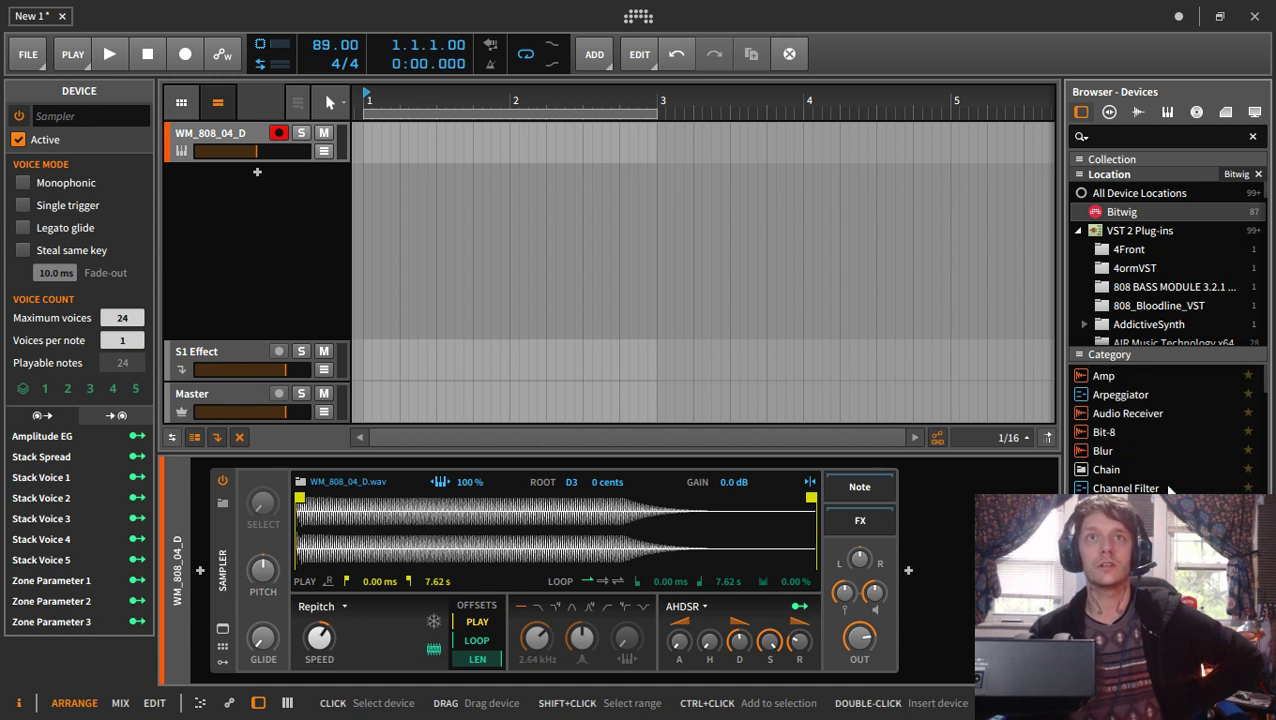
- Clear the device selection and close the program with the New 1 project unsaved
{"action": "left_click", "coordinate": [764, 302]}
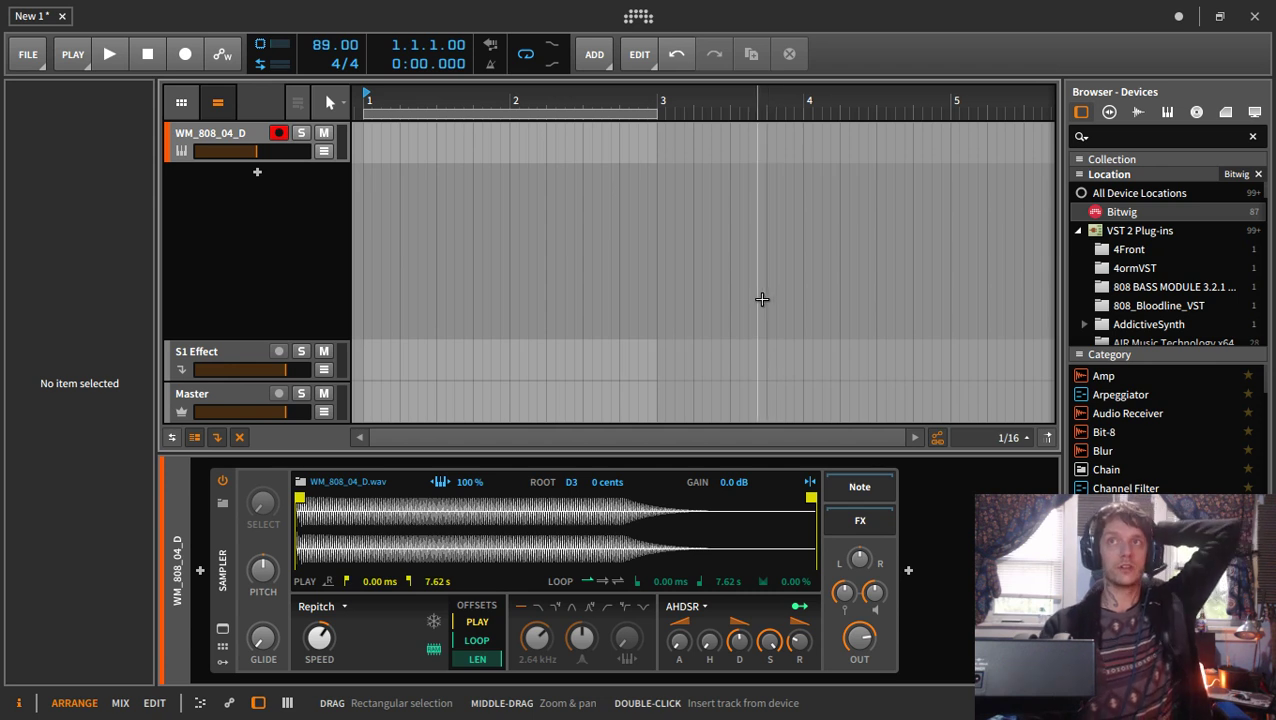
{"action": "left_click", "coordinate": [1254, 16]}
{"action": "left_click", "coordinate": [661, 421]}
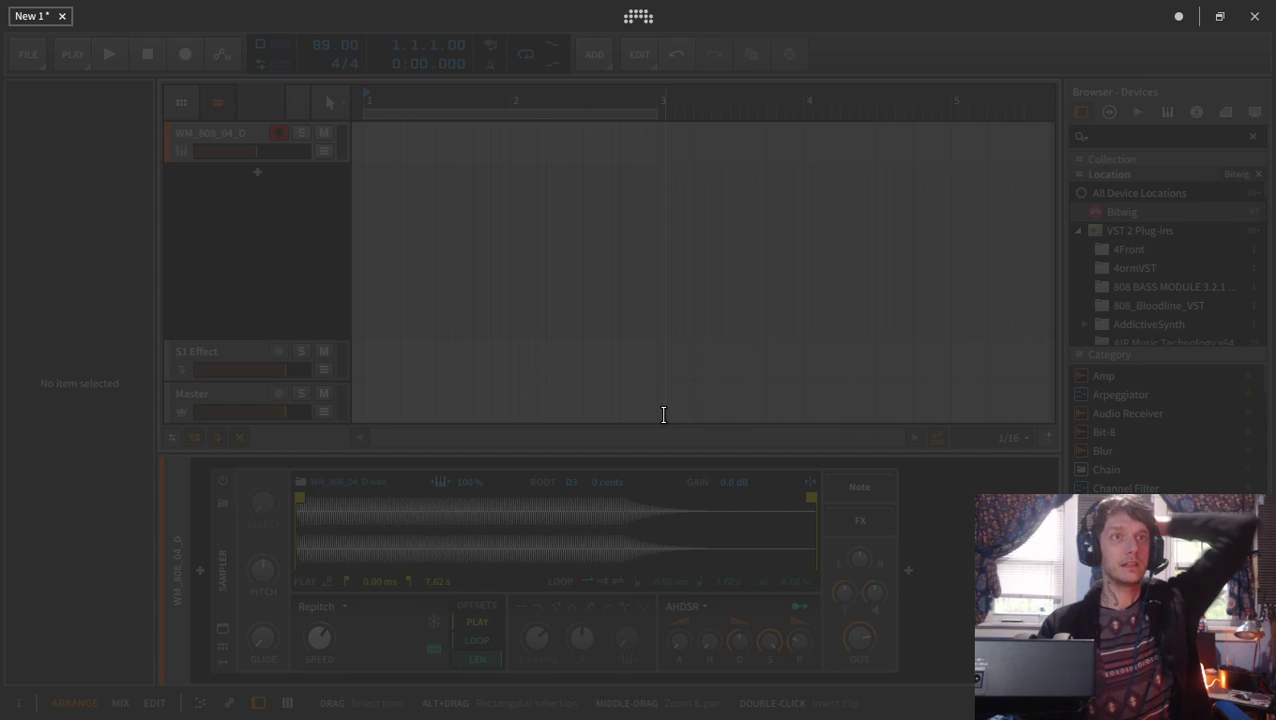